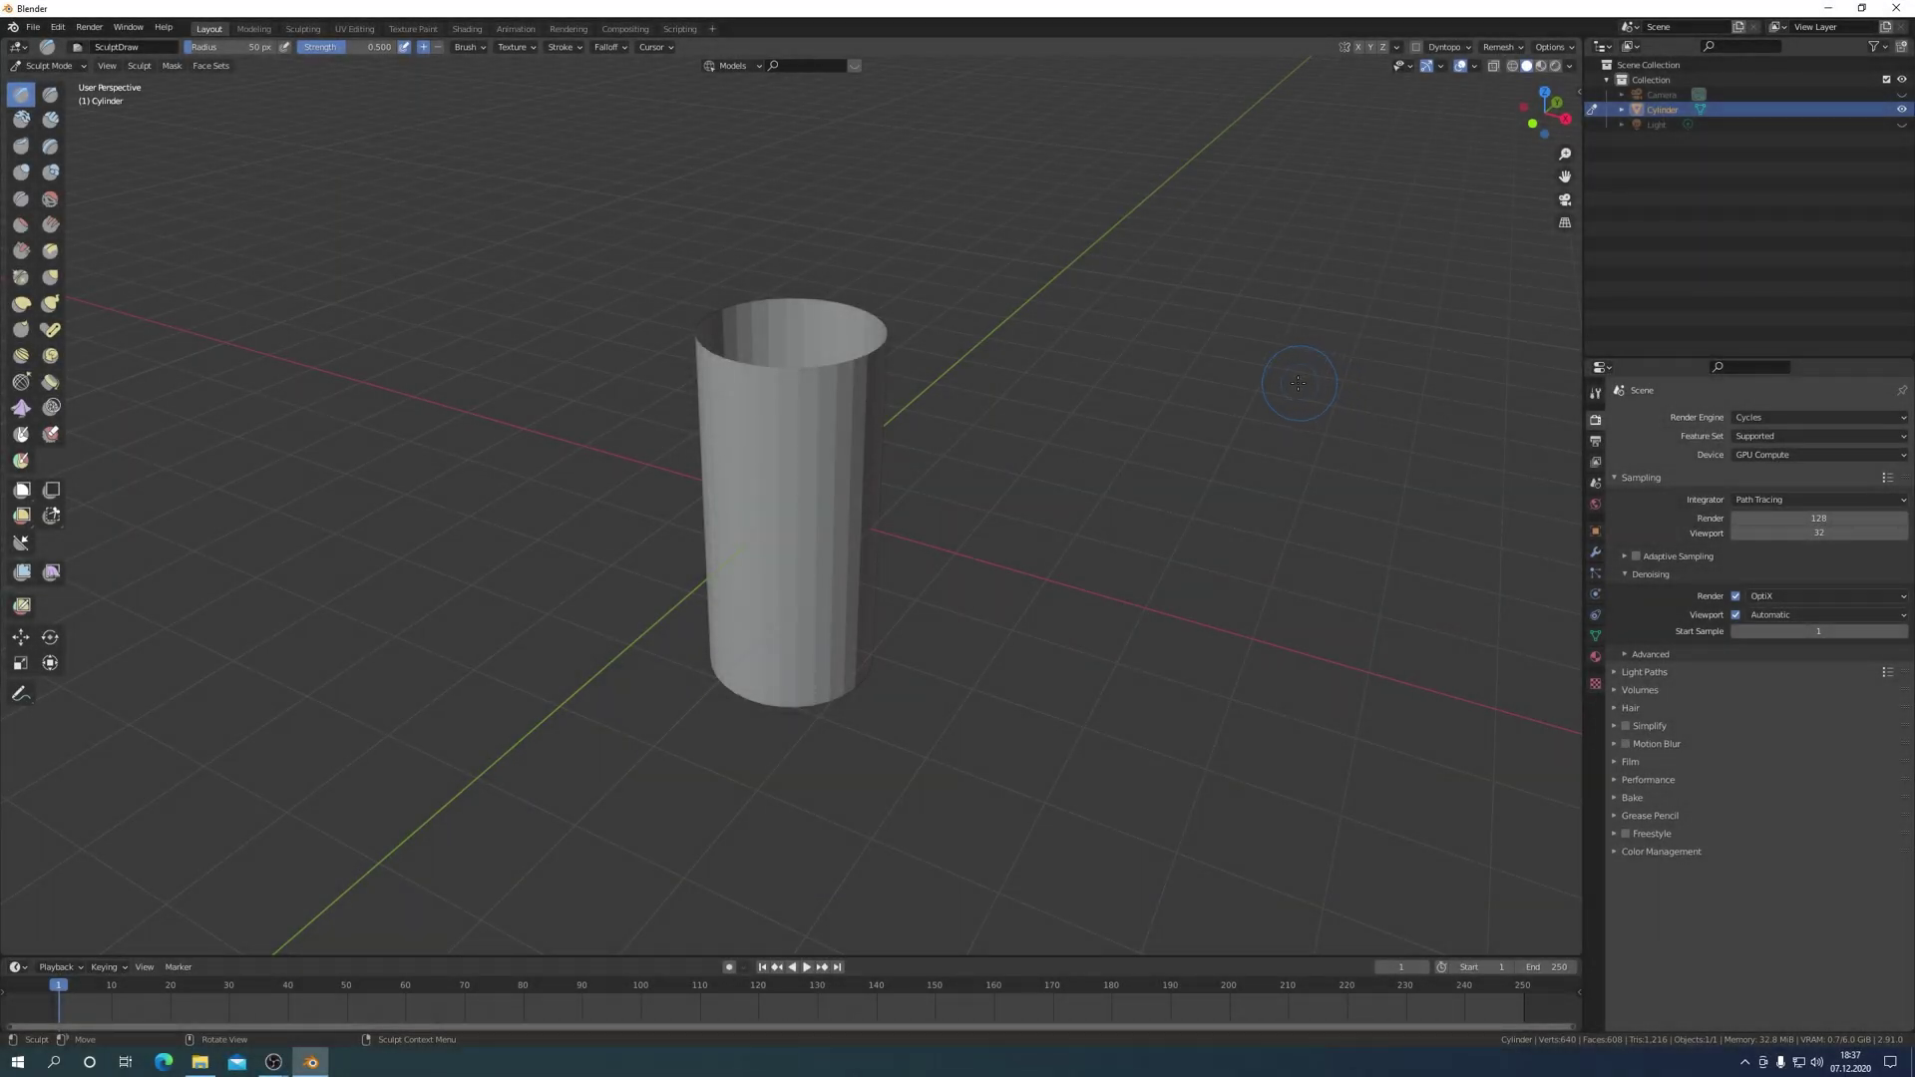
Bring up the Modes pie menu for the open-ended cylinder in Sculpt Mode.
{"action": "key", "text": "ctrl+Tab"}
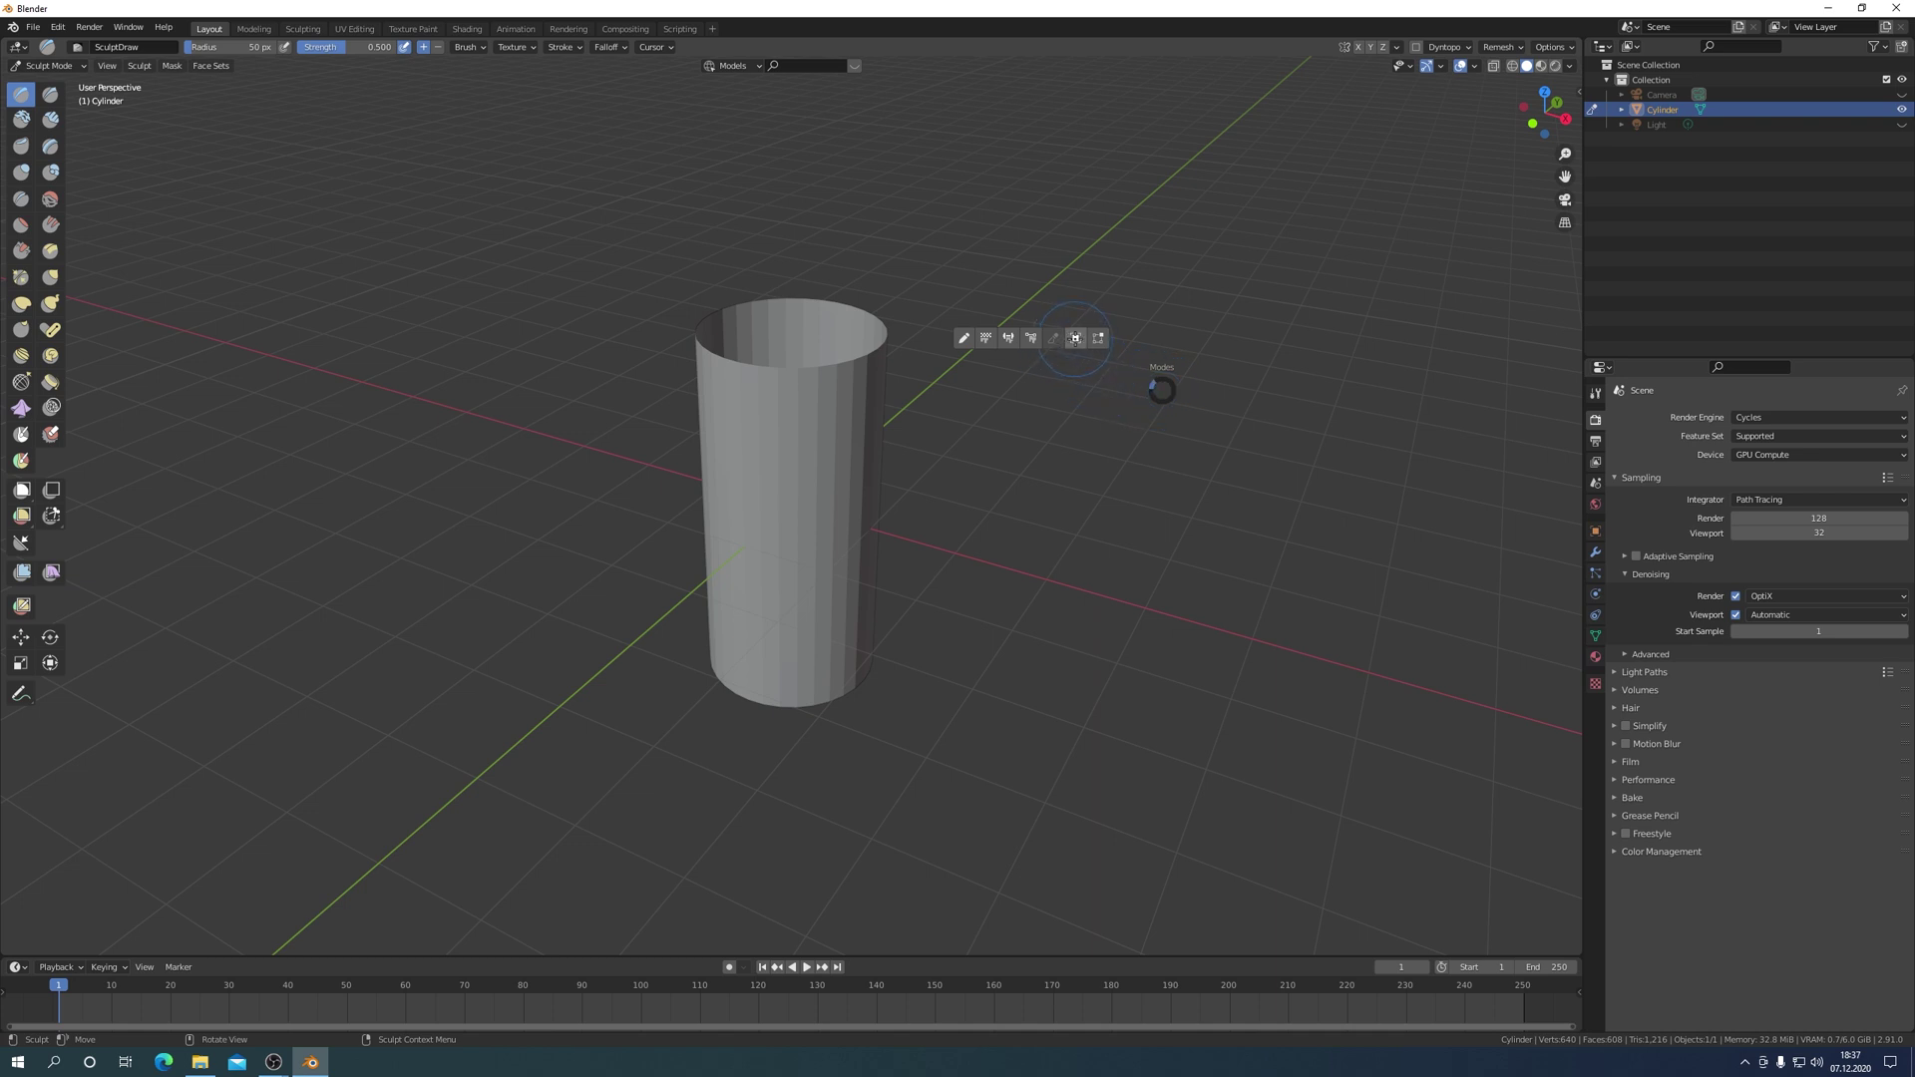
In Edit Mode, select the cylinder's middle band of faces in front X-ray view.
{"action": "left_click", "coordinate": [1098, 338]}
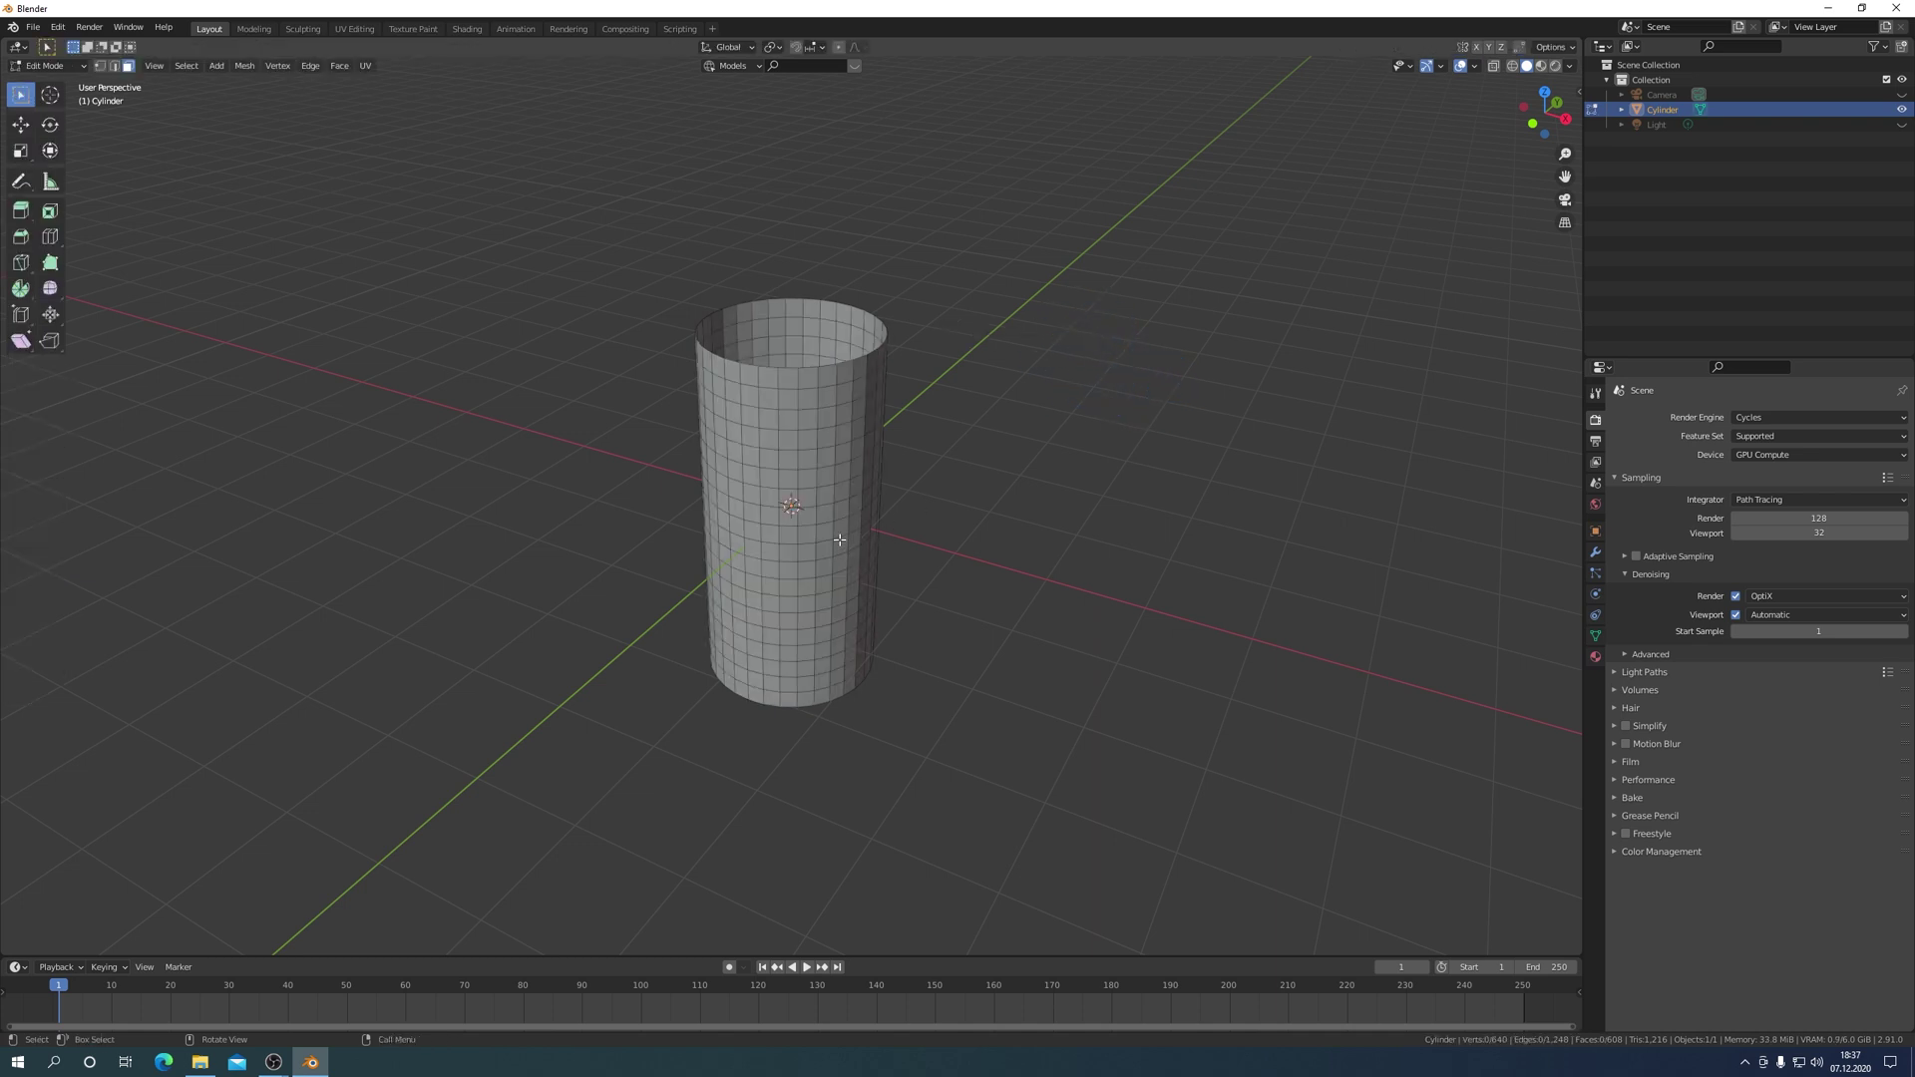
{"action": "key", "text": "KP_1"}
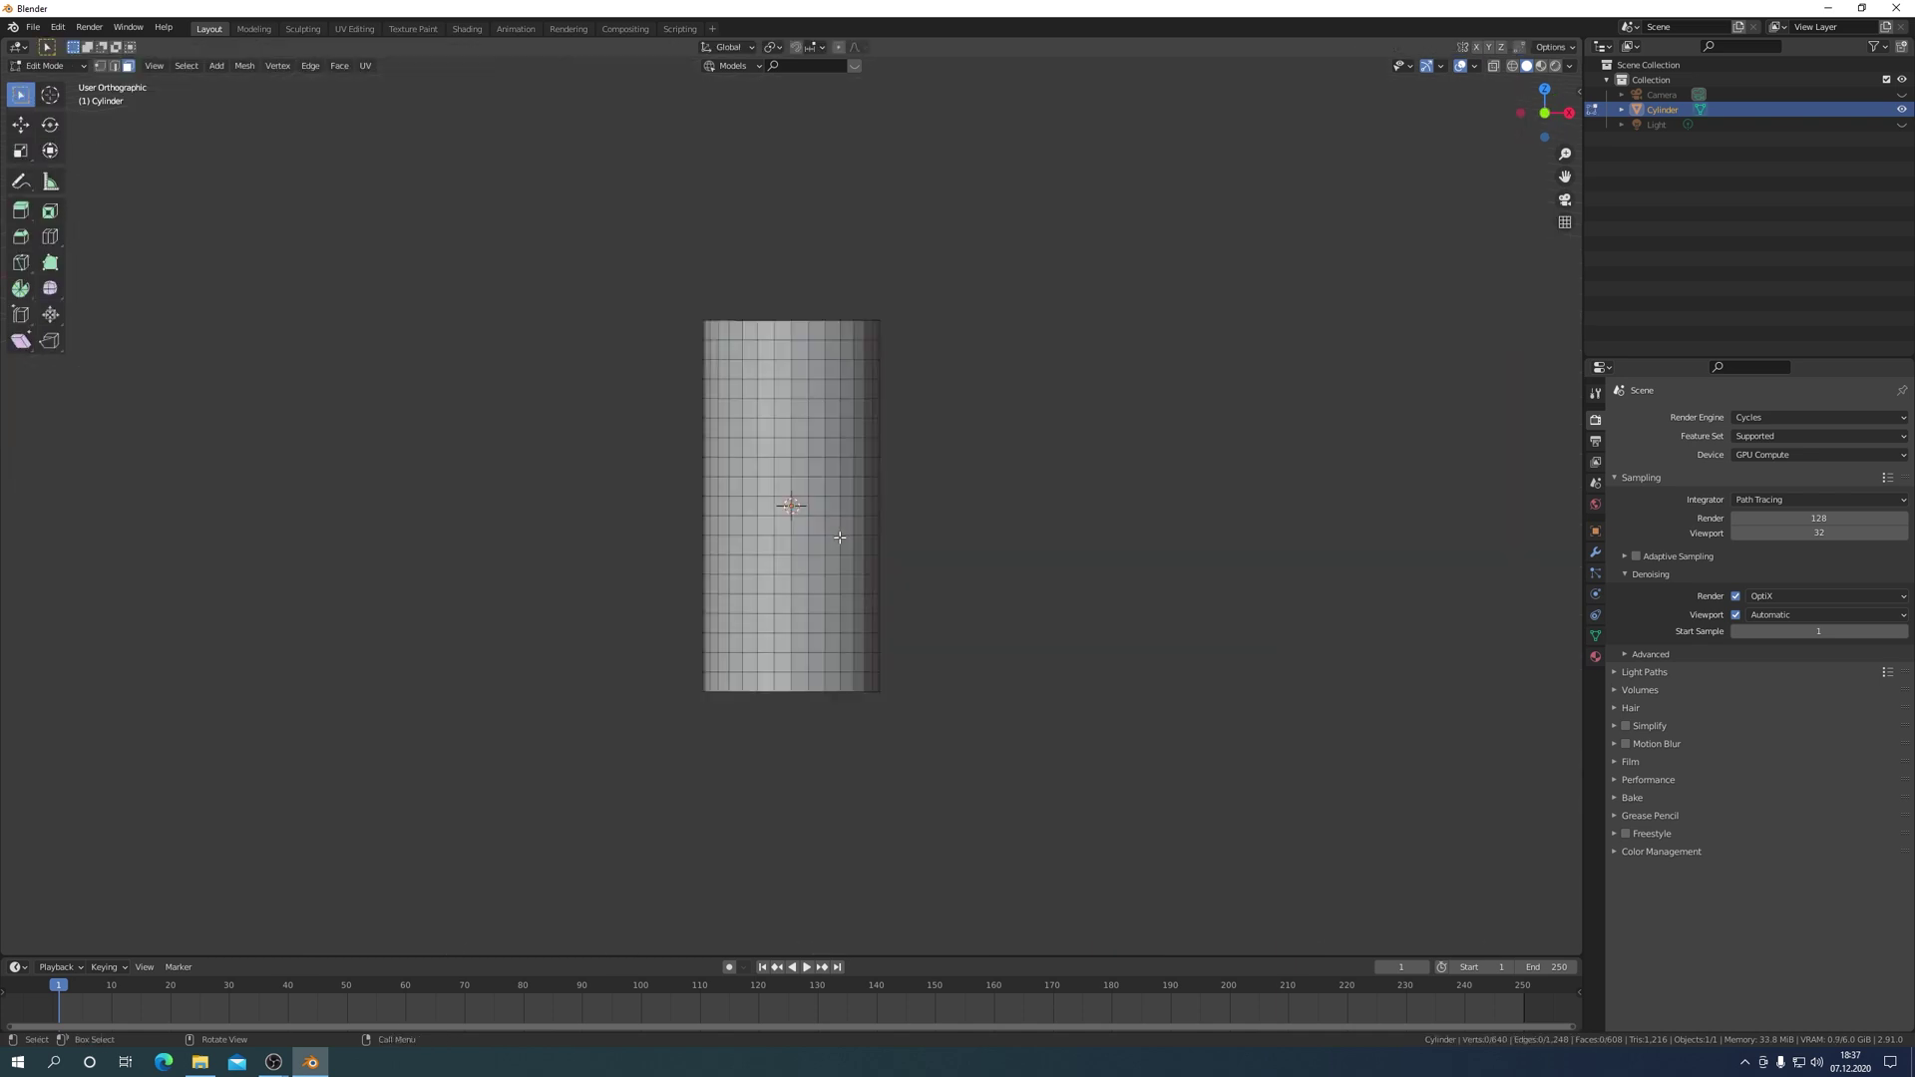
{"action": "left_click", "coordinate": [1494, 66]}
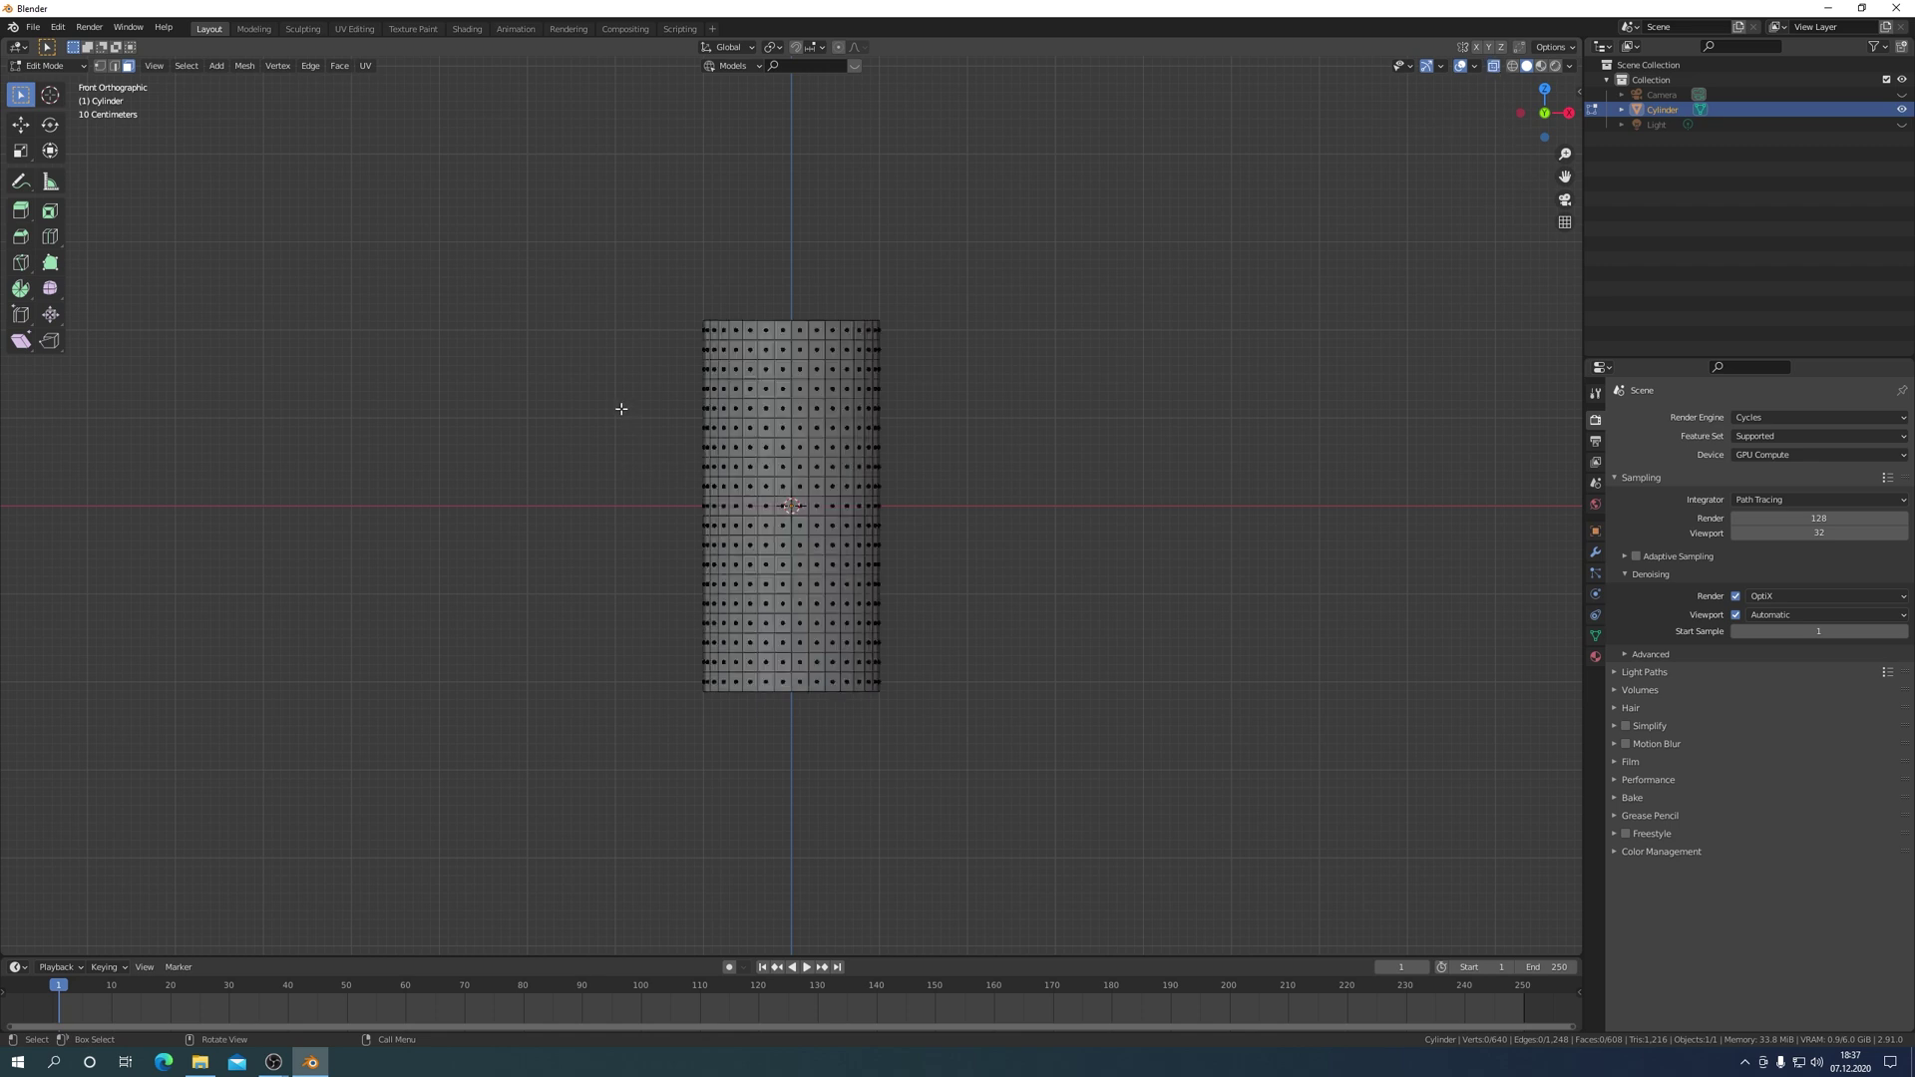
{"action": "mouse_move", "coordinate": [619, 412]}
{"action": "left_mouse_down"}
{"action": "mouse_move", "coordinate": [958, 631]}
{"action": "mouse_move", "coordinate": [969, 597]}
{"action": "left_mouse_up"}
{"action": "middle_click_drag", "start_coordinate": [1004, 542], "coordinate": [987, 618]}
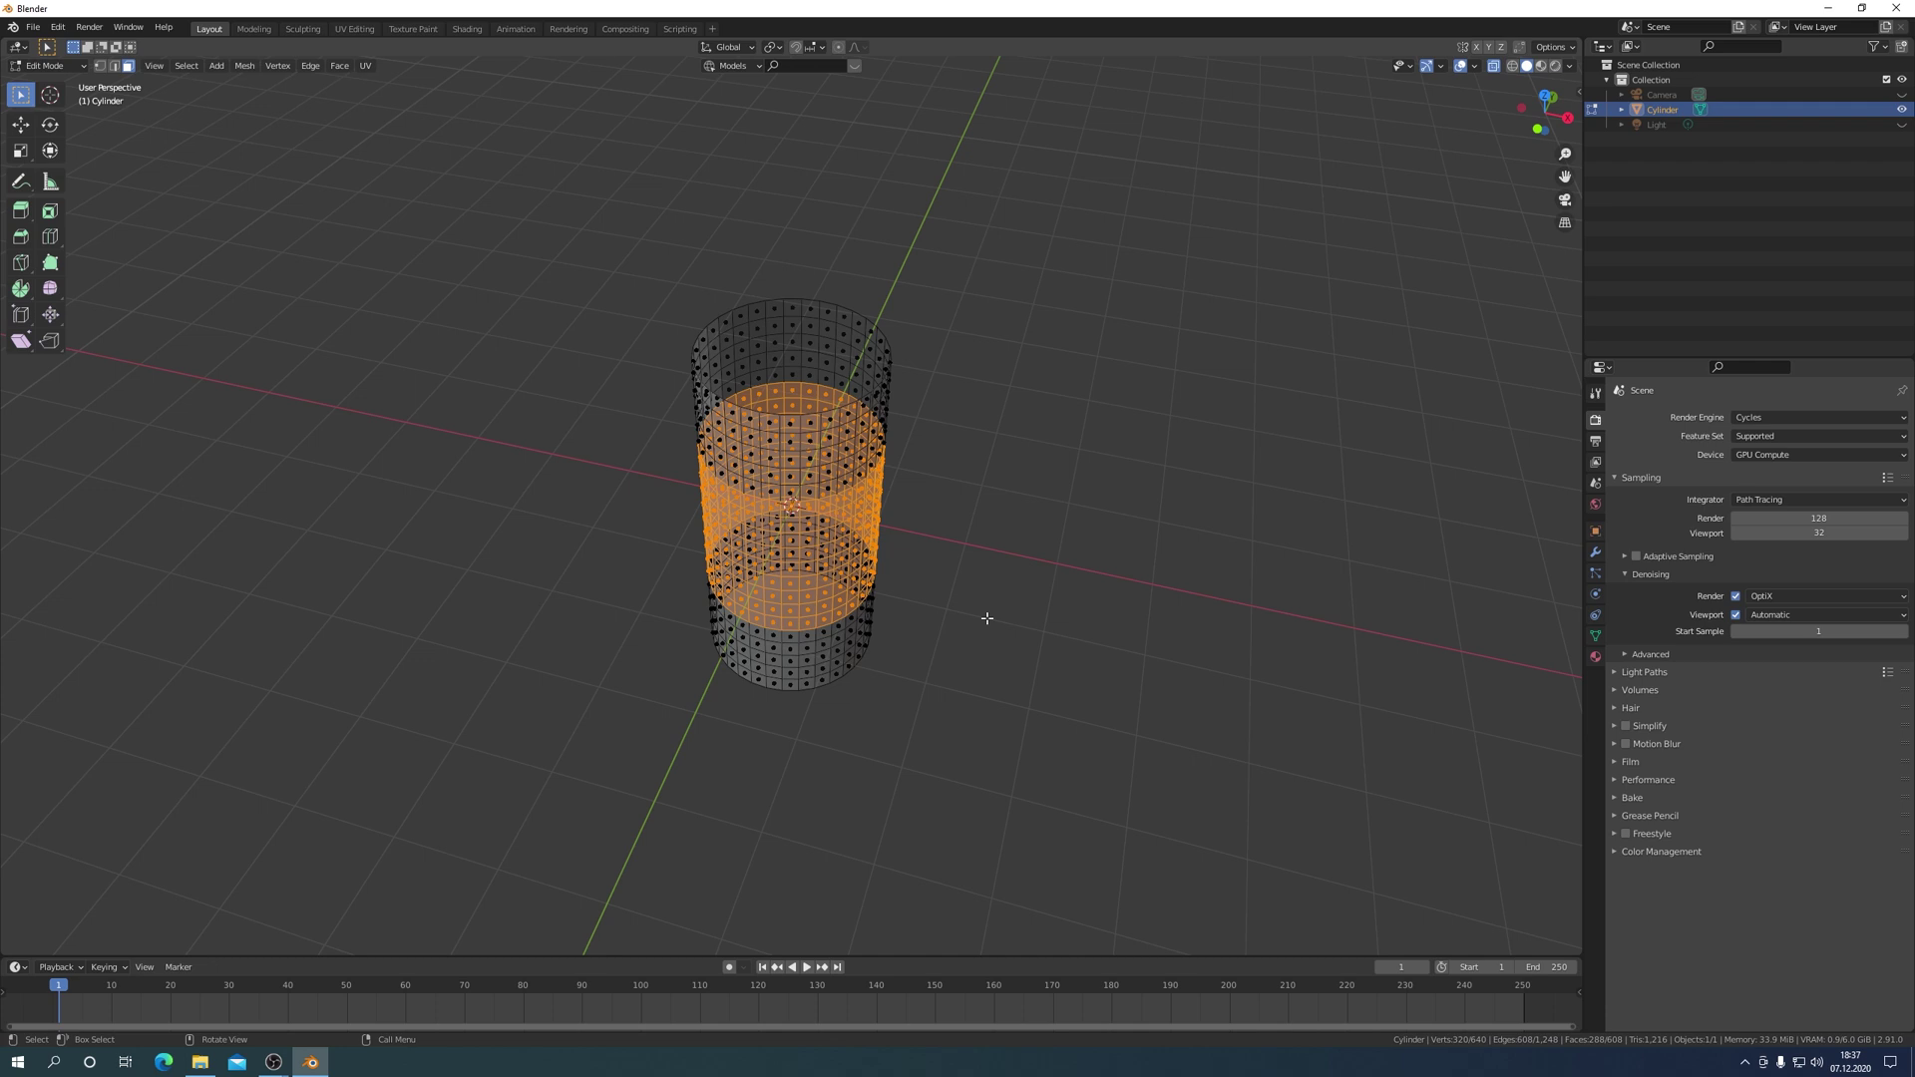
Duplicate the middle band in place and scale it slightly outward into a sleeve, X-ray off.
{"action": "key", "text": "shift+d"}
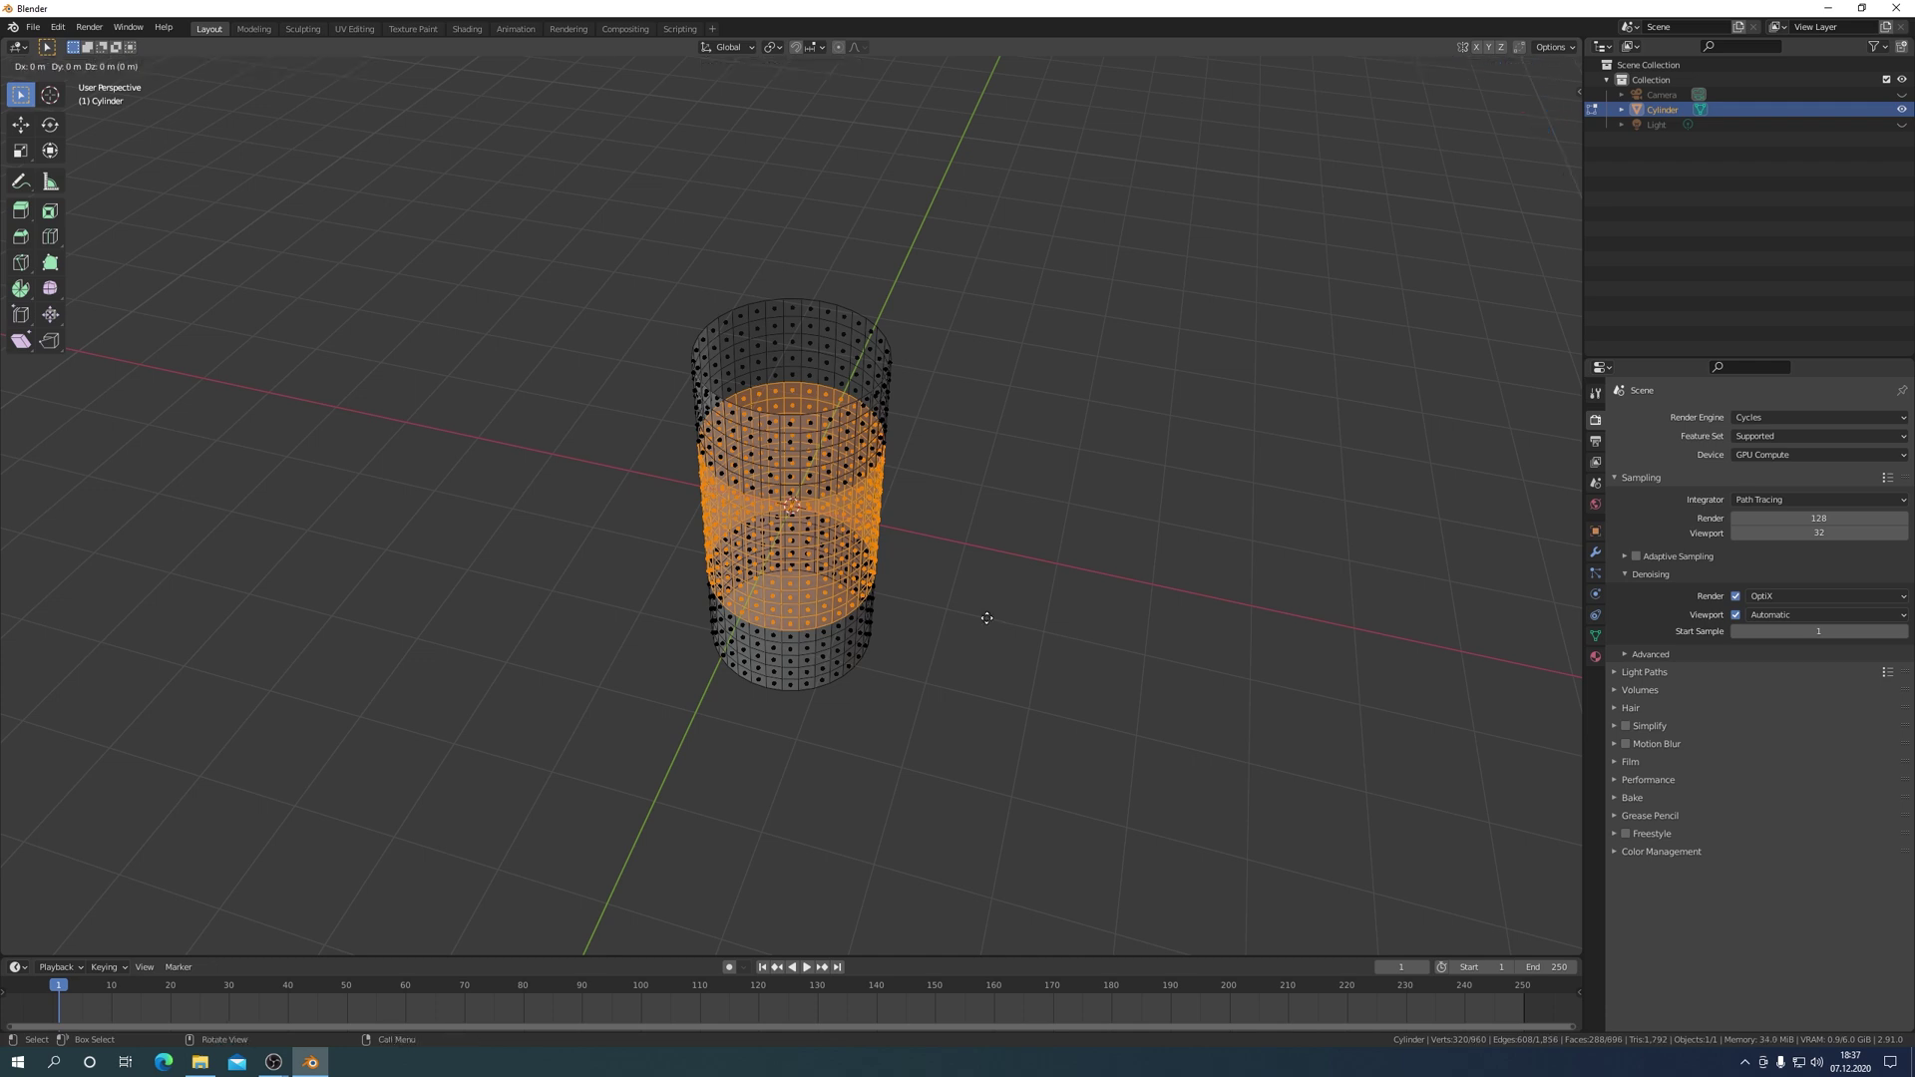
{"action": "right_click", "coordinate": [986, 618]}
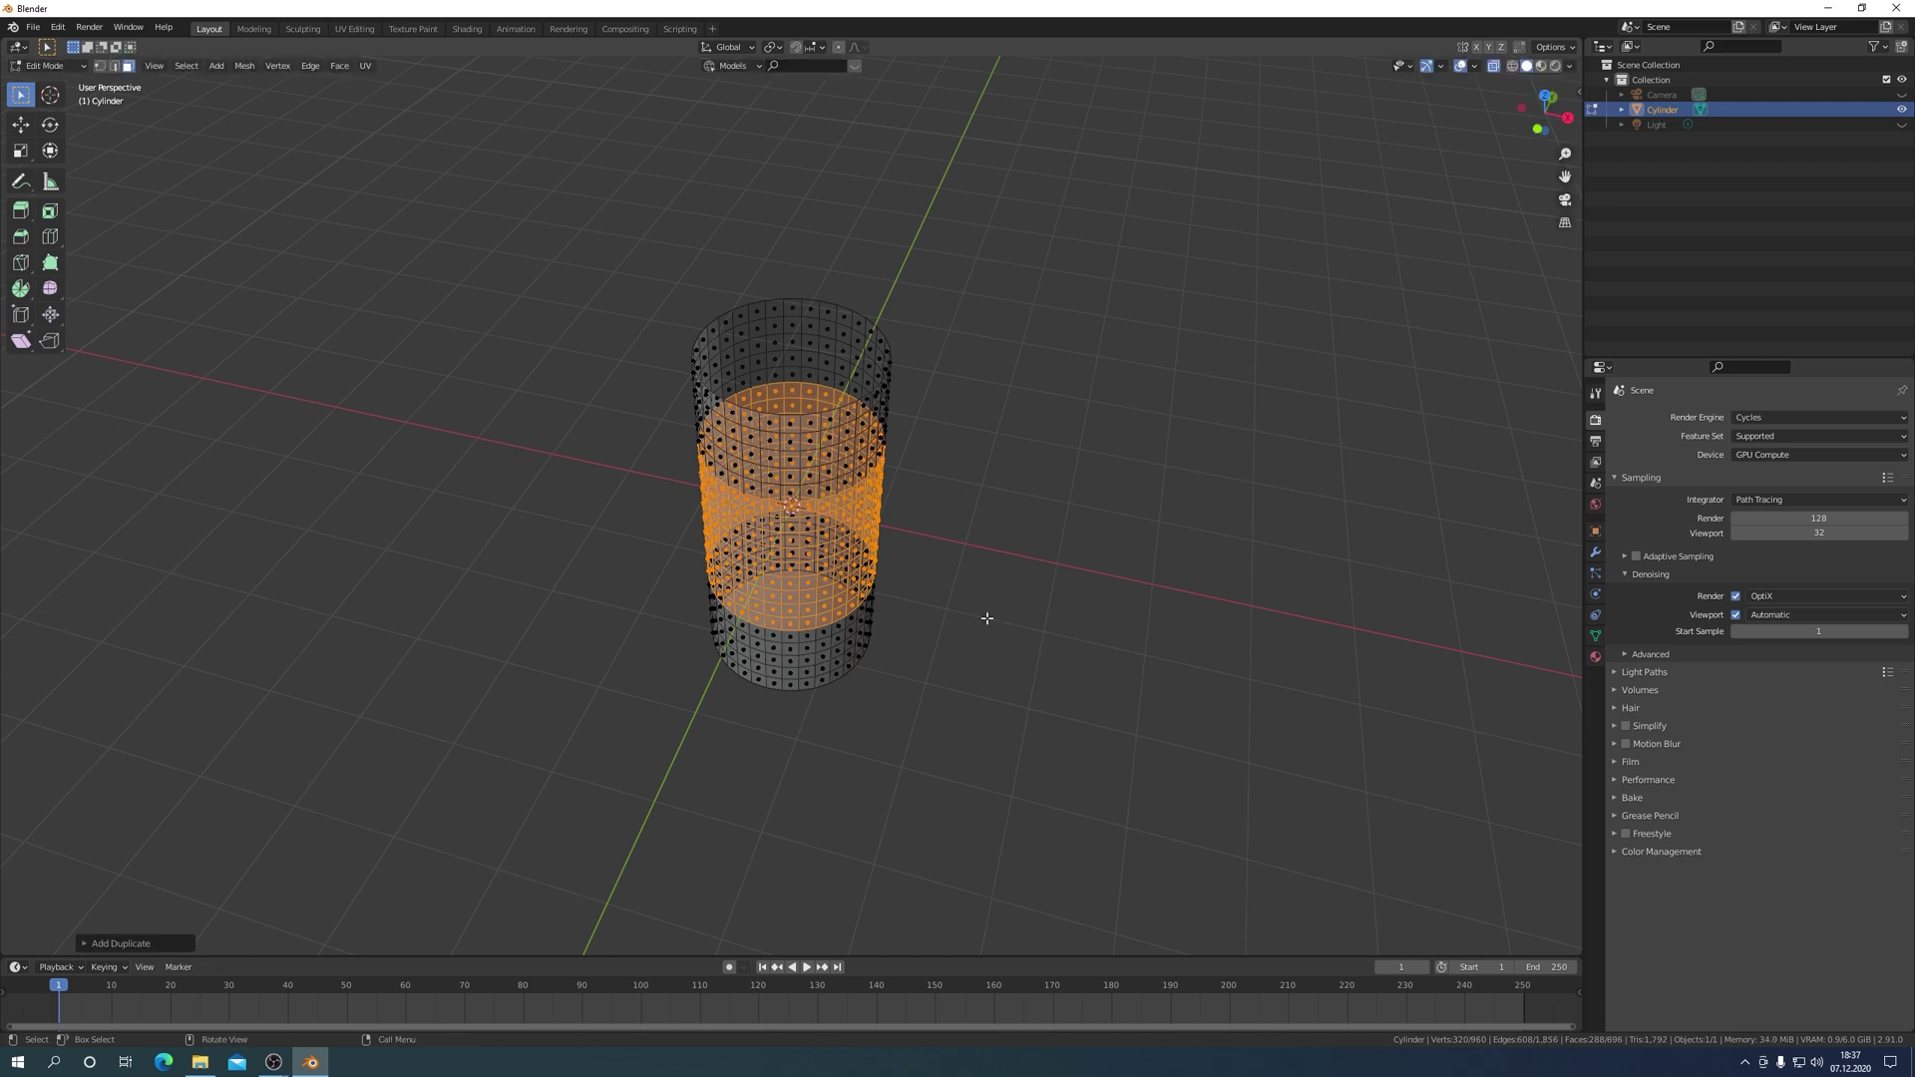
{"action": "key", "text": "s"}
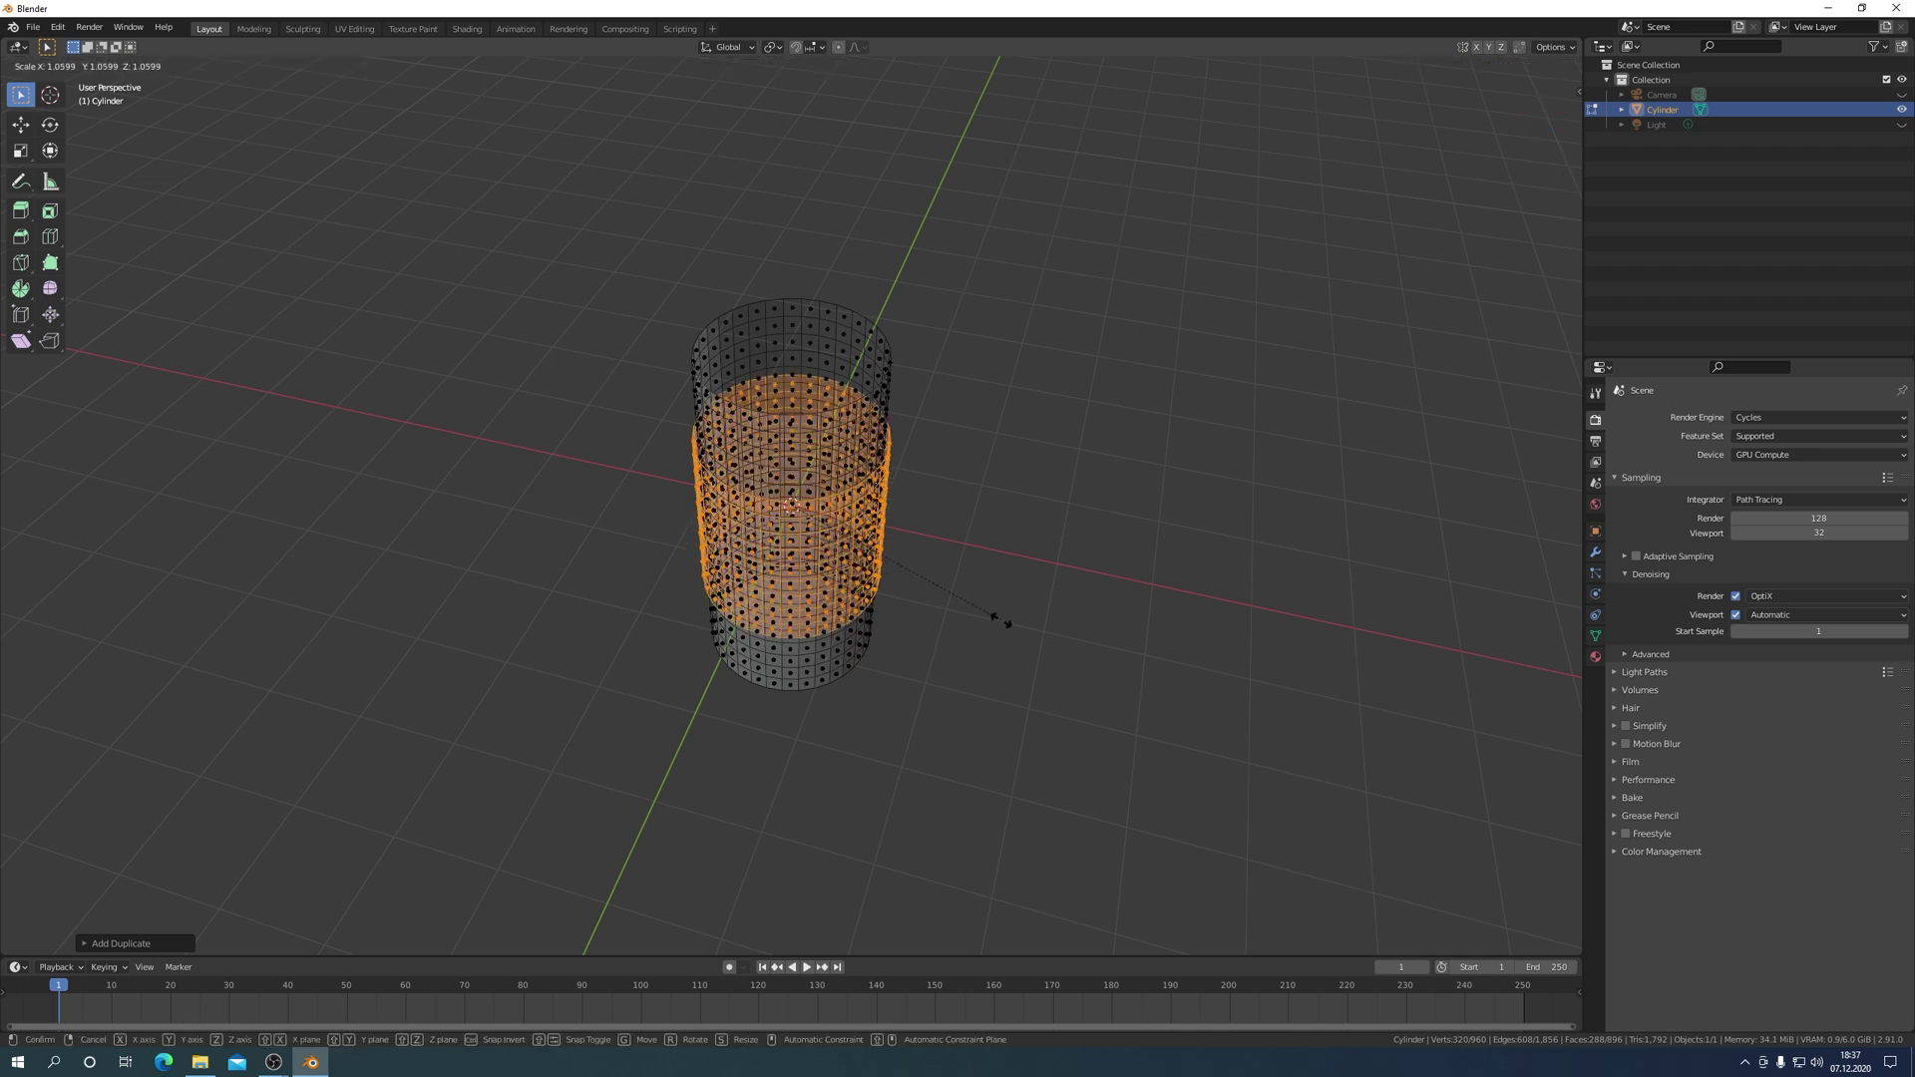
{"action": "left_click", "coordinate": [1001, 619]}
{"action": "left_click", "coordinate": [1493, 68]}
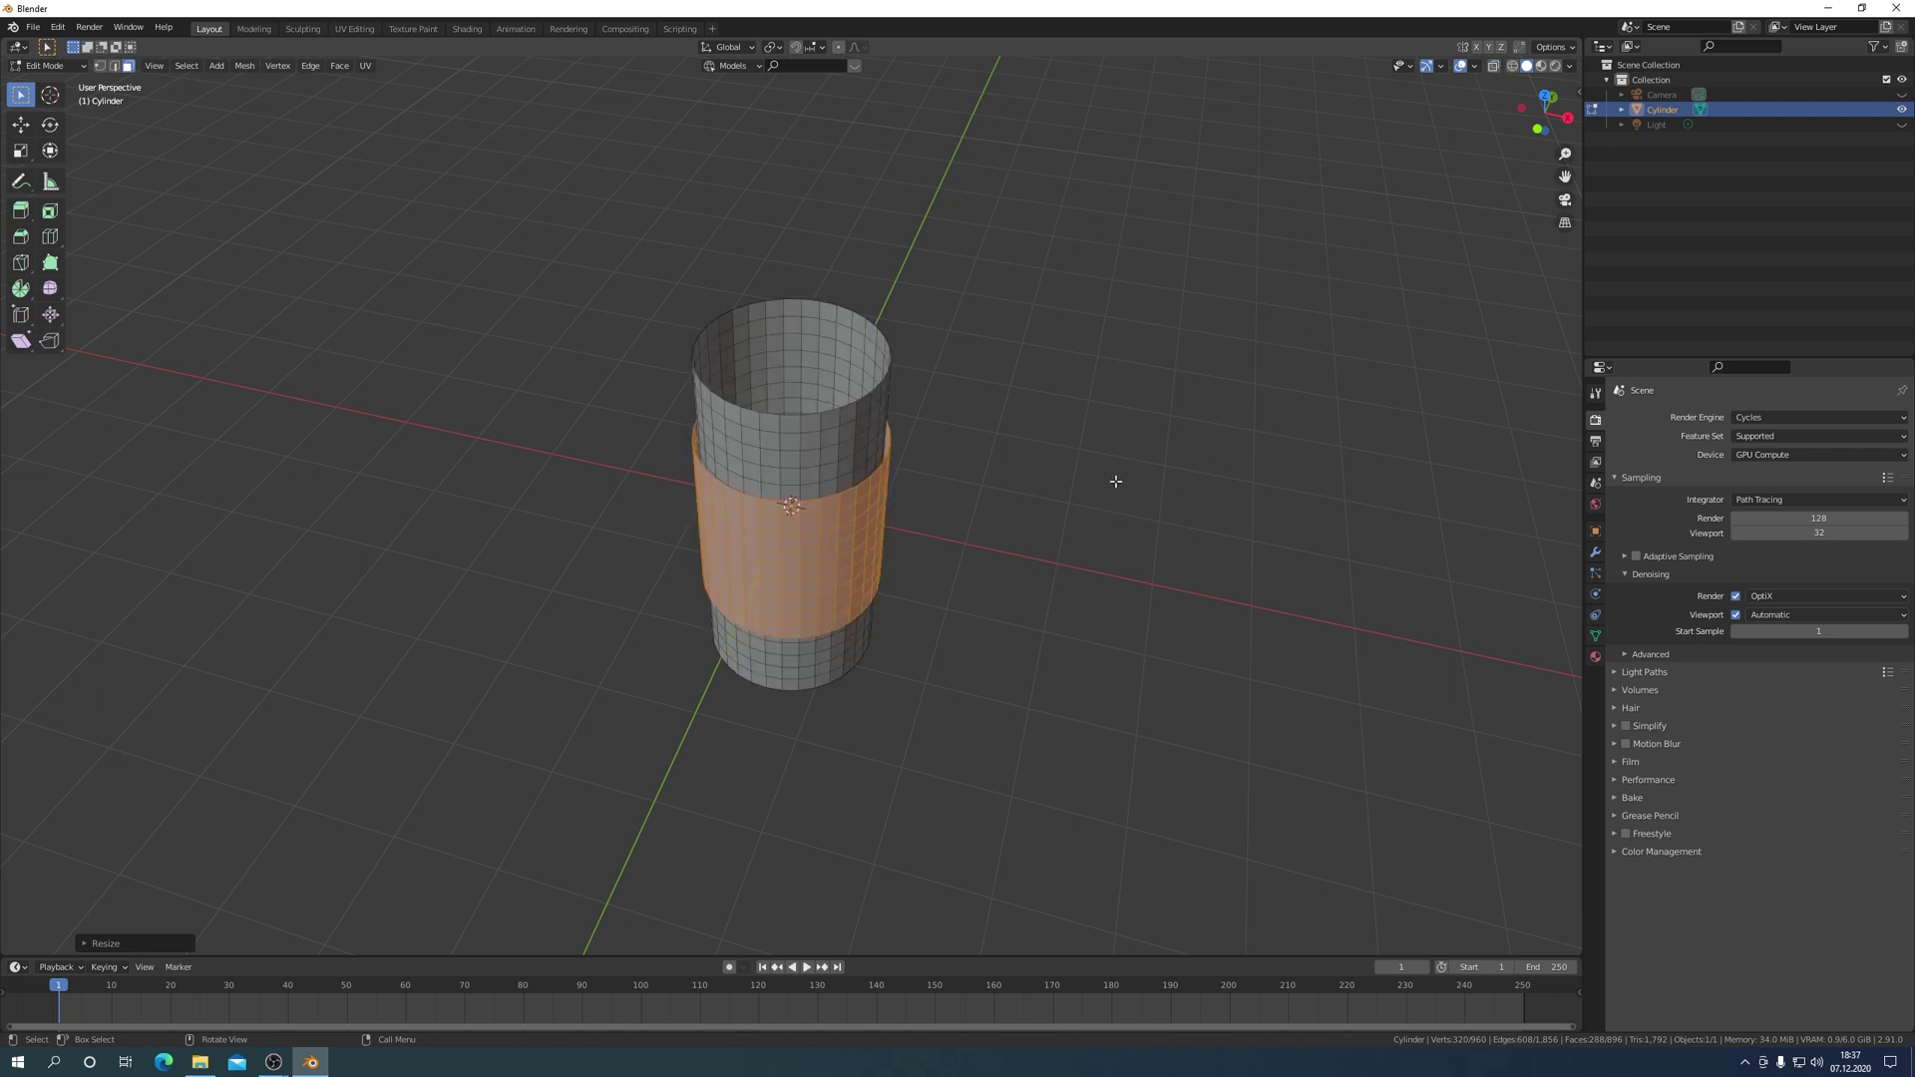
{"action": "mouse_move", "coordinate": [1109, 470]}
{"action": "middle_mouse_down"}
{"action": "mouse_move", "coordinate": [1115, 409]}
{"action": "mouse_move", "coordinate": [1082, 419]}
{"action": "middle_mouse_up"}
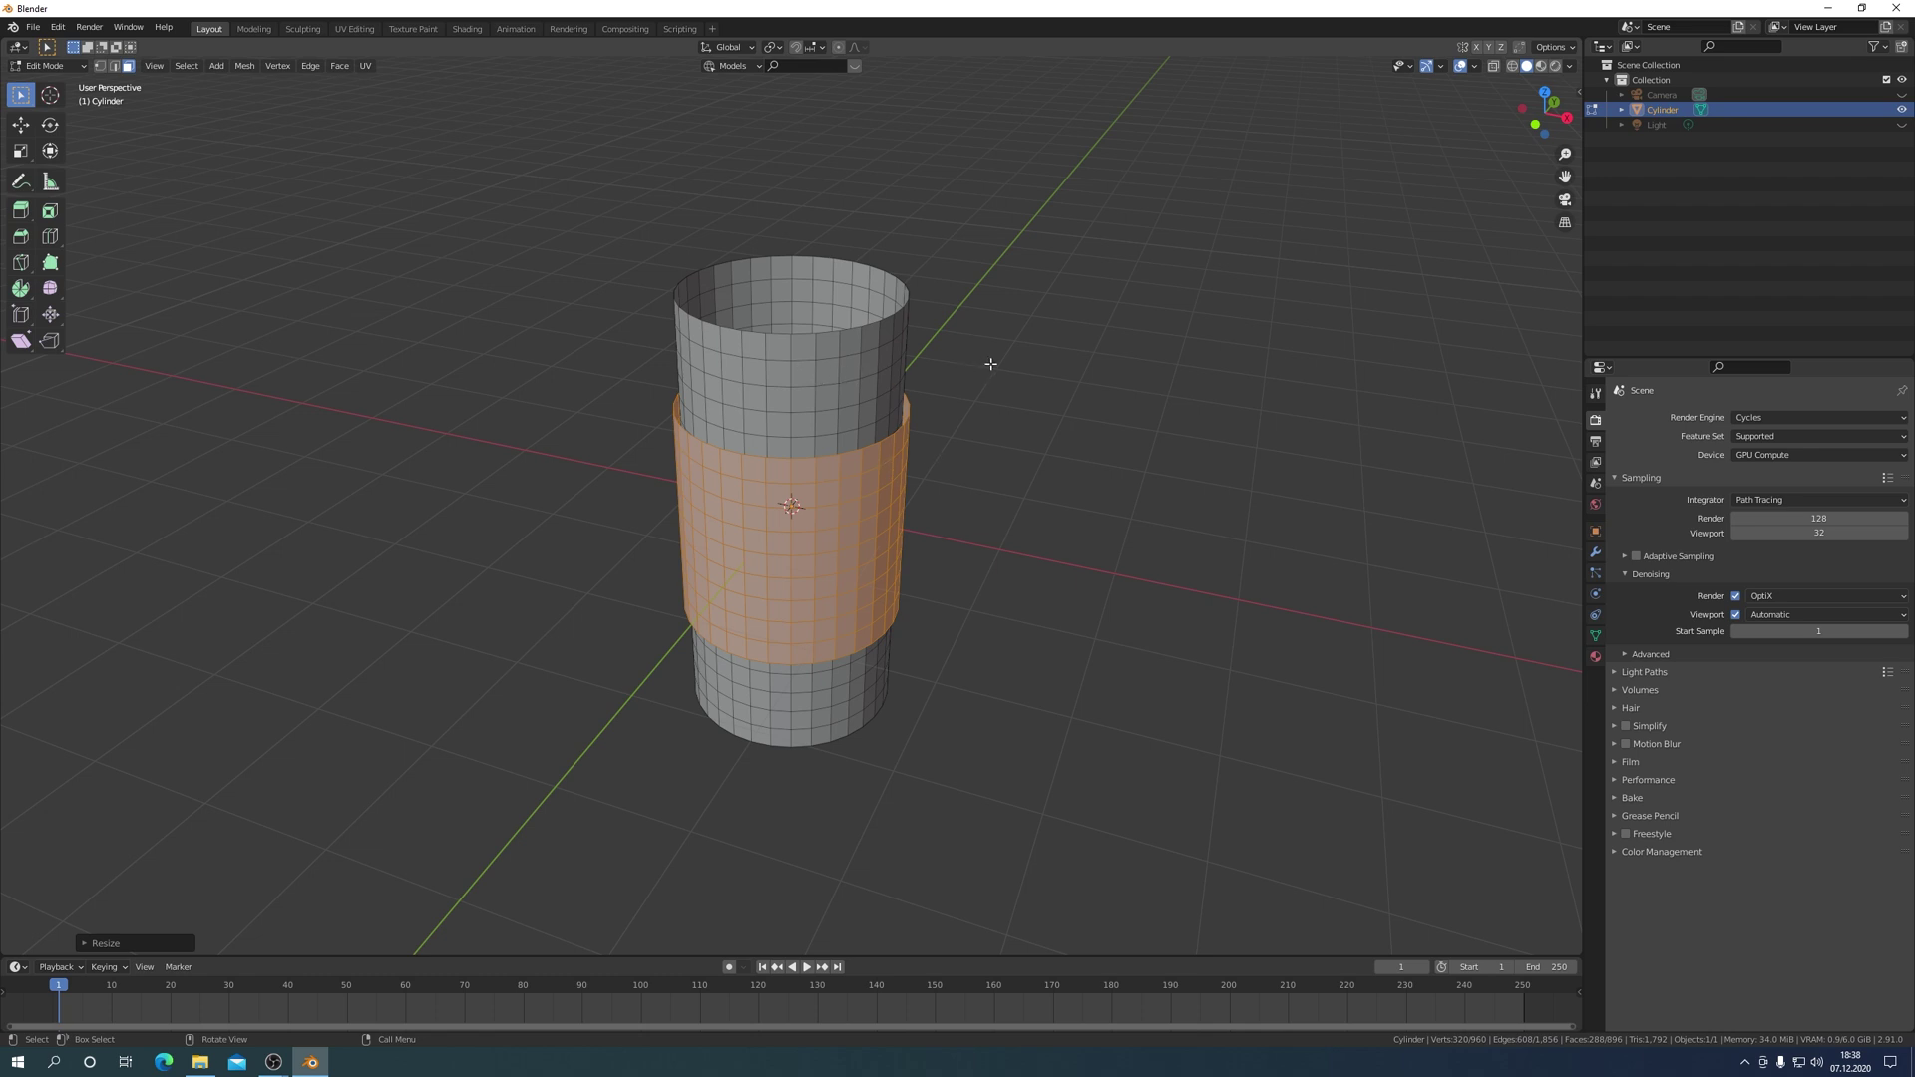
Deselect all of the cylinder's faces and return it to Sculpt Mode.
{"action": "key", "text": "alt+a"}
{"action": "key", "text": "l"}
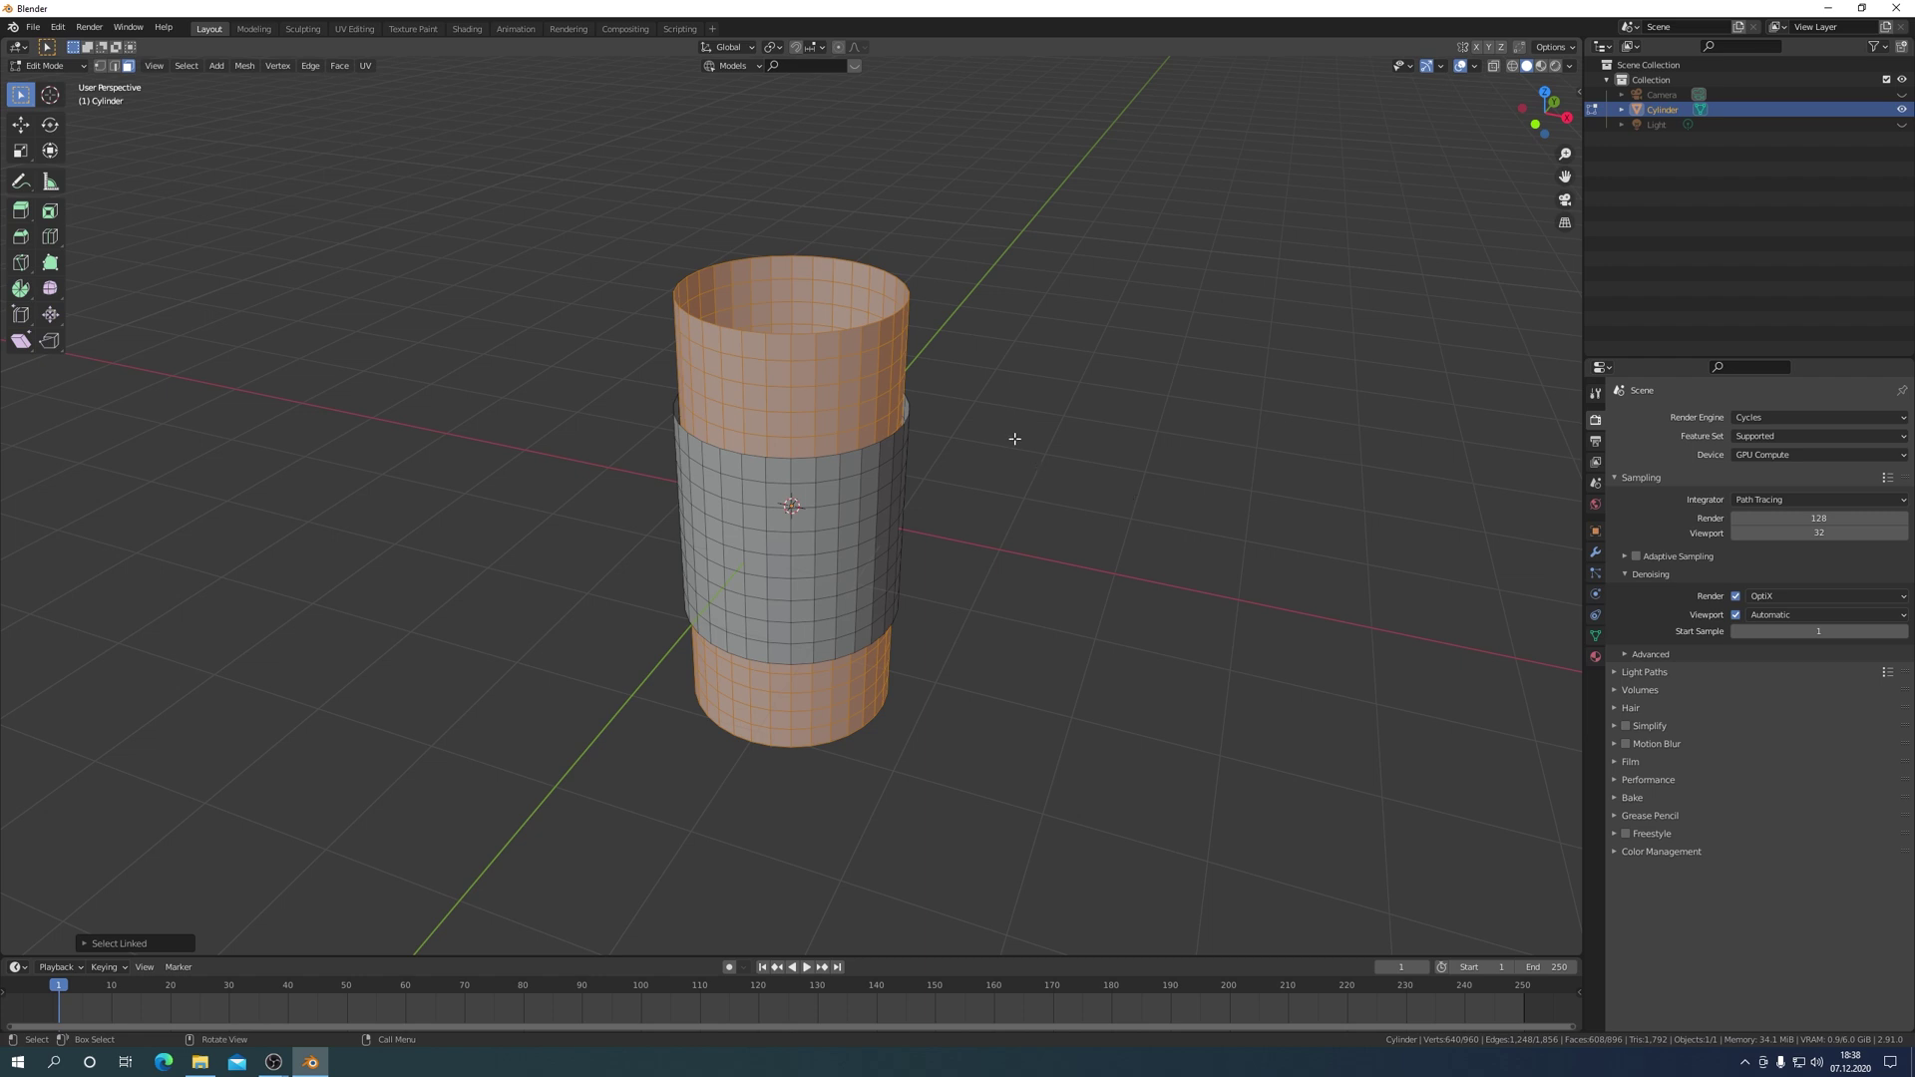
{"action": "left_click", "coordinate": [1044, 426]}
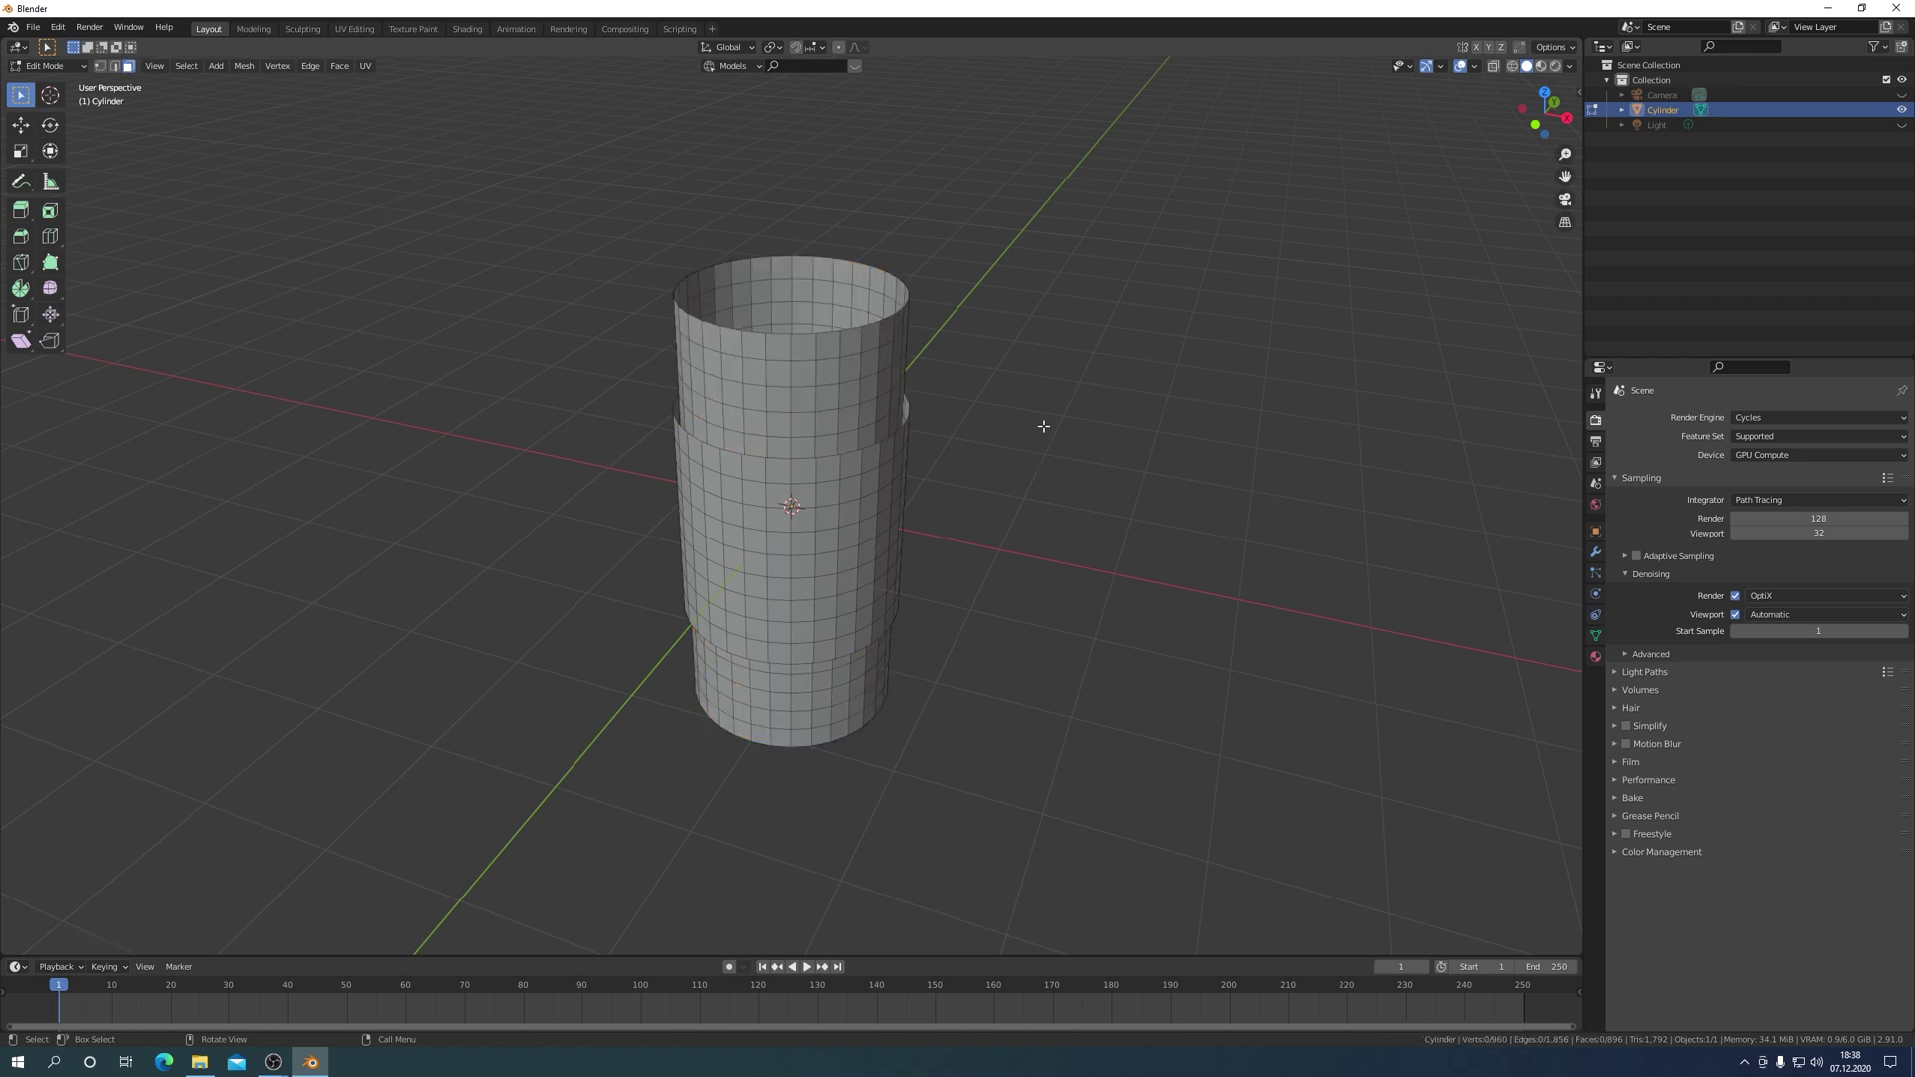
{"action": "key", "text": "ctrl+Tab"}
{"action": "left_click", "coordinate": [987, 404]}
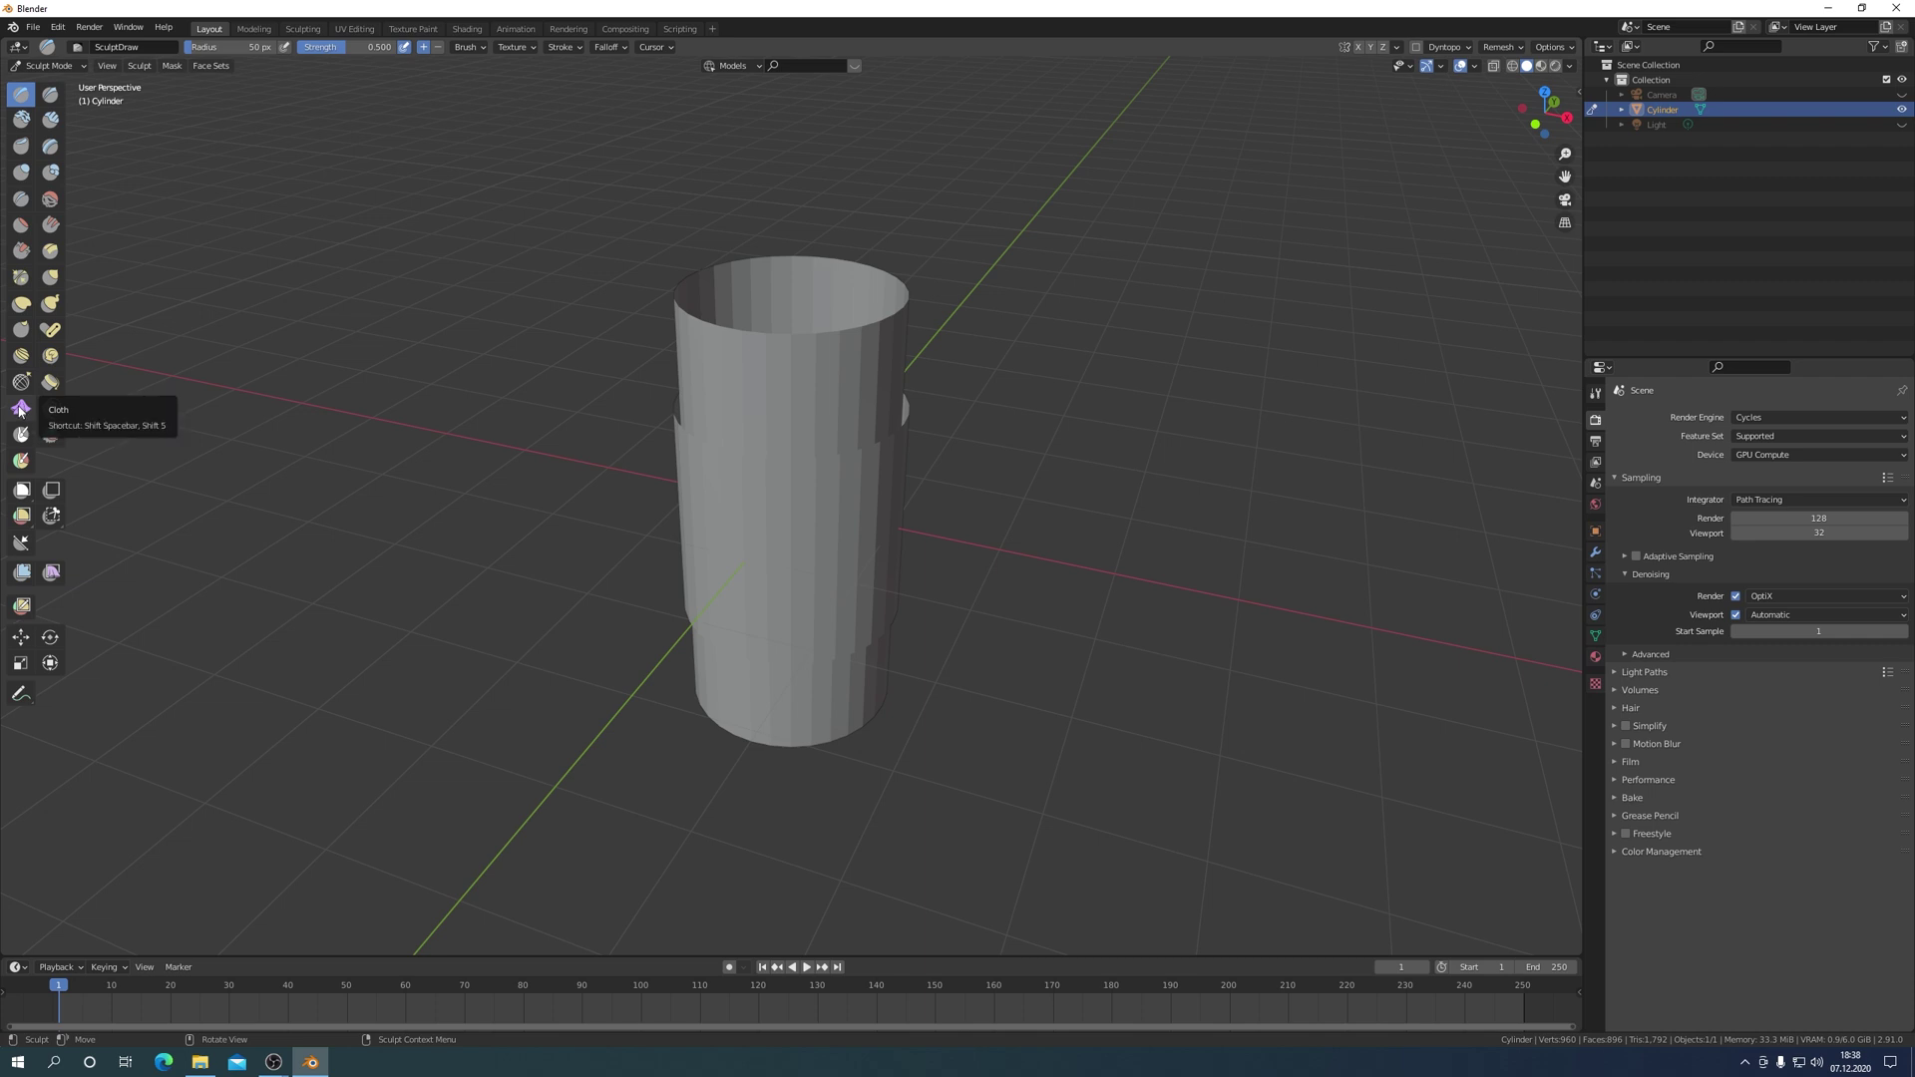
Choose the Cloth brush with Enable Collision checked, then return to Object Mode.
{"action": "left_click", "coordinate": [20, 409]}
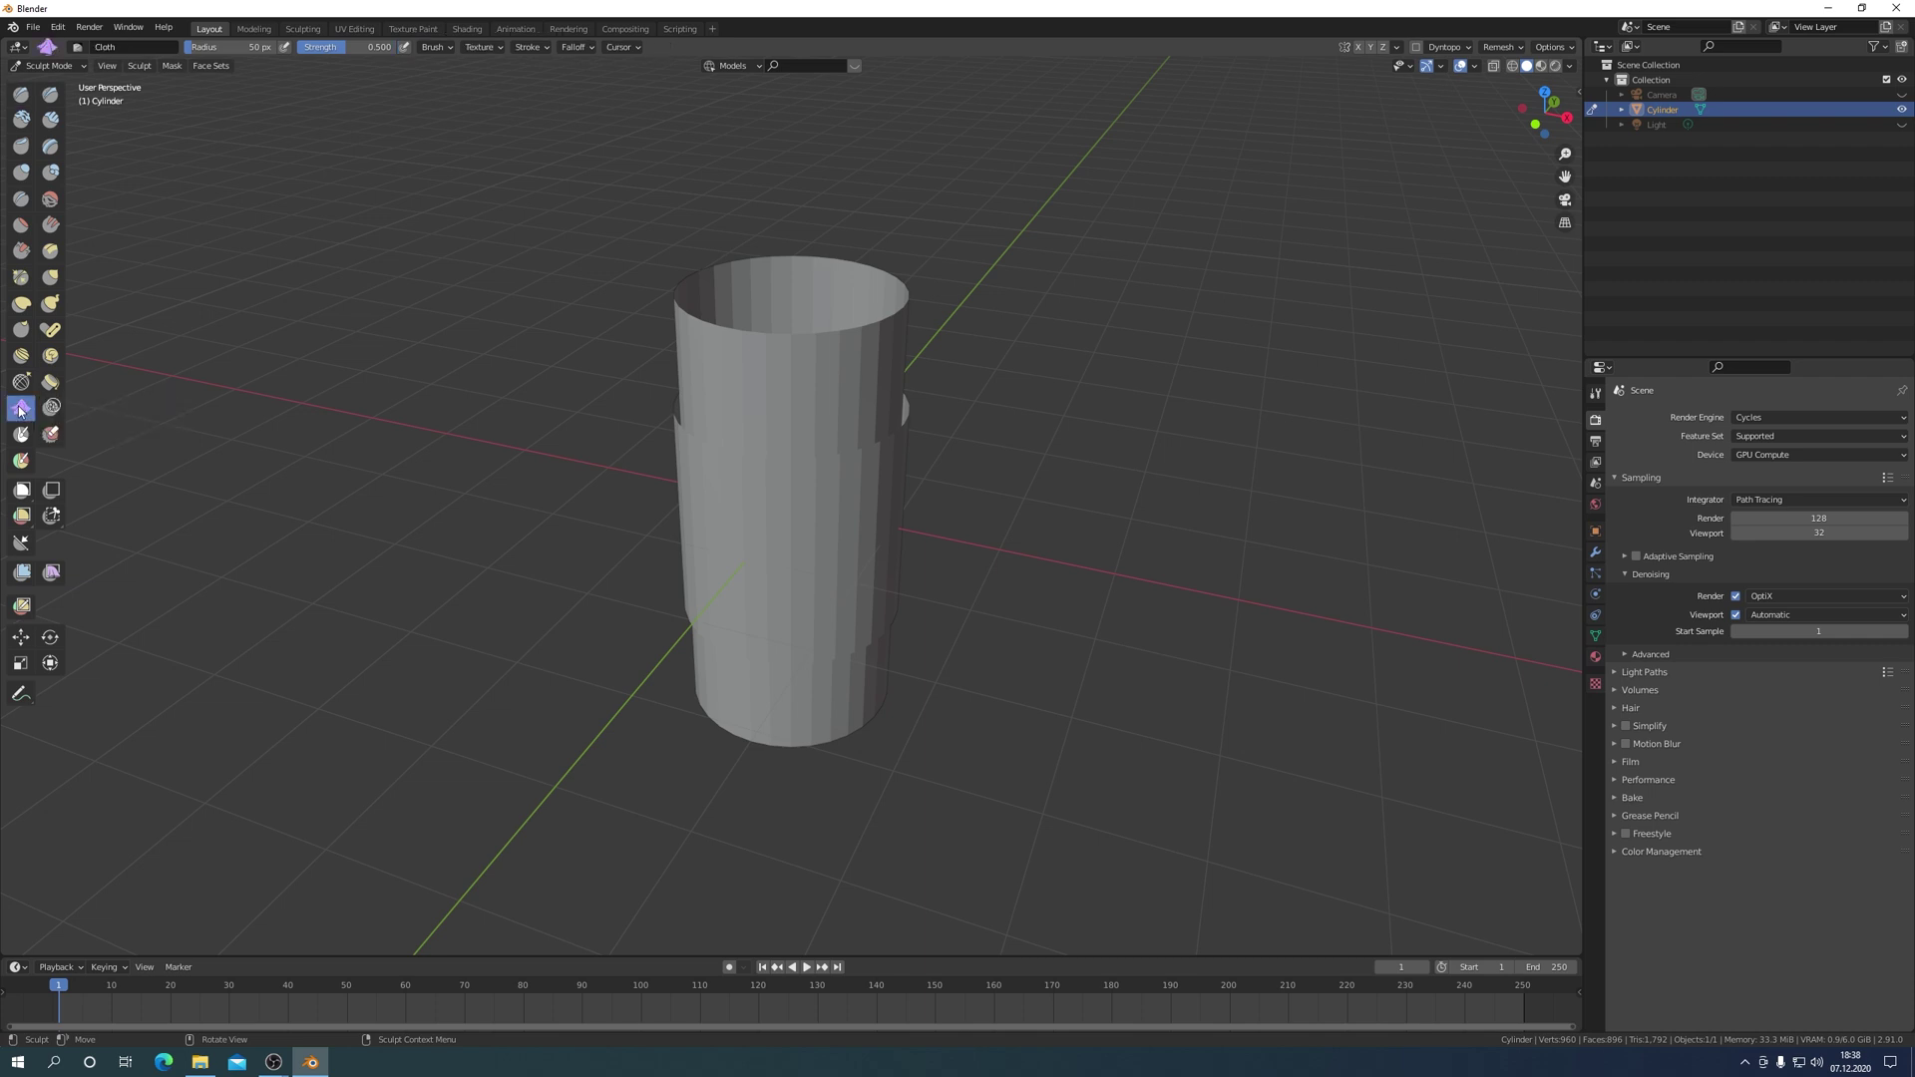
{"action": "left_click", "coordinate": [1594, 393]}
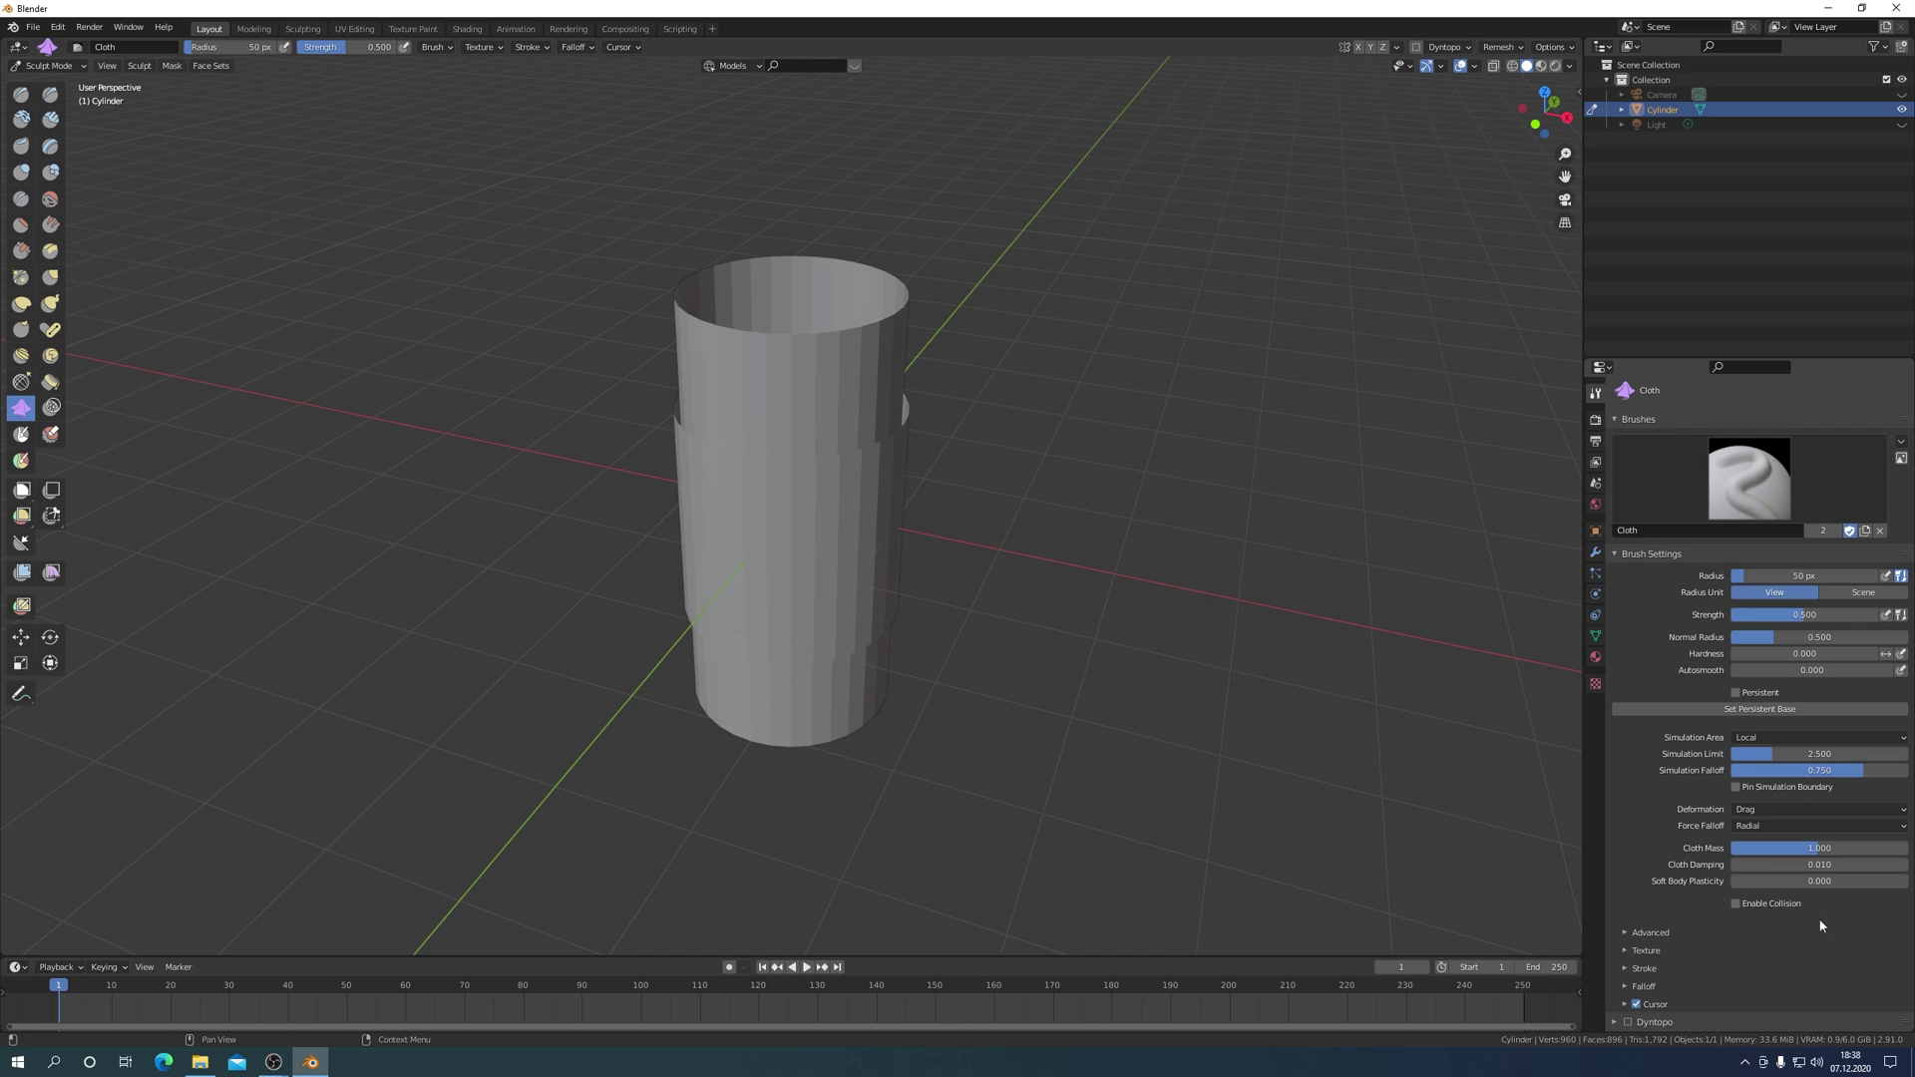
{"action": "left_click", "coordinate": [1737, 904]}
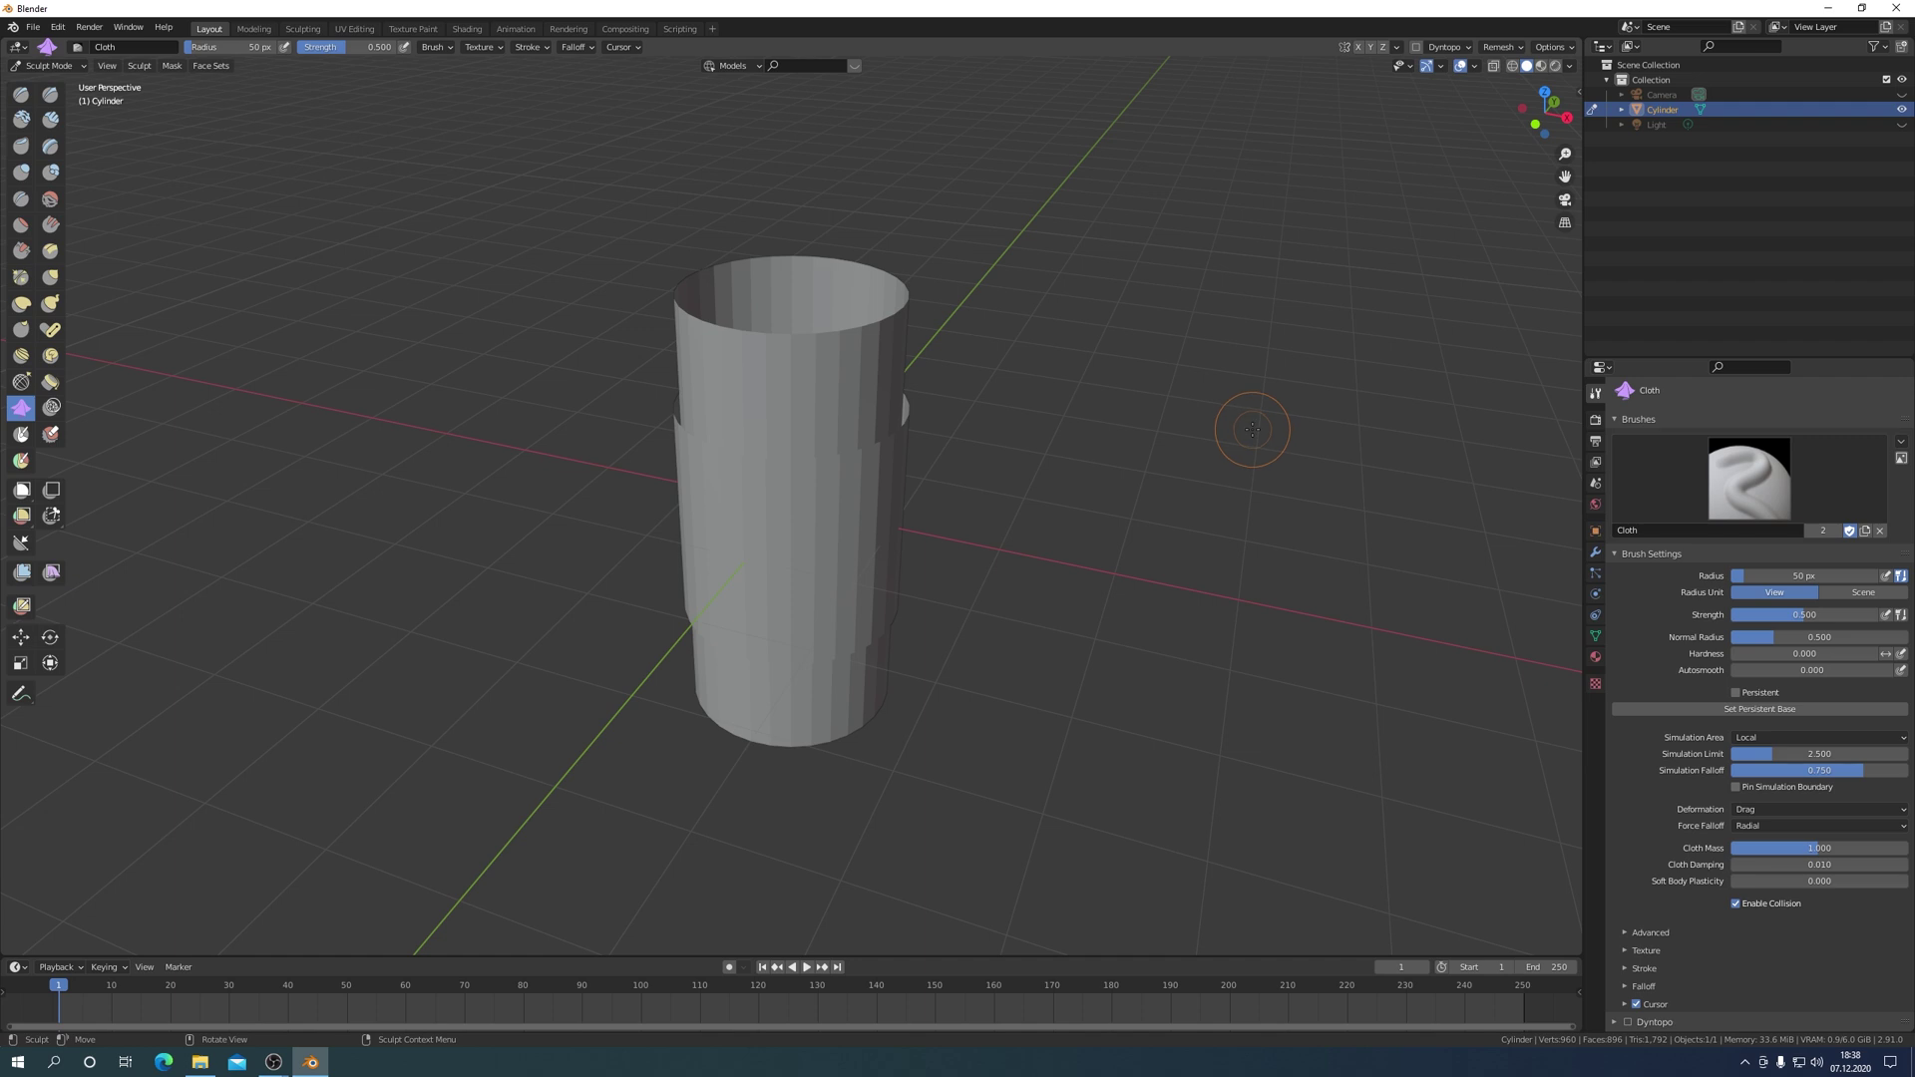
{"action": "key", "text": "ctrl+Tab"}
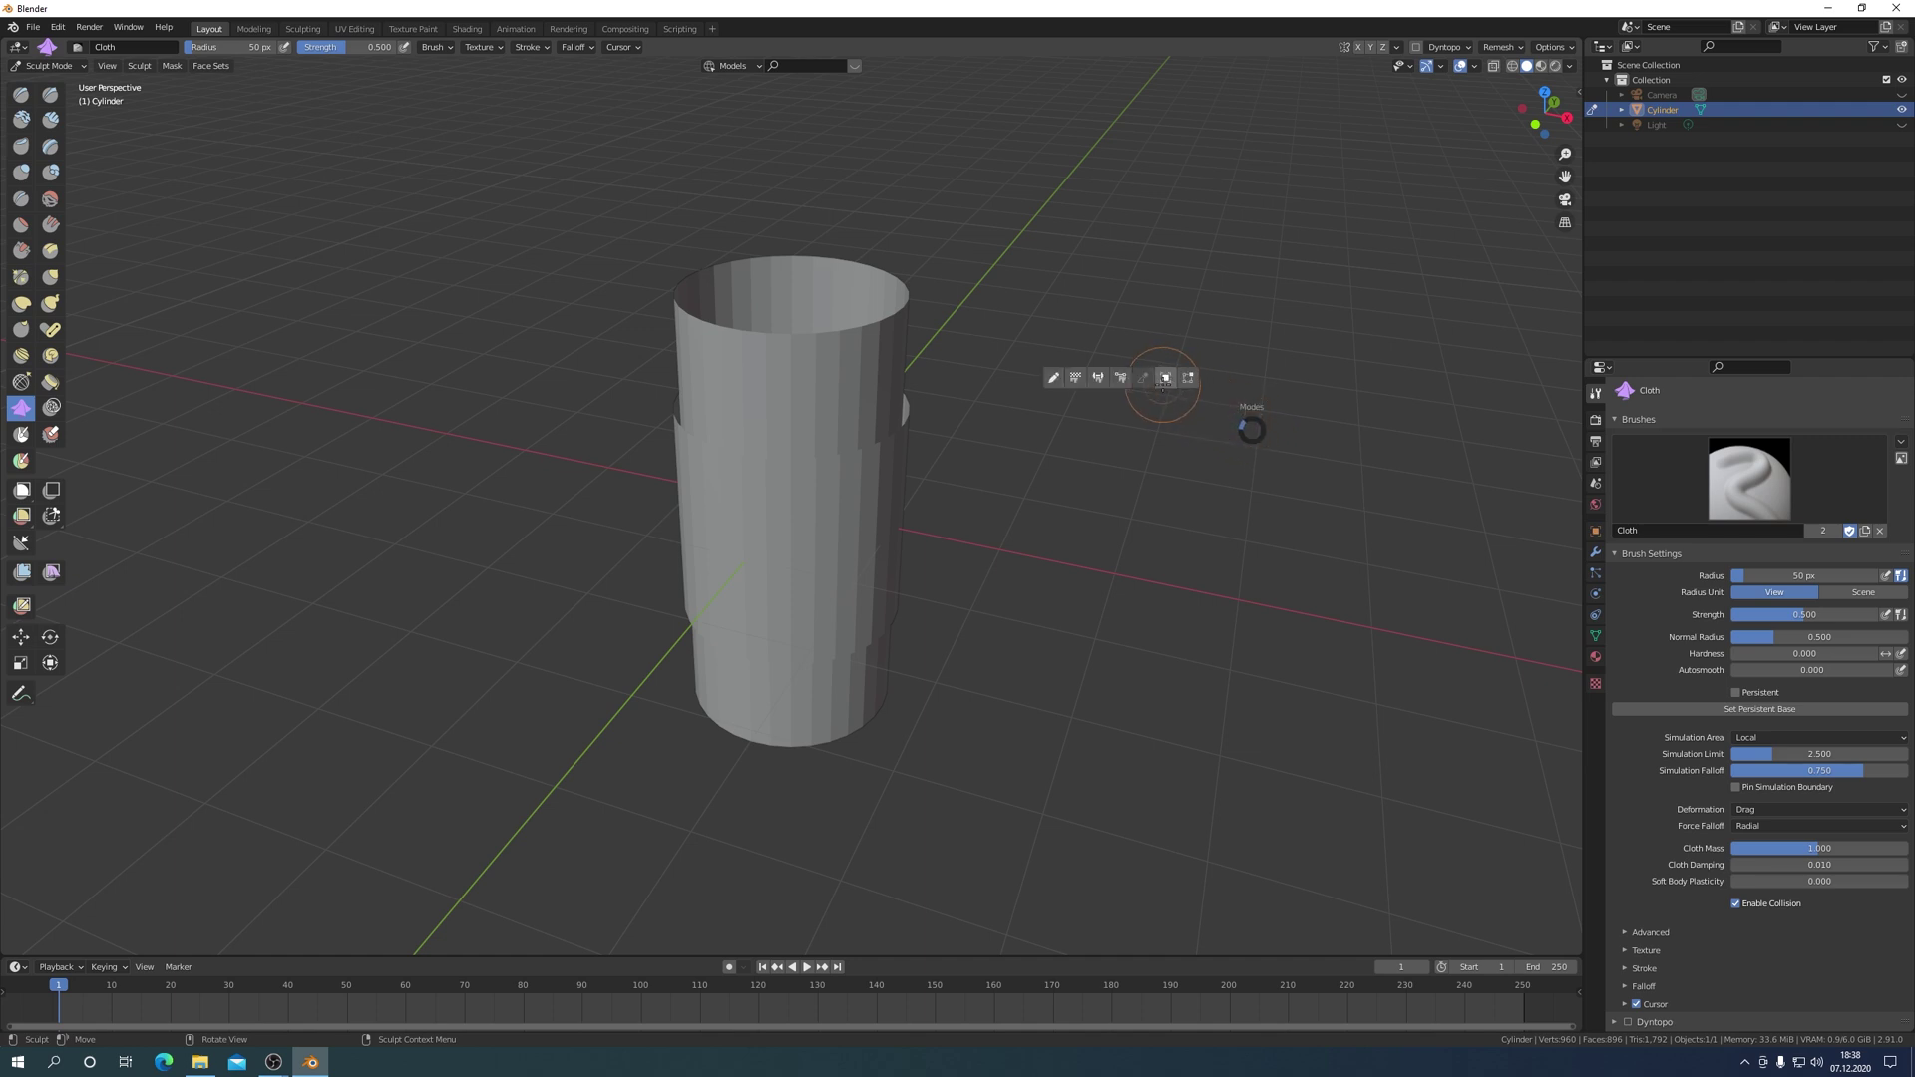
{"action": "left_click", "coordinate": [1165, 378]}
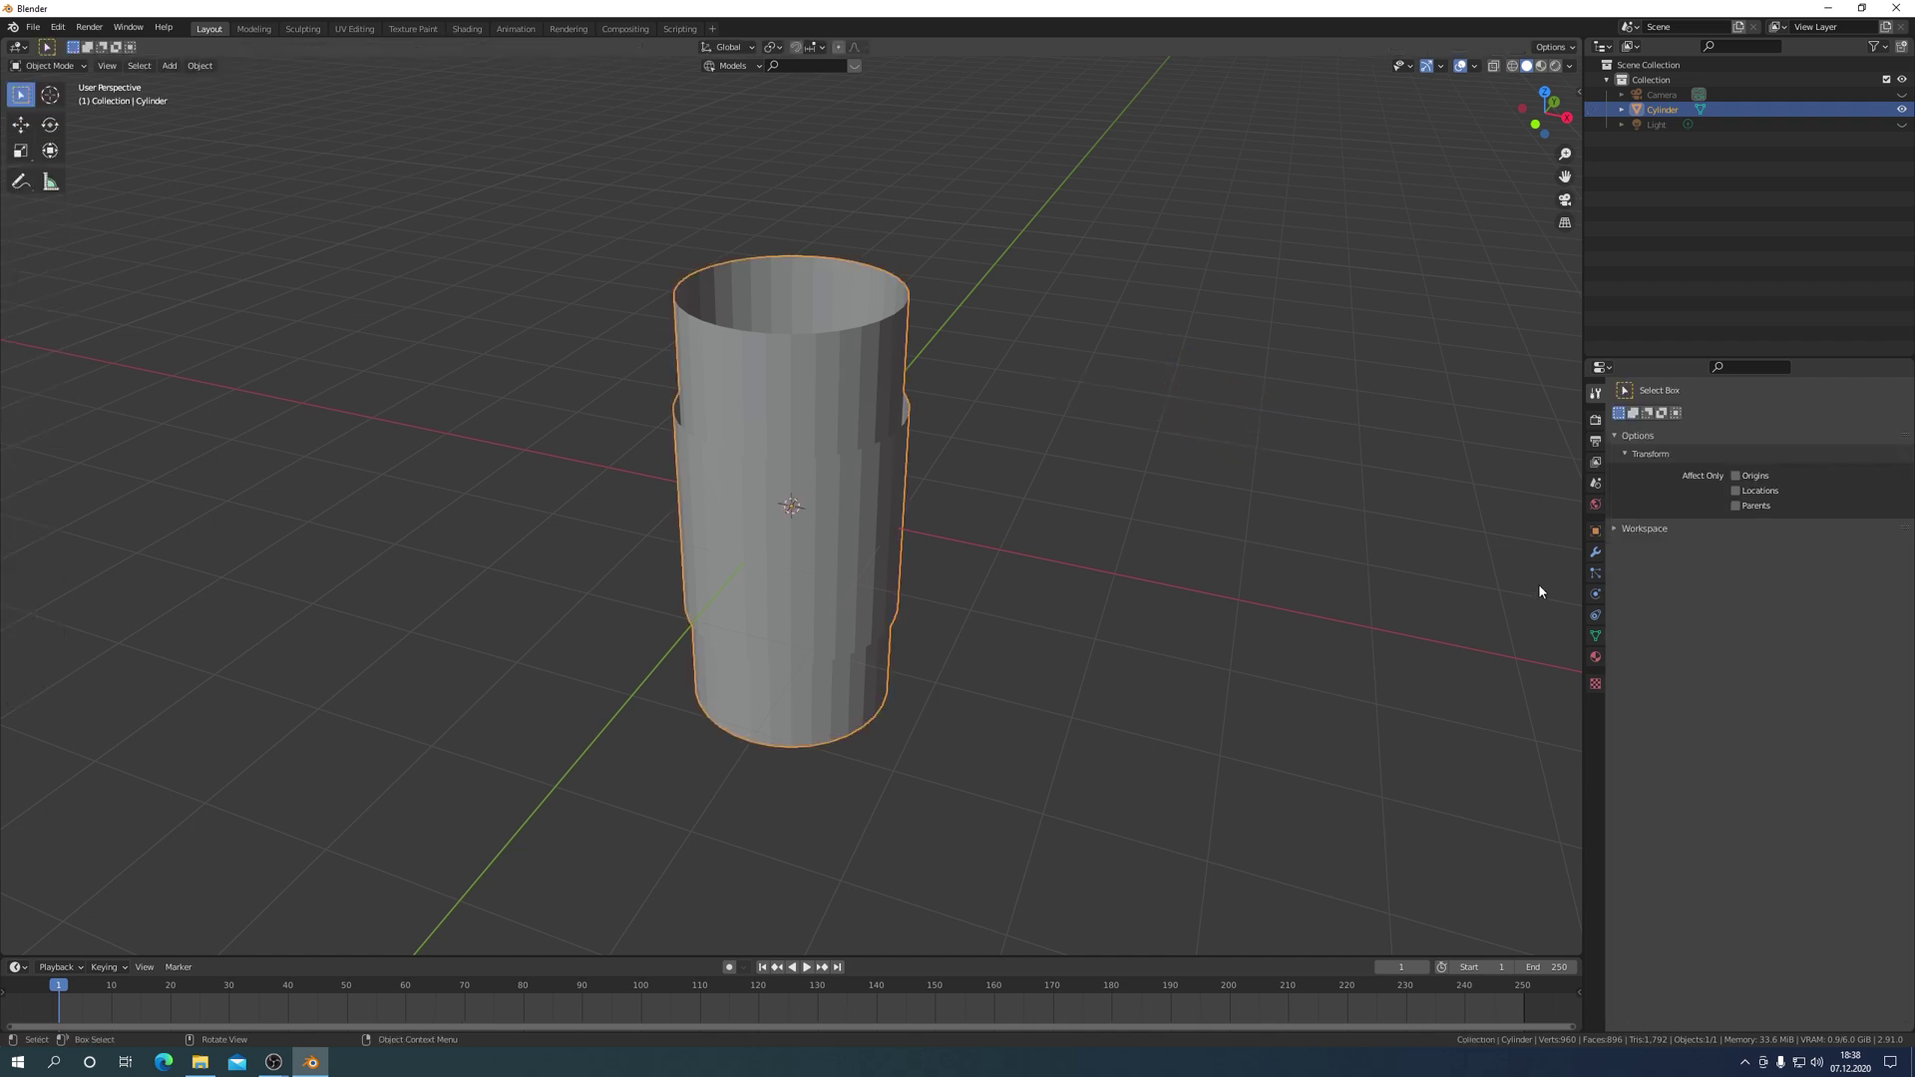
Give the cylinder a Multiresolution modifier subdivided to level 3 and Shade Smooth.
{"action": "left_click", "coordinate": [1595, 552]}
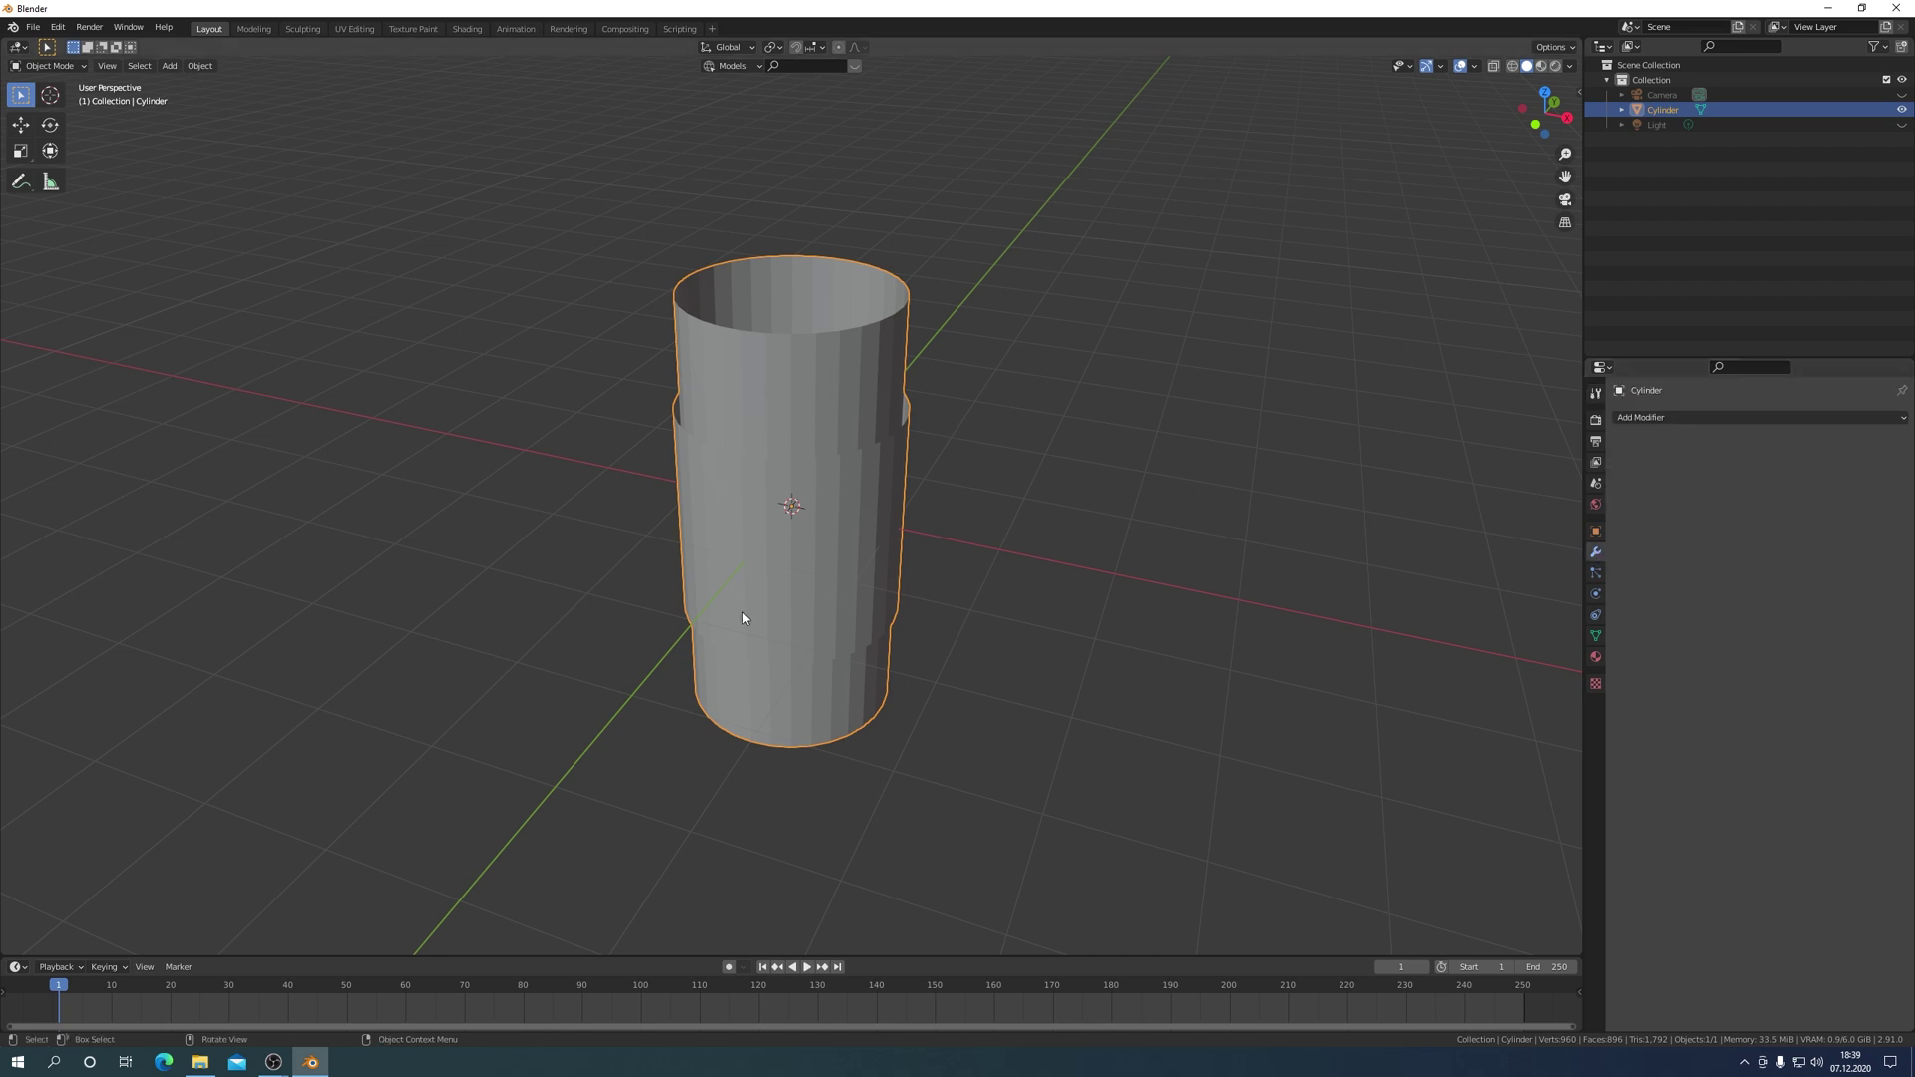
{"action": "left_click", "coordinate": [1646, 417]}
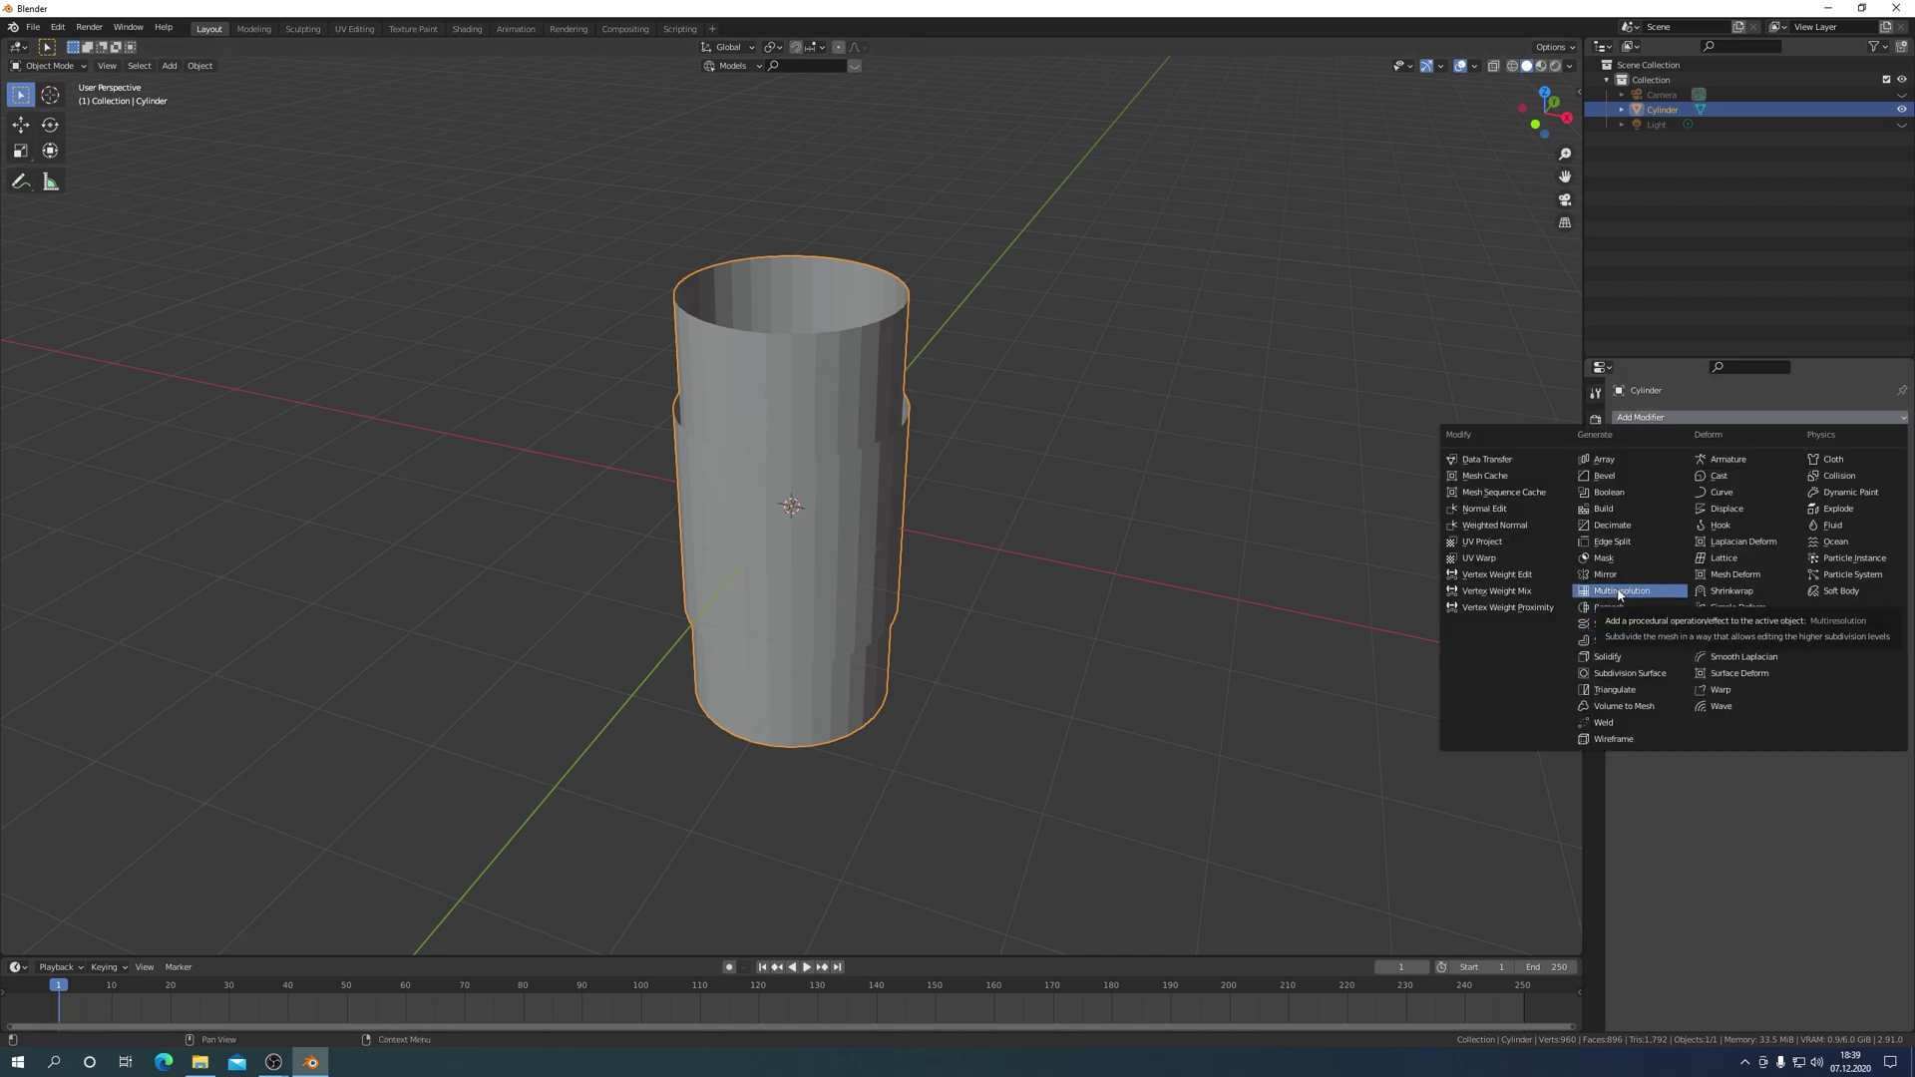
{"action": "left_click", "coordinate": [1620, 592]}
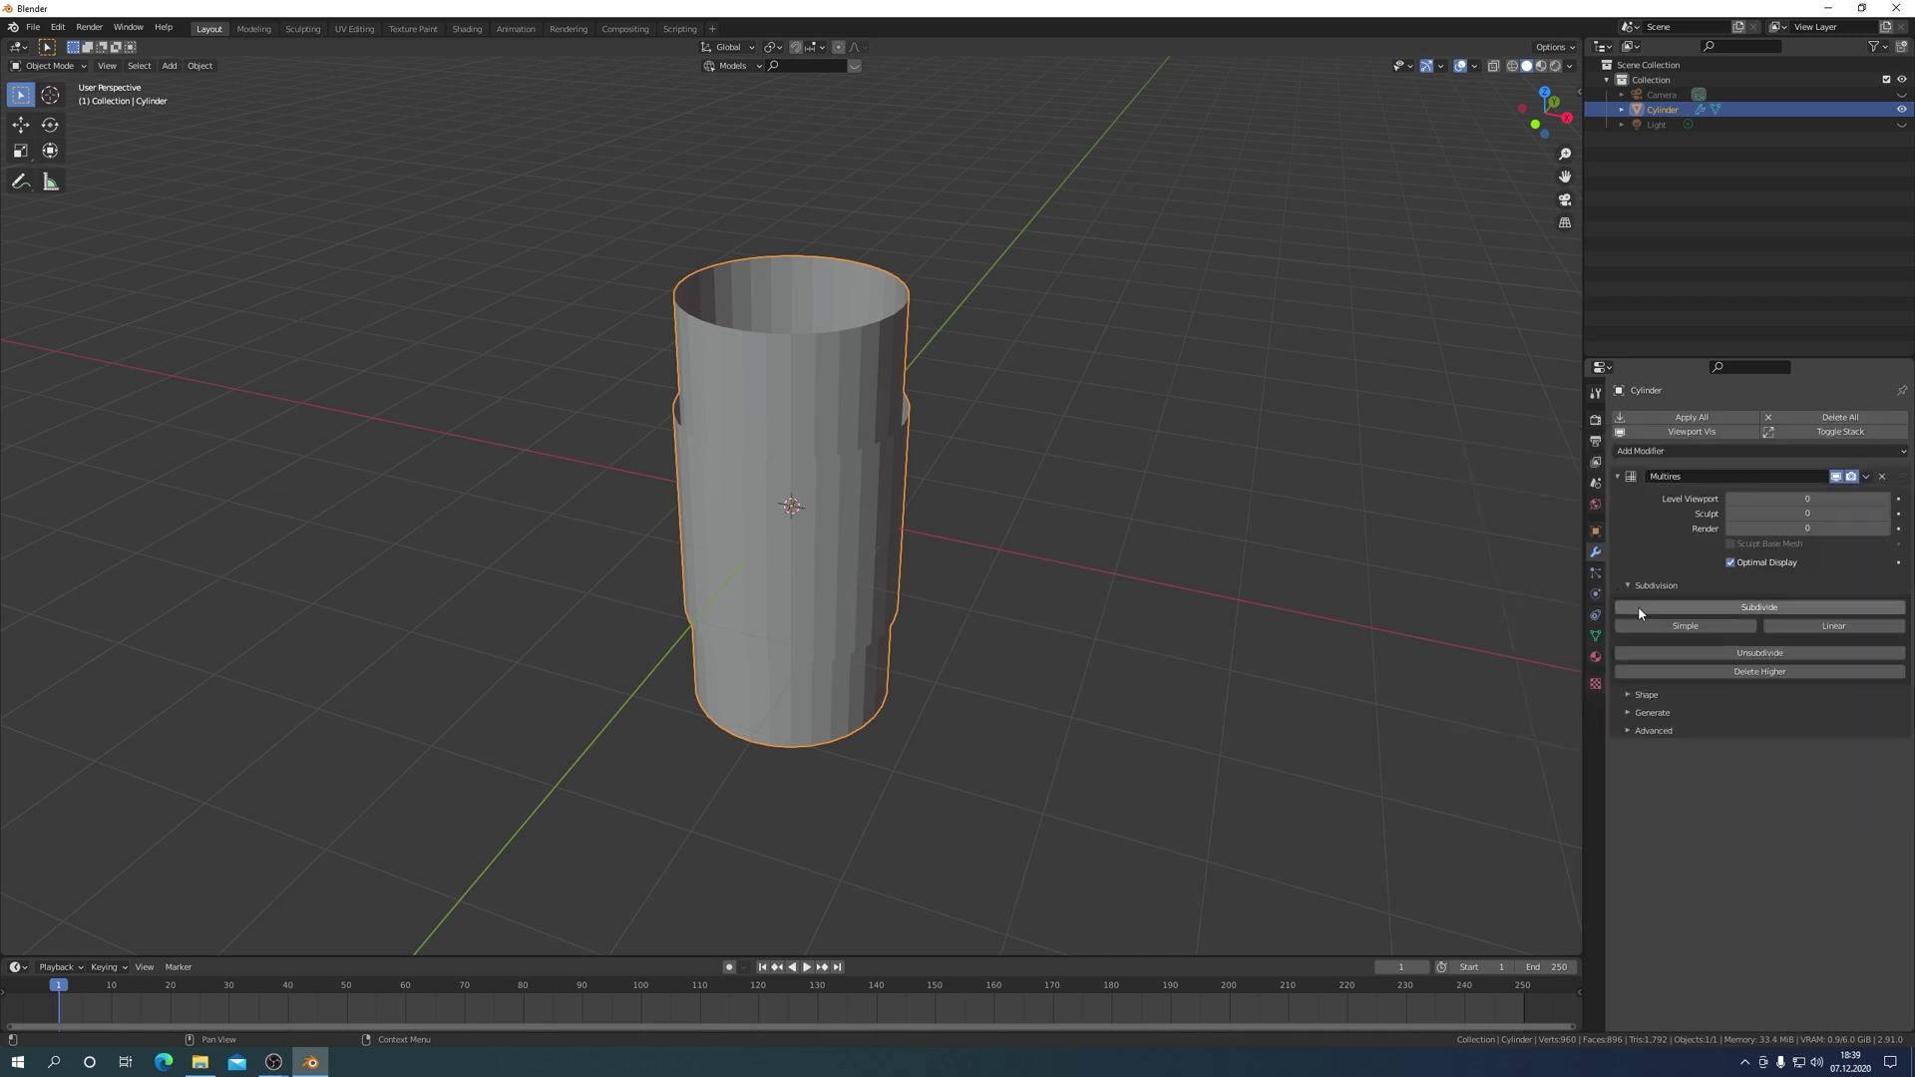
{"action": "left_click", "coordinate": [1762, 606]}
{"action": "left_click", "coordinate": [1763, 611]}
{"action": "right_click", "coordinate": [871, 488]}
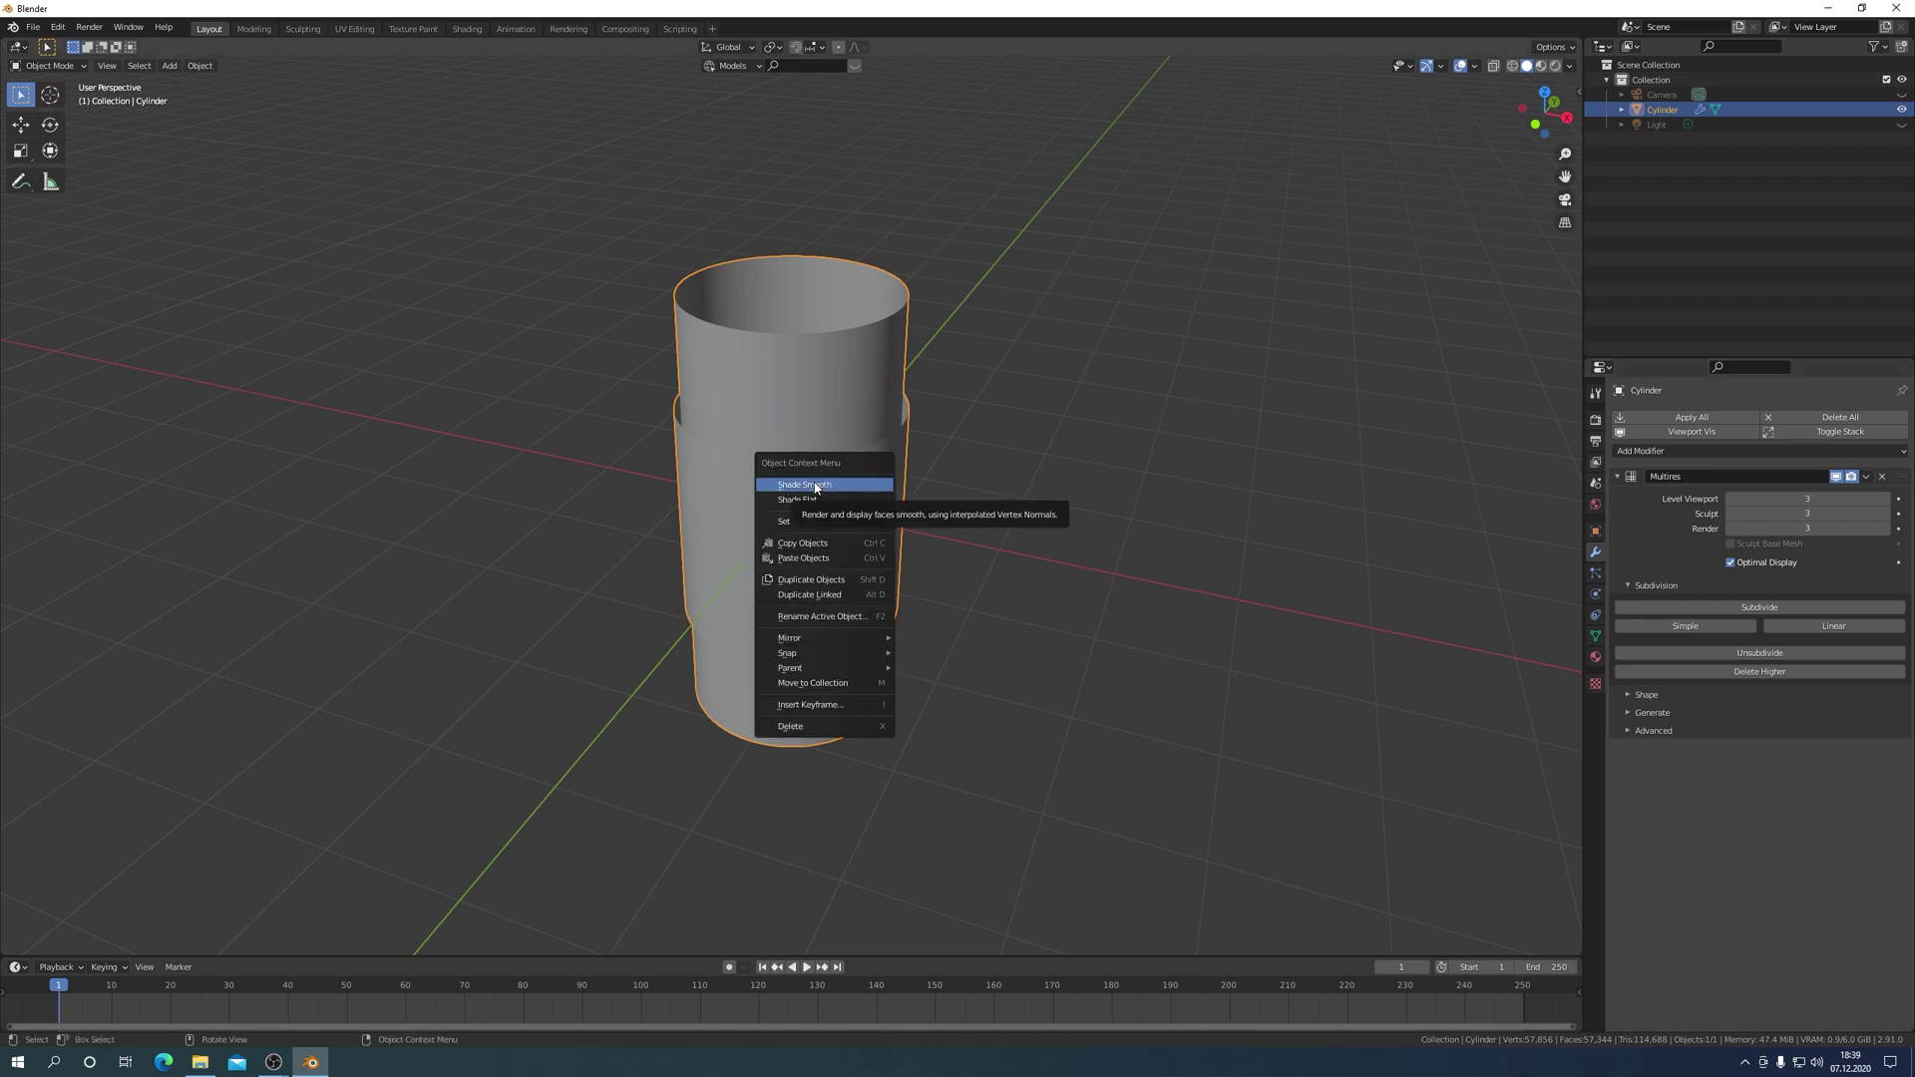
{"action": "left_click", "coordinate": [814, 487]}
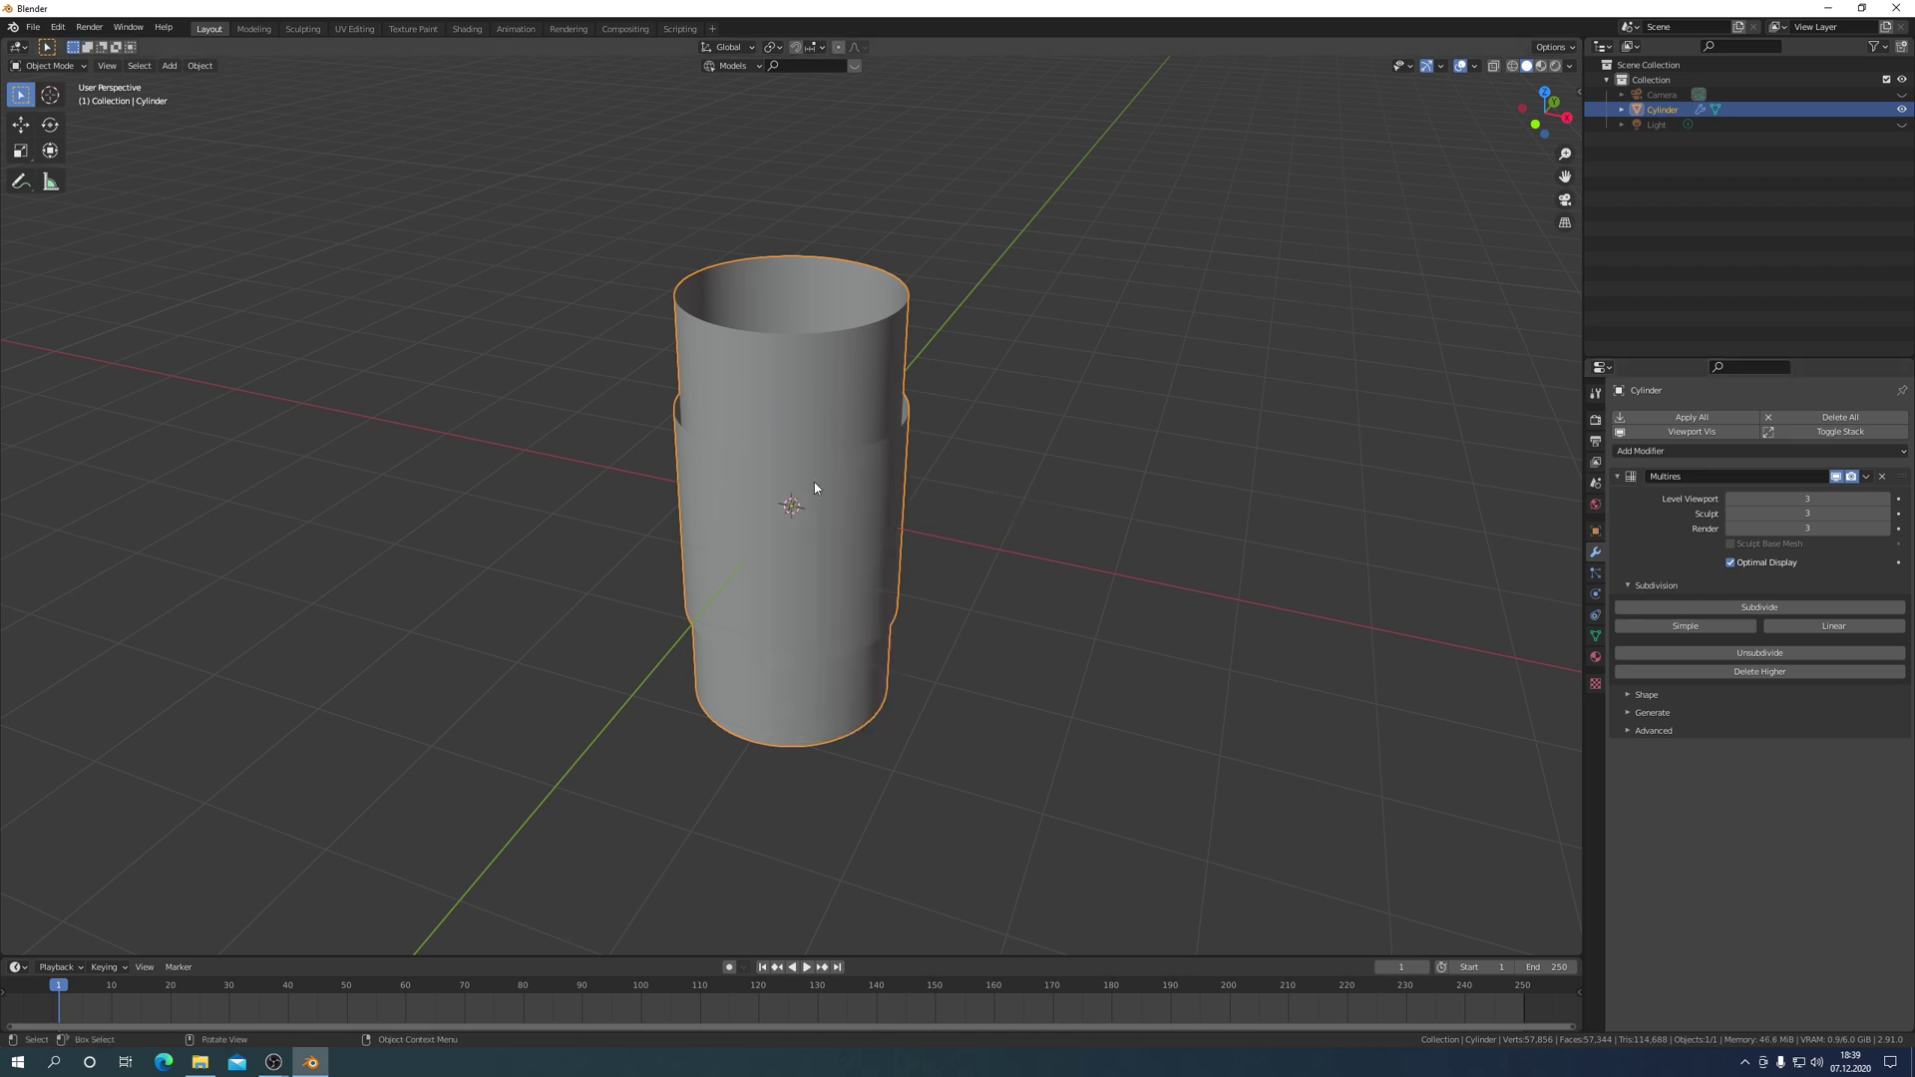
{"action": "key", "text": "Tab"}
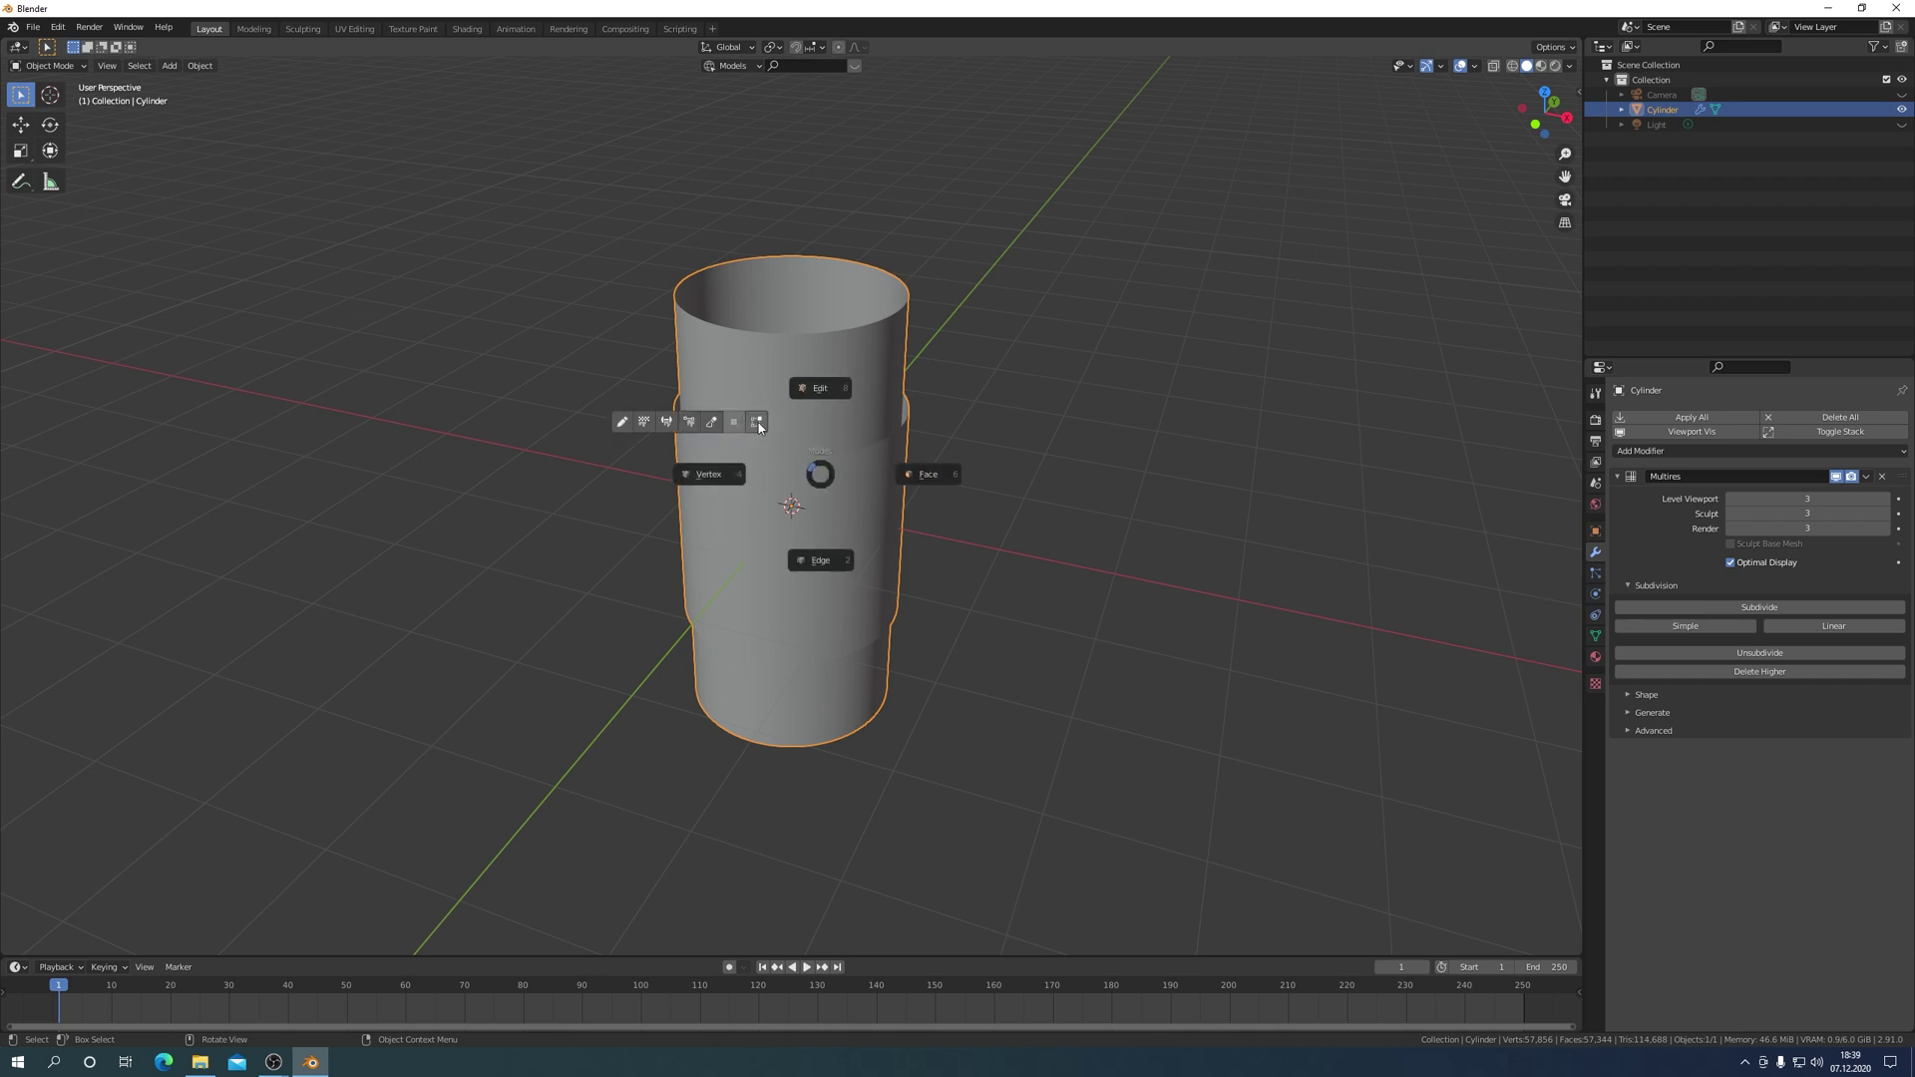
Move to the Sculpting workspace and show the mesh wireframe overlay on the cylinder.
{"action": "left_click", "coordinate": [757, 423]}
{"action": "left_click", "coordinate": [303, 29]}
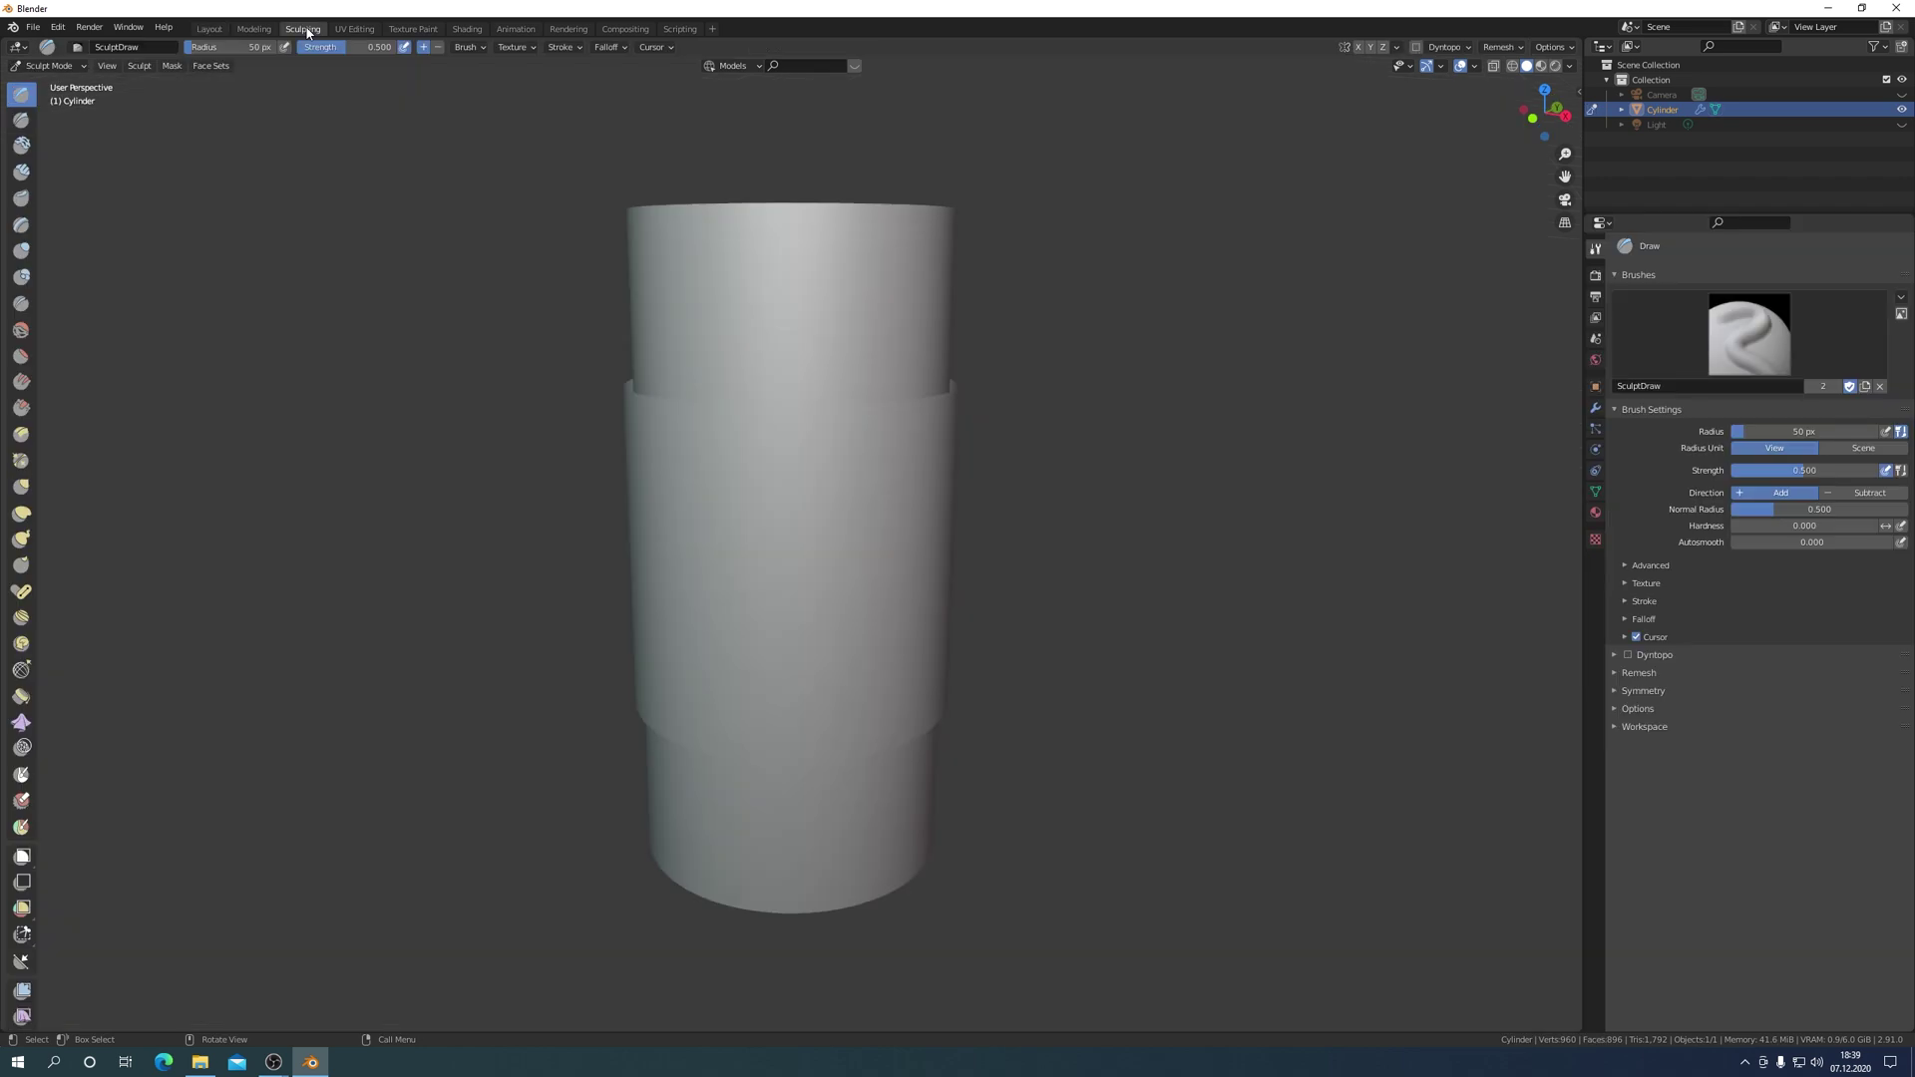
{"action": "middle_click_drag", "start_coordinate": [1036, 429], "coordinate": [1515, 121]}
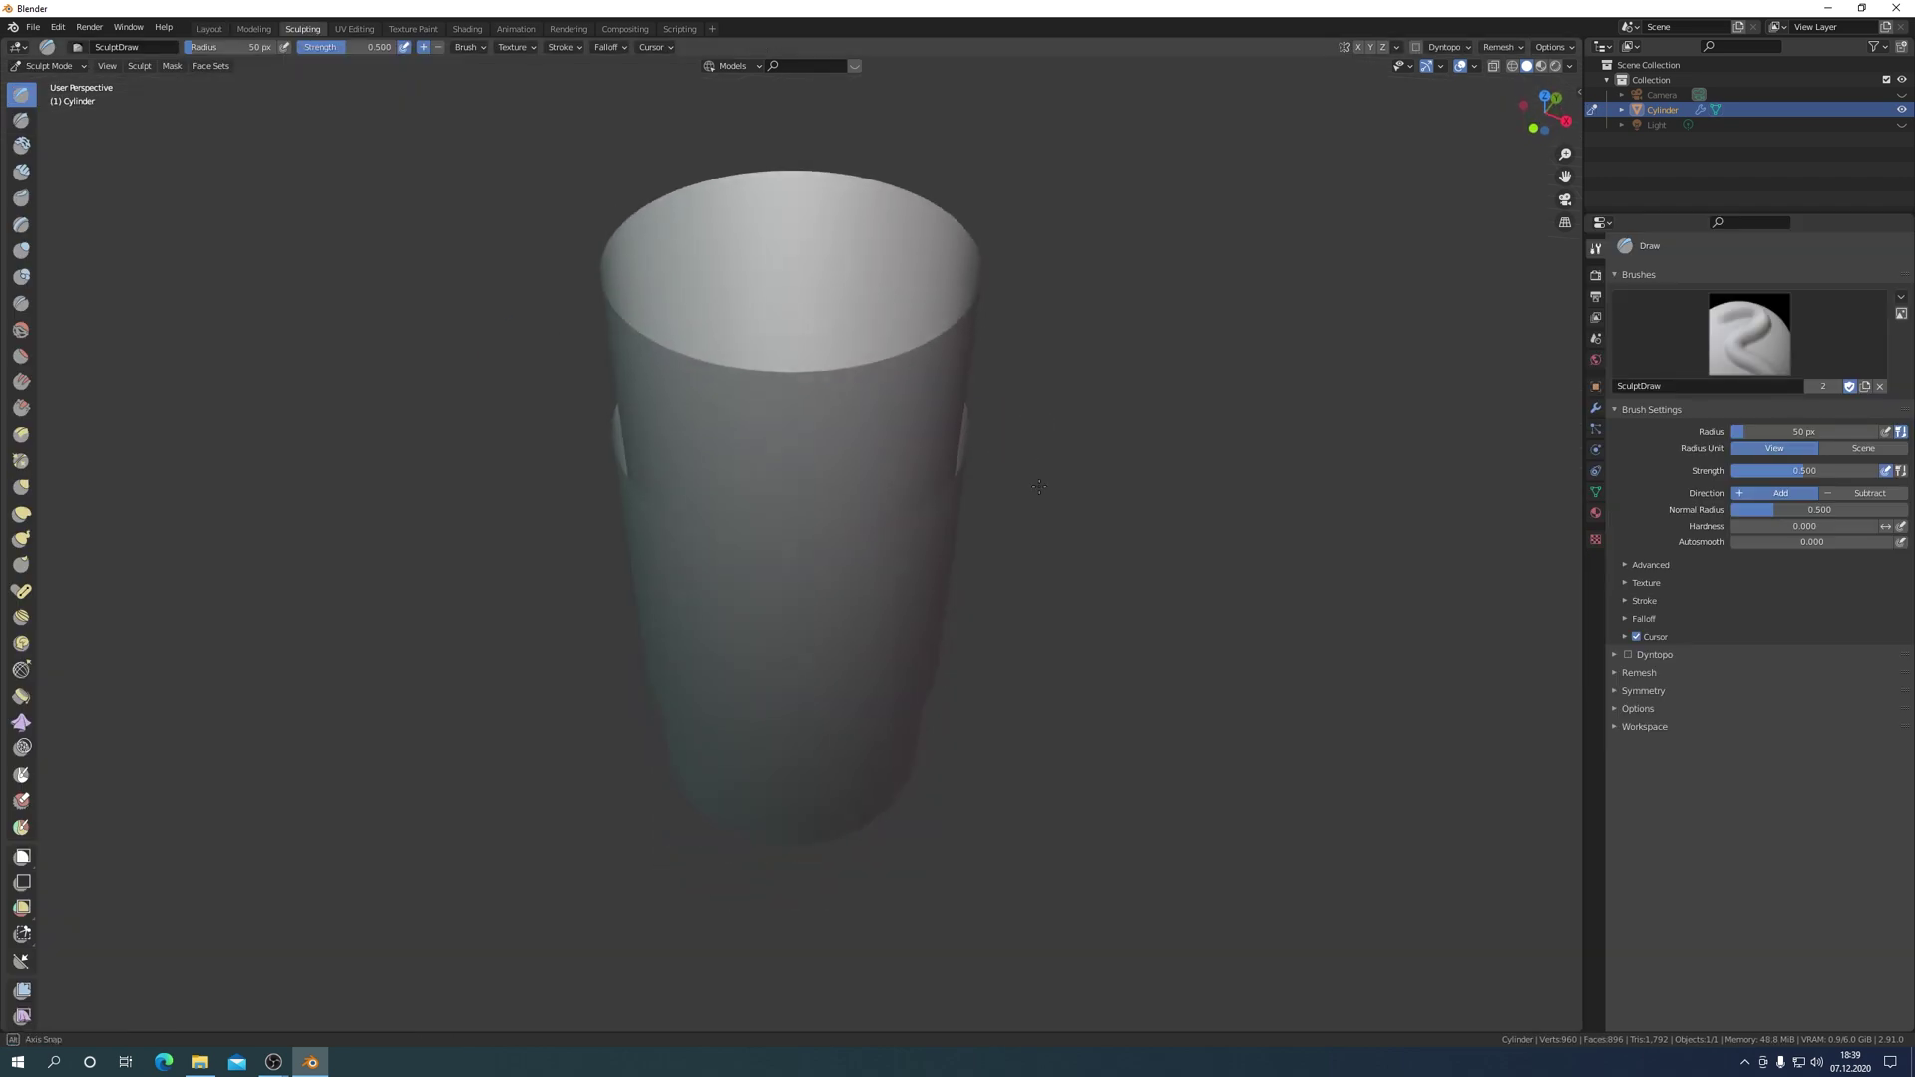
{"action": "left_click", "coordinate": [1474, 67]}
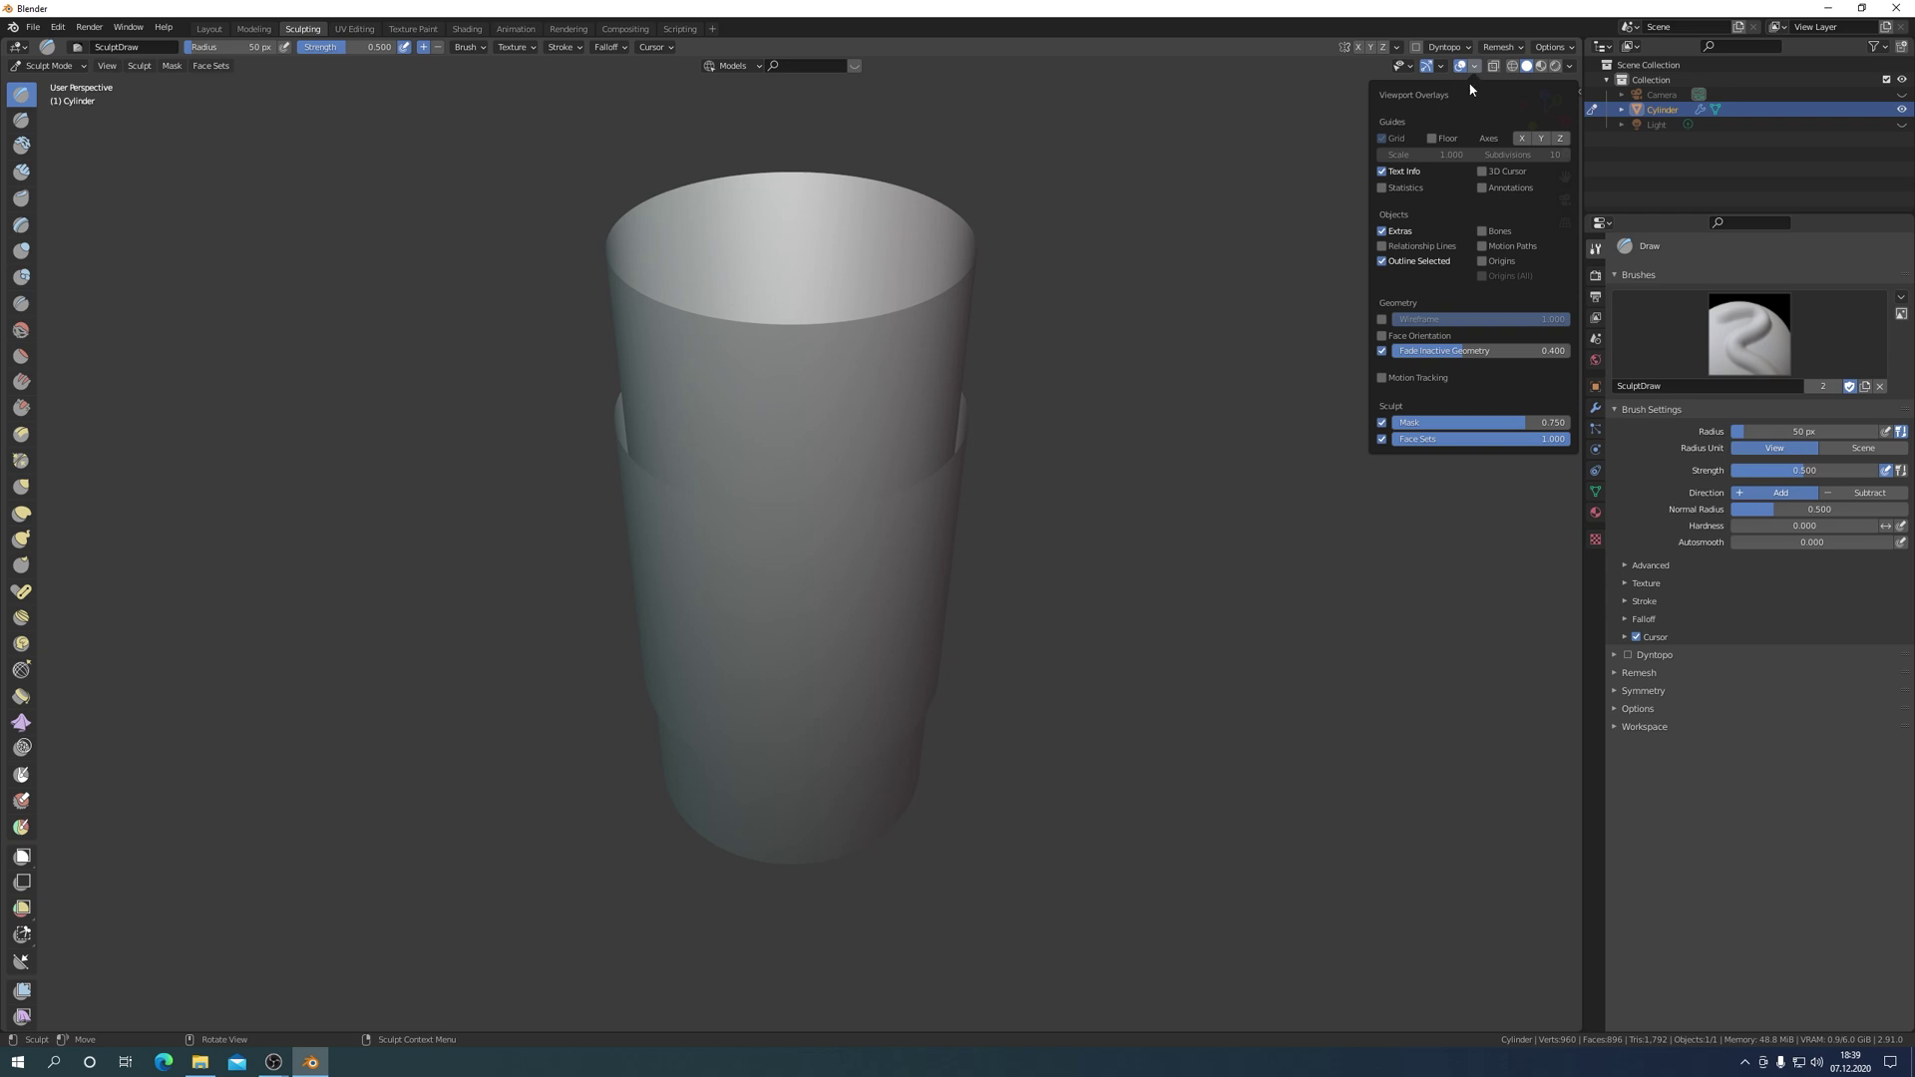
{"action": "left_click", "coordinate": [1382, 321]}
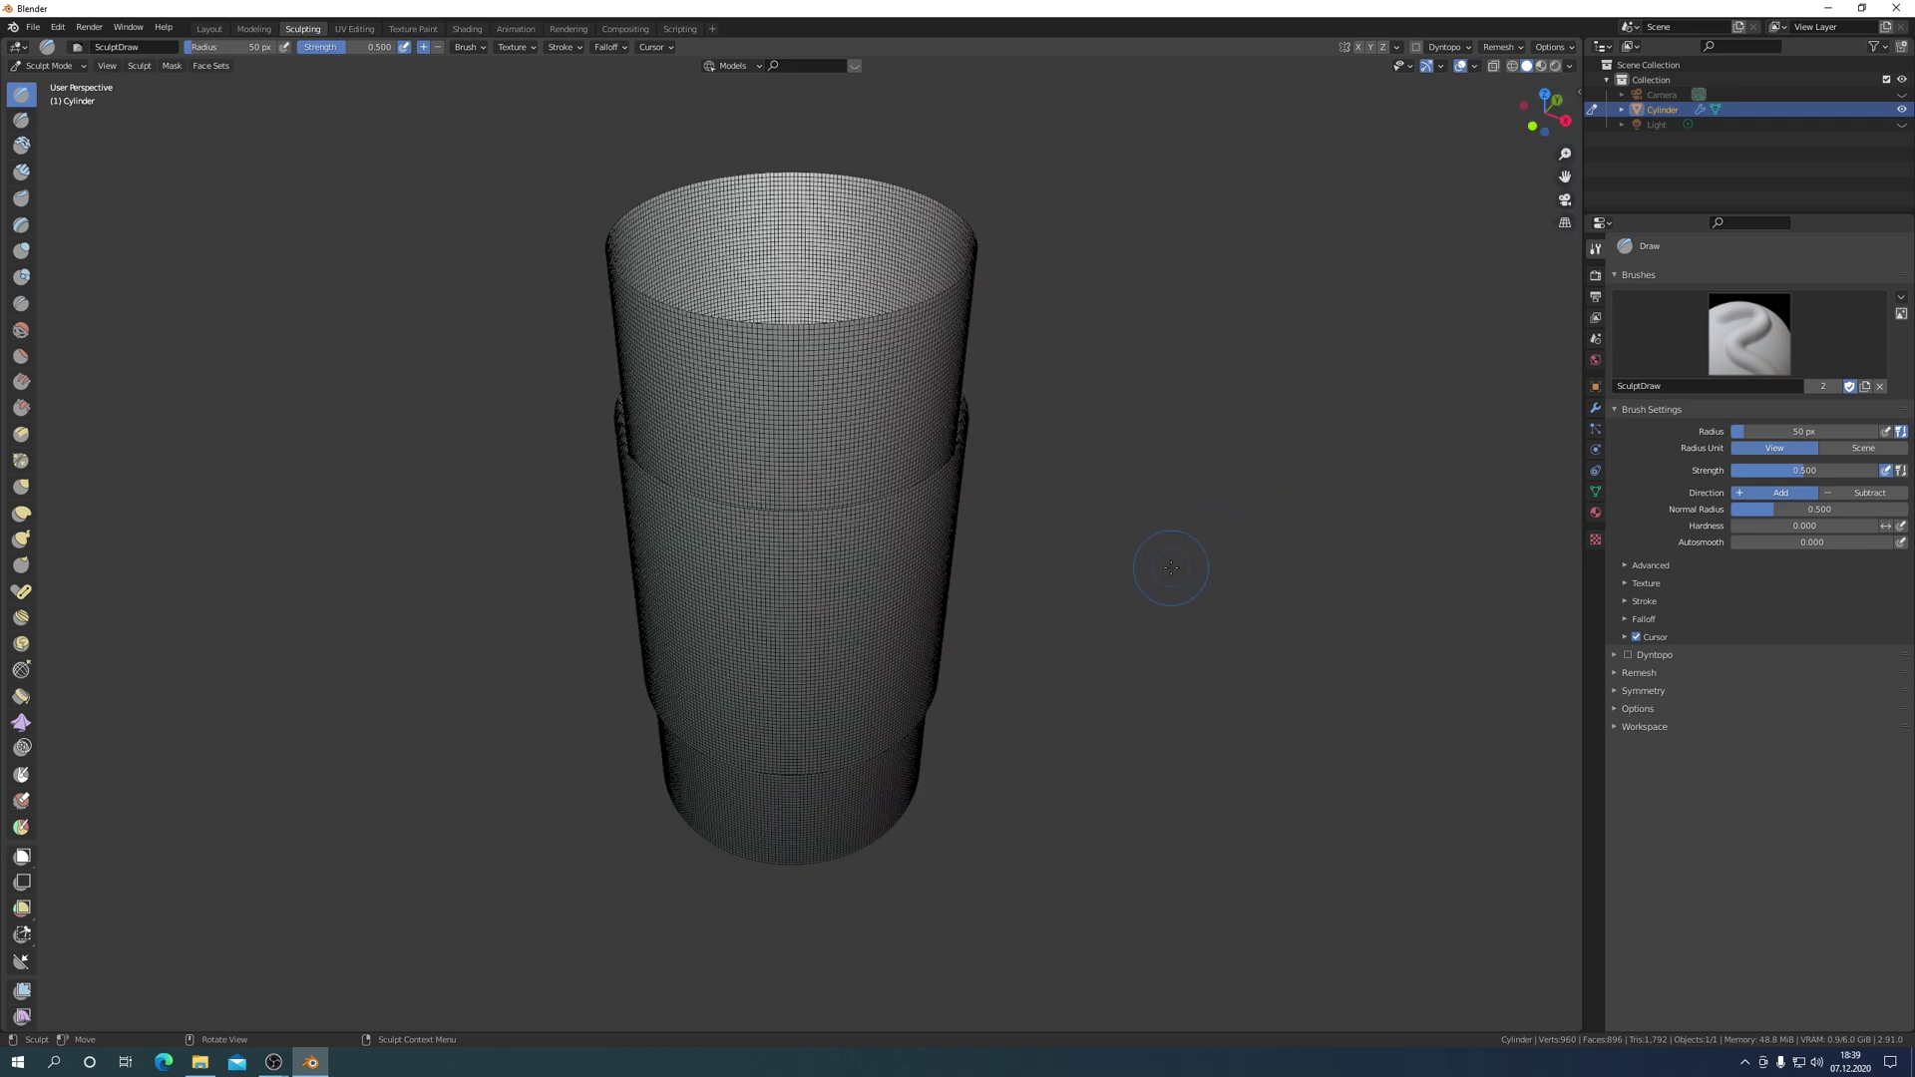
{"action": "middle_click_drag", "start_coordinate": [1038, 671], "coordinate": [1069, 619]}
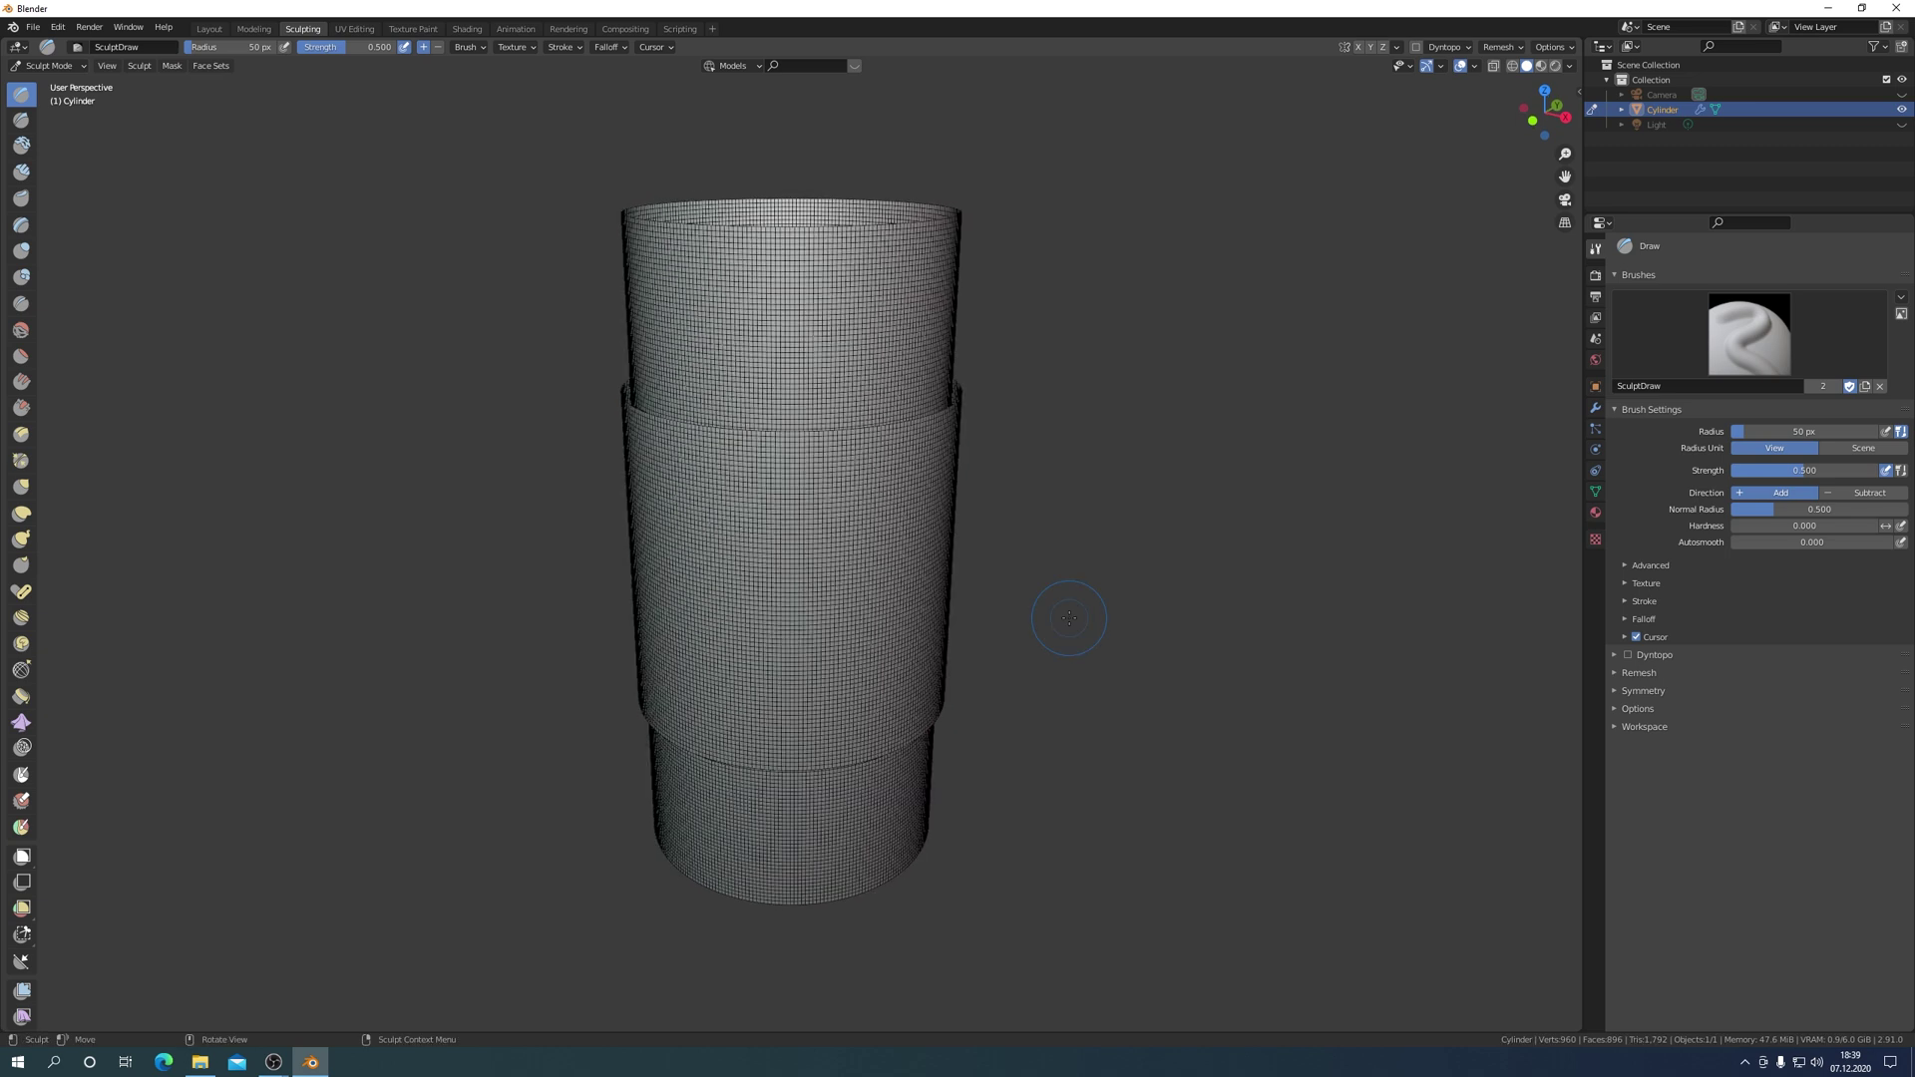
Initialize face sets by loose parts and widen the toolbar to two columns.
{"action": "left_click", "coordinate": [211, 65]}
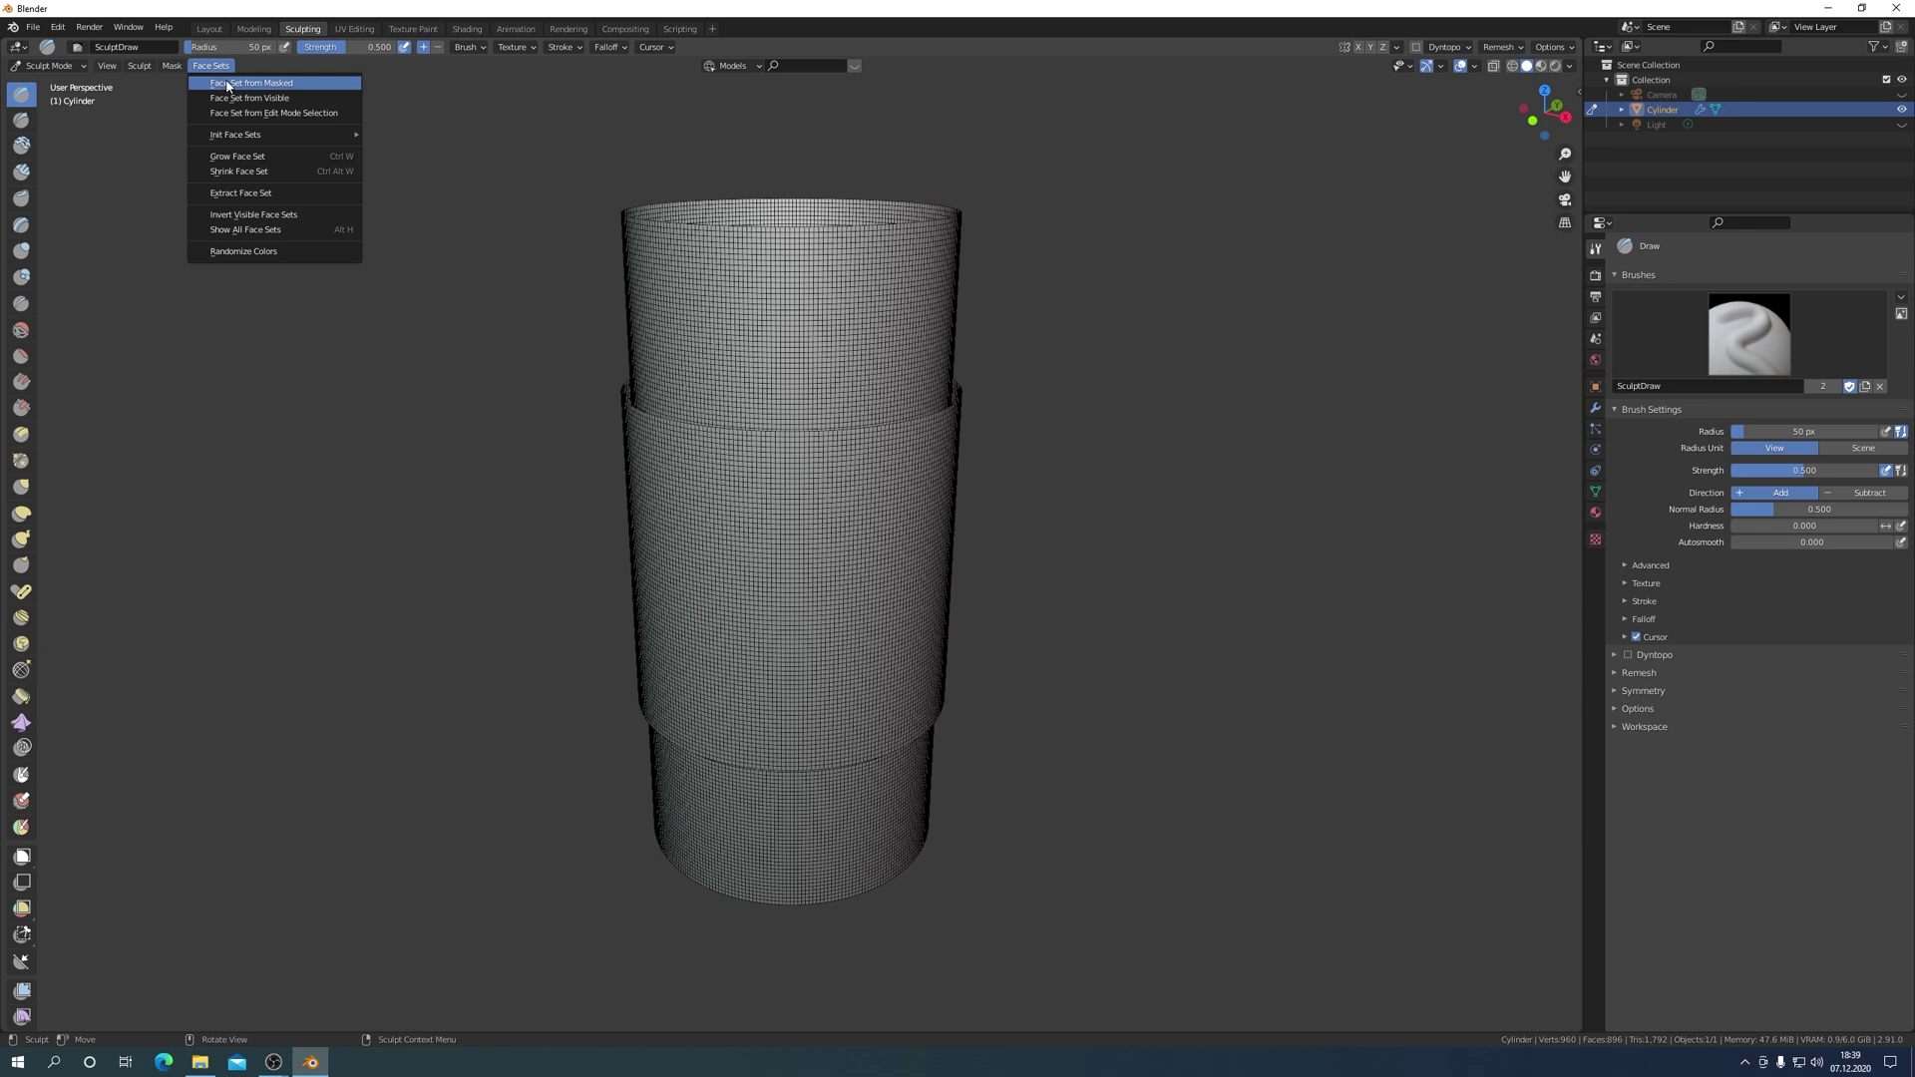
{"action": "mouse_move", "coordinate": [254, 134]}
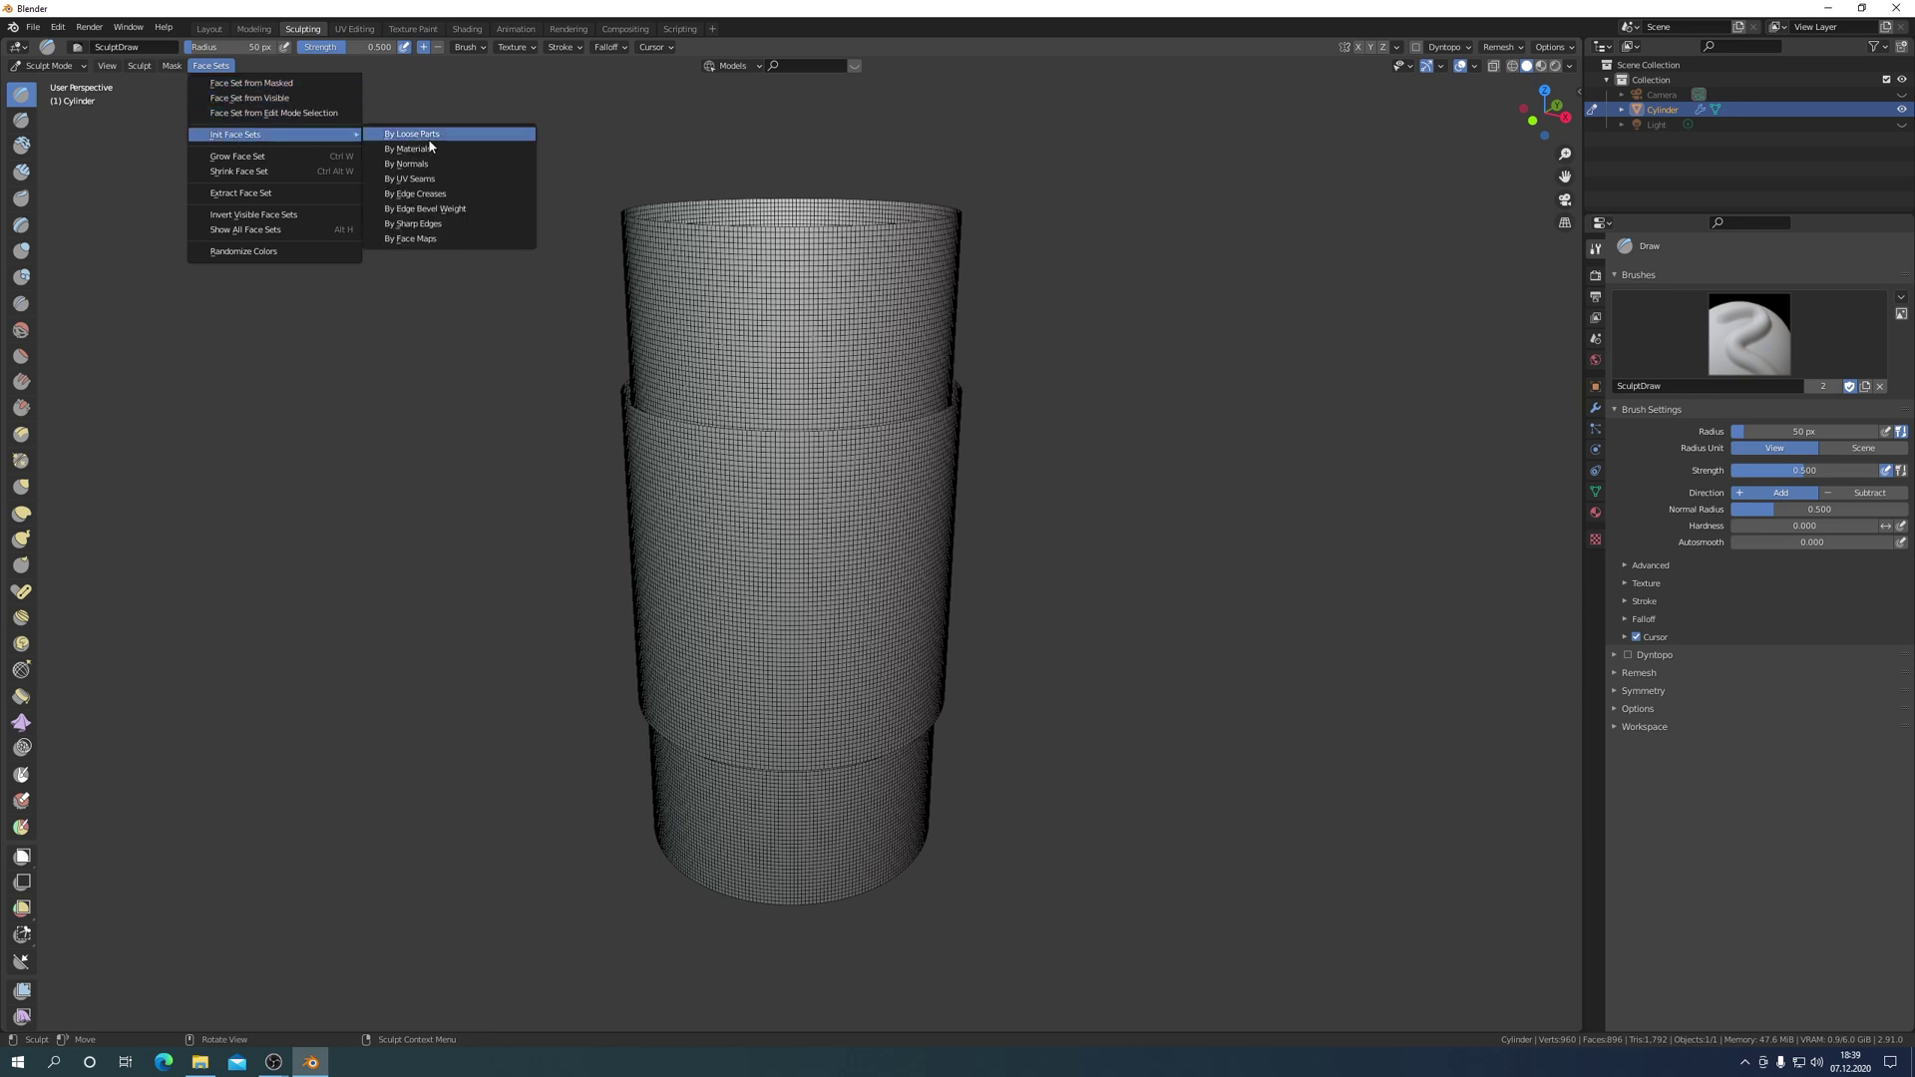
{"action": "left_click", "coordinate": [431, 148]}
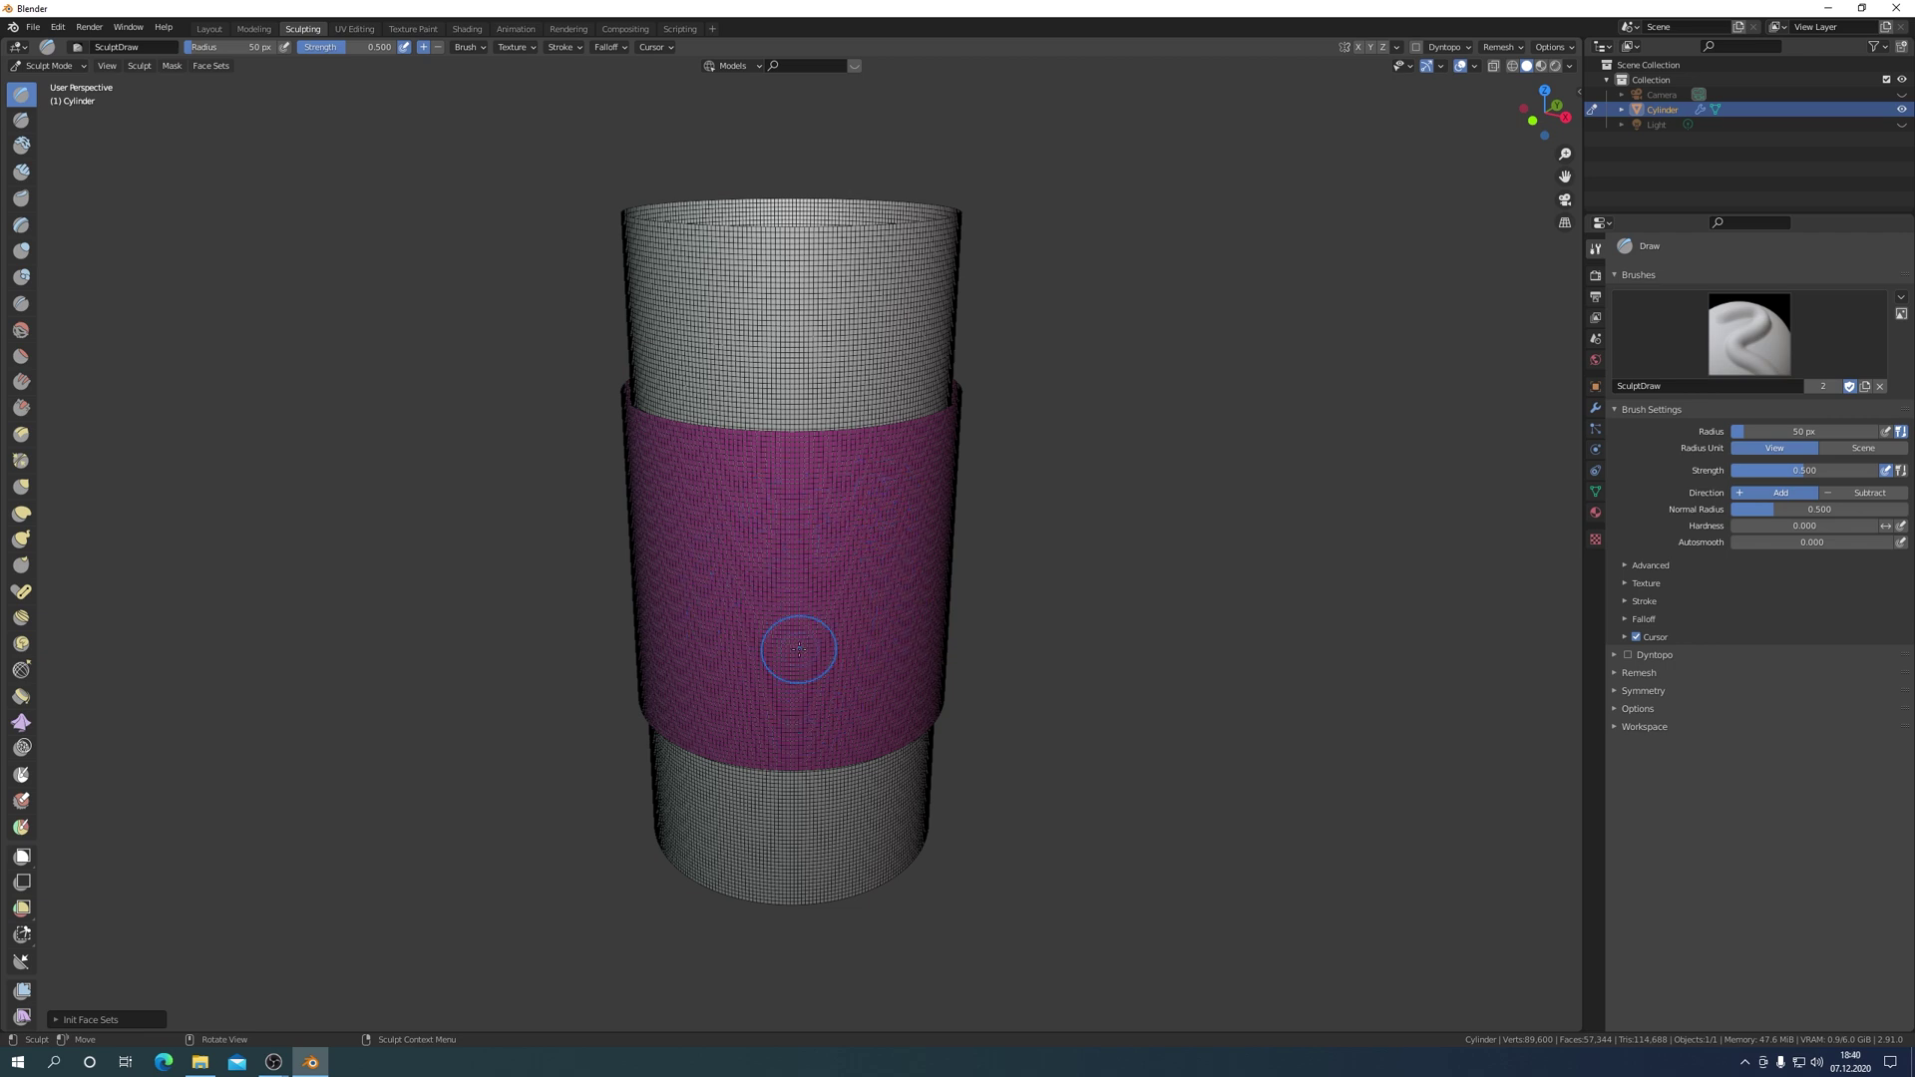
{"action": "mouse_move", "coordinate": [799, 649]}
{"action": "left_mouse_down"}
{"action": "mouse_move", "coordinate": [817, 564]}
{"action": "mouse_move", "coordinate": [893, 534]}
{"action": "left_mouse_up"}
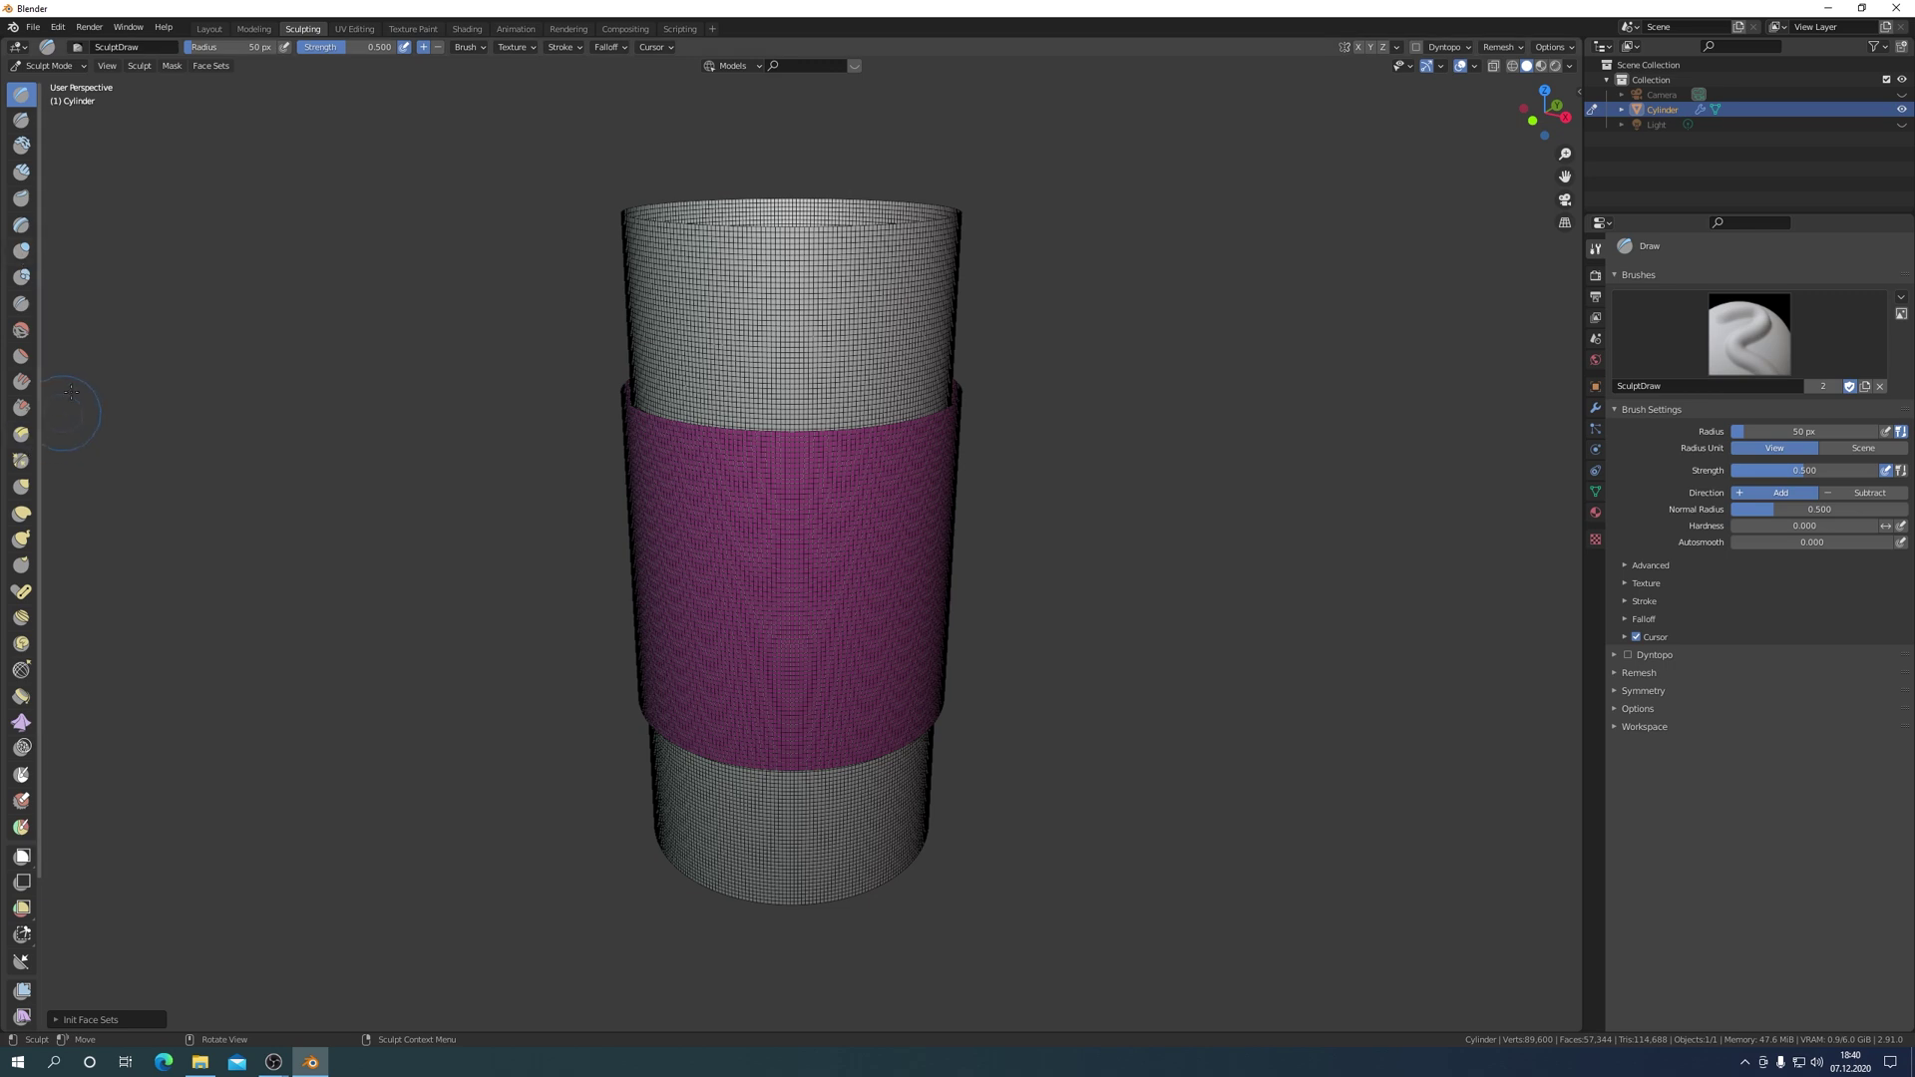
{"action": "left_click_drag", "start_coordinate": [43, 343], "coordinate": [64, 342]}
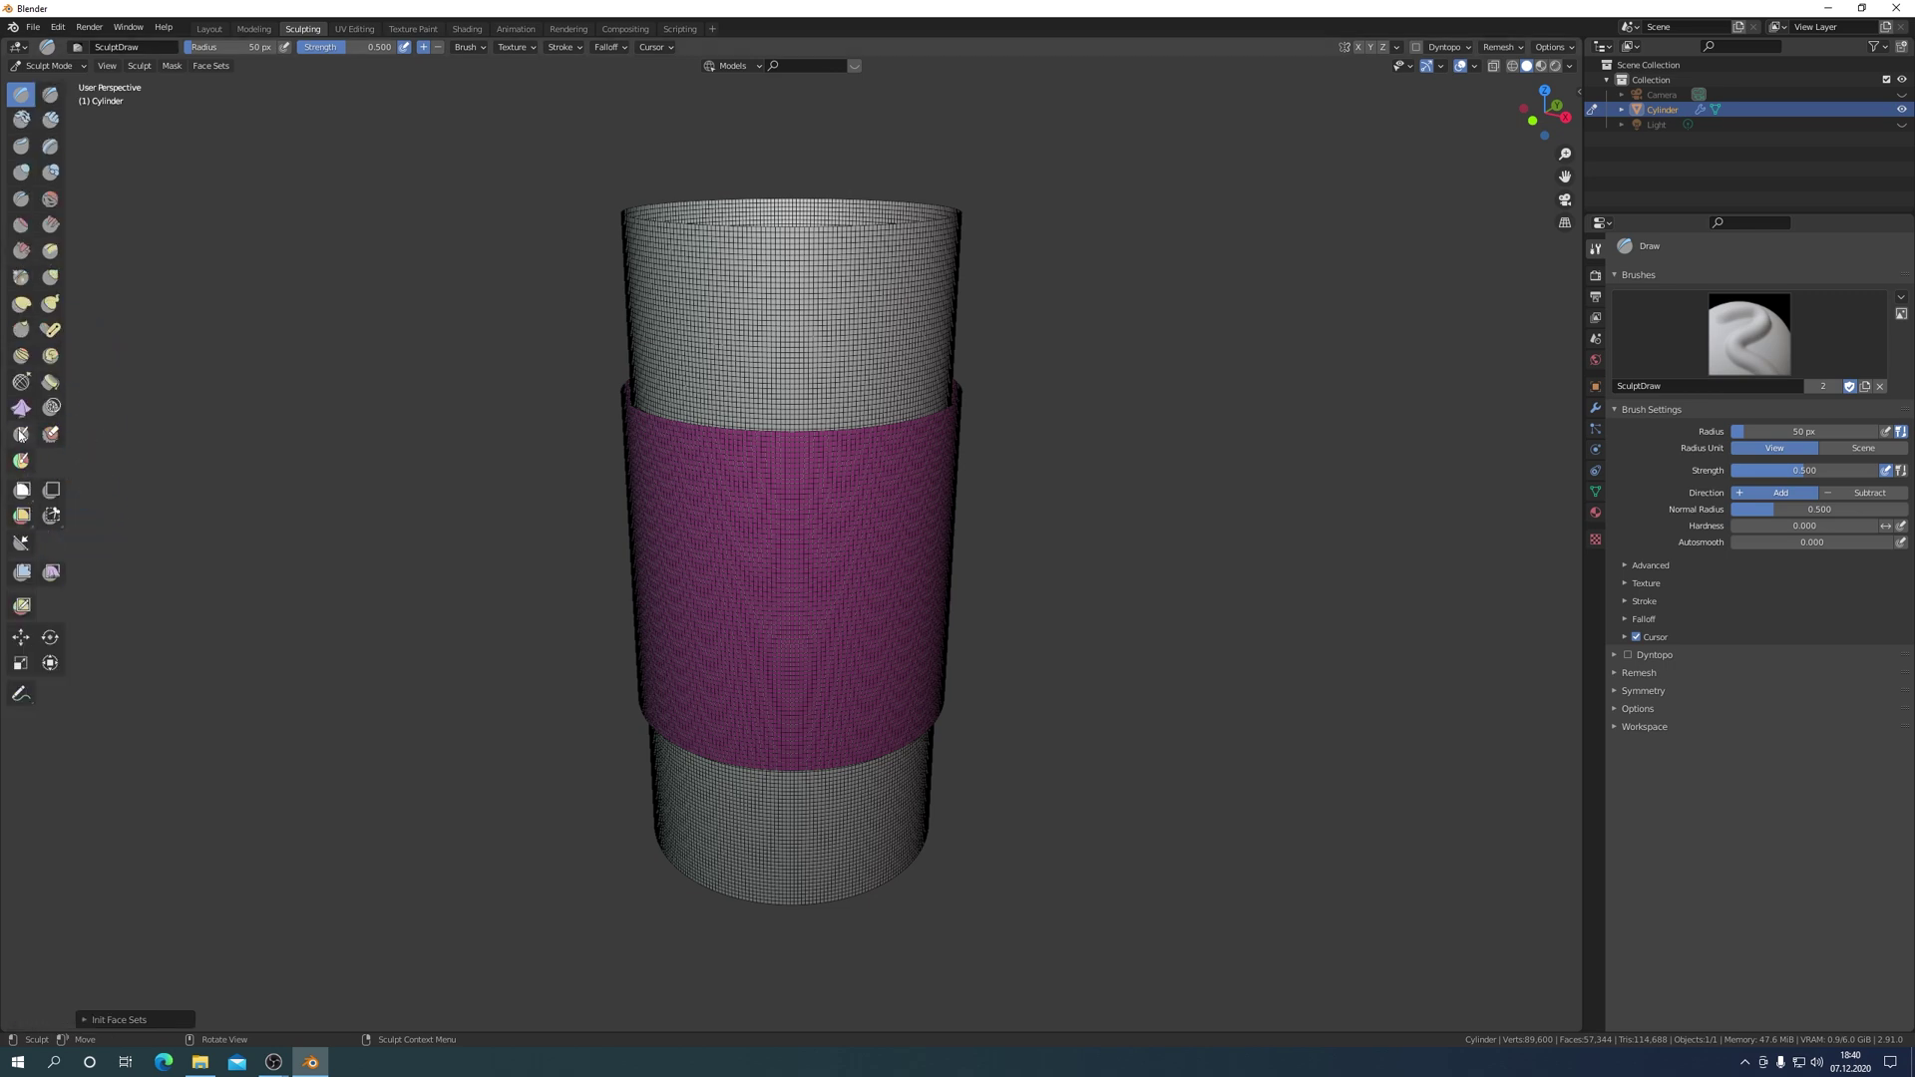
Set the Cloth brush to Persistent, Dynamic simulation area, Drag deformation and Radial falloff.
{"action": "left_click", "coordinate": [20, 409]}
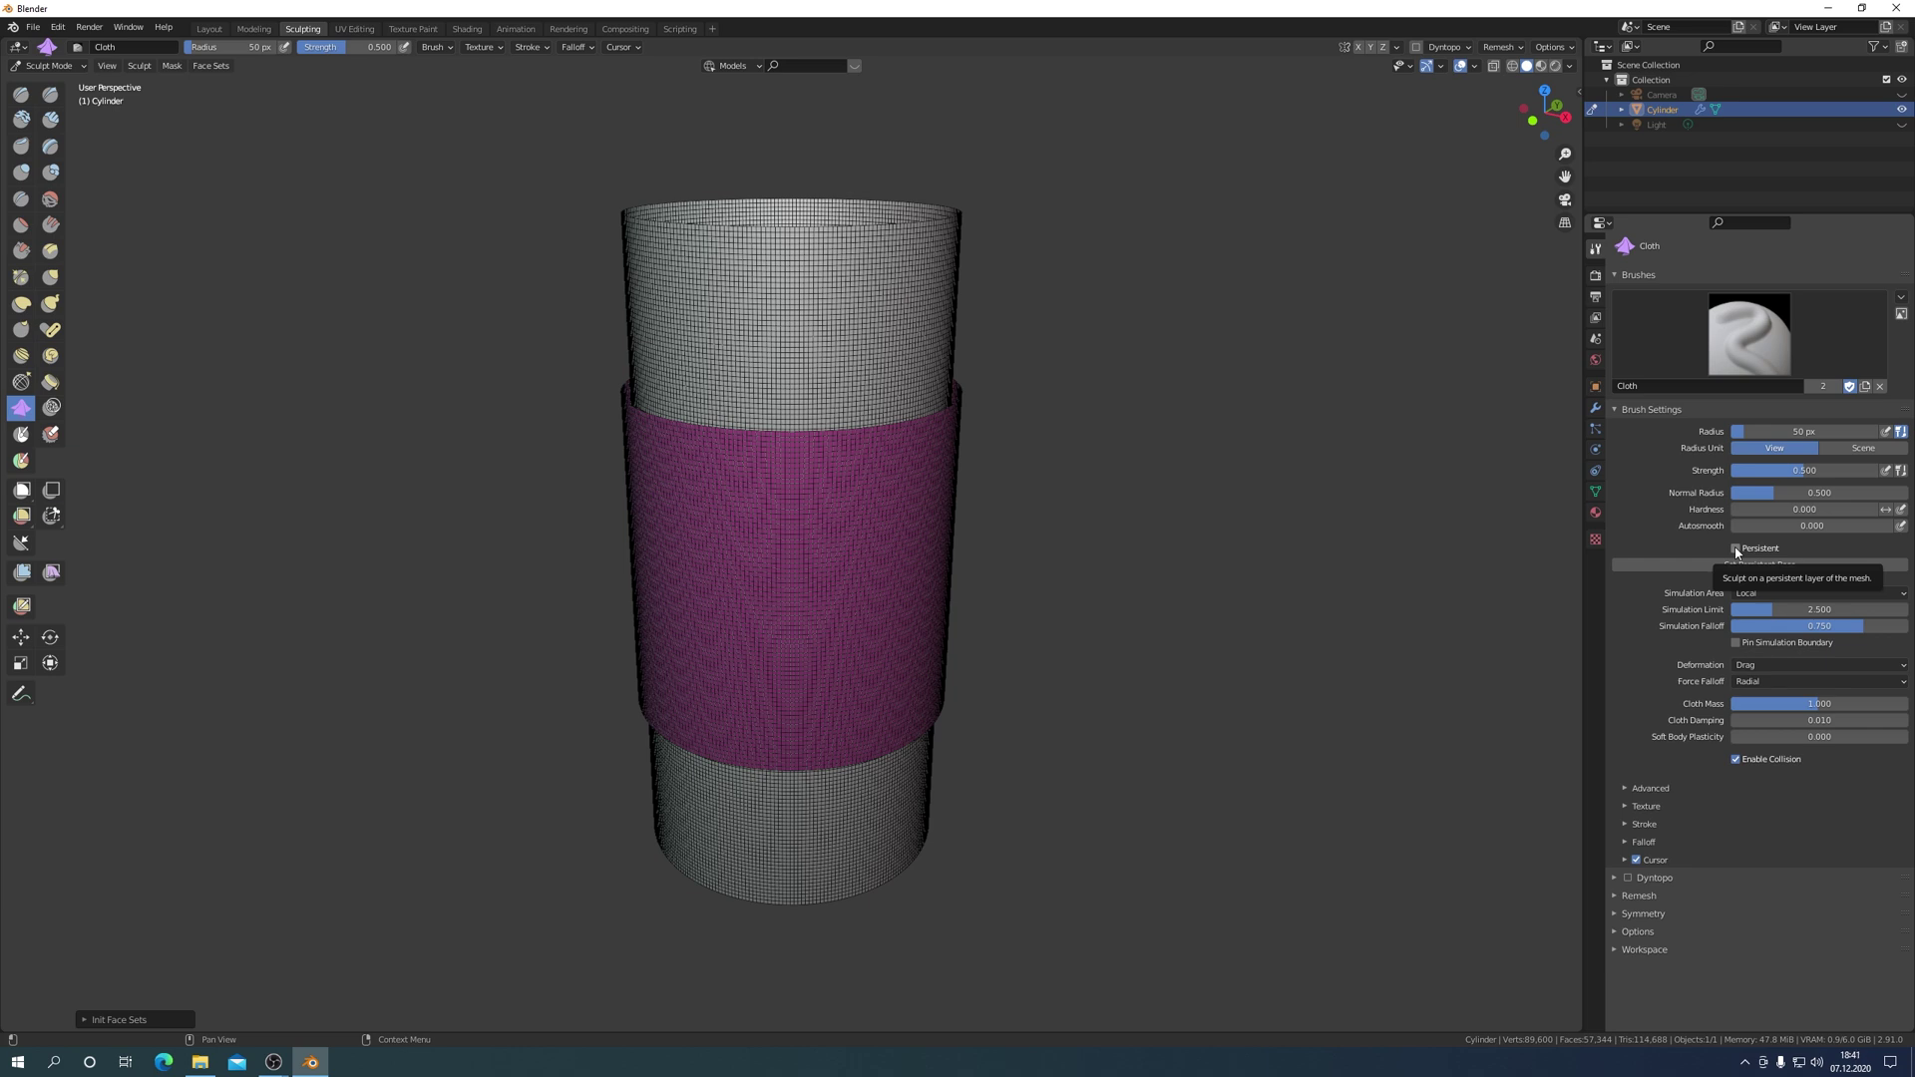
{"action": "left_click", "coordinate": [1735, 548]}
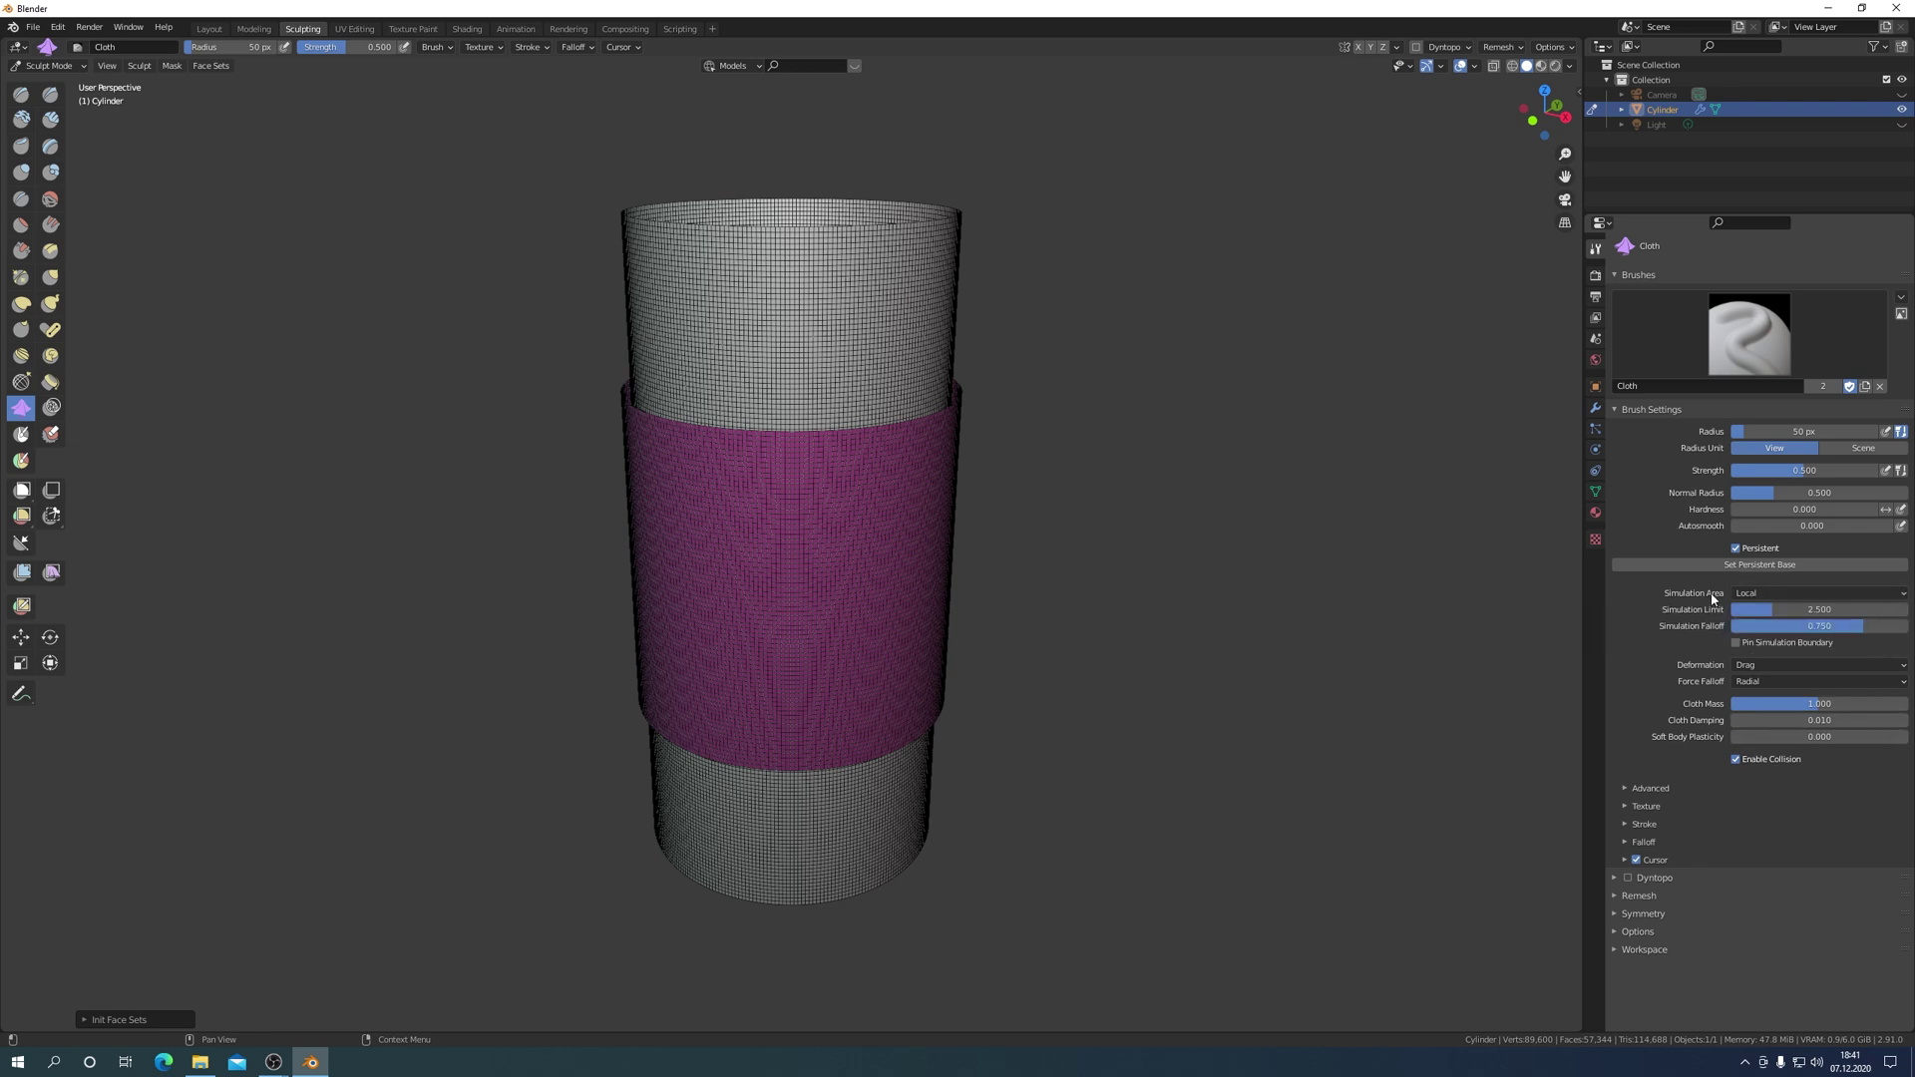
{"action": "left_click", "coordinate": [1906, 596]}
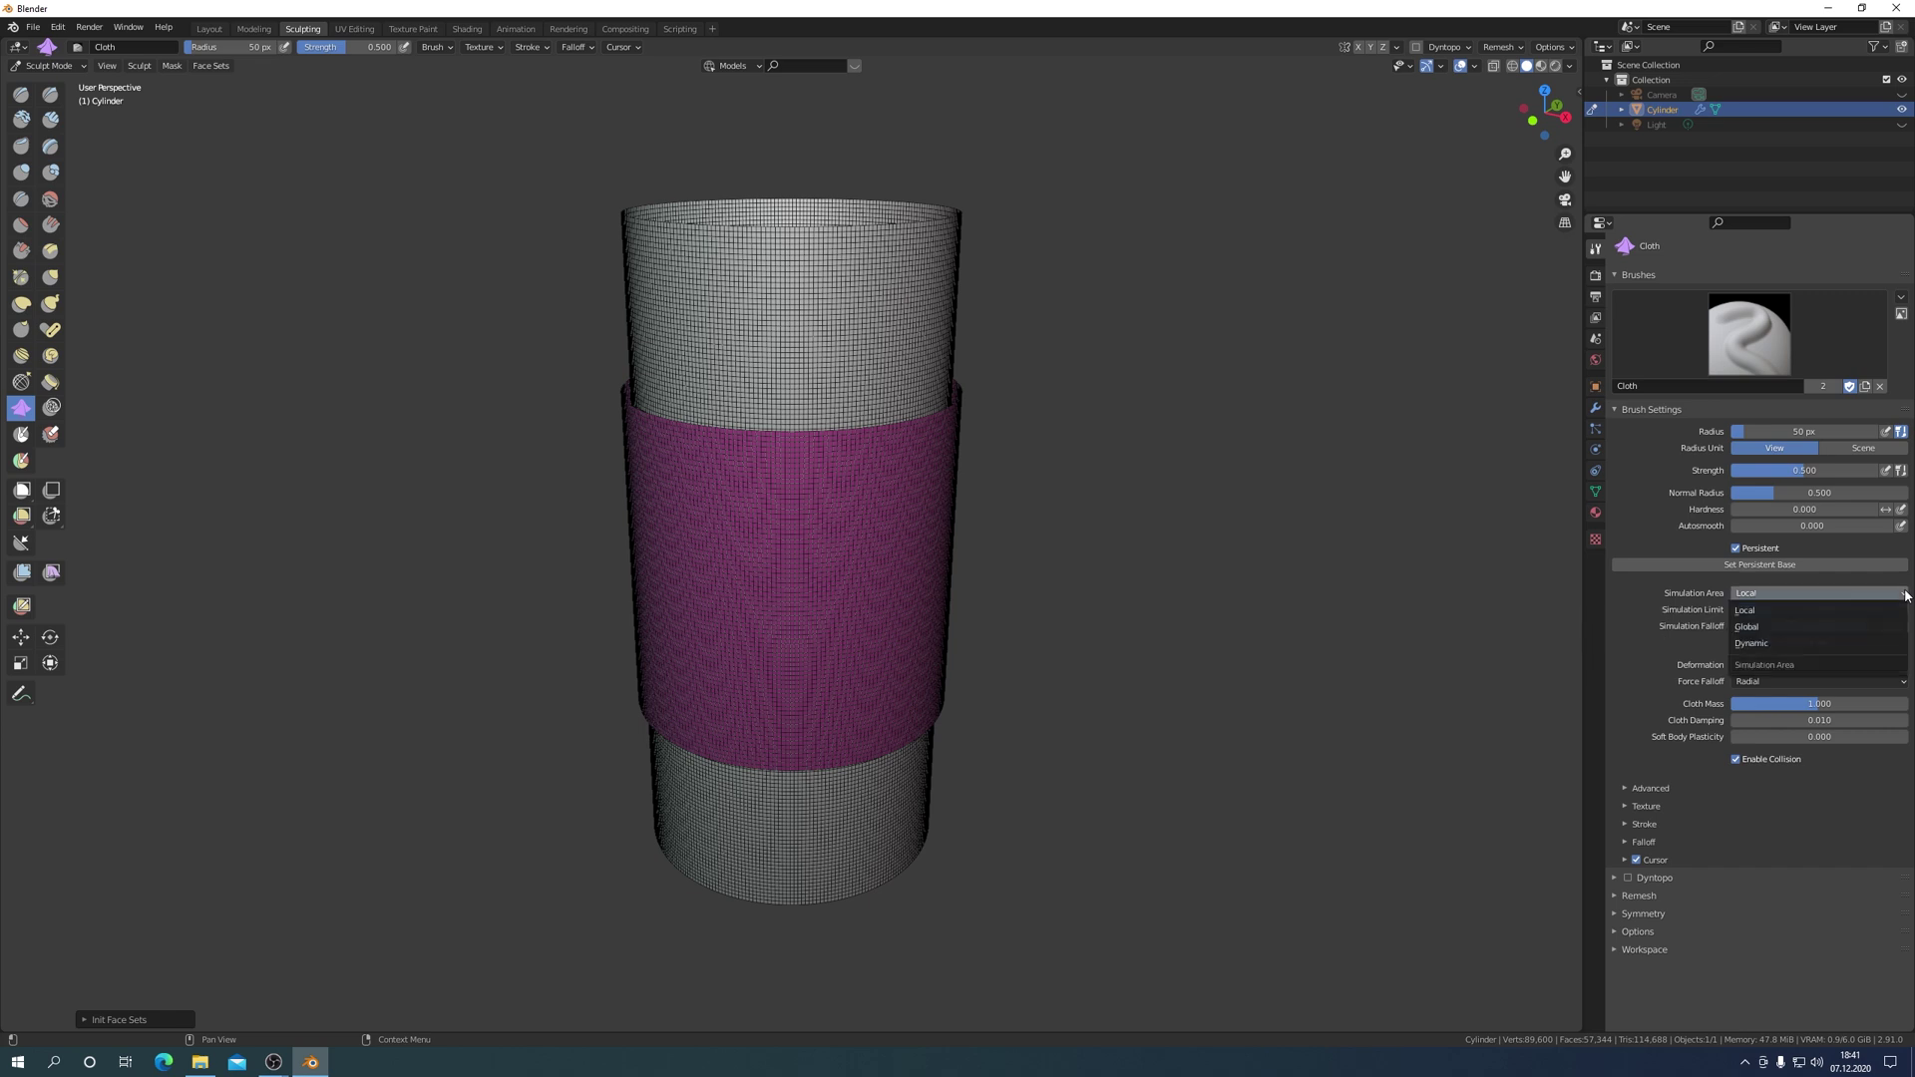
{"action": "left_click", "coordinate": [1753, 646]}
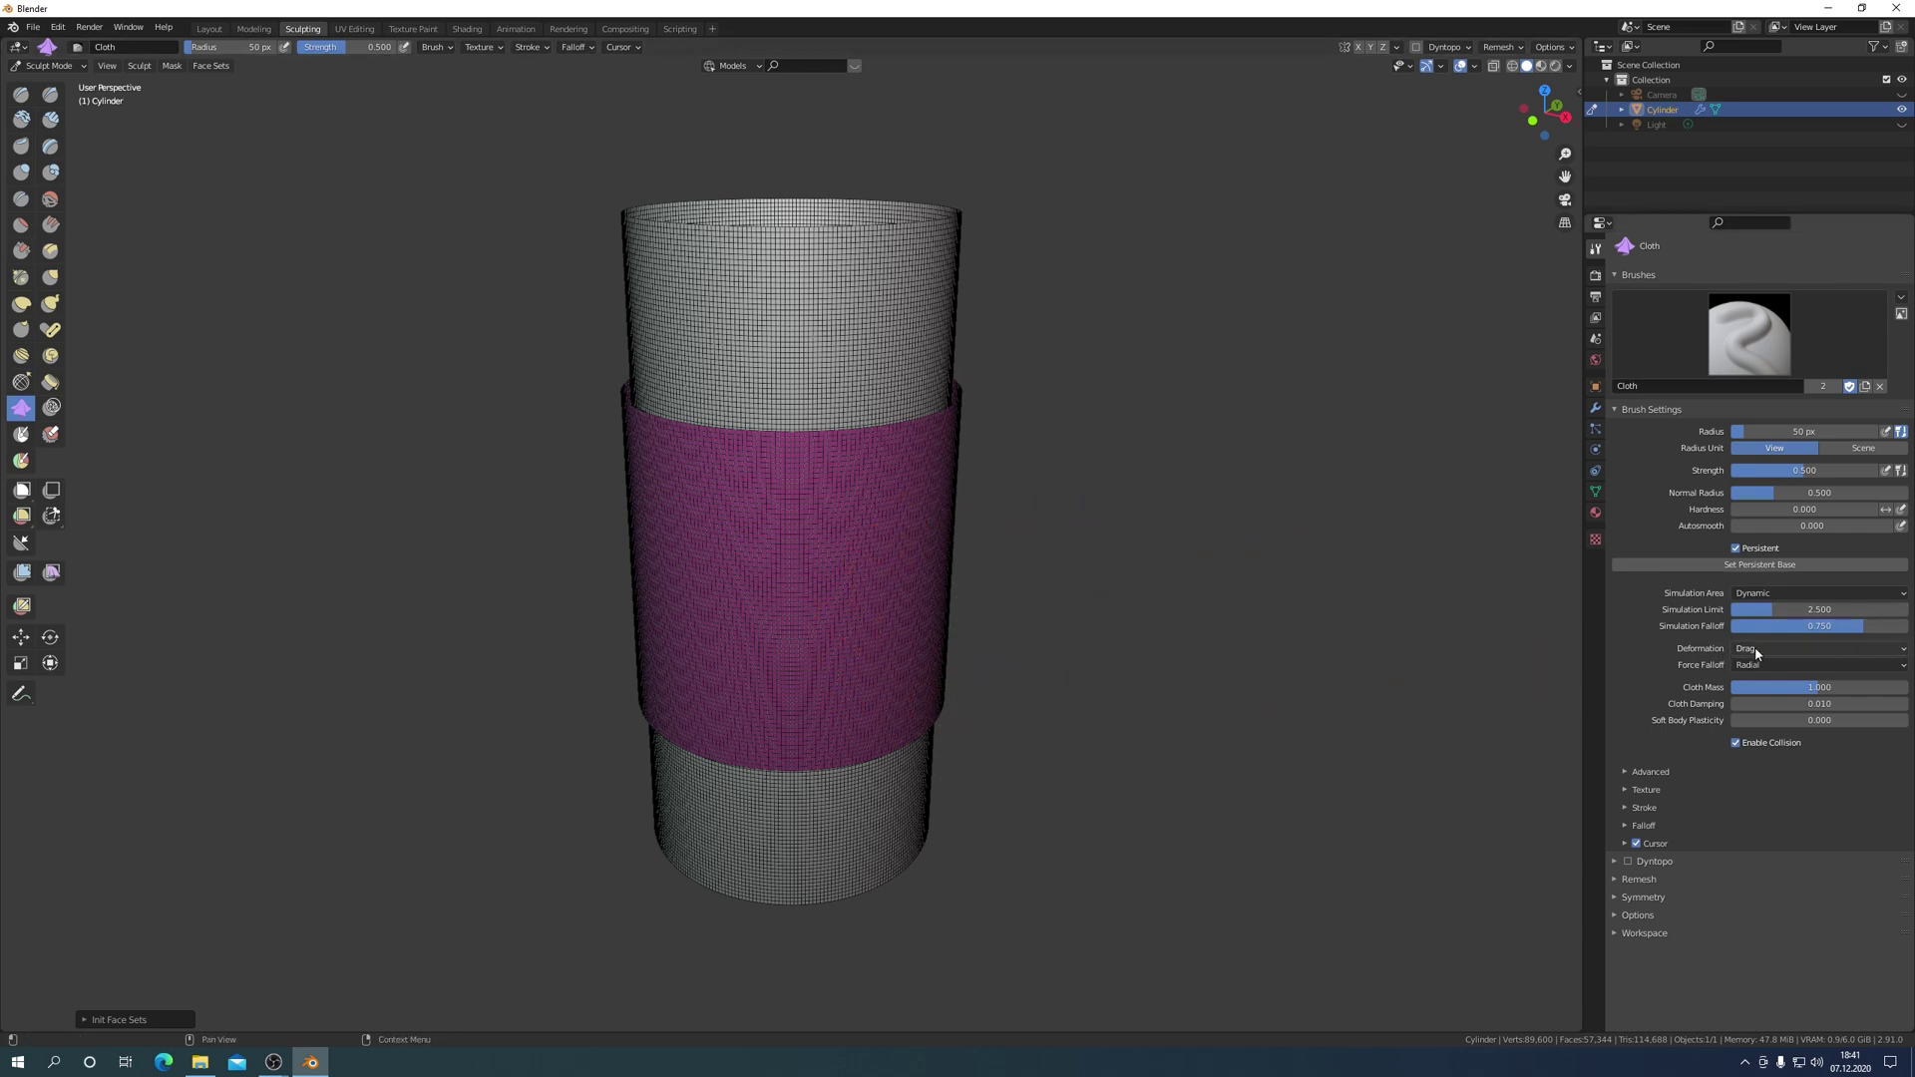
{"action": "left_click", "coordinate": [1903, 651]}
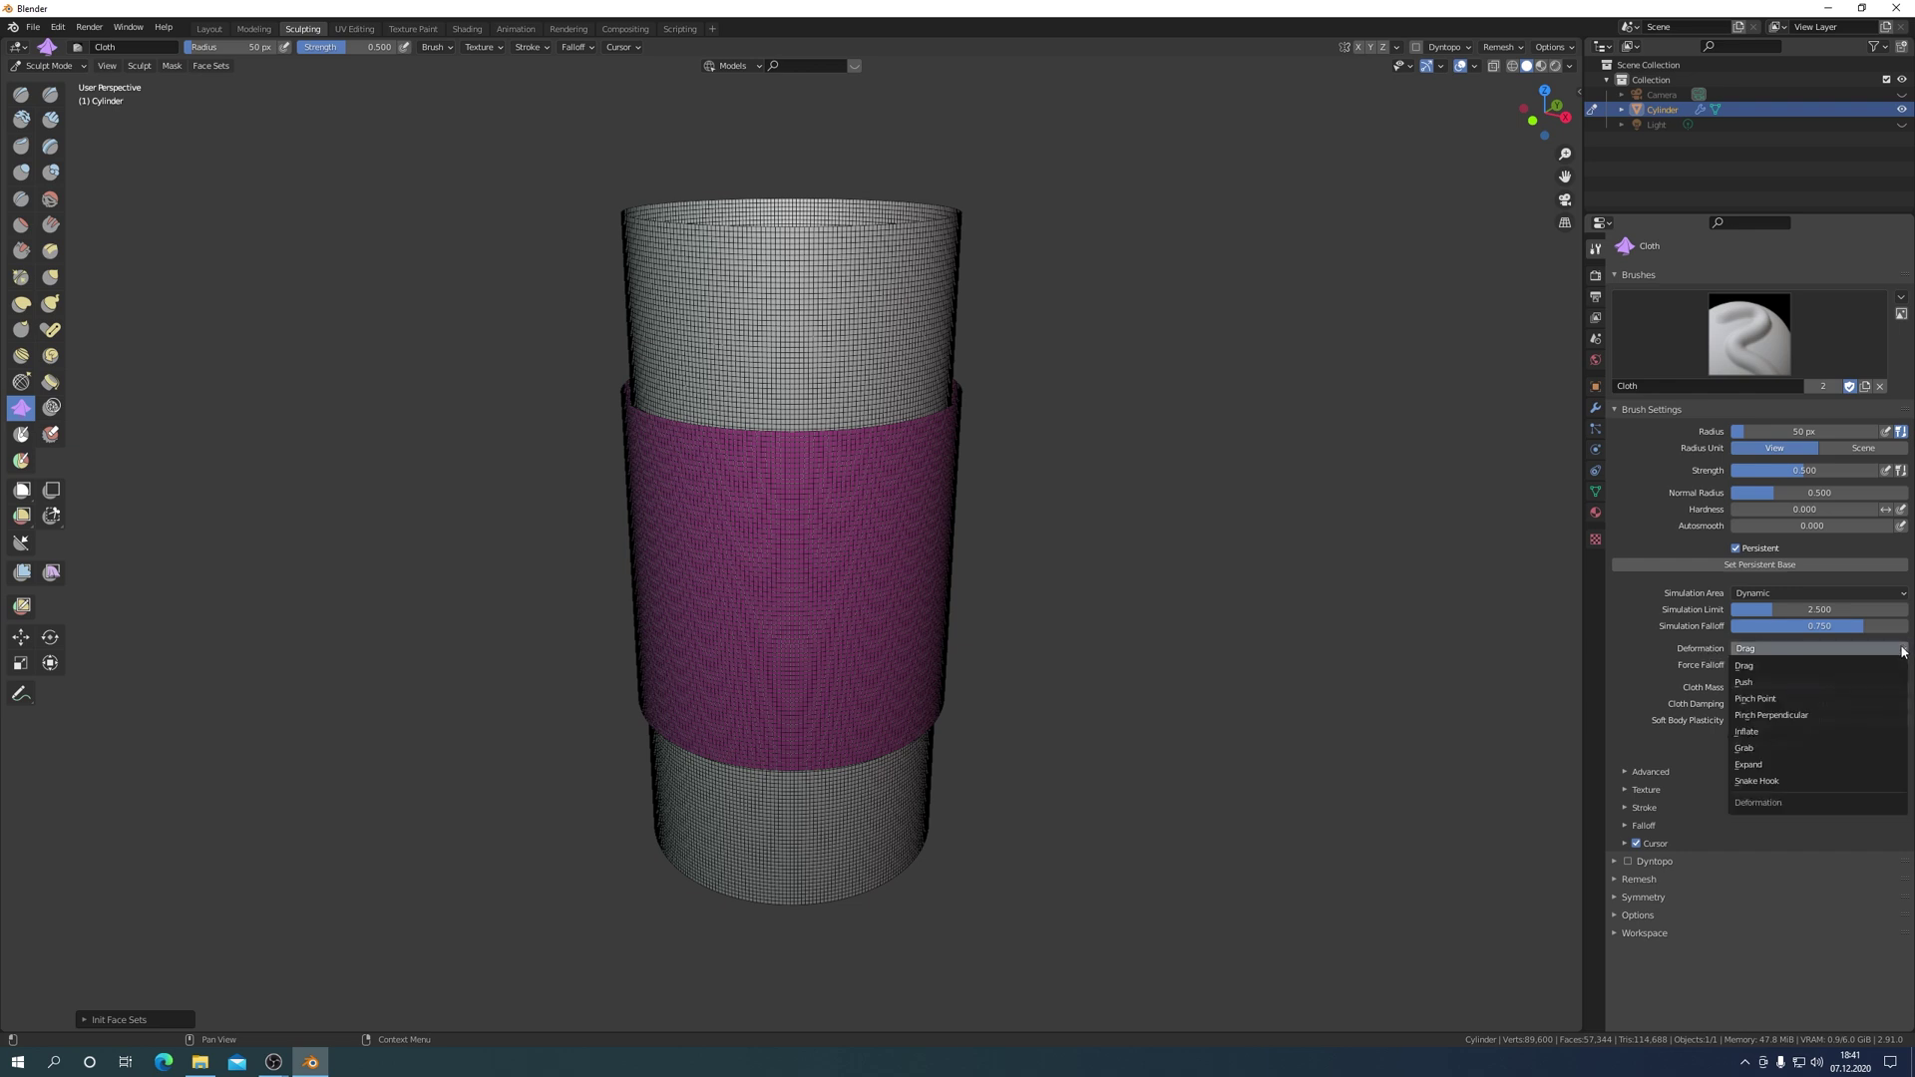
{"action": "left_click", "coordinate": [1903, 650]}
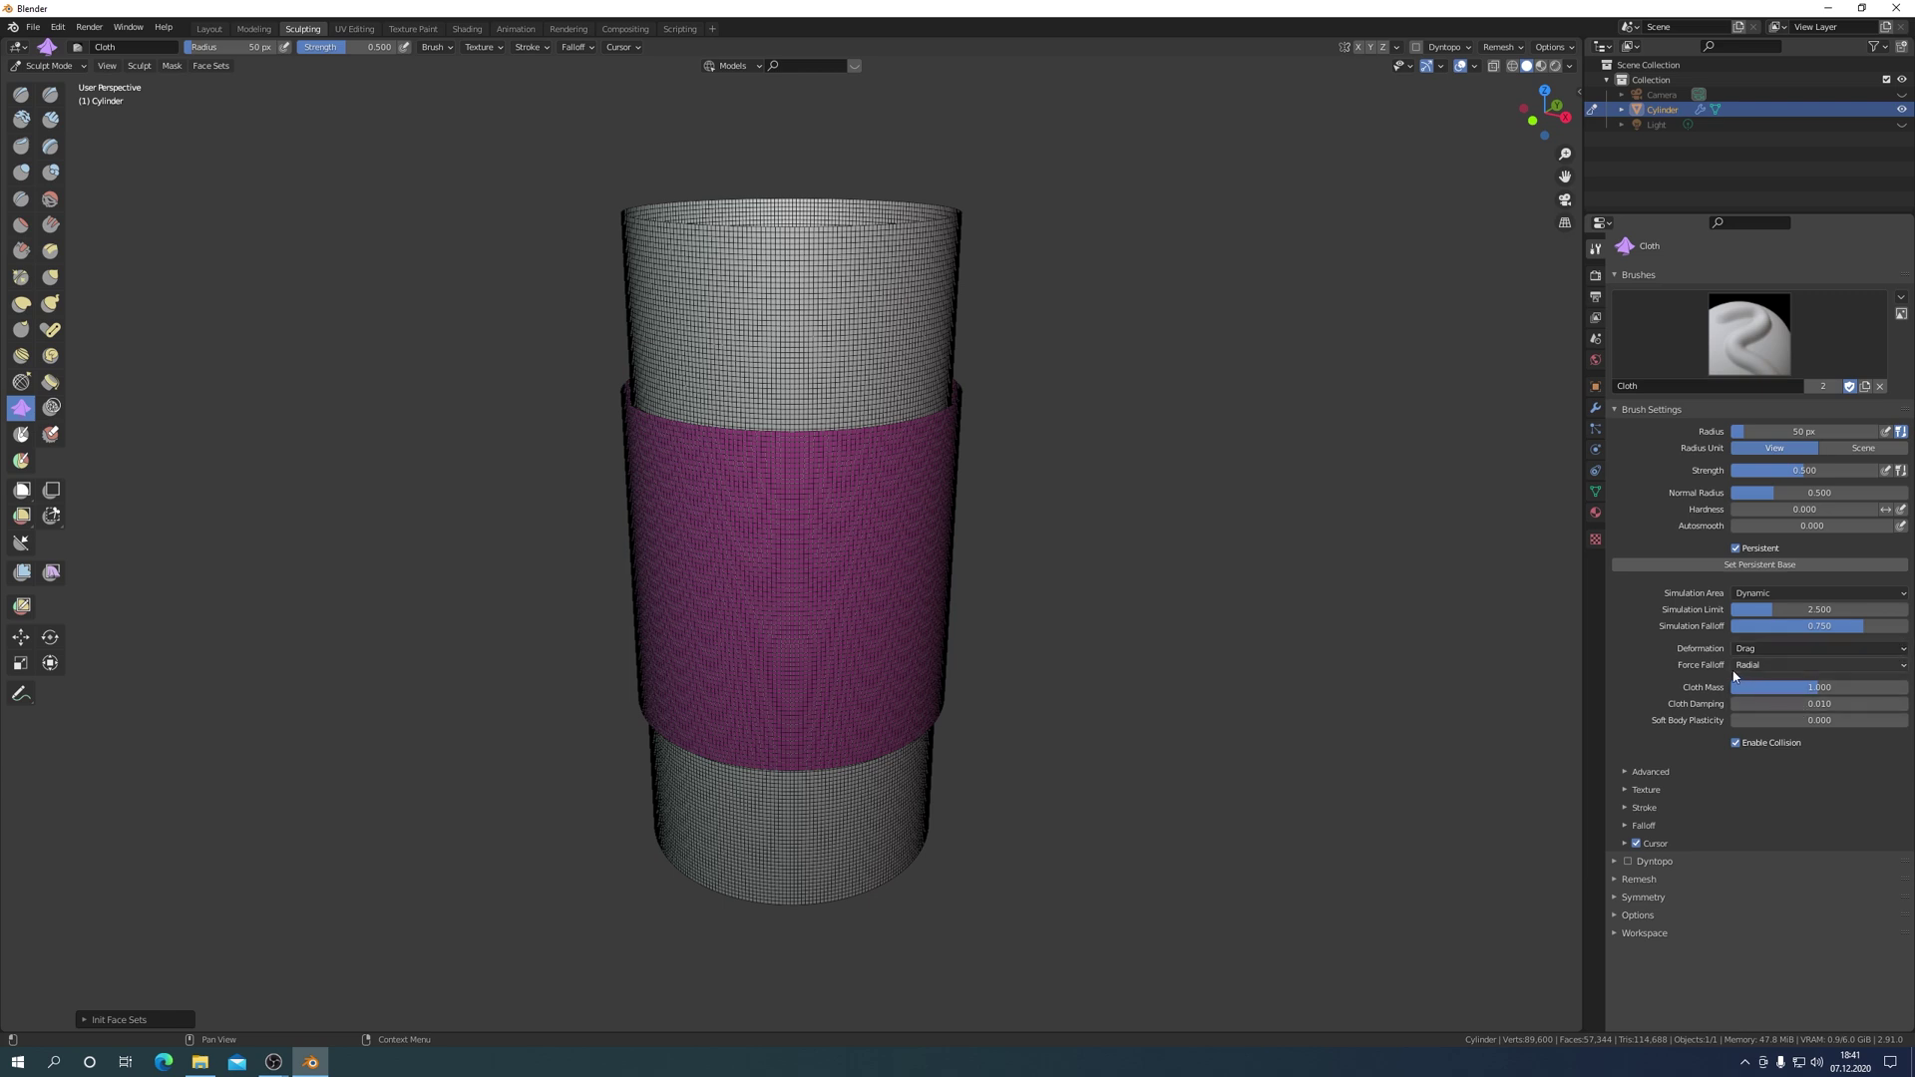
{"action": "left_click", "coordinate": [1903, 666]}
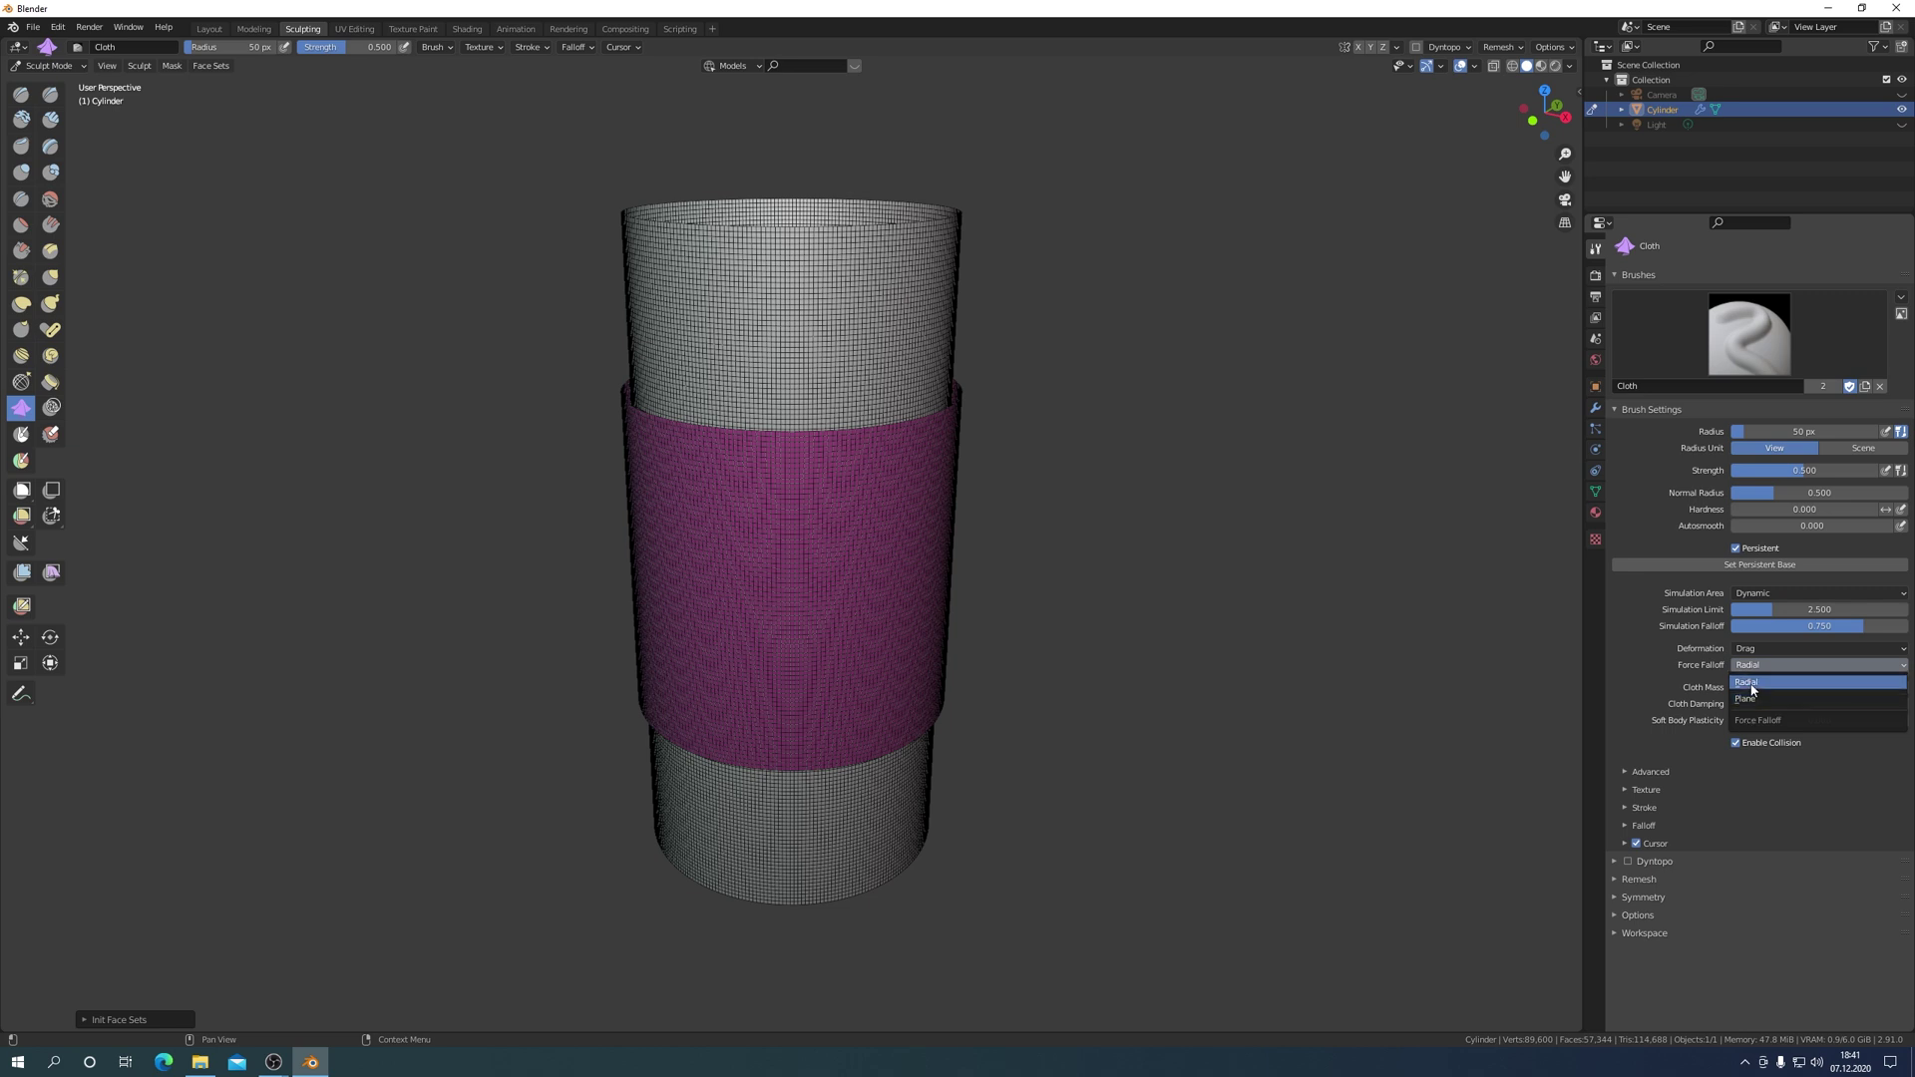
{"action": "left_click", "coordinate": [1753, 684]}
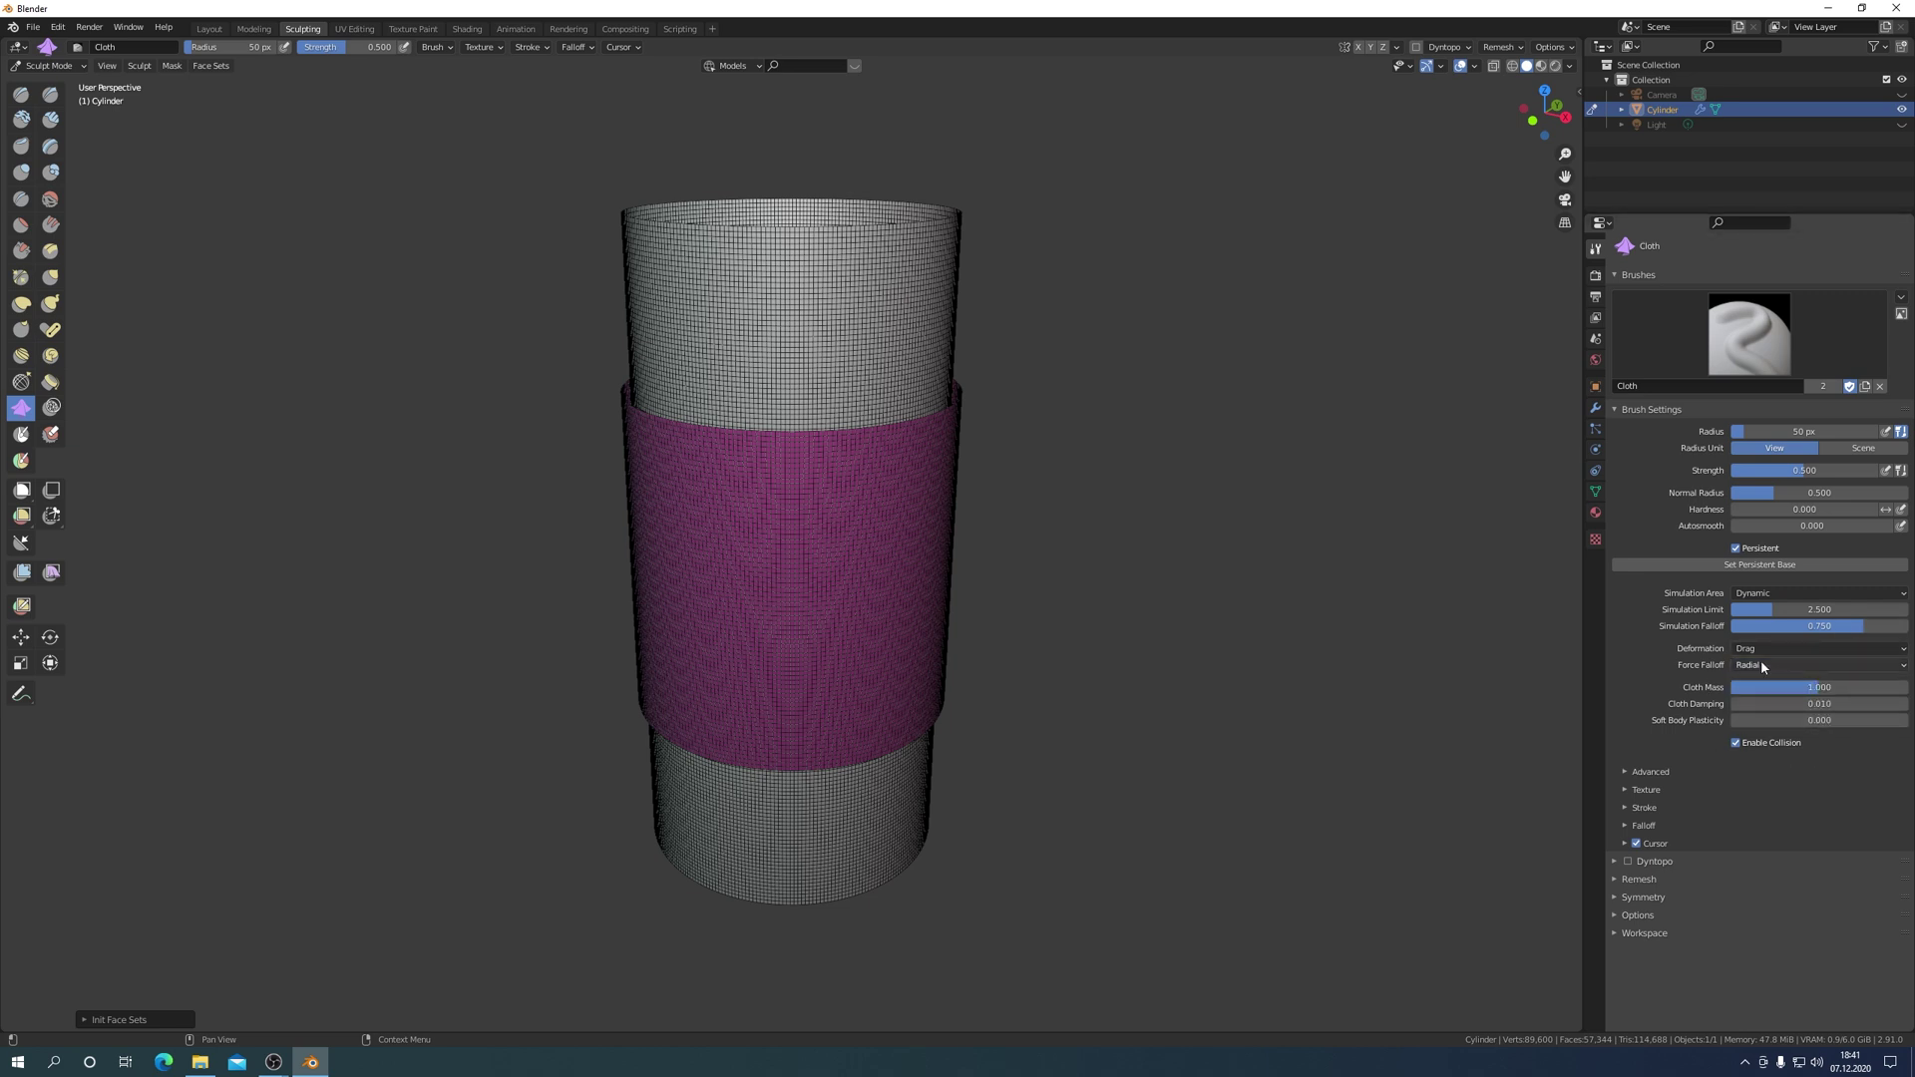
{"action": "left_click", "coordinate": [1474, 66]}
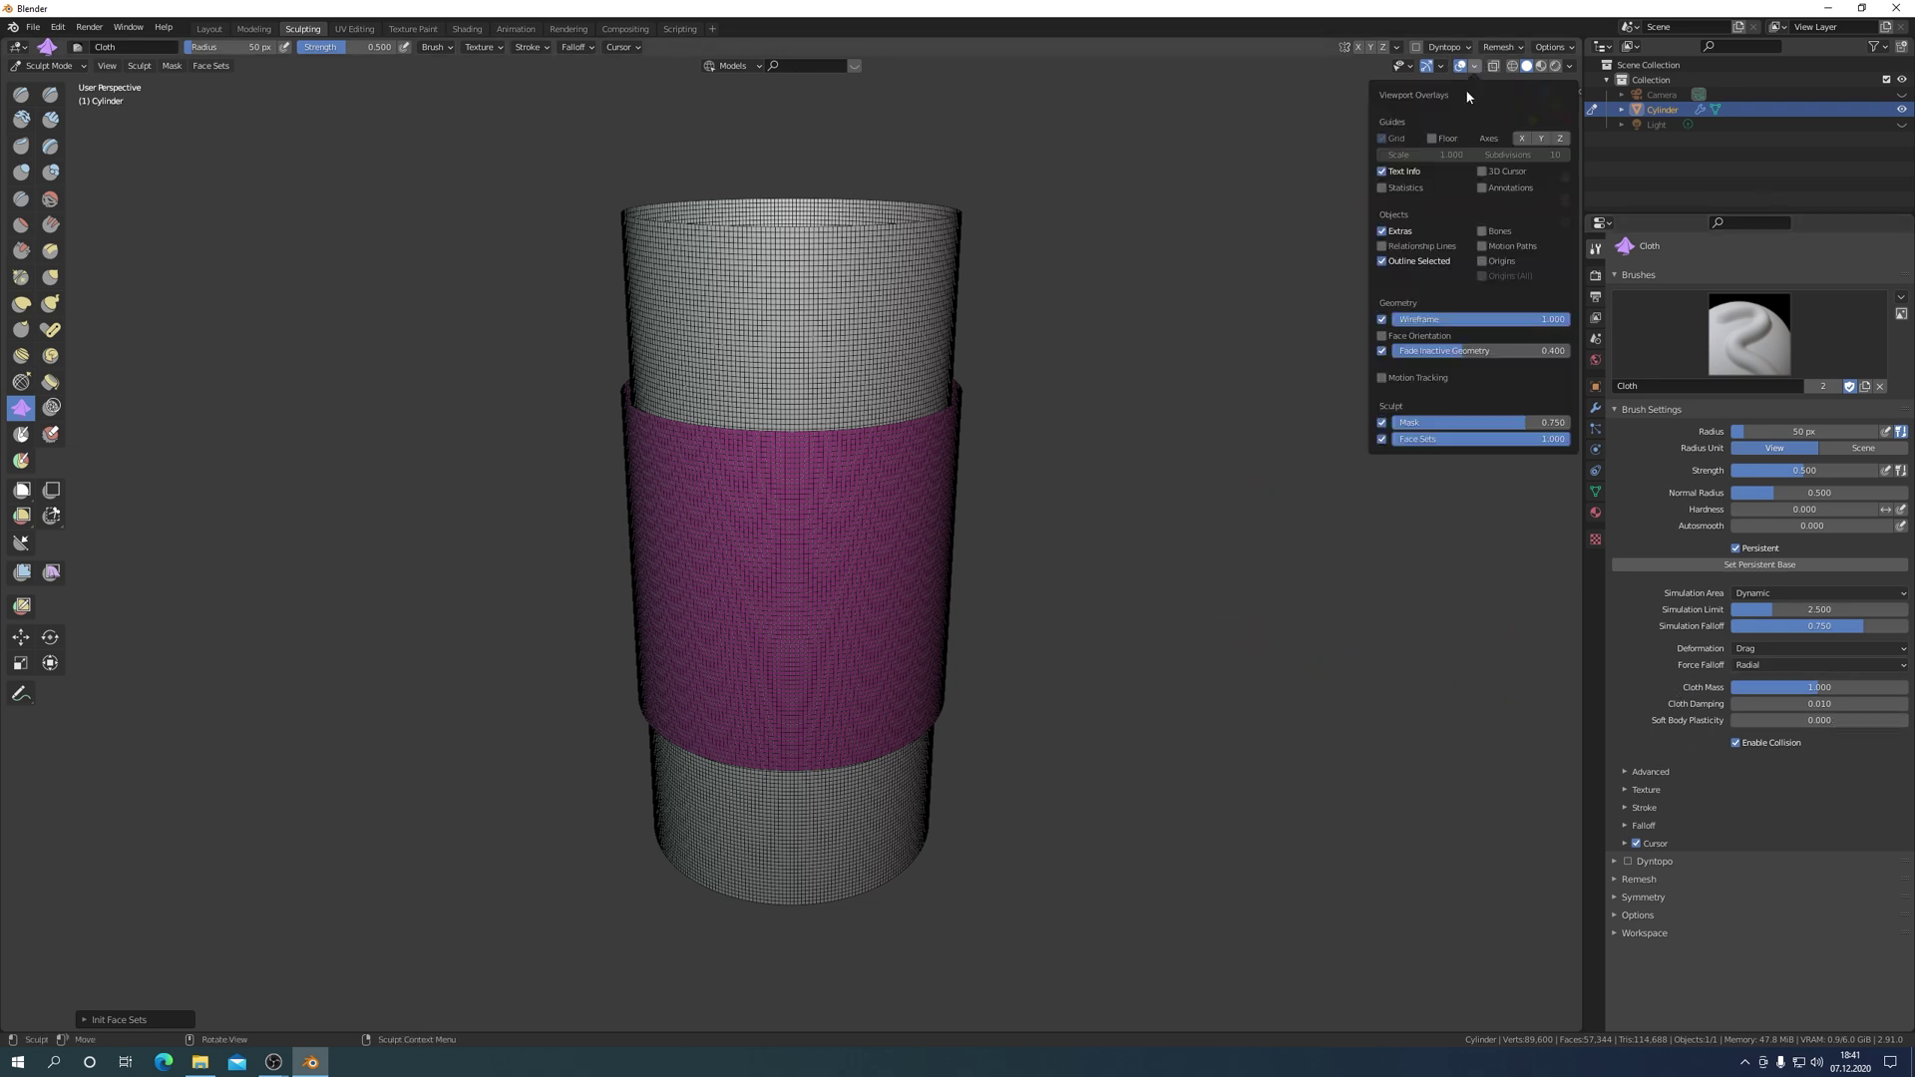
Hide the wireframe overlay and turn on Topology auto-masking for the Cloth brush.
{"action": "left_click", "coordinate": [1382, 319]}
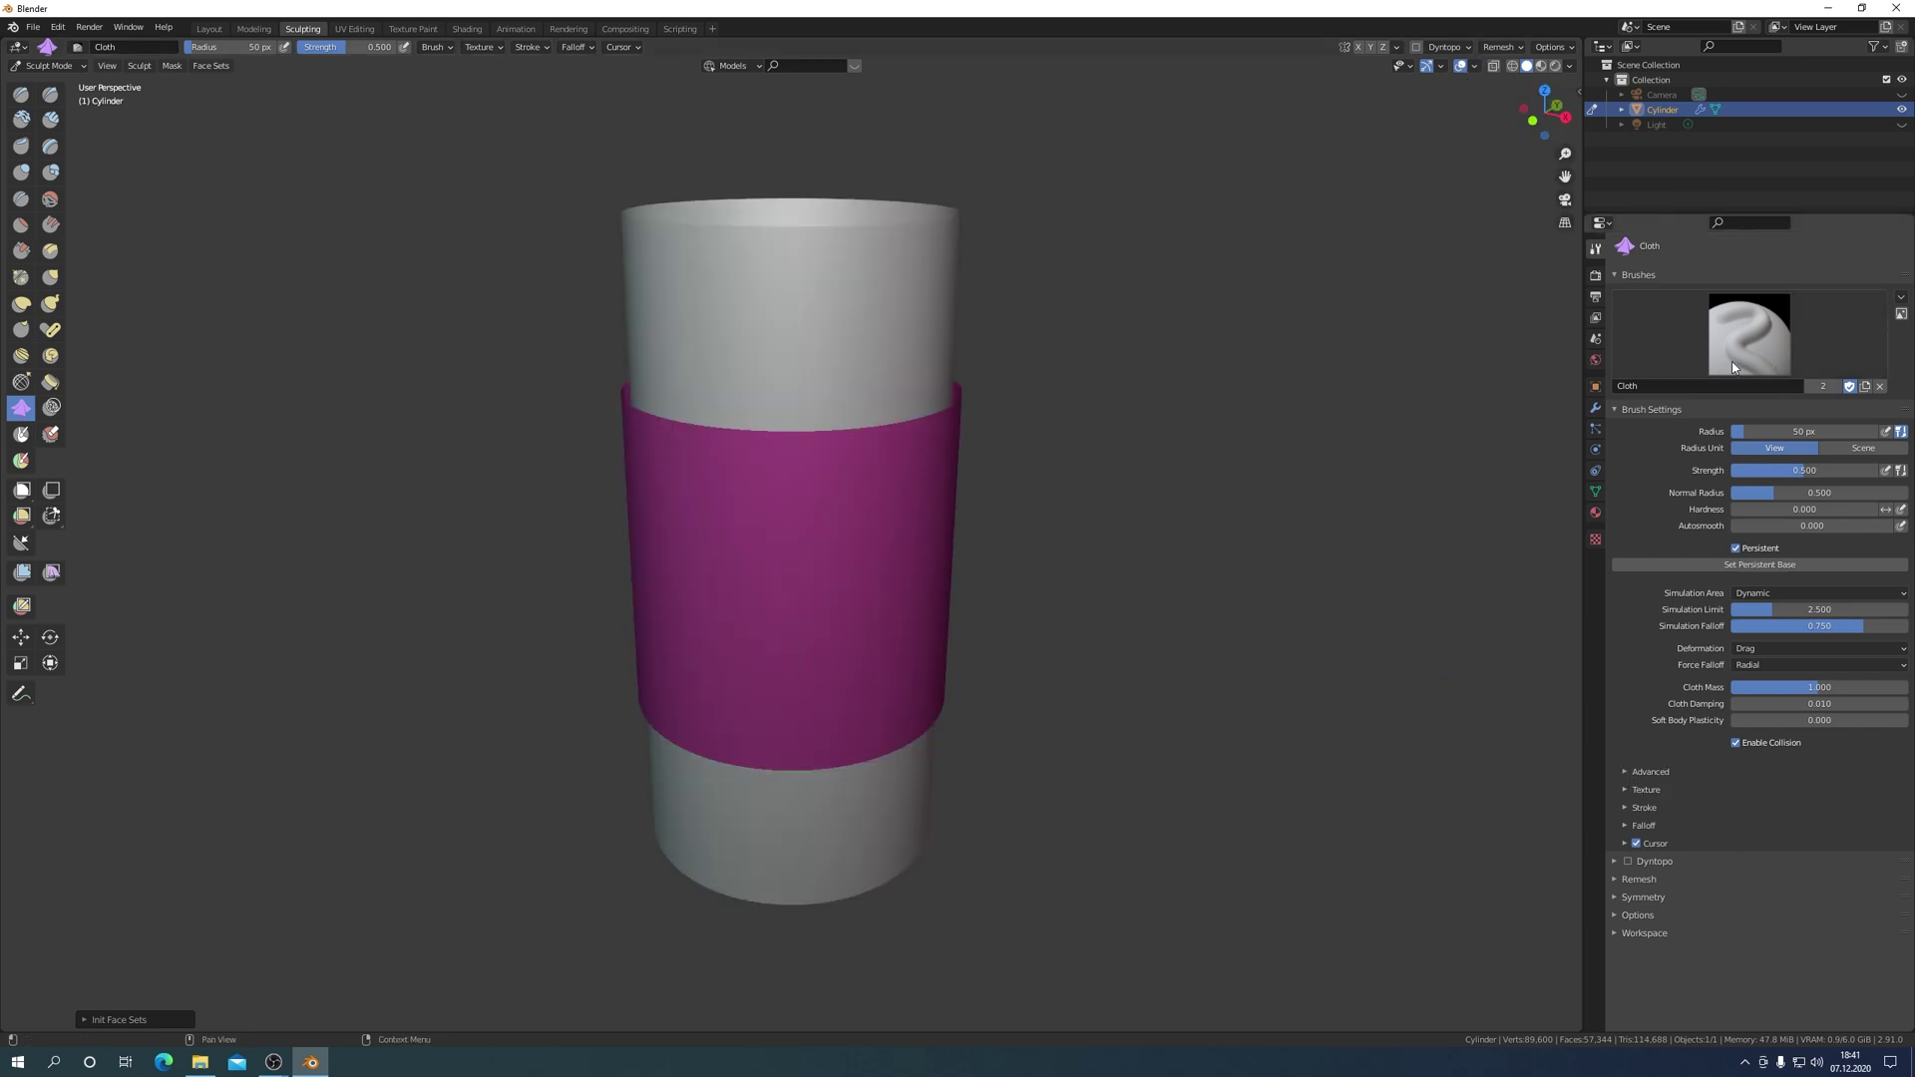
{"action": "left_click", "coordinate": [1626, 773]}
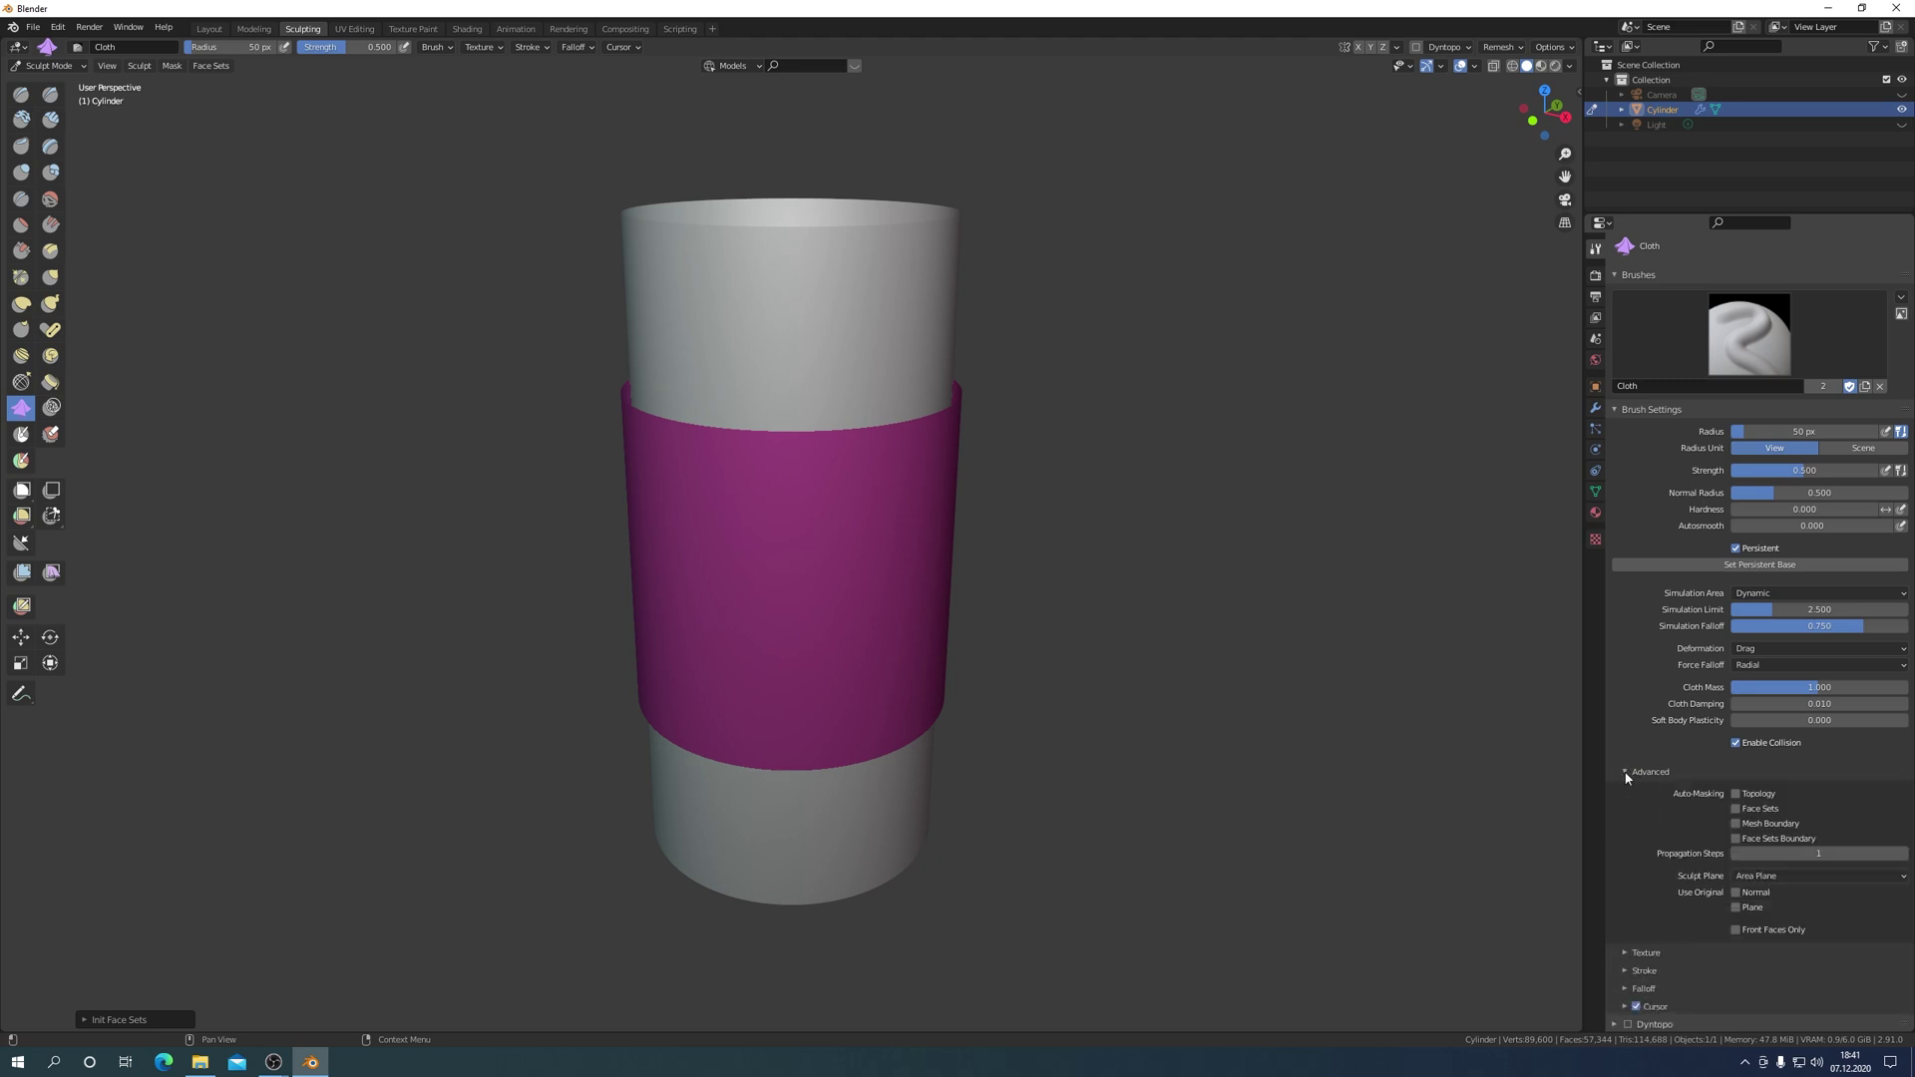
{"action": "left_click", "coordinate": [1738, 795]}
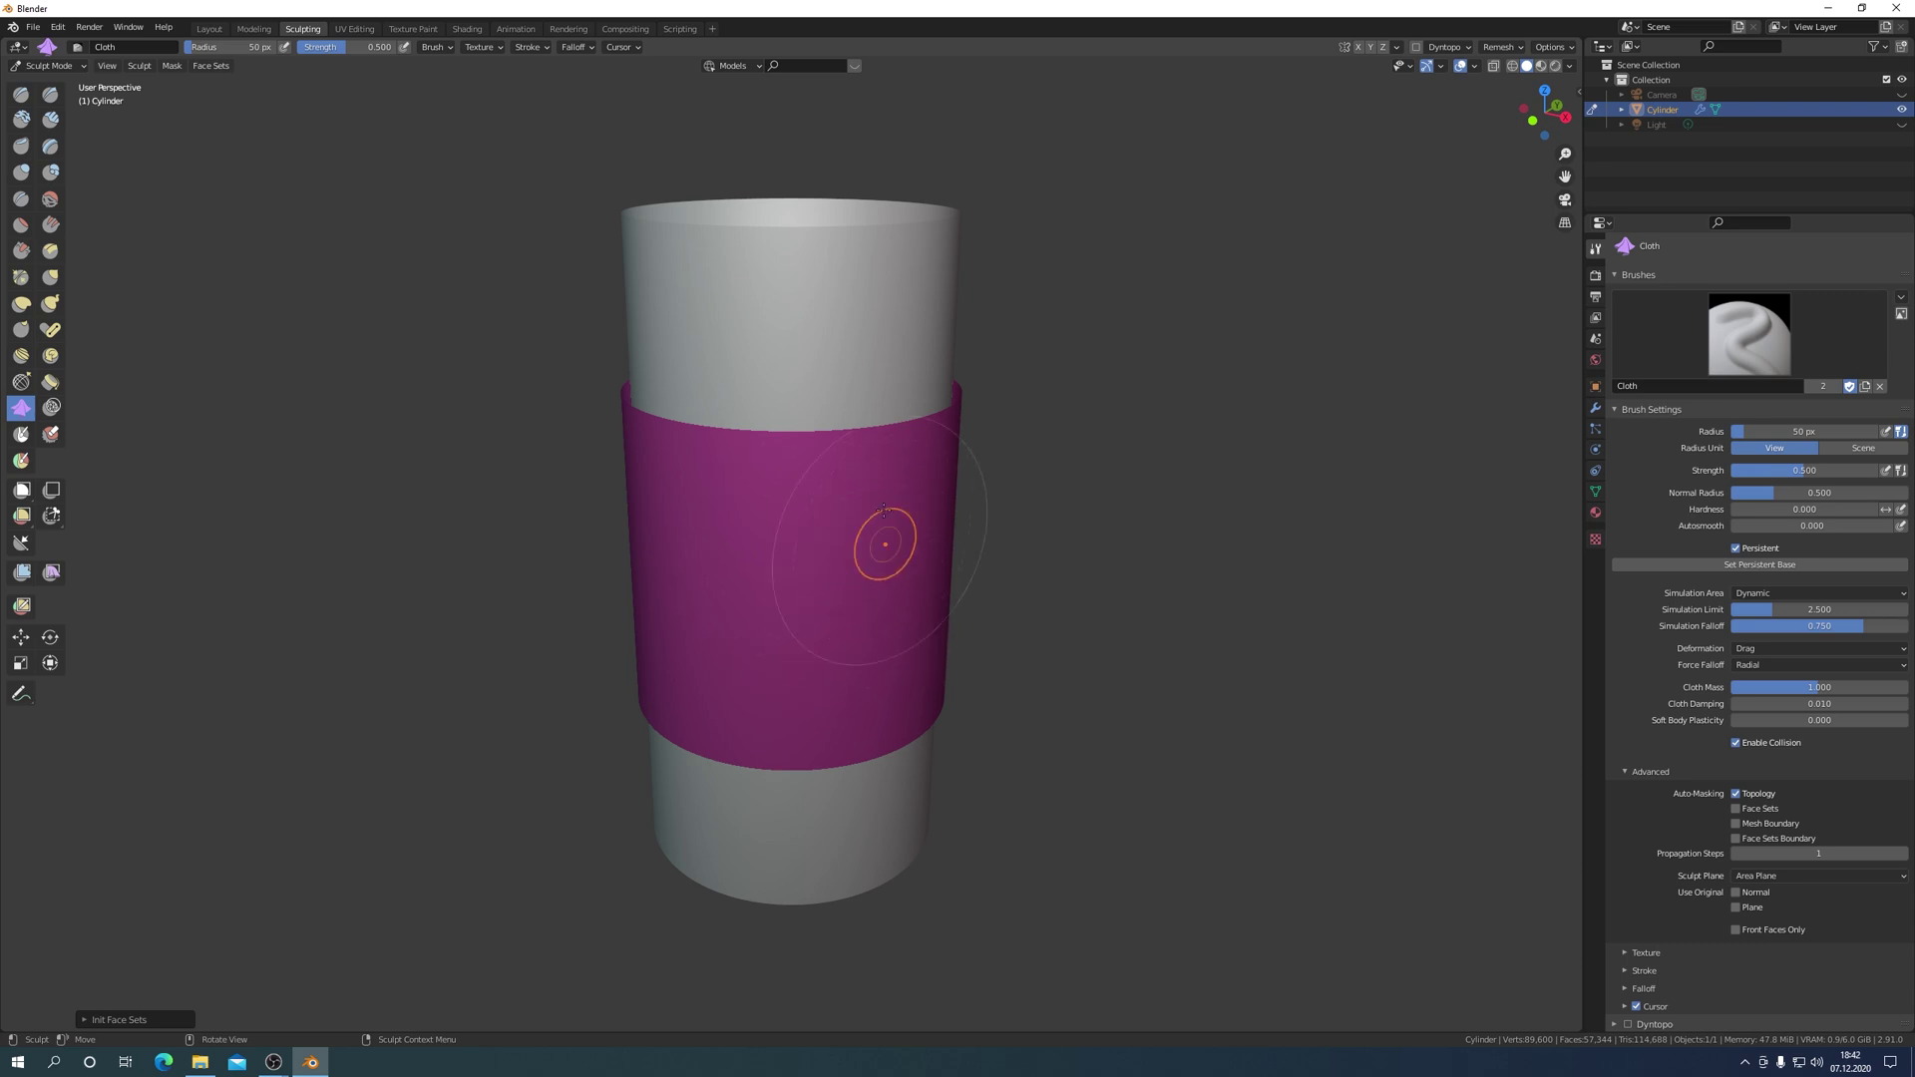
Drag the Cloth brush across the magenta band to crumple it into diagonal folds.
{"action": "mouse_move", "coordinate": [1016, 557]}
{"action": "left_mouse_down"}
{"action": "mouse_move", "coordinate": [802, 621]}
{"action": "mouse_move", "coordinate": [858, 513]}
{"action": "mouse_move", "coordinate": [879, 596]}
{"action": "left_mouse_up"}
{"action": "middle_click_drag", "start_coordinate": [918, 477], "coordinate": [898, 439]}
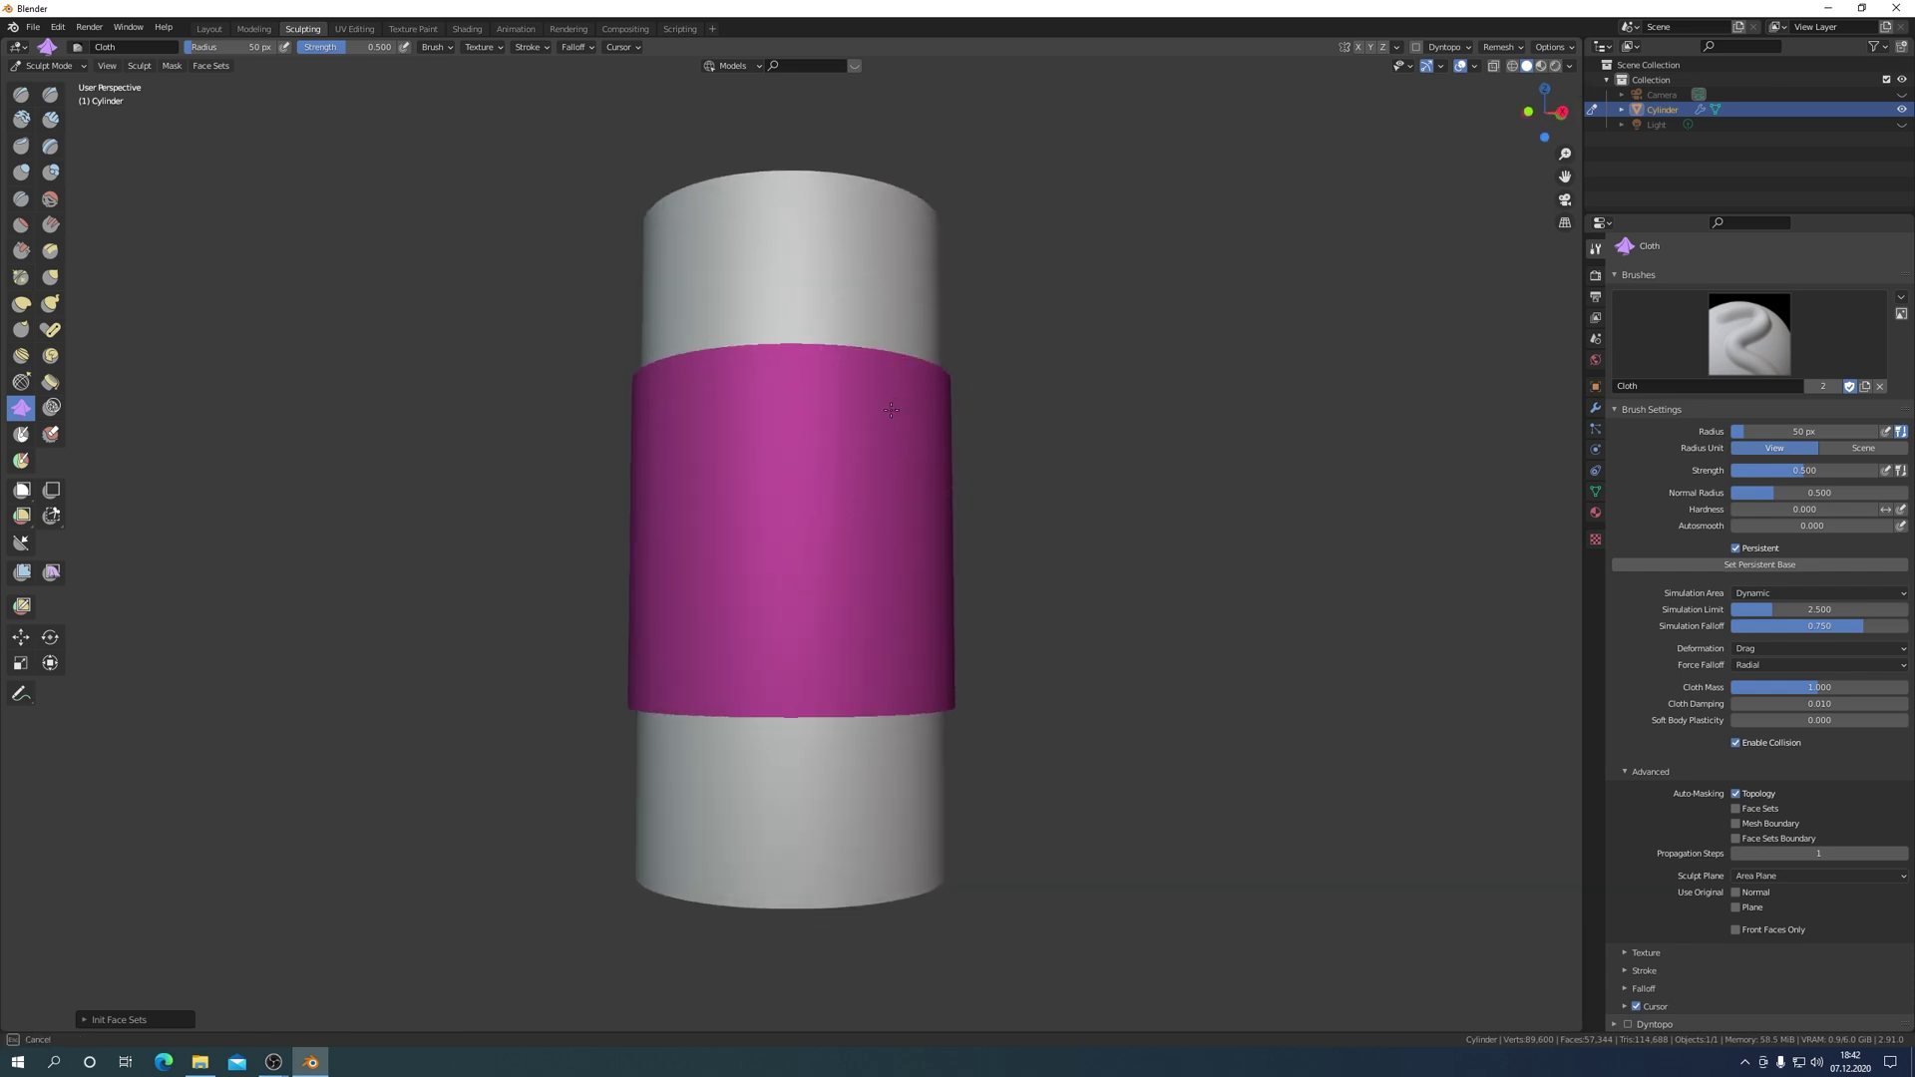
{"action": "mouse_move", "coordinate": [891, 409]}
{"action": "left_mouse_down"}
{"action": "mouse_move", "coordinate": [791, 586]}
{"action": "mouse_move", "coordinate": [842, 500]}
{"action": "mouse_move", "coordinate": [912, 650]}
{"action": "left_mouse_up"}
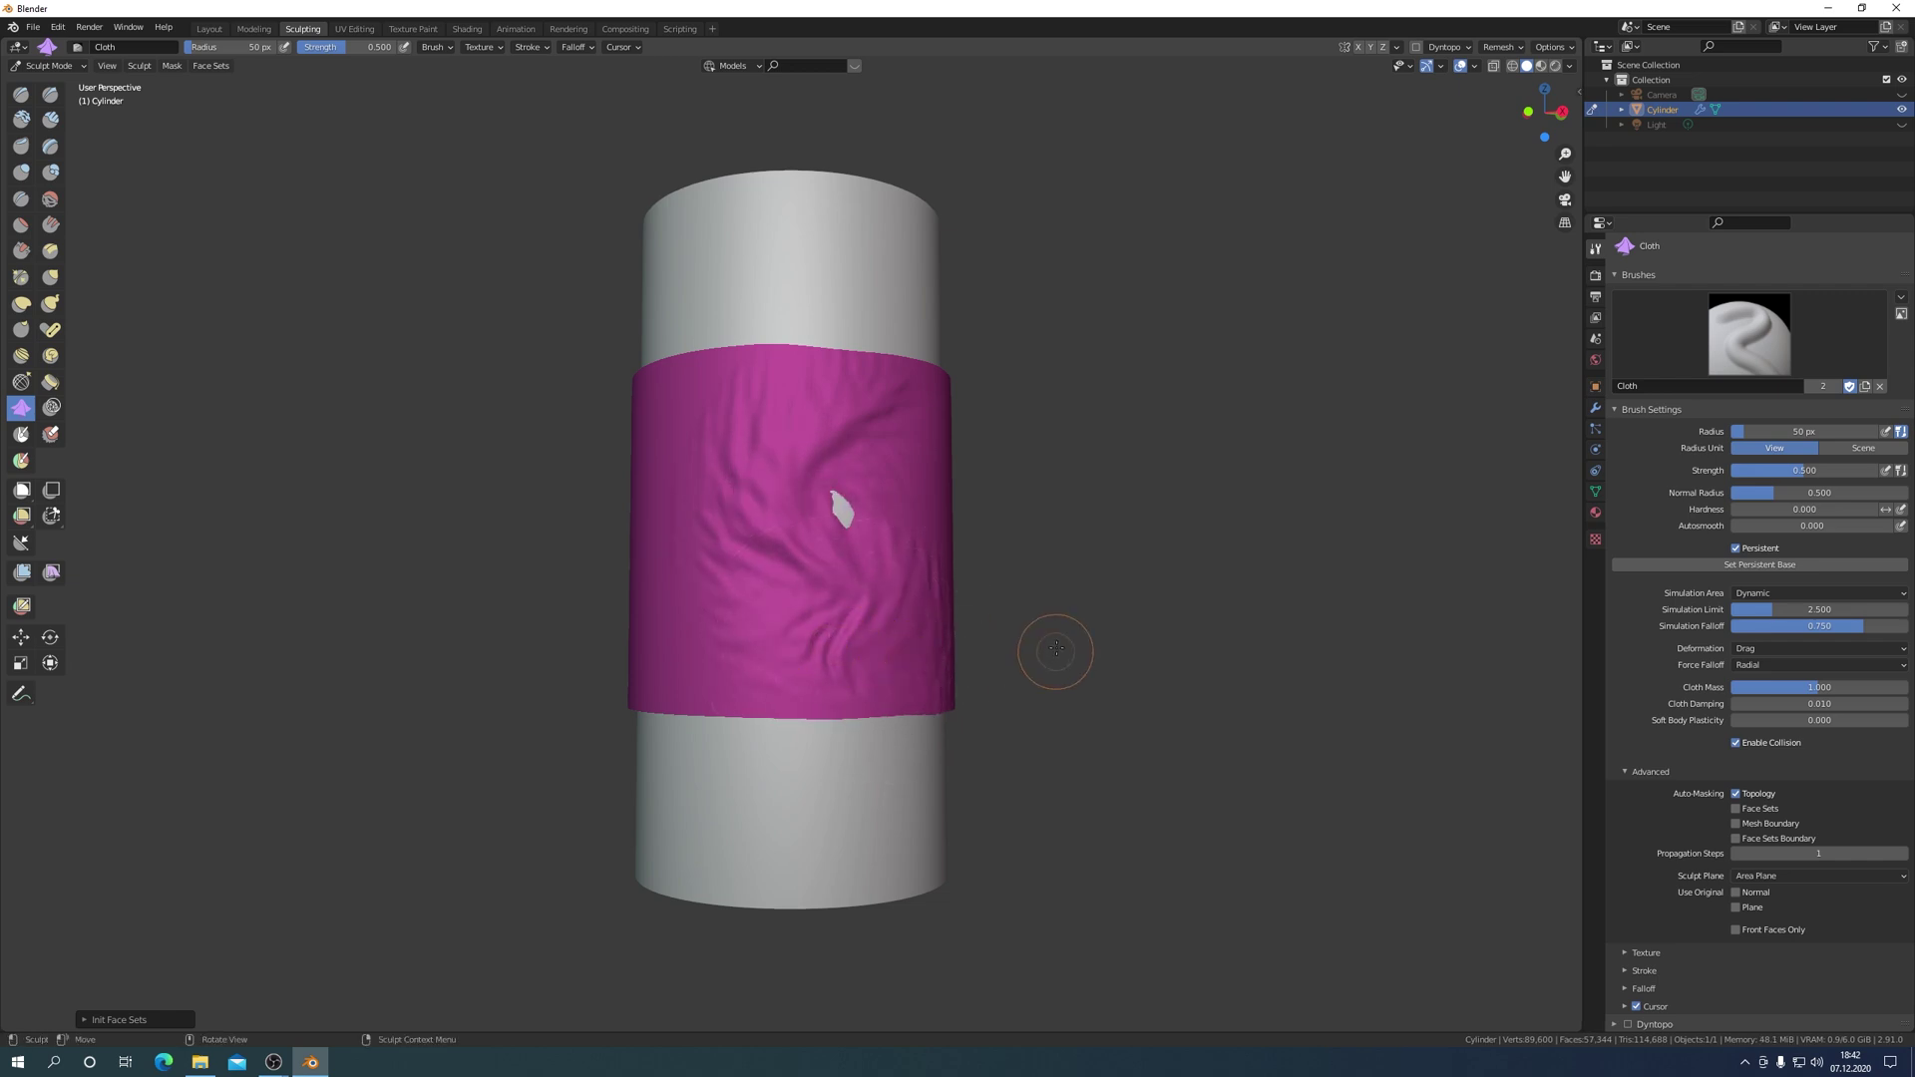
{"action": "middle_click_drag", "start_coordinate": [1071, 539], "coordinate": [1075, 551]}
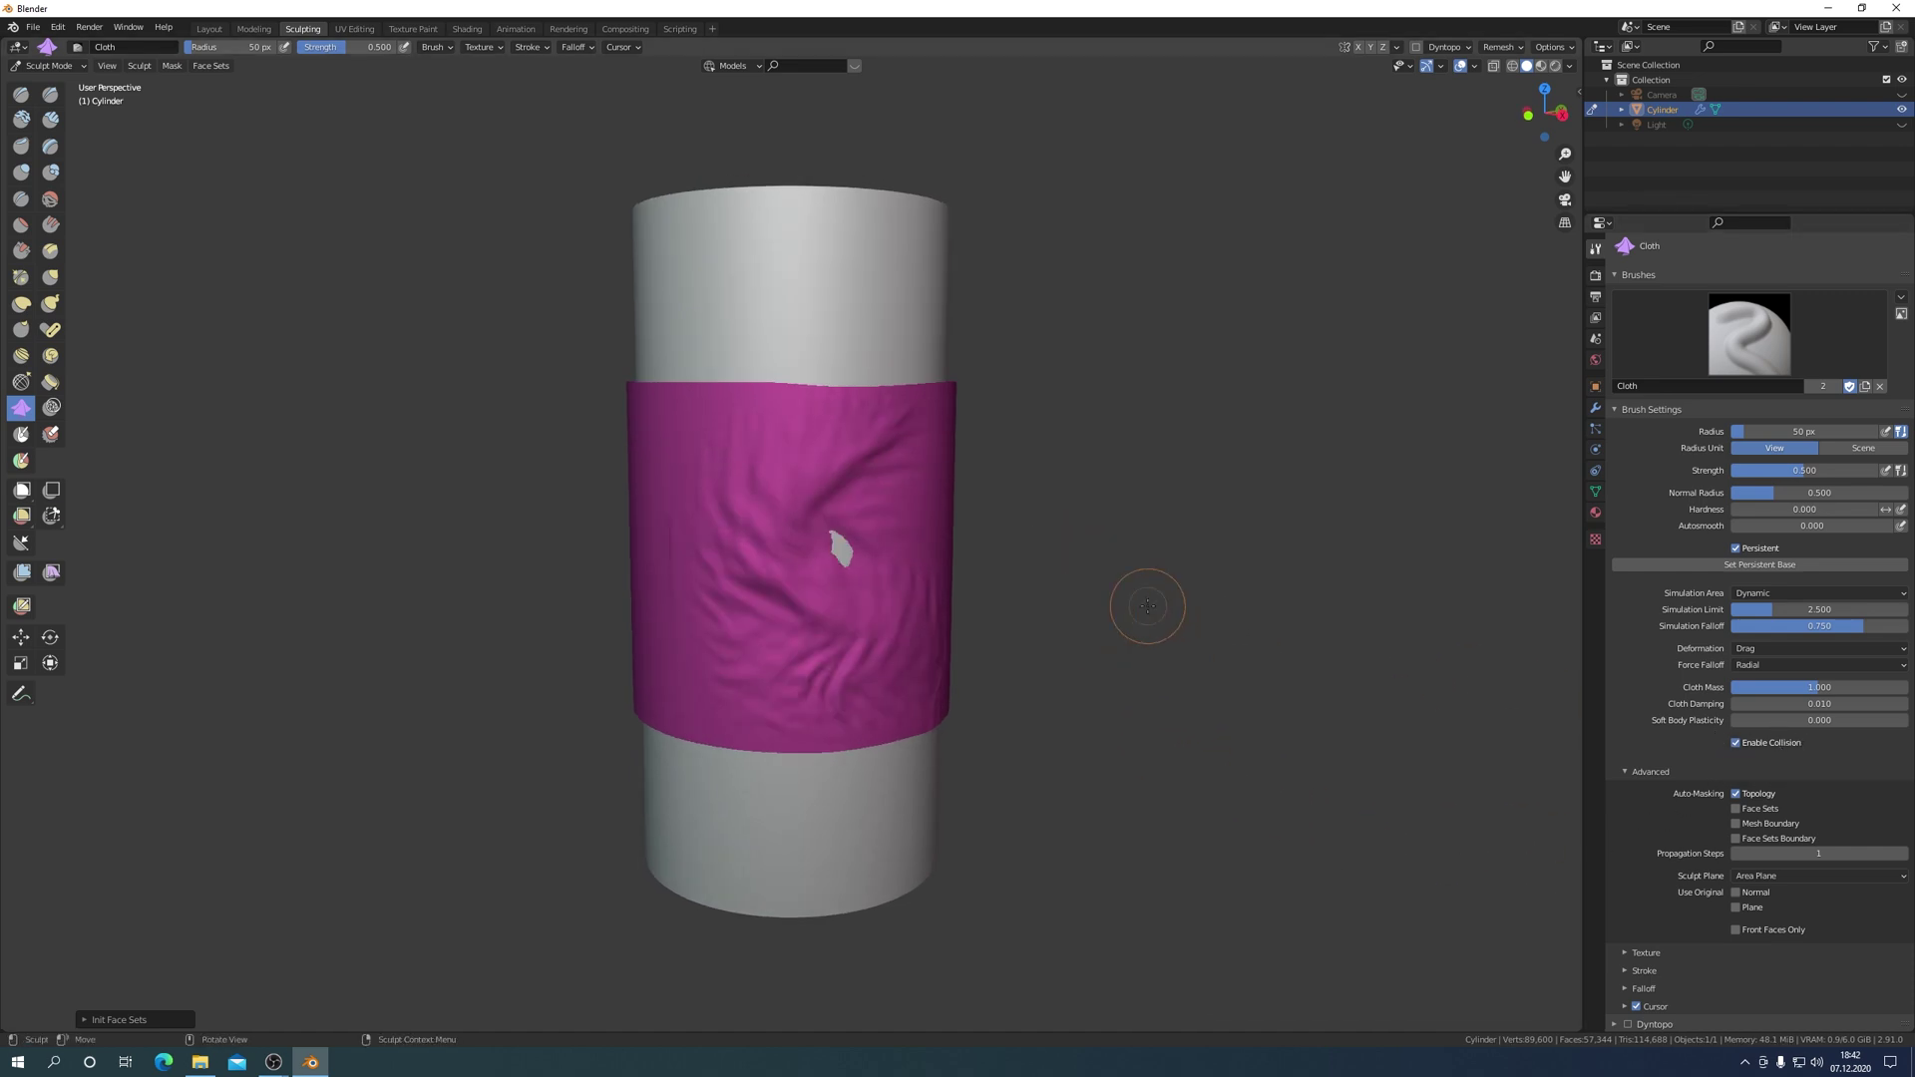
{"action": "left_click_drag", "start_coordinate": [880, 558], "coordinate": [848, 573]}
{"action": "scroll", "coordinate": [849, 573], "scroll_direction": "up", "scroll_amount": 3}
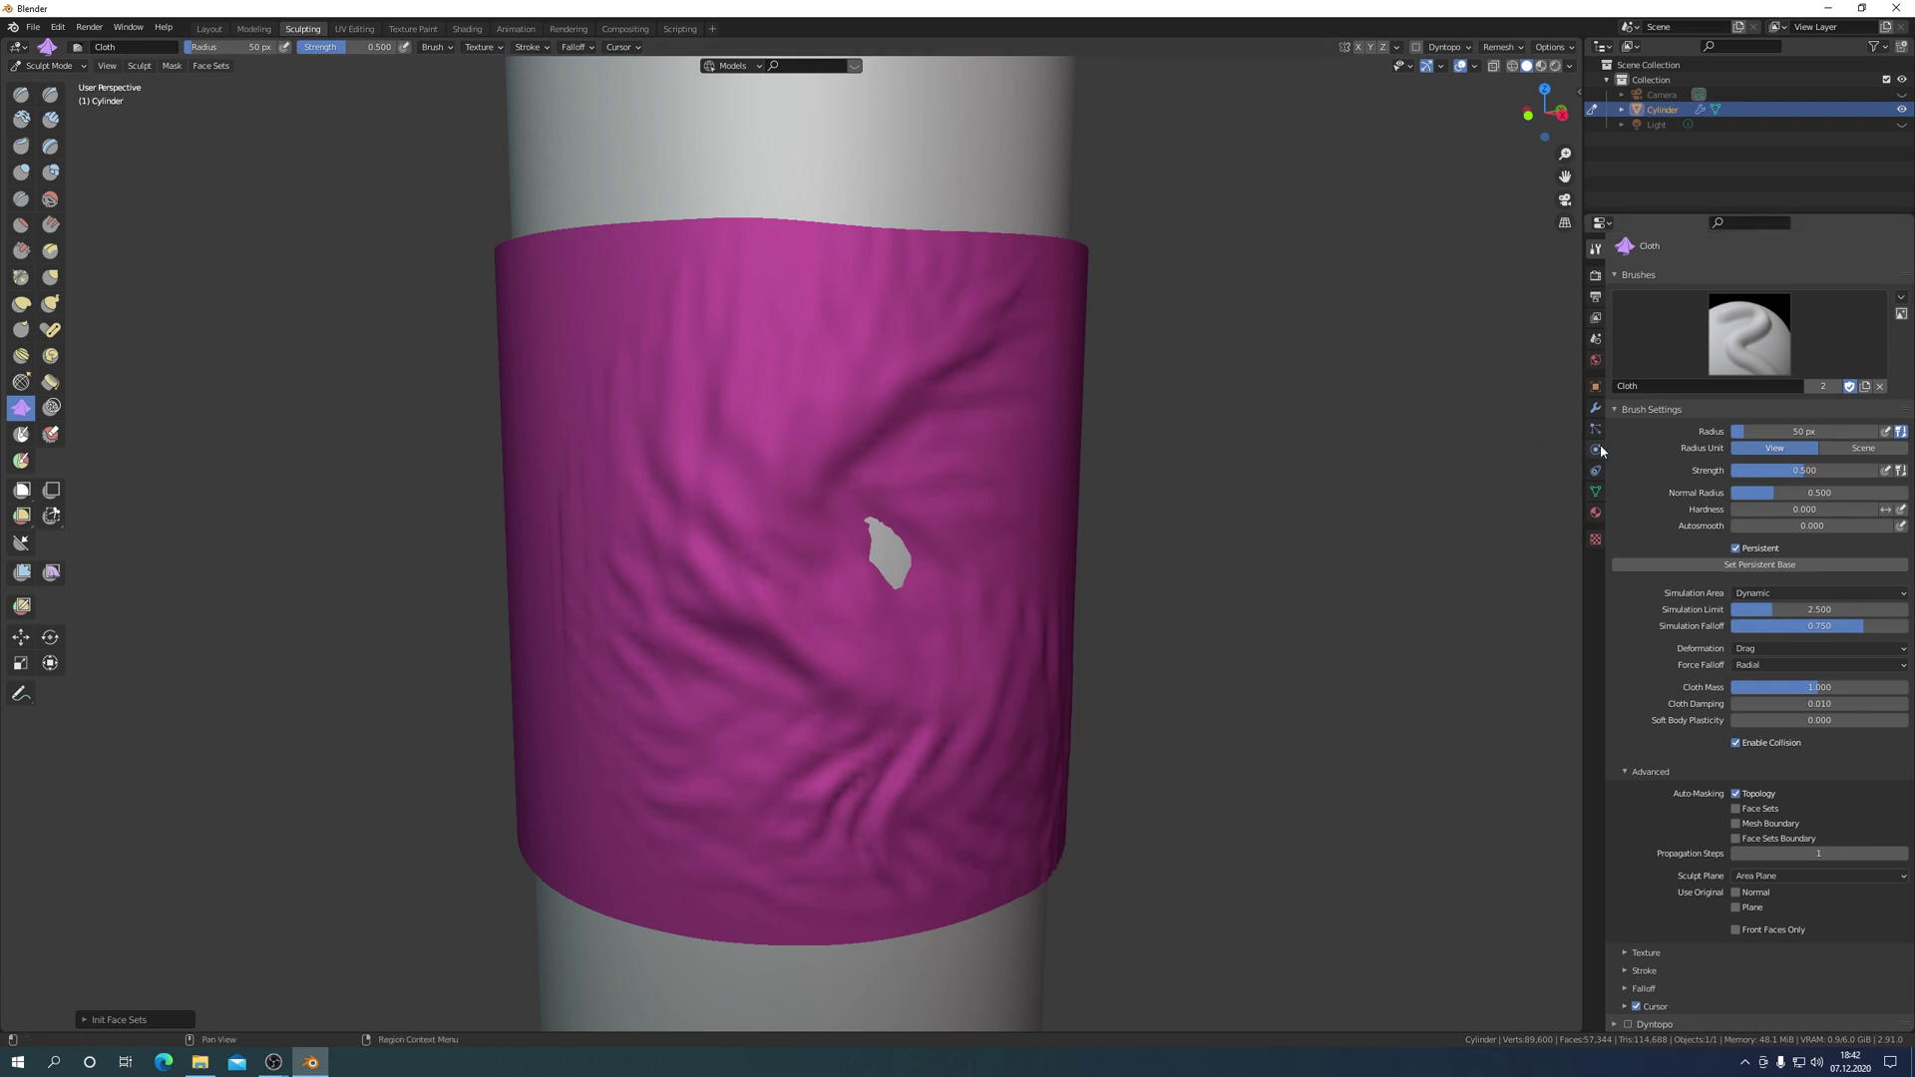
Fill the grey hole in the band with the Multires Displacement Eraser at strength 0.3.
{"action": "left_click", "coordinate": [1594, 410]}
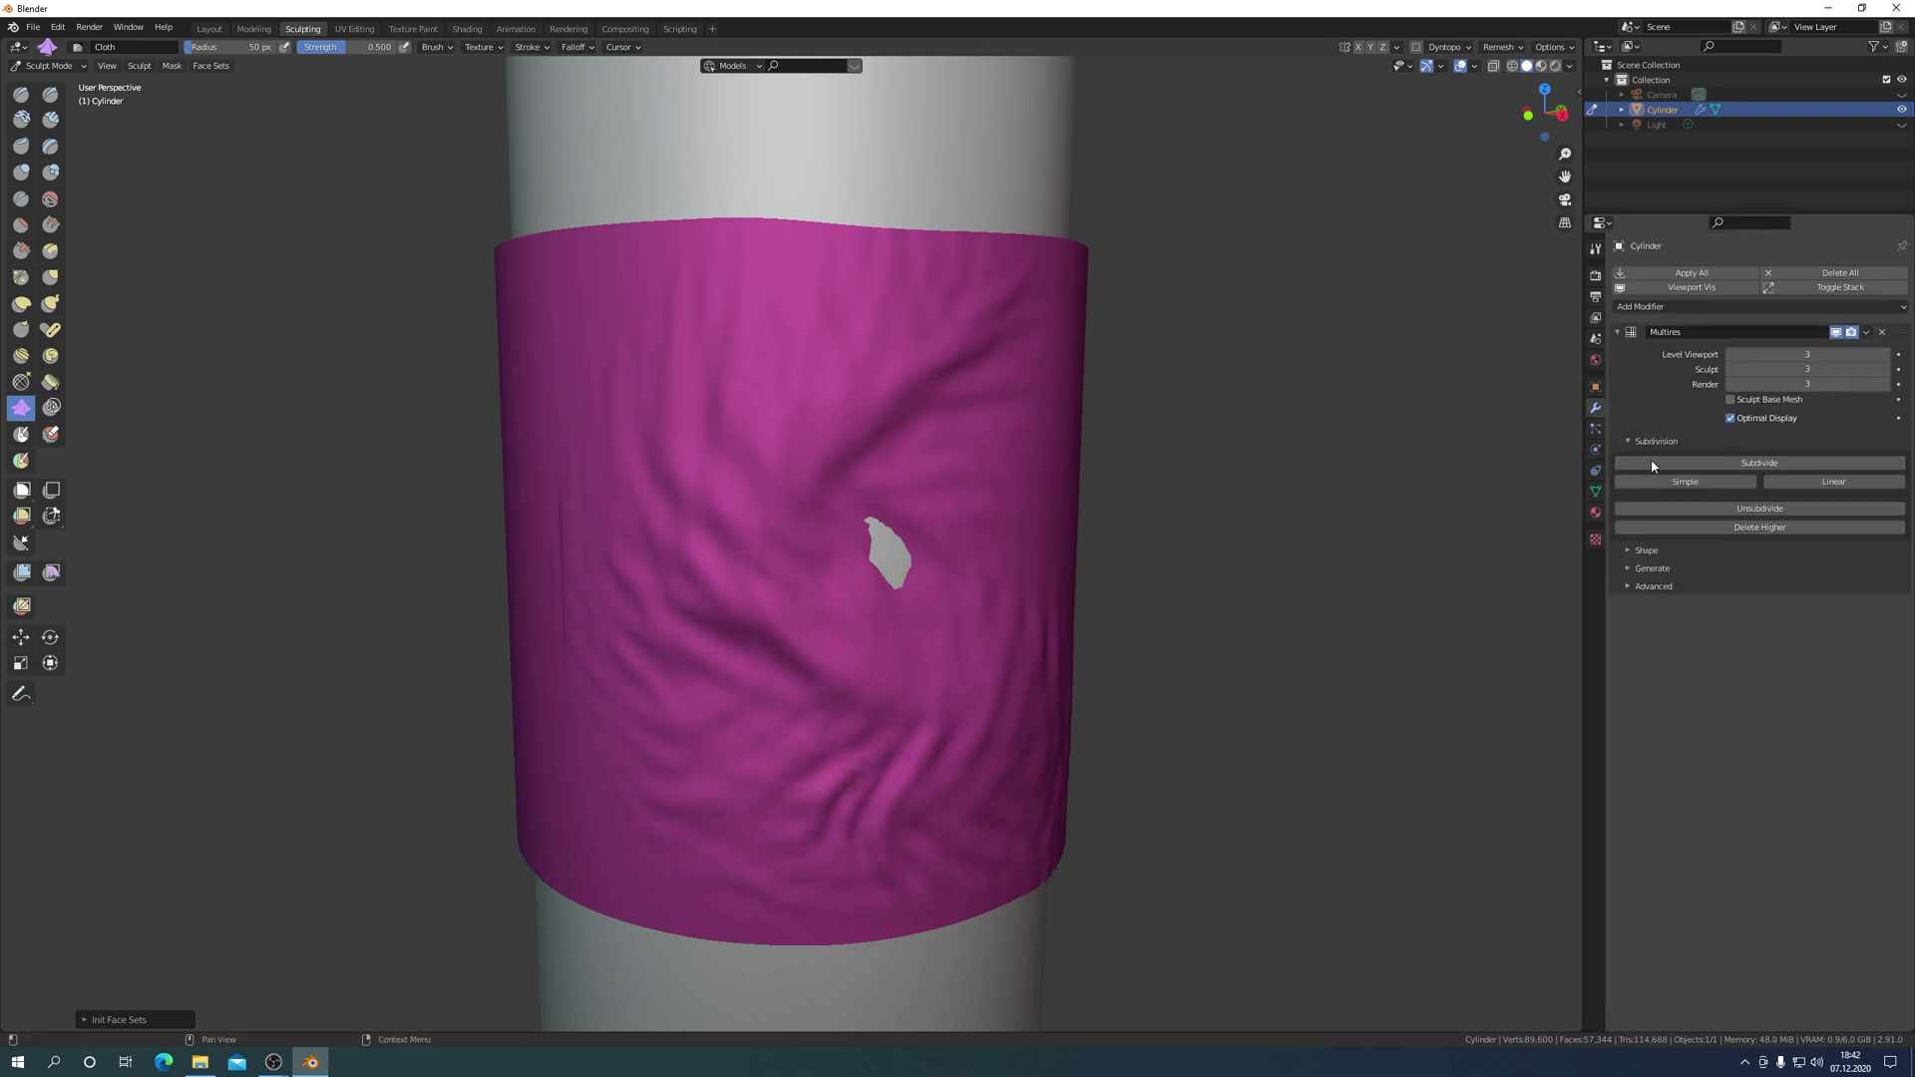
{"action": "left_click", "coordinate": [55, 437]}
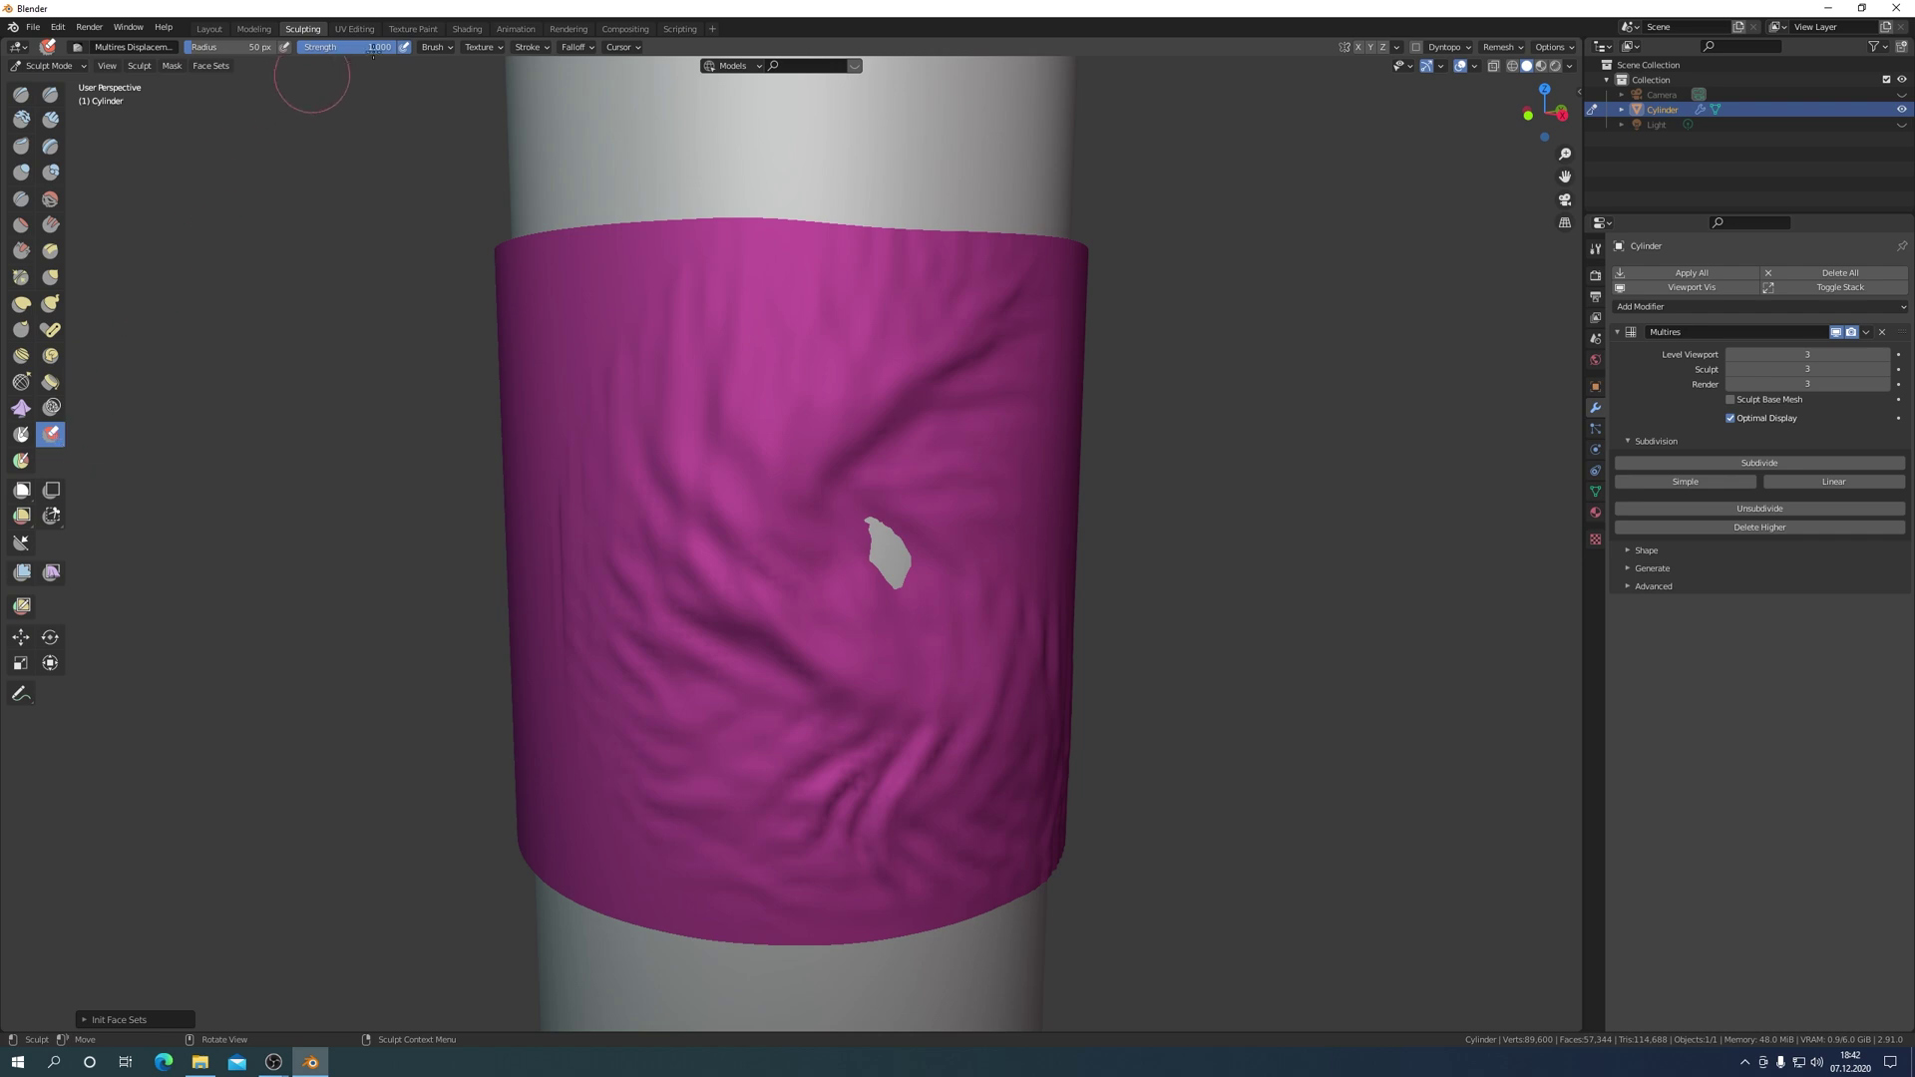
{"action": "left_click_drag", "start_coordinate": [396, 50], "coordinate": [326, 50]}
{"action": "mouse_move", "coordinate": [882, 536]}
{"action": "left_mouse_down"}
{"action": "mouse_move", "coordinate": [880, 556]}
{"action": "mouse_move", "coordinate": [885, 531]}
{"action": "left_mouse_up"}
{"action": "scroll", "coordinate": [1003, 547], "scroll_direction": "down", "scroll_amount": 3}
{"action": "mouse_move", "coordinate": [1003, 546]}
{"action": "middle_mouse_down"}
{"action": "mouse_move", "coordinate": [1070, 589]}
{"action": "mouse_move", "coordinate": [1002, 587]}
{"action": "middle_mouse_up"}
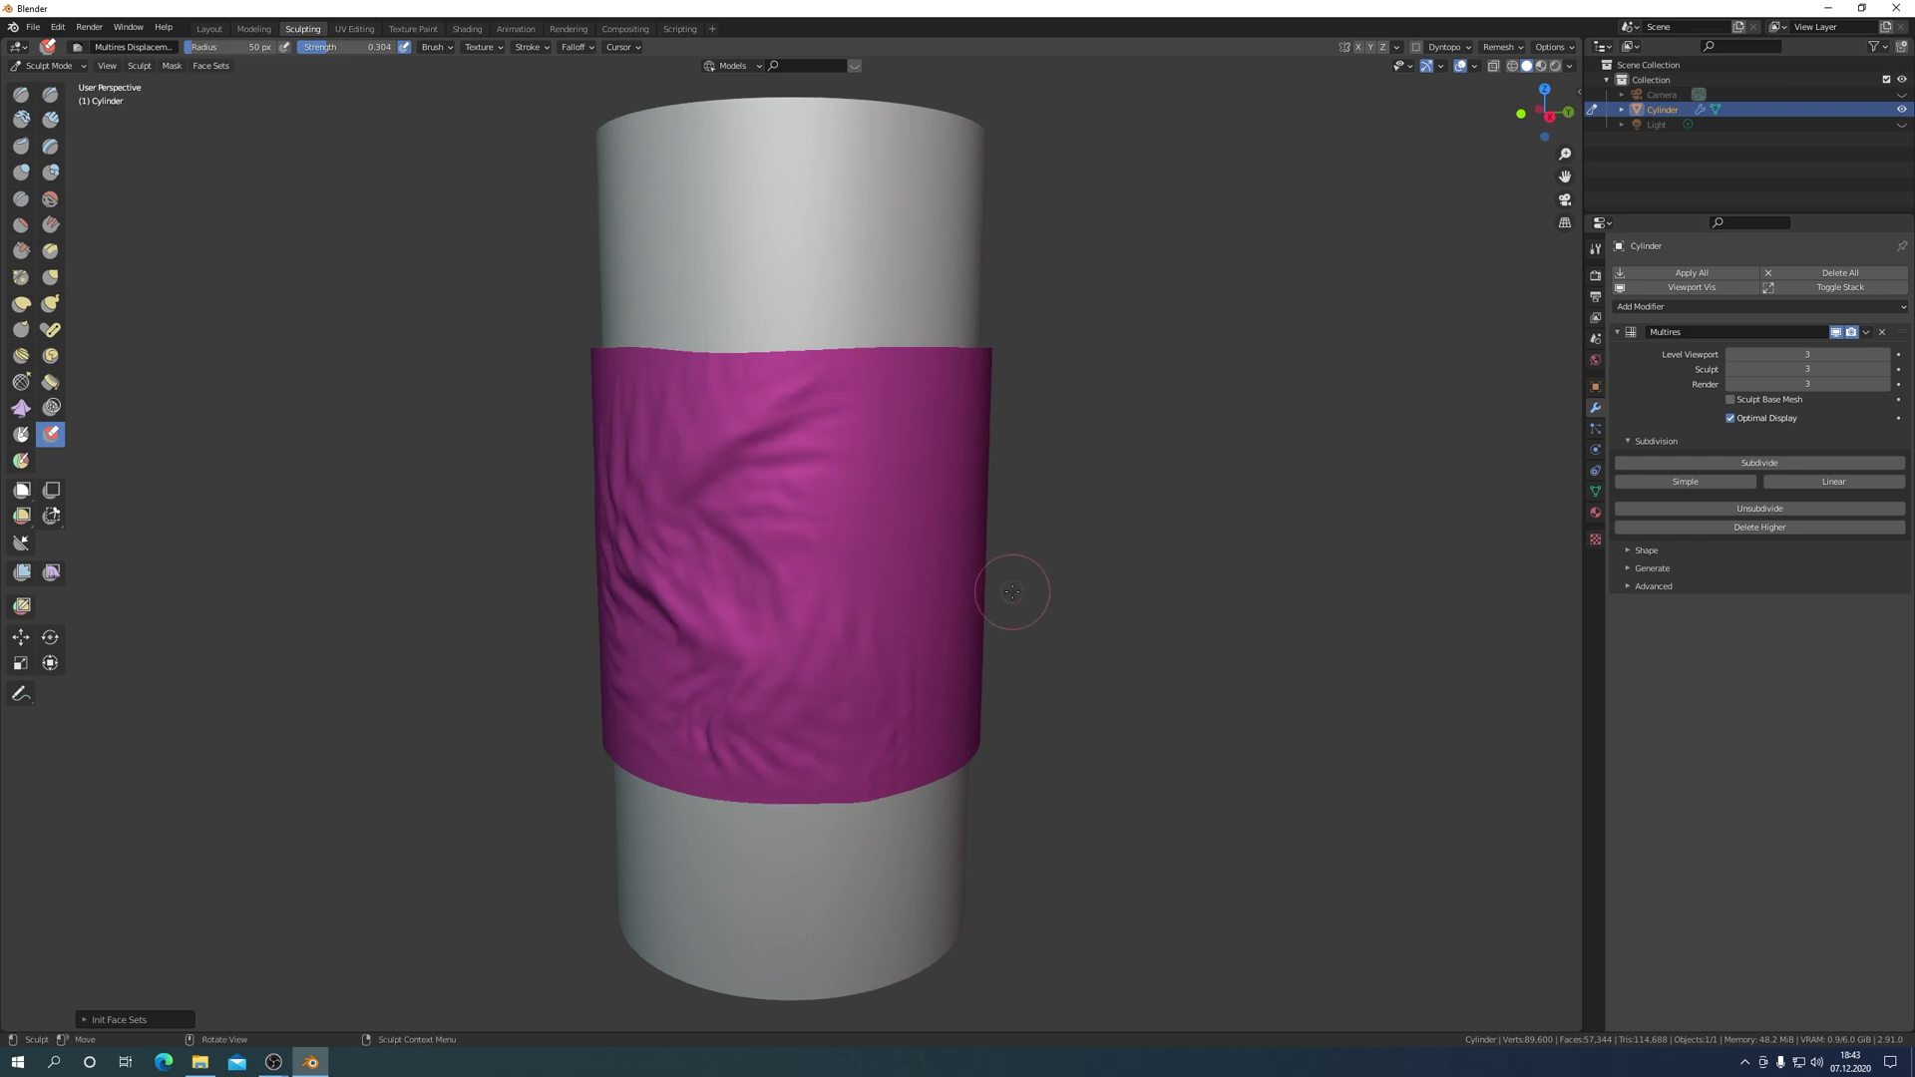
At strength 1.000 and radius 134 px, erase wrinkles along the band's right side.
{"action": "left_click_drag", "start_coordinate": [321, 47], "coordinate": [397, 47]}
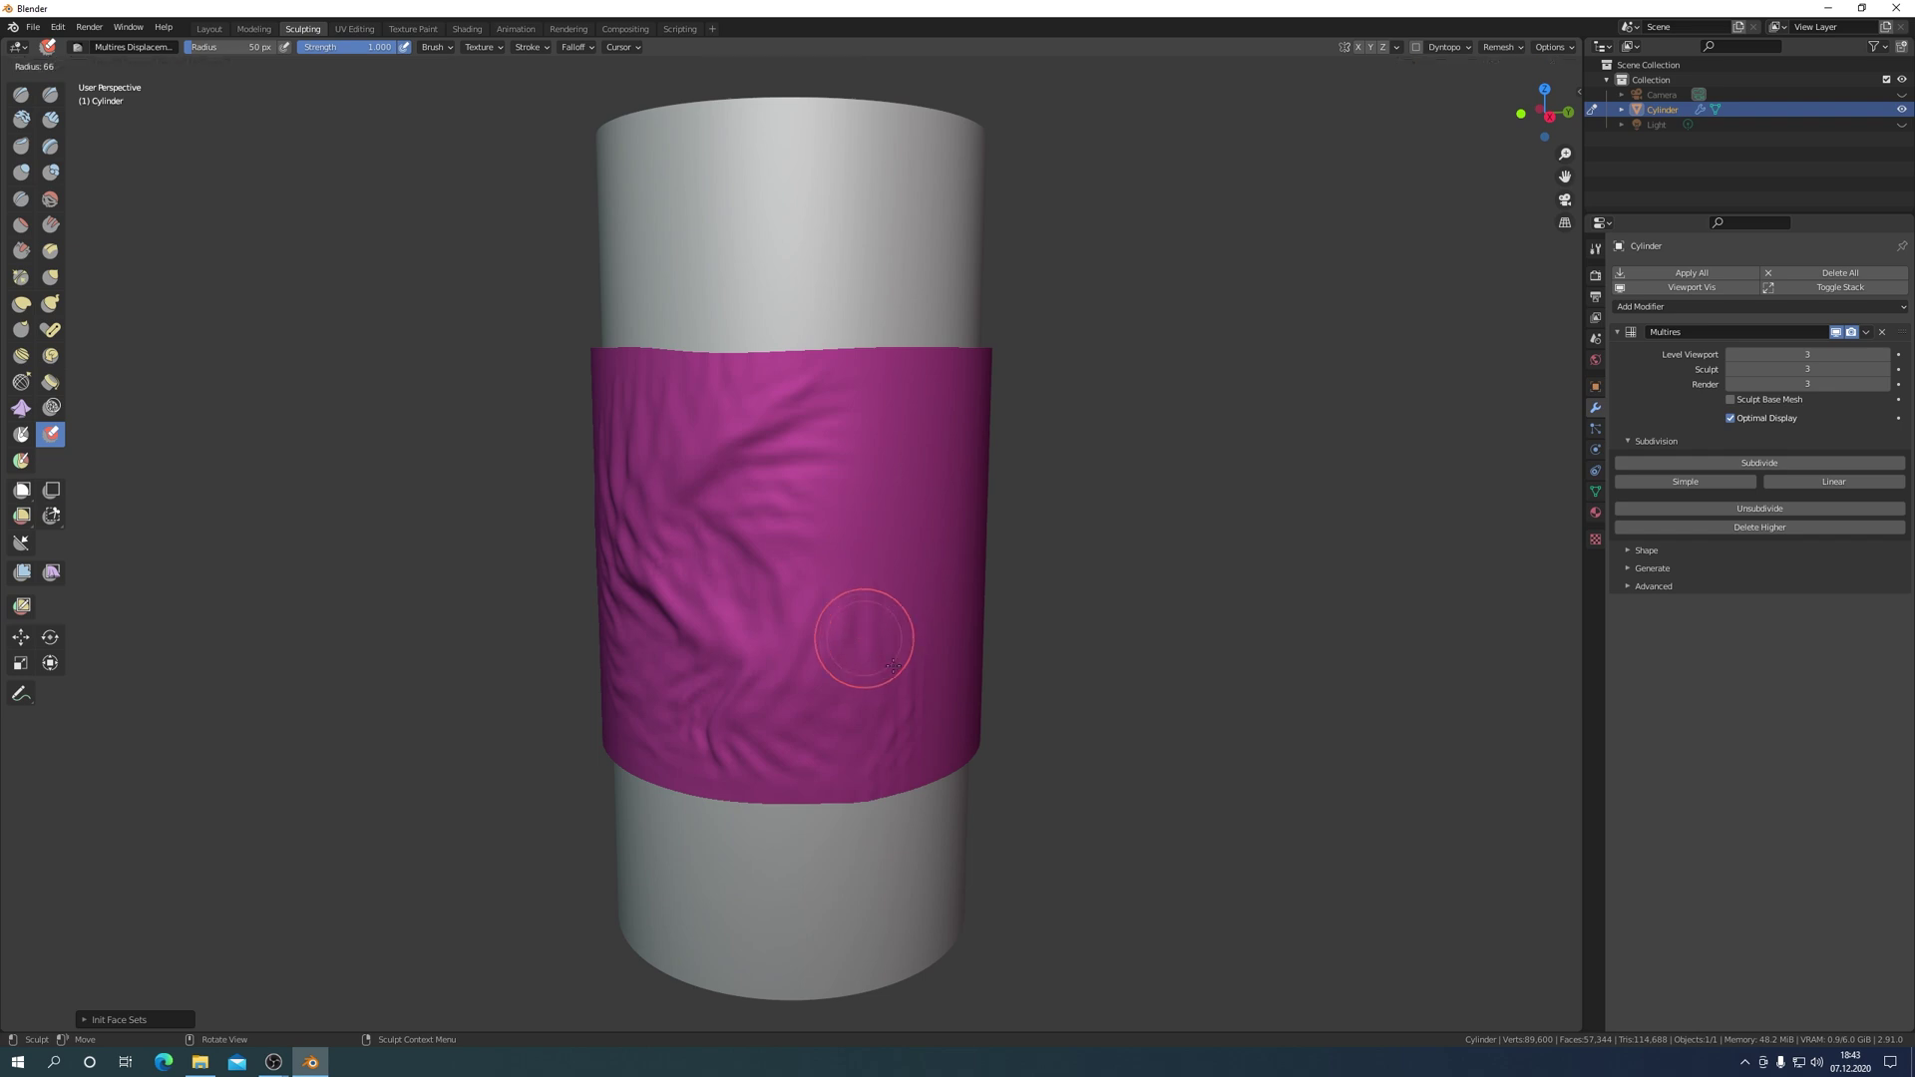
{"action": "key", "text": "f"}
{"action": "left_click", "coordinate": [956, 639]}
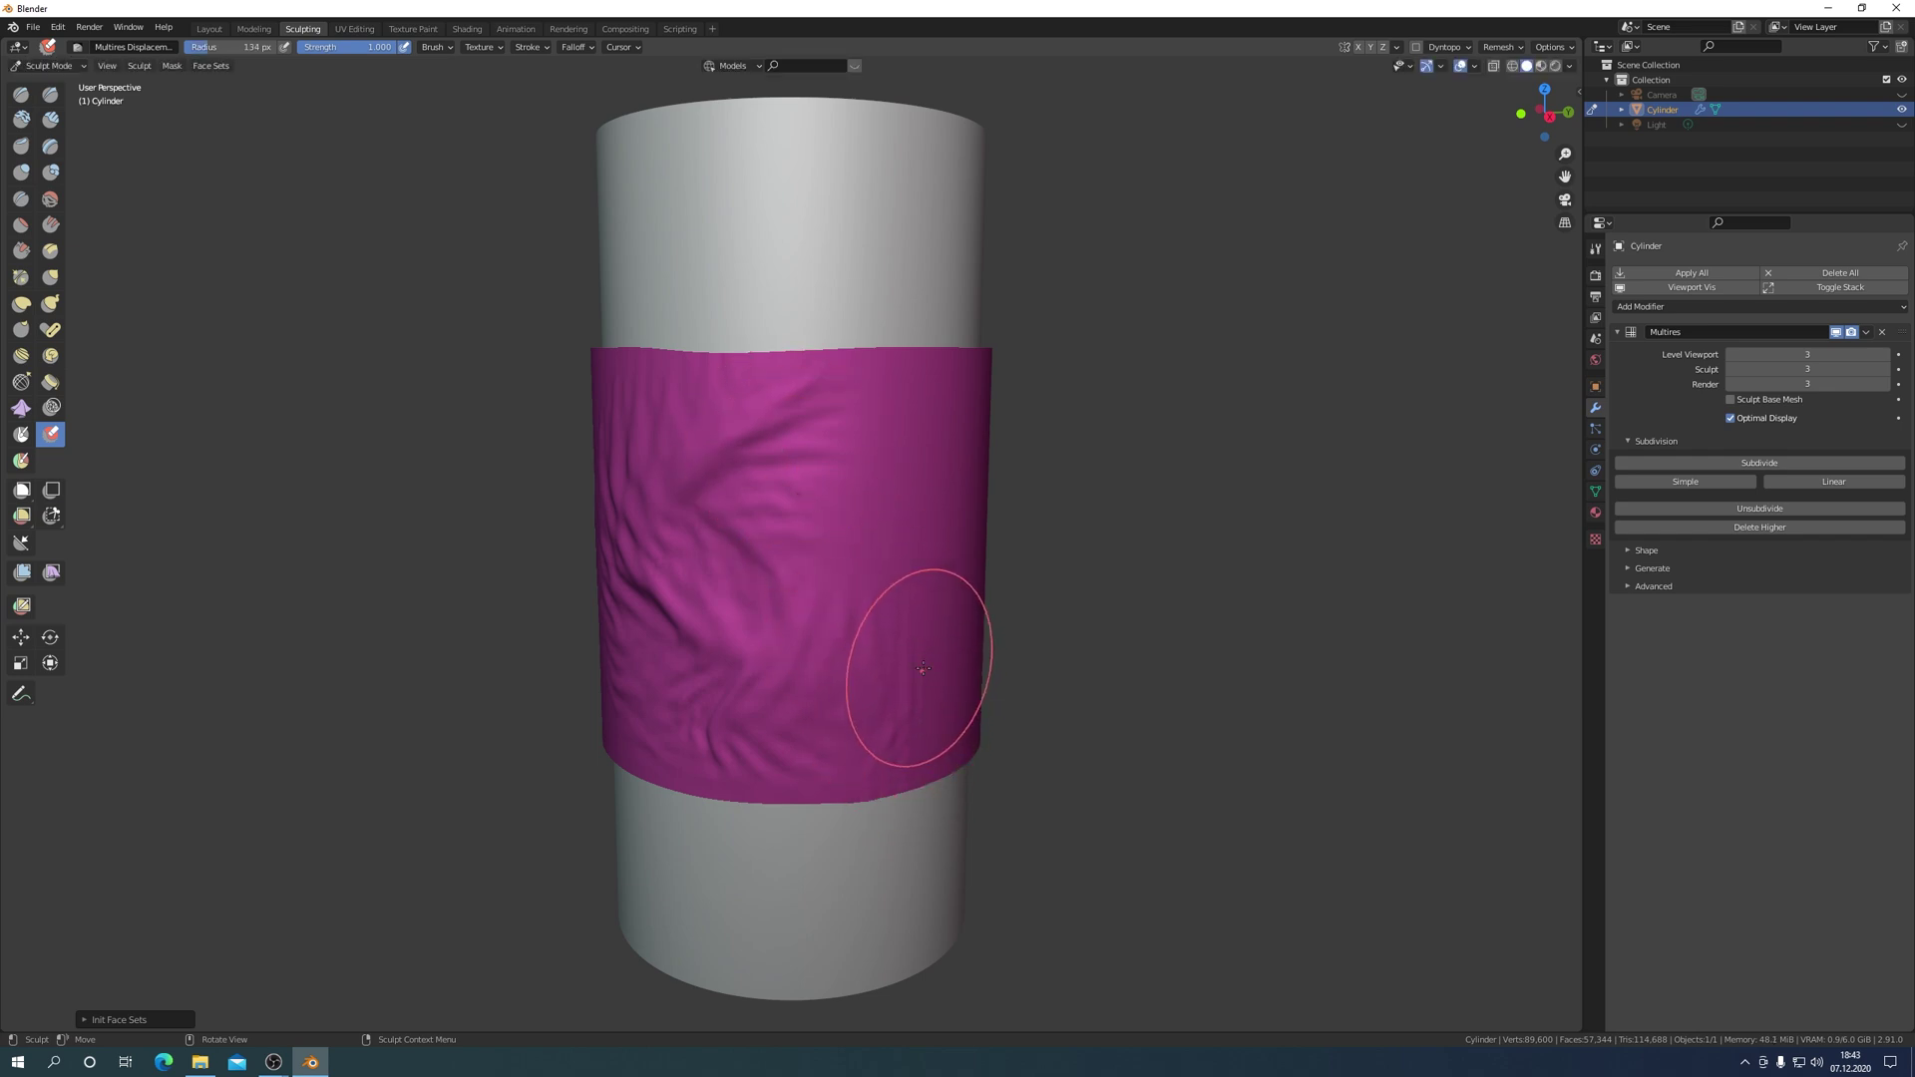
{"action": "left_click_drag", "start_coordinate": [923, 668], "coordinate": [644, 598]}
{"action": "middle_click_drag", "start_coordinate": [643, 599], "coordinate": [712, 564]}
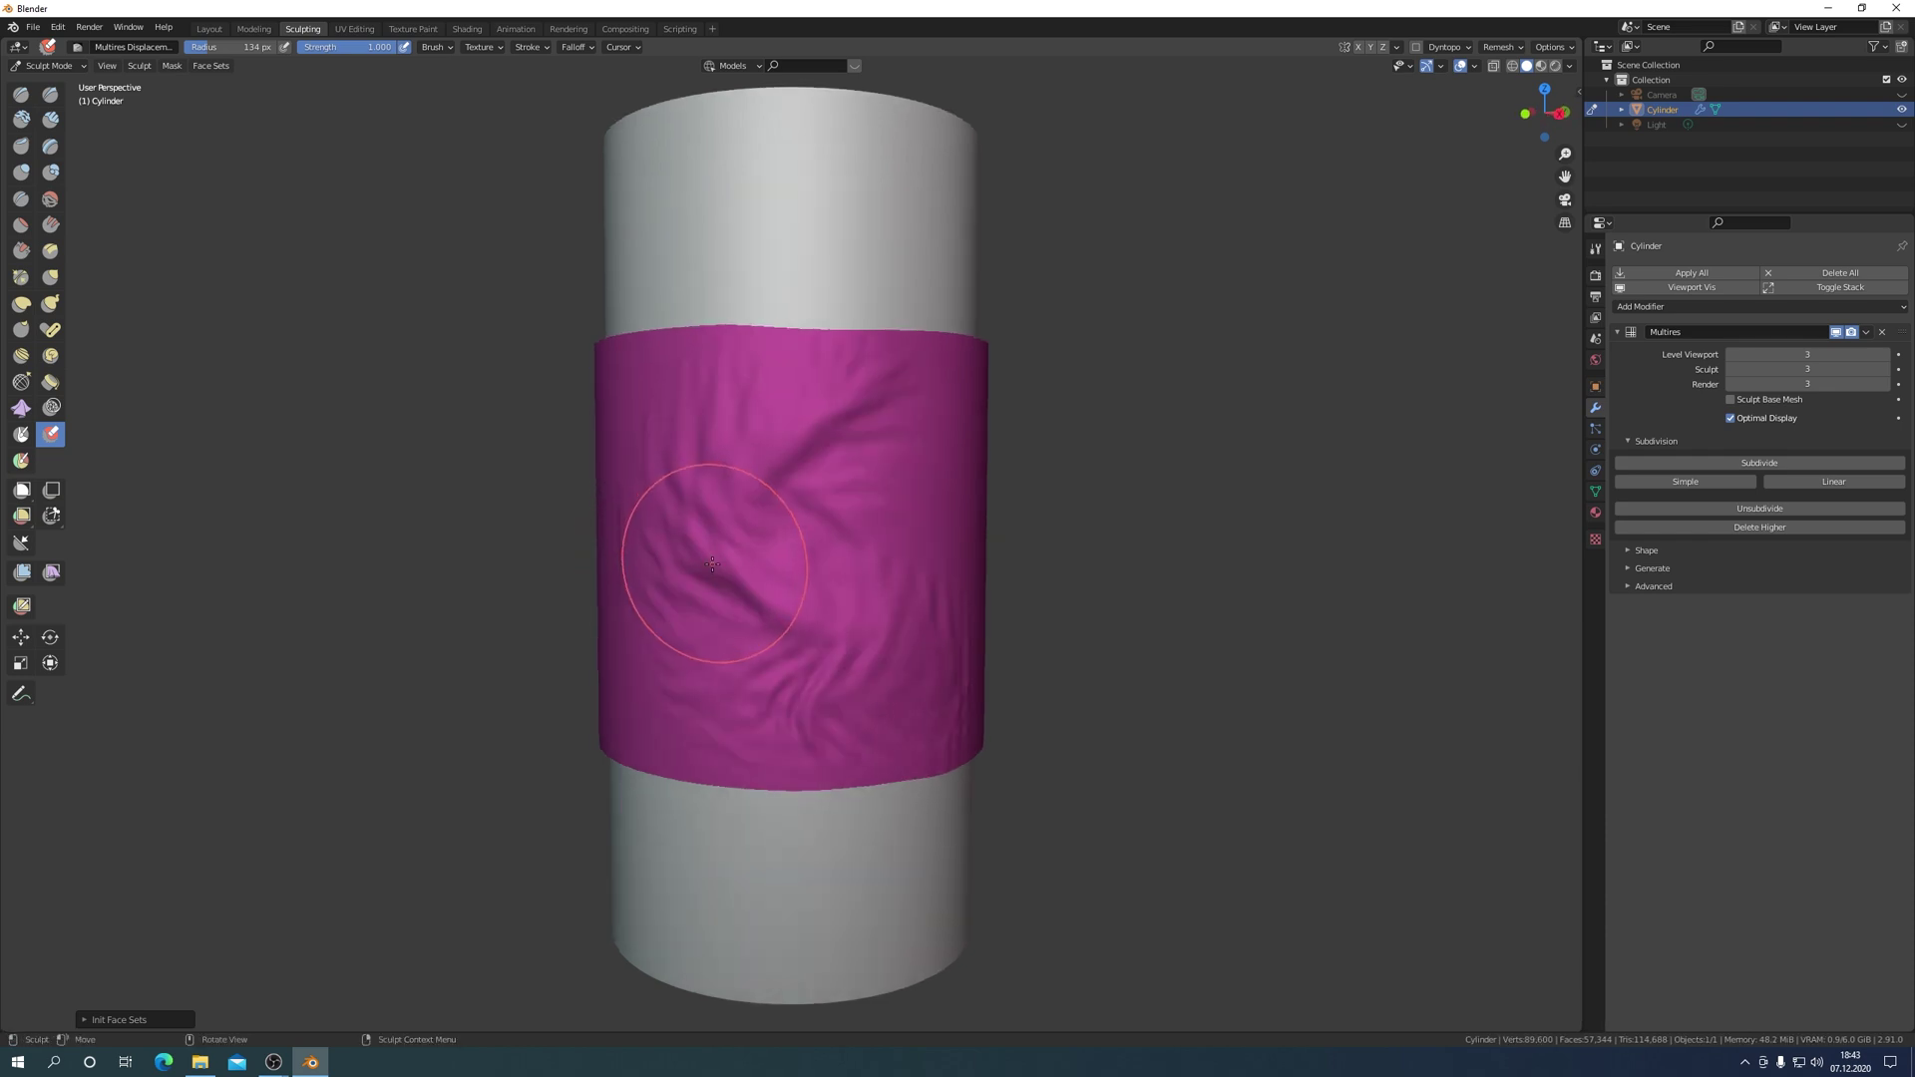
{"action": "left_click_drag", "start_coordinate": [712, 563], "coordinate": [671, 414]}
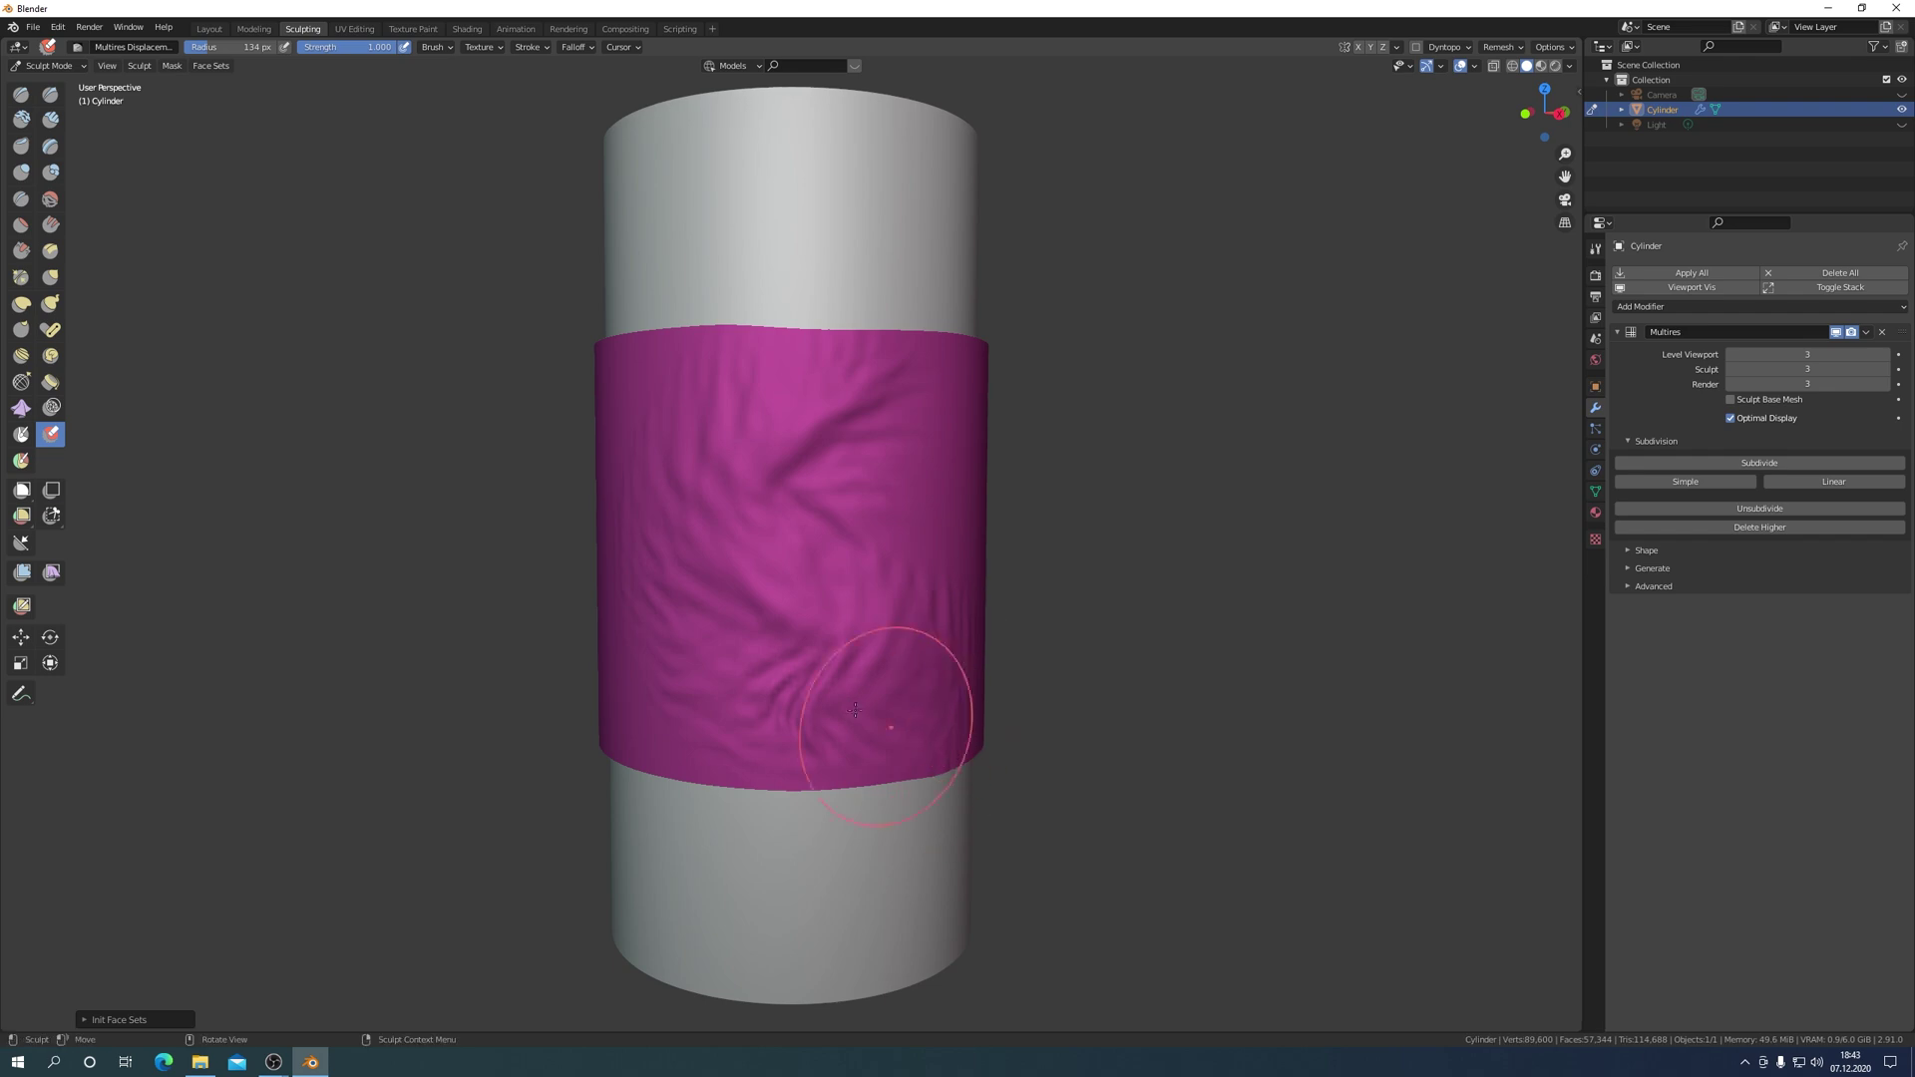
{"action": "middle_click_drag", "start_coordinate": [813, 687], "coordinate": [917, 683]}
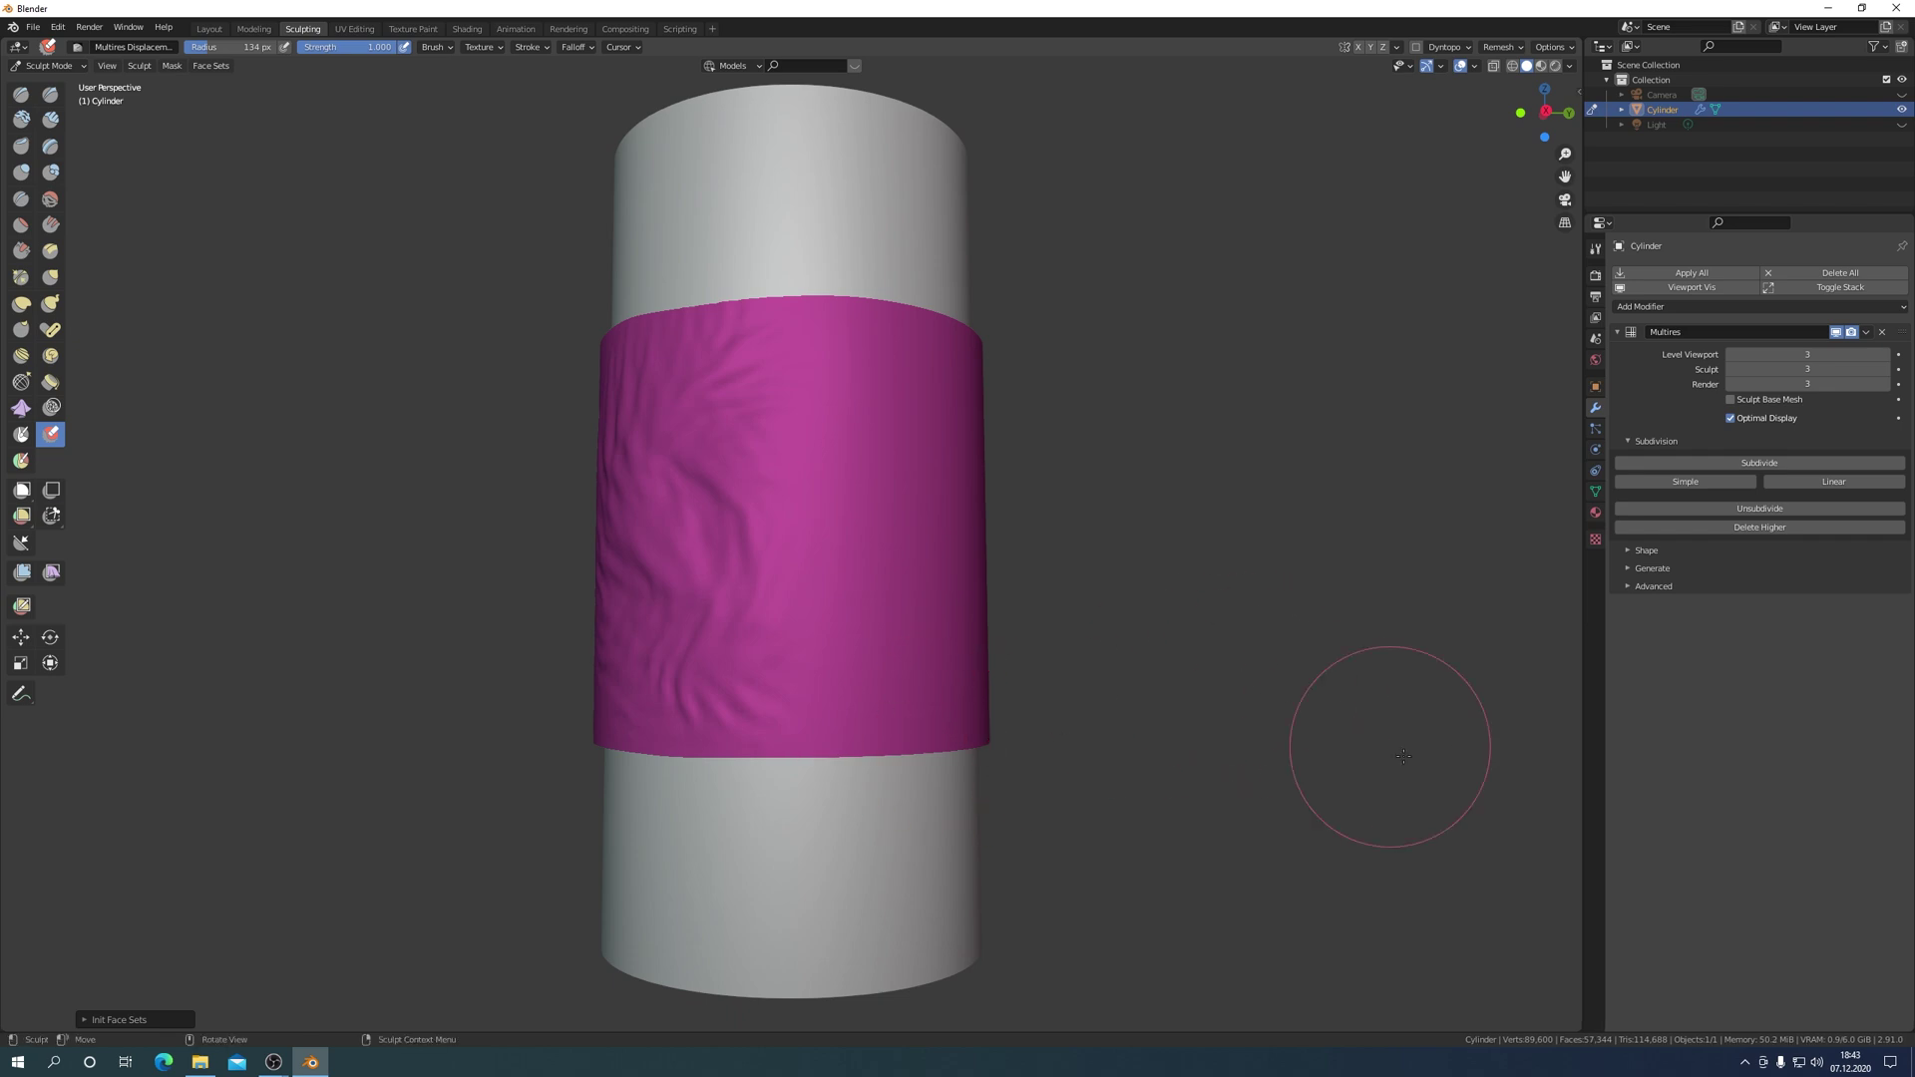
{"action": "left_click", "coordinate": [1596, 248]}
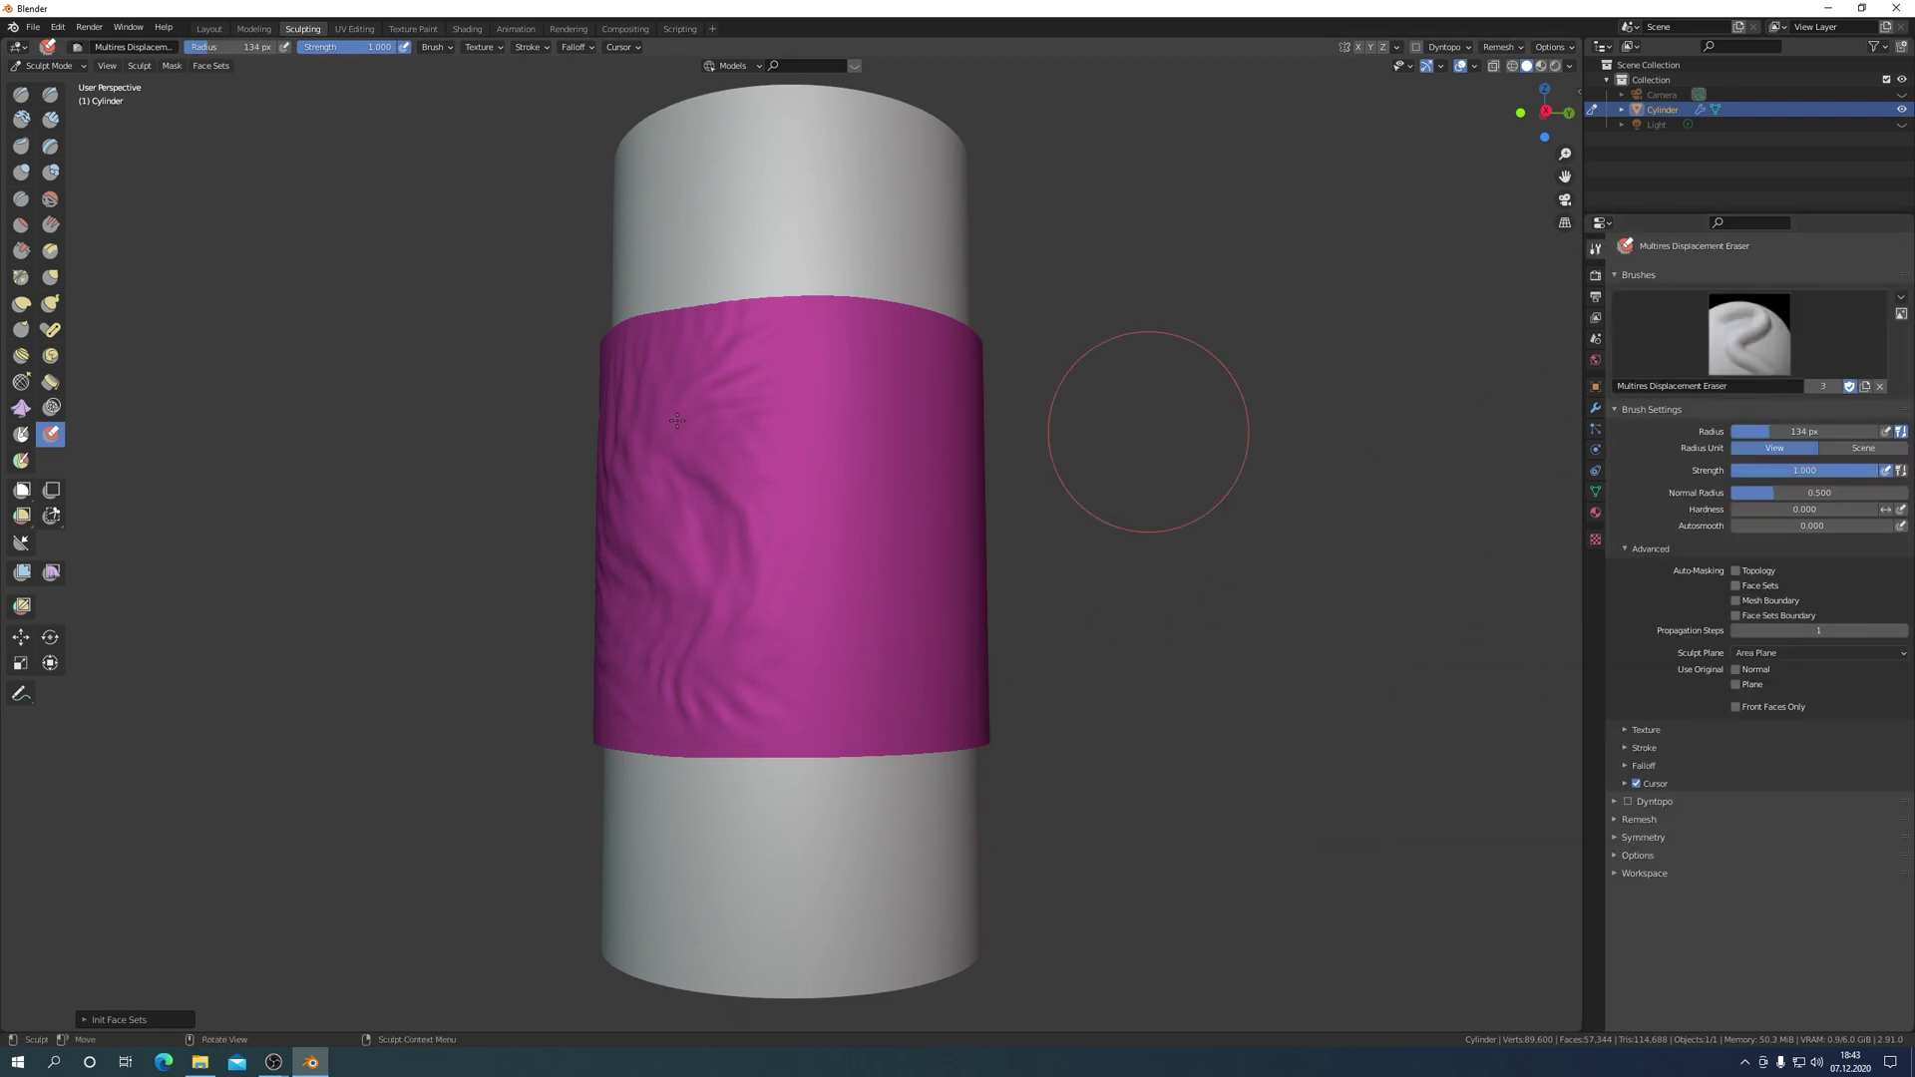
With the Cloth brush, drag new folds into the centre of the magenta band.
{"action": "left_click", "coordinate": [20, 407]}
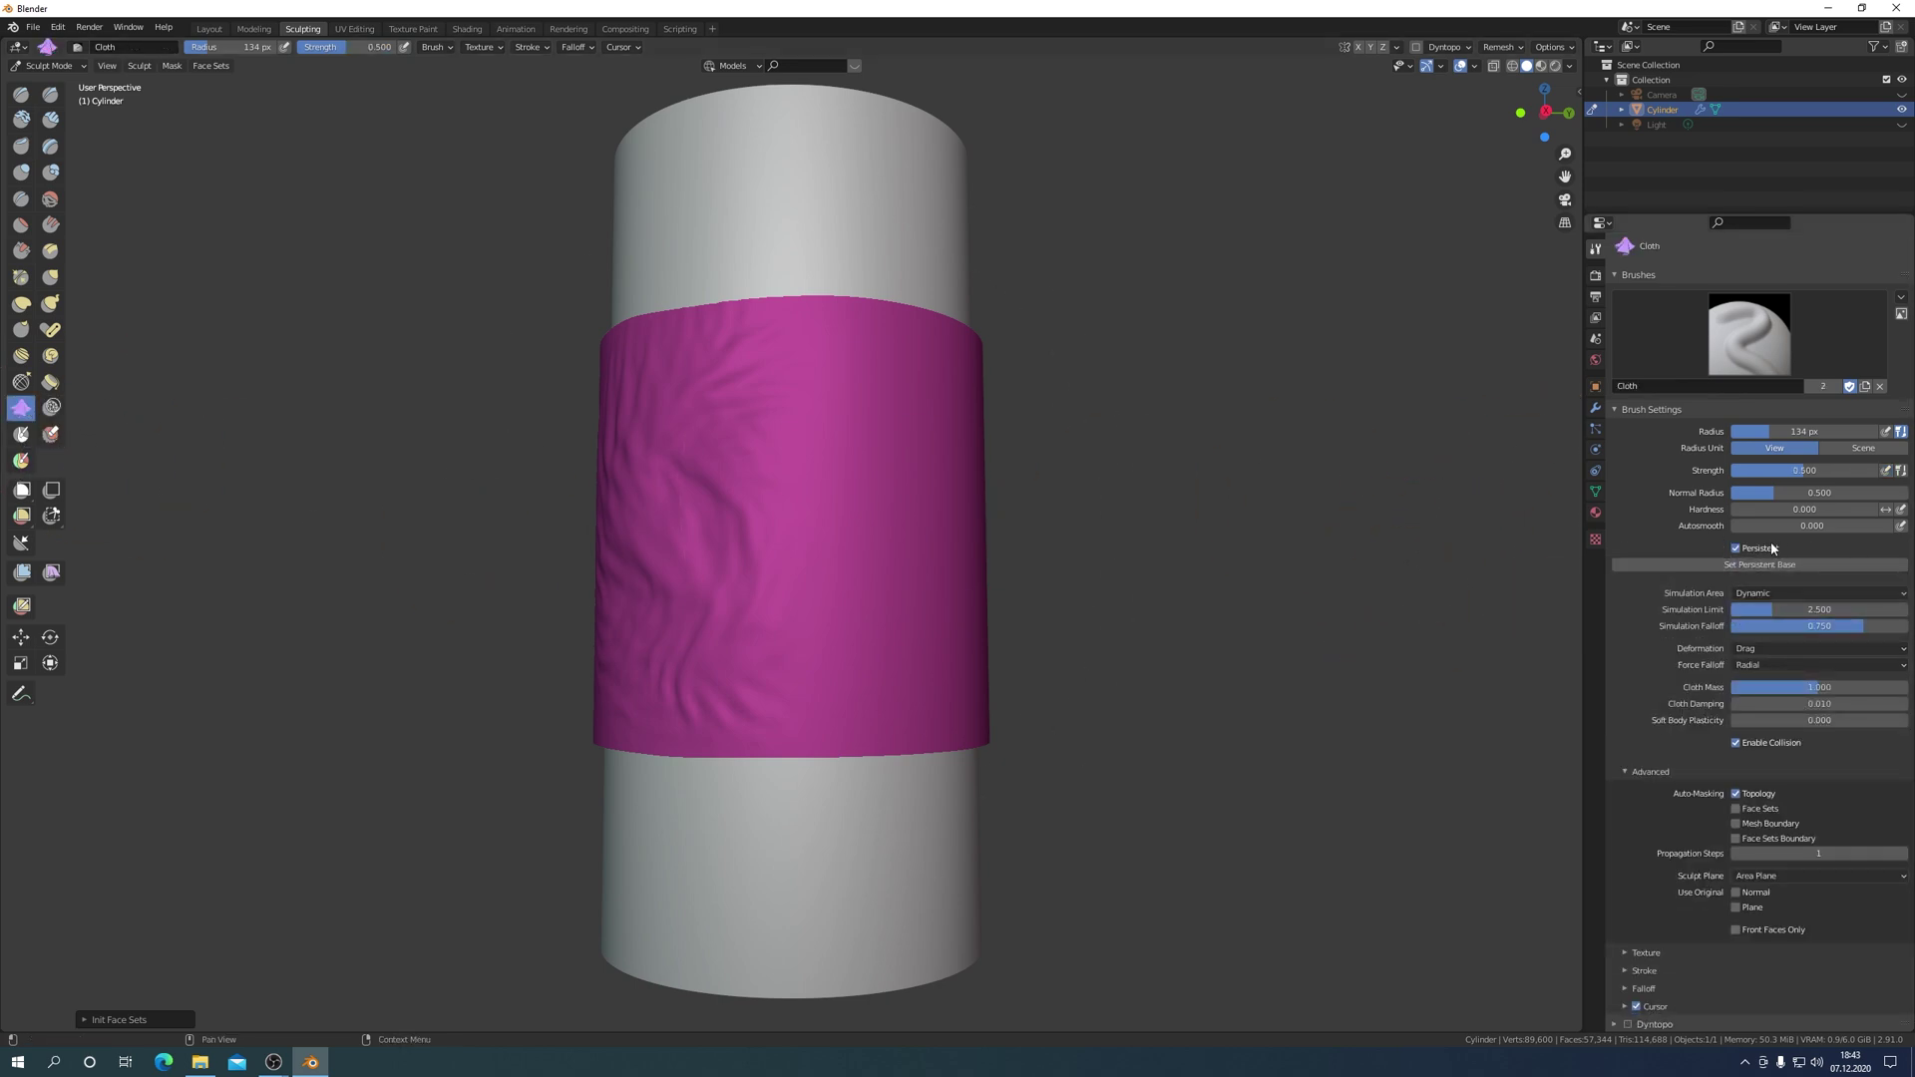
{"action": "left_click_drag", "start_coordinate": [803, 484], "coordinate": [837, 527]}
{"action": "middle_click_drag", "start_coordinate": [837, 527], "coordinate": [873, 552]}
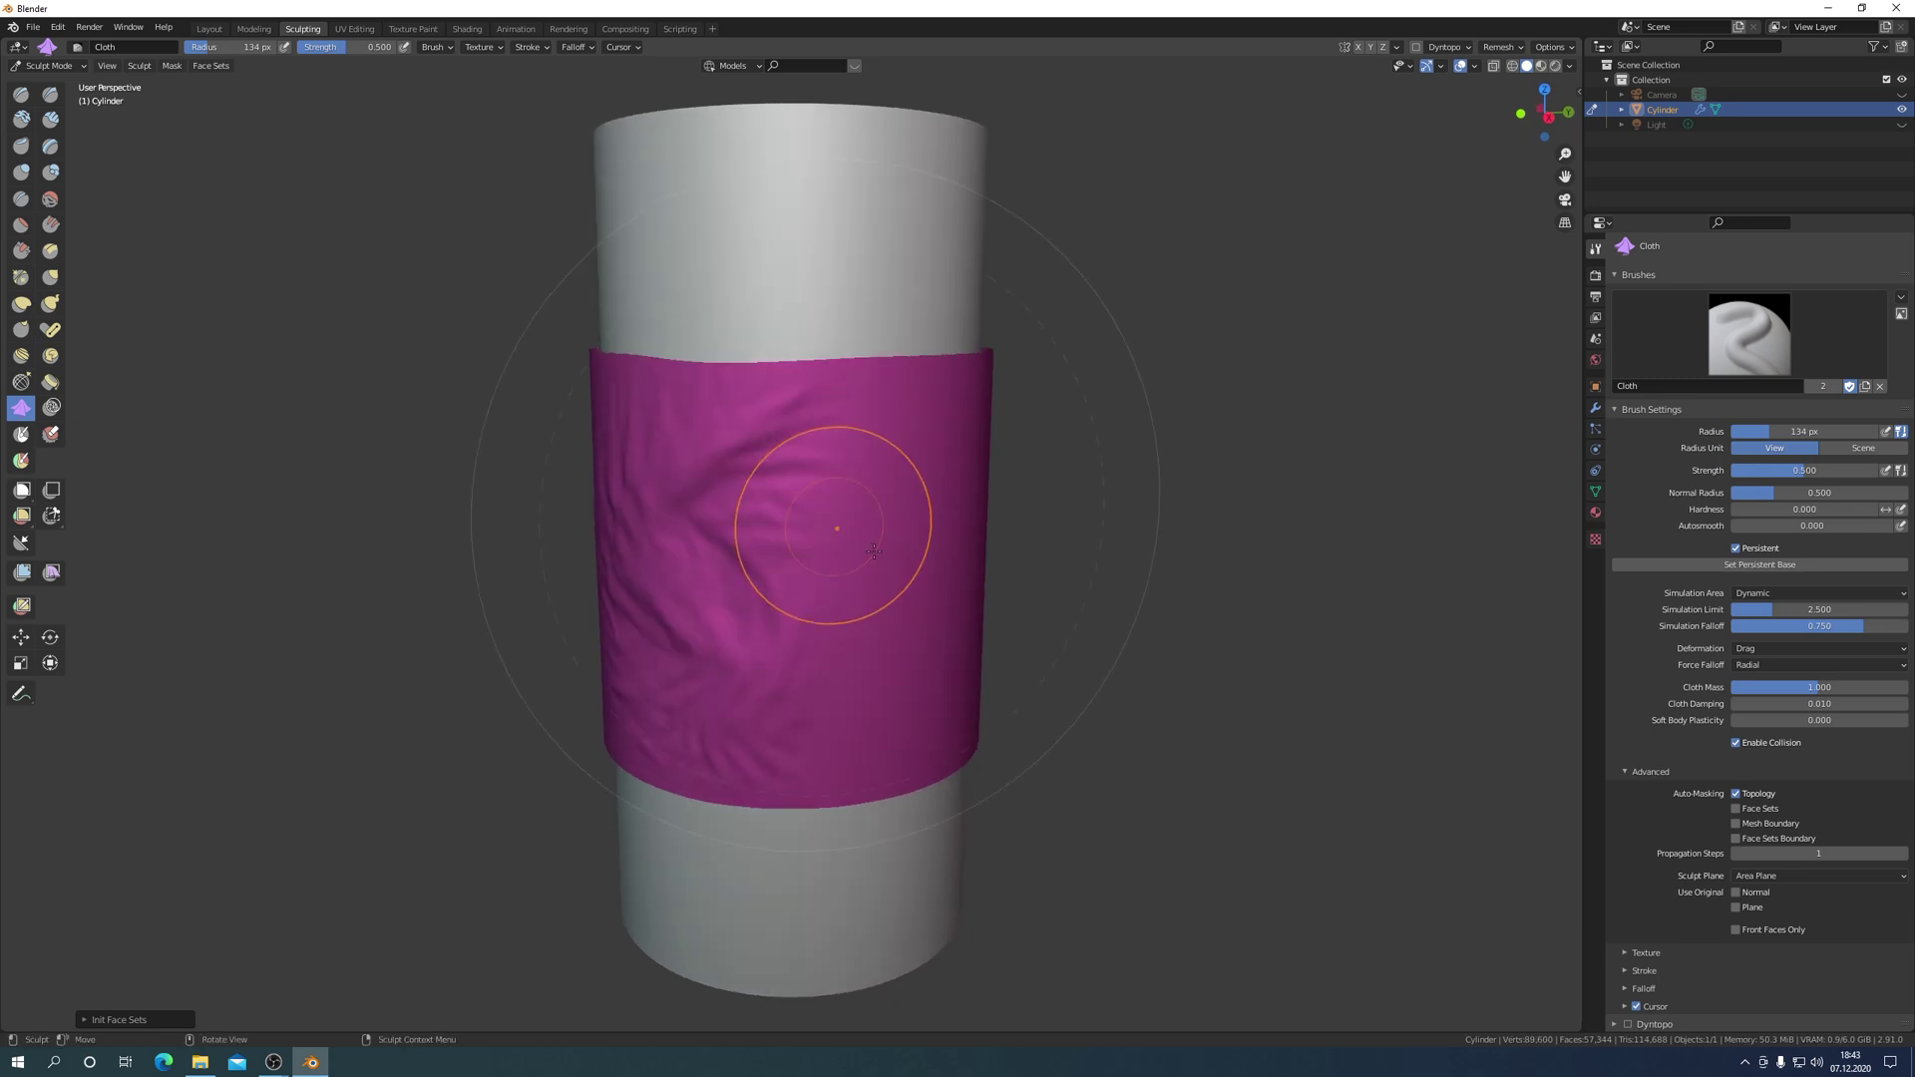
{"action": "left_click_drag", "start_coordinate": [874, 551], "coordinate": [930, 647]}
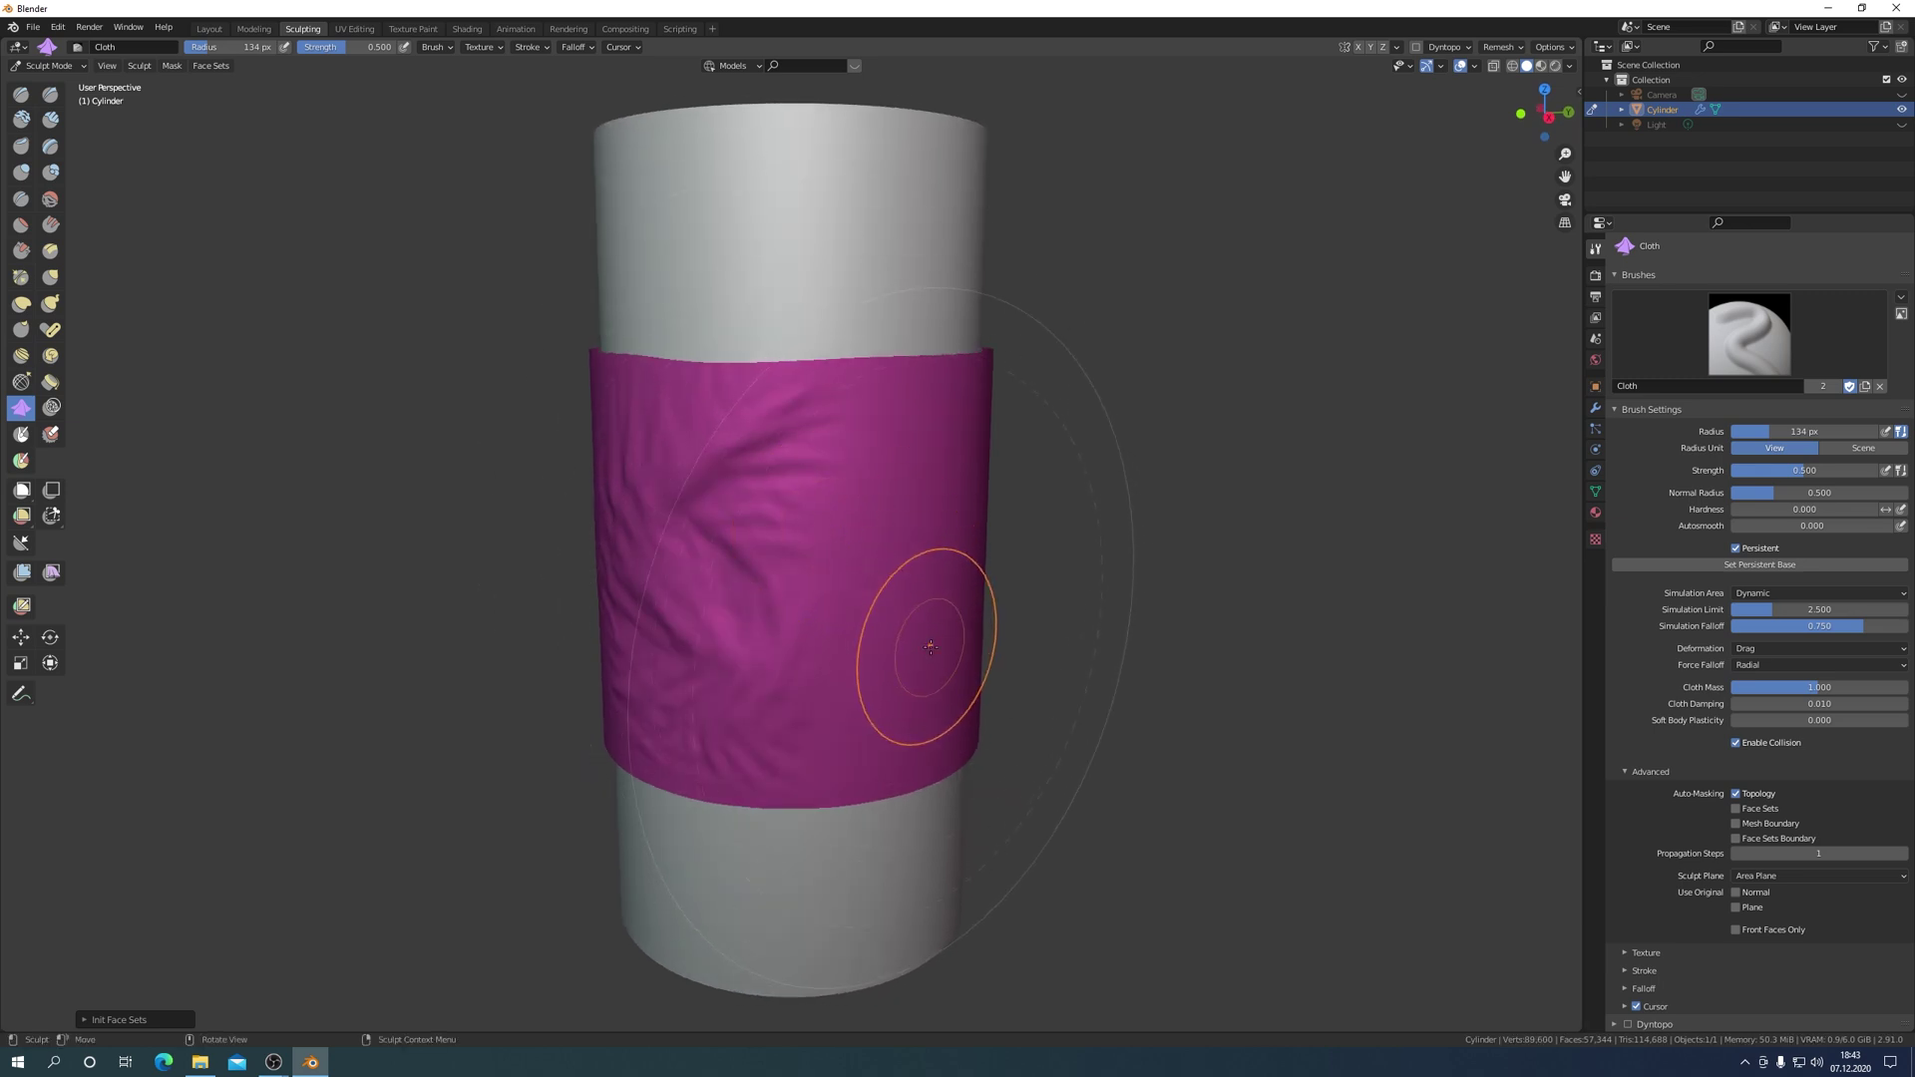
Shrink the brush radius to 51 px, crumple more folds into the band, then inspect it.
{"action": "key", "text": "f"}
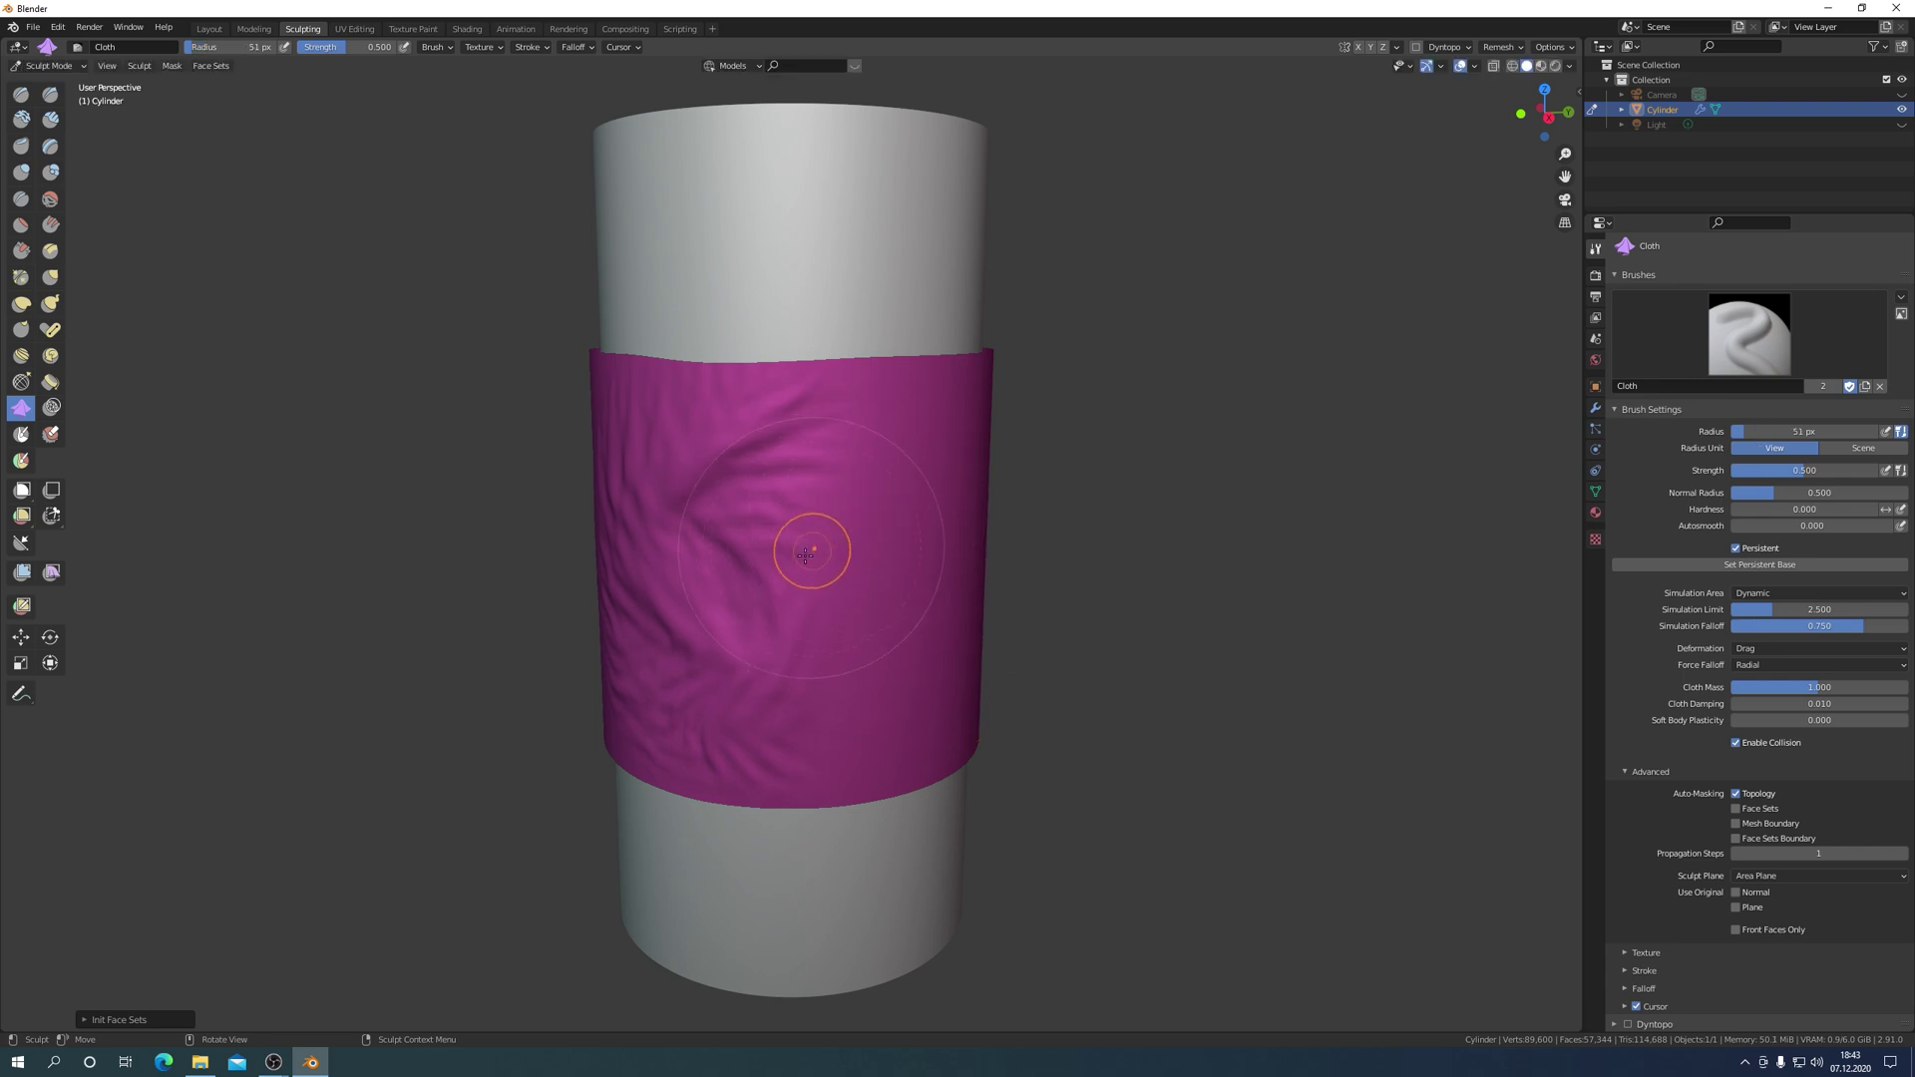
{"action": "mouse_move", "coordinate": [813, 547]}
{"action": "left_mouse_down"}
{"action": "mouse_move", "coordinate": [872, 615]}
{"action": "mouse_move", "coordinate": [865, 658]}
{"action": "mouse_move", "coordinate": [901, 675]}
{"action": "left_mouse_up"}
{"action": "scroll", "coordinate": [1134, 671], "scroll_direction": "down", "scroll_amount": 3}
{"action": "mouse_move", "coordinate": [1134, 671]}
{"action": "middle_mouse_down"}
{"action": "mouse_move", "coordinate": [1203, 635]}
{"action": "mouse_move", "coordinate": [1104, 684]}
{"action": "mouse_move", "coordinate": [1172, 654]}
{"action": "middle_mouse_up"}
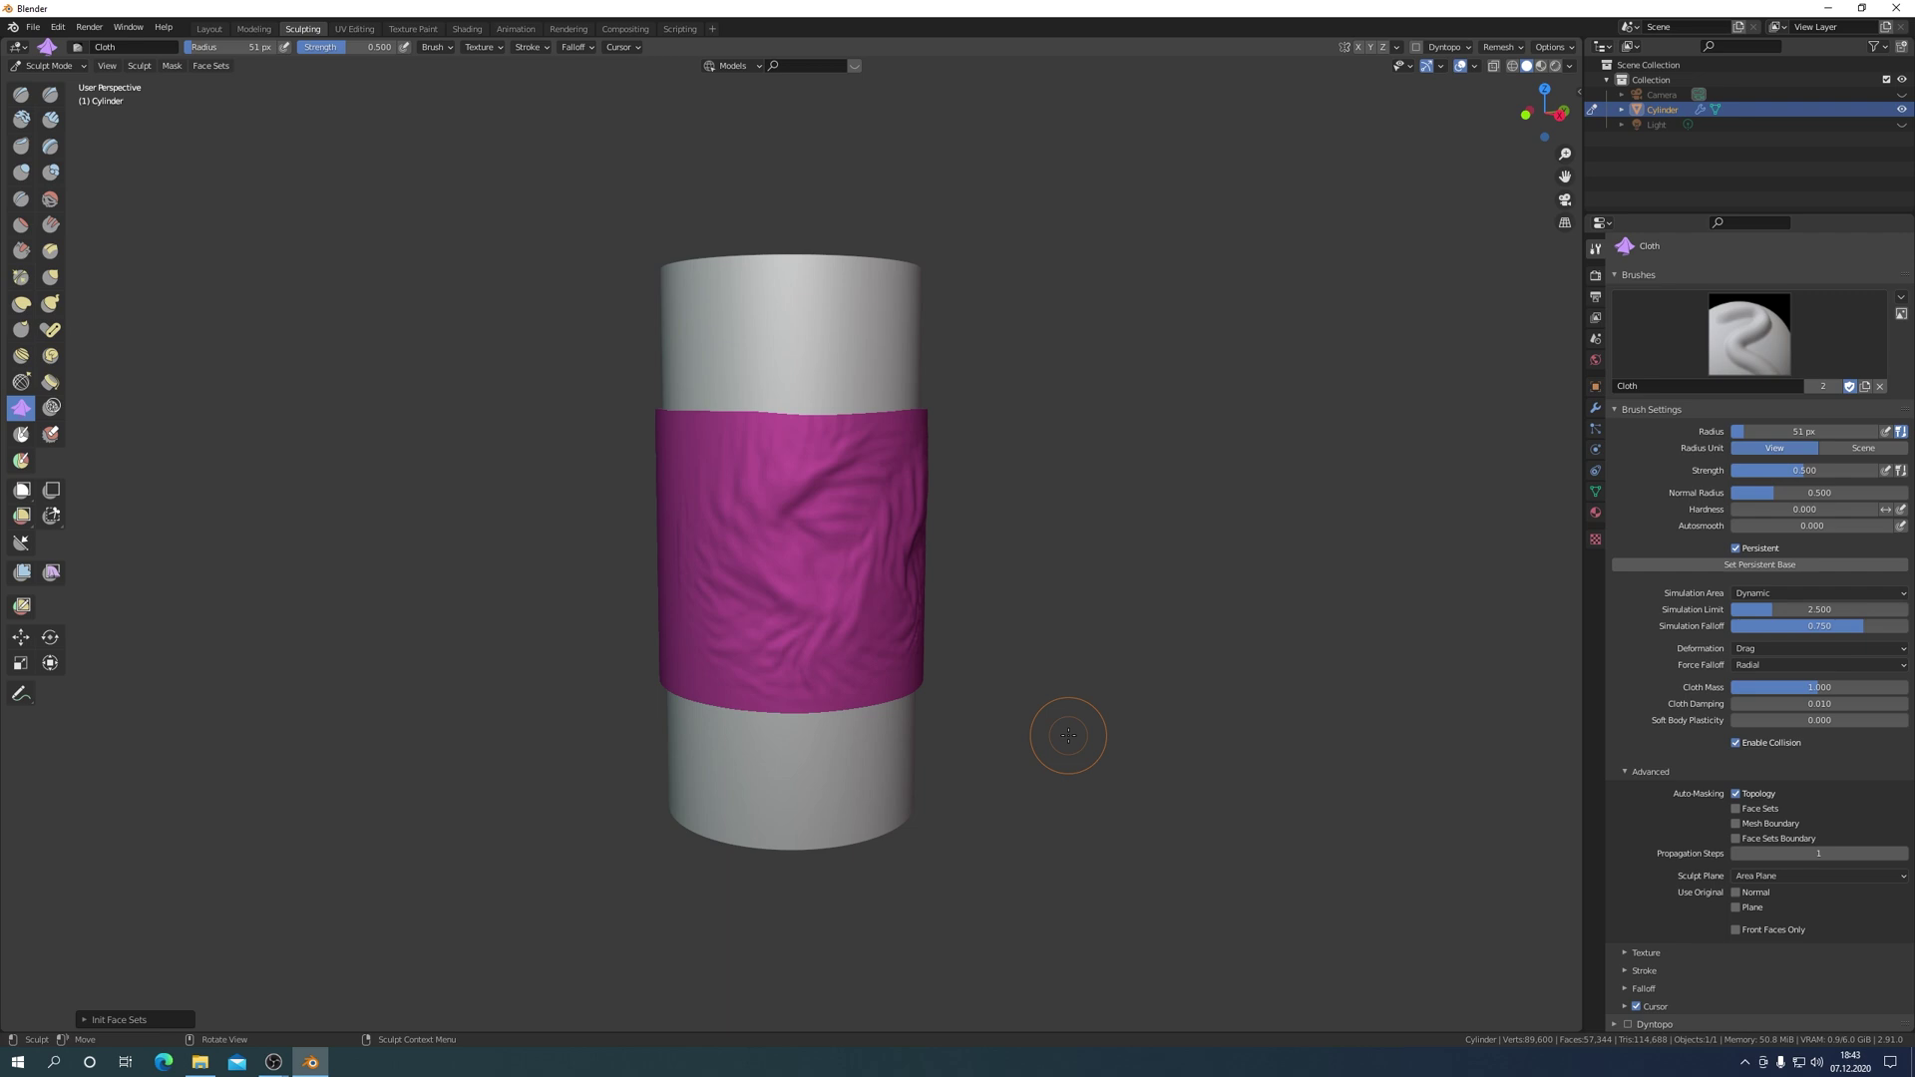
{"action": "mouse_move", "coordinate": [1071, 409]}
{"action": "middle_mouse_down"}
{"action": "mouse_move", "coordinate": [1083, 542]}
{"action": "mouse_move", "coordinate": [1081, 440]}
{"action": "middle_mouse_up"}
{"action": "scroll", "coordinate": [1069, 445], "scroll_direction": "up", "scroll_amount": 3}
{"action": "scroll", "coordinate": [1087, 448], "scroll_direction": "down", "scroll_amount": 2}
{"action": "scroll", "coordinate": [1097, 444], "scroll_direction": "down", "scroll_amount": 2}
{"action": "scroll", "coordinate": [1081, 440], "scroll_direction": "up", "scroll_amount": 1}
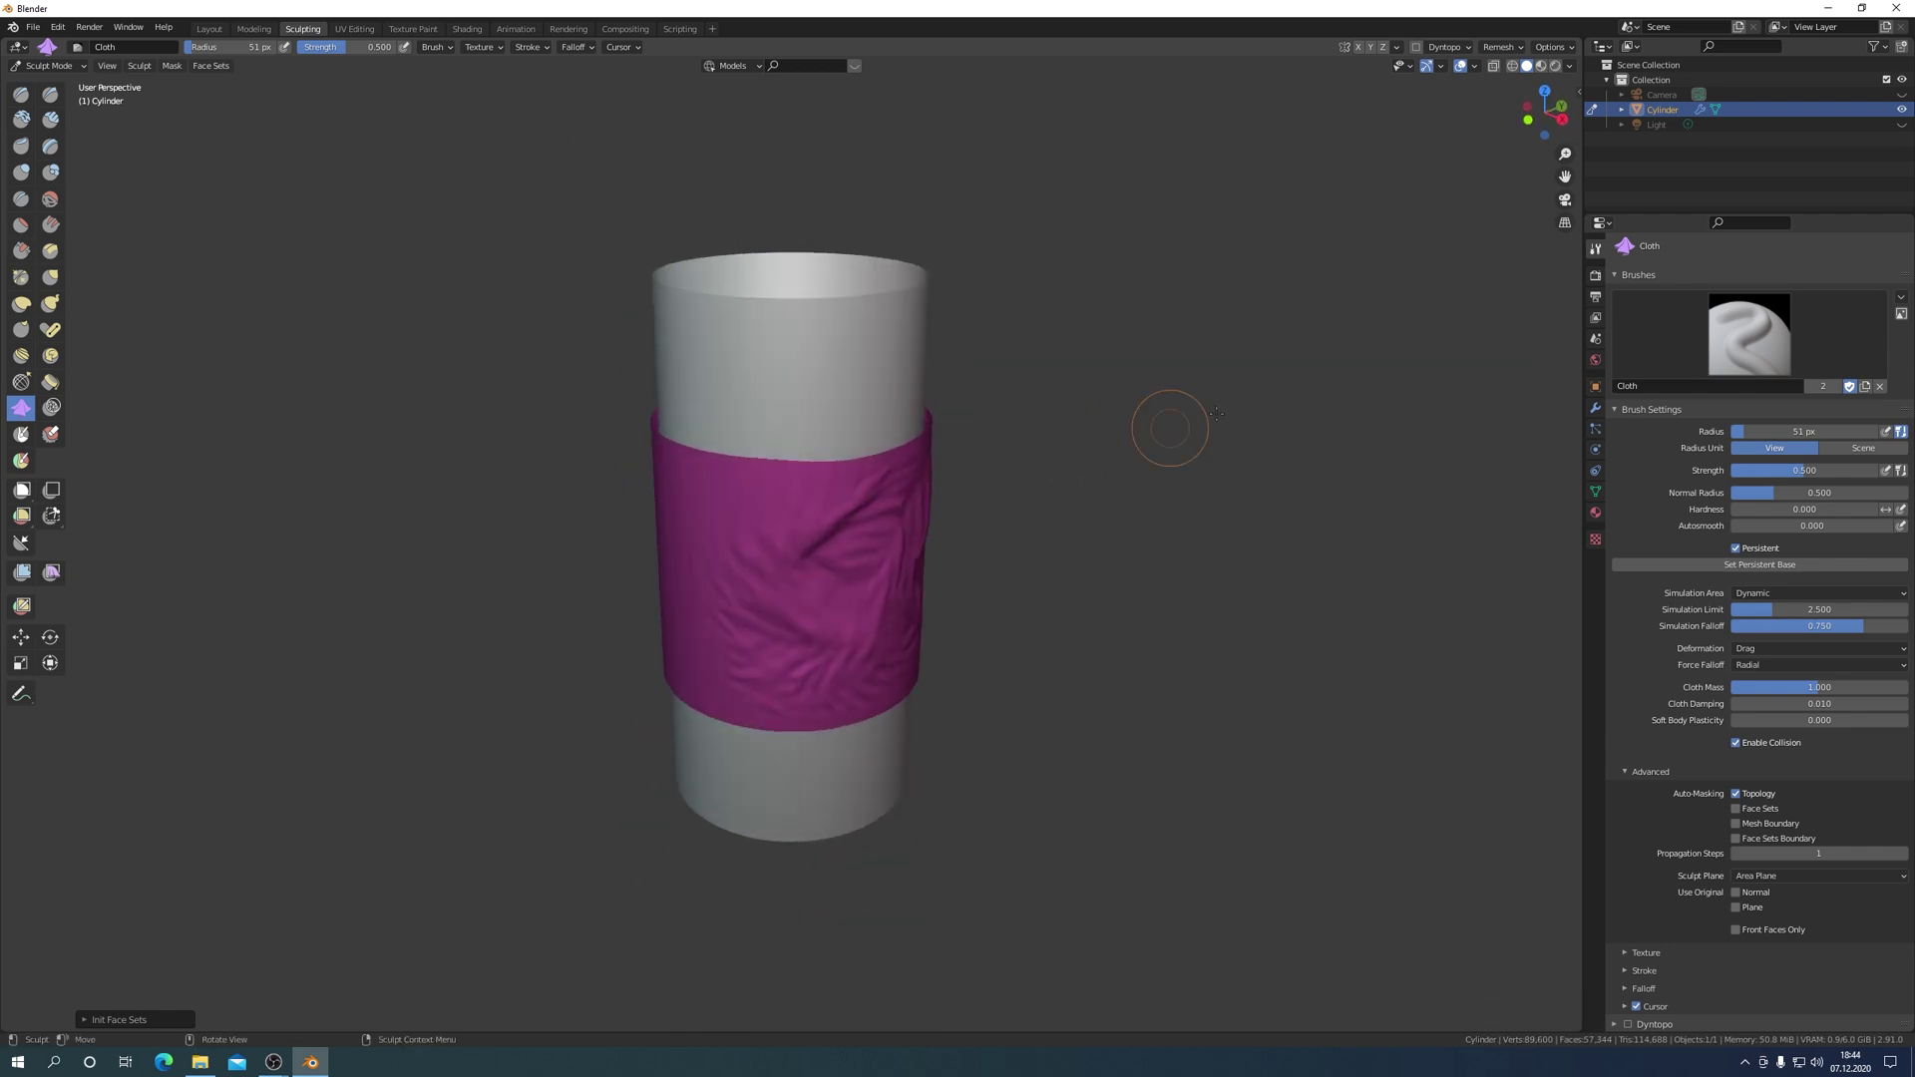
Hide the original Cylinder and add a new cylinder mesh.
{"action": "left_click", "coordinate": [1902, 110]}
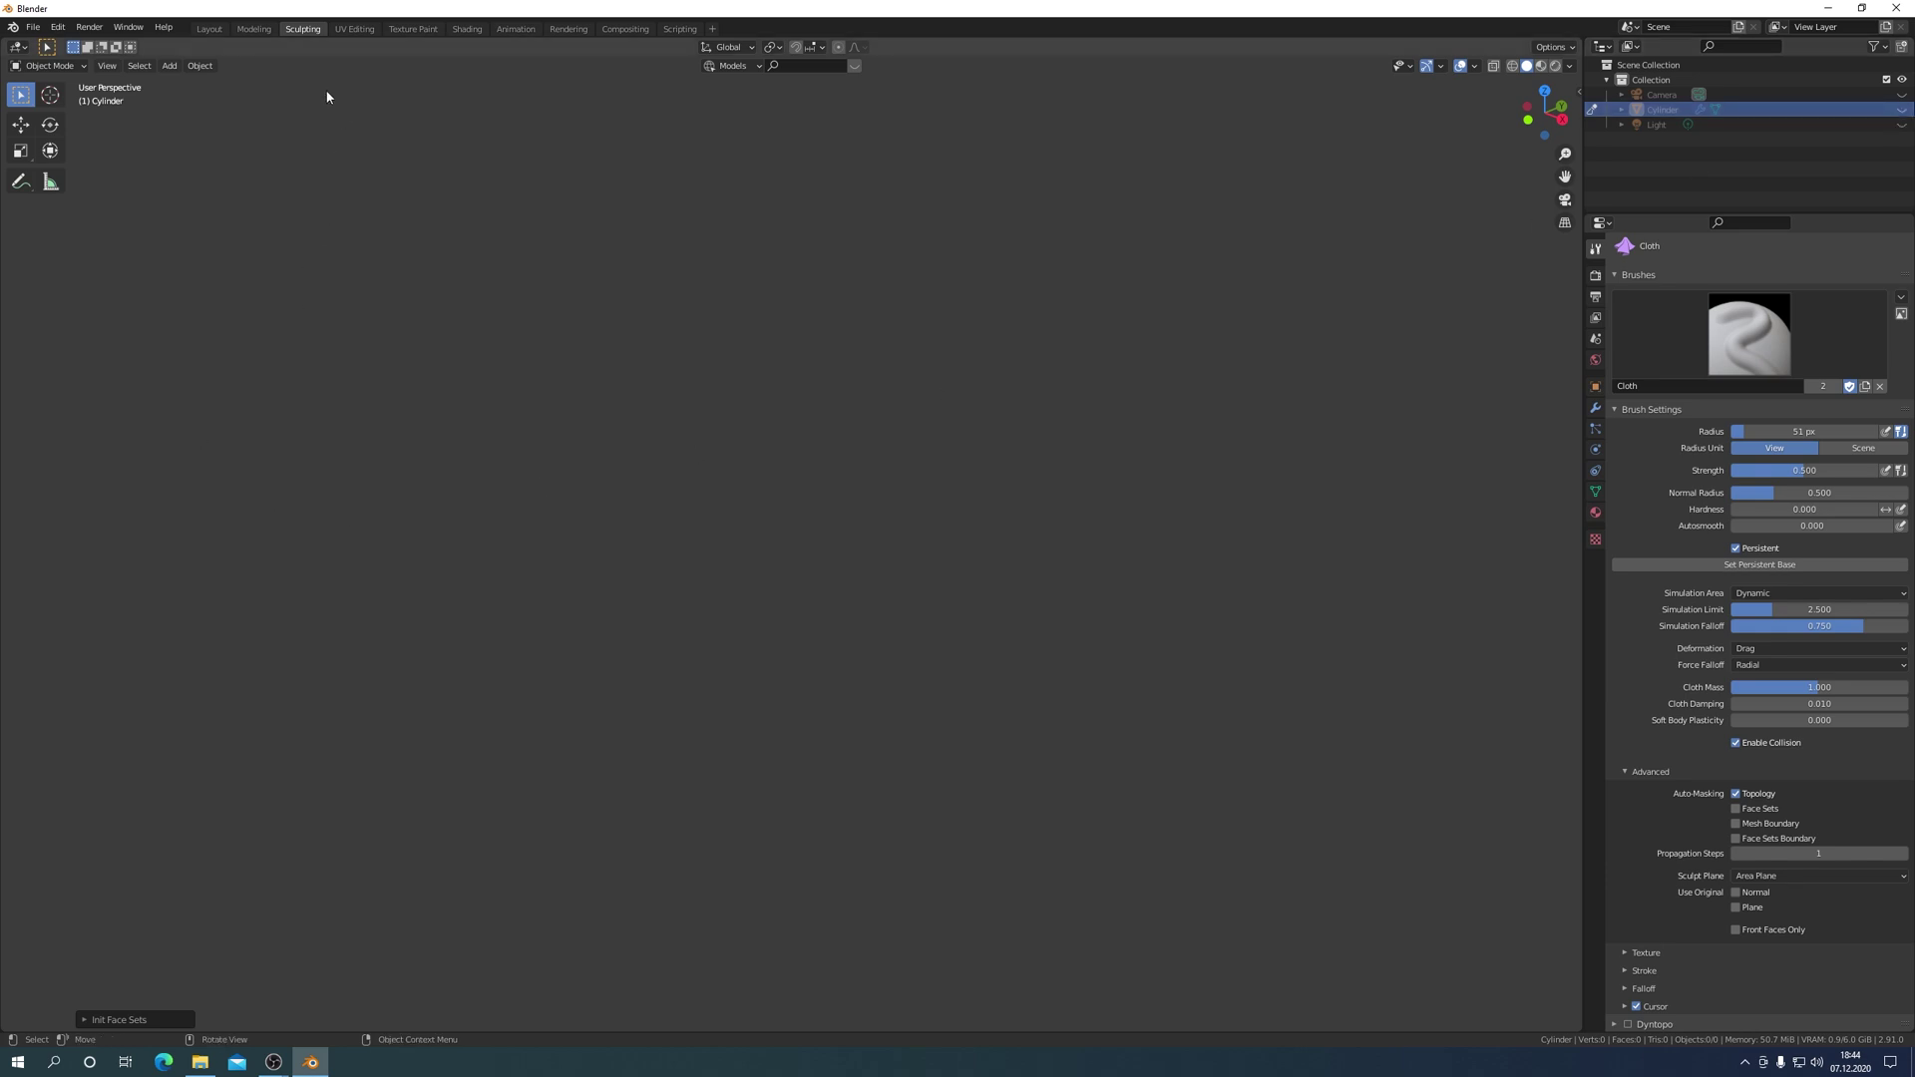
{"action": "left_click", "coordinate": [176, 66]}
{"action": "mouse_move", "coordinate": [189, 82]}
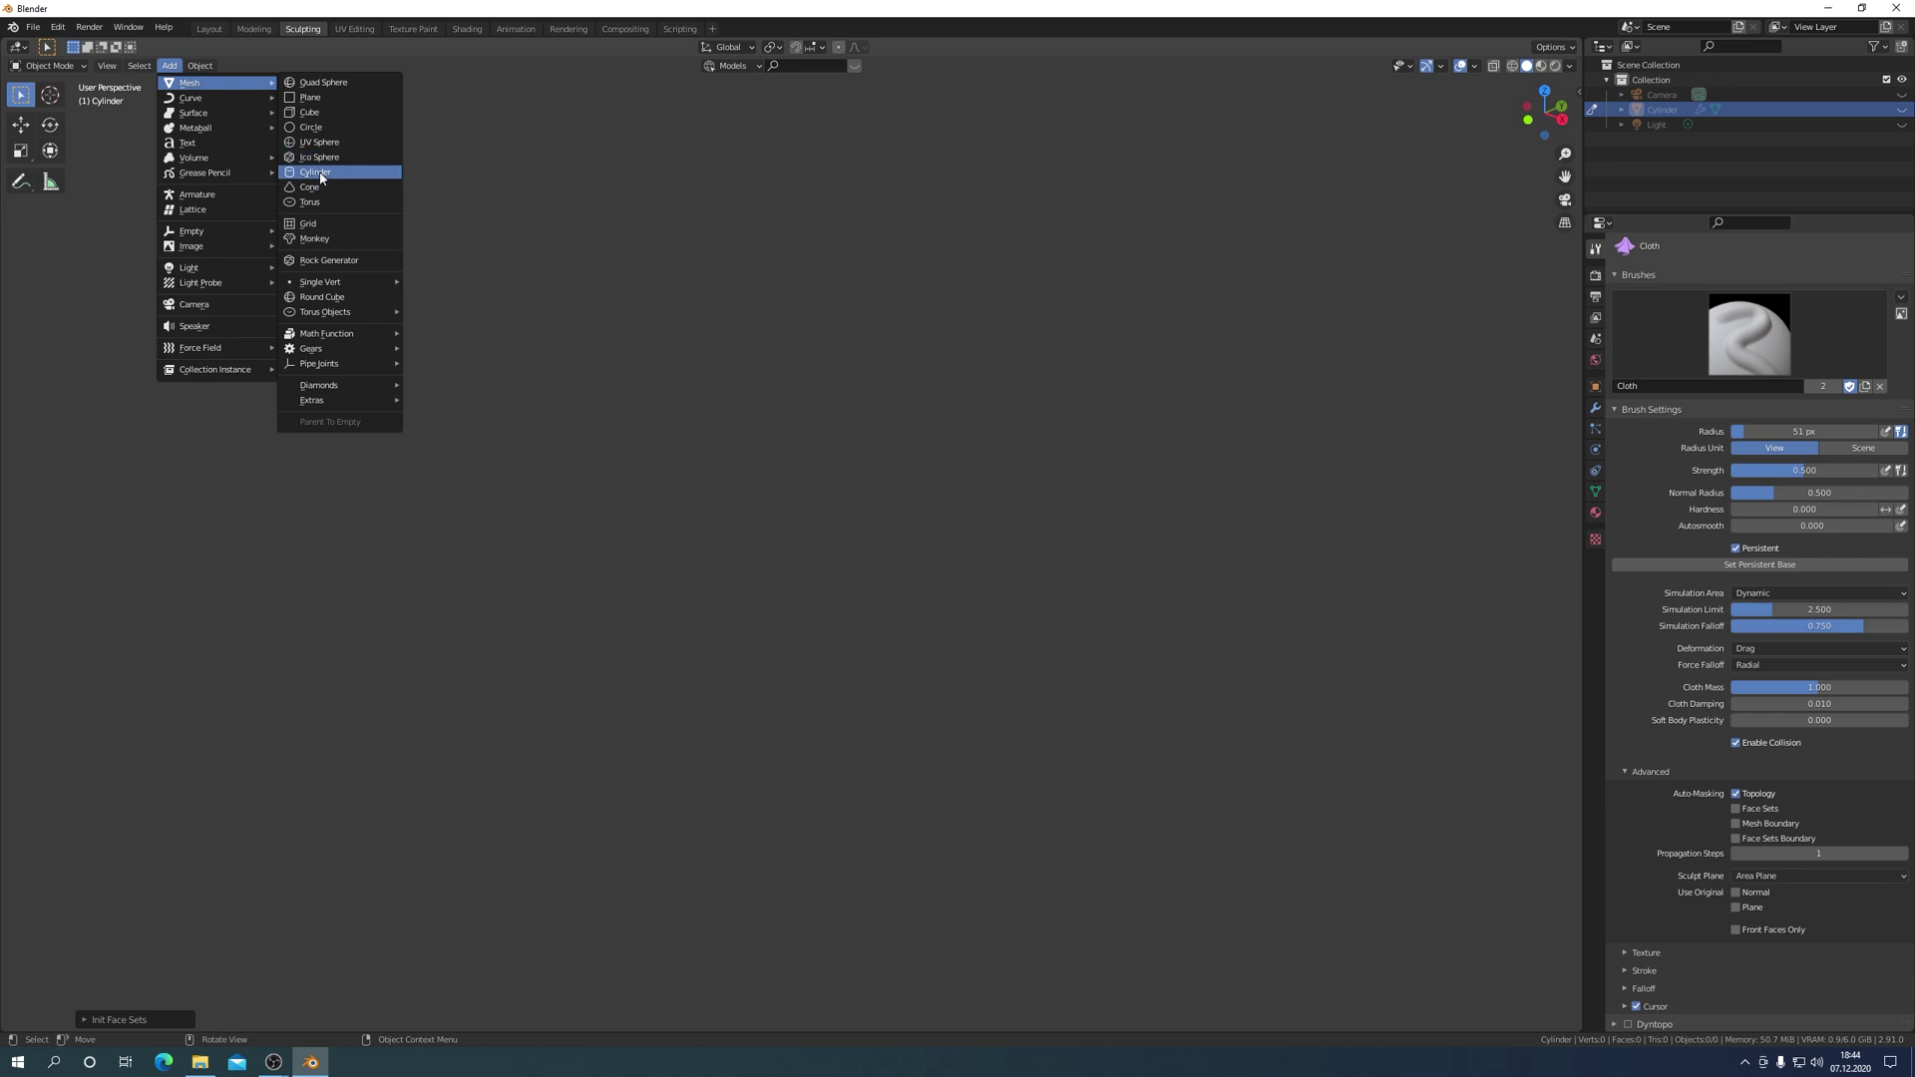
{"action": "left_click", "coordinate": [317, 172]}
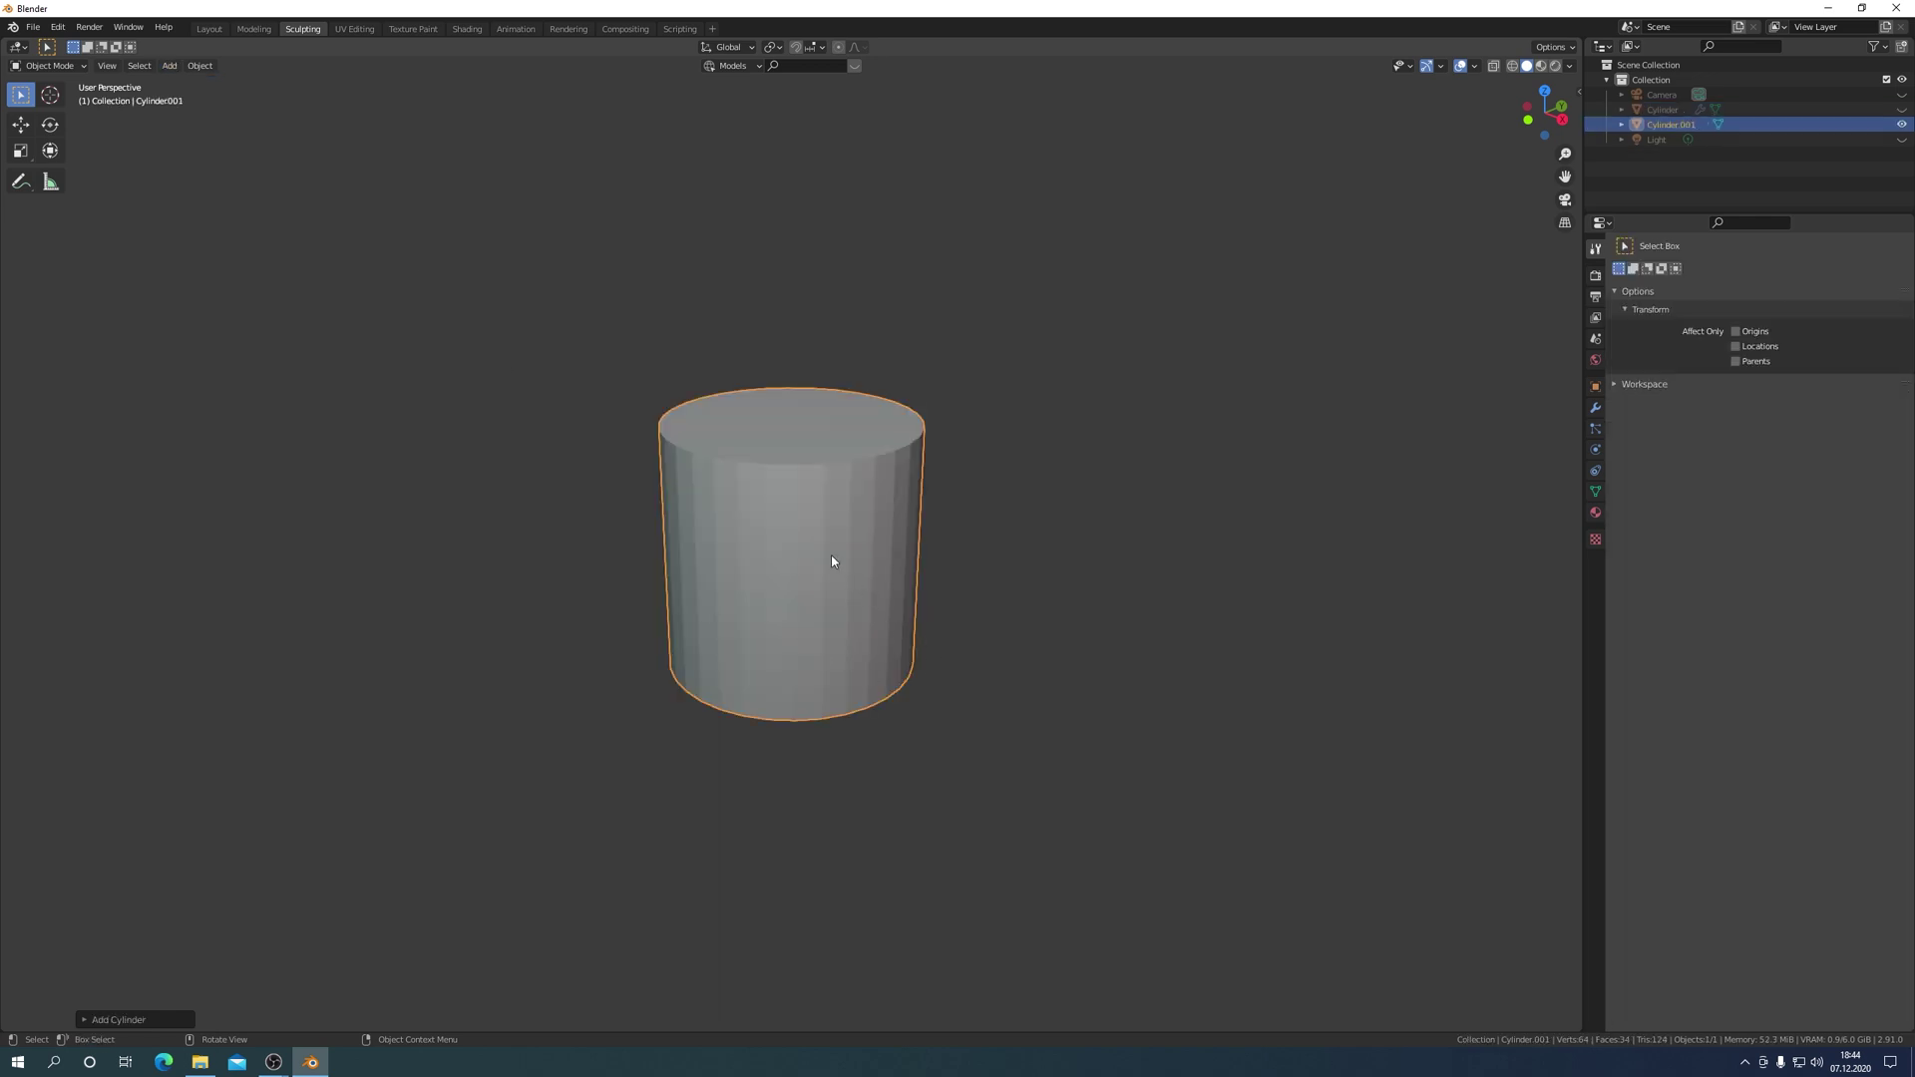
In Edit Mode, delete the new cylinder's top and bottom faces.
{"action": "key", "text": "ctrl+Tab"}
{"action": "left_click", "coordinate": [837, 465]}
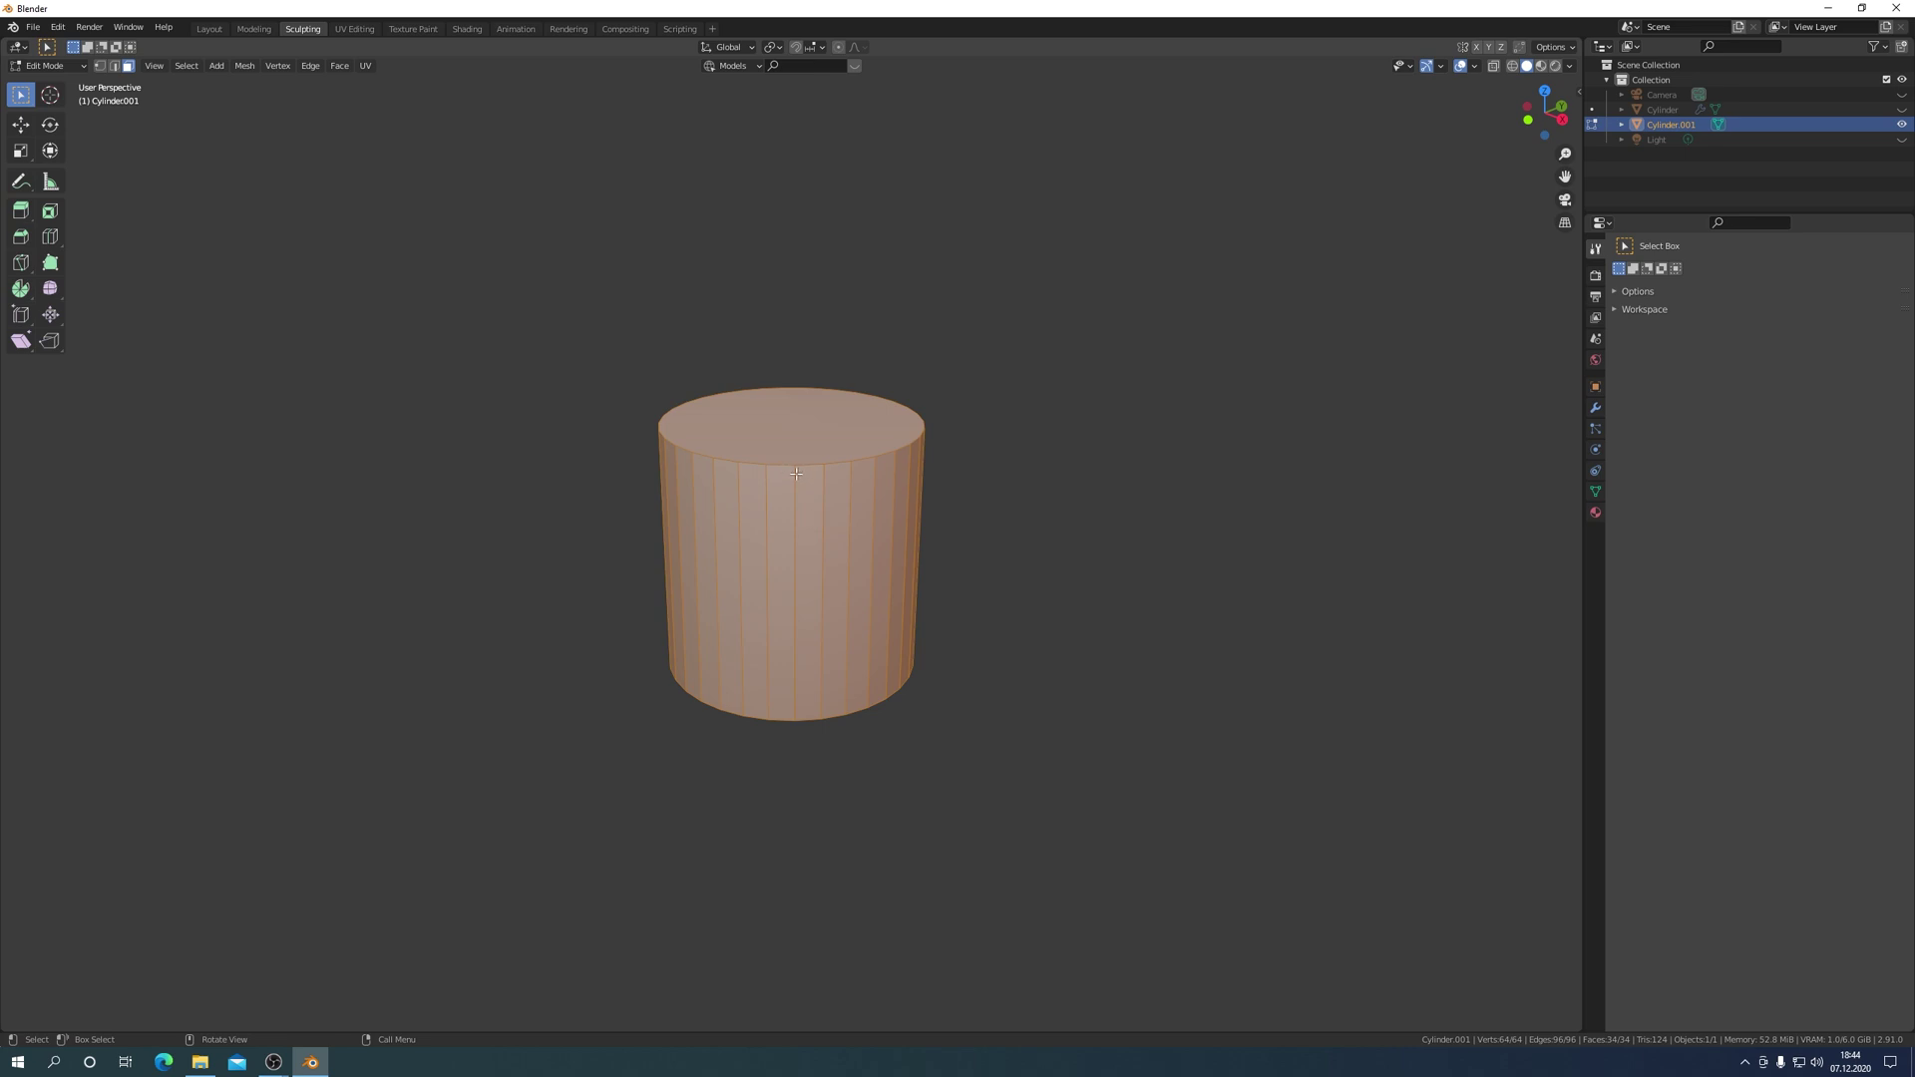
{"action": "left_click", "coordinate": [794, 429]}
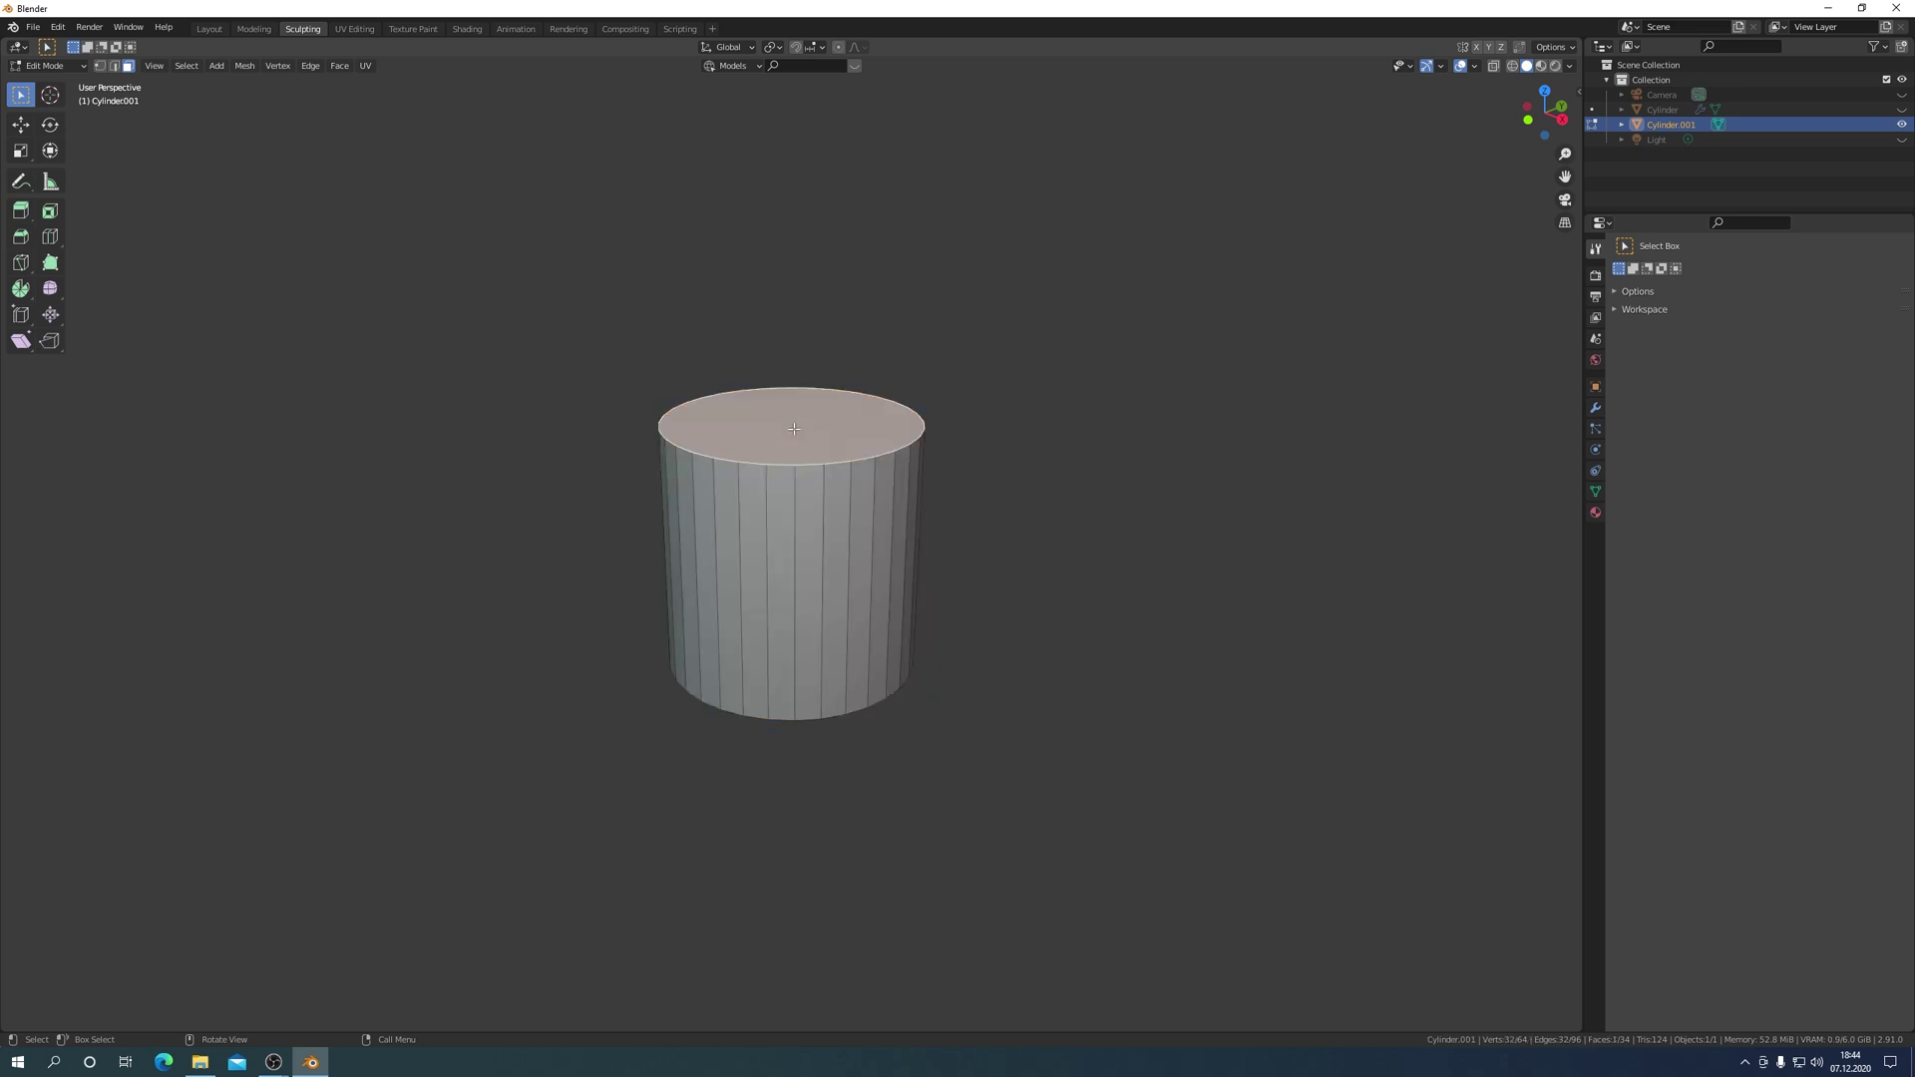
{"action": "middle_click_drag", "start_coordinate": [794, 429], "coordinate": [798, 359]}
{"action": "left_click", "coordinate": [793, 648], "text": "shift"}
{"action": "key", "text": "x"}
{"action": "left_click", "coordinate": [990, 666]}
{"action": "middle_click_drag", "start_coordinate": [989, 666], "coordinate": [988, 709]}
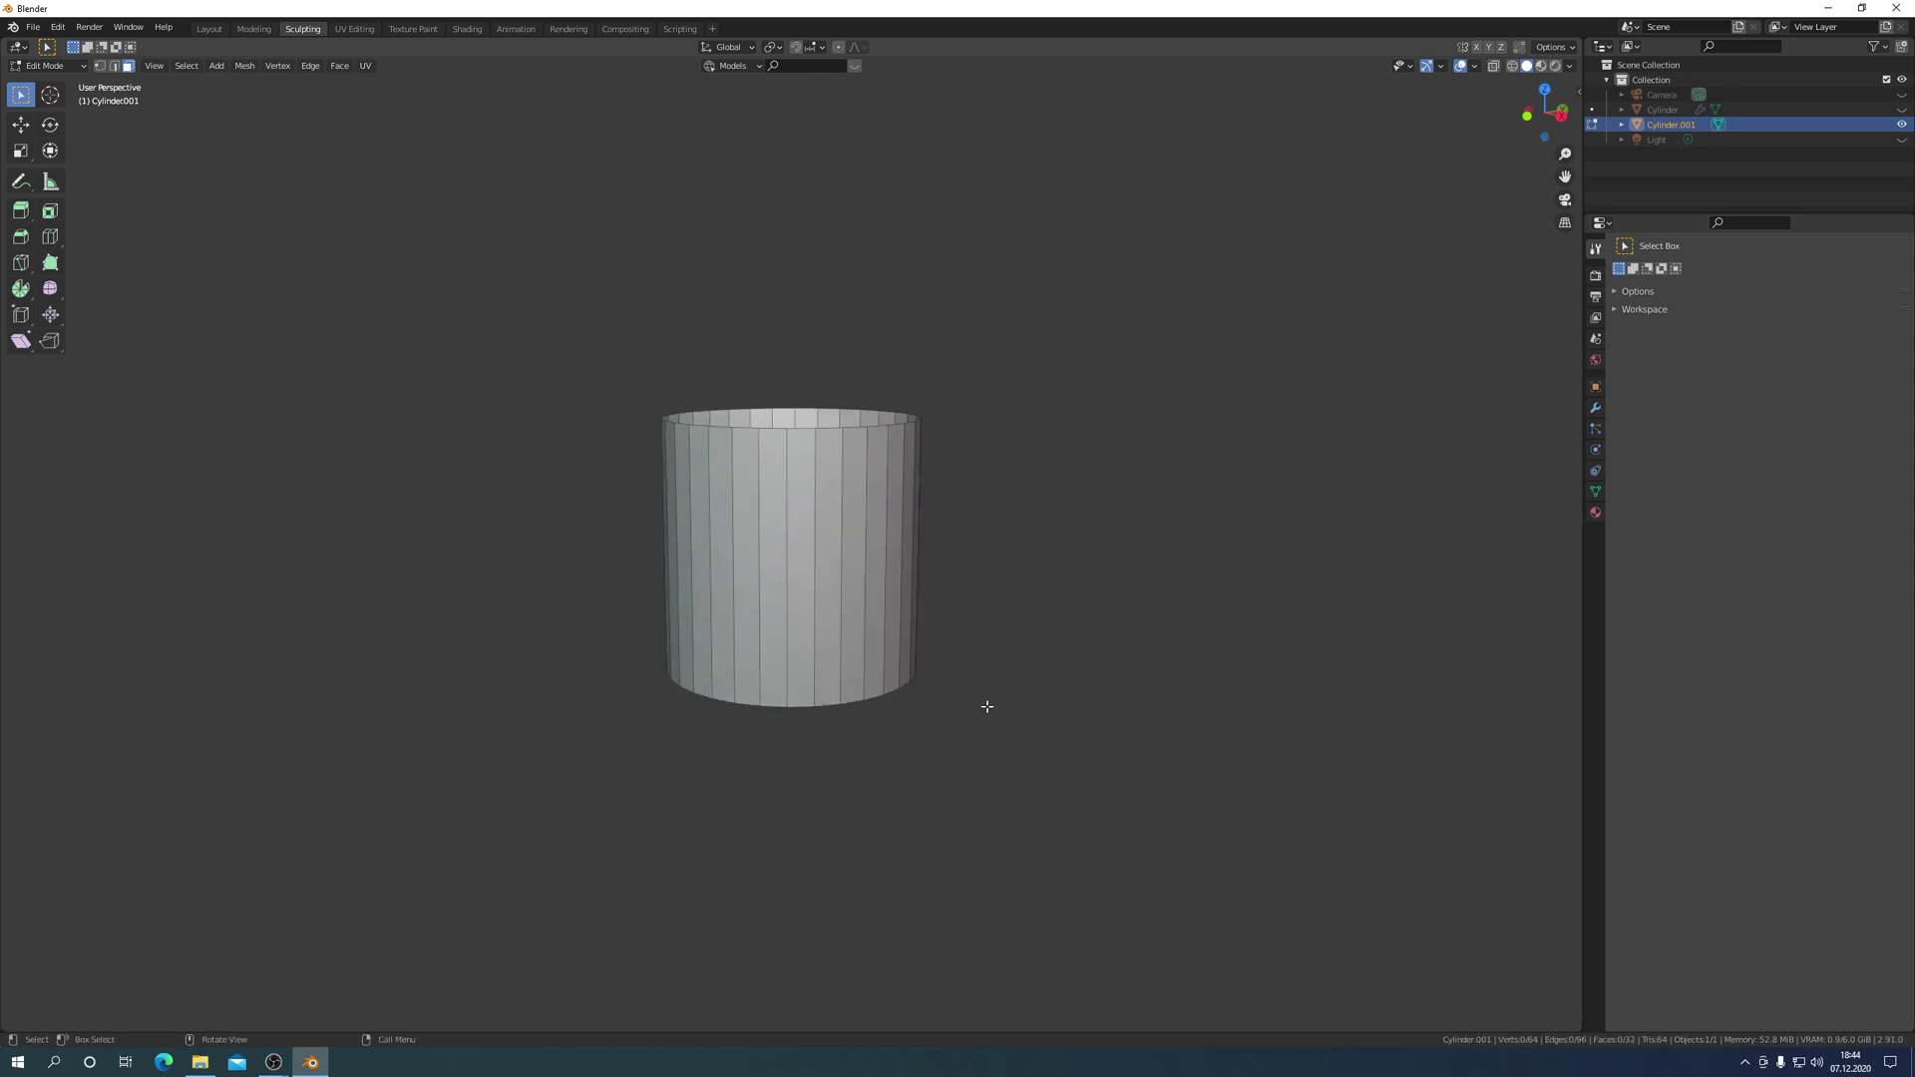
Add many horizontal edge loops, stretch the cylinder taller along Z, and return to Object Mode.
{"action": "key", "text": "ctrl+r"}
{"action": "scroll", "coordinate": [854, 599], "scroll_direction": "up", "scroll_amount": 15}
{"action": "left_click", "coordinate": [854, 642]}
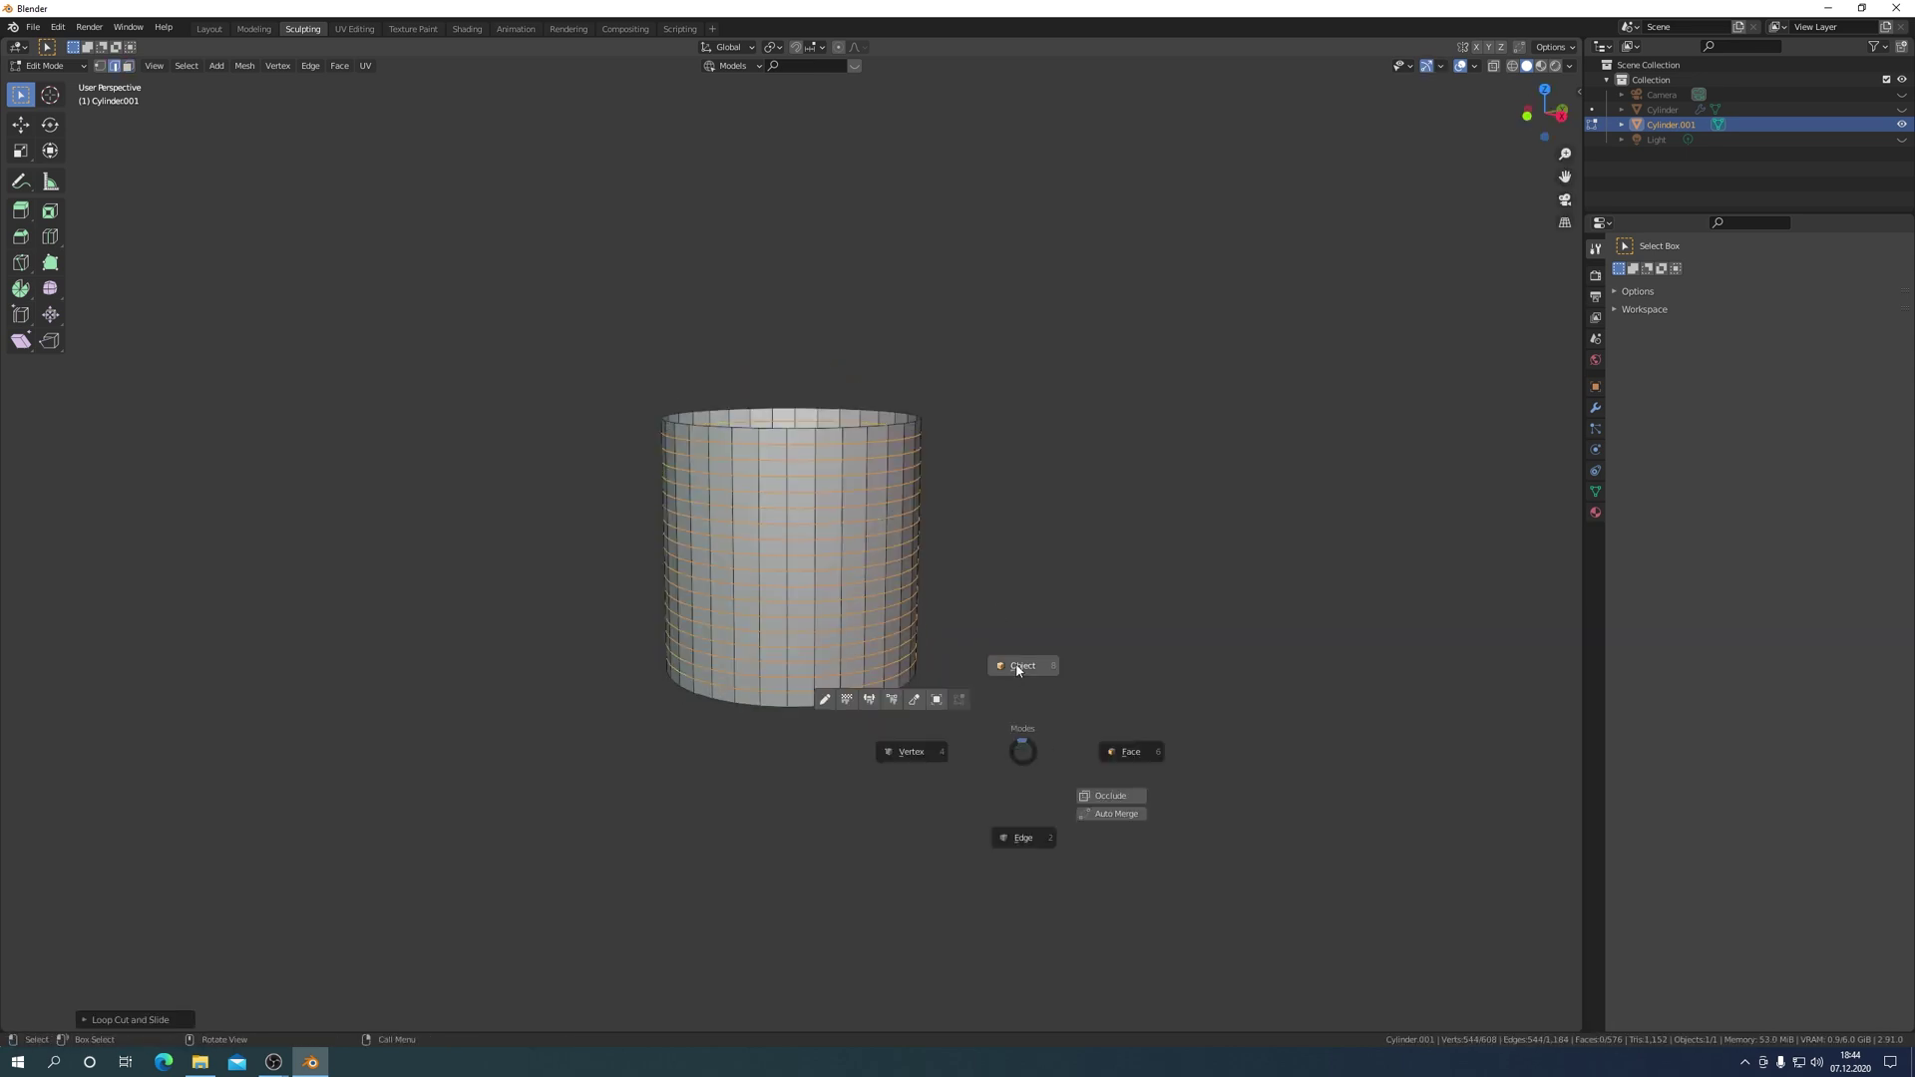
{"action": "key", "text": "a"}
{"action": "key", "text": "s"}
{"action": "key", "text": "z"}
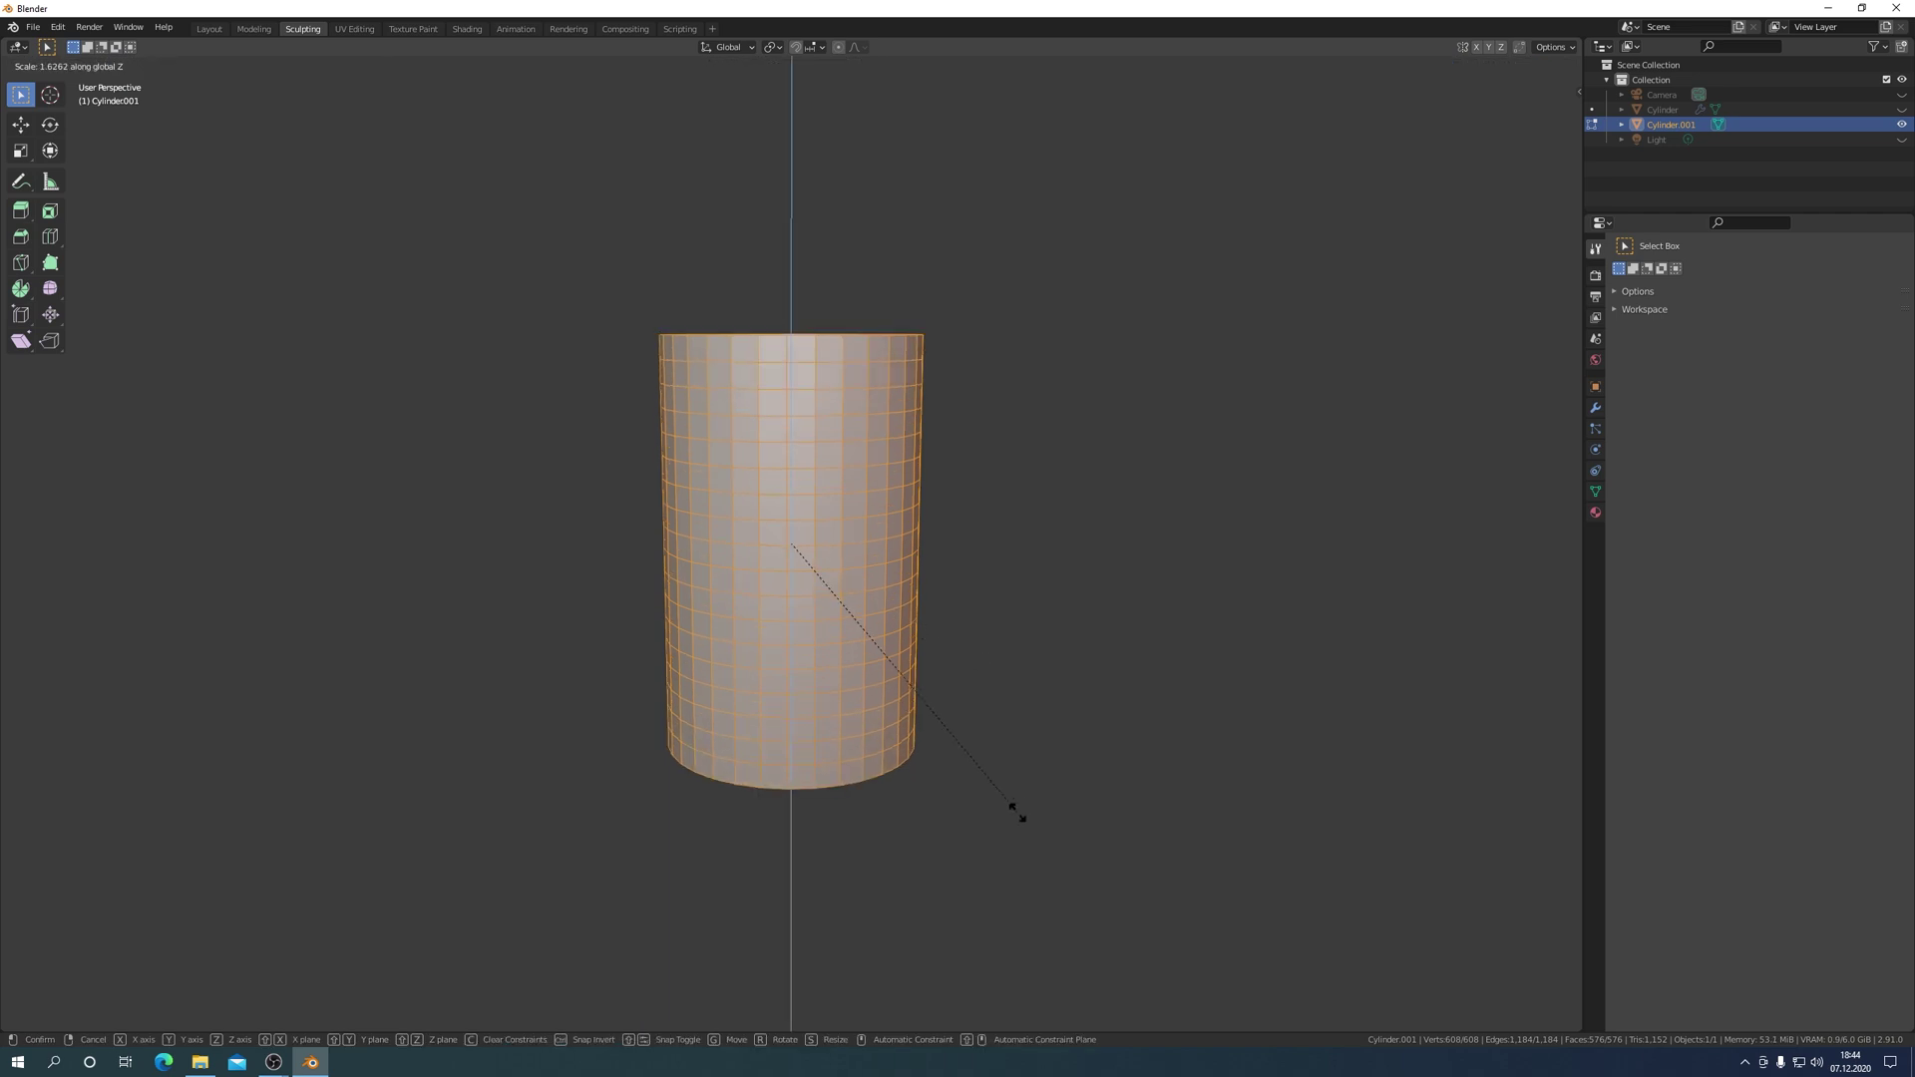
{"action": "left_click", "coordinate": [1013, 810]}
{"action": "key", "text": "ctrl+Tab"}
{"action": "left_click", "coordinate": [1024, 738]}
{"action": "middle_click_drag", "start_coordinate": [1024, 738], "coordinate": [899, 644]}
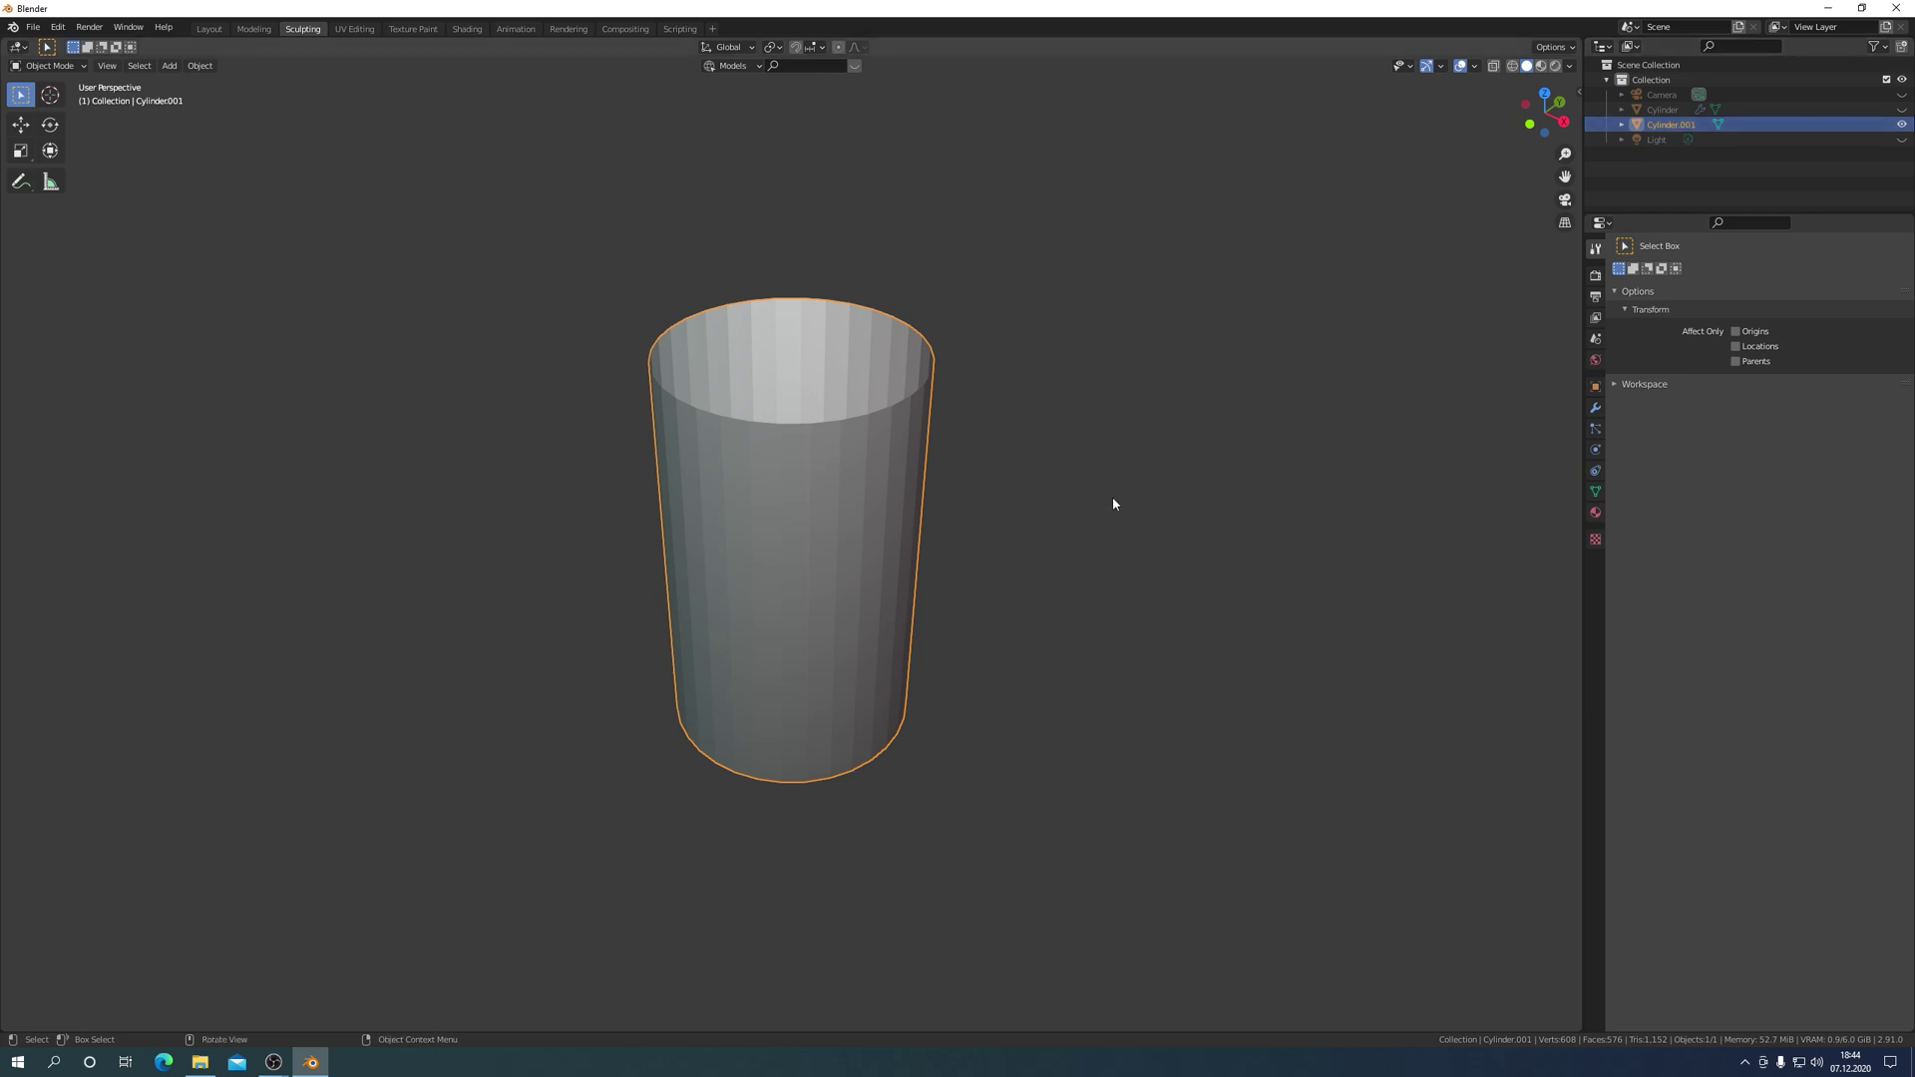
Duplicate Cylinder.001 in place and scale the copy up slightly in Edit Mode.
{"action": "key", "text": "shift+d"}
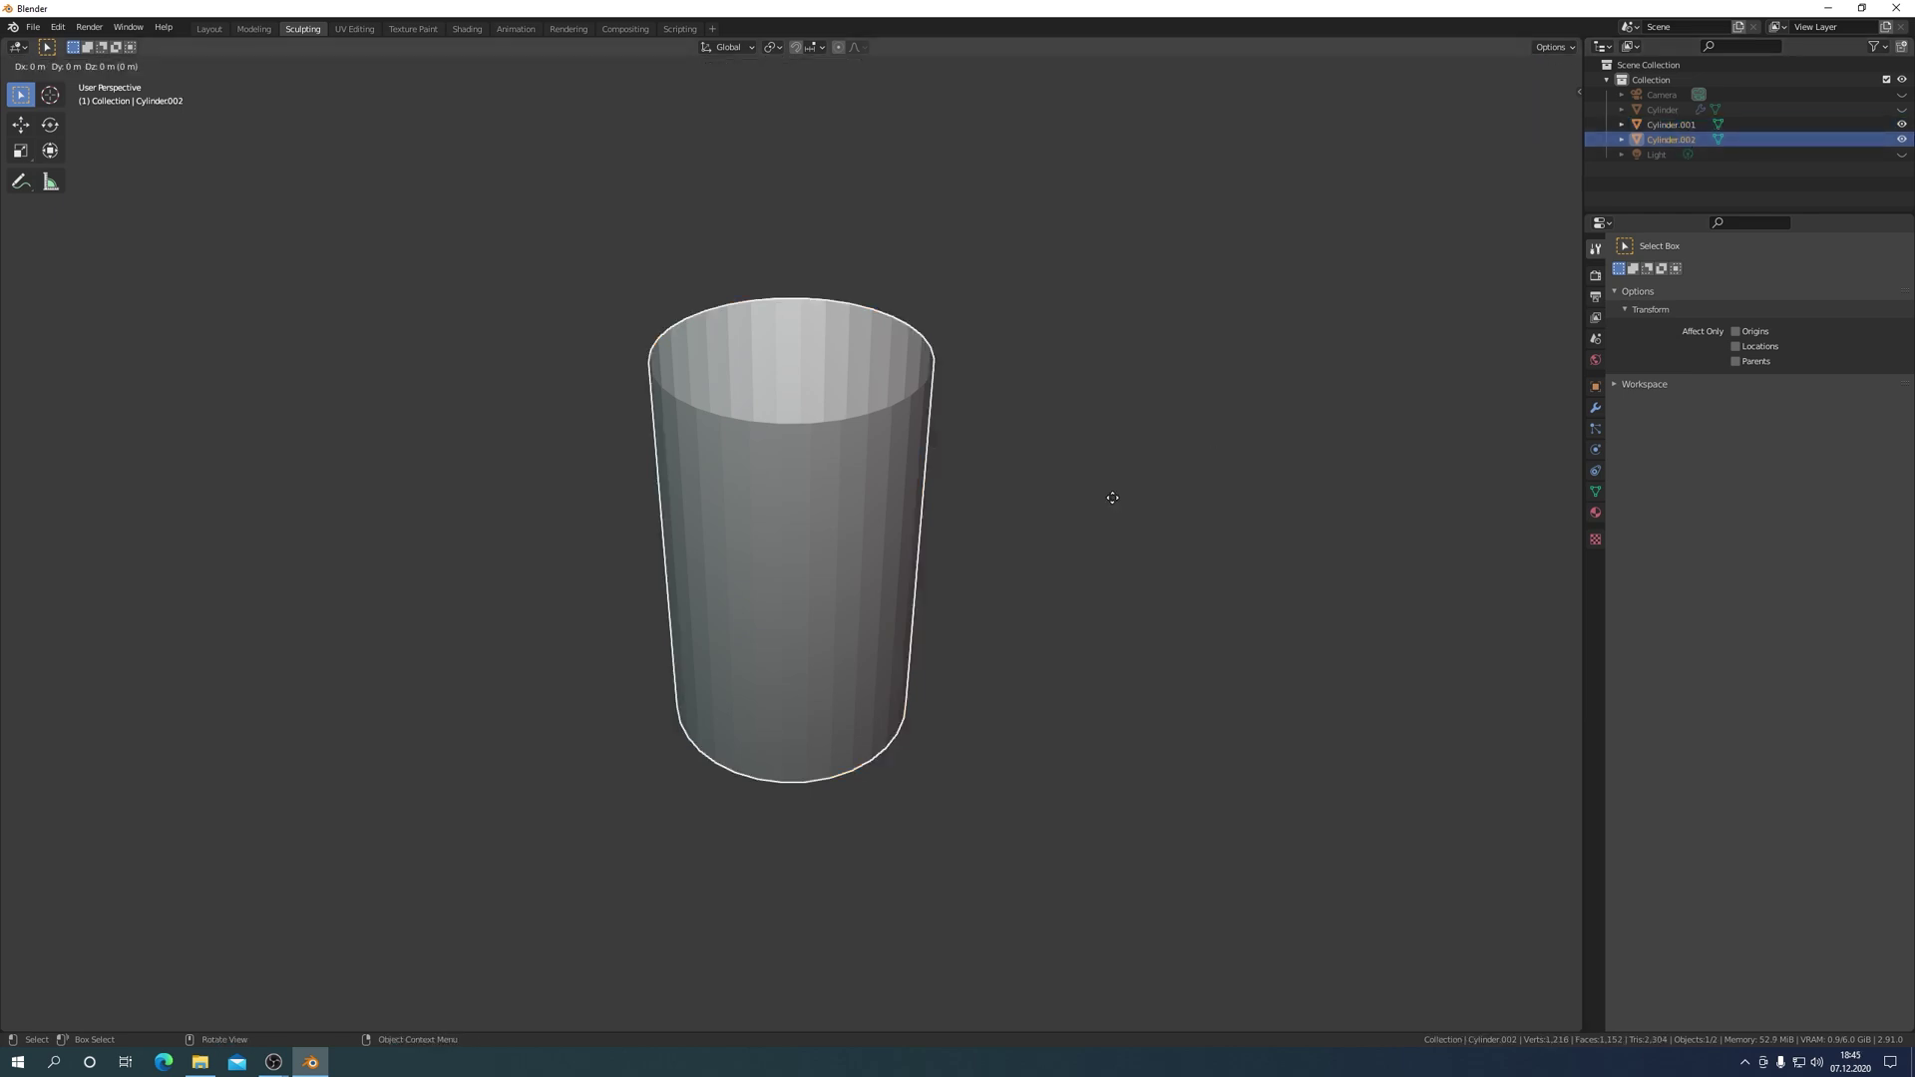
{"action": "left_click", "coordinate": [1113, 503]}
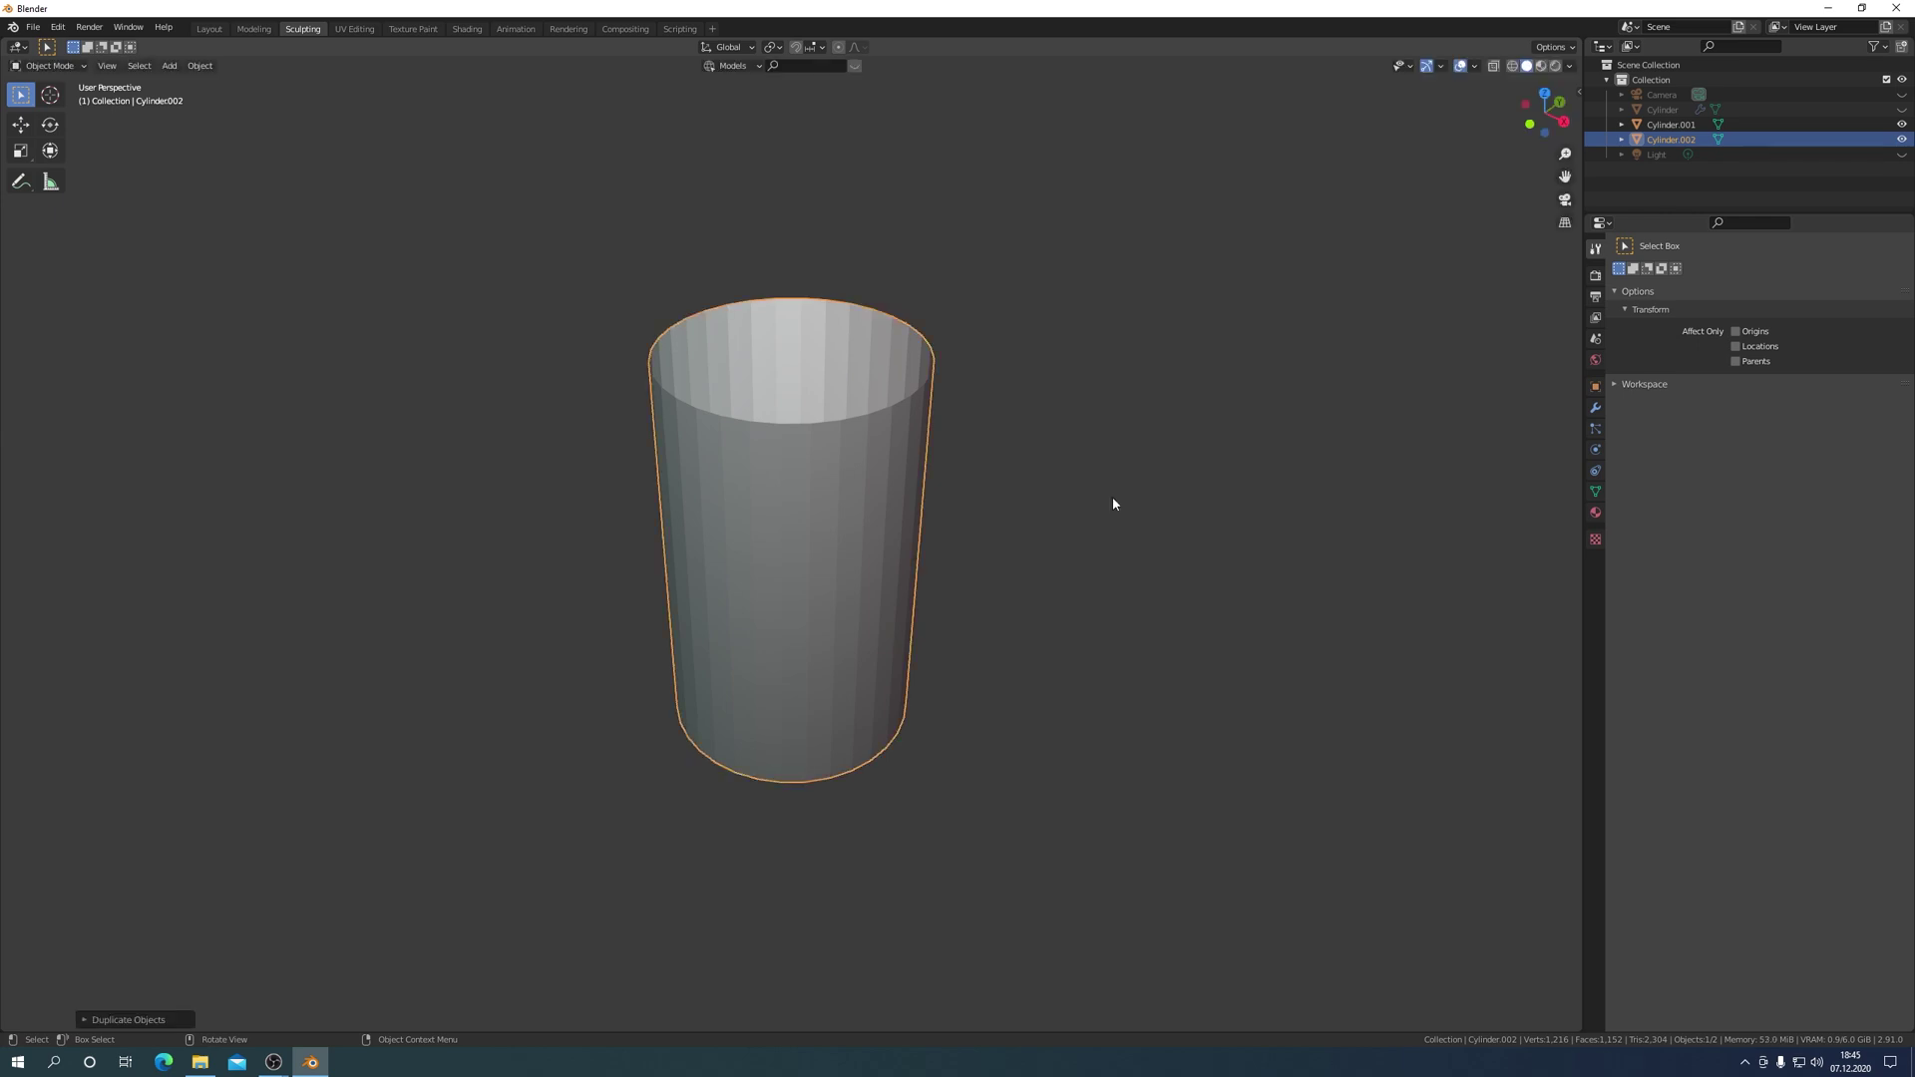
{"action": "key", "text": "Tab"}
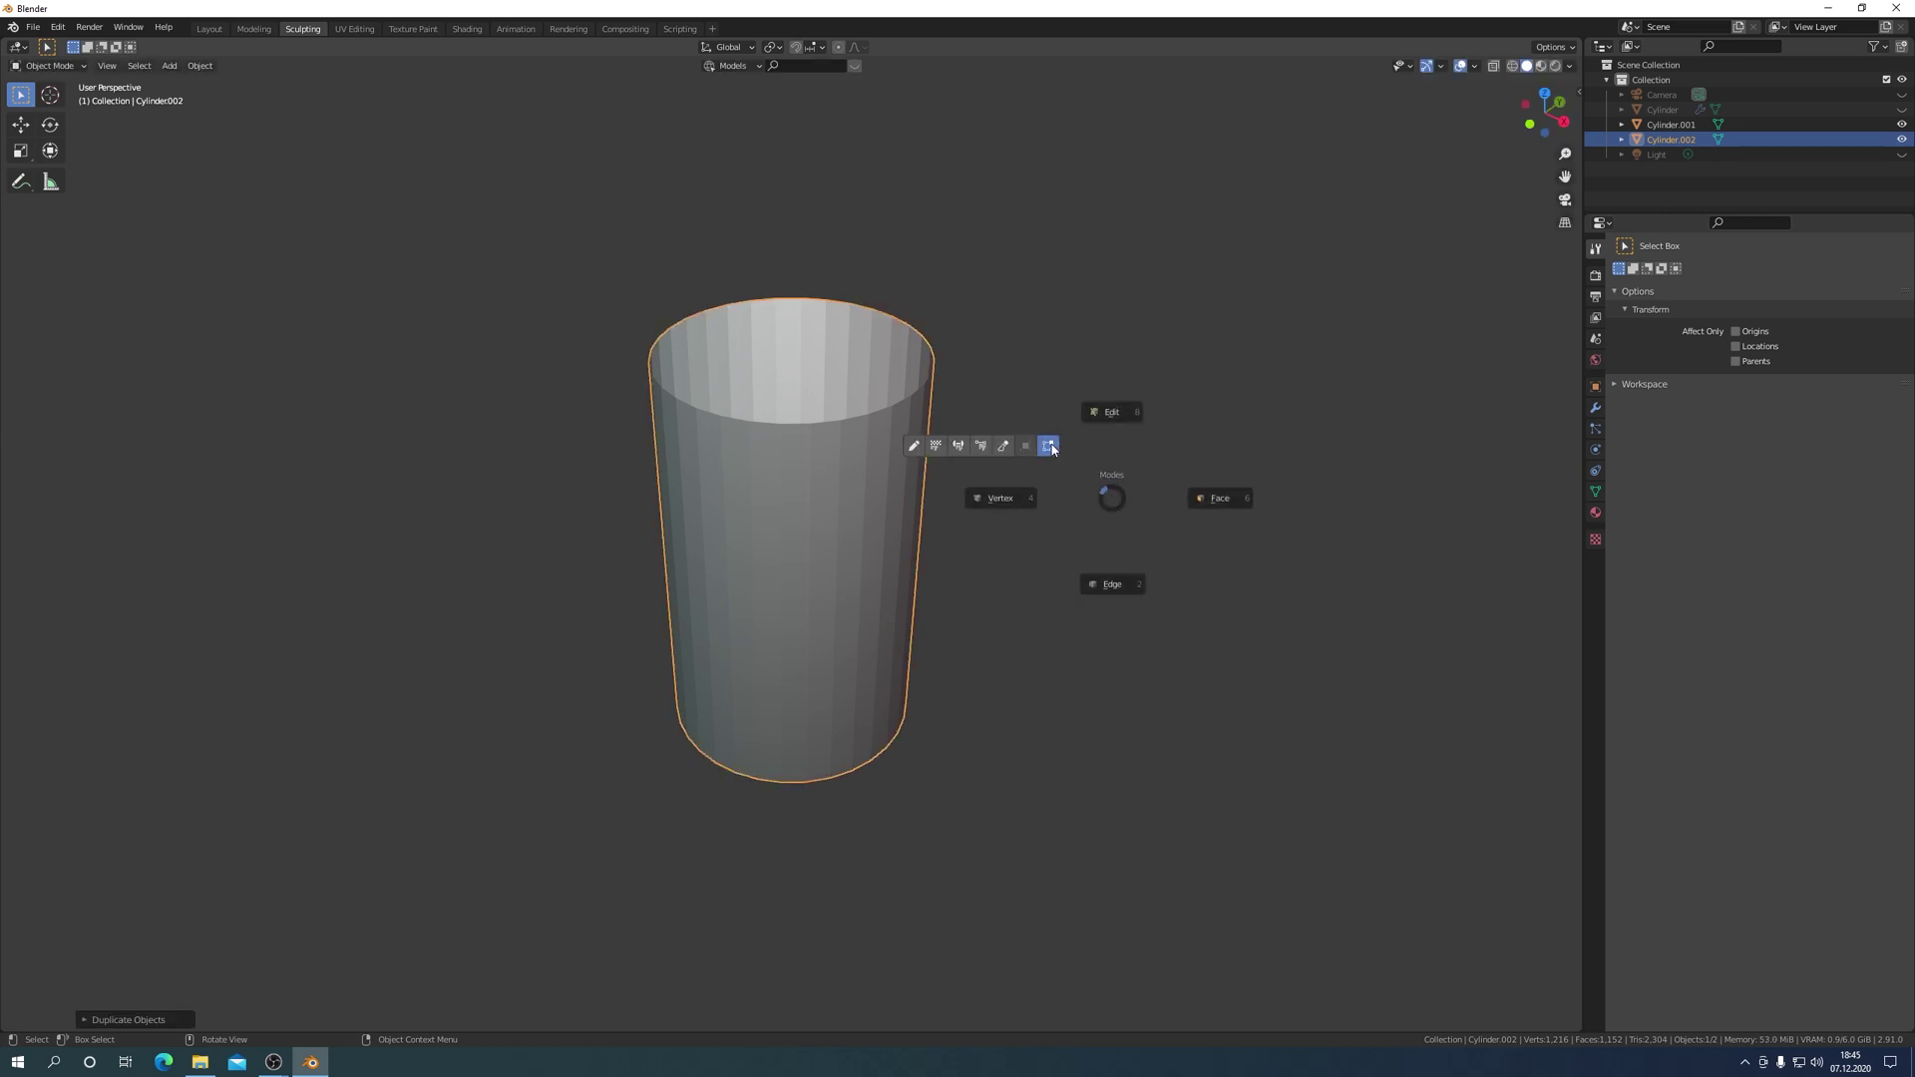
{"action": "left_click", "coordinate": [1013, 604]}
{"action": "key", "text": "s"}
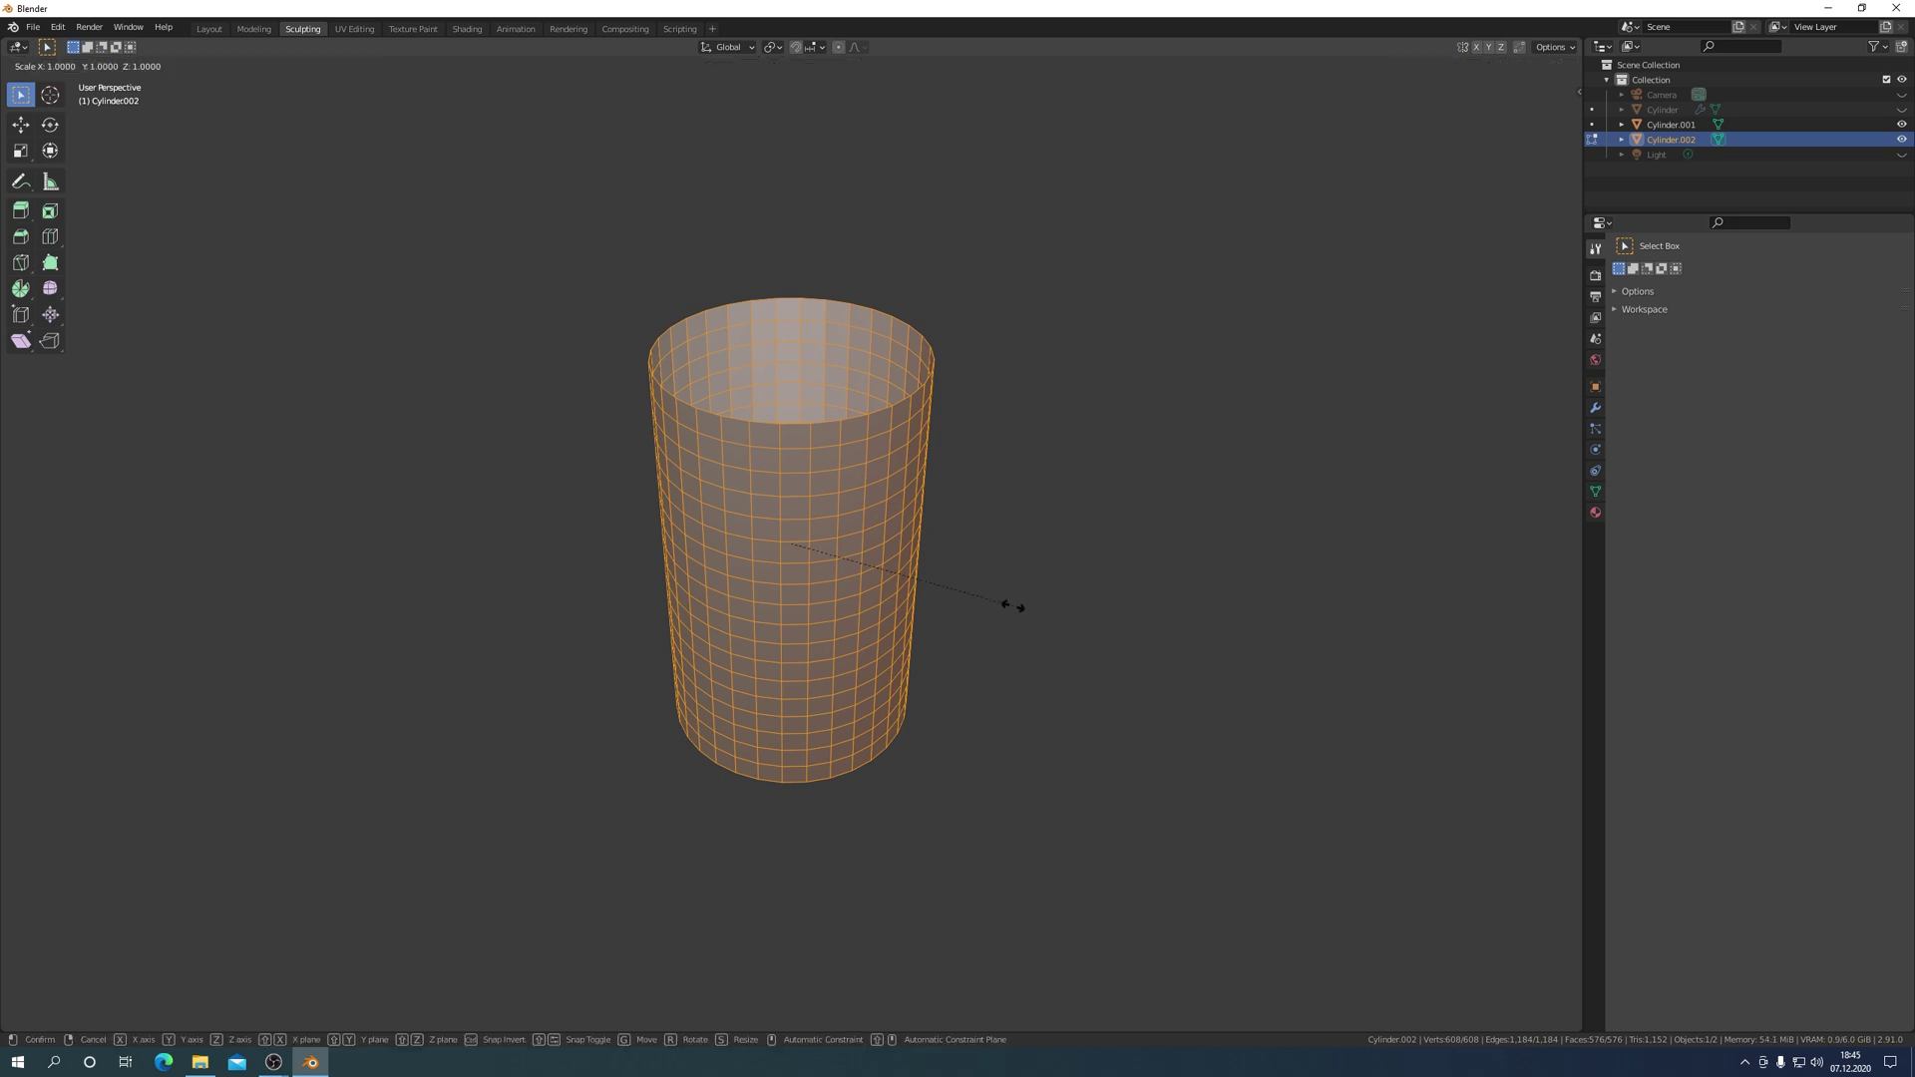
{"action": "left_click", "coordinate": [1026, 614]}
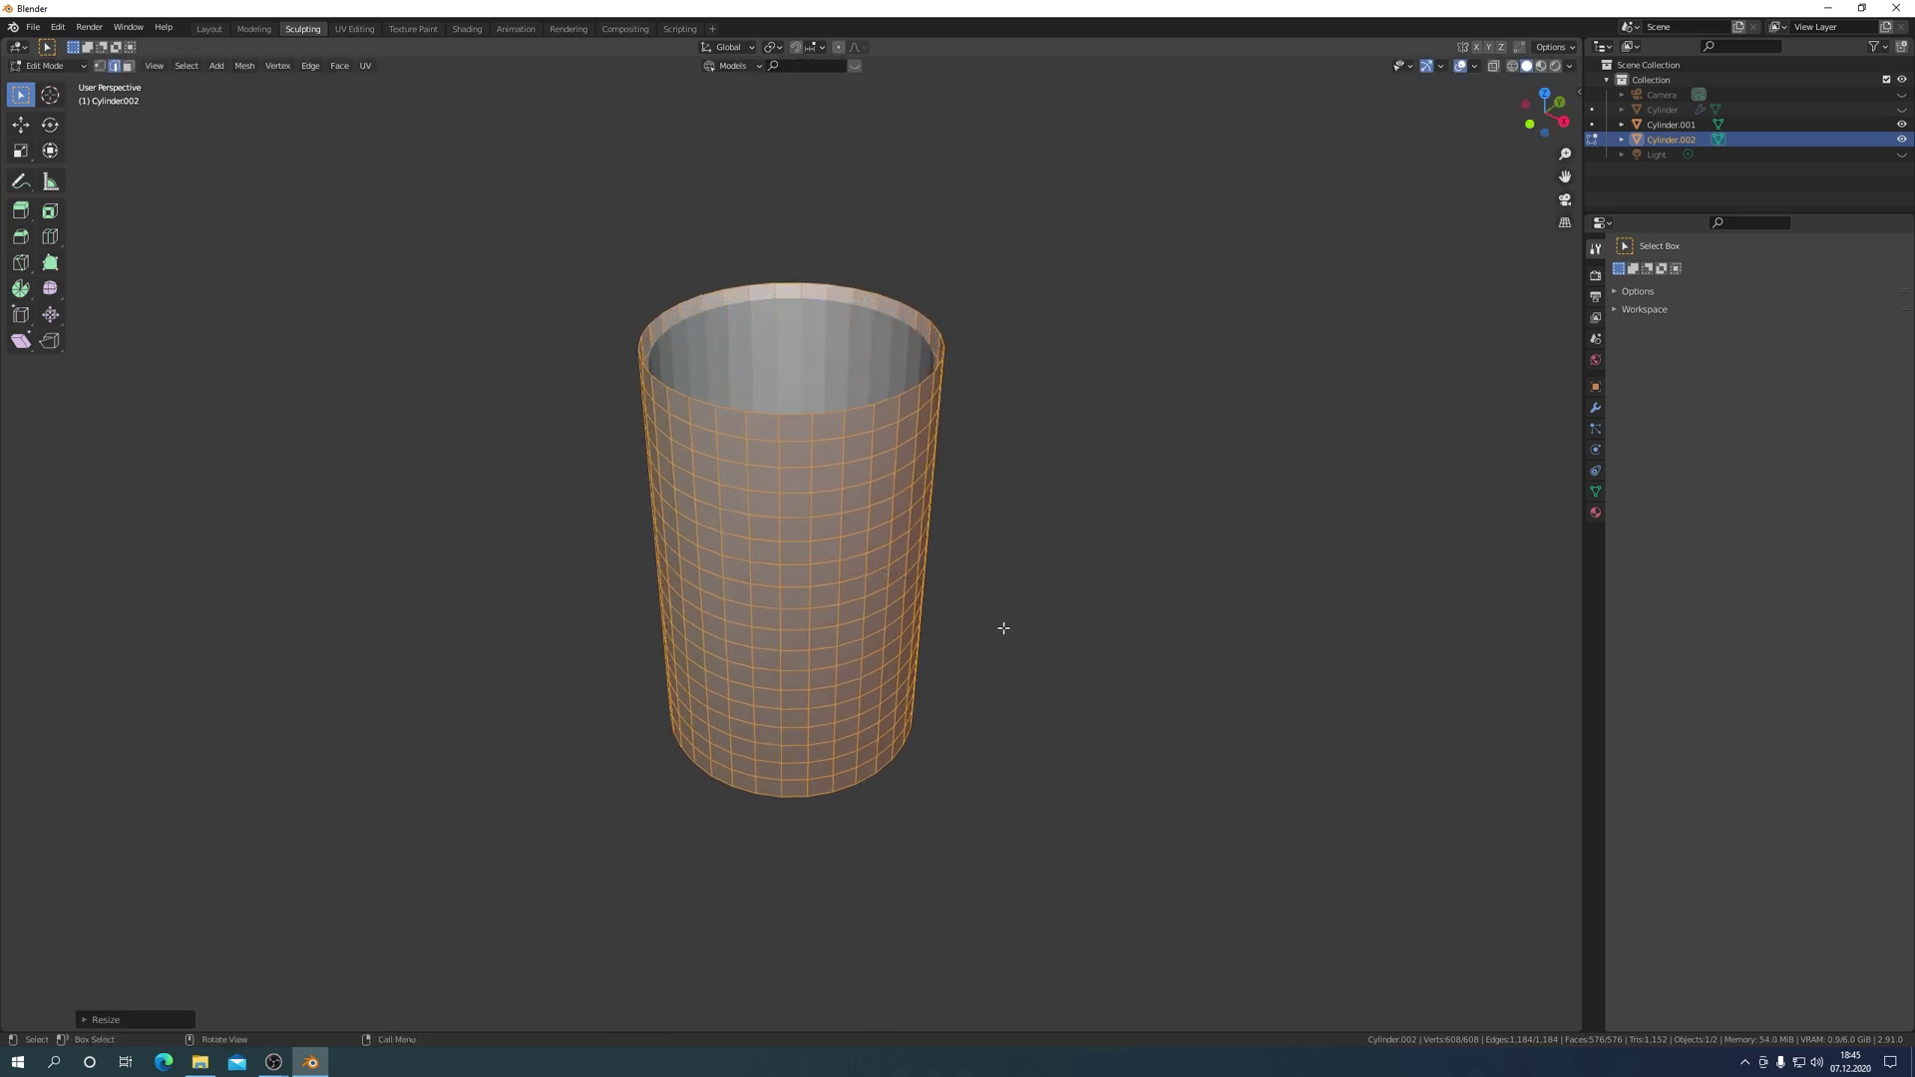
Grow and delete the duplicate's top and bottom face bands, leaving only the middle band.
{"action": "left_click", "coordinate": [127, 66]}
{"action": "key", "text": "alt+a"}
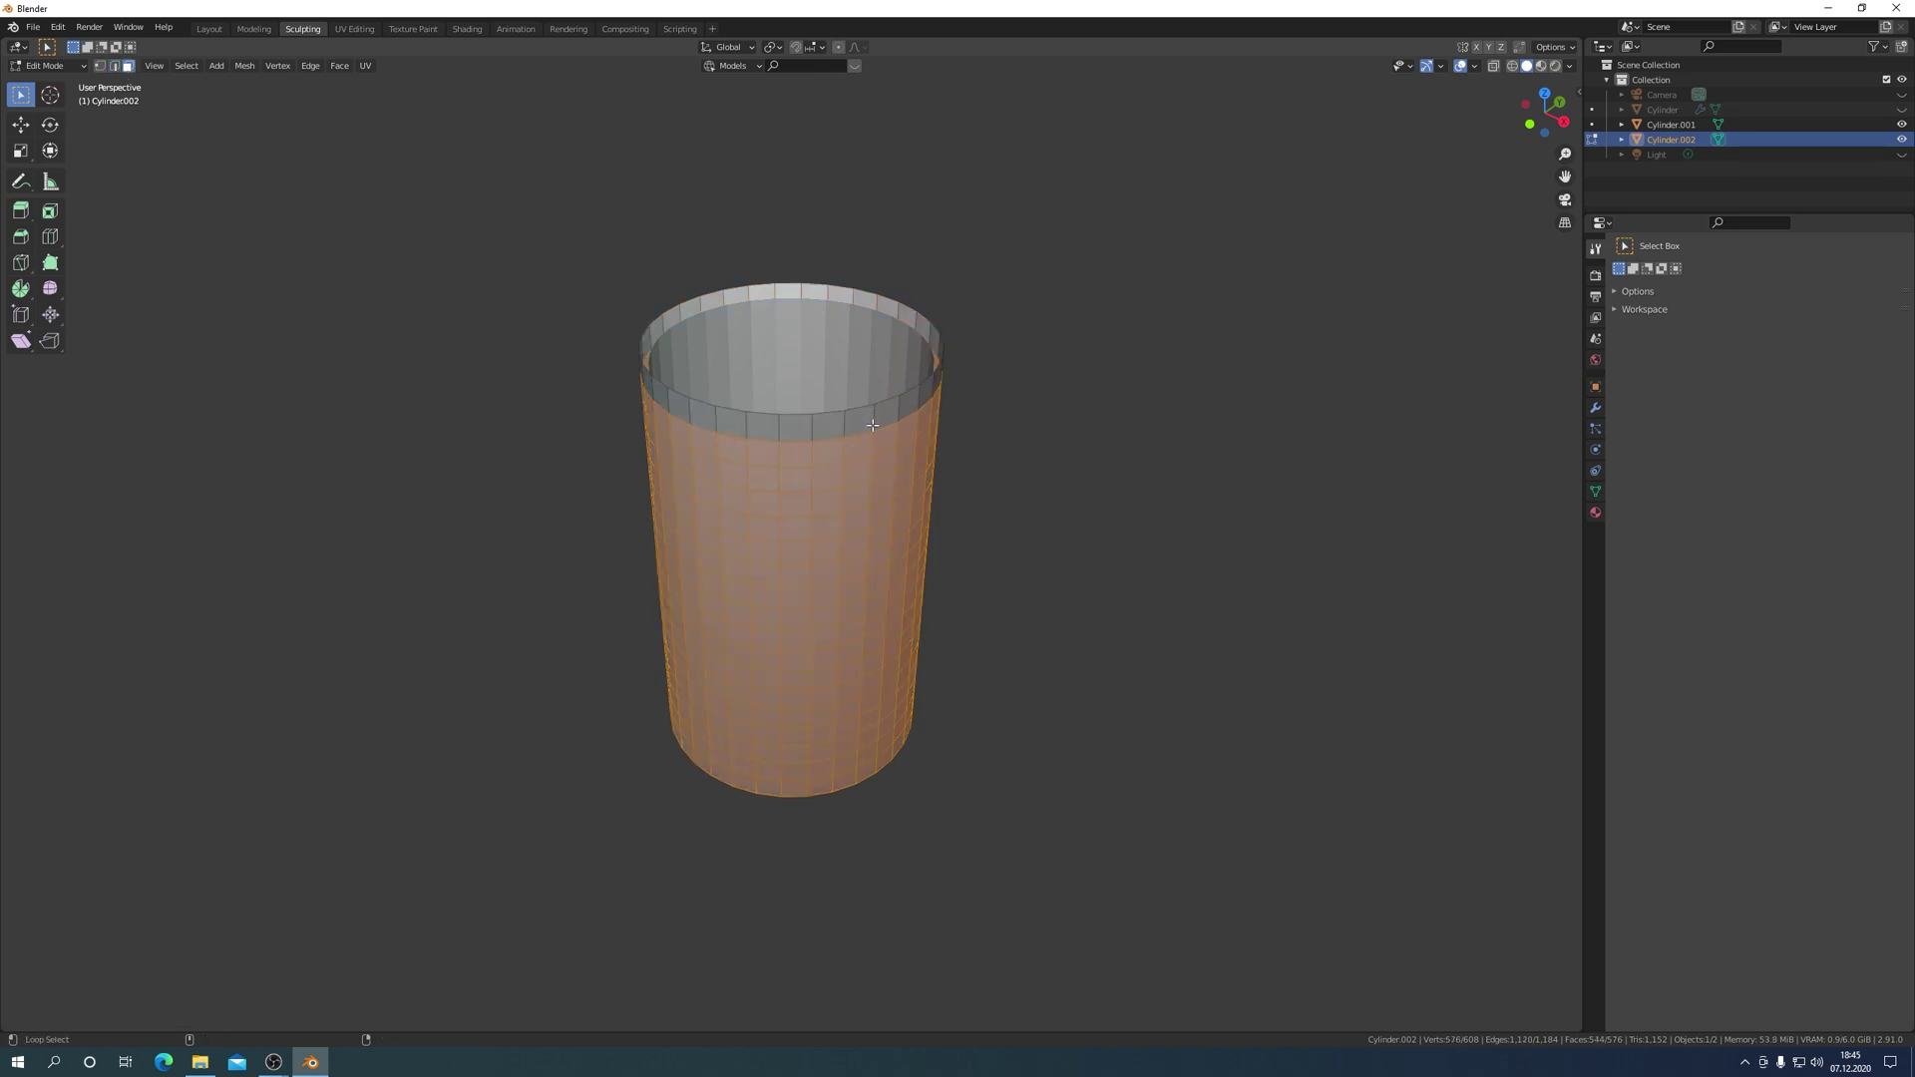
{"action": "left_click", "coordinate": [878, 424], "text": "alt"}
{"action": "left_click", "coordinate": [844, 780], "text": "ctrl"}
{"action": "left_click", "coordinate": [886, 412], "text": "alt+shift"}
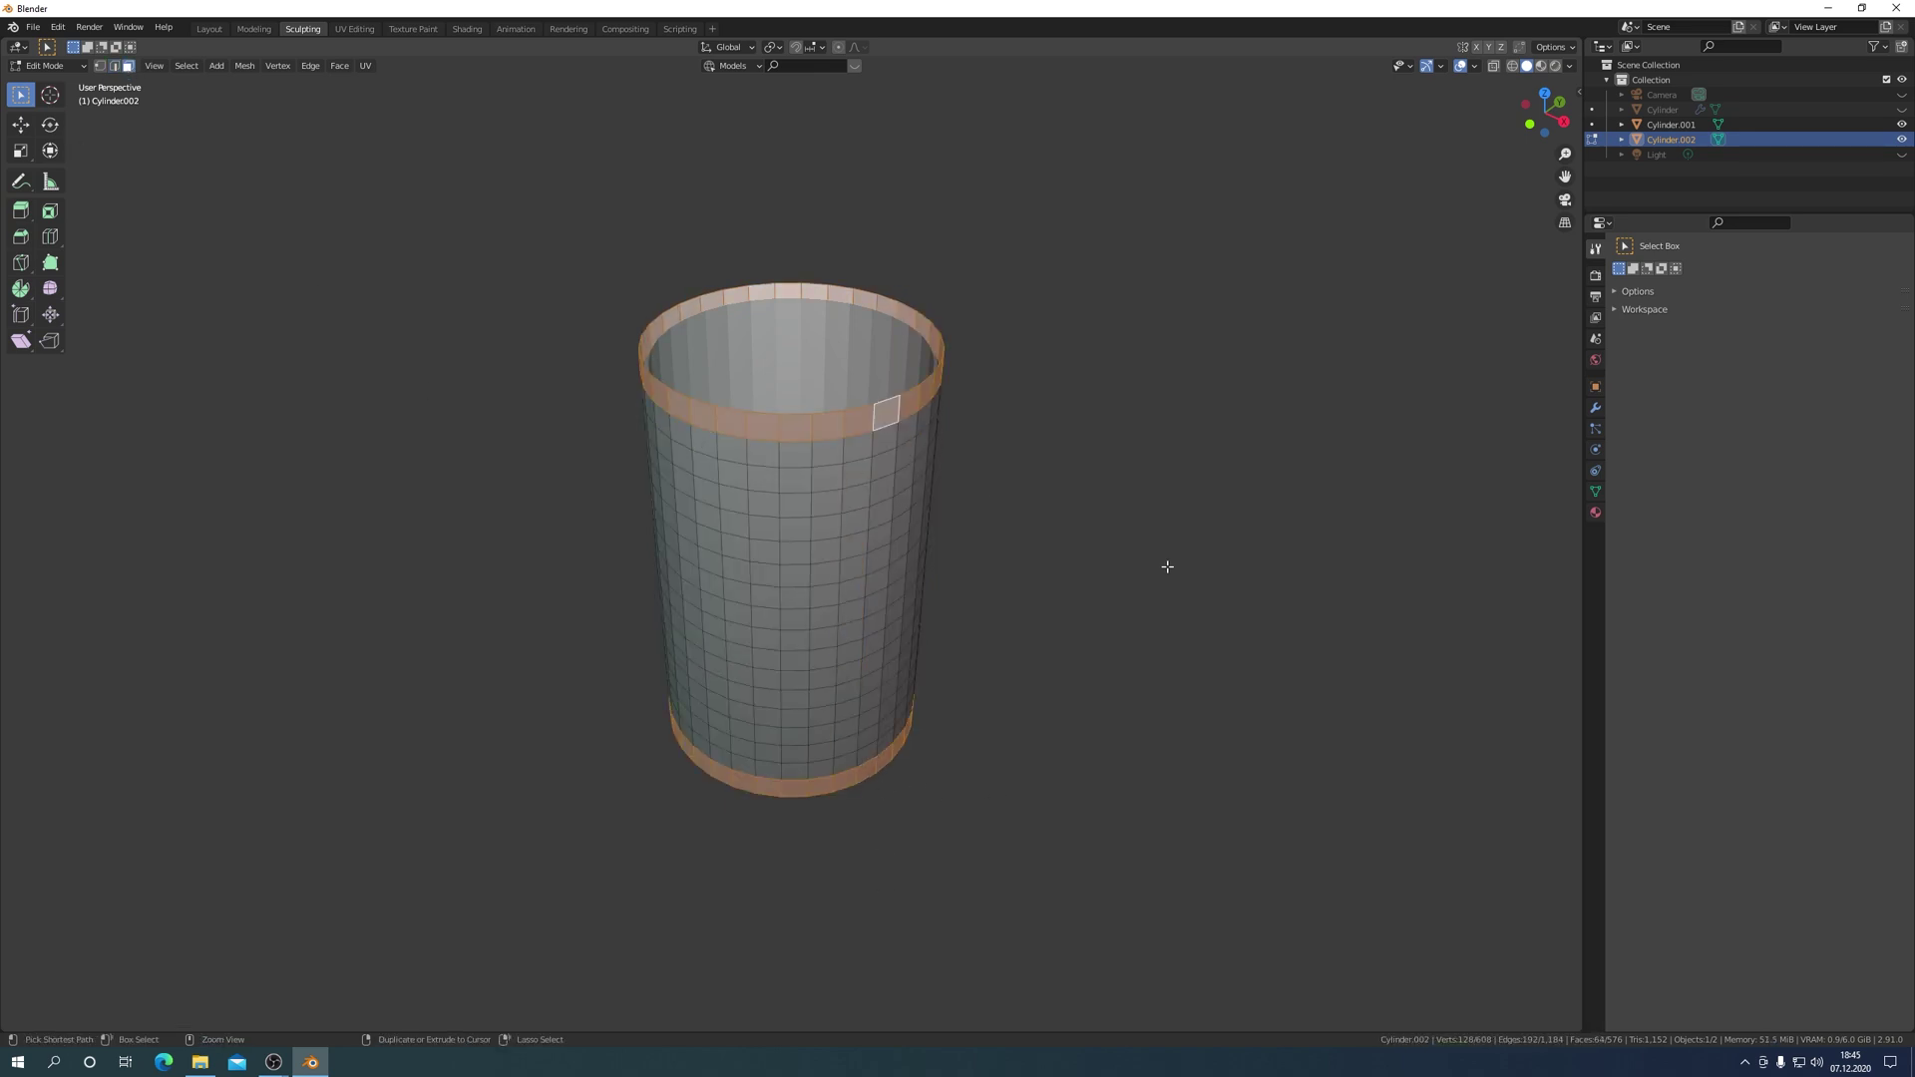
{"action": "key", "text": "ctrl+KP_Add"}
{"action": "key", "text": "ctrl+KP_Add"}
{"action": "key", "text": "ctrl+KP_Add"}
{"action": "key", "text": "x"}
{"action": "left_click", "coordinate": [1099, 568]}
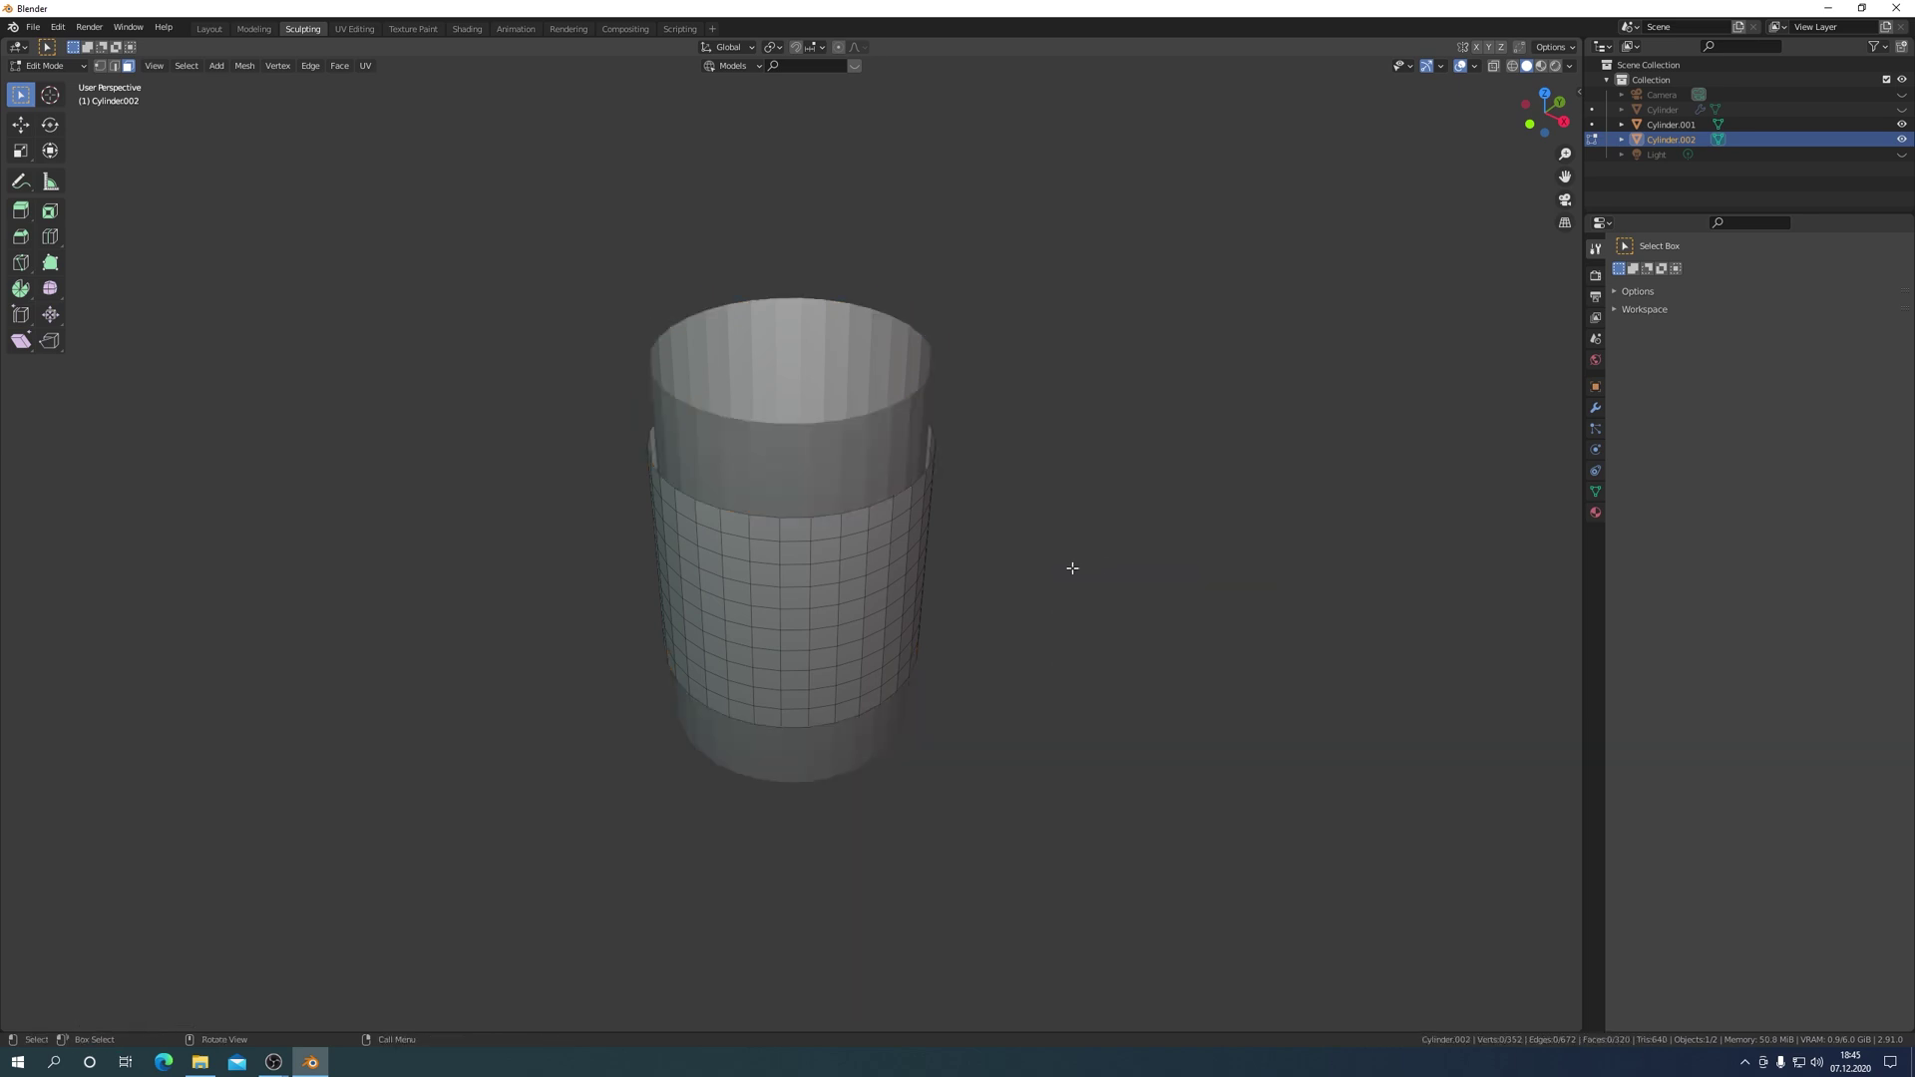
Return to Object Mode and select Cylinder.001.
{"action": "key", "text": "Tab"}
{"action": "left_click", "coordinate": [1080, 488]}
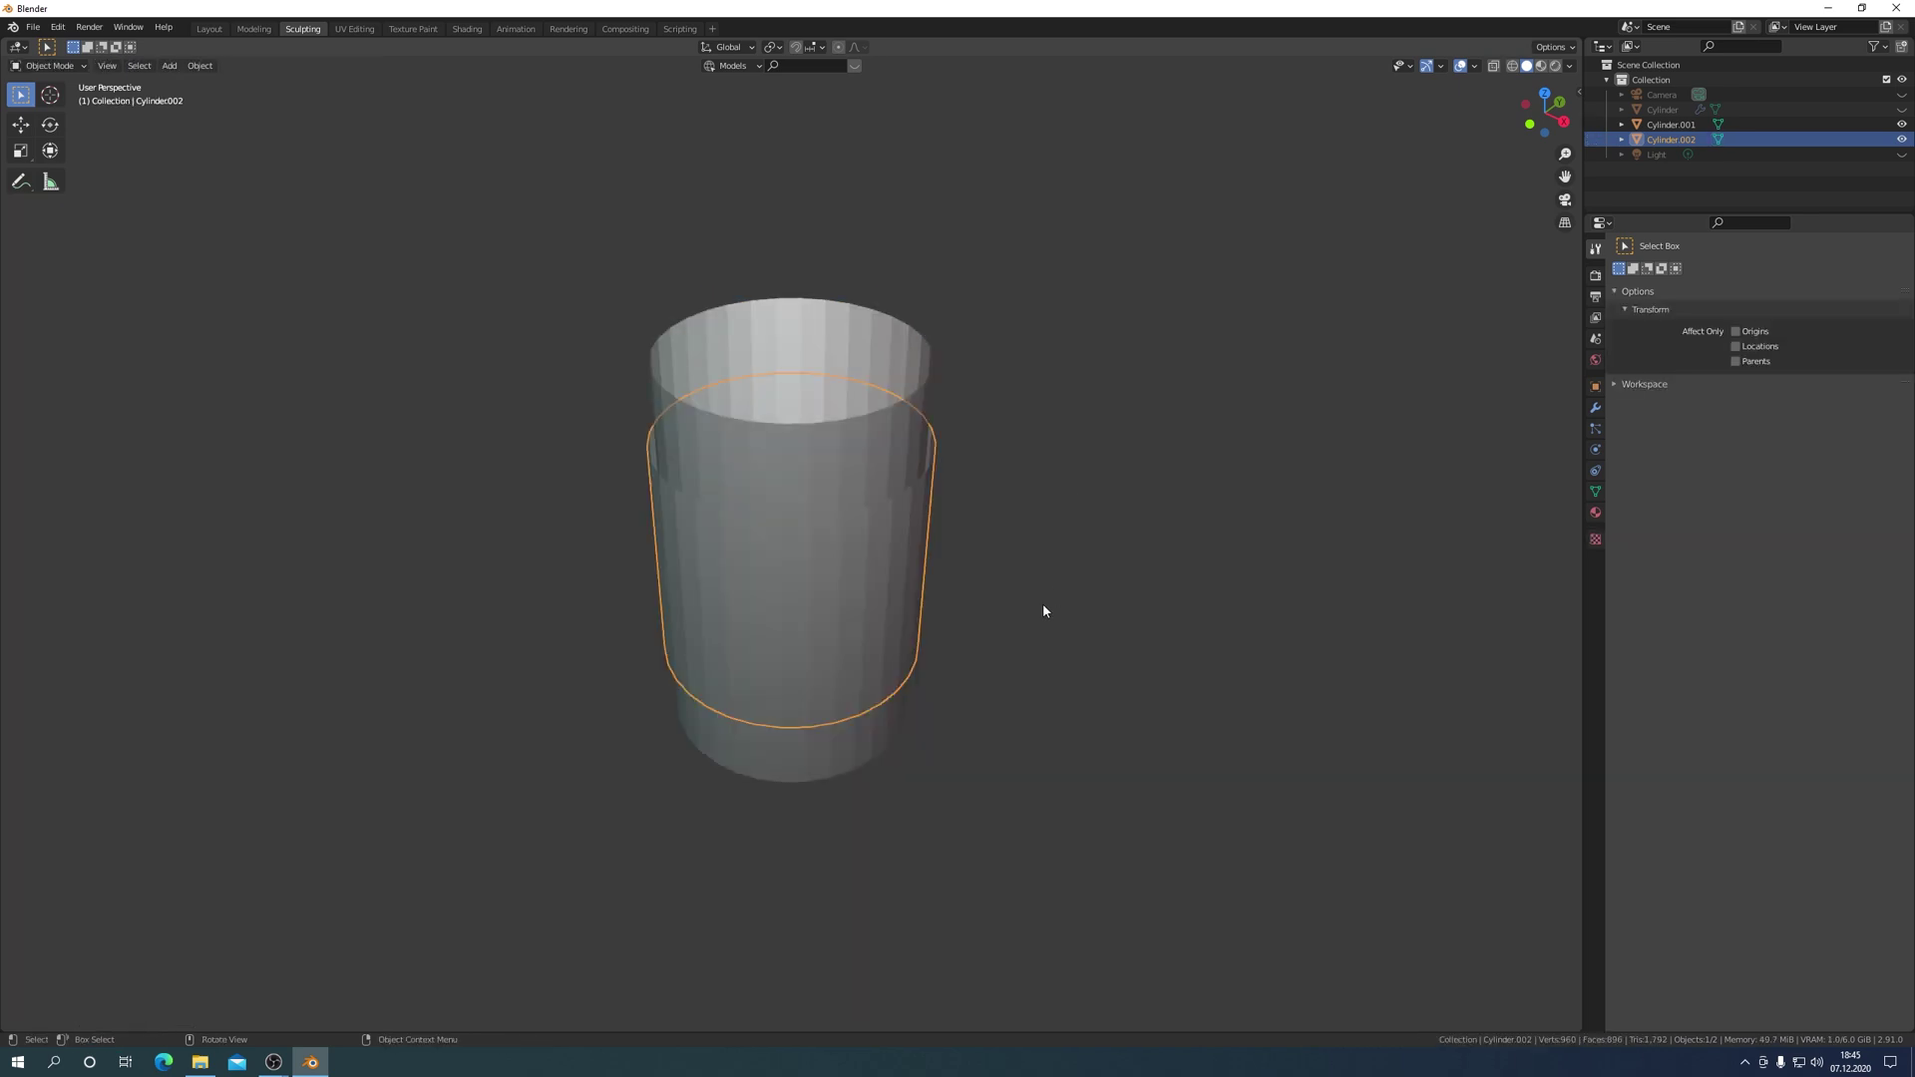
{"action": "scroll", "coordinate": [1039, 609], "scroll_direction": "up", "scroll_amount": 2}
{"action": "middle_click_drag", "start_coordinate": [1039, 608], "coordinate": [1020, 587]}
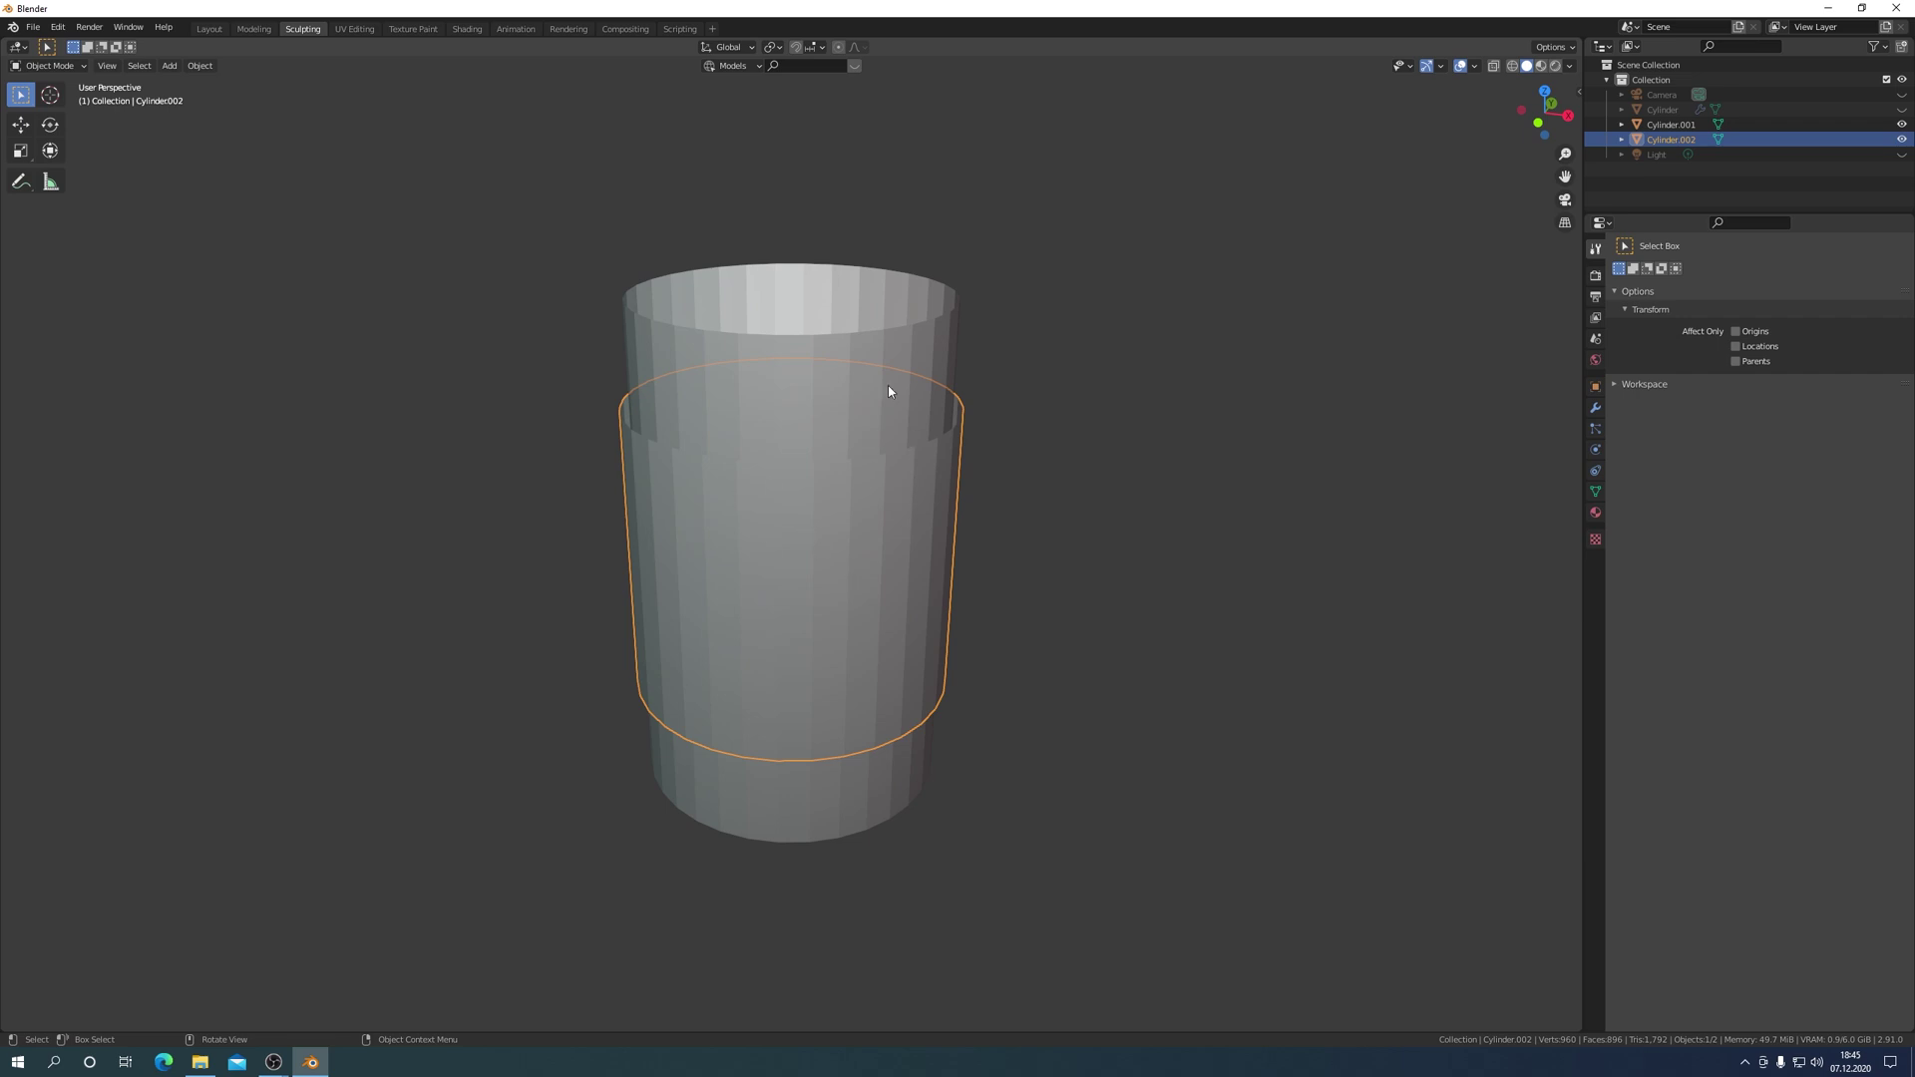
{"action": "left_click", "coordinate": [906, 355]}
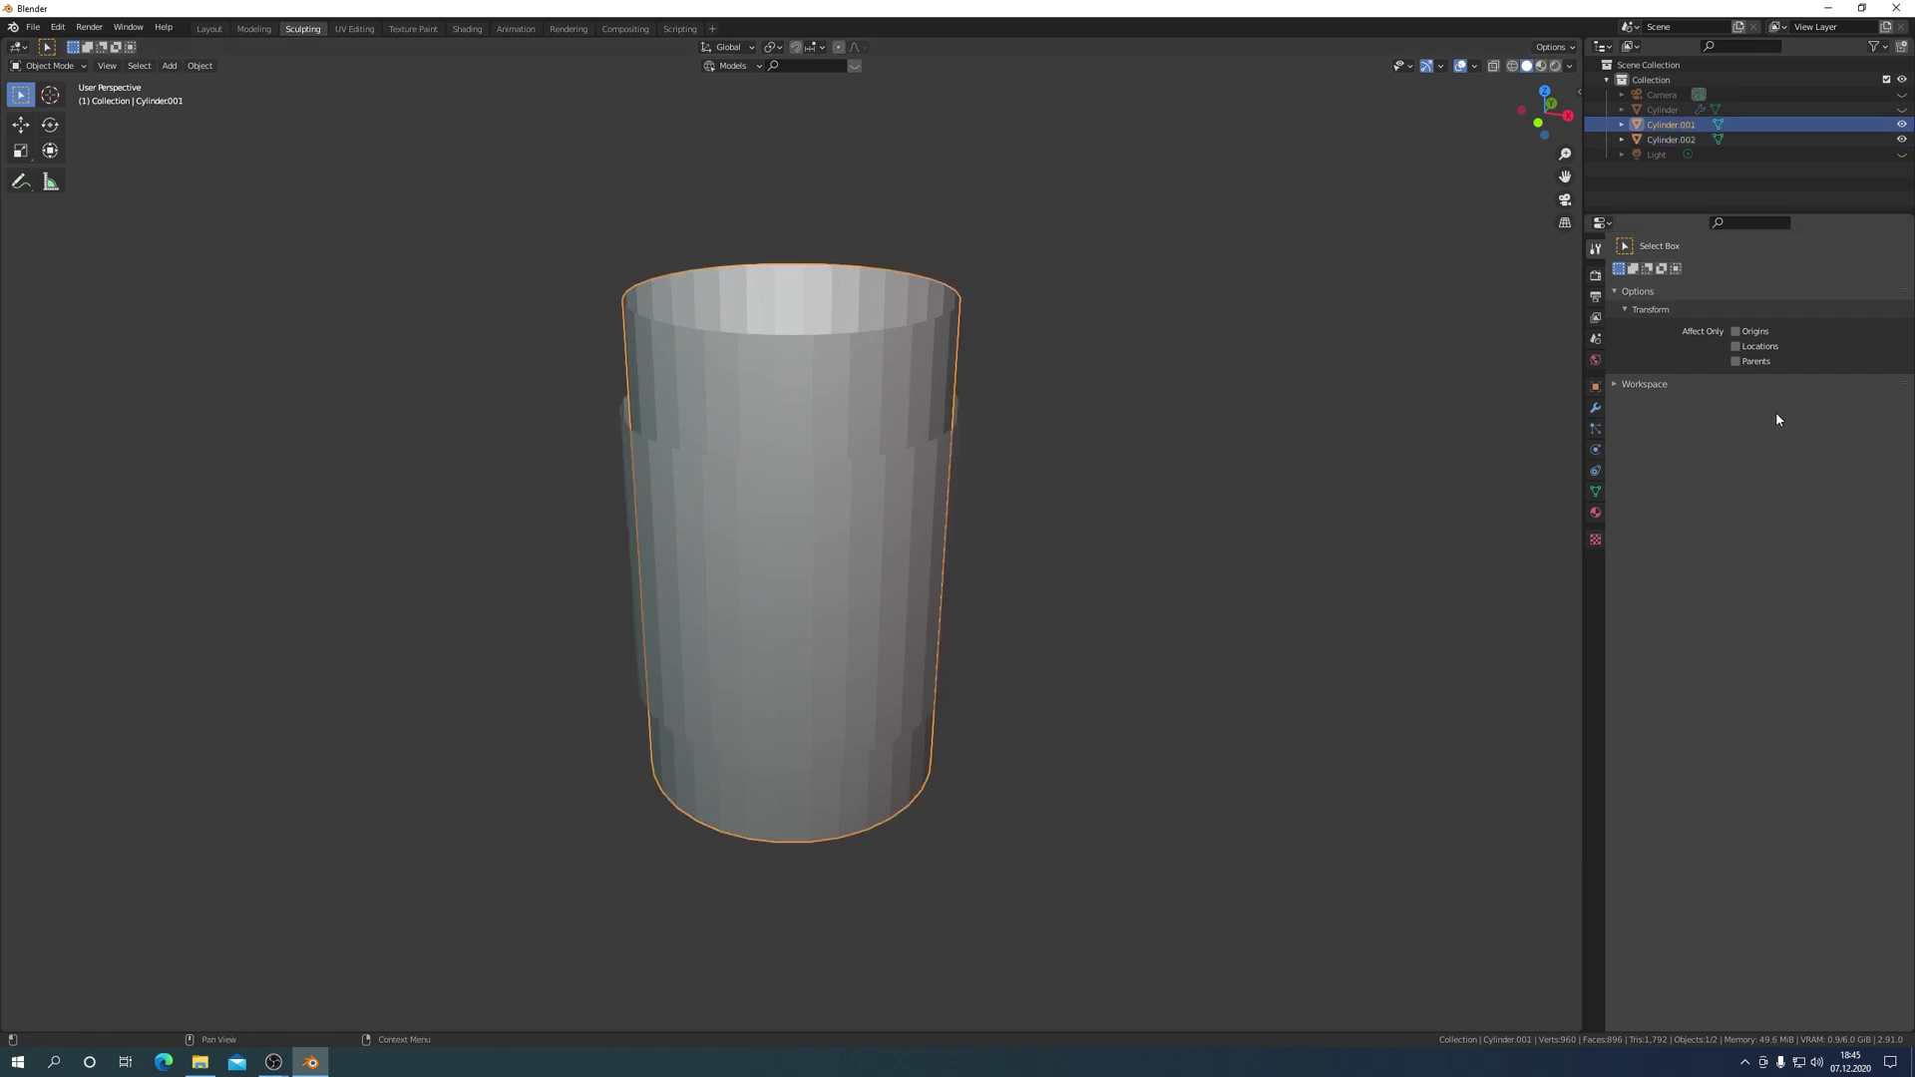
Add a Multiresolution modifier to Cylinder.001 and subdivide it to level 3.
{"action": "left_click", "coordinate": [1595, 407]}
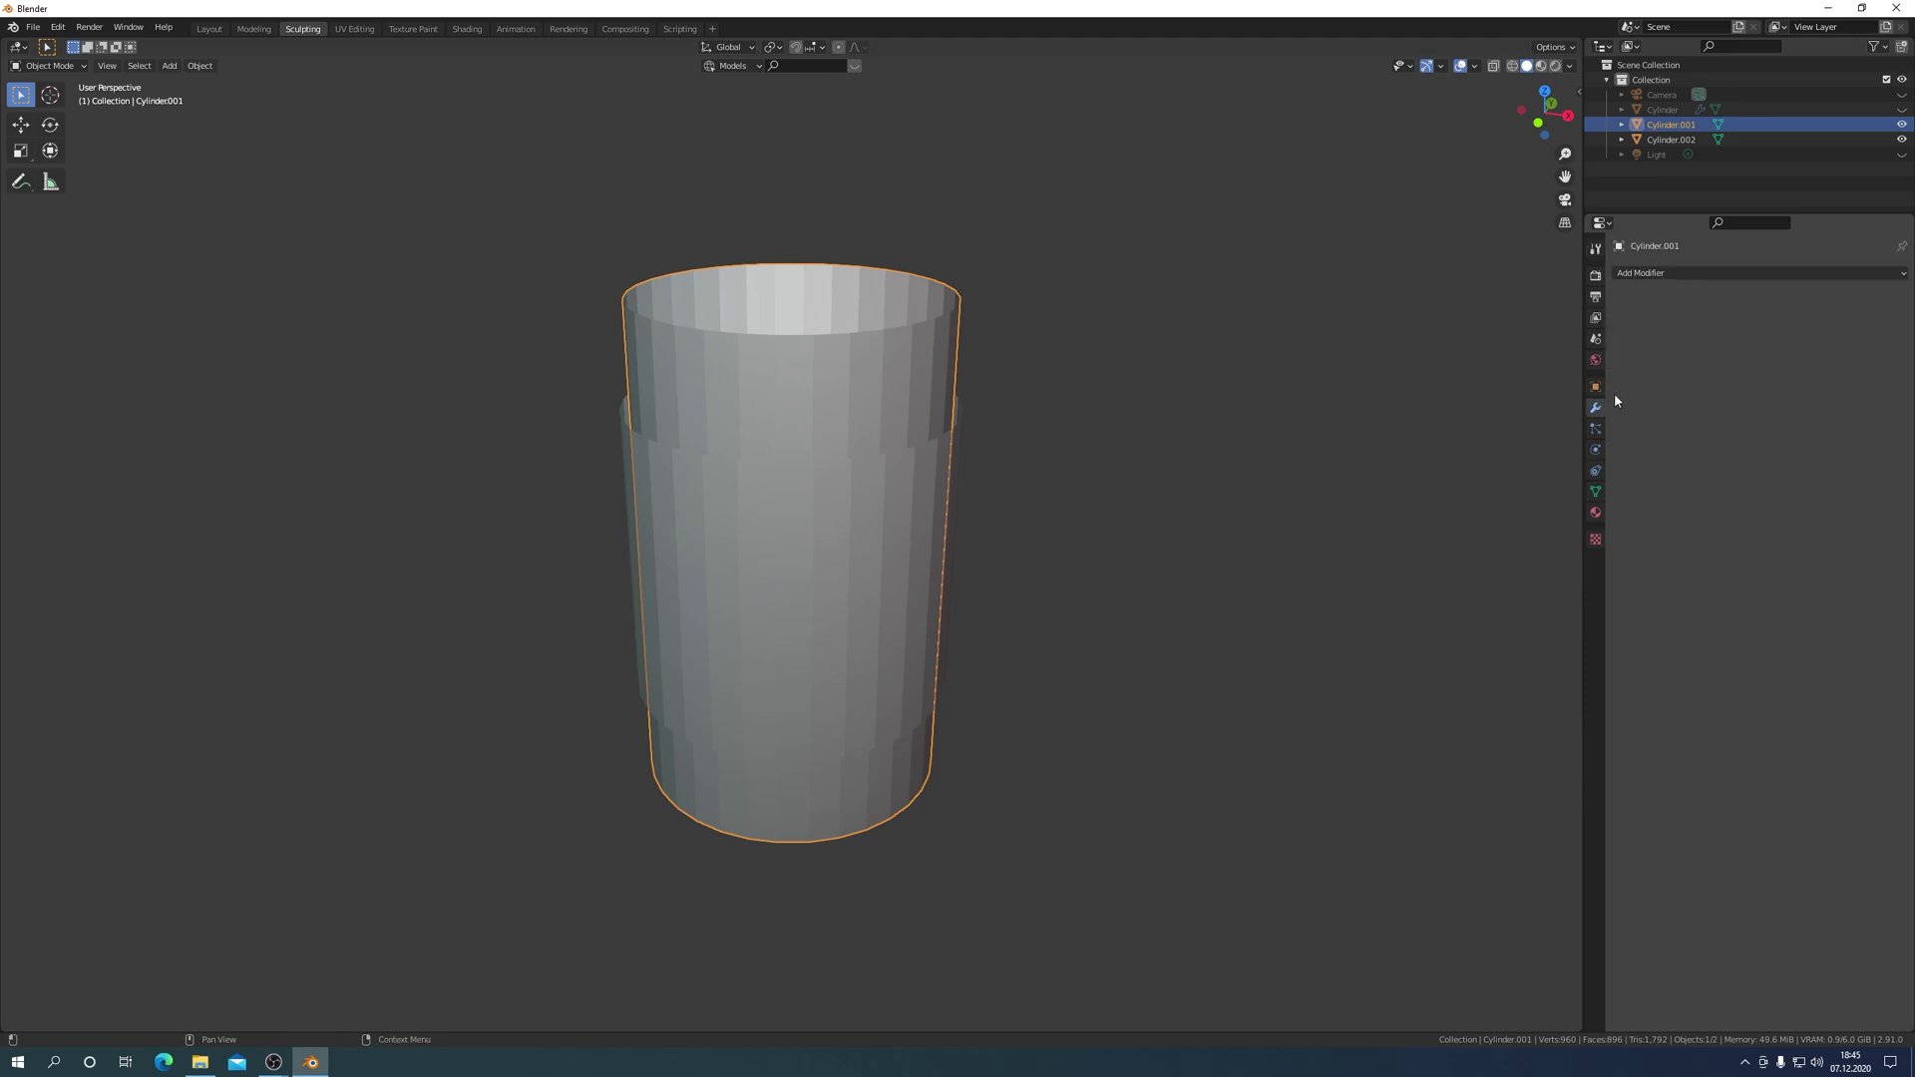
{"action": "left_click", "coordinate": [1632, 272]}
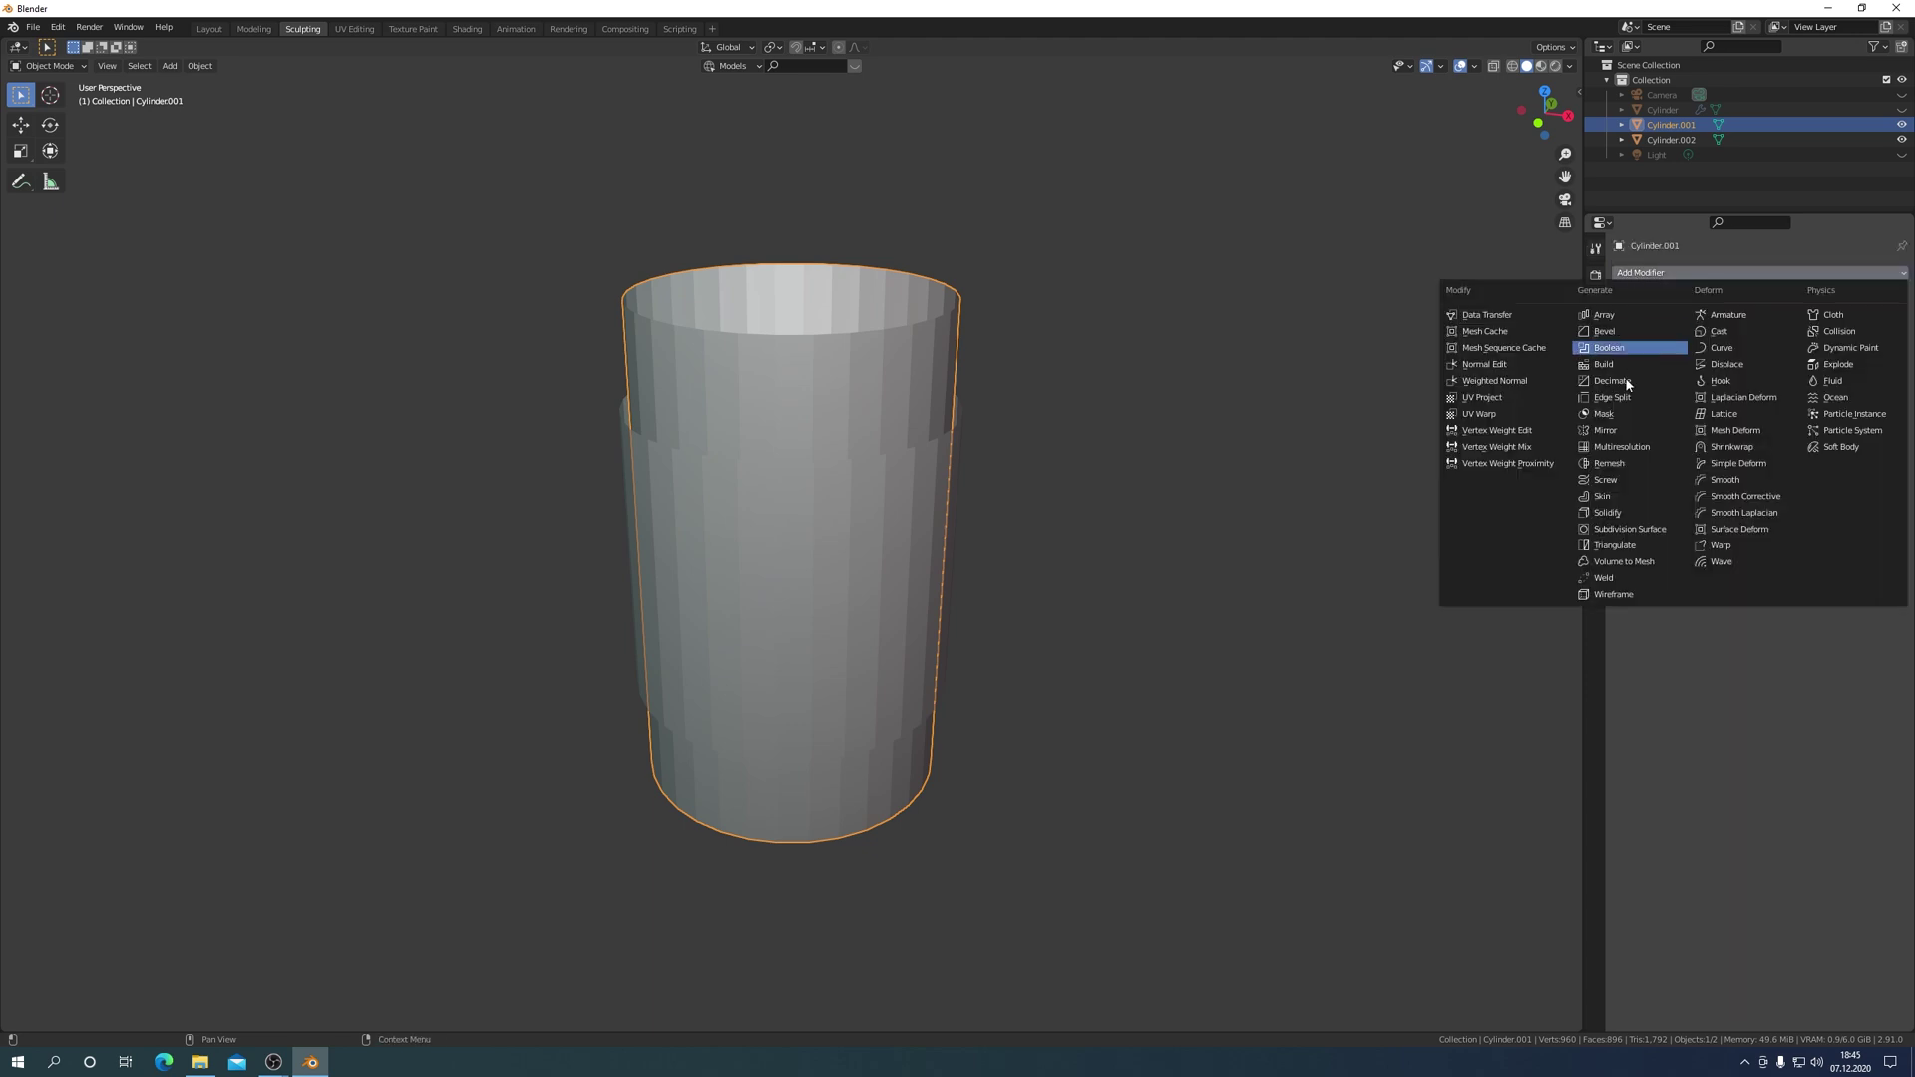
{"action": "left_click", "coordinate": [1622, 446]}
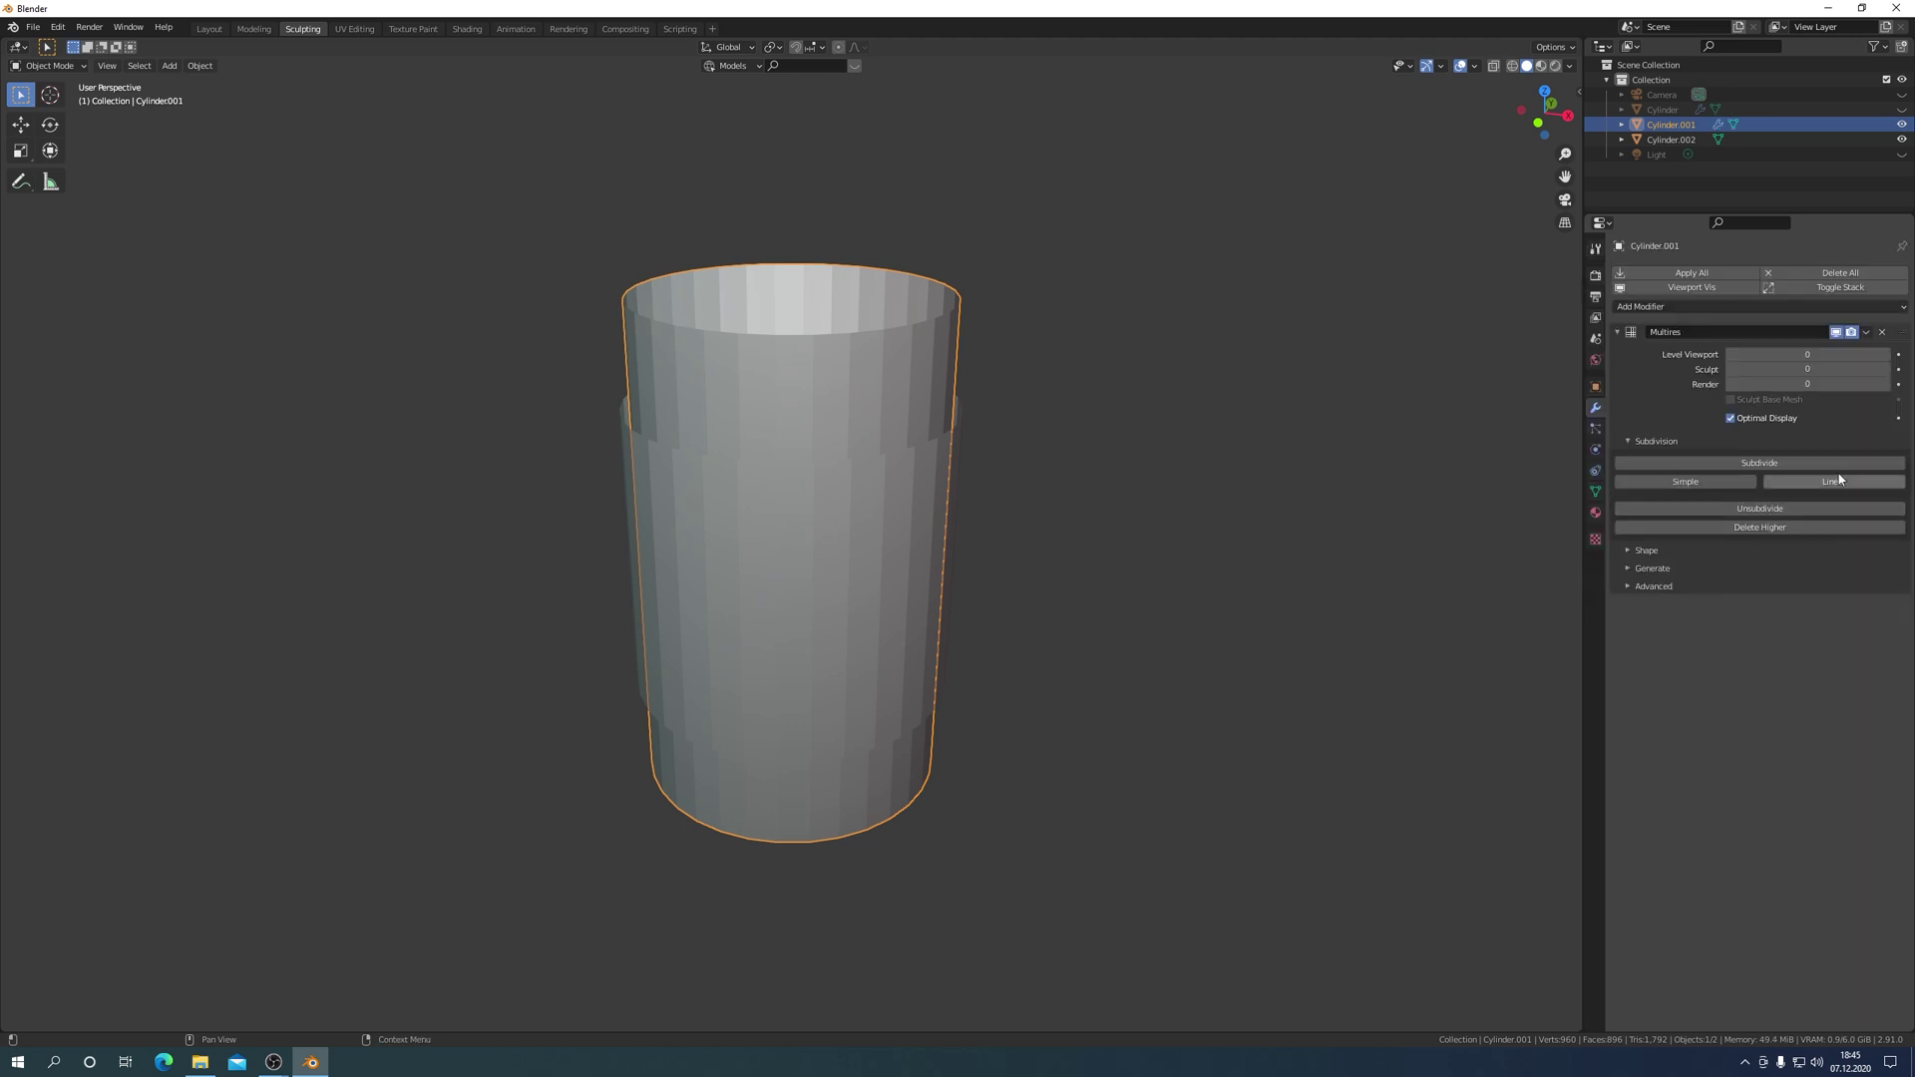
{"action": "double_click", "coordinate": [1753, 464]}
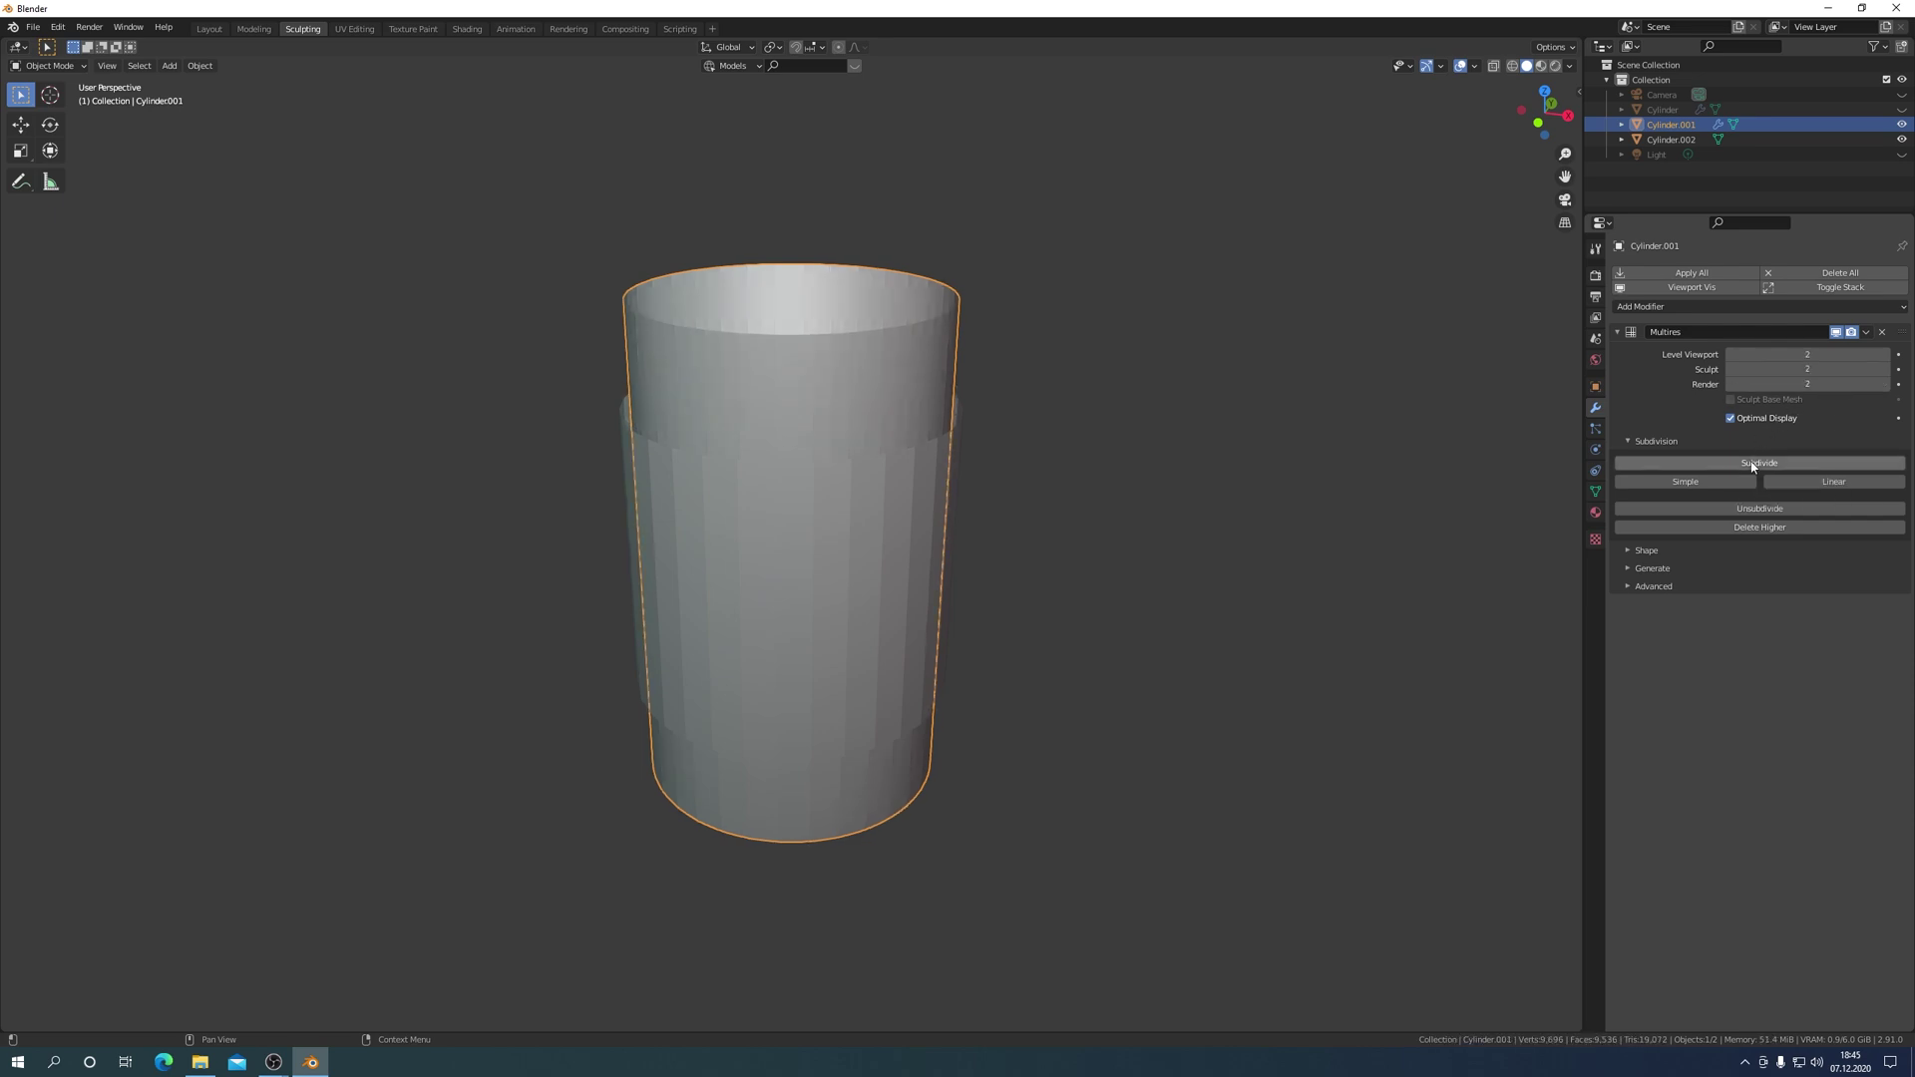
{"action": "left_click", "coordinate": [1753, 464]}
Give Cylinder.002 a level-3 Multiresolution modifier, shade it smooth, and reselect Cylinder.001.
{"action": "left_click", "coordinate": [902, 536]}
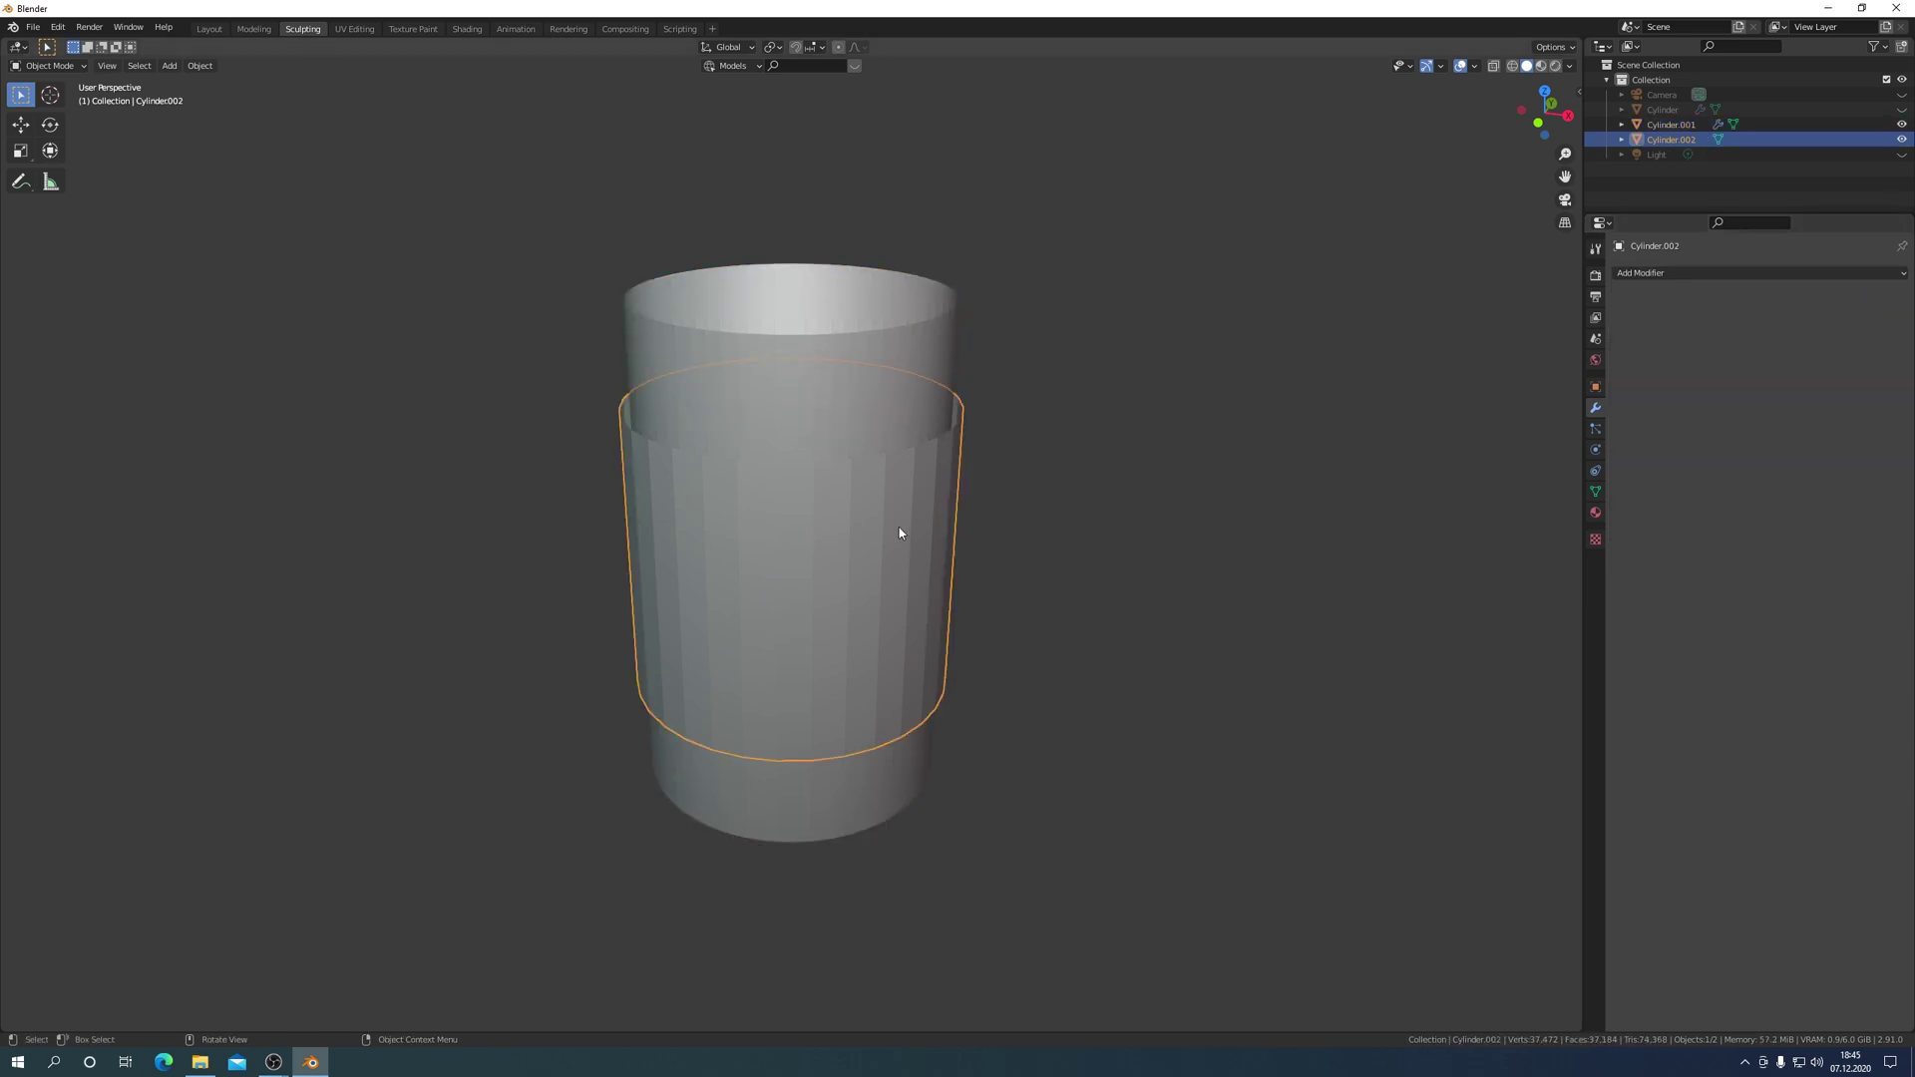
{"action": "left_click", "coordinate": [1745, 271]}
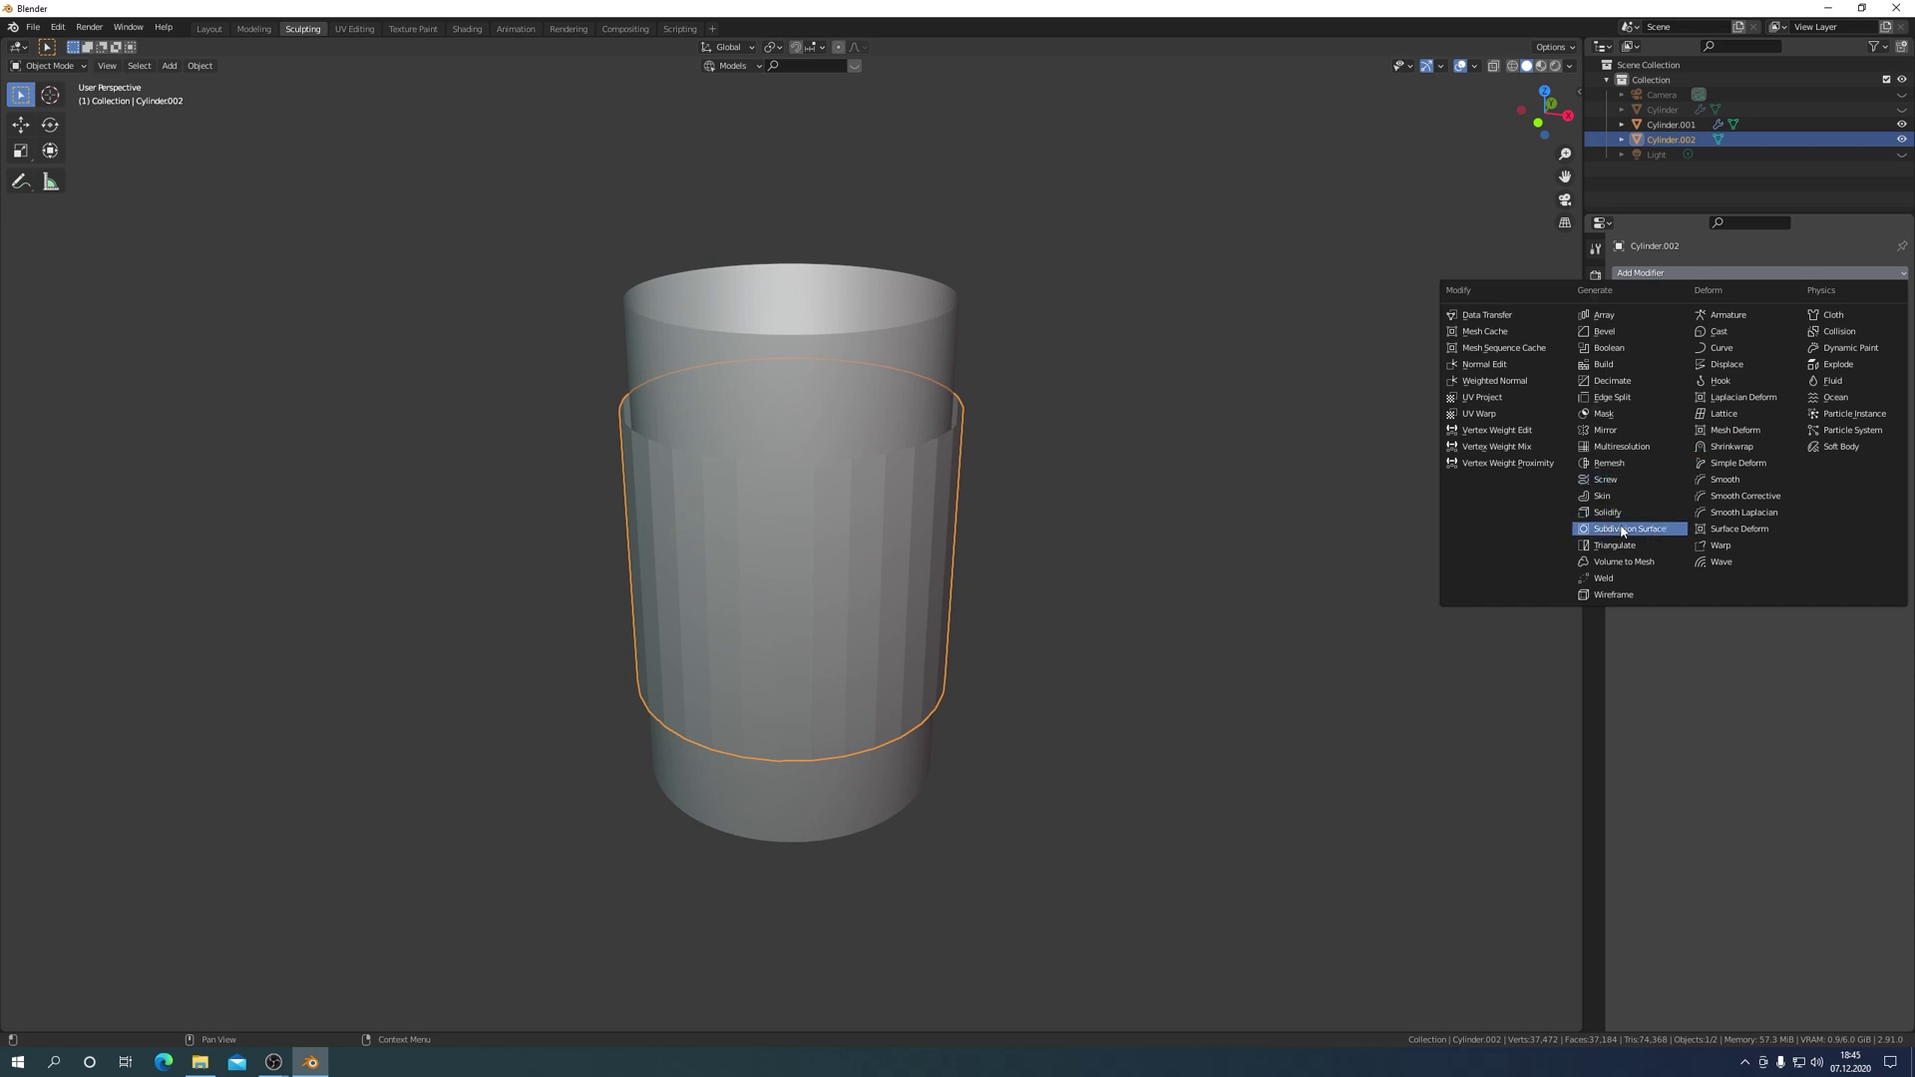
{"action": "left_click", "coordinate": [1621, 446]}
{"action": "triple_click", "coordinate": [1759, 463]}
{"action": "right_click", "coordinate": [881, 493]}
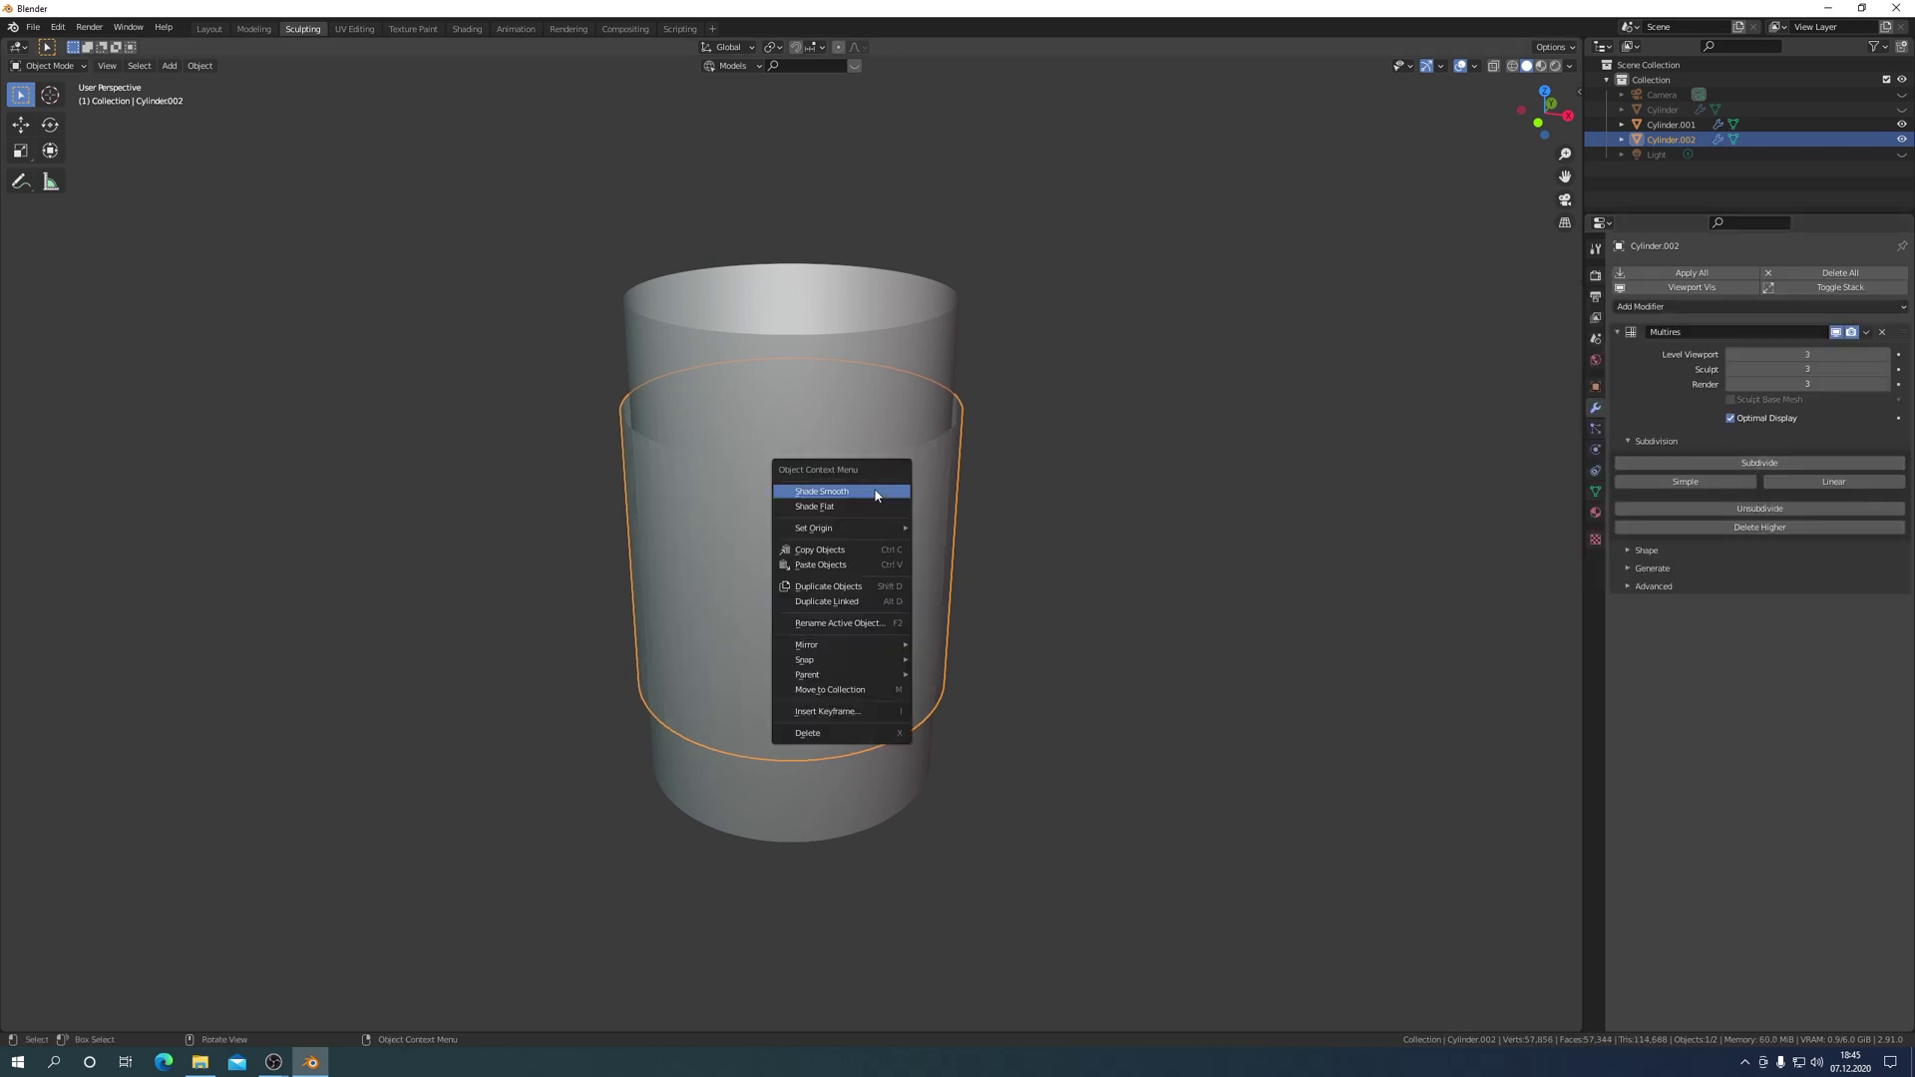
{"action": "right_click", "coordinate": [883, 335]}
{"action": "left_click", "coordinate": [889, 347]}
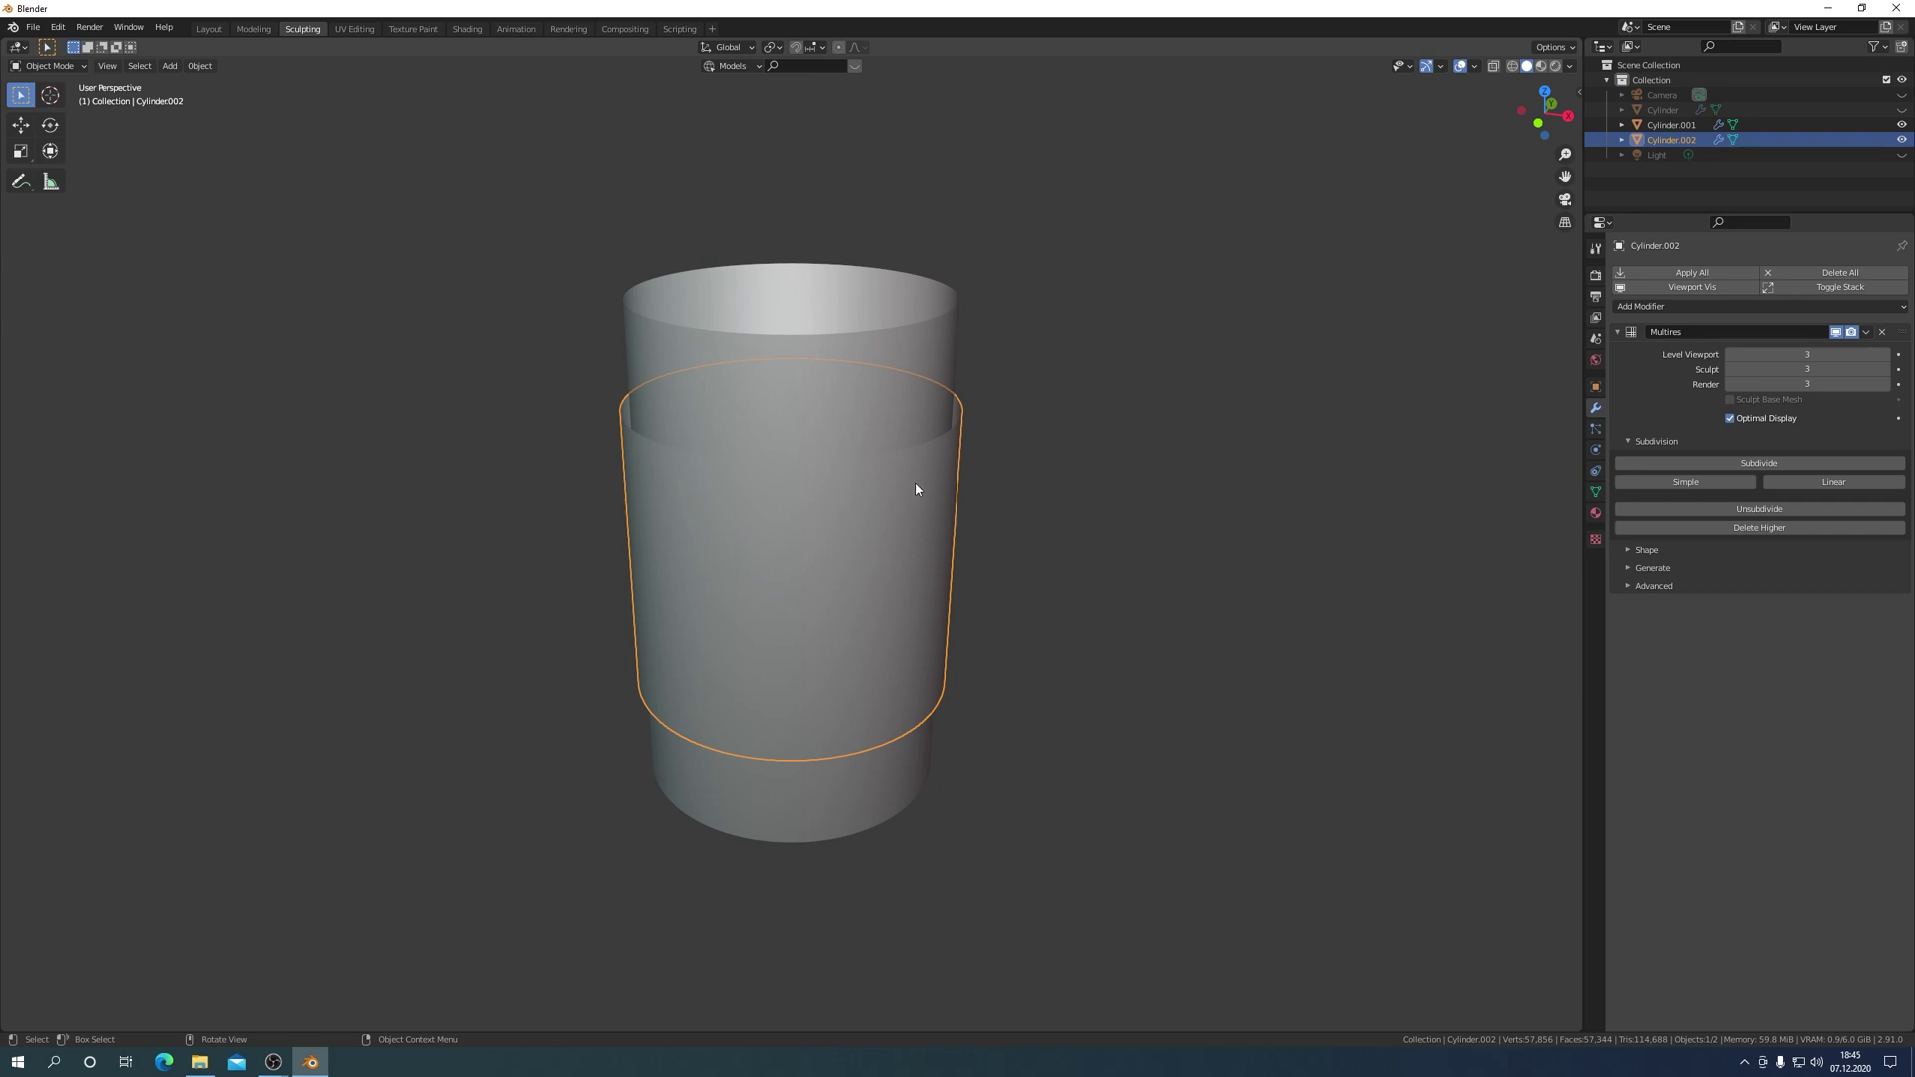
{"action": "left_click", "coordinate": [916, 337]}
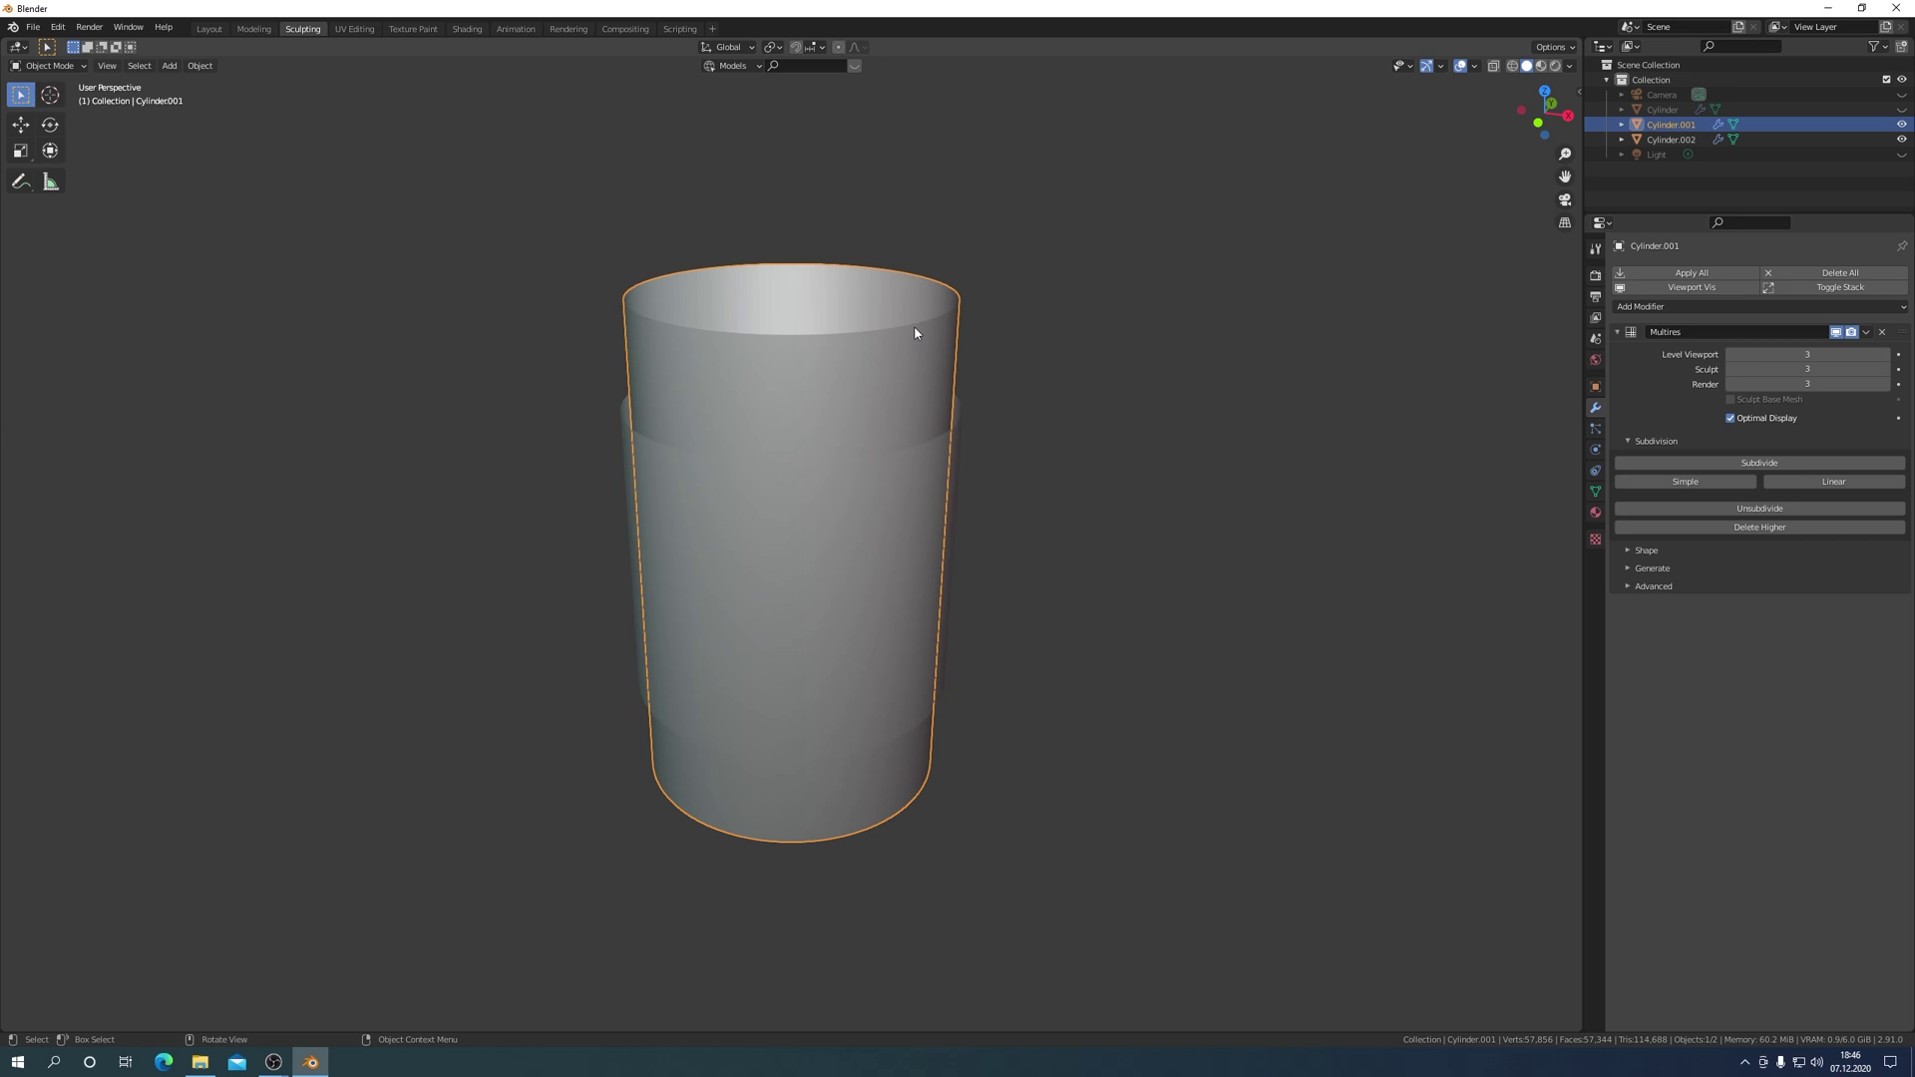
{"action": "key", "text": "ctrl+Tab"}
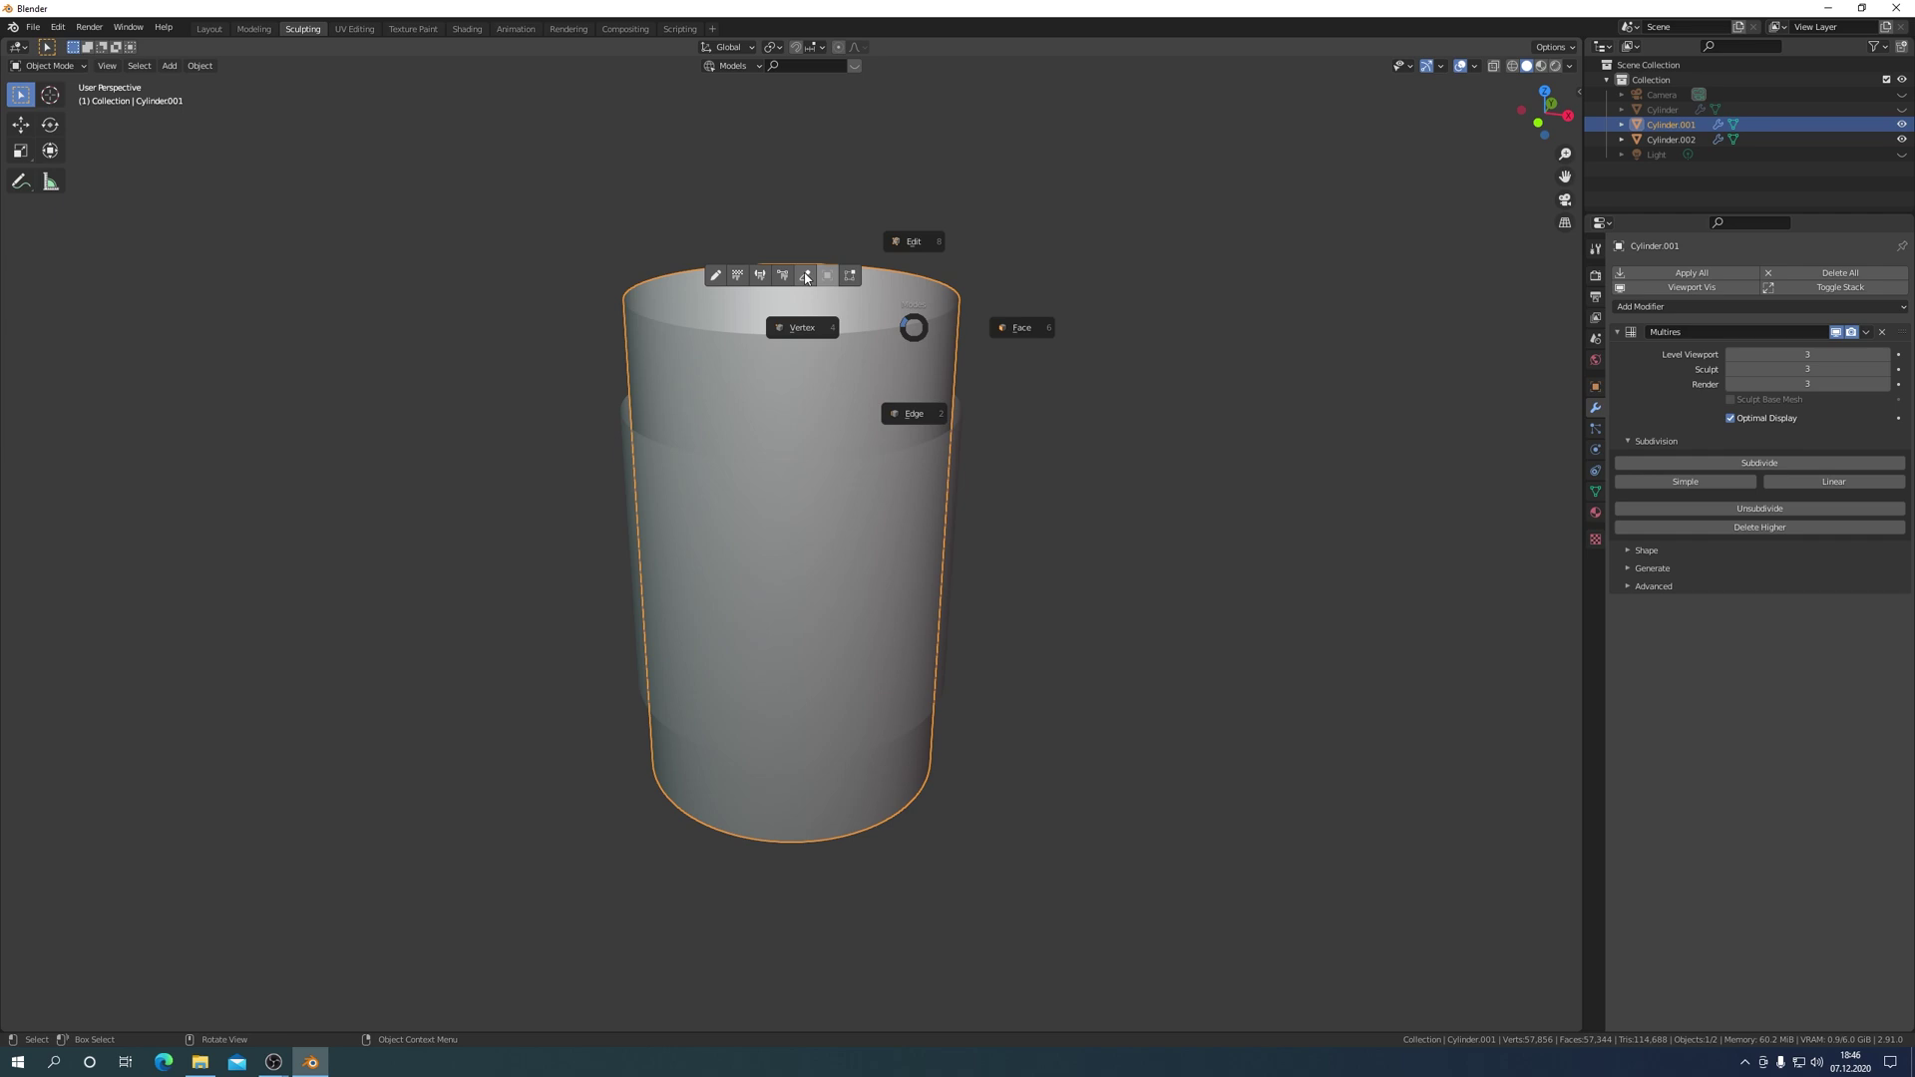
Put Cylinder.002, rather than Cylinder.001, into Sculpt Mode.
{"action": "left_click", "coordinate": [806, 276]}
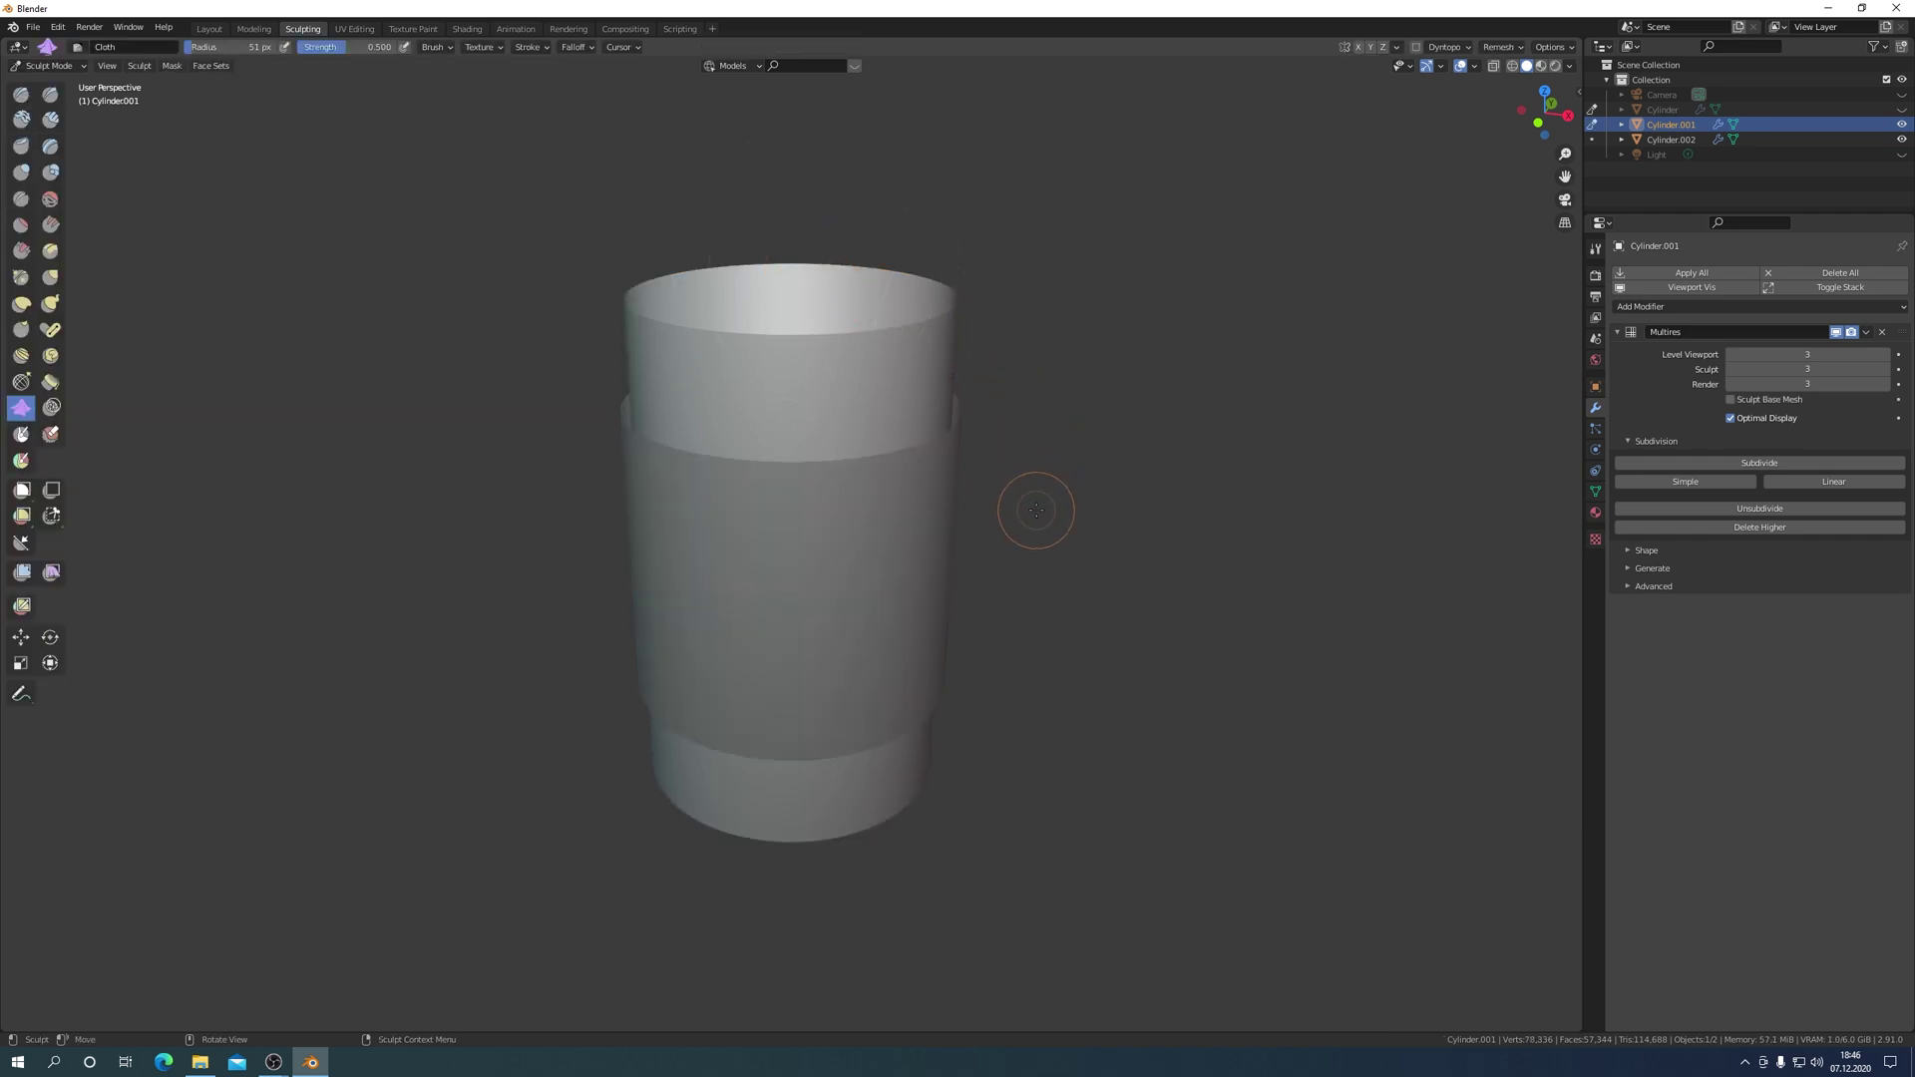
{"action": "key", "text": "ctrl+Tab"}
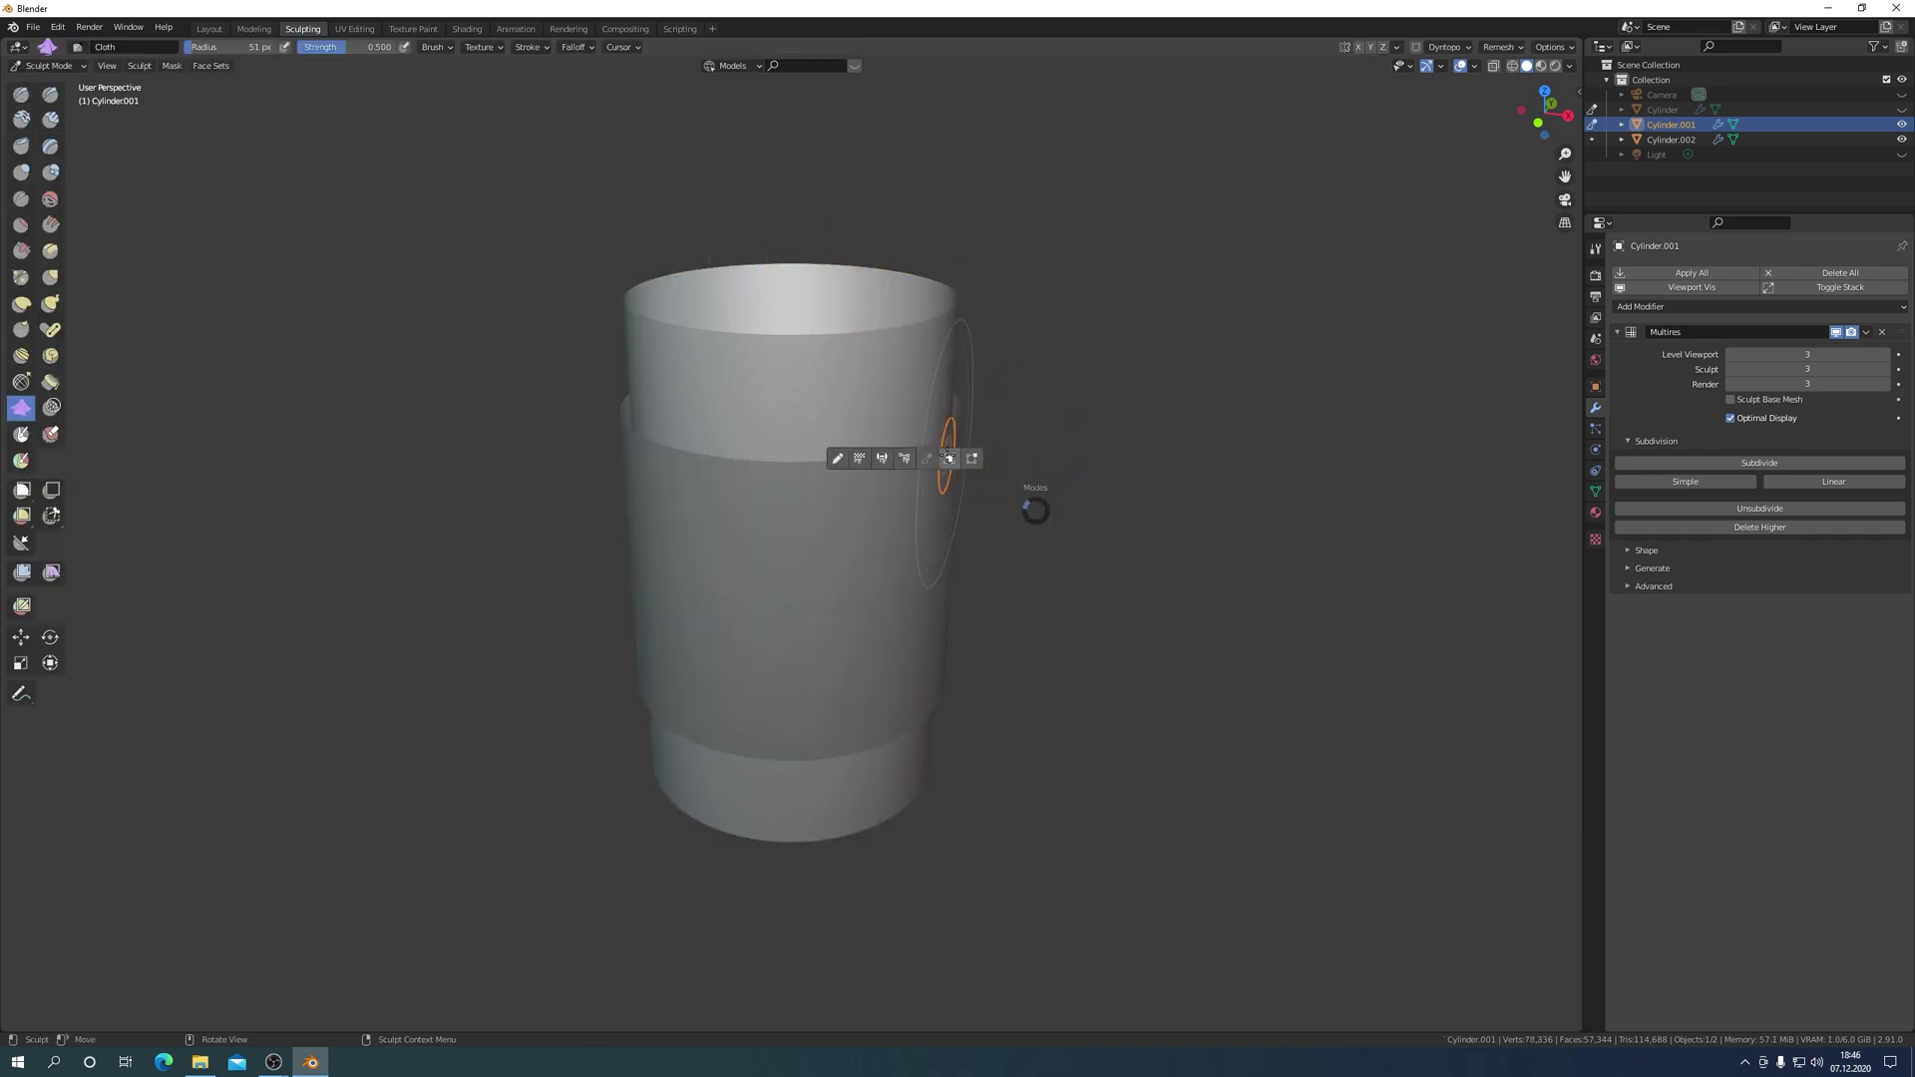
{"action": "left_click", "coordinate": [949, 458]}
{"action": "left_click", "coordinate": [912, 509]}
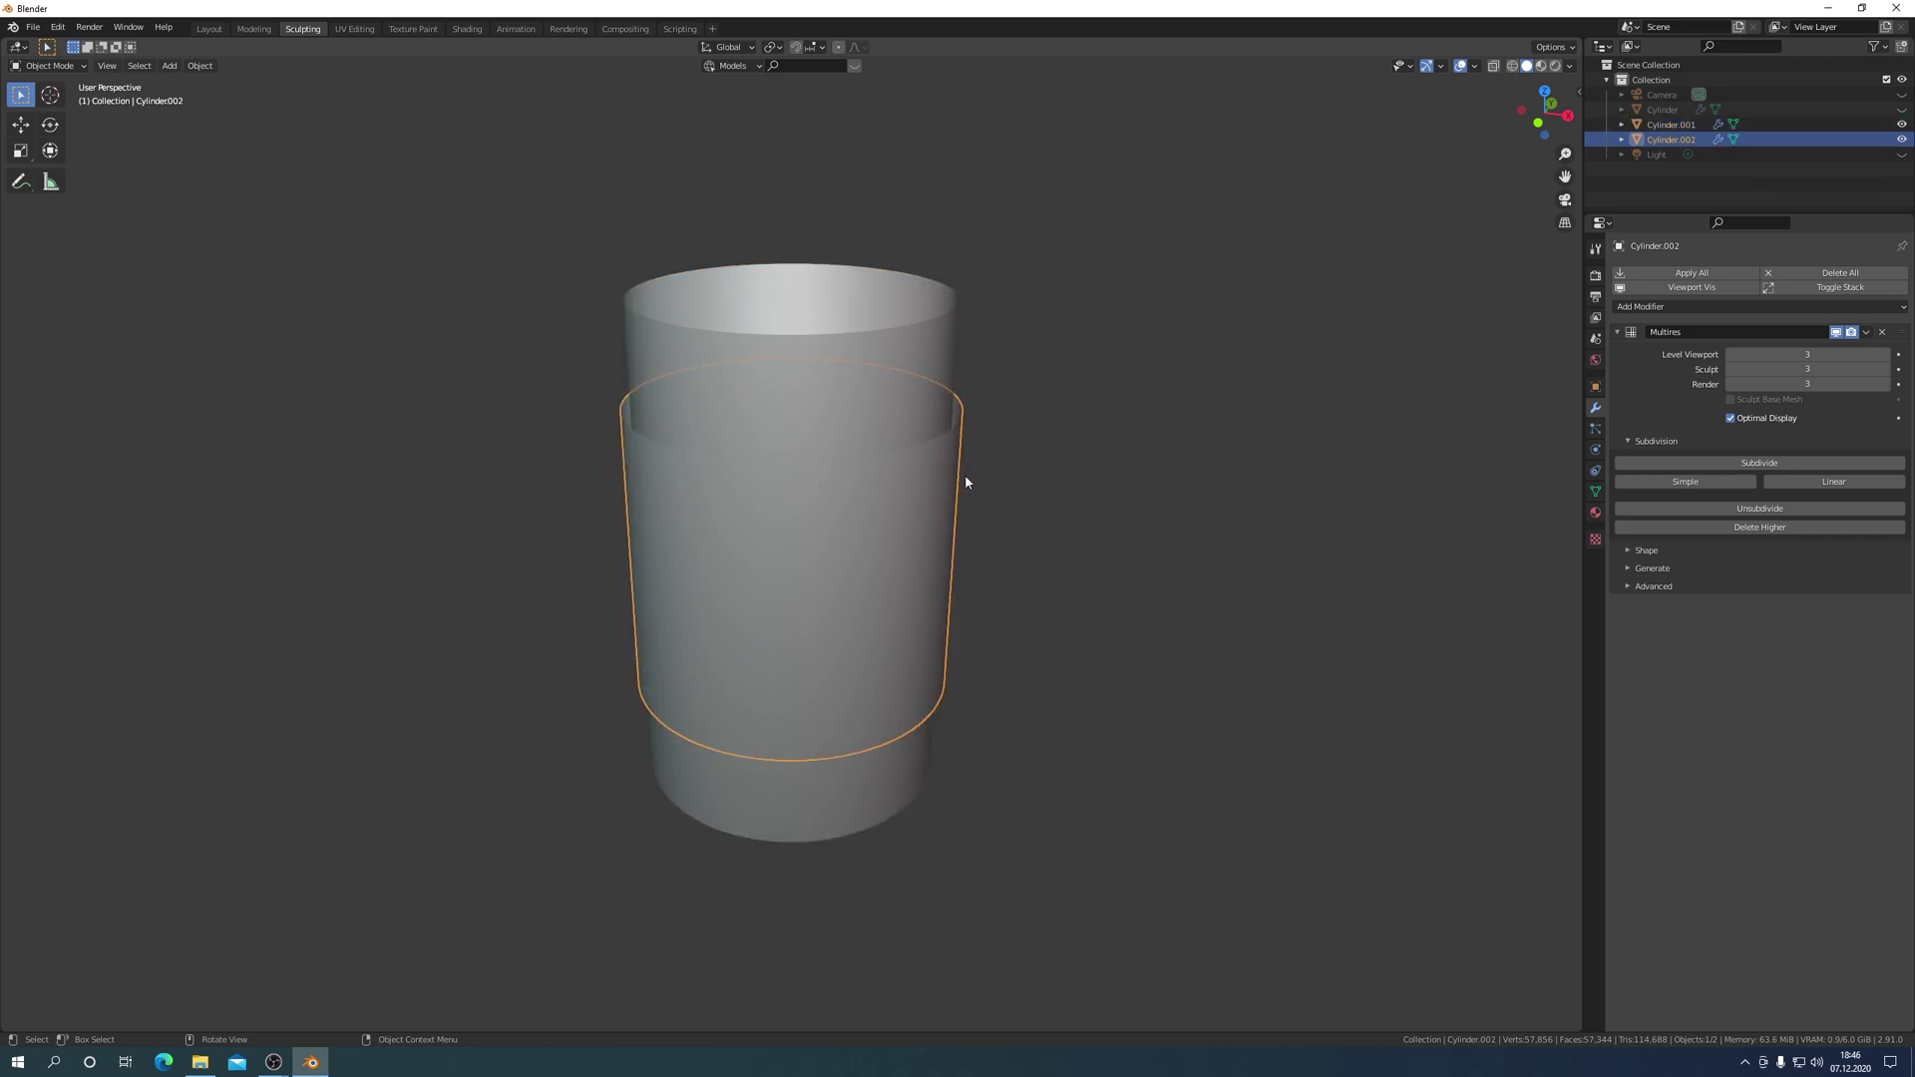
{"action": "key", "text": "ctrl+Tab"}
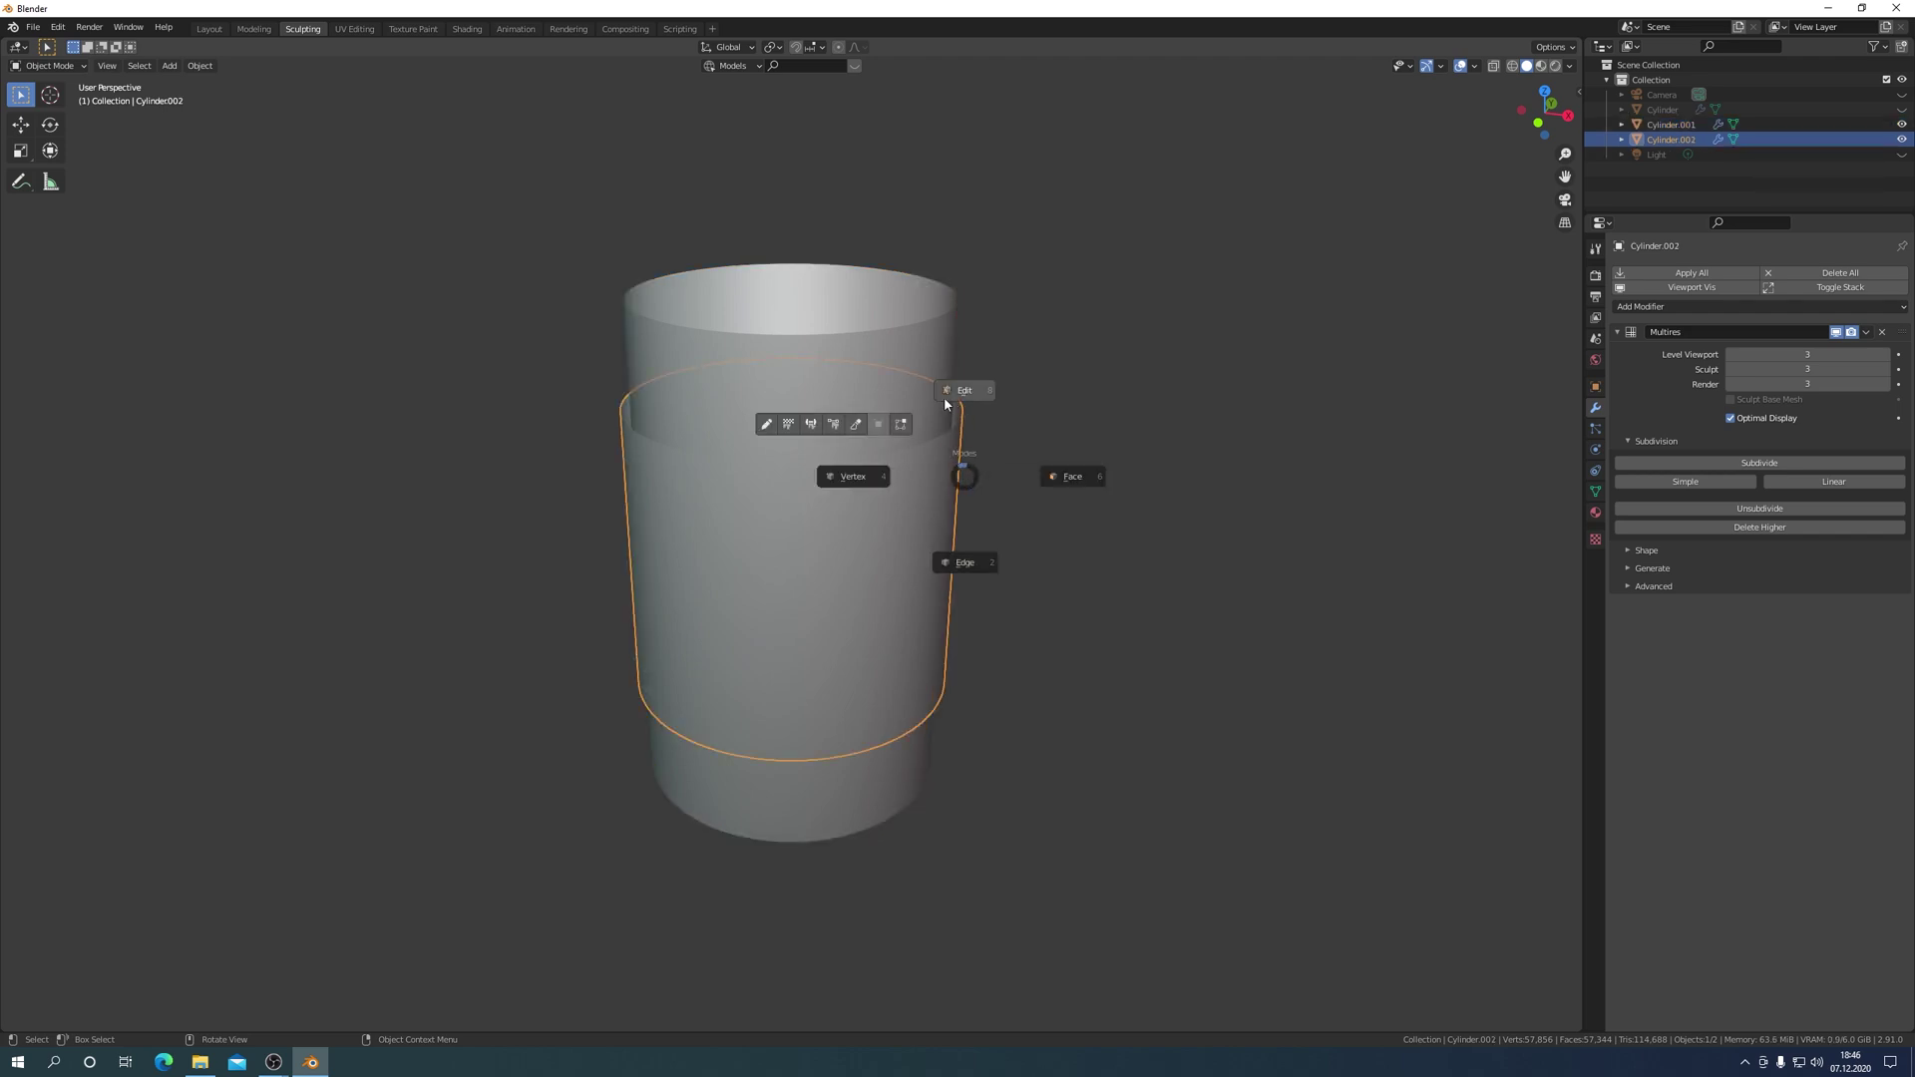
{"action": "left_click", "coordinate": [855, 427]}
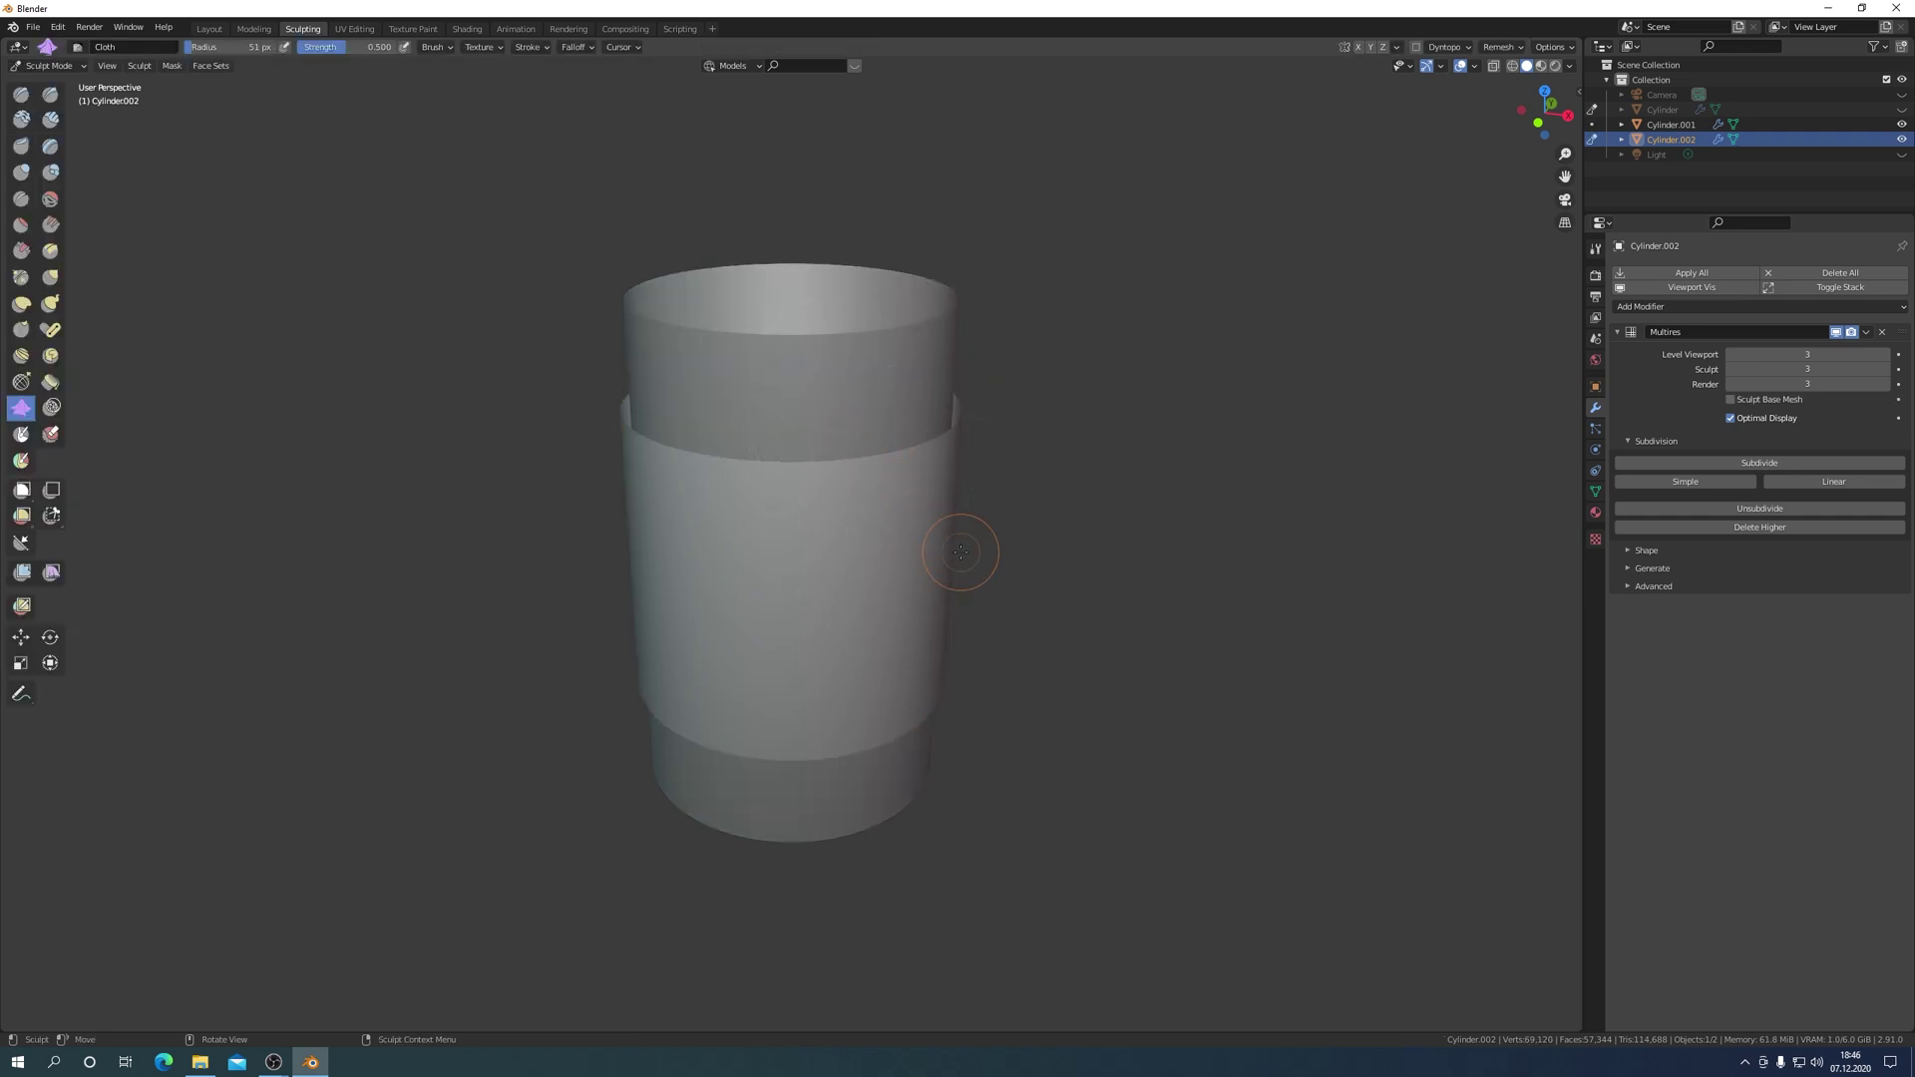
Initialise face sets so the middle band becomes a green set, and show the Cloth brush settings.
{"action": "left_click", "coordinate": [212, 66]}
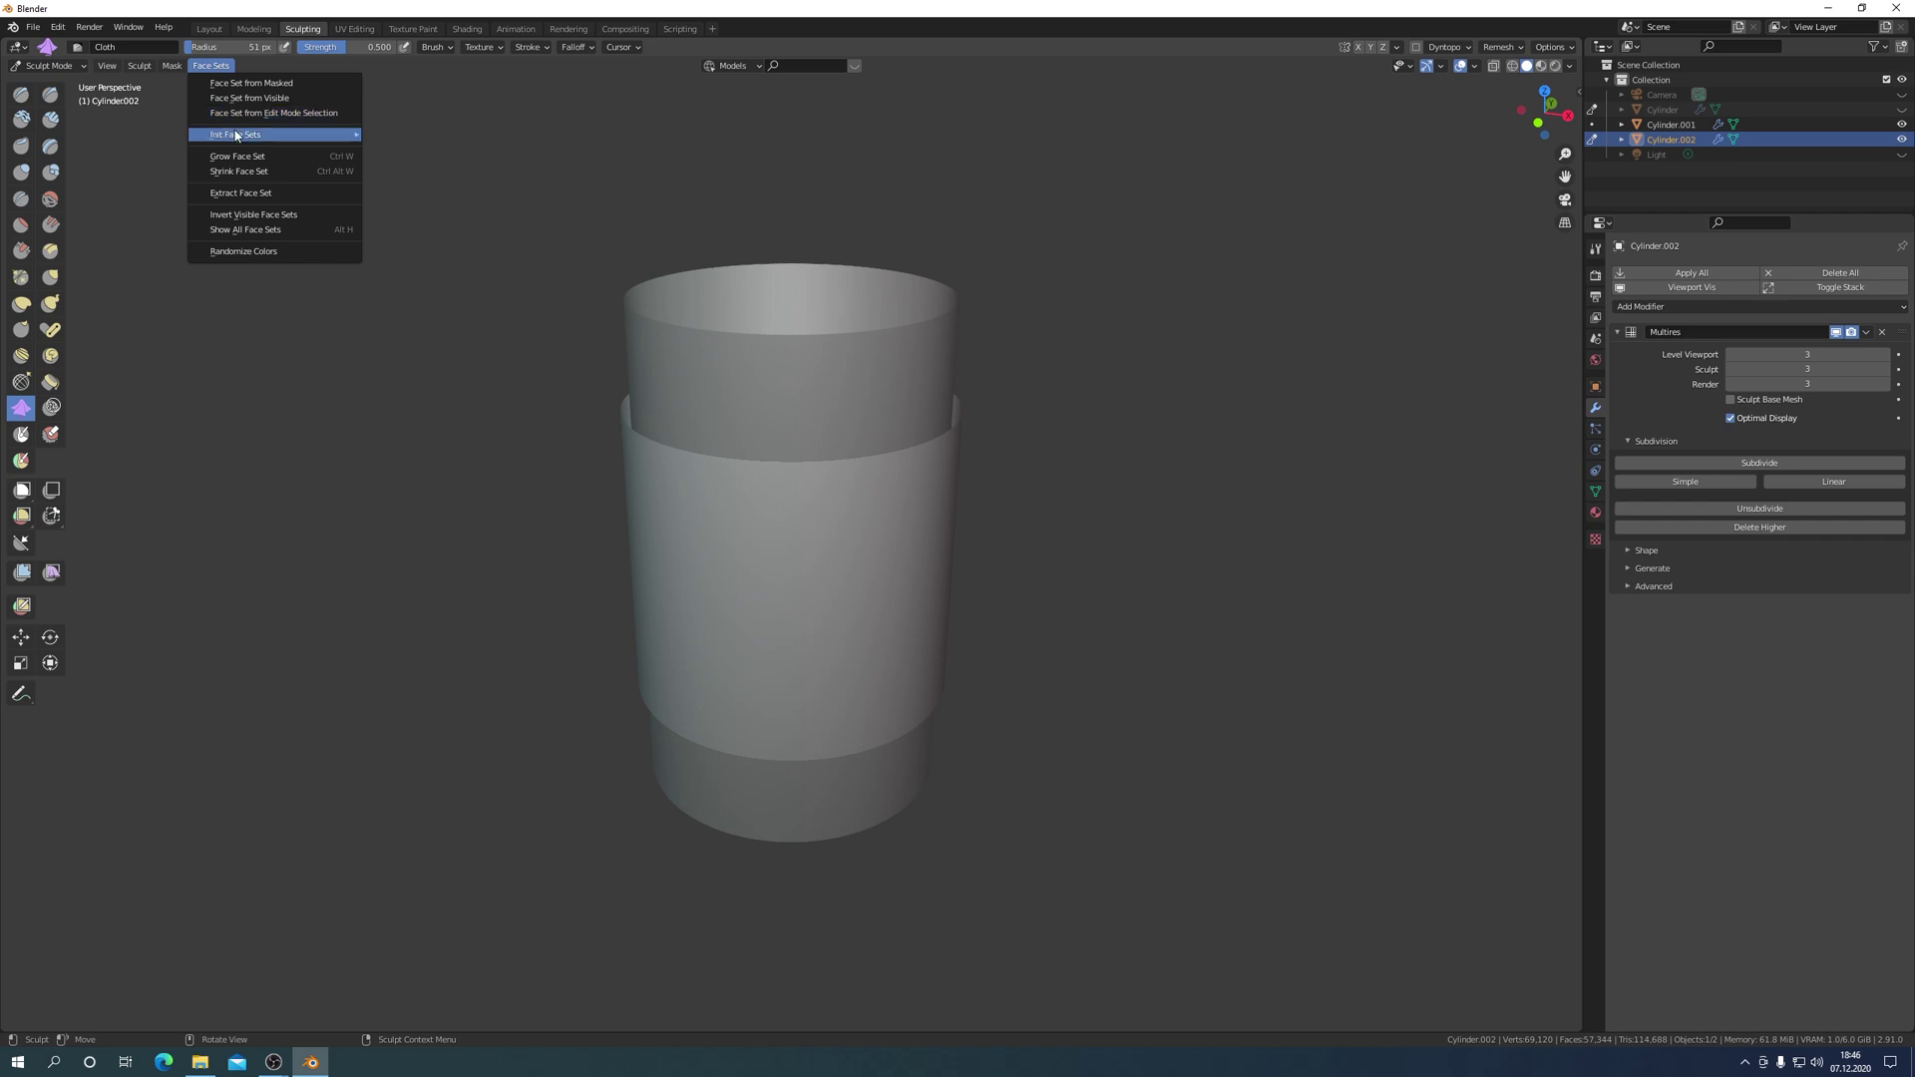
{"action": "mouse_move", "coordinate": [236, 134]}
{"action": "left_click", "coordinate": [419, 150]}
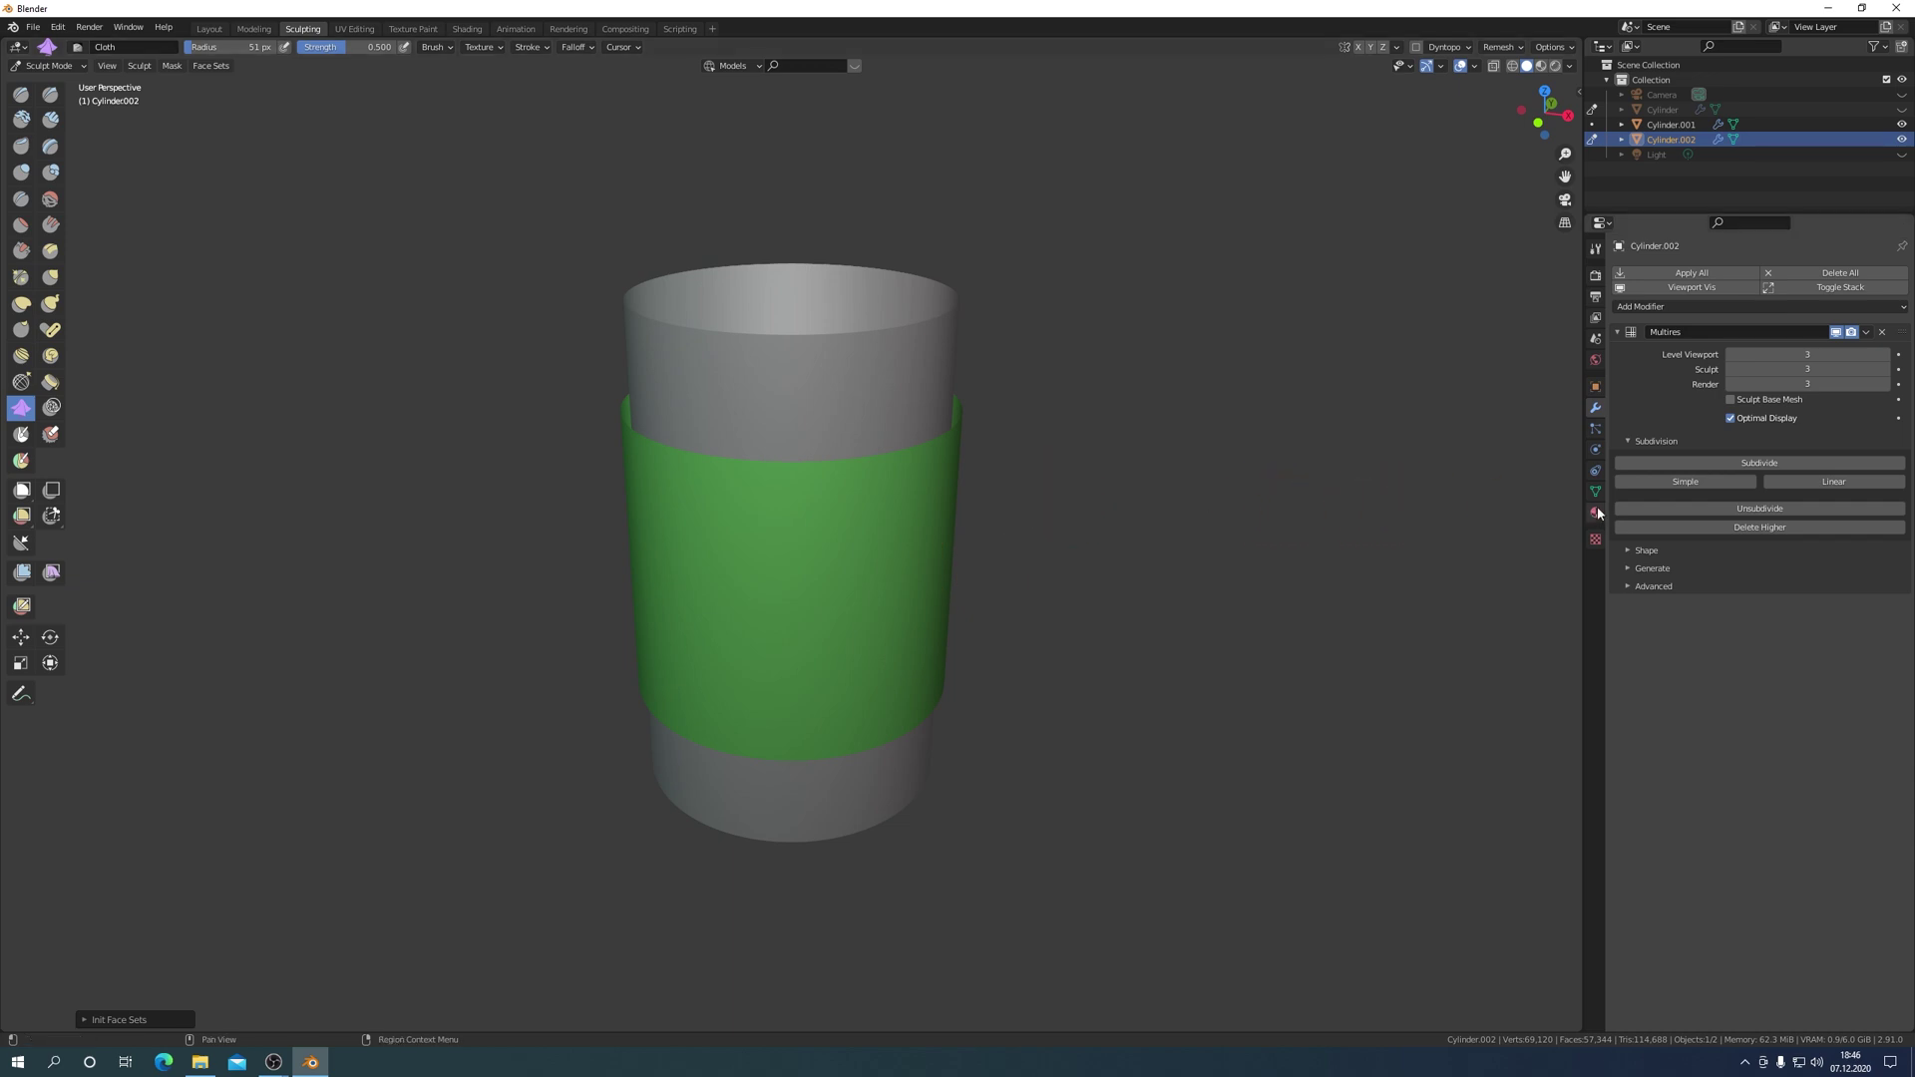
{"action": "left_click", "coordinate": [1594, 249]}
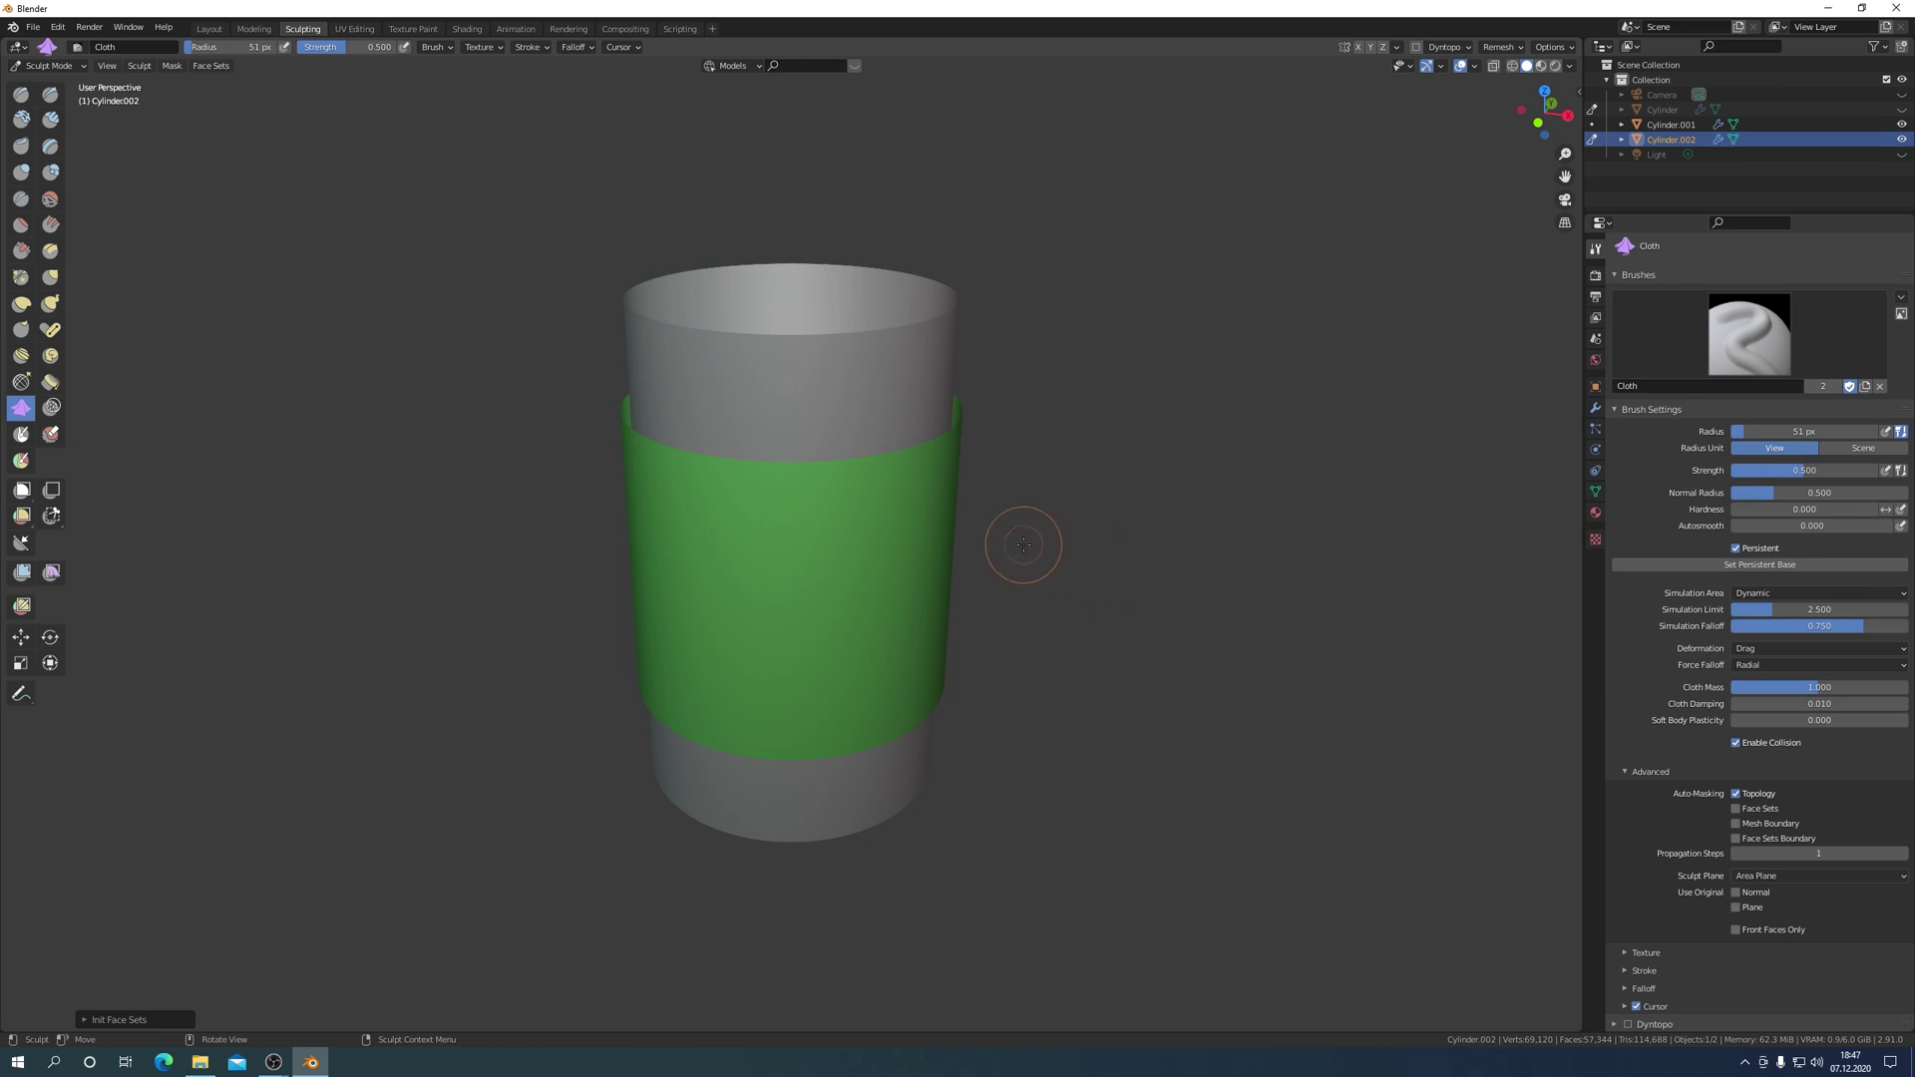
Set the Cloth brush radius to 83 px, try wrinkles on the green band, then undo them.
{"action": "middle_click_drag", "start_coordinate": [1007, 548], "coordinate": [897, 498]}
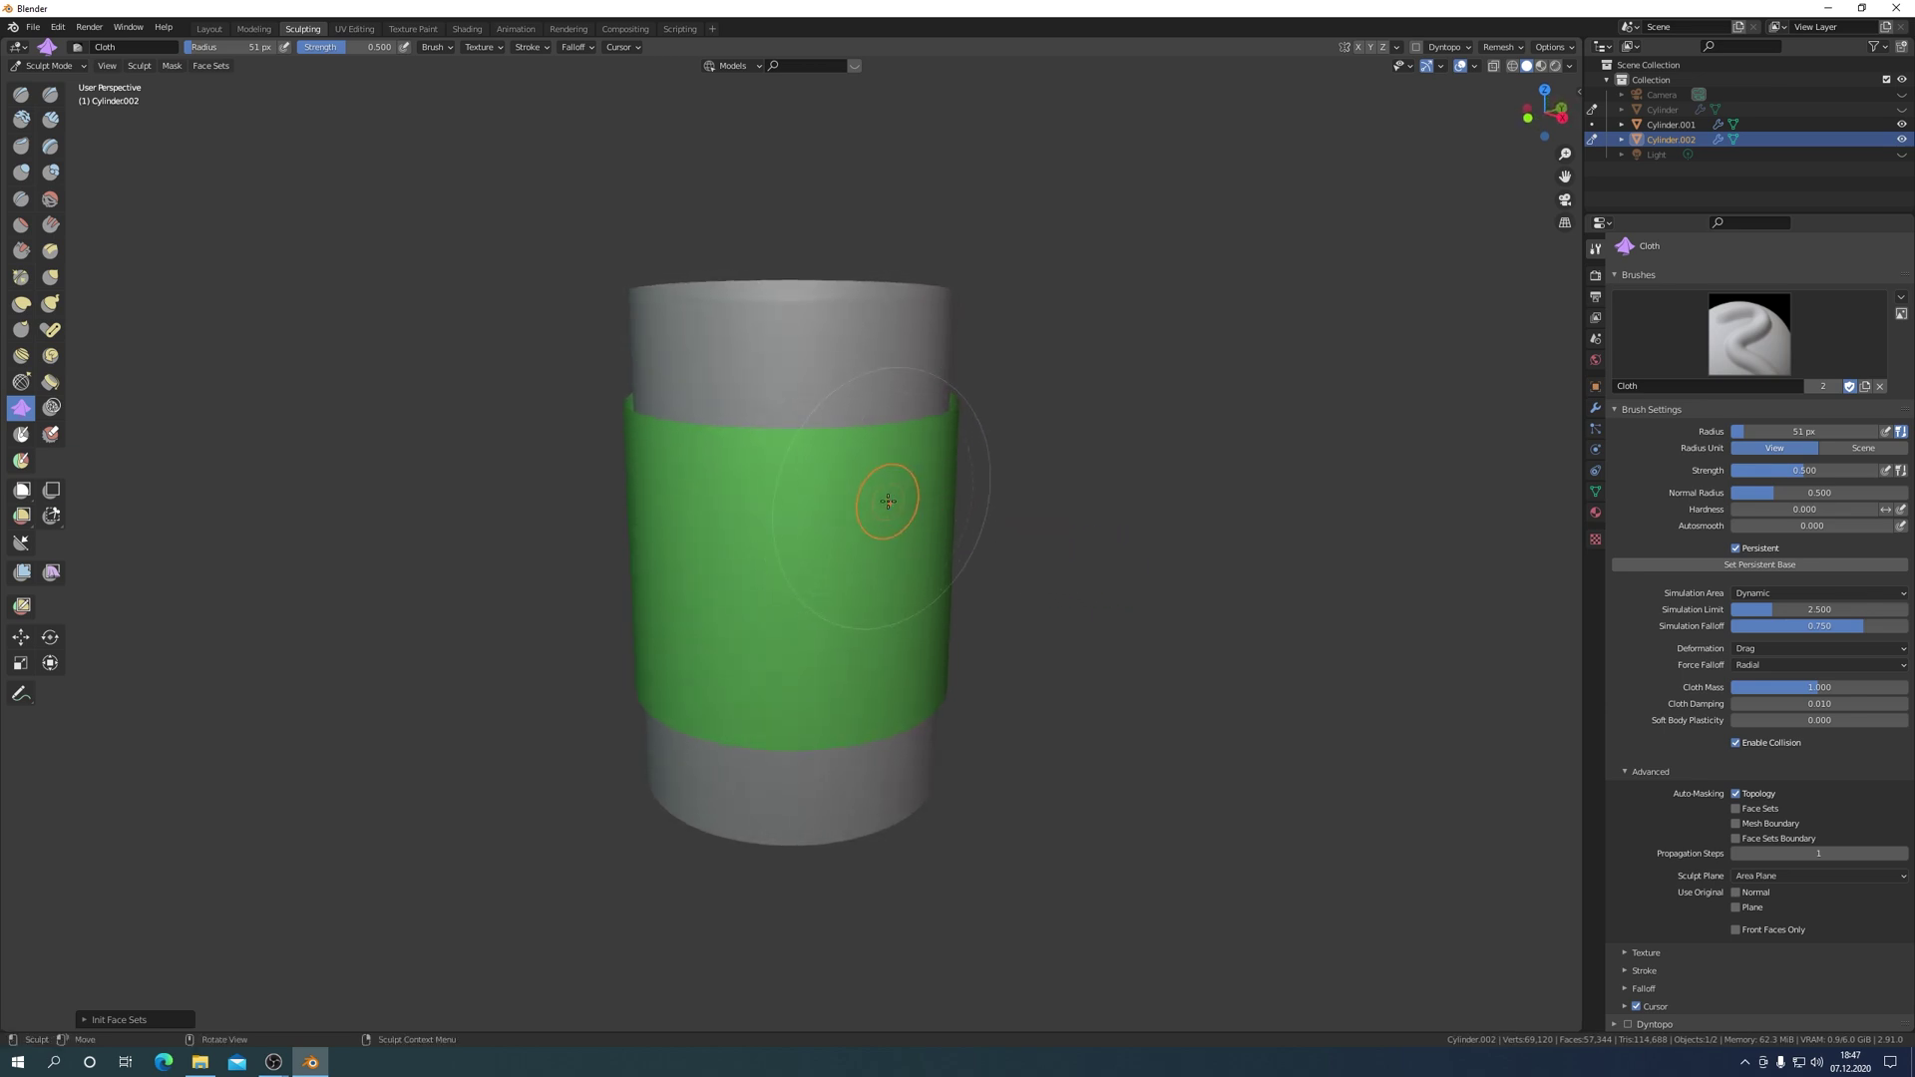
{"action": "key", "text": "f"}
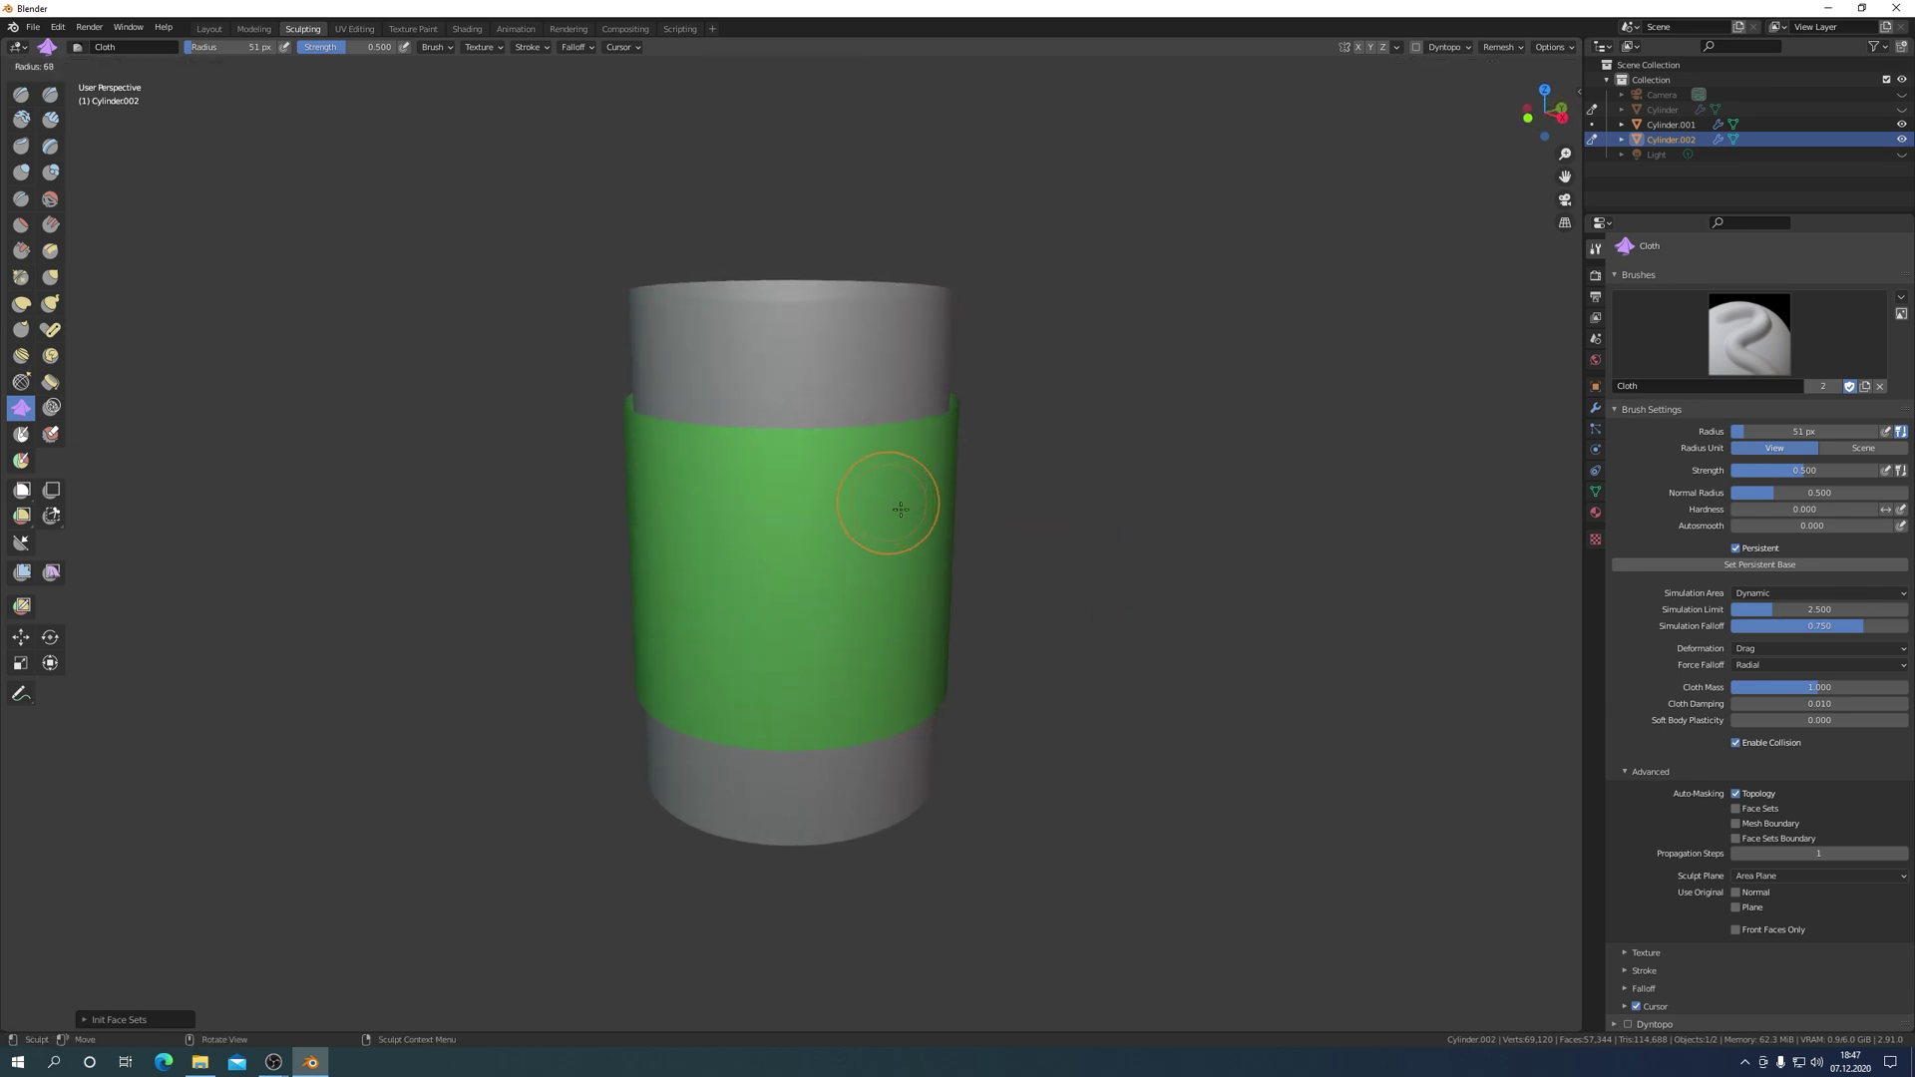
{"action": "left_click", "coordinate": [913, 509]}
{"action": "left_click_drag", "start_coordinate": [906, 492], "coordinate": [743, 645]}
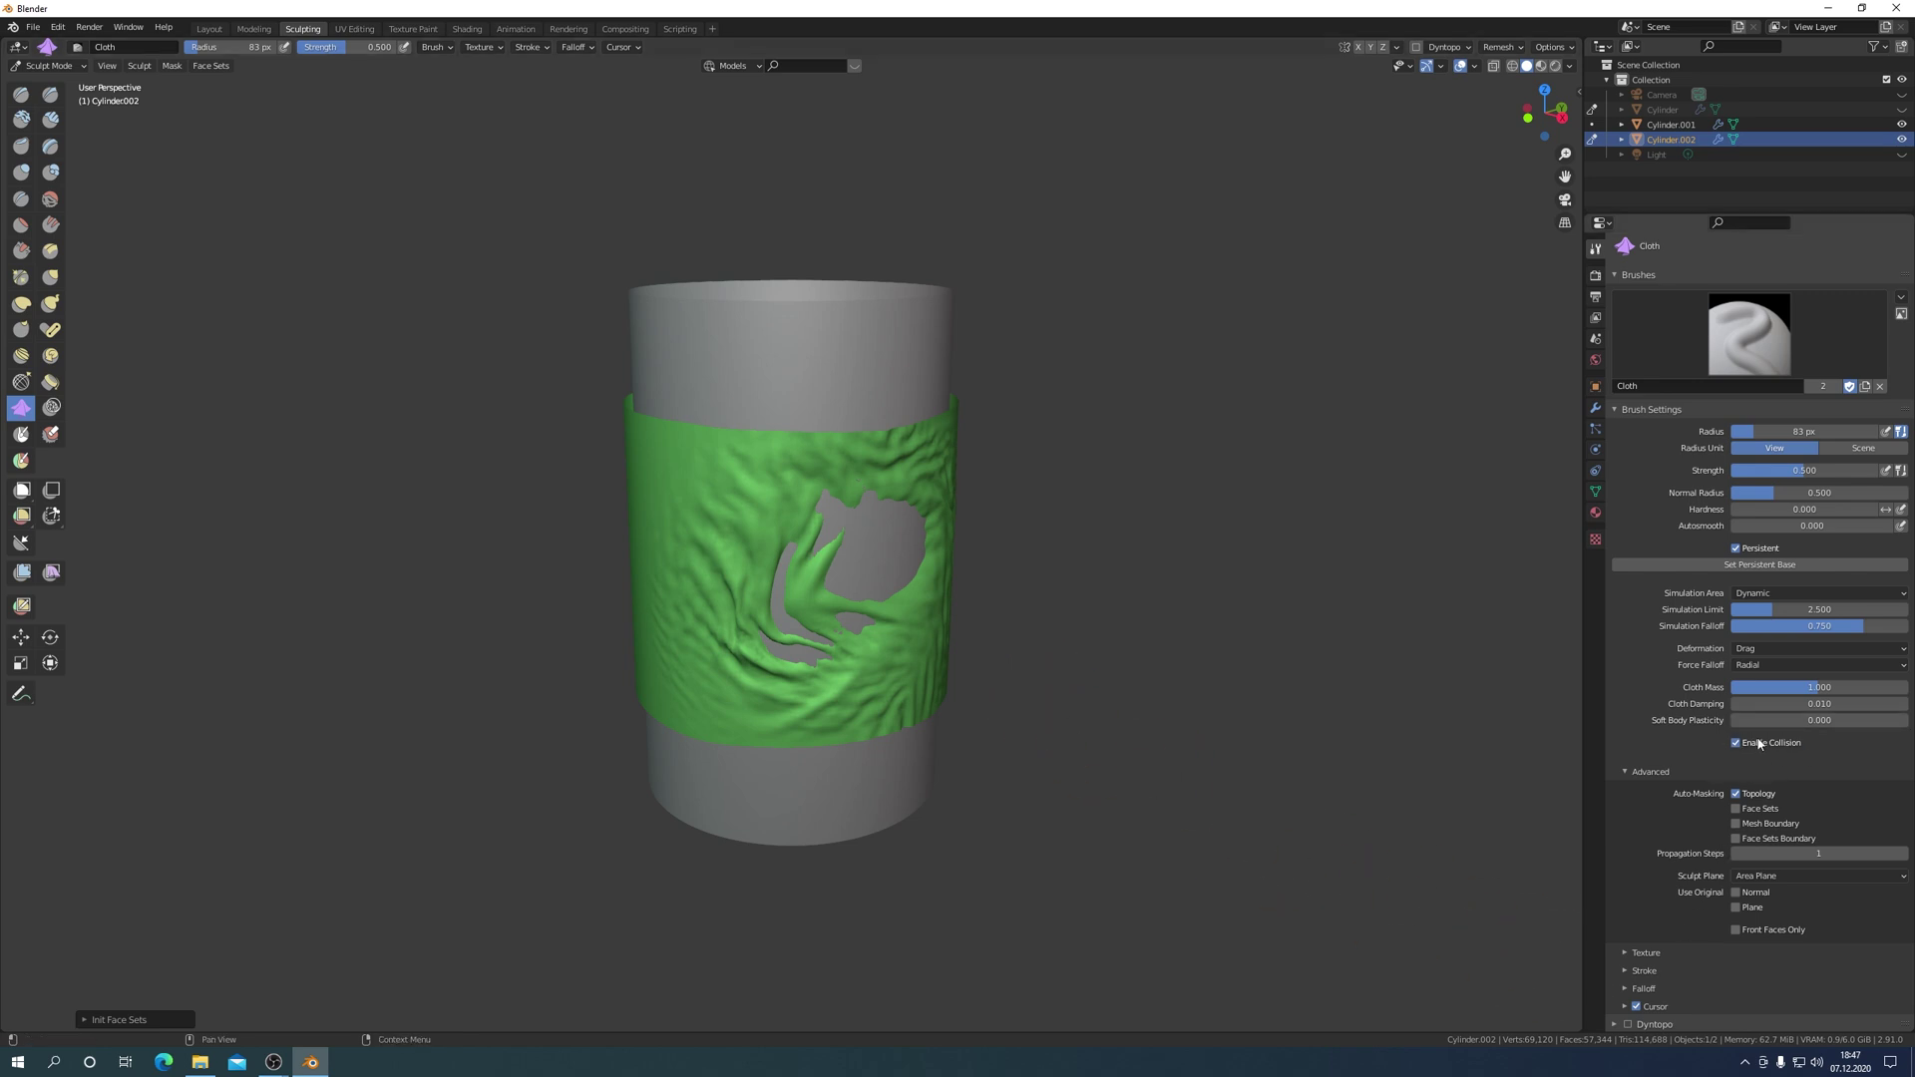
{"action": "left_click_drag", "start_coordinate": [958, 519], "coordinate": [863, 567]}
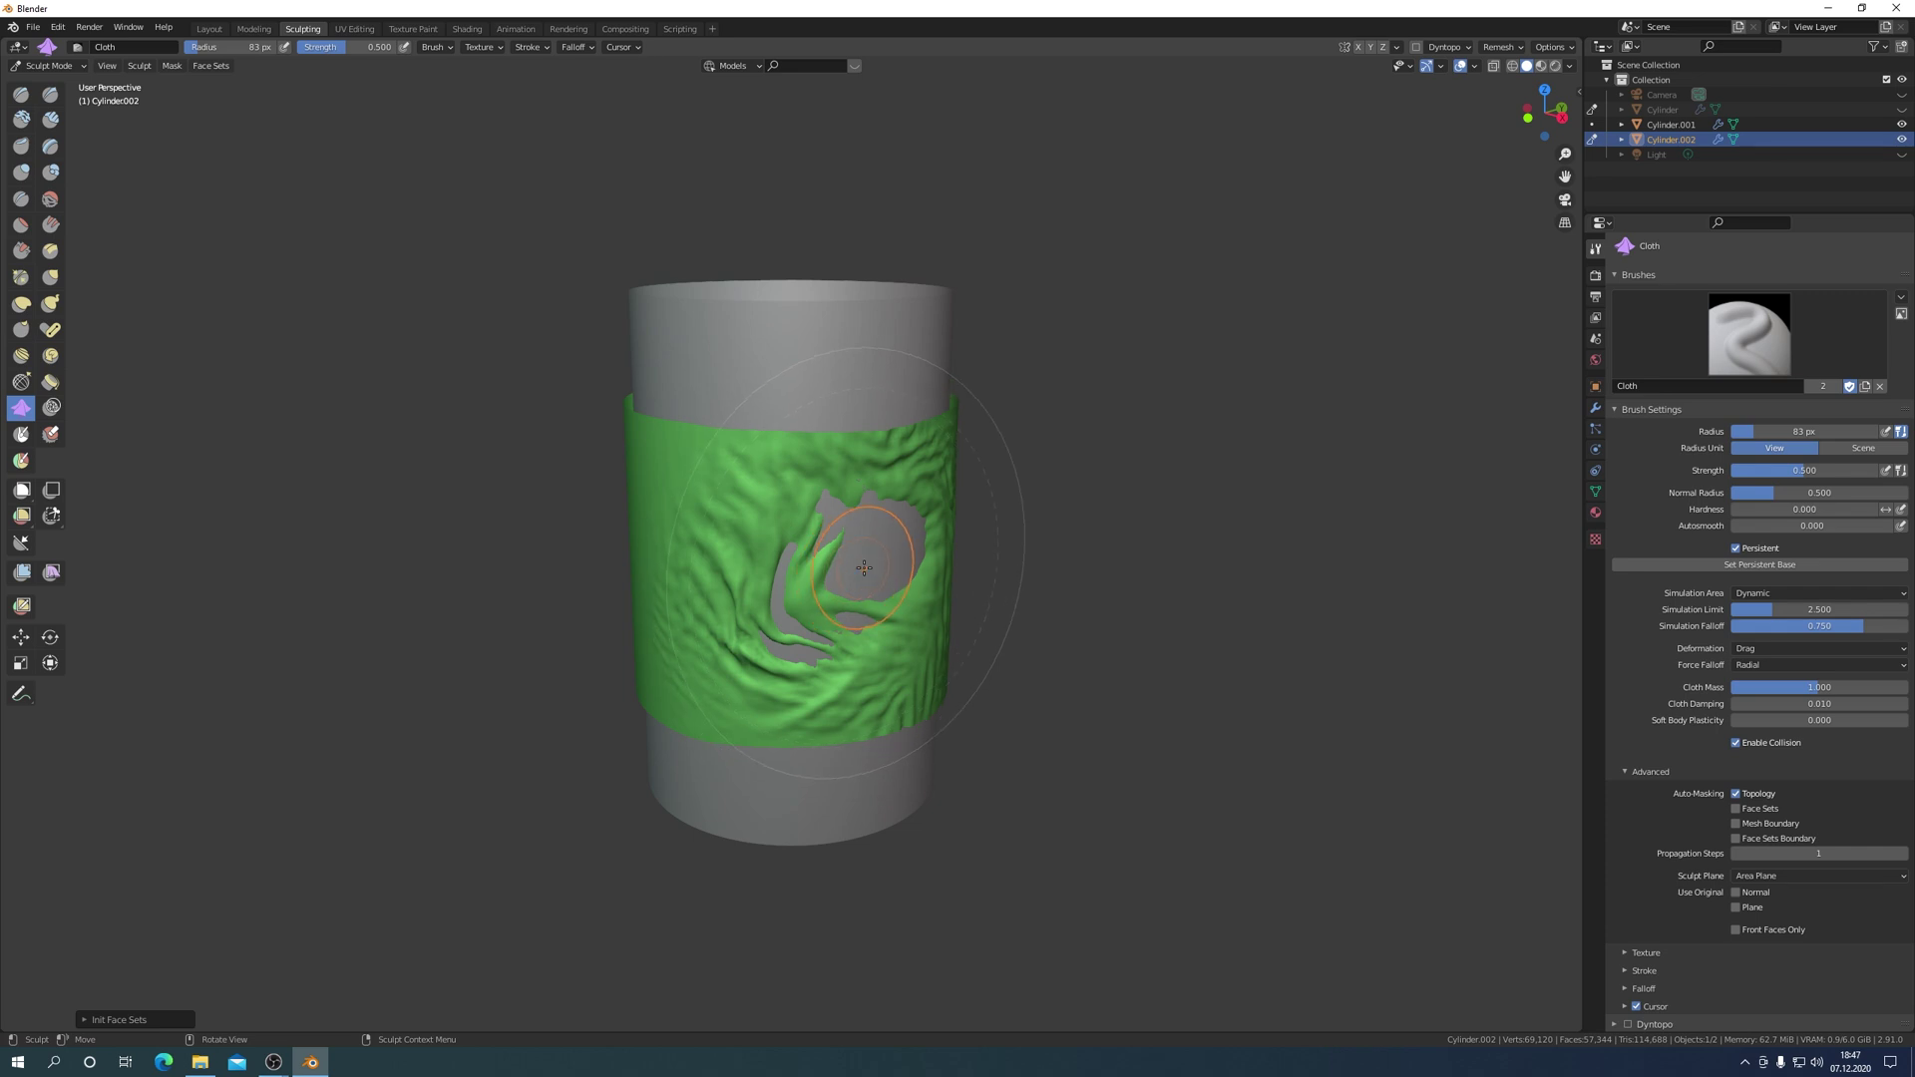
{"action": "left_click_drag", "start_coordinate": [863, 567], "coordinate": [878, 492]}
{"action": "key", "text": "ctrl"}
{"action": "key", "text": "ctrl+z"}
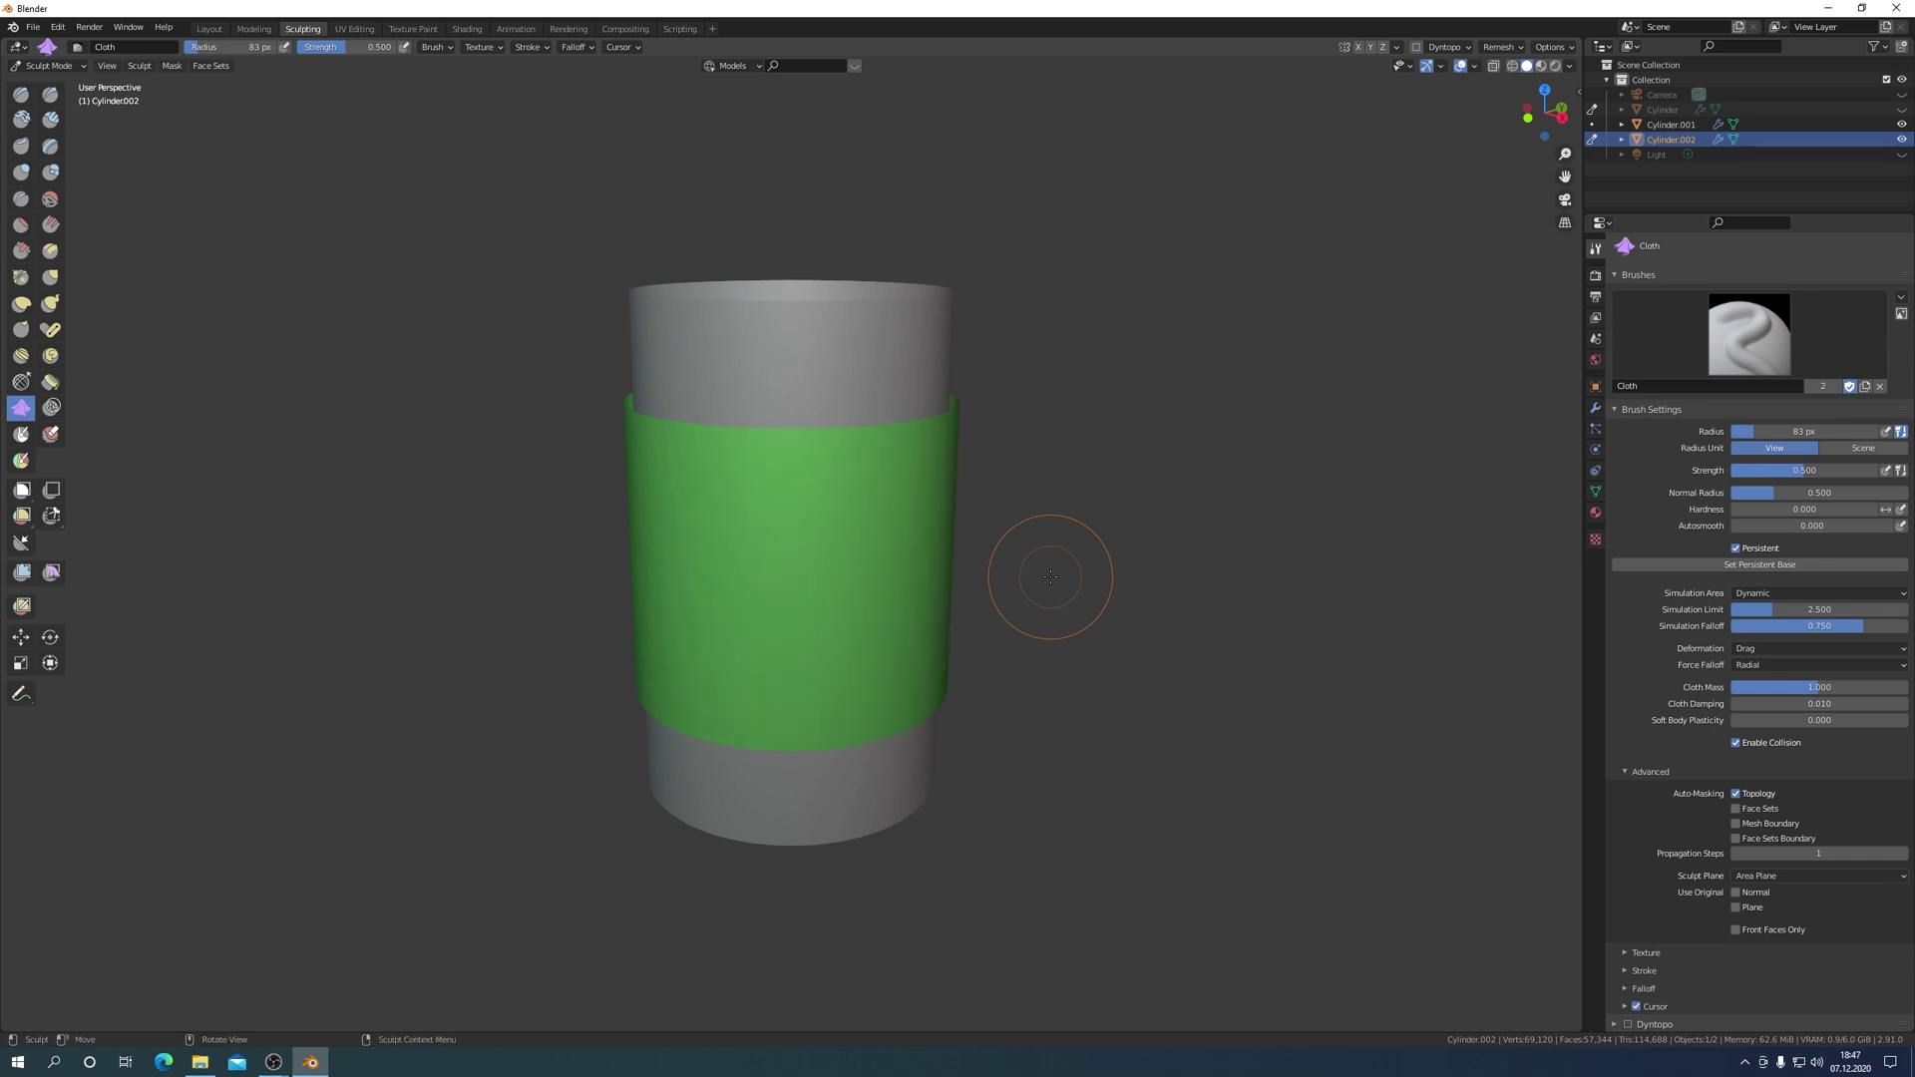
{"action": "key", "text": "ctrl+Tab"}
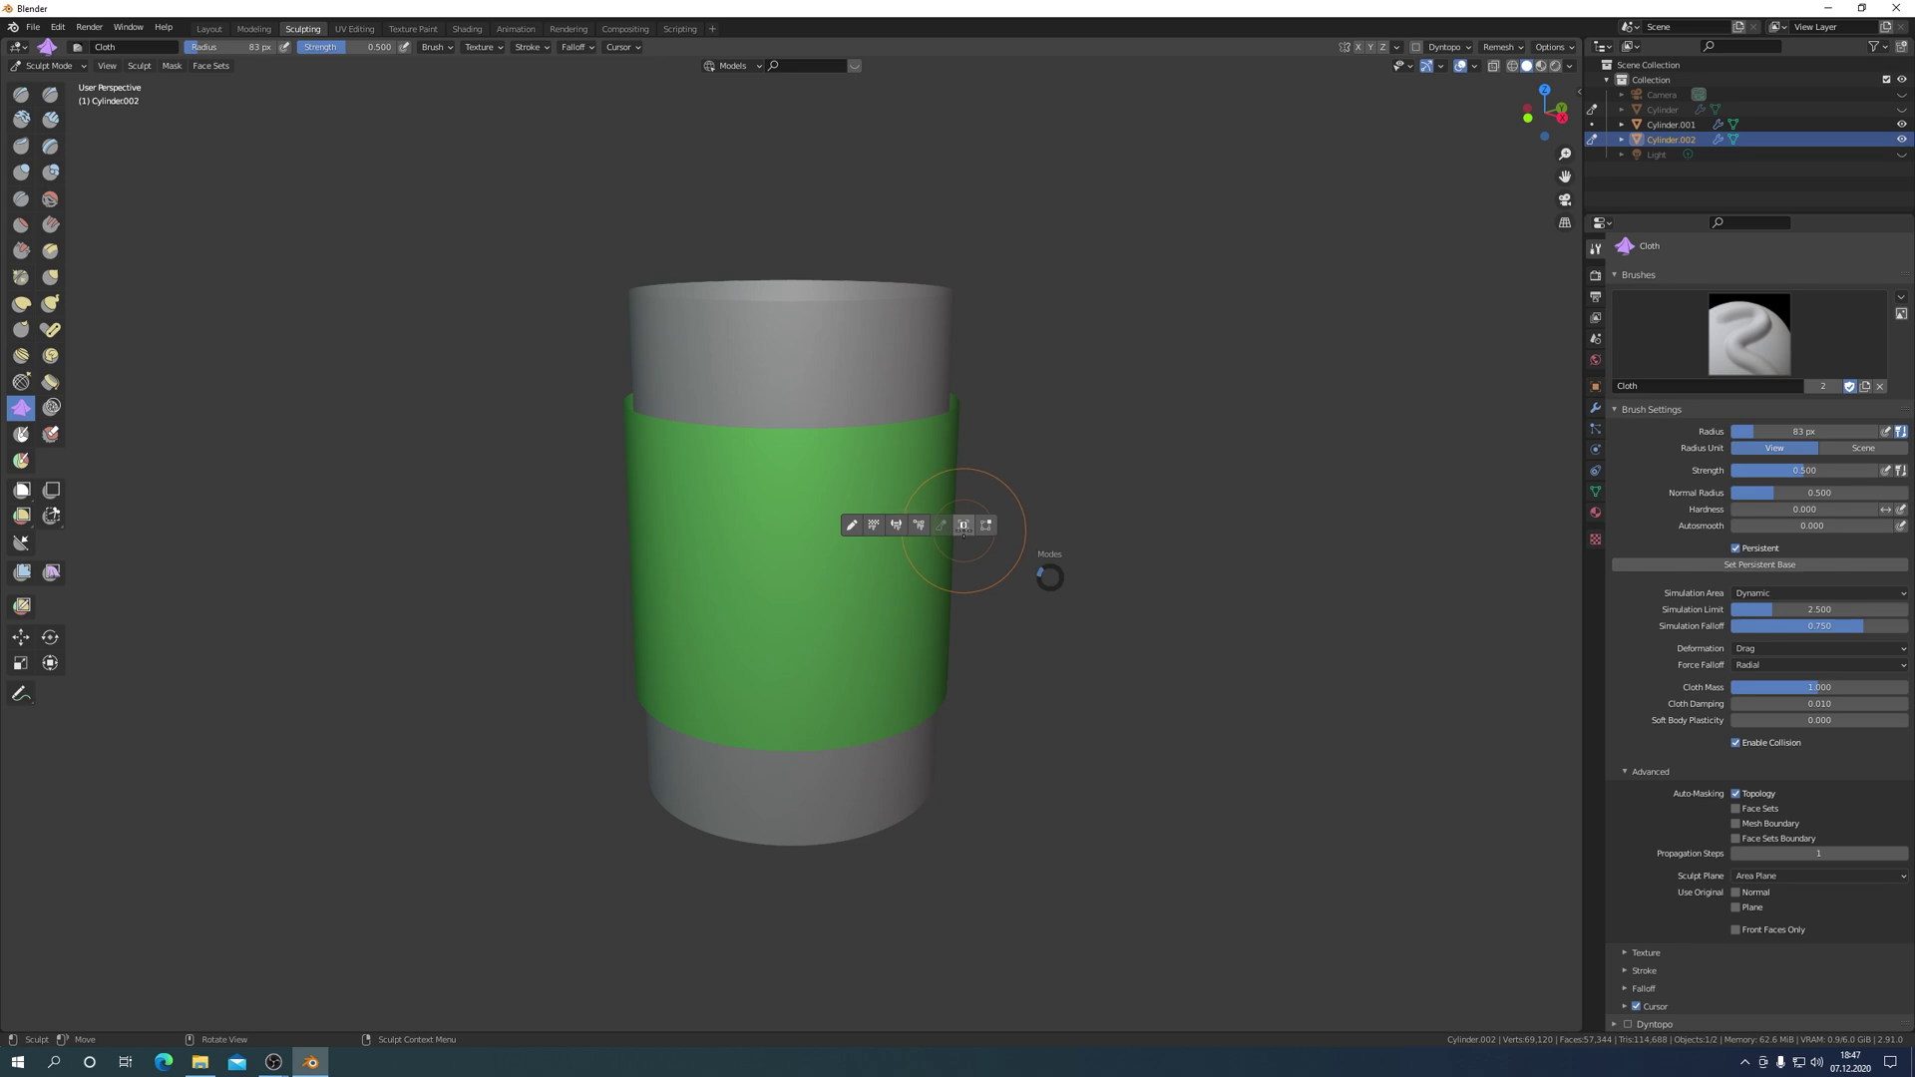
Back in Object Mode, enable Collision physics on Cylinder.001, then select Cylinder.002.
{"action": "left_click", "coordinate": [964, 526]}
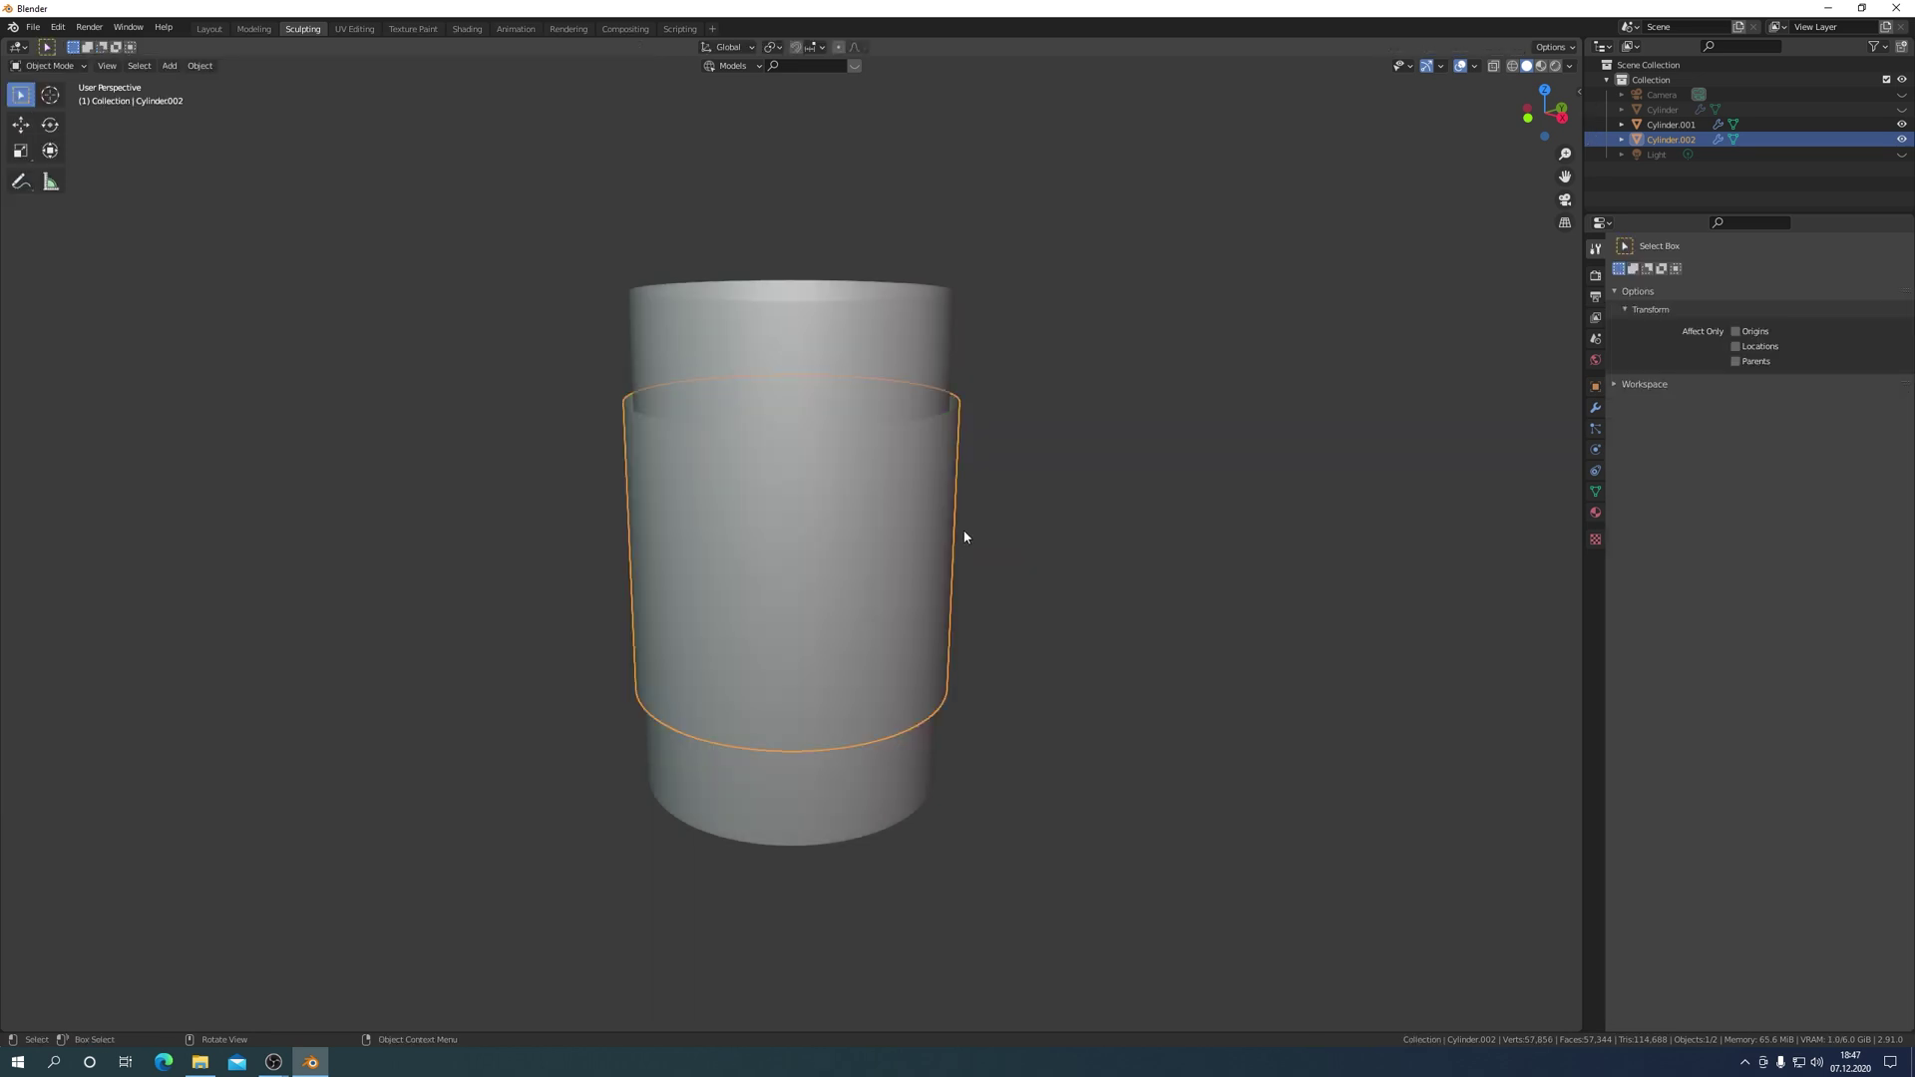
{"action": "left_click", "coordinate": [857, 328]}
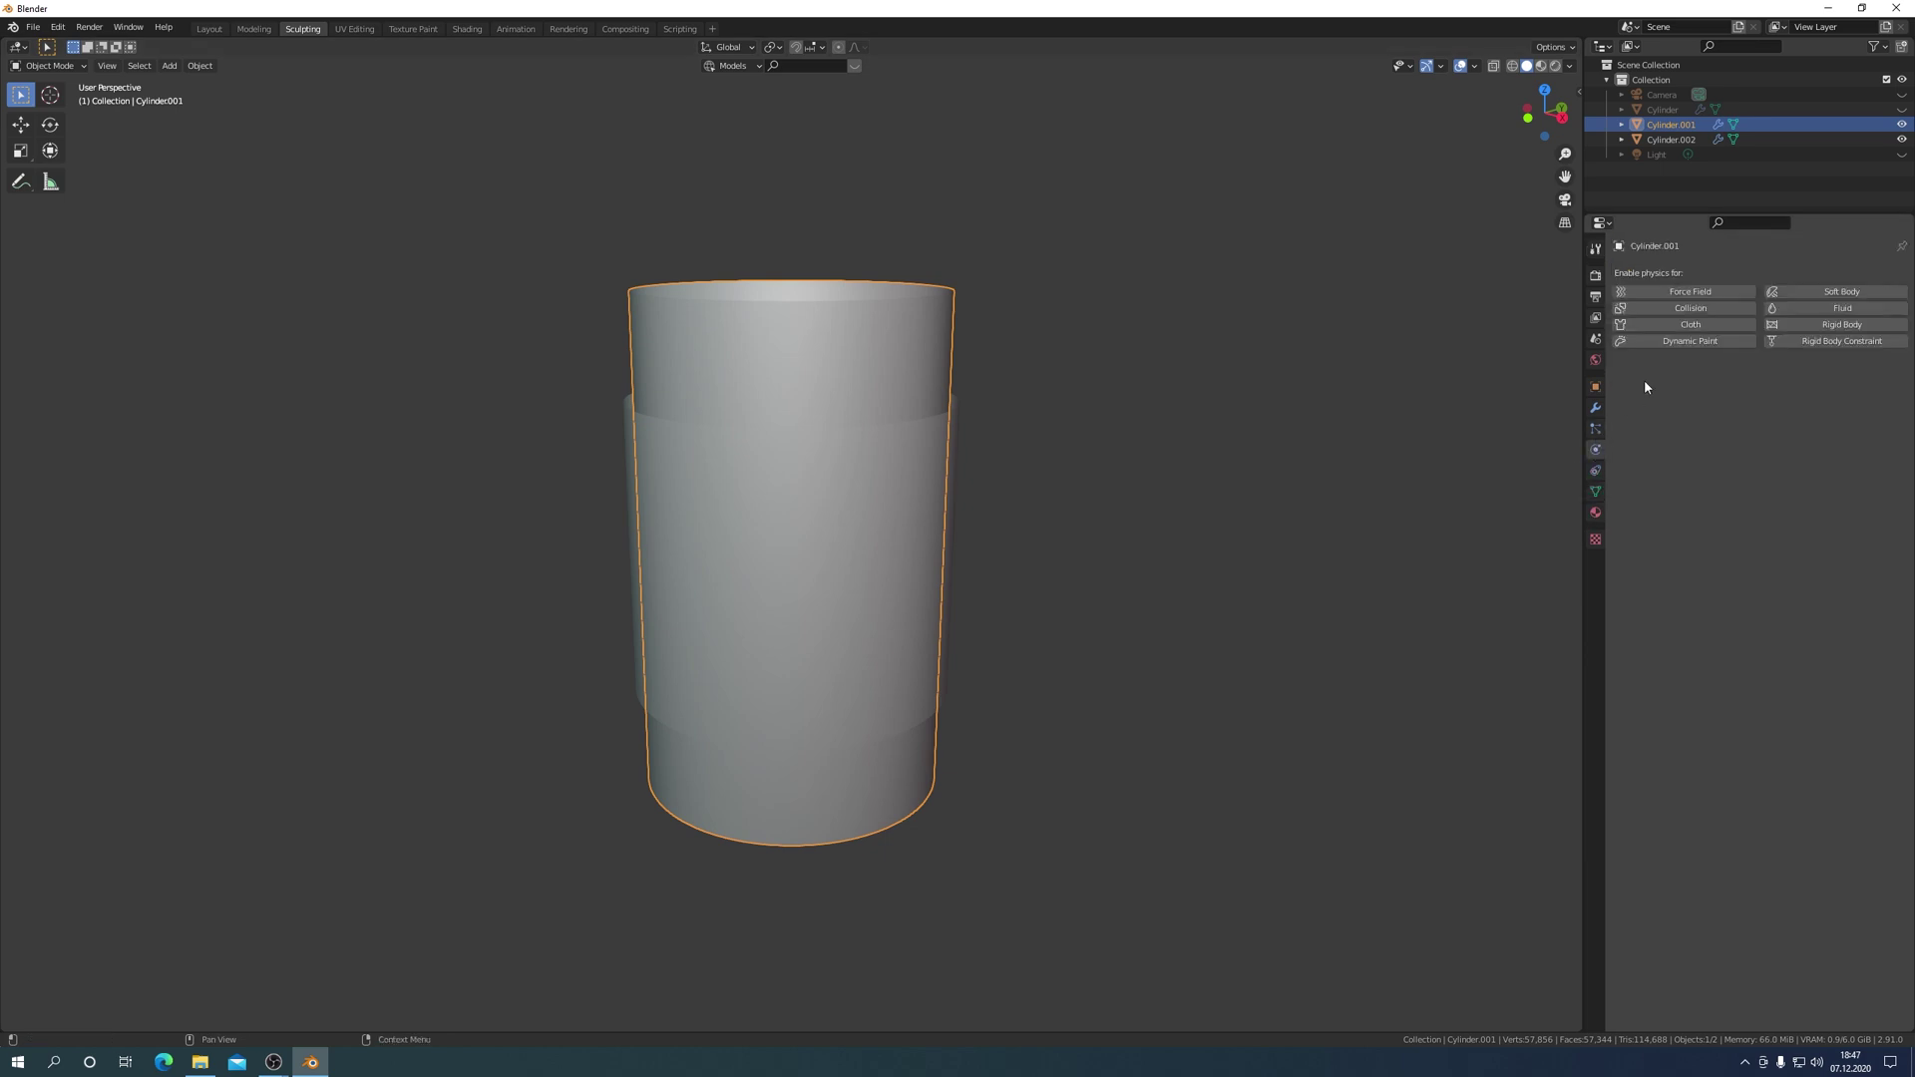
{"action": "left_click", "coordinate": [1704, 311]}
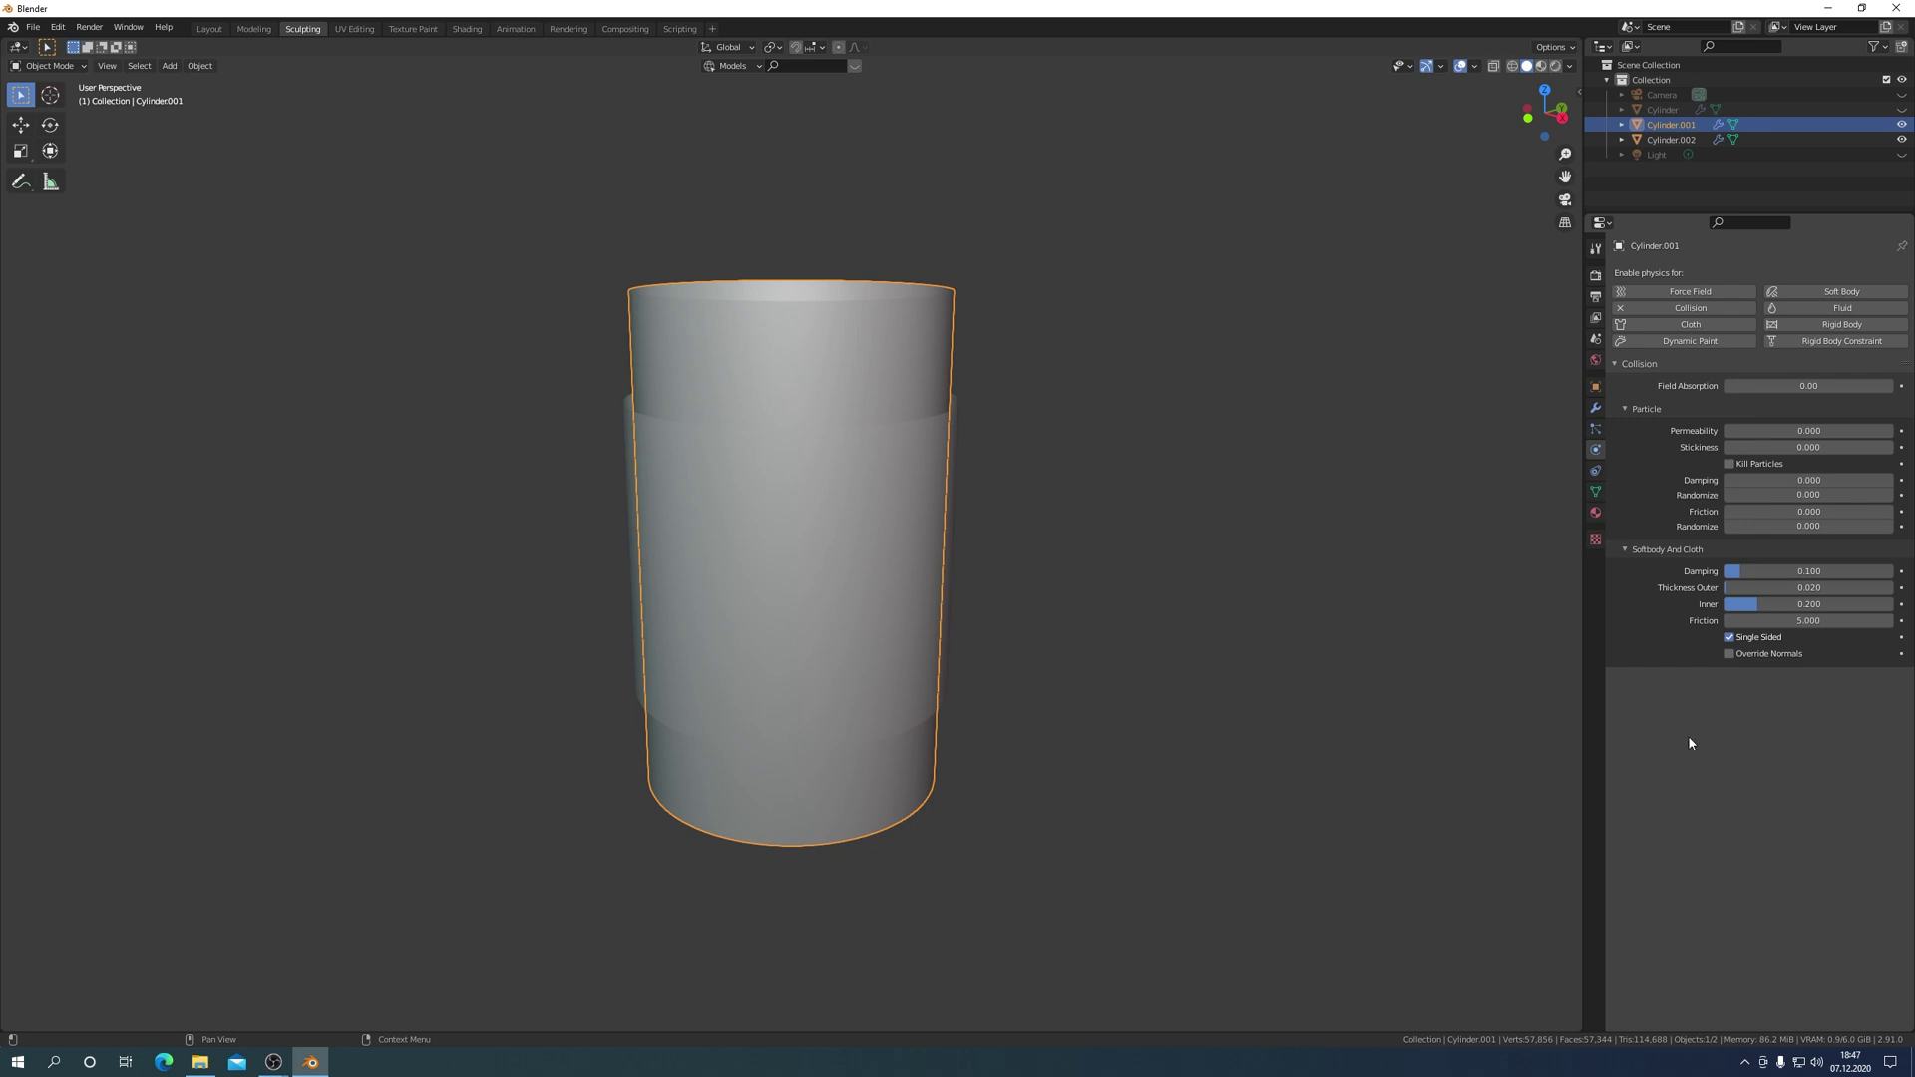
{"action": "left_click", "coordinate": [951, 427]}
Switch Cylinder.002 into Sculpt Mode and drag first Cloth brush strokes across the green band.
{"action": "key", "text": "ctrl+Tab"}
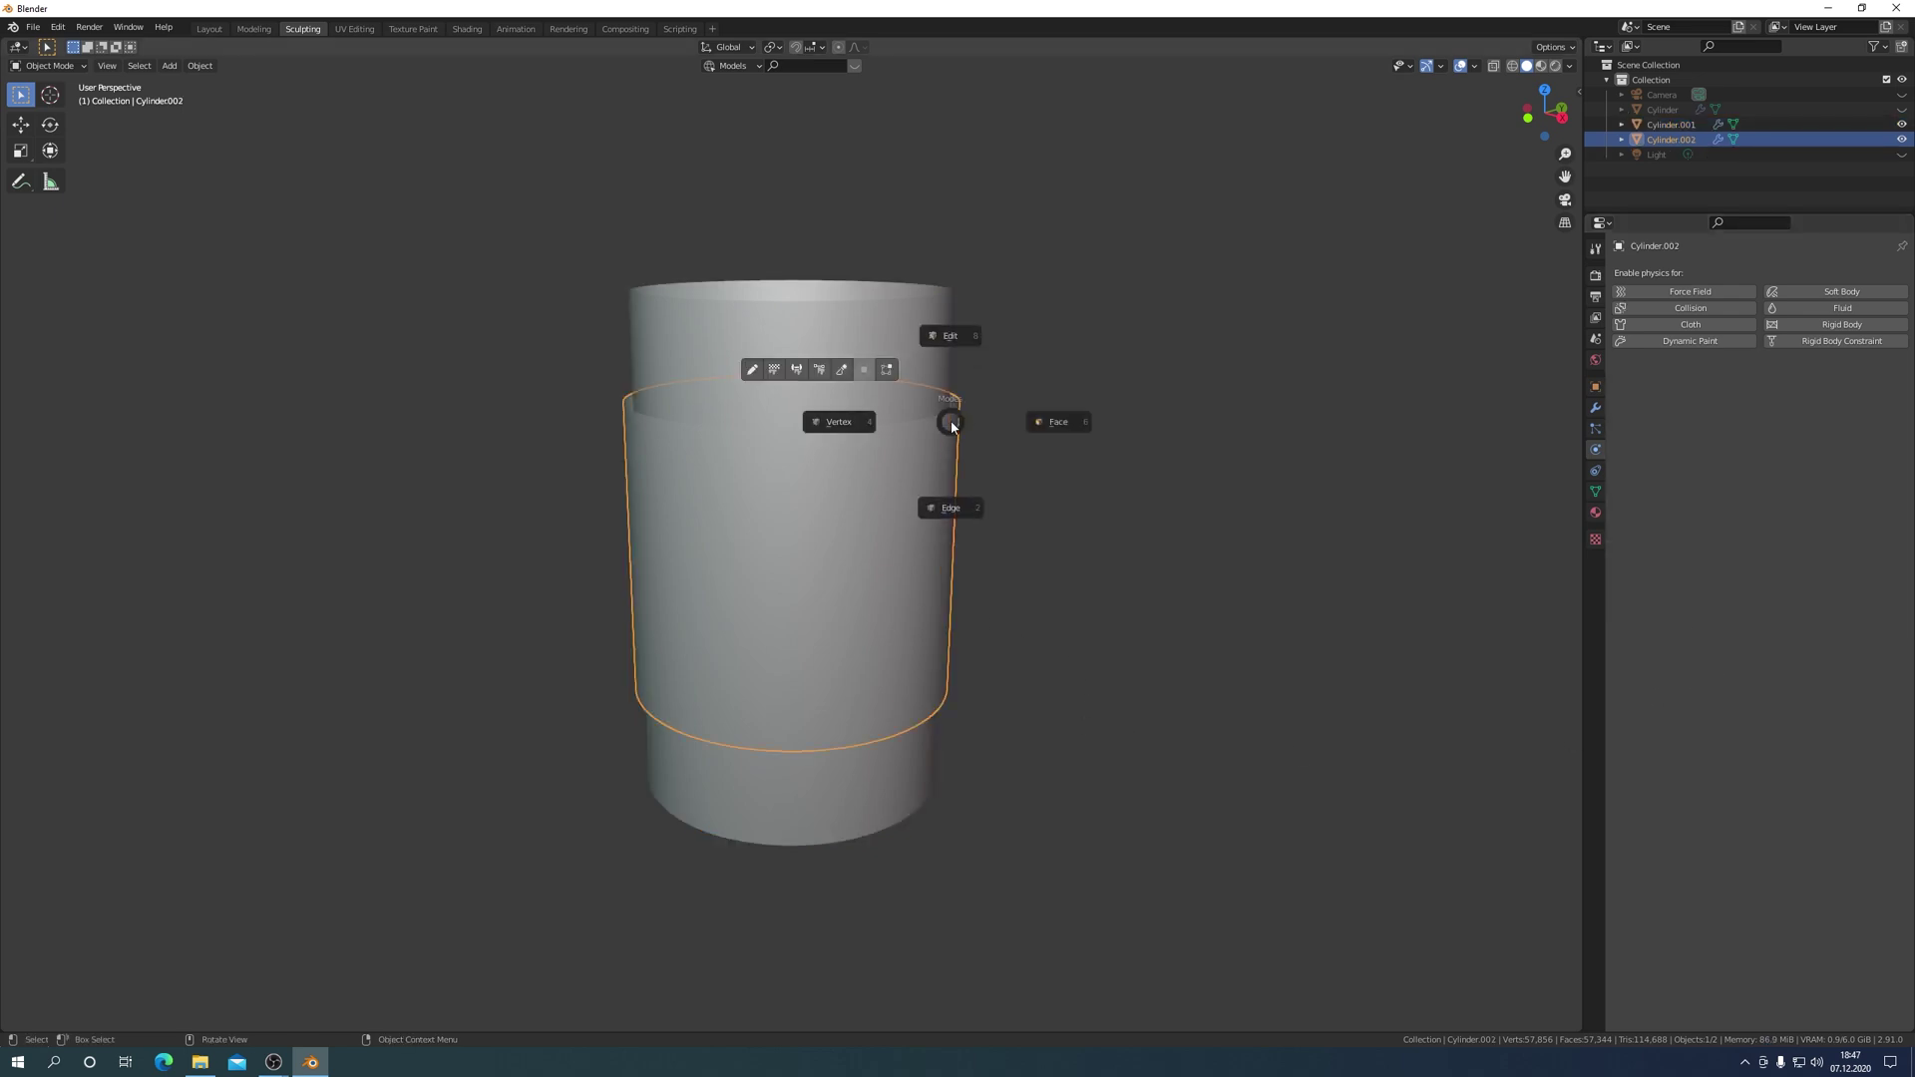
{"action": "left_click", "coordinate": [842, 373]}
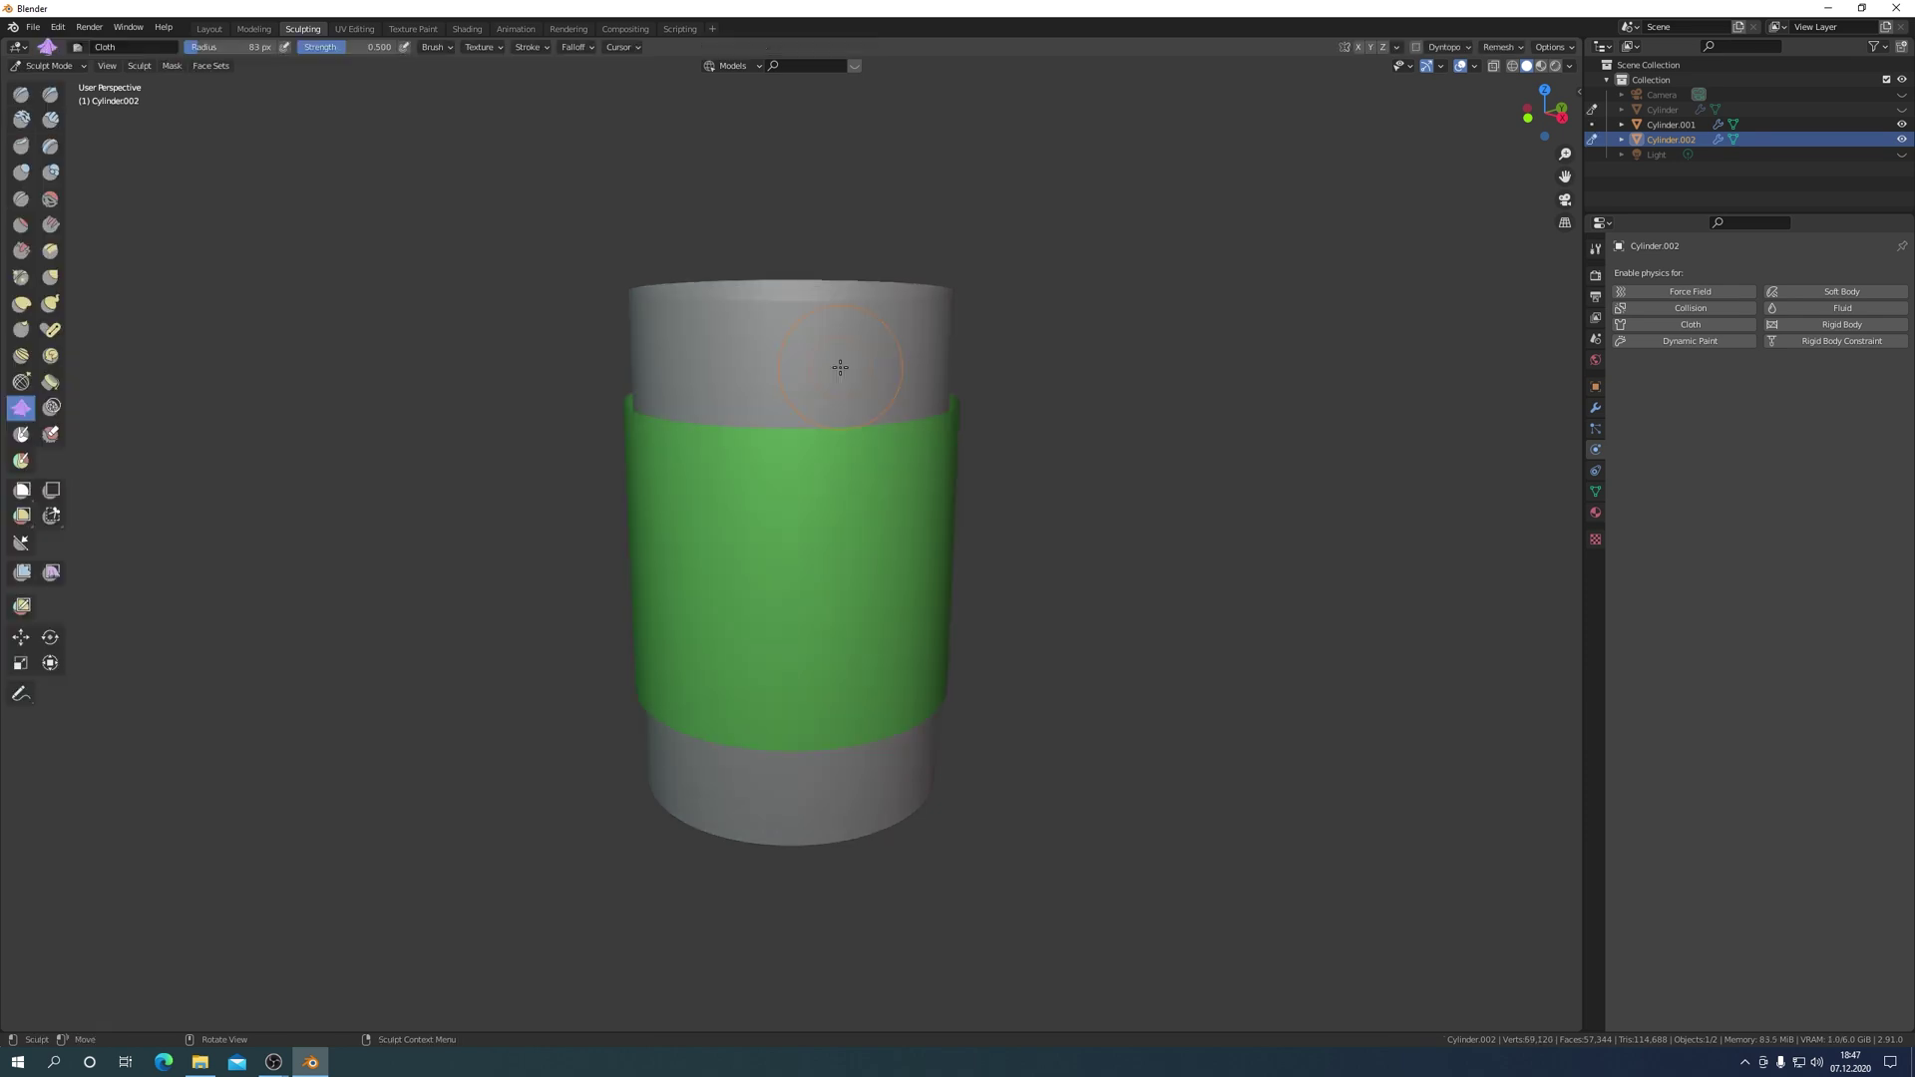
{"action": "left_click", "coordinate": [1595, 248]}
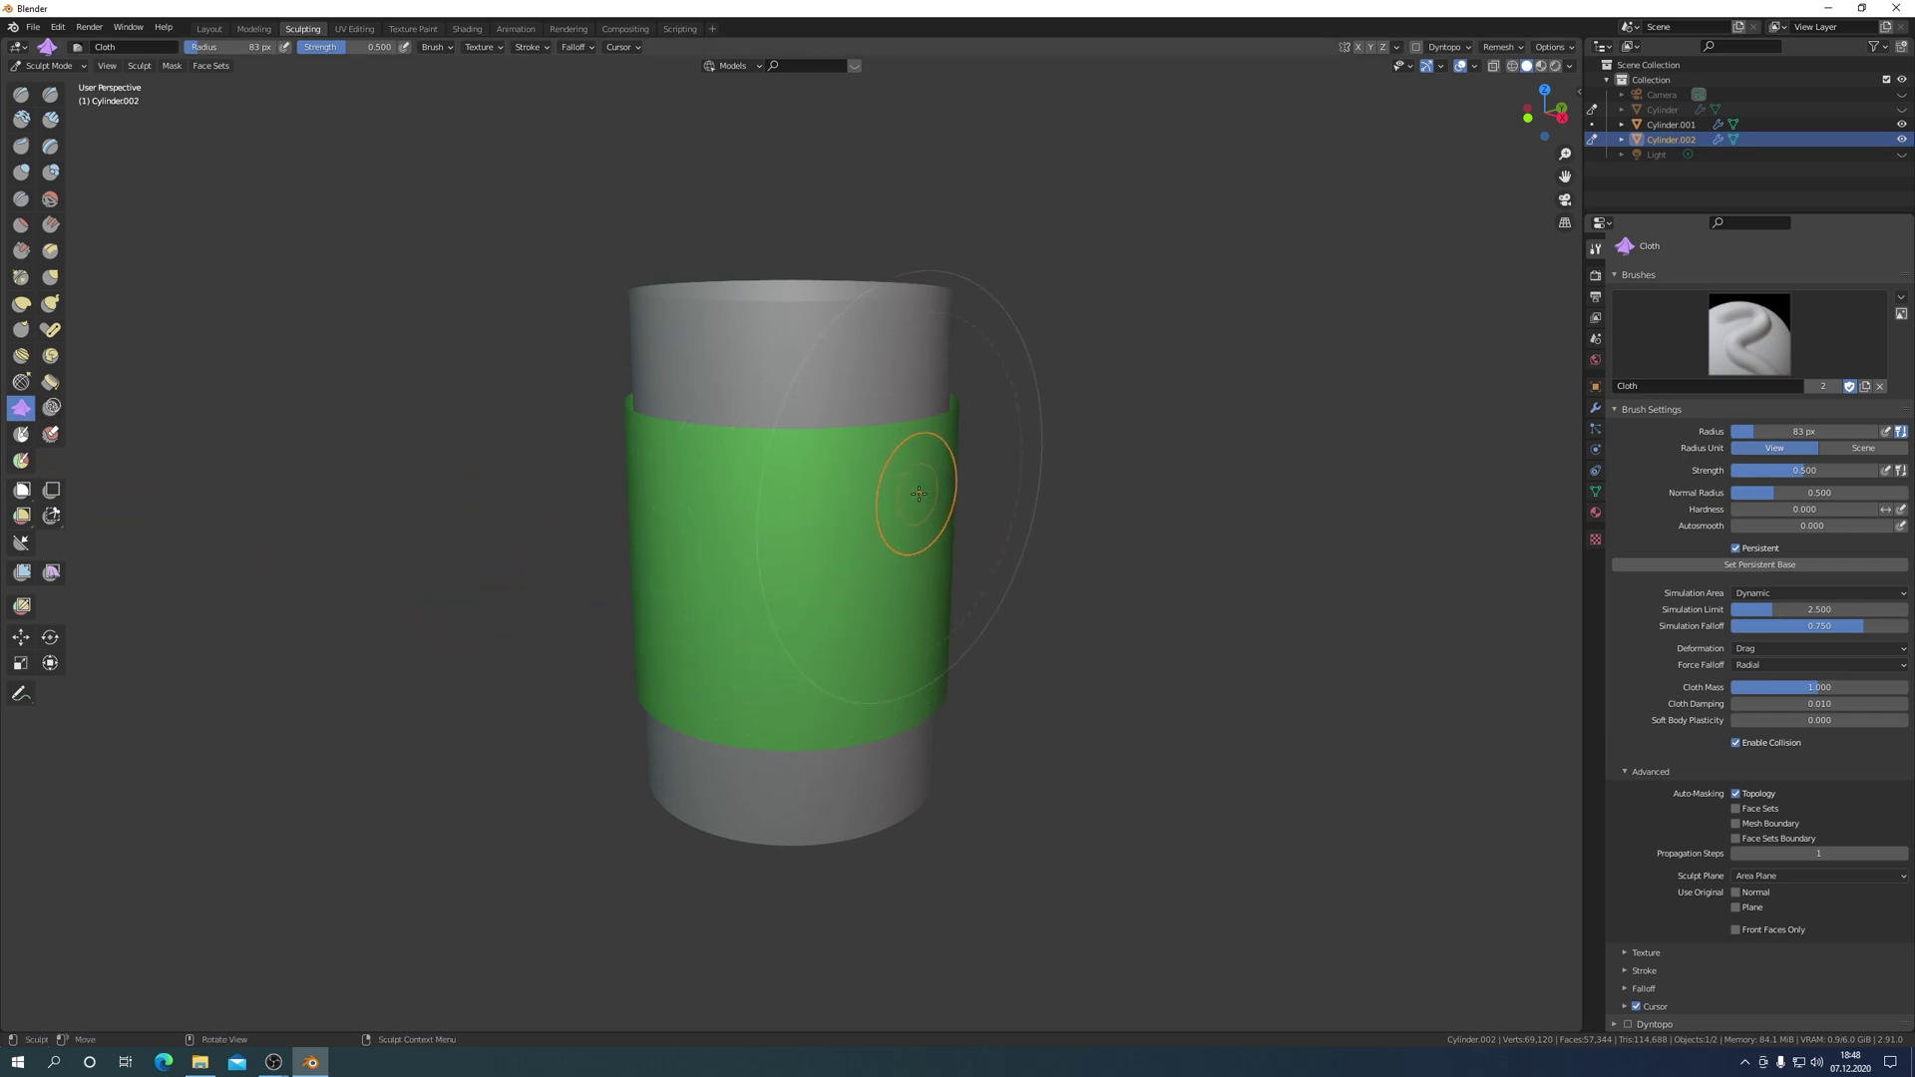
{"action": "mouse_move", "coordinate": [927, 482]}
{"action": "left_mouse_down"}
{"action": "mouse_move", "coordinate": [800, 567]}
{"action": "mouse_move", "coordinate": [866, 637]}
{"action": "left_mouse_up"}
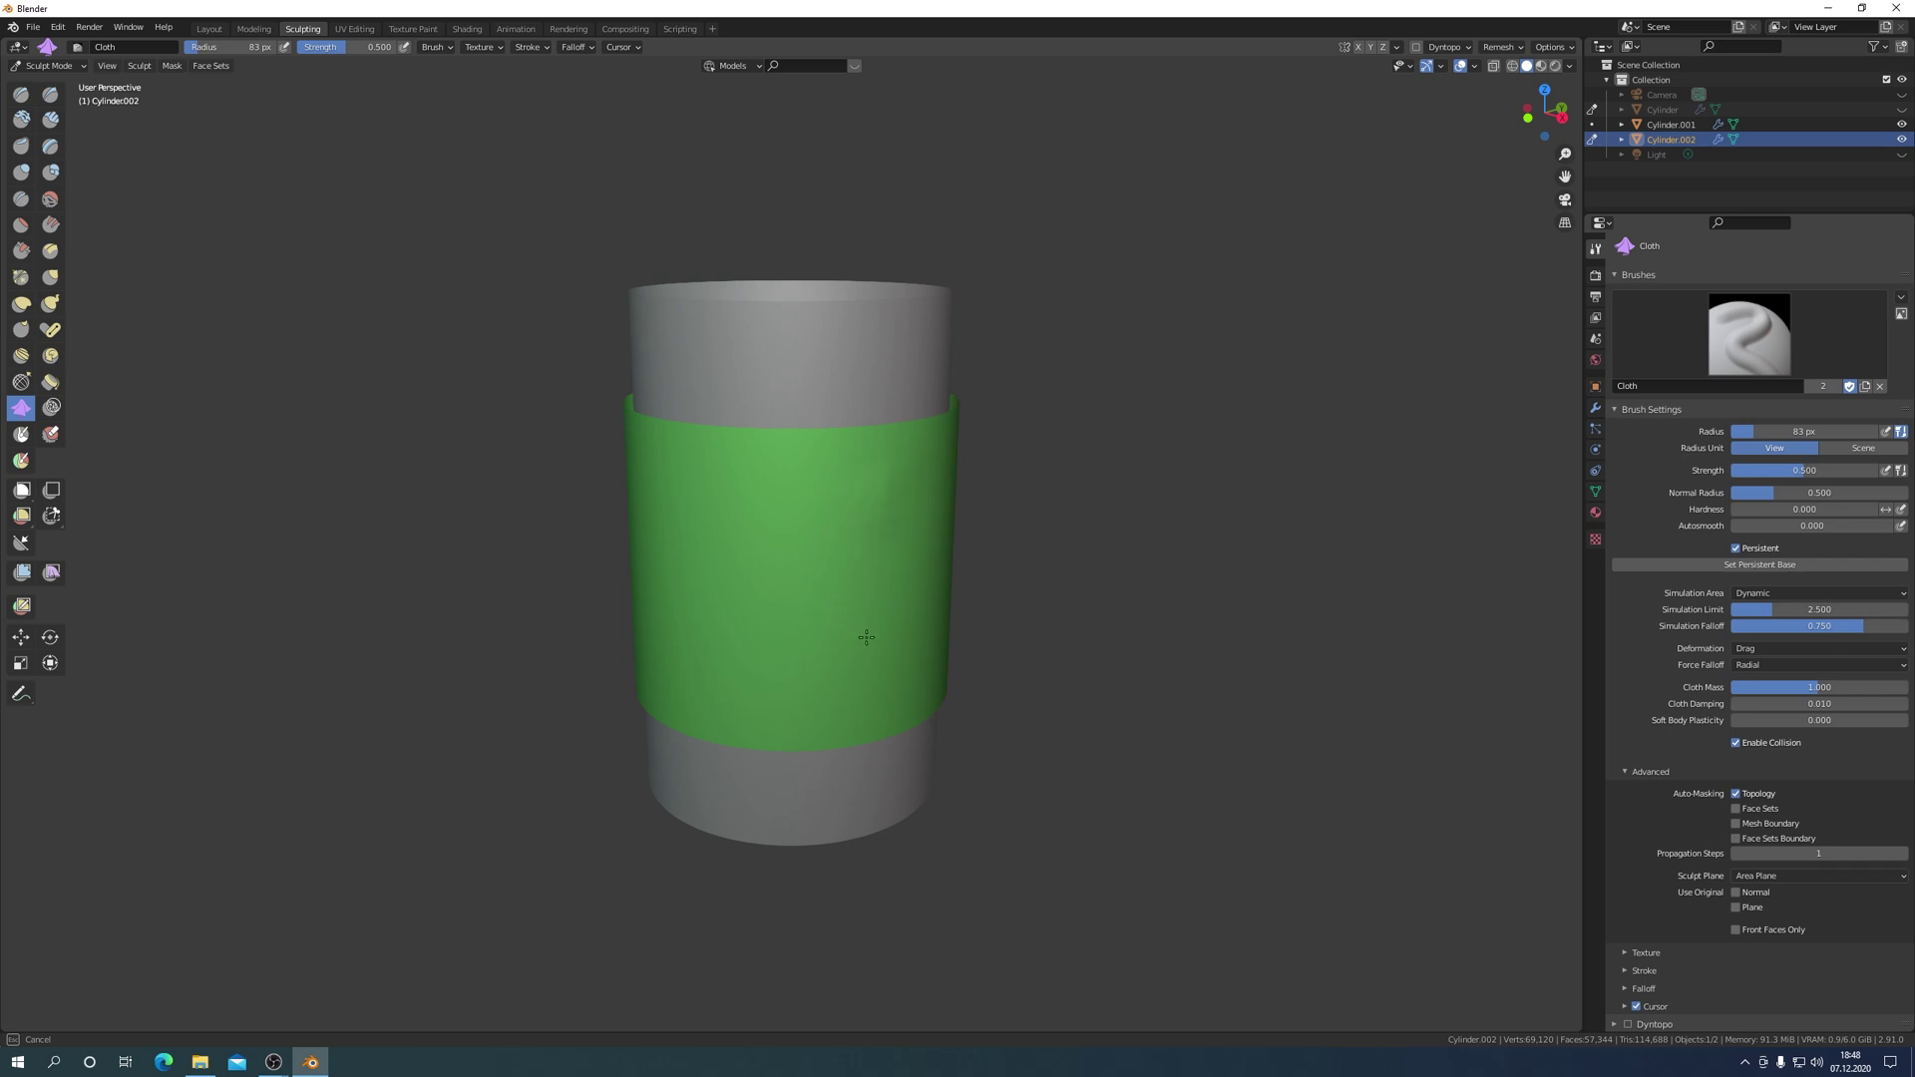
{"action": "mouse_move", "coordinate": [770, 690]}
{"action": "left_mouse_down"}
{"action": "mouse_move", "coordinate": [766, 622]}
{"action": "mouse_move", "coordinate": [877, 686]}
{"action": "mouse_move", "coordinate": [681, 696]}
{"action": "left_mouse_up"}
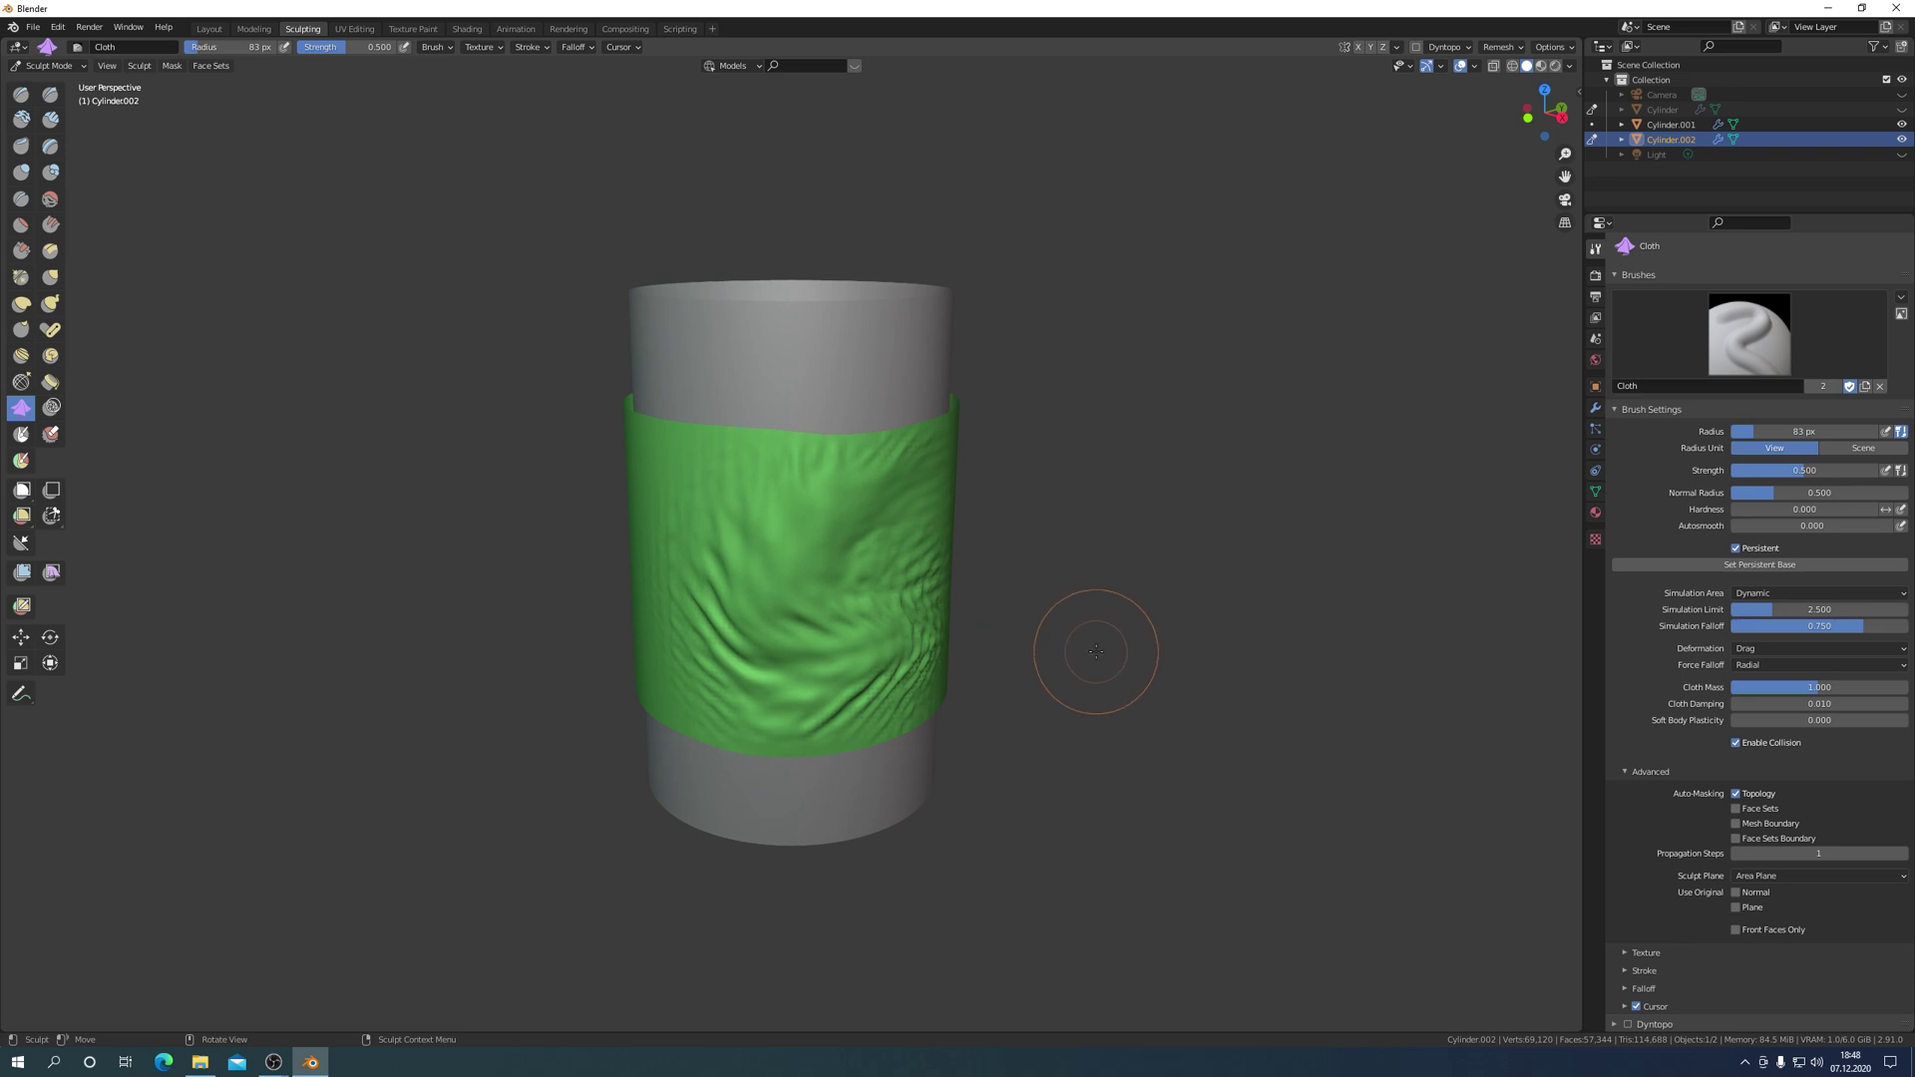
From a side view, sculpt strong diagonal wrinkles into the green cloth.
{"action": "middle_click_drag", "start_coordinate": [1103, 641], "coordinate": [1060, 601]}
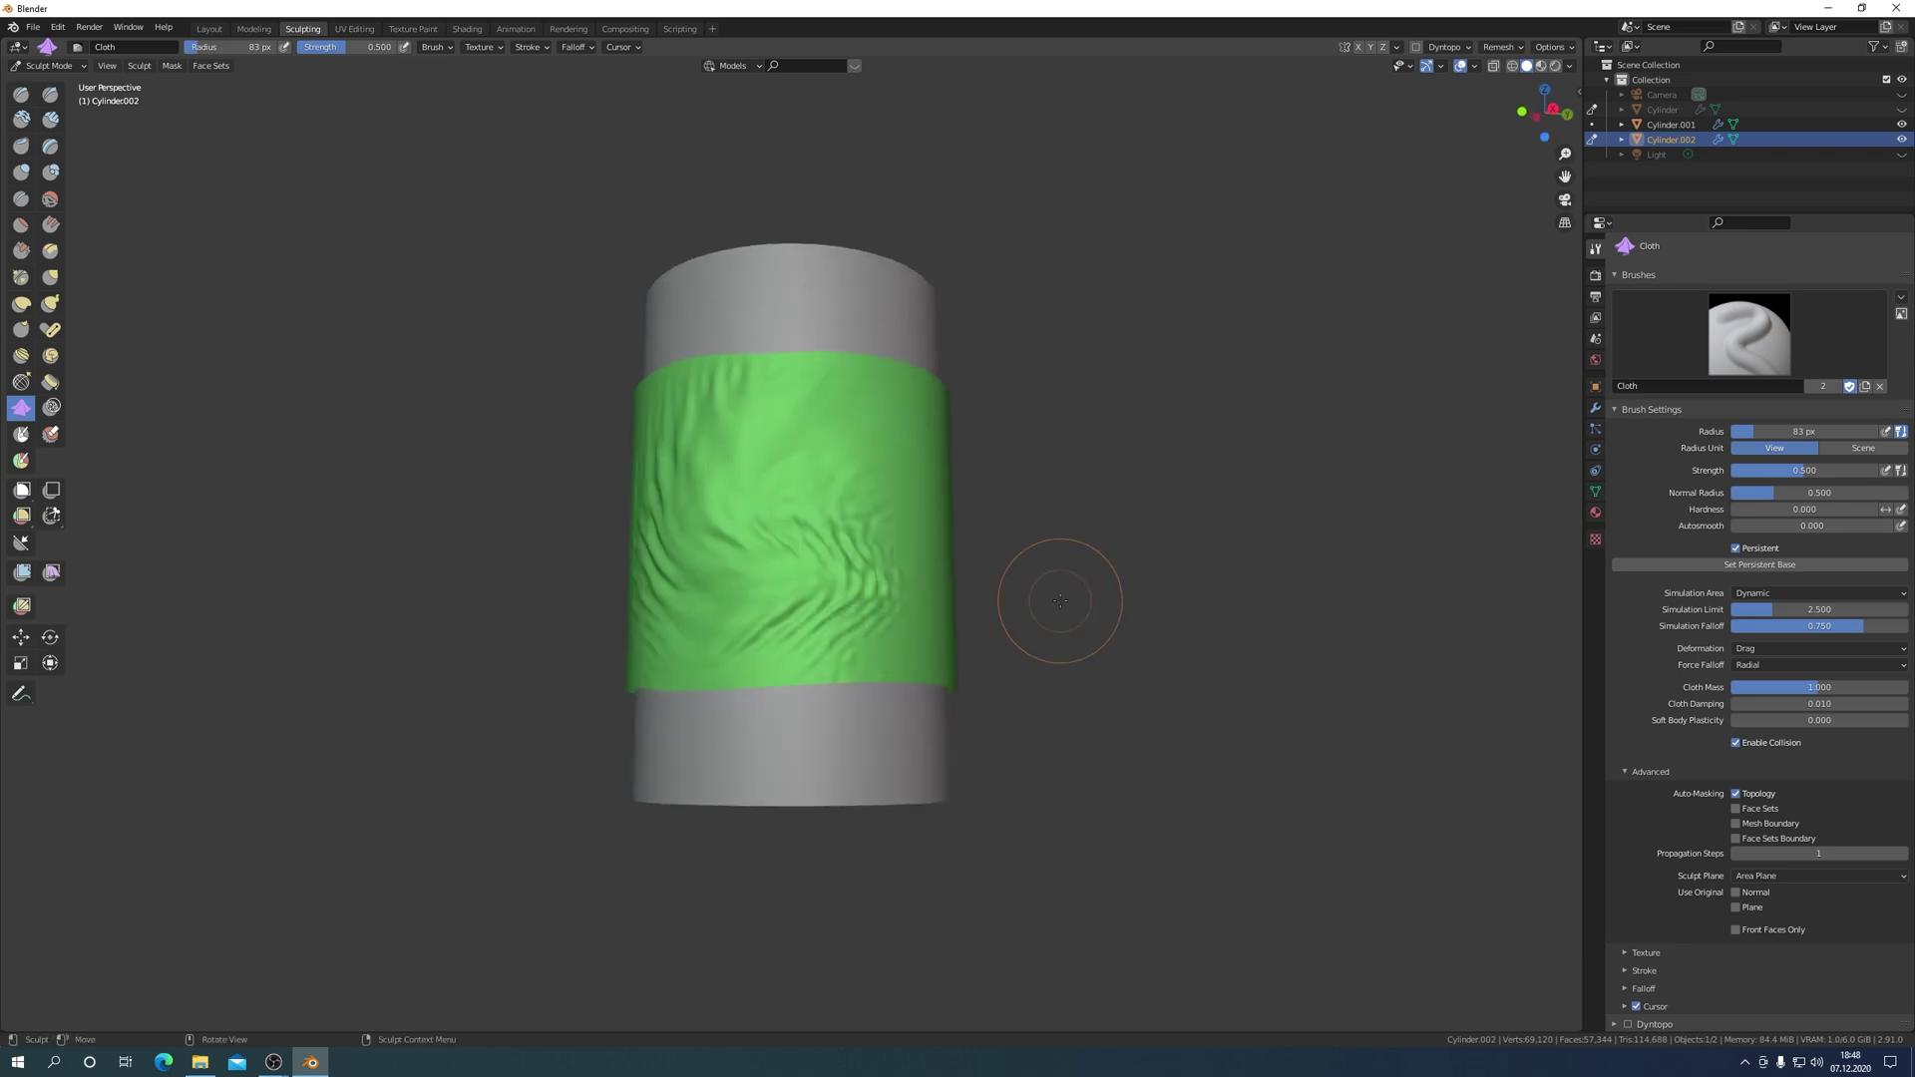
{"action": "scroll", "coordinate": [1061, 600], "scroll_direction": "up", "scroll_amount": 2}
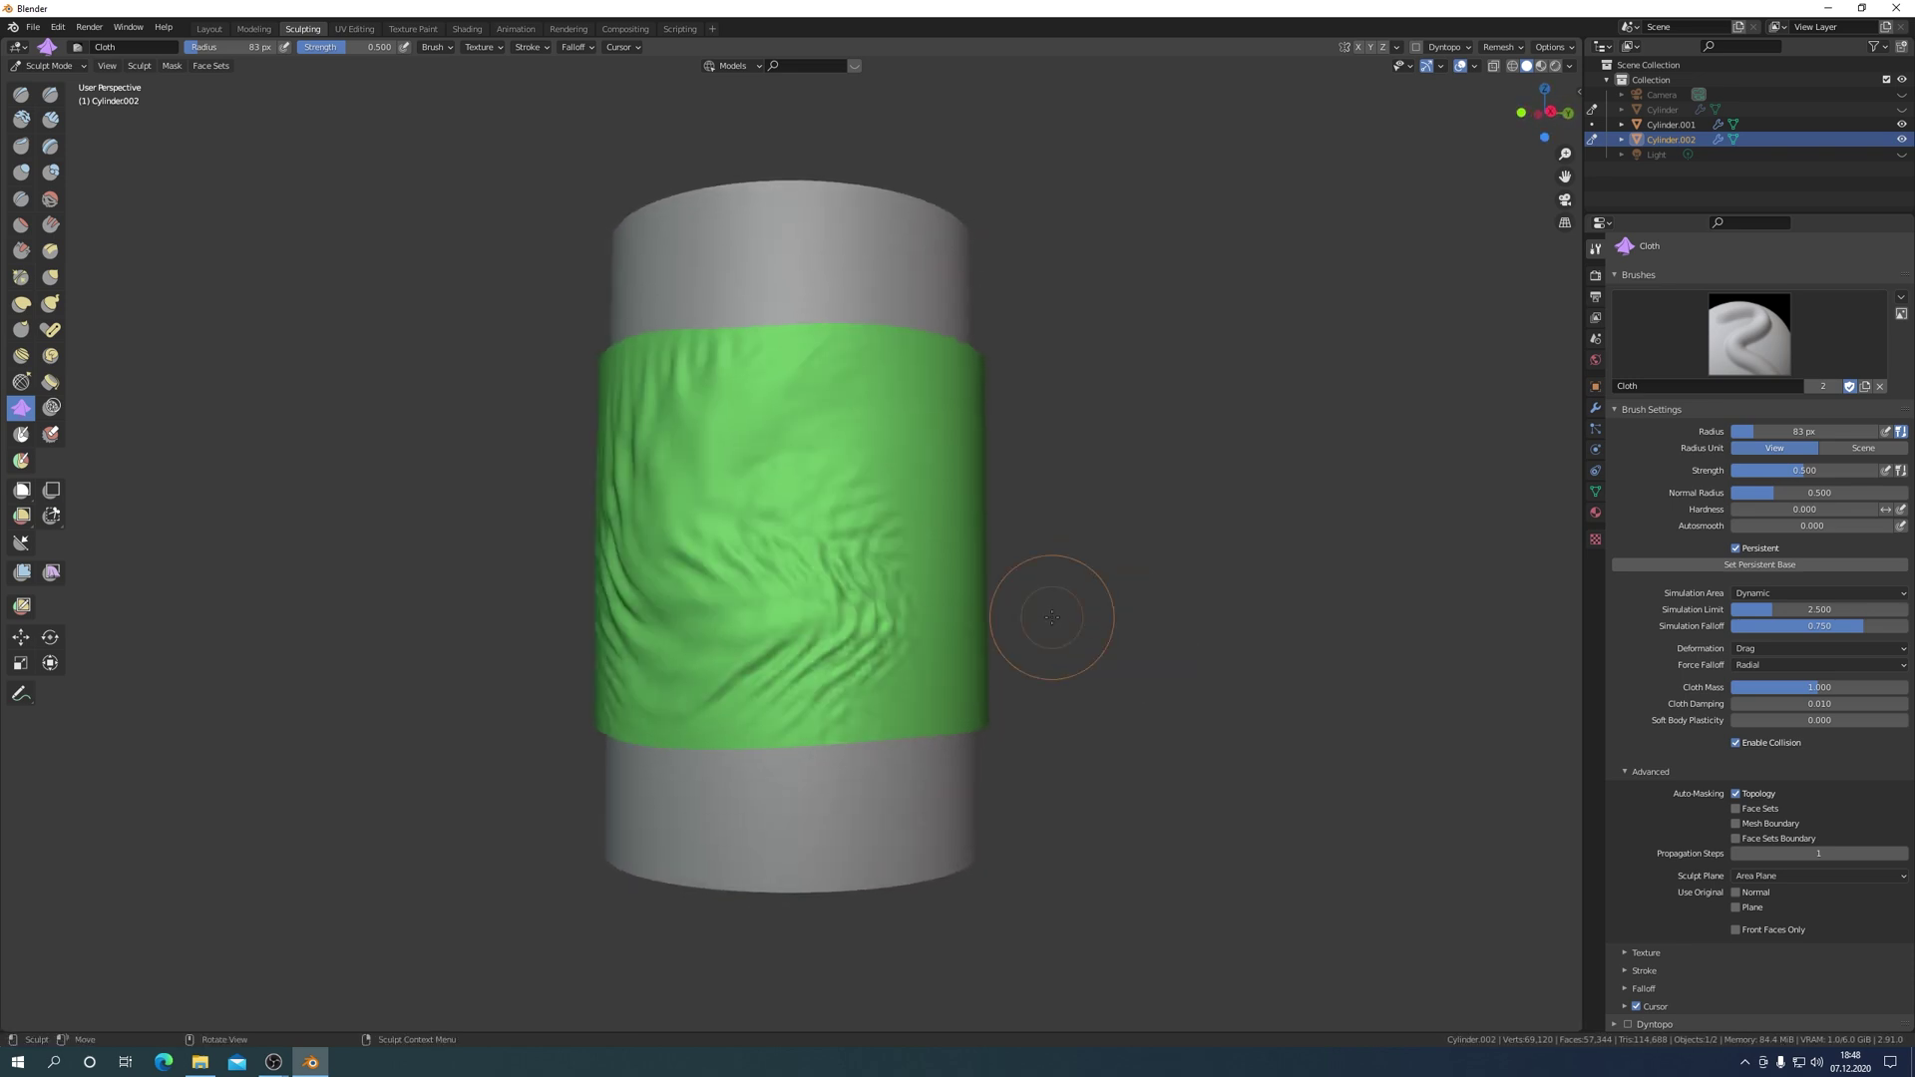
{"action": "middle_click_drag", "start_coordinate": [1053, 617], "coordinate": [1107, 618]}
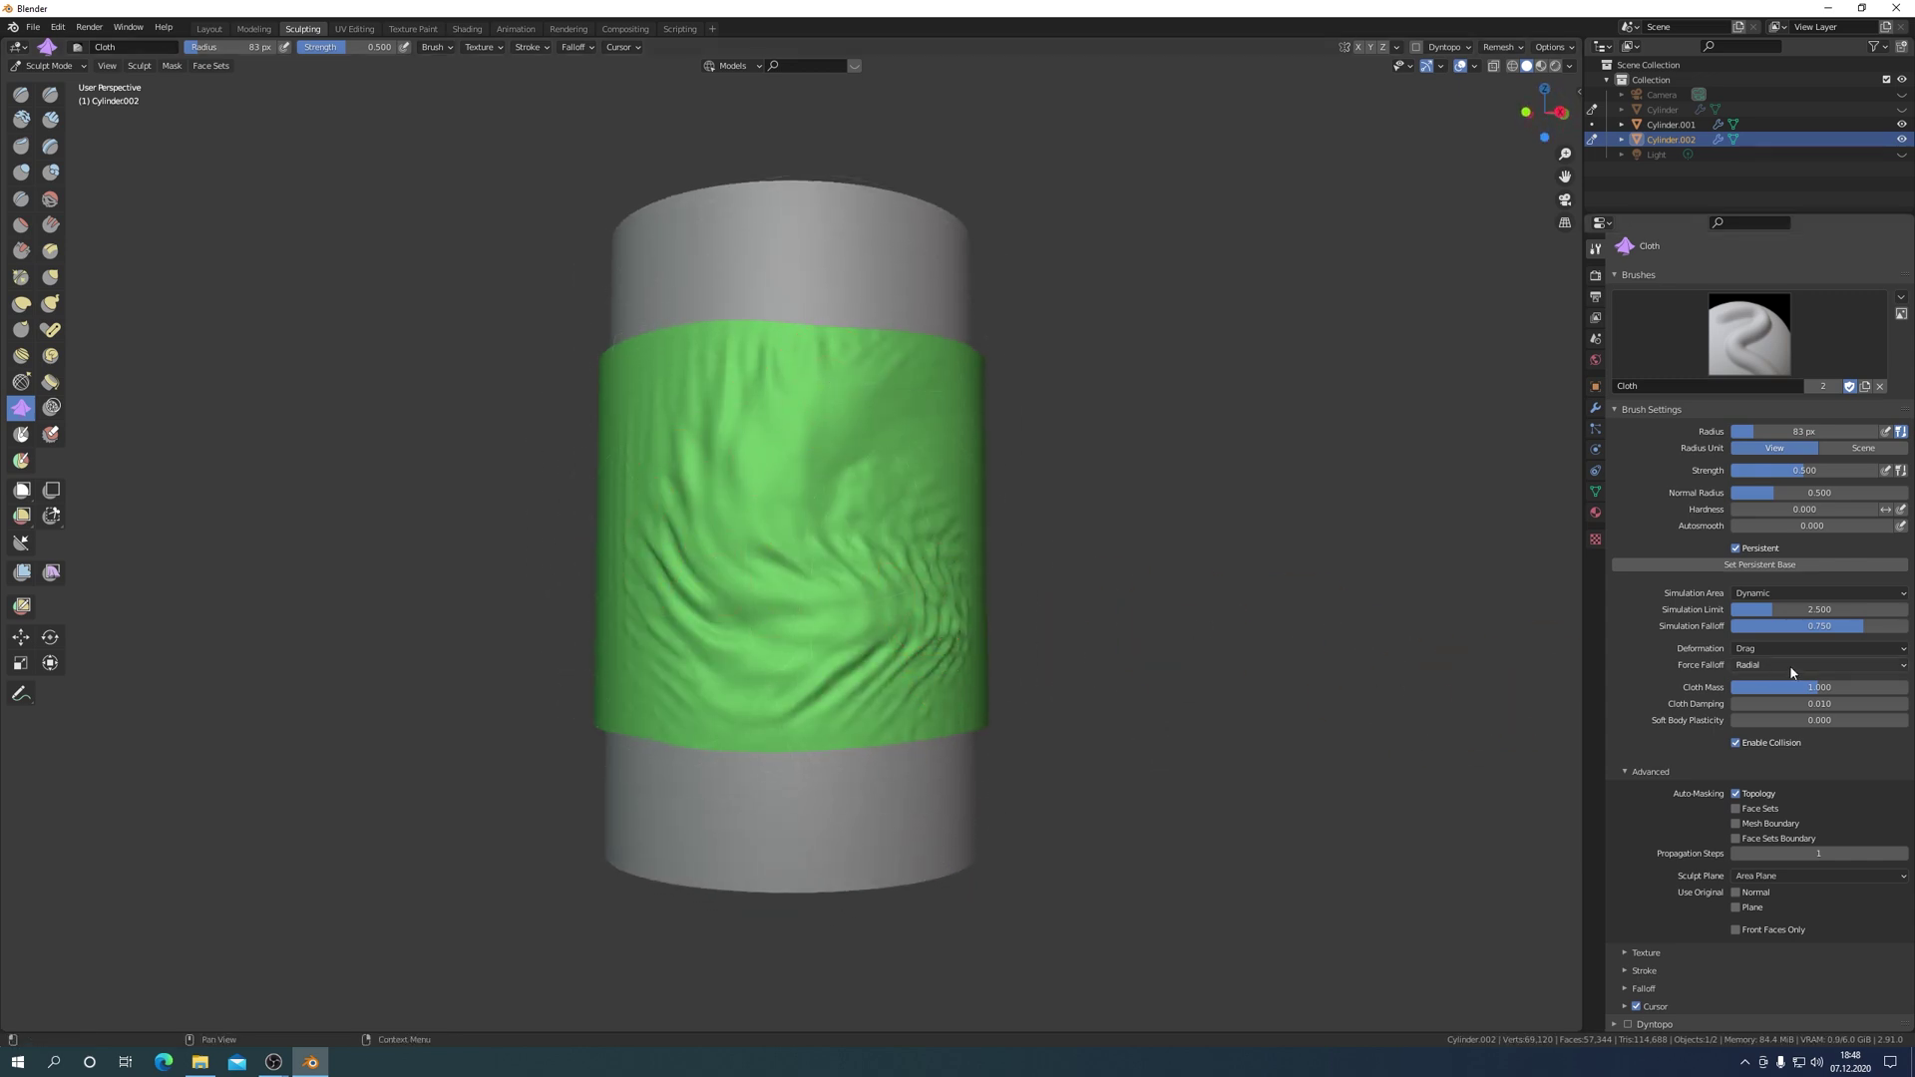
{"action": "scroll", "coordinate": [1275, 450], "scroll_direction": "up", "scroll_amount": 1}
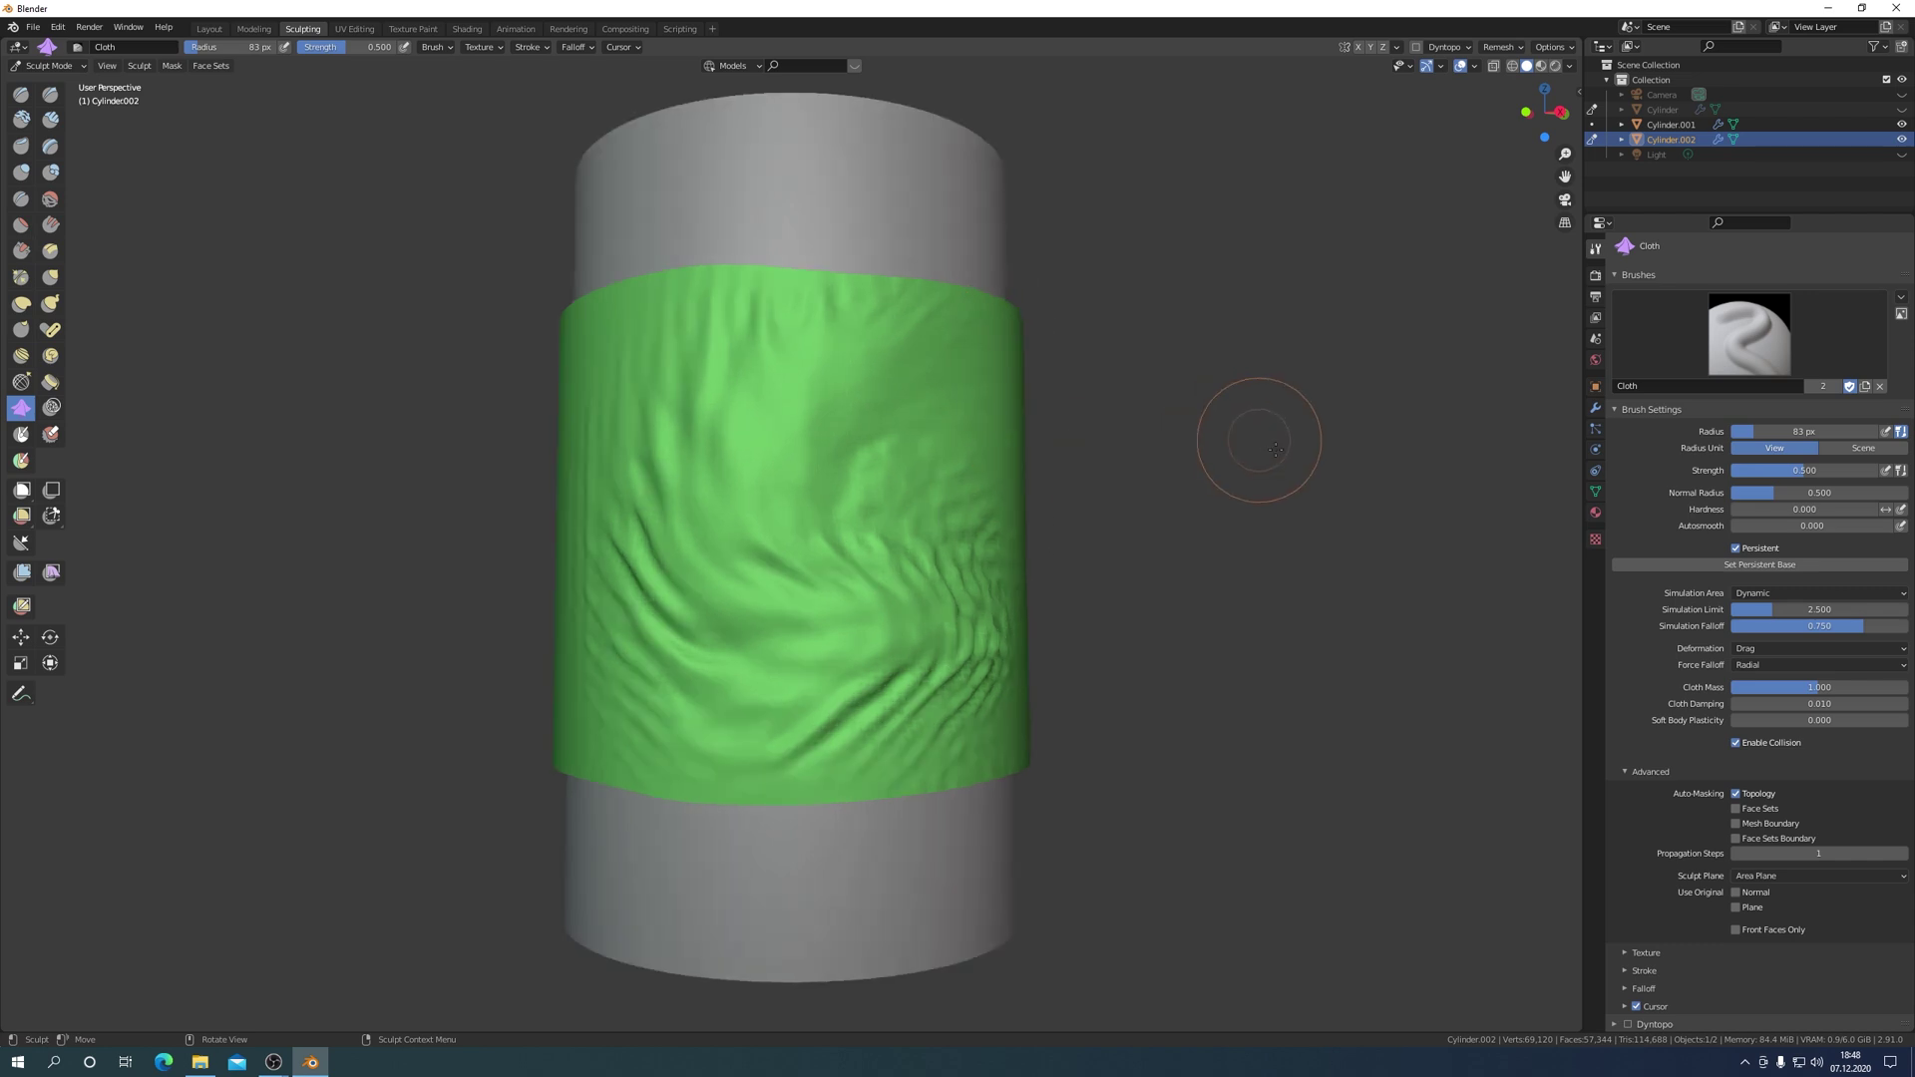
{"action": "middle_click_drag", "start_coordinate": [1275, 449], "coordinate": [1264, 505]}
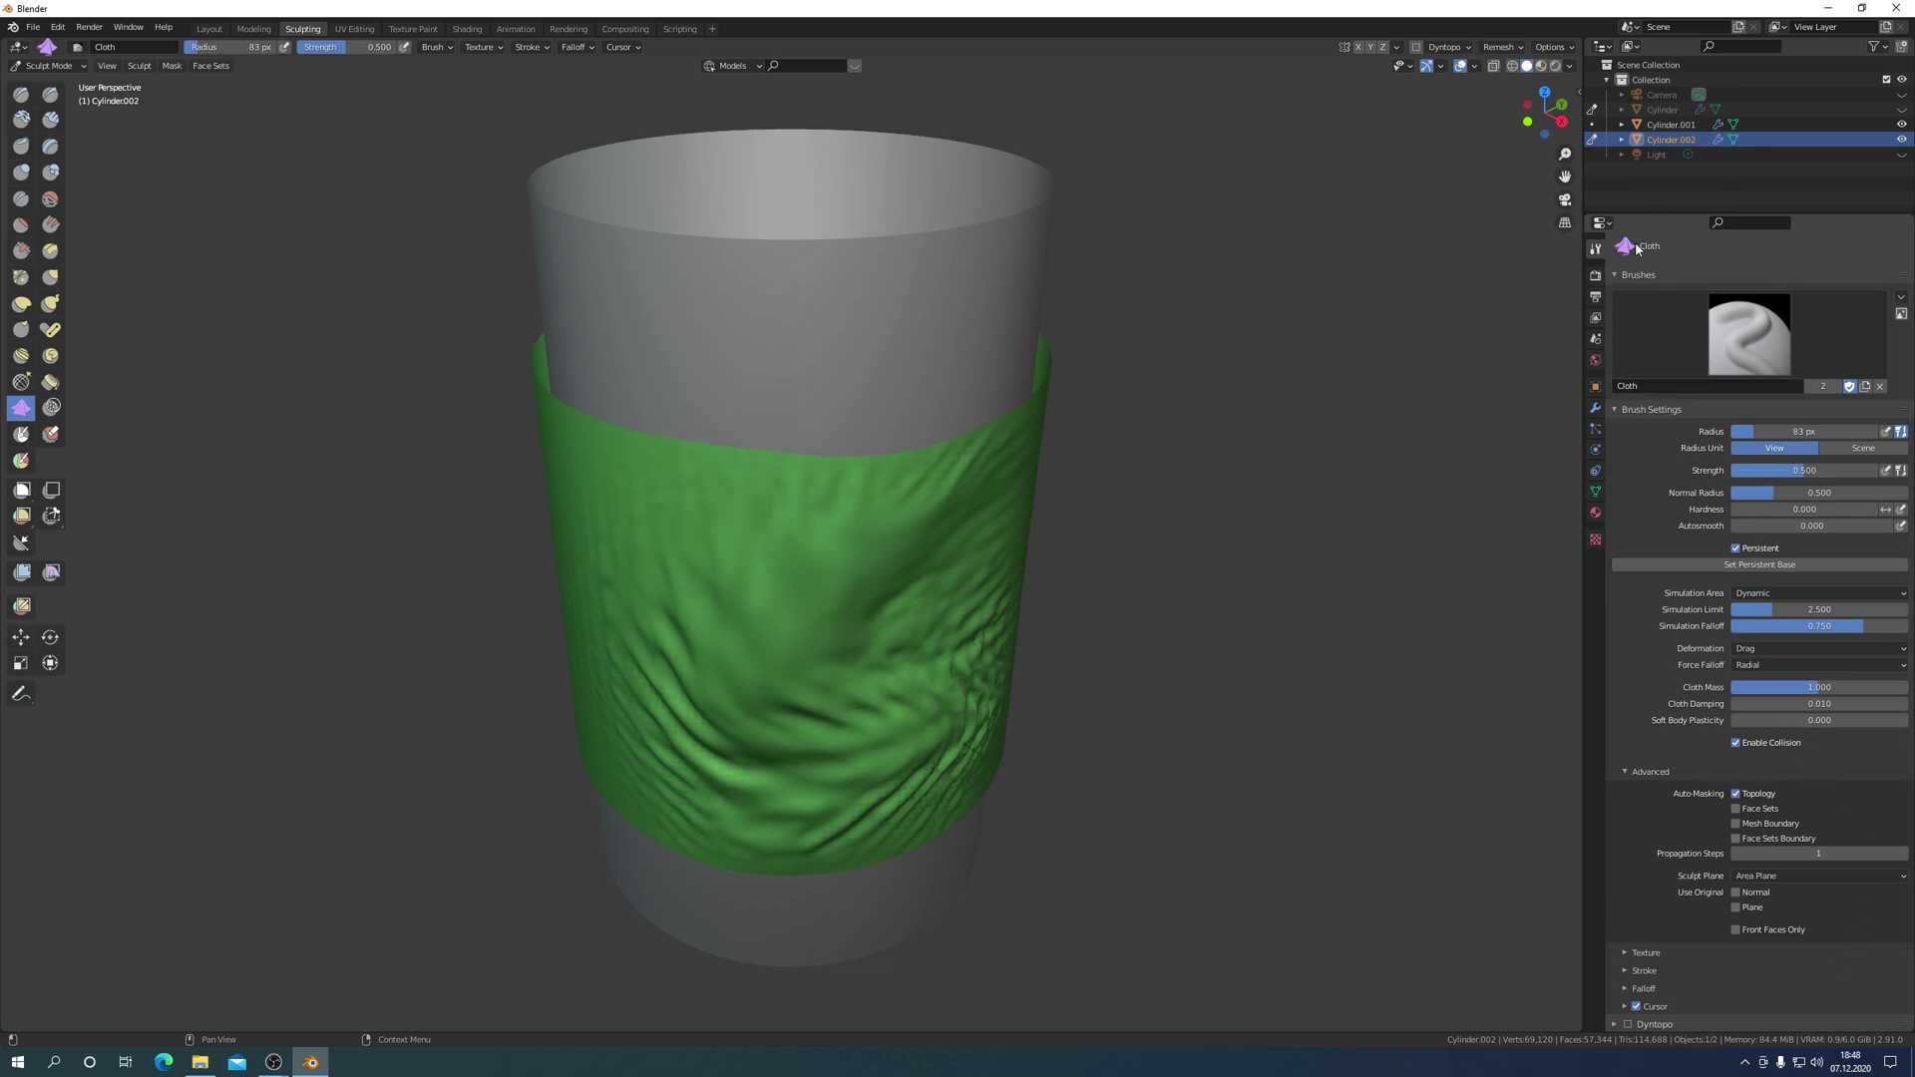
{"action": "middle_click_drag", "start_coordinate": [927, 768], "coordinate": [864, 734]}
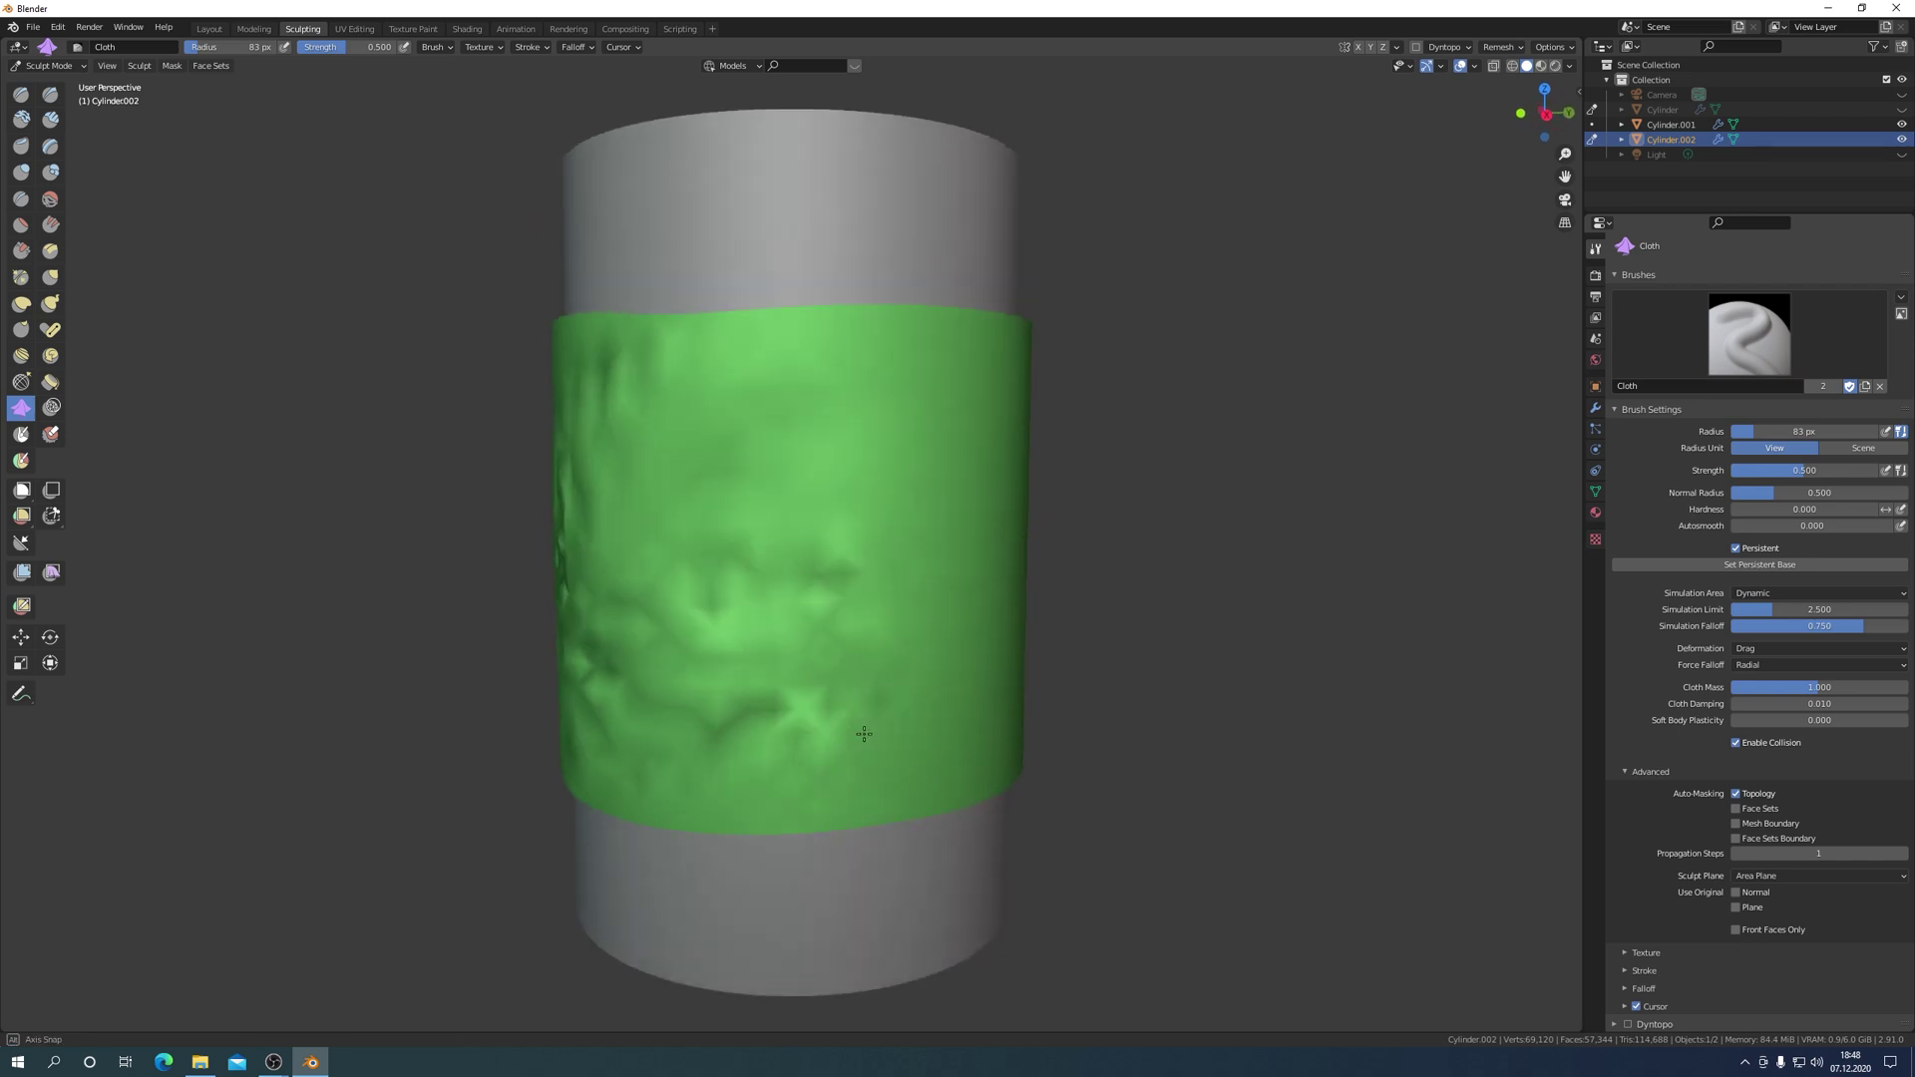
{"action": "left_click_drag", "start_coordinate": [864, 735], "coordinate": [878, 733]}
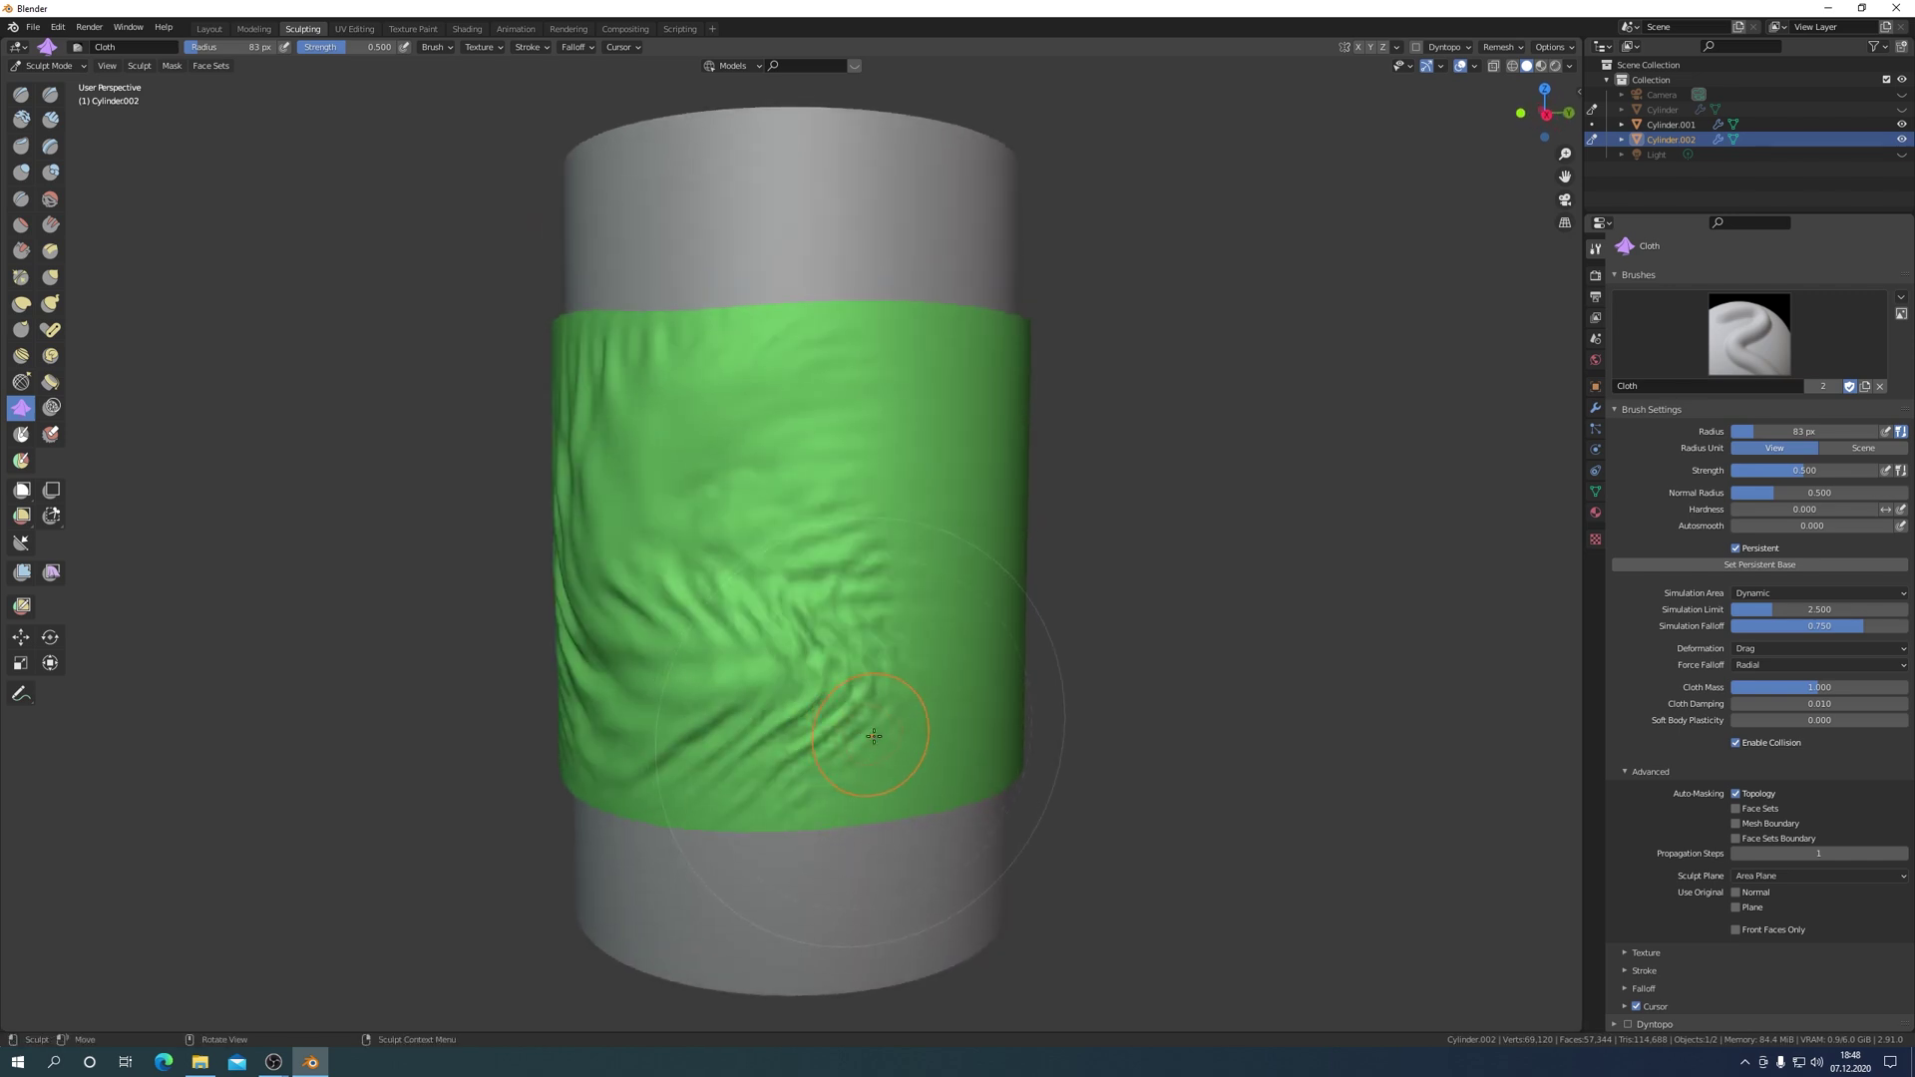
Erase the lower-left wrinkles with the Multires Displacement Eraser, then reselect the Cloth brush.
{"action": "left_click", "coordinate": [54, 436]}
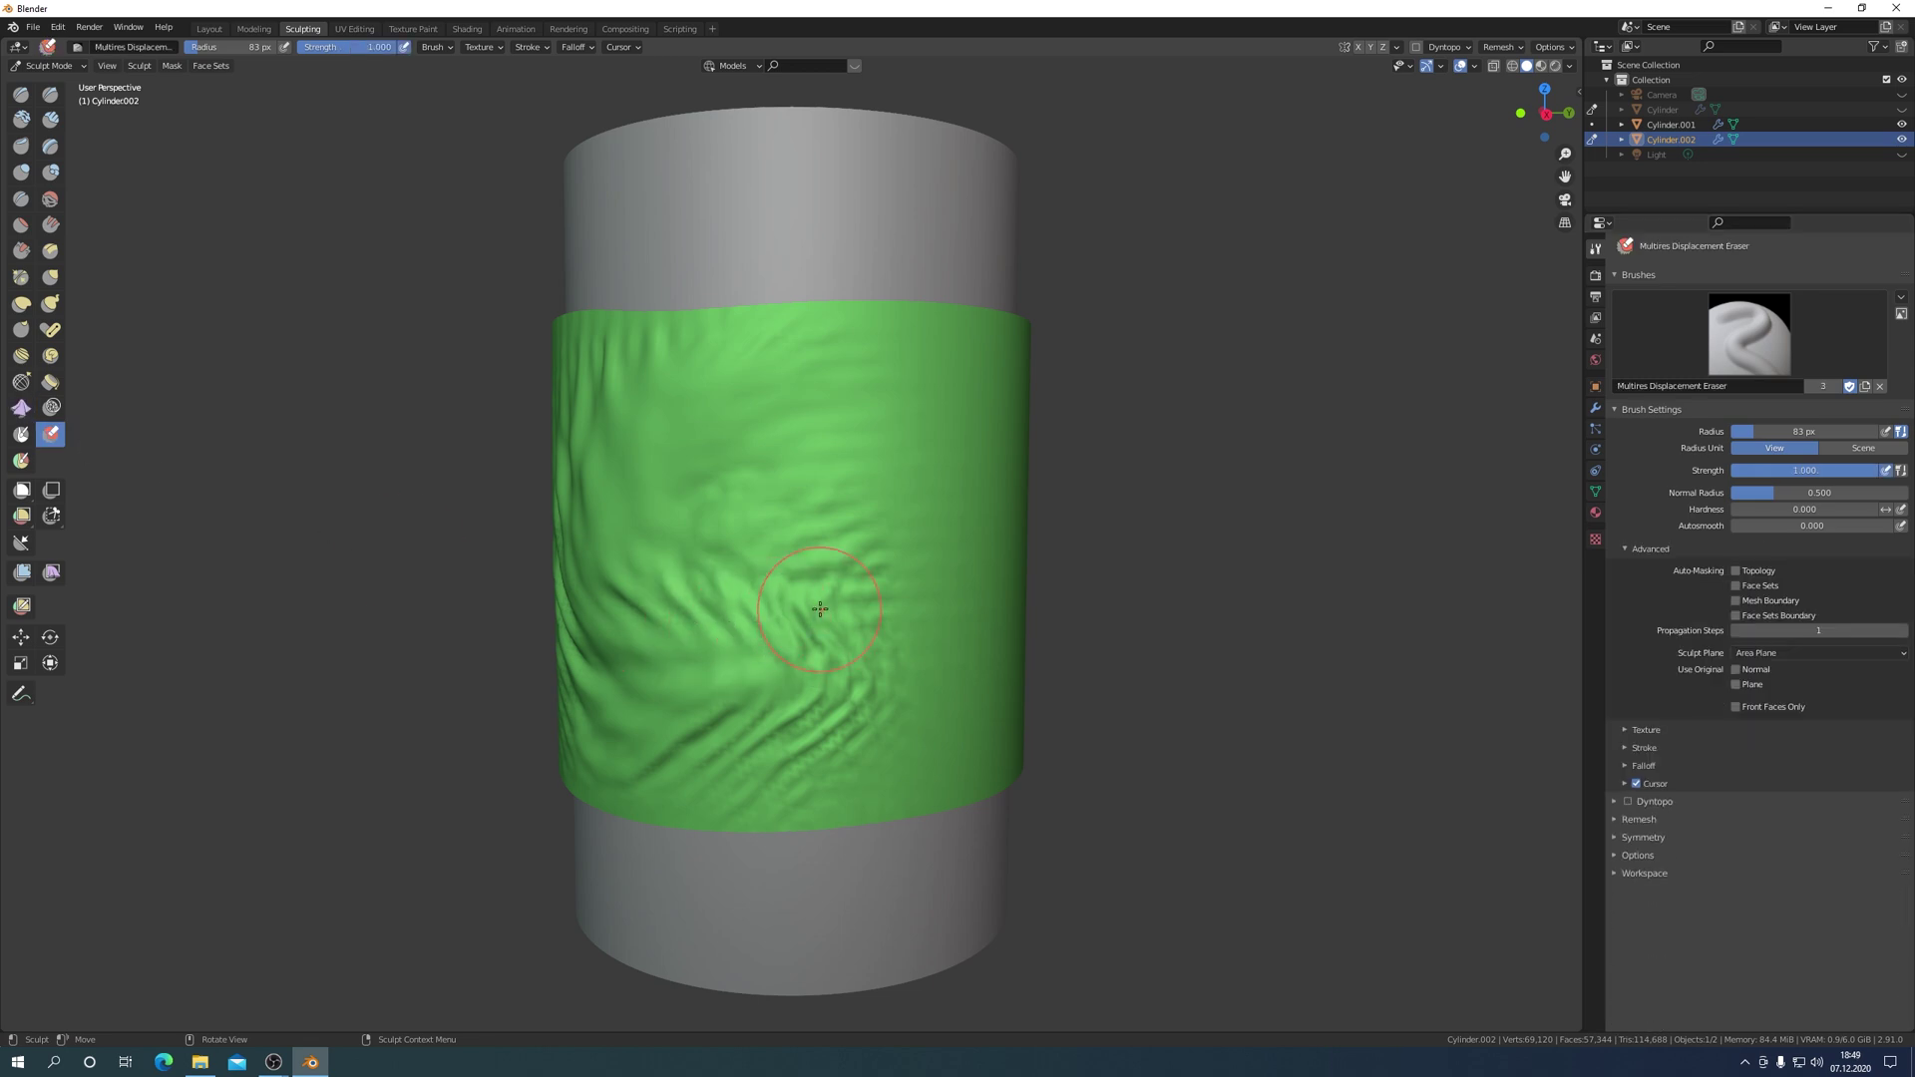
{"action": "mouse_move", "coordinate": [823, 613]}
{"action": "left_mouse_down"}
{"action": "mouse_move", "coordinate": [794, 731]}
{"action": "mouse_move", "coordinate": [838, 691]}
{"action": "left_mouse_up"}
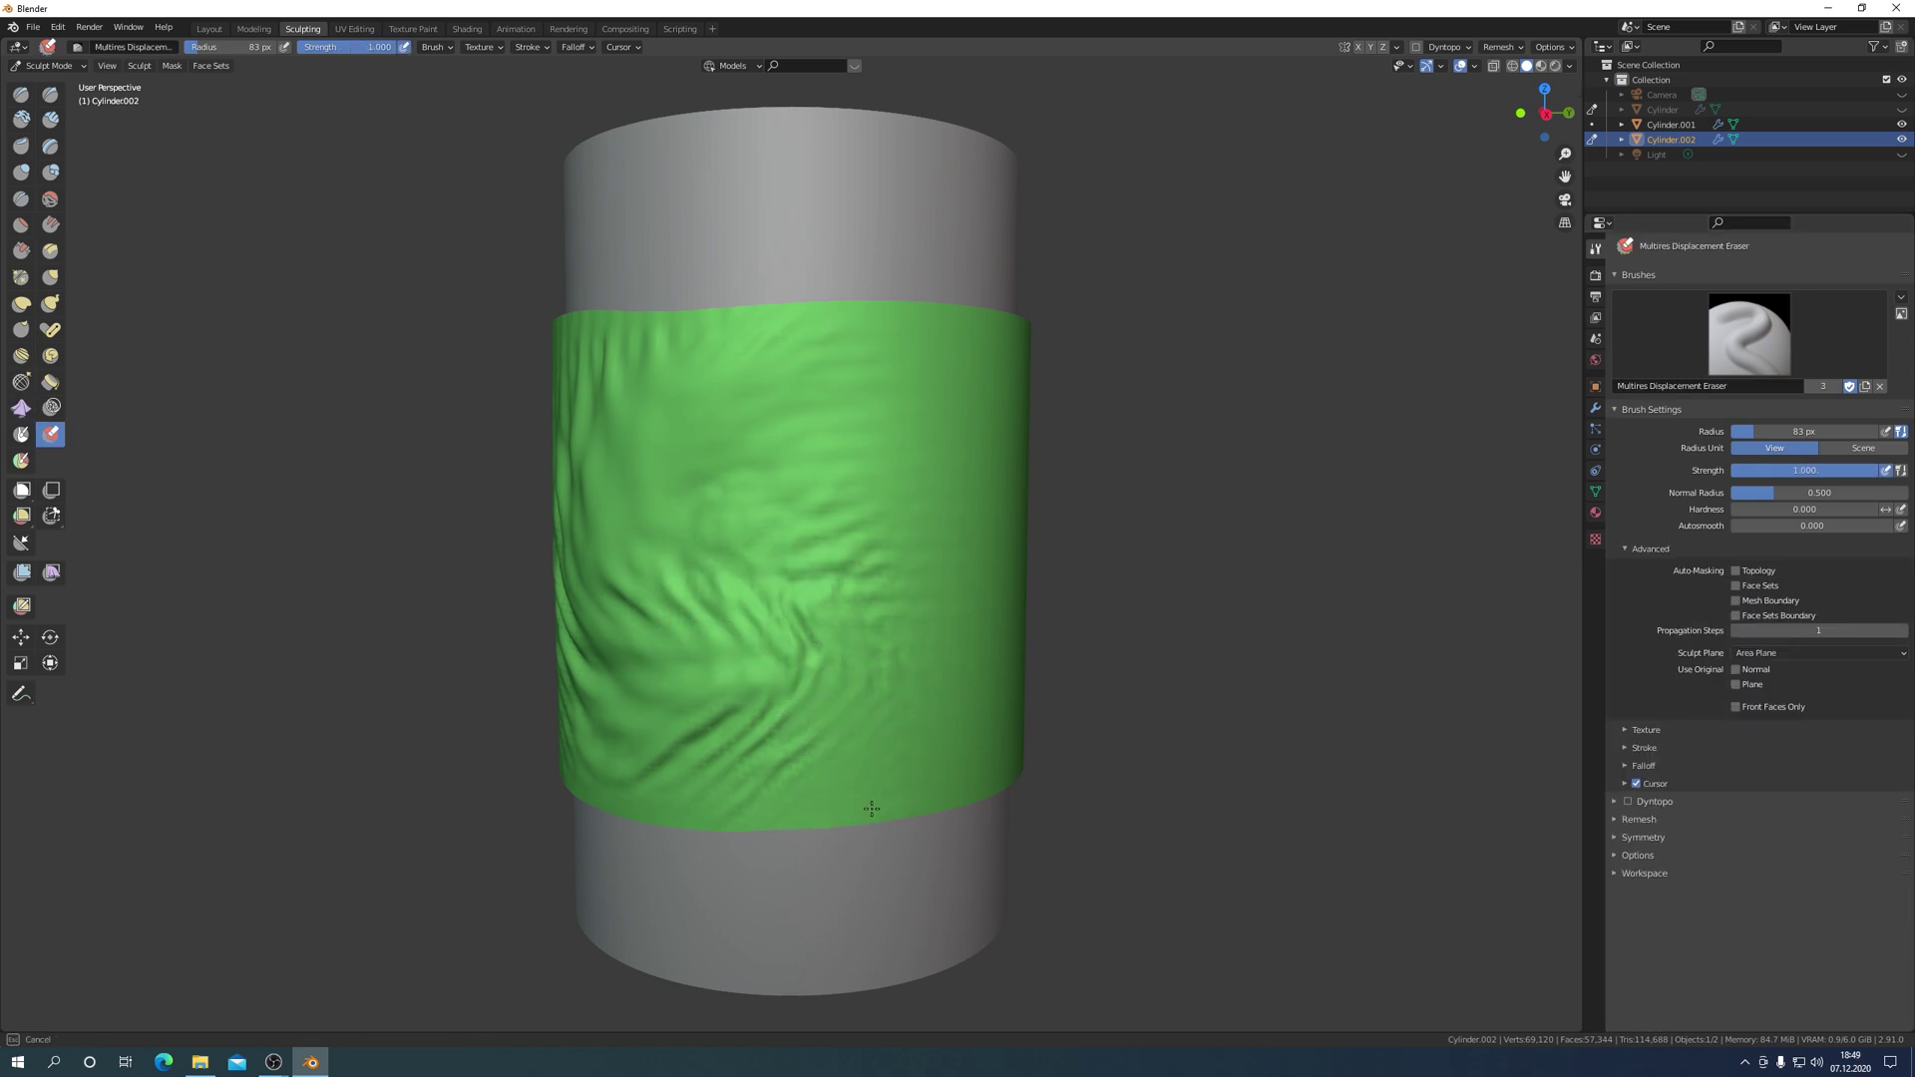
{"action": "left_click_drag", "start_coordinate": [647, 766], "coordinate": [753, 748]}
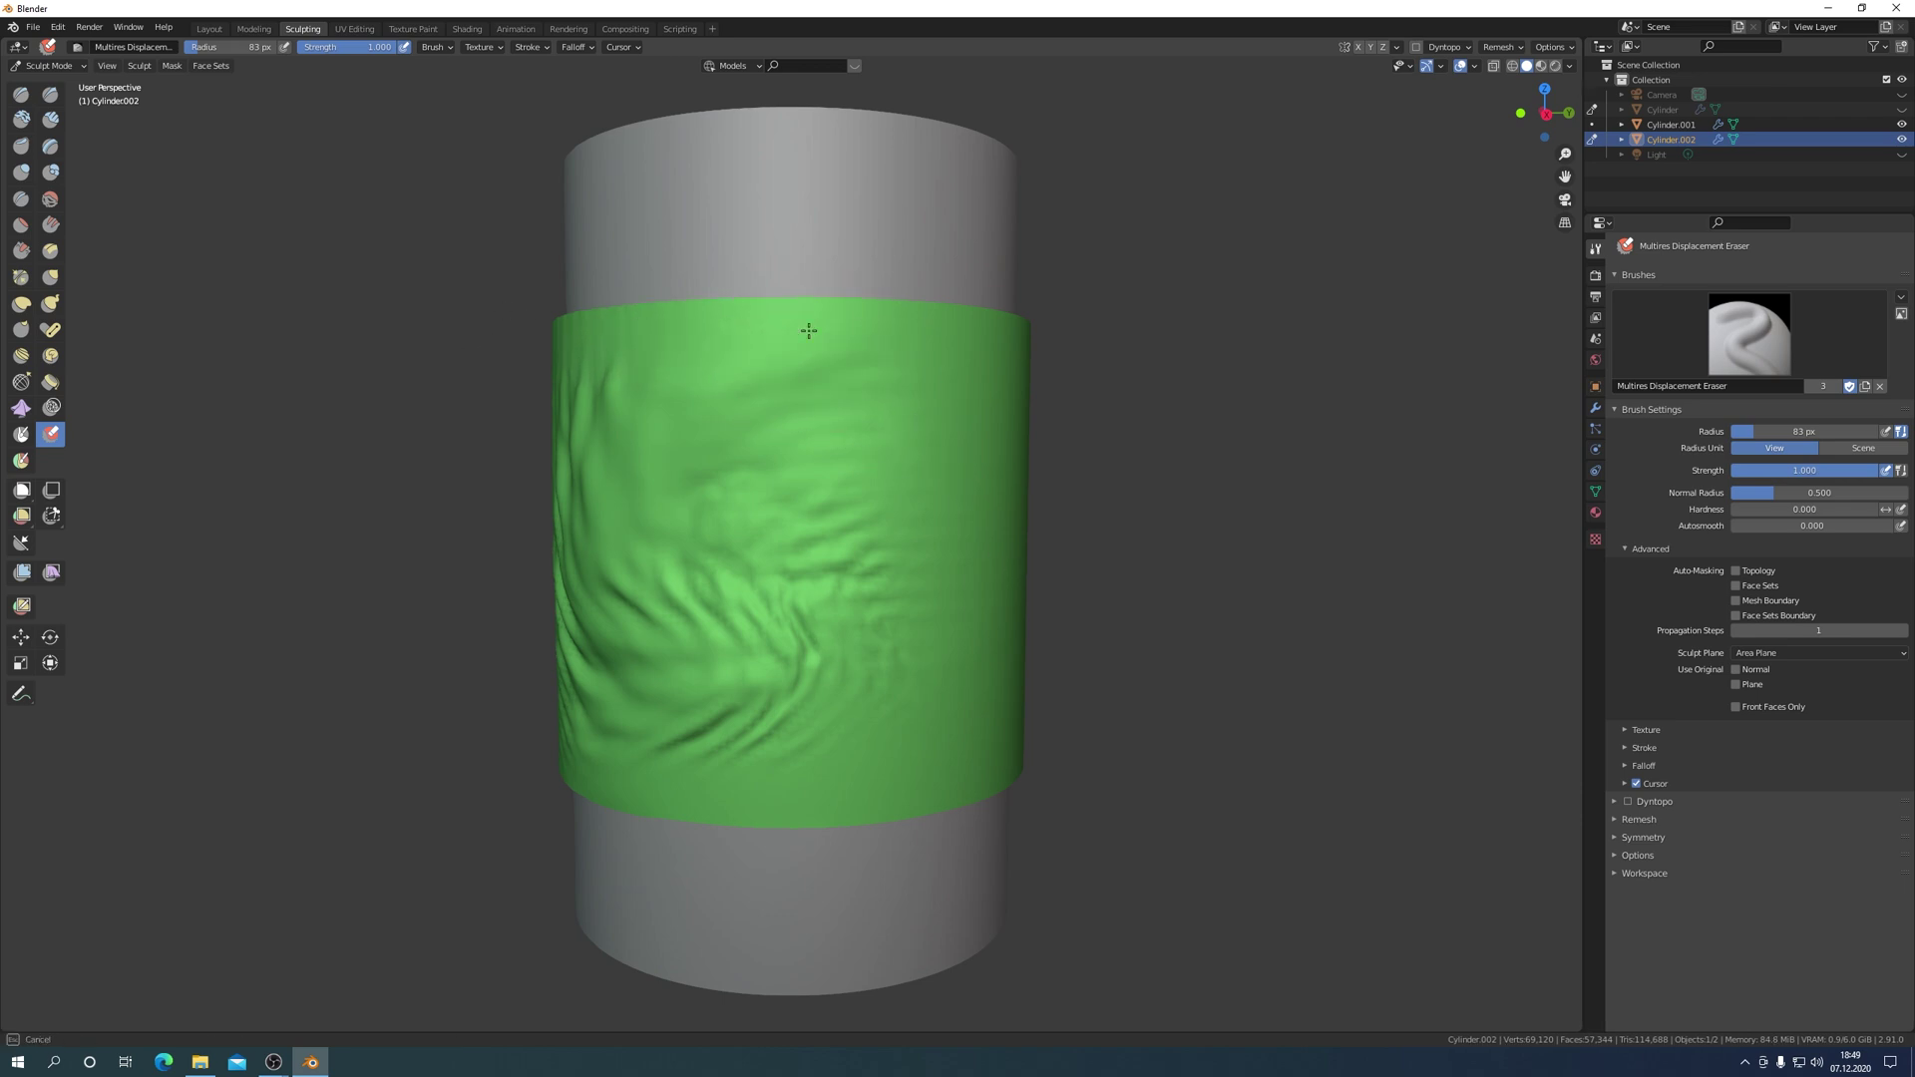
{"action": "mouse_move", "coordinate": [991, 308]}
{"action": "middle_mouse_down"}
{"action": "mouse_move", "coordinate": [1058, 409]}
{"action": "mouse_move", "coordinate": [911, 333]}
{"action": "middle_mouse_up"}
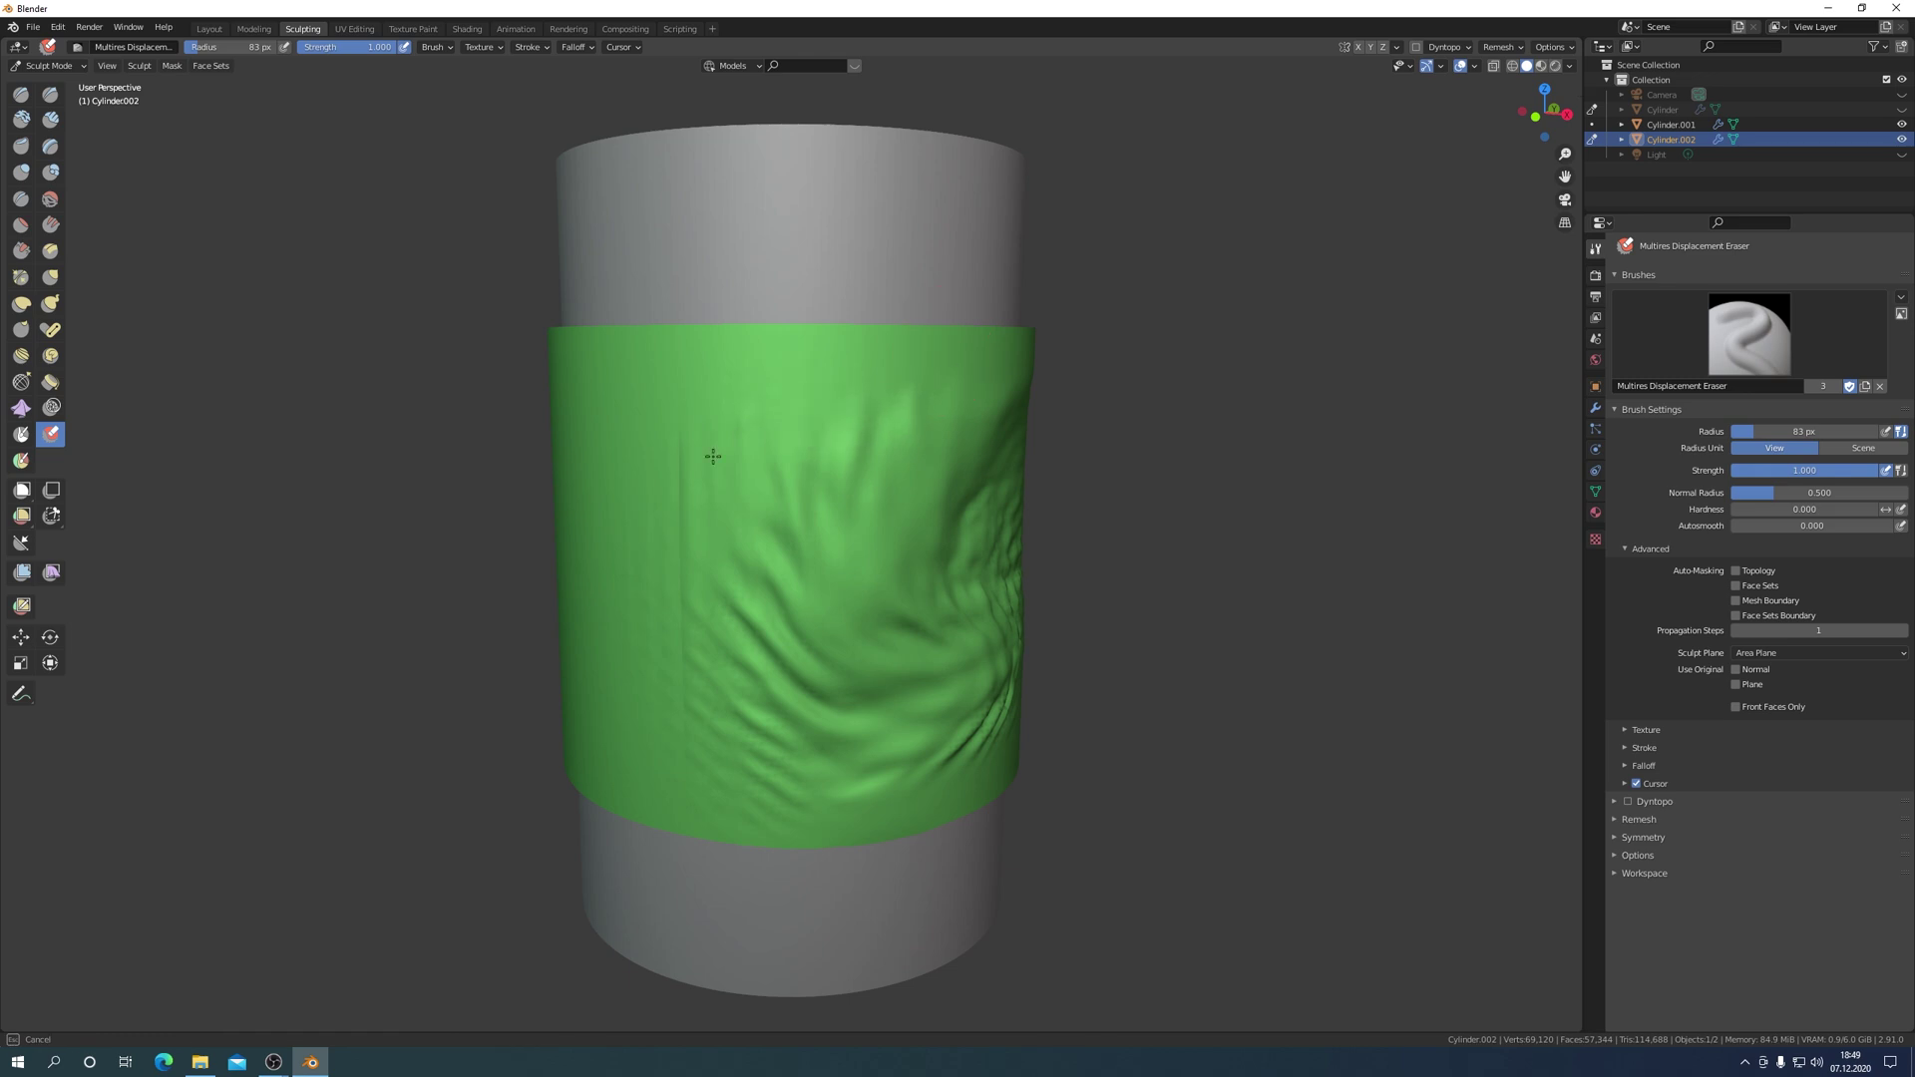
{"action": "scroll", "coordinate": [619, 707], "scroll_direction": "up", "scroll_amount": 2}
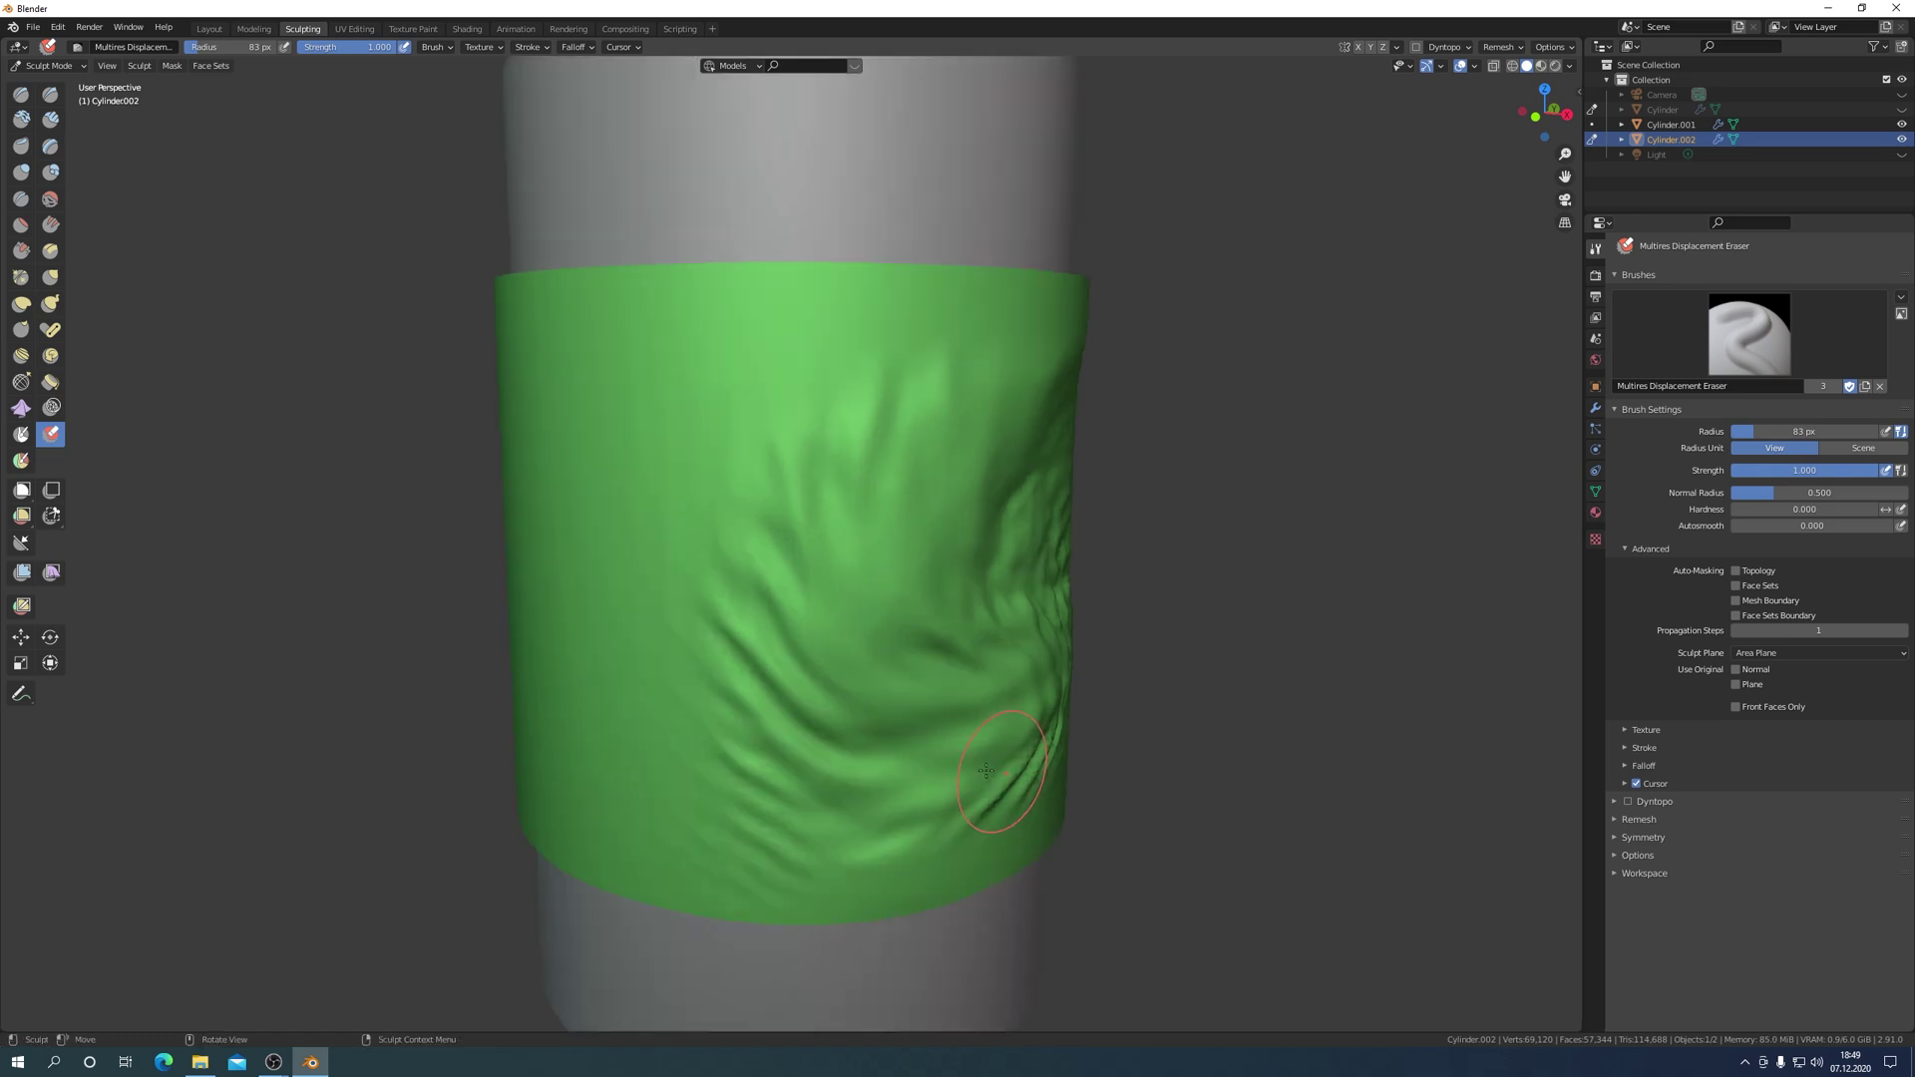
{"action": "mouse_move", "coordinate": [619, 706]}
{"action": "middle_mouse_down"}
{"action": "mouse_move", "coordinate": [808, 774]}
{"action": "mouse_move", "coordinate": [834, 770]}
{"action": "mouse_move", "coordinate": [842, 728]}
{"action": "middle_mouse_up"}
{"action": "scroll", "coordinate": [834, 770], "scroll_direction": "down", "scroll_amount": 2}
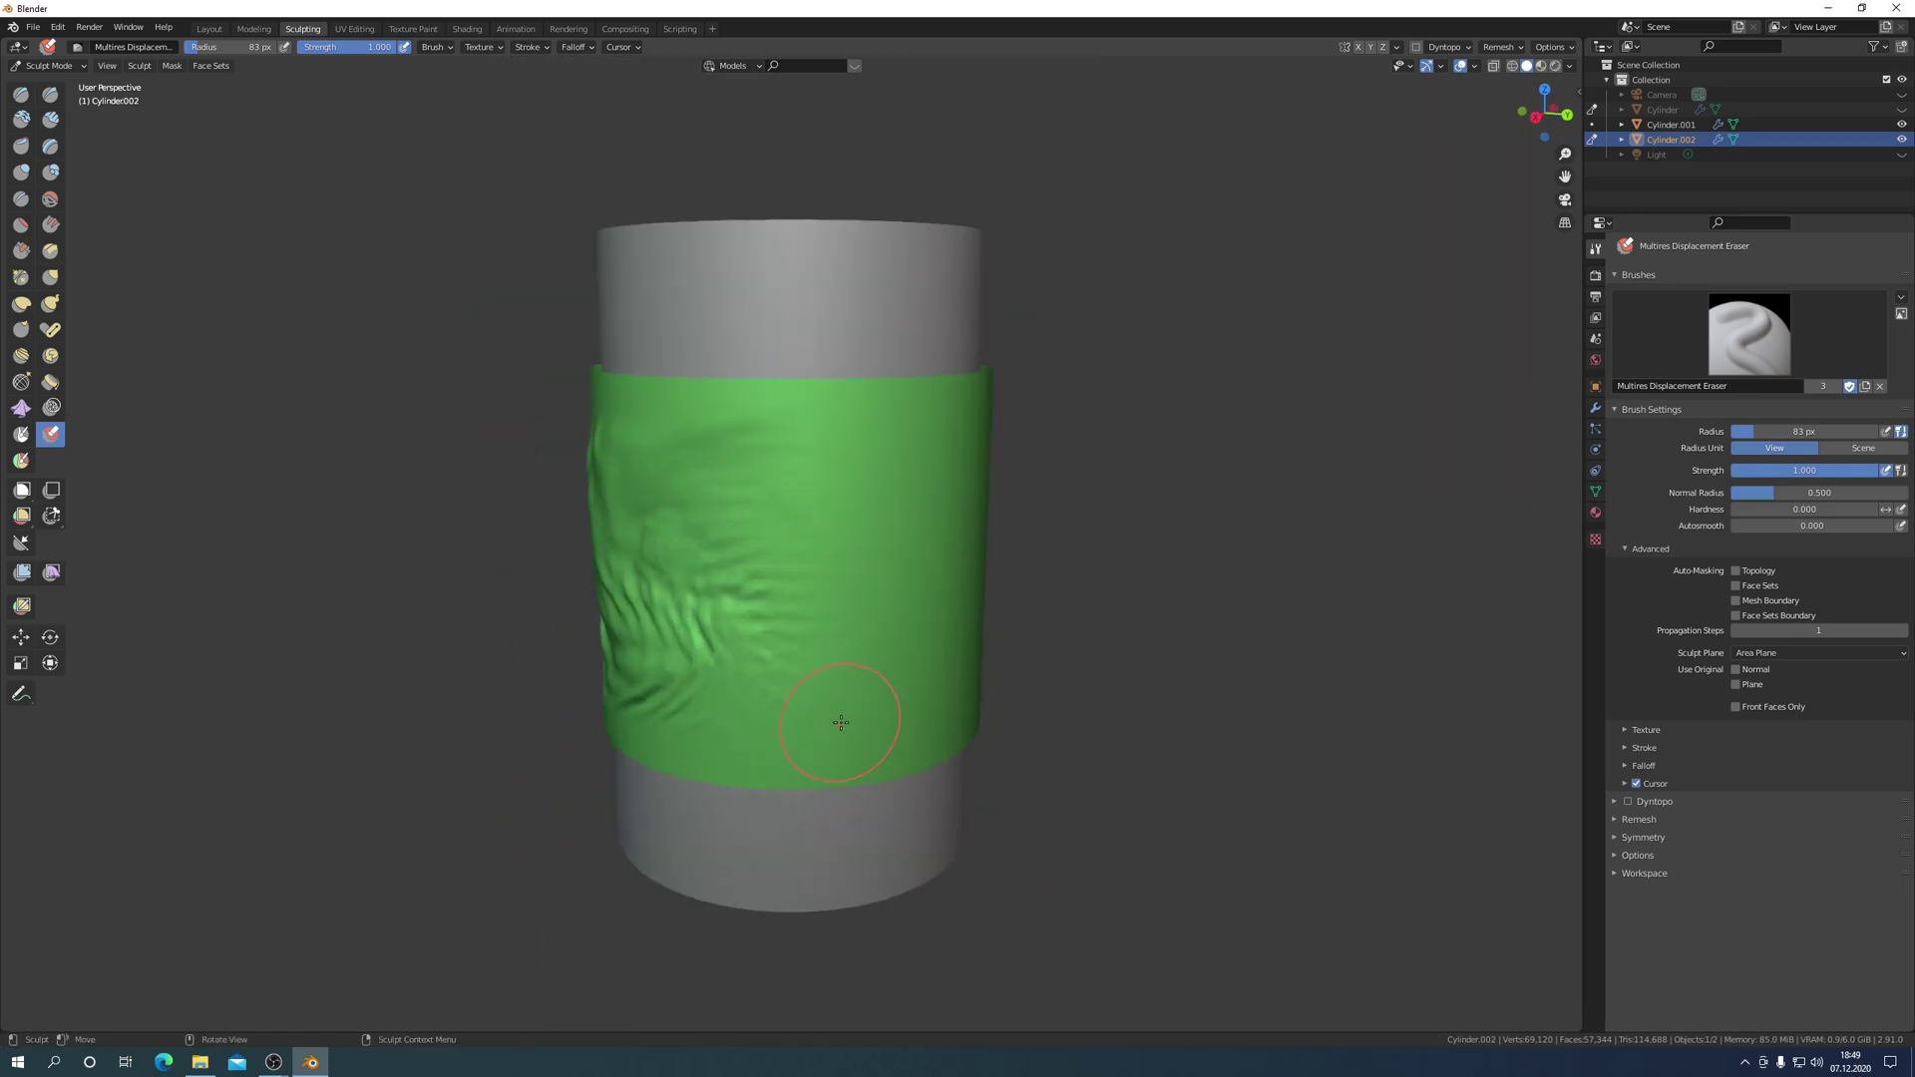
{"action": "scroll", "coordinate": [843, 728], "scroll_direction": "up", "scroll_amount": 2}
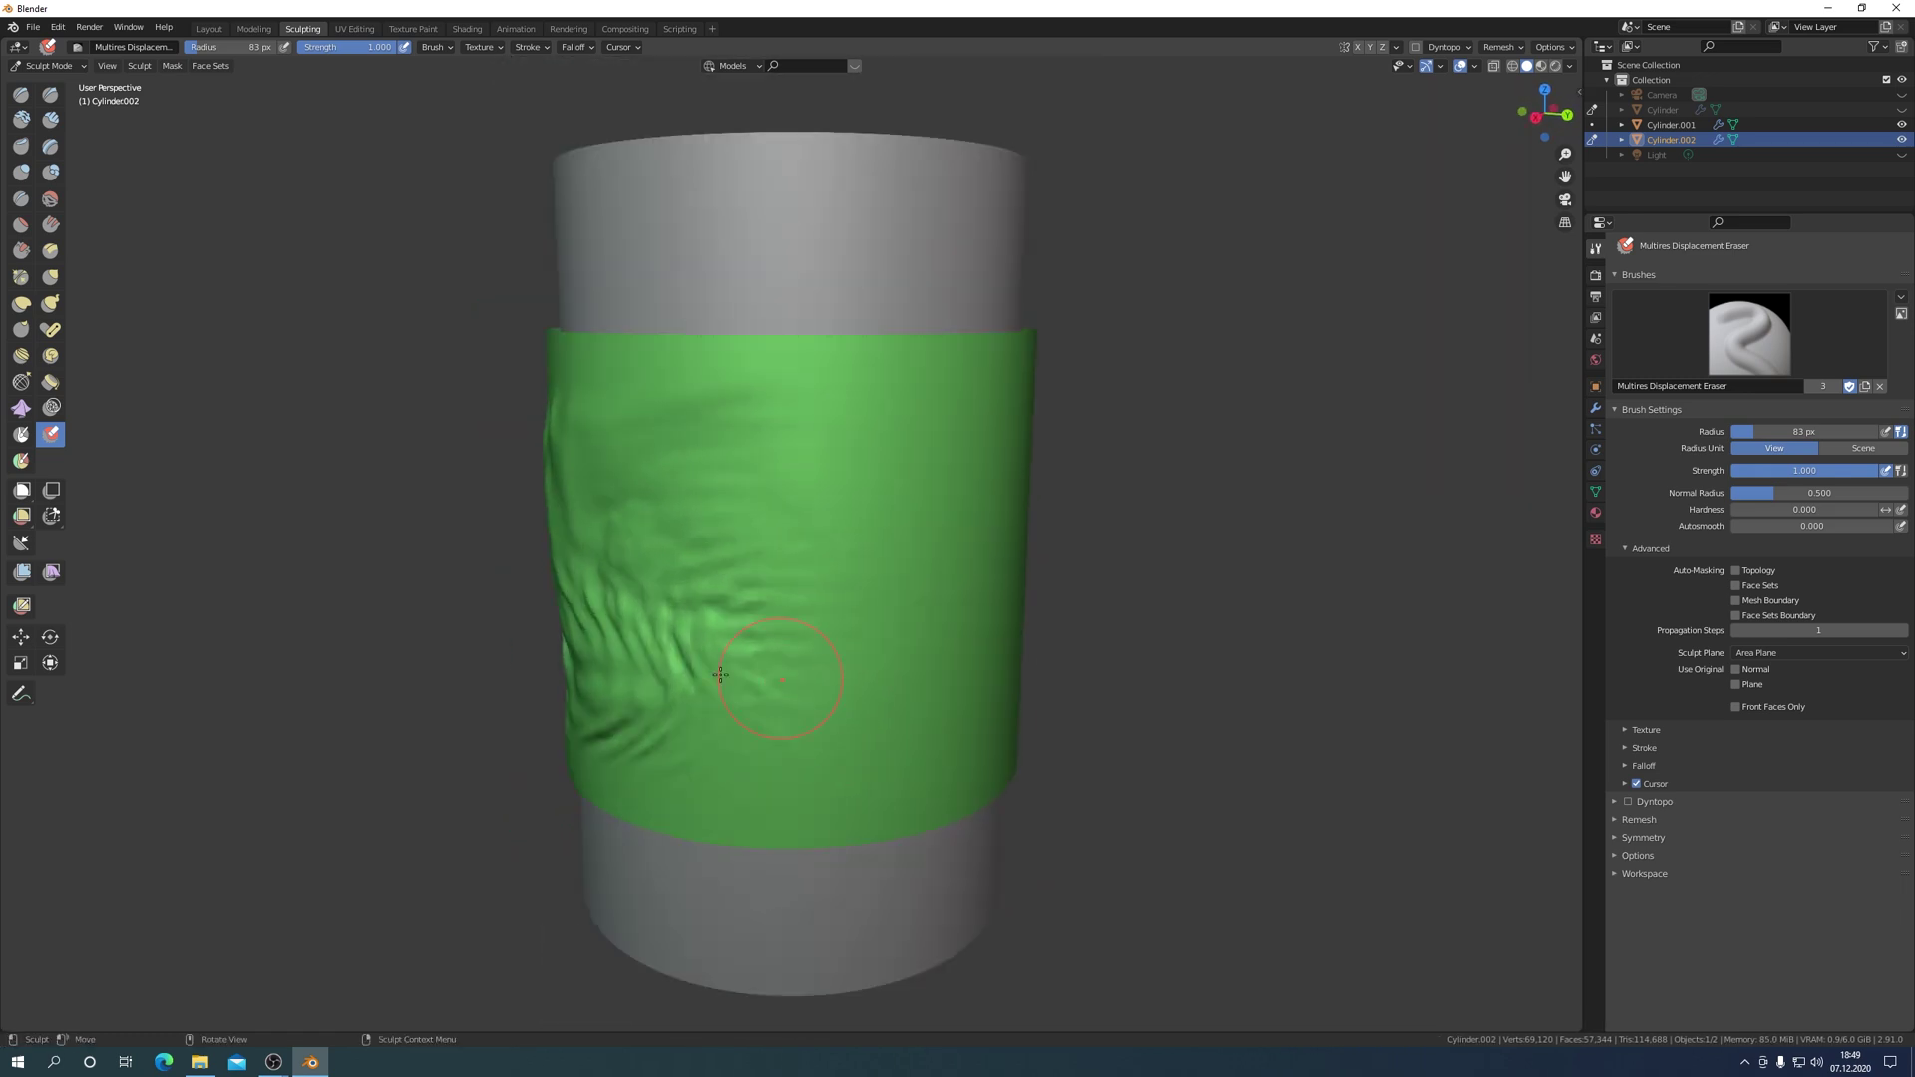
{"action": "left_click", "coordinate": [21, 407]}
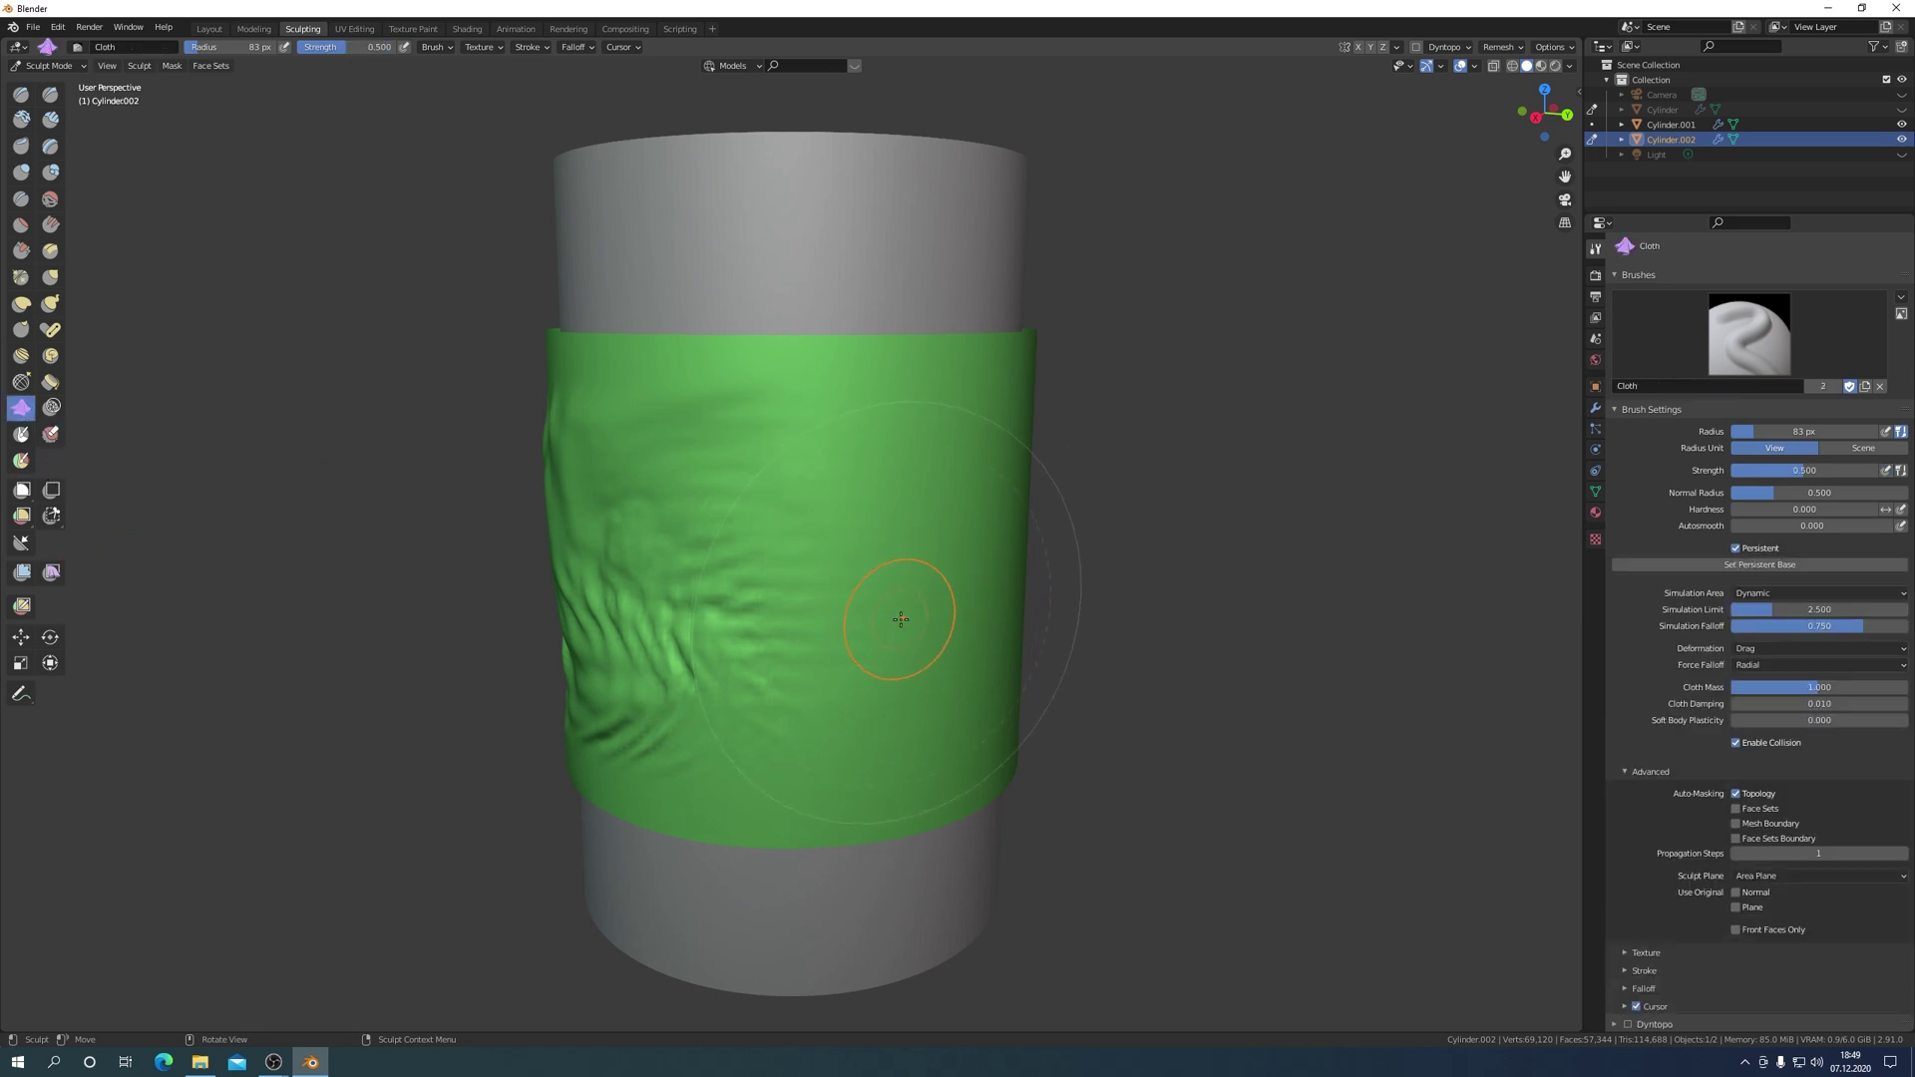
Set the Cloth brush radius to 59 px and its cloth mass to 0.617.
{"action": "key", "text": "f"}
{"action": "left_click", "coordinate": [982, 639]}
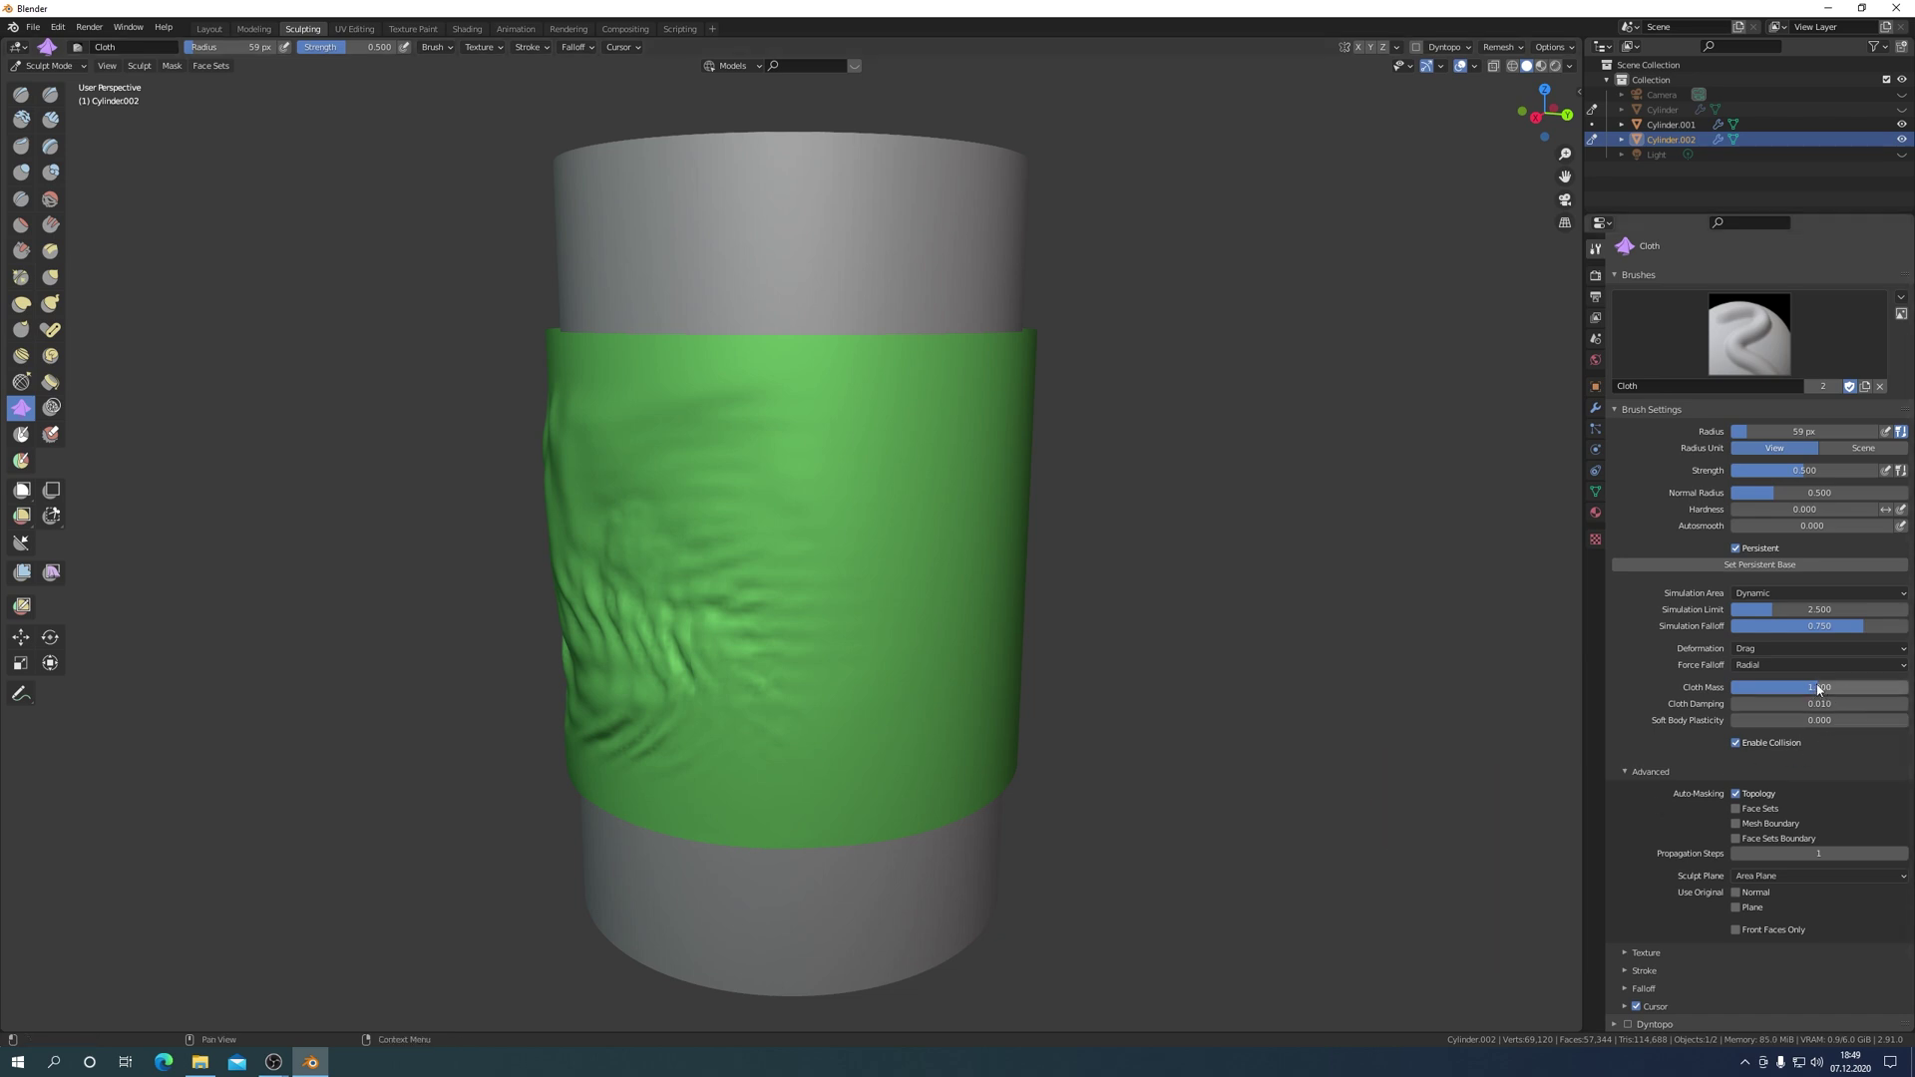
{"action": "mouse_move", "coordinate": [1818, 689]}
{"action": "left_mouse_down"}
{"action": "mouse_move", "coordinate": [1862, 689]}
{"action": "mouse_move", "coordinate": [1784, 689]}
{"action": "left_mouse_up"}
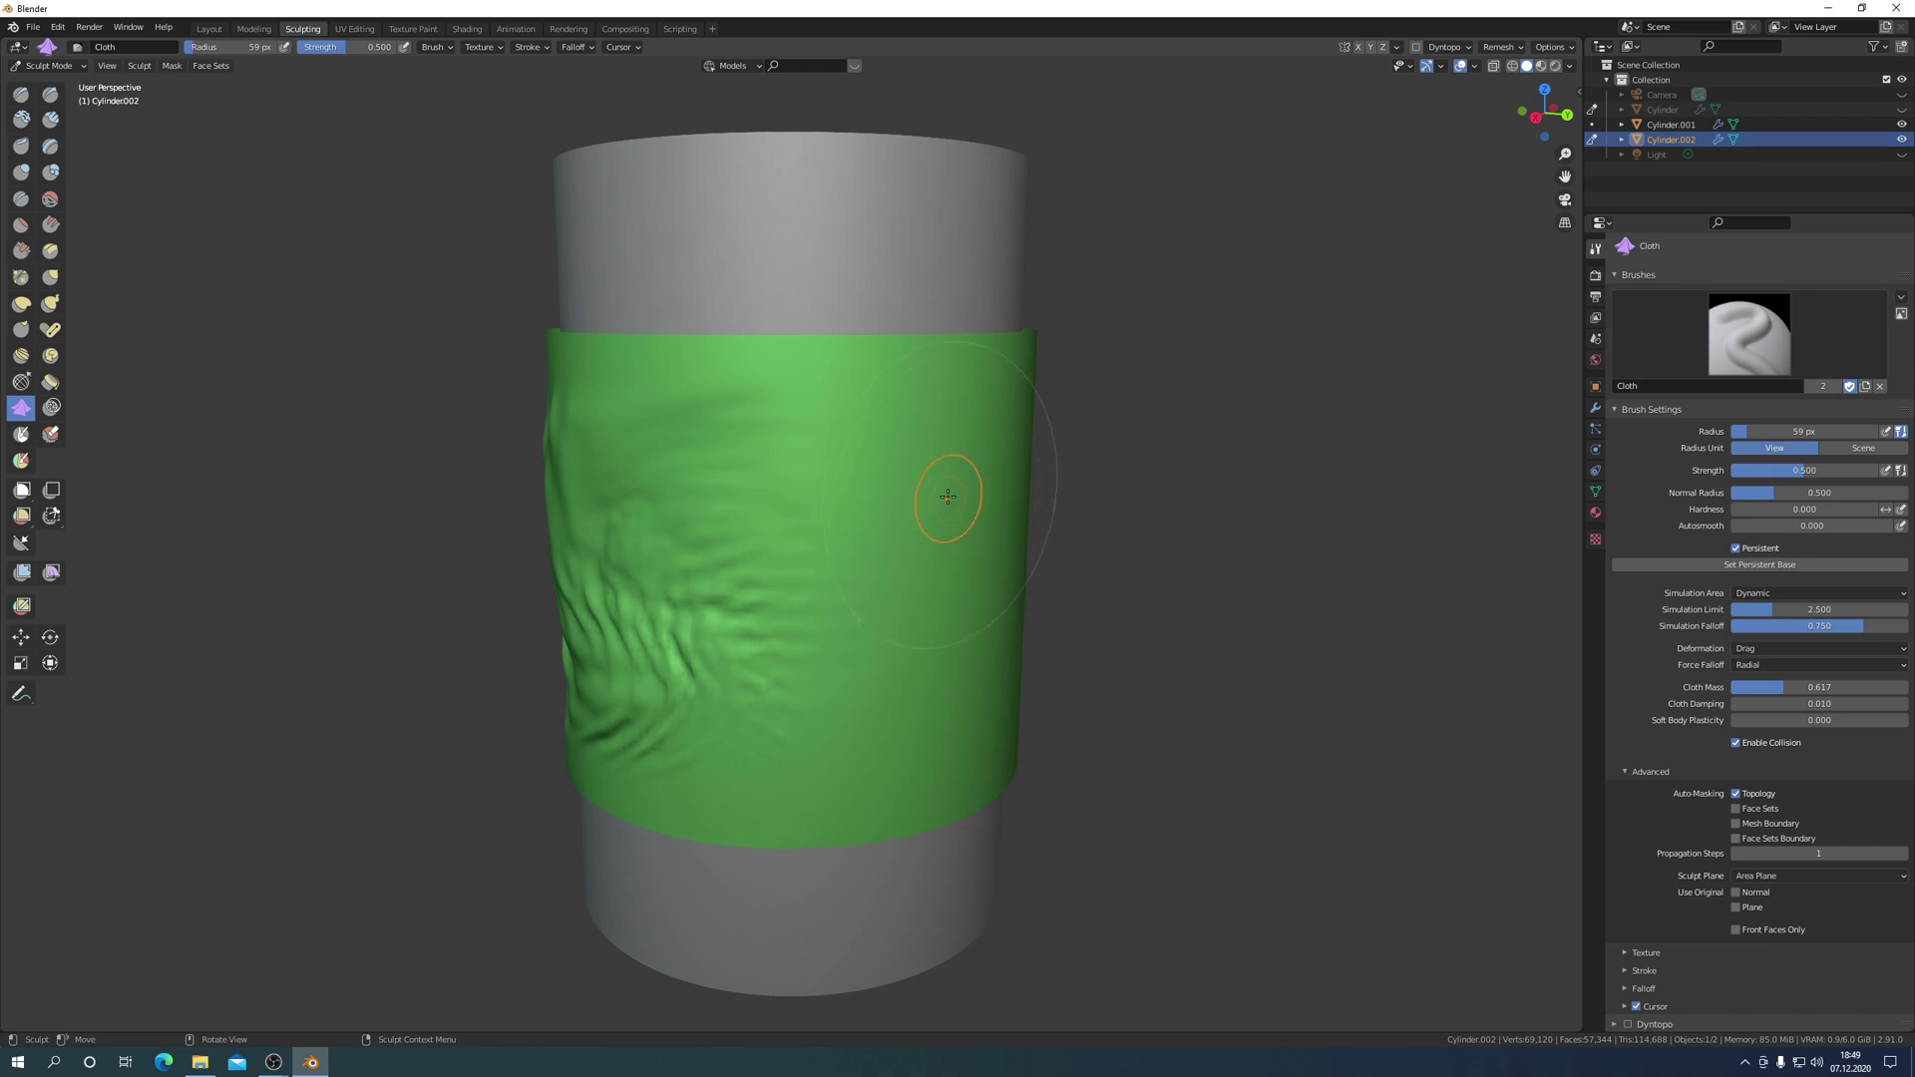
Sculpt new diagonal wrinkles across the band's right side and lower right edge.
{"action": "mouse_move", "coordinate": [958, 454]}
{"action": "left_mouse_down"}
{"action": "mouse_move", "coordinate": [932, 654]}
{"action": "mouse_move", "coordinate": [868, 689]}
{"action": "mouse_move", "coordinate": [1083, 772]}
{"action": "left_mouse_up"}
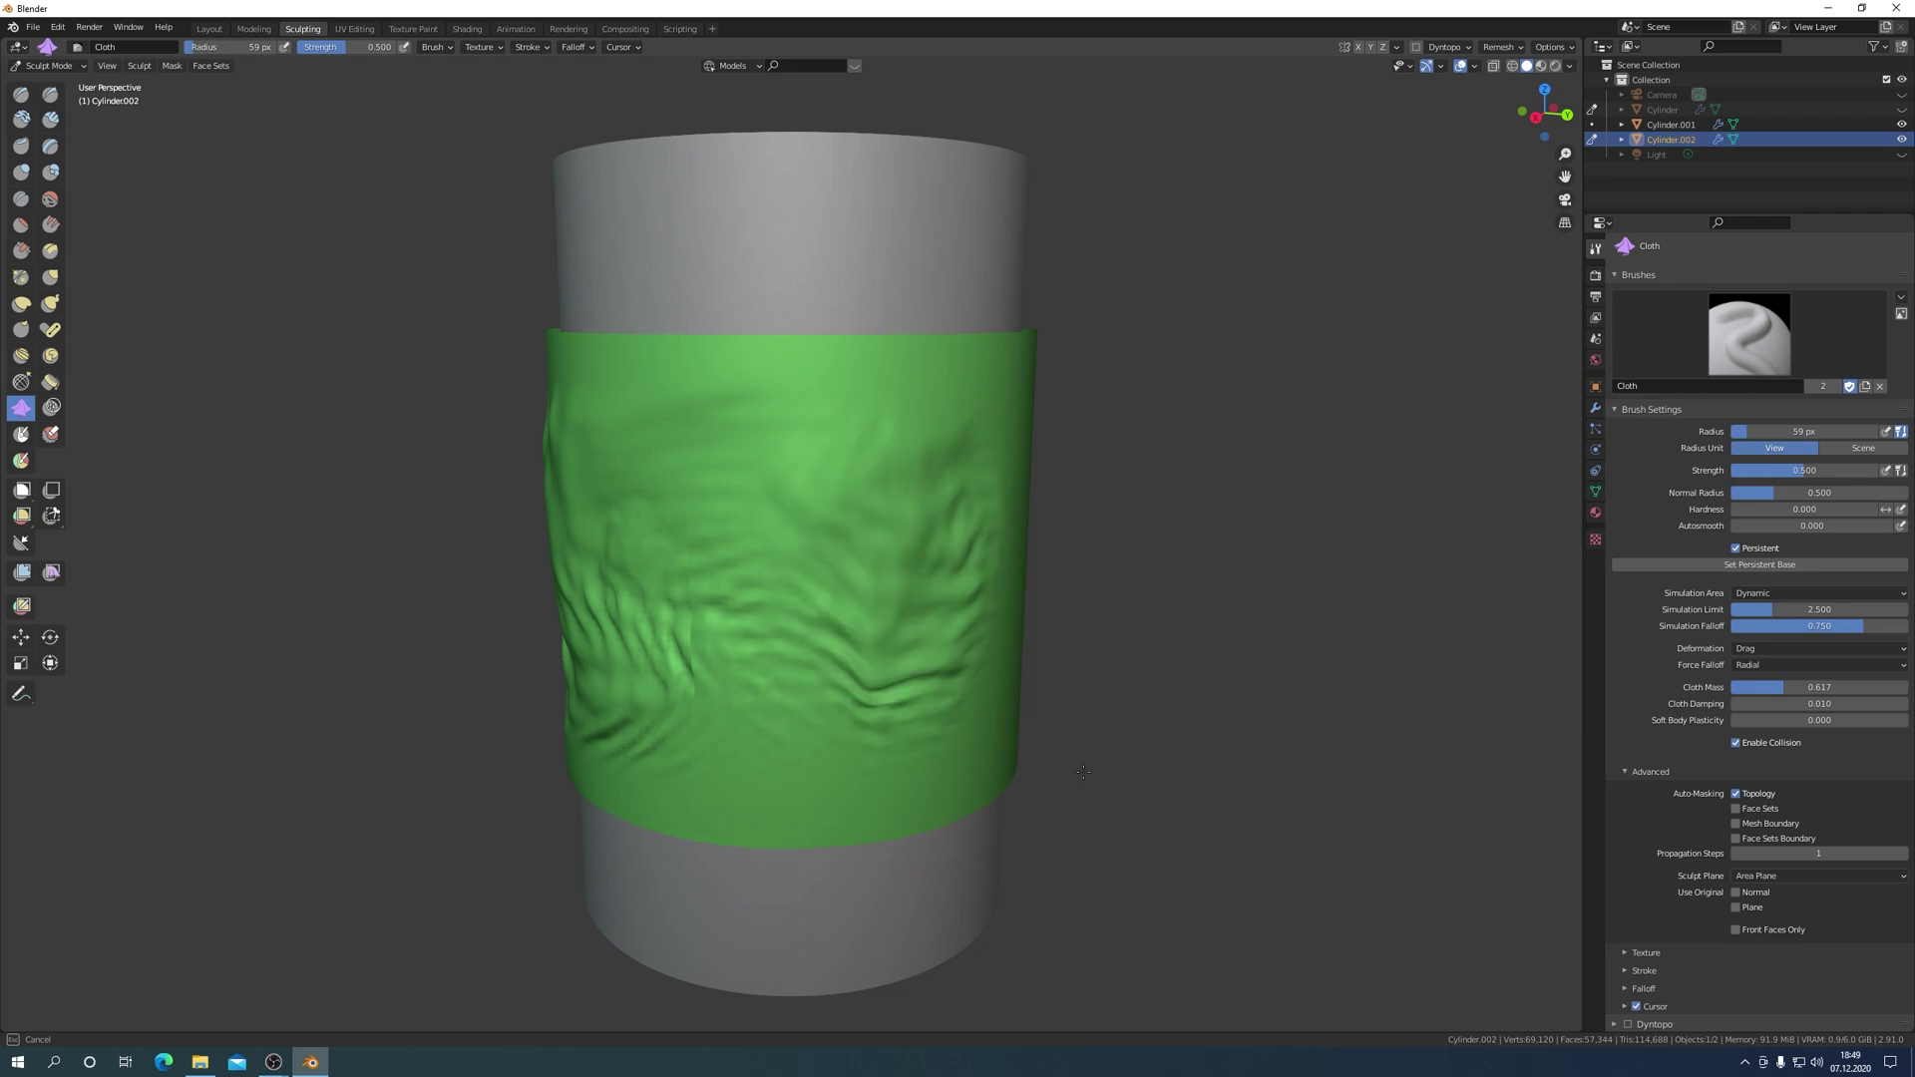
{"action": "left_click_drag", "start_coordinate": [1083, 772], "coordinate": [1083, 772]}
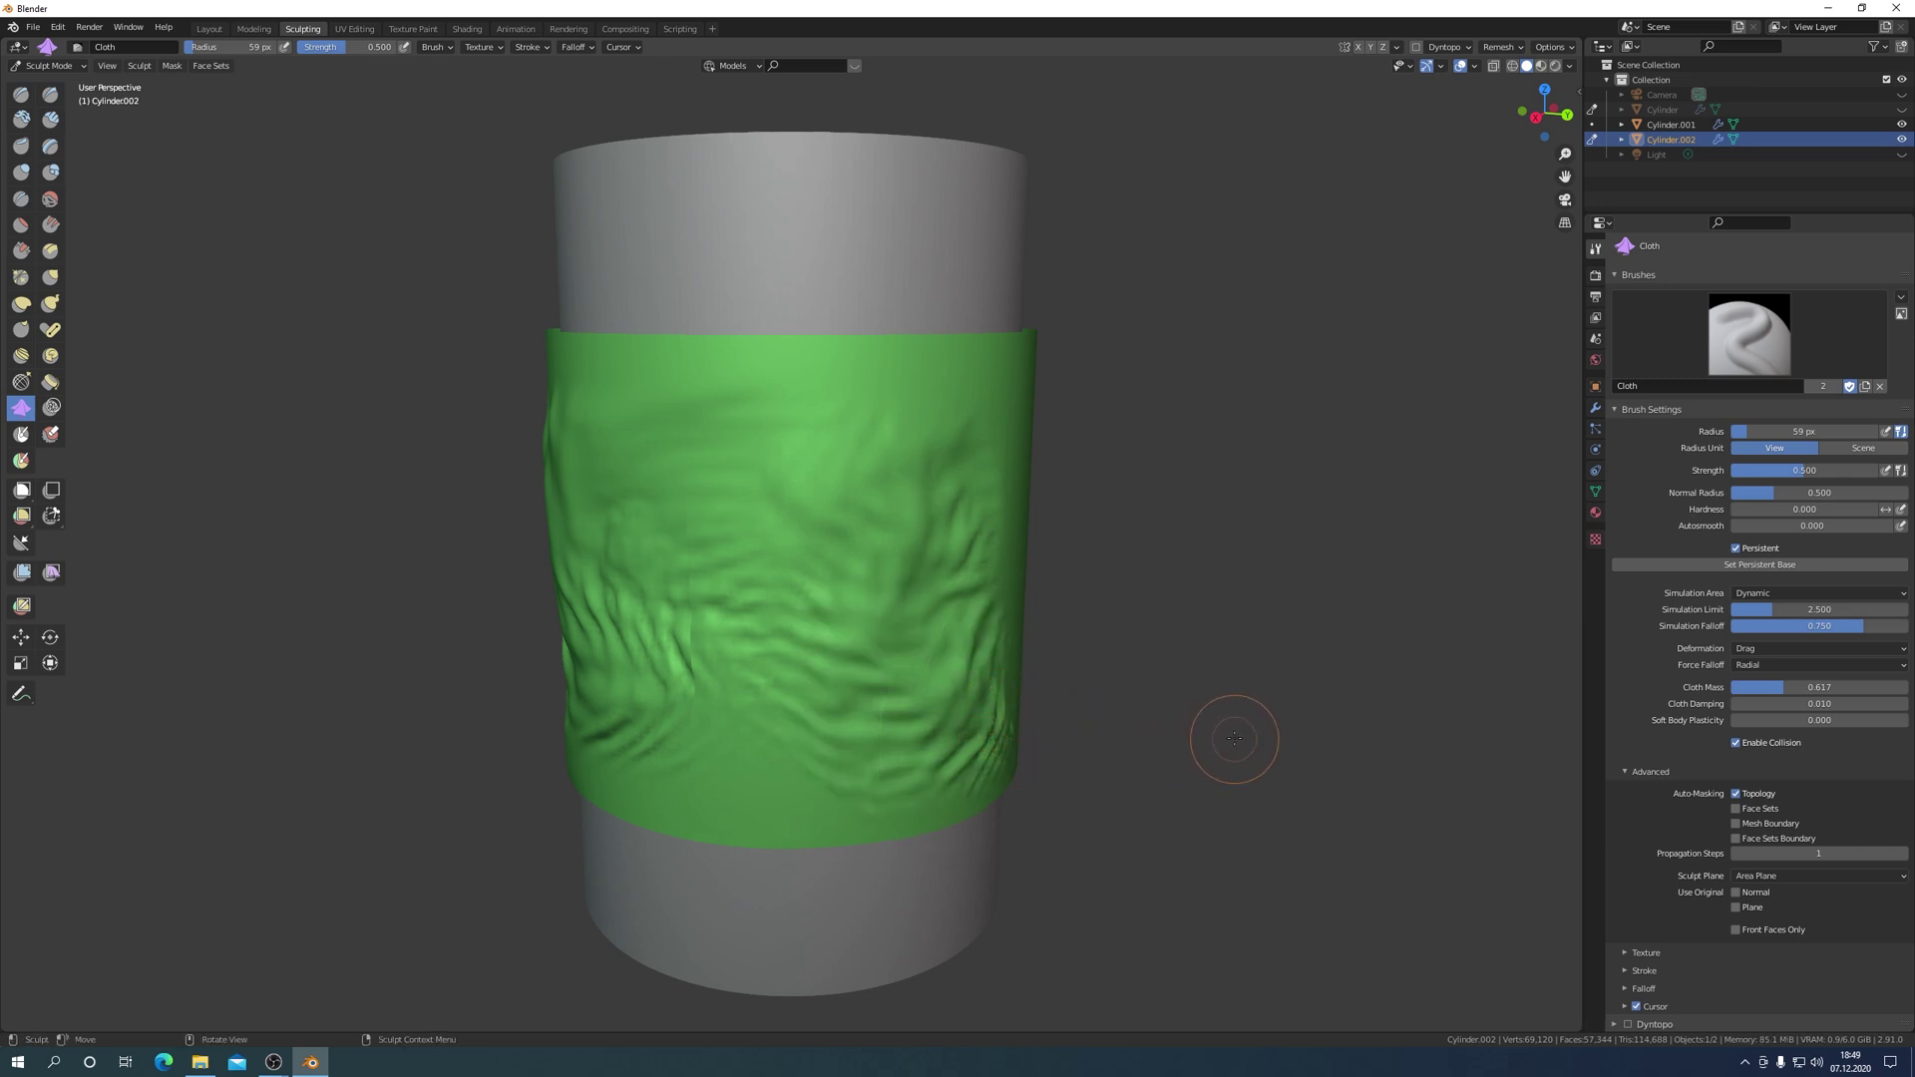
{"action": "middle_click_drag", "start_coordinate": [1260, 705], "coordinate": [1213, 686]}
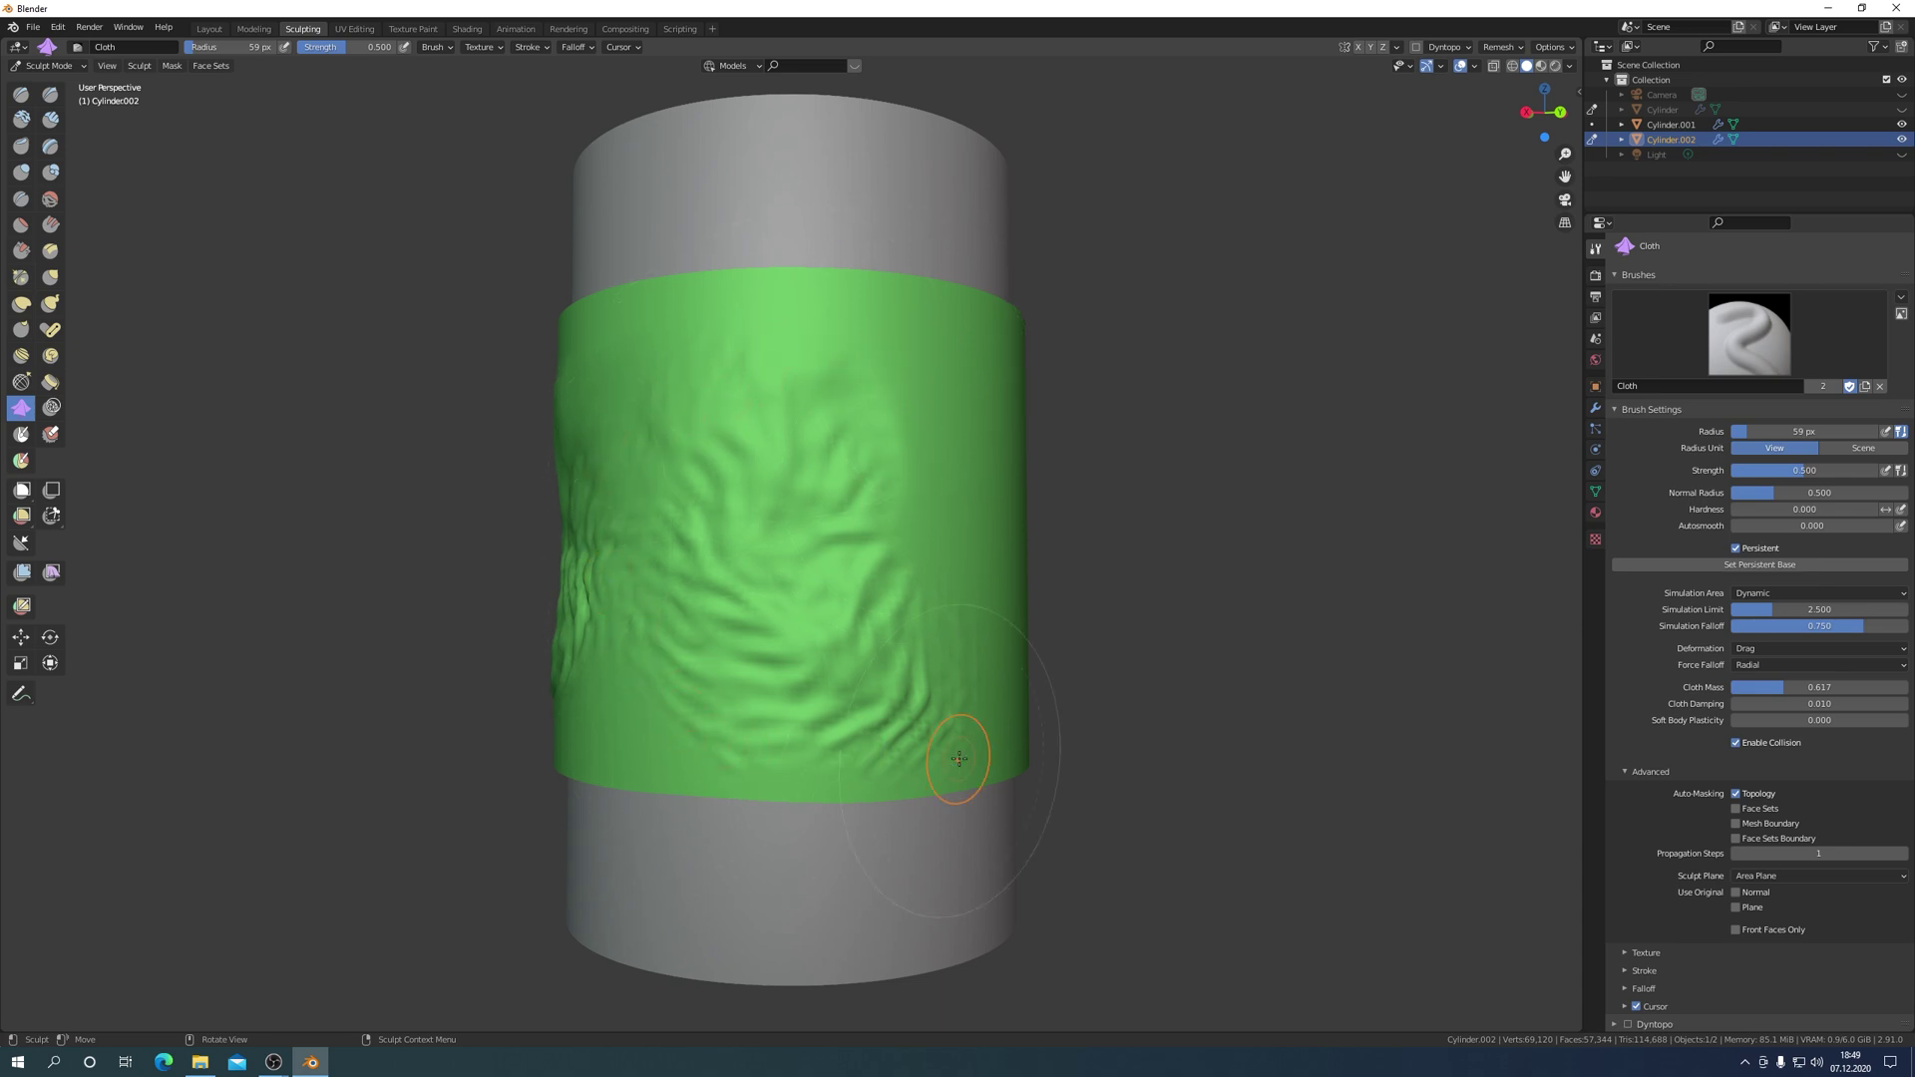
{"action": "left_click_drag", "start_coordinate": [958, 758], "coordinate": [914, 634]}
{"action": "mouse_move", "coordinate": [913, 635]}
{"action": "middle_mouse_down"}
{"action": "mouse_move", "coordinate": [747, 567]}
{"action": "mouse_move", "coordinate": [838, 599]}
{"action": "middle_mouse_up"}
{"action": "scroll", "coordinate": [788, 579], "scroll_direction": "down", "scroll_amount": 2}
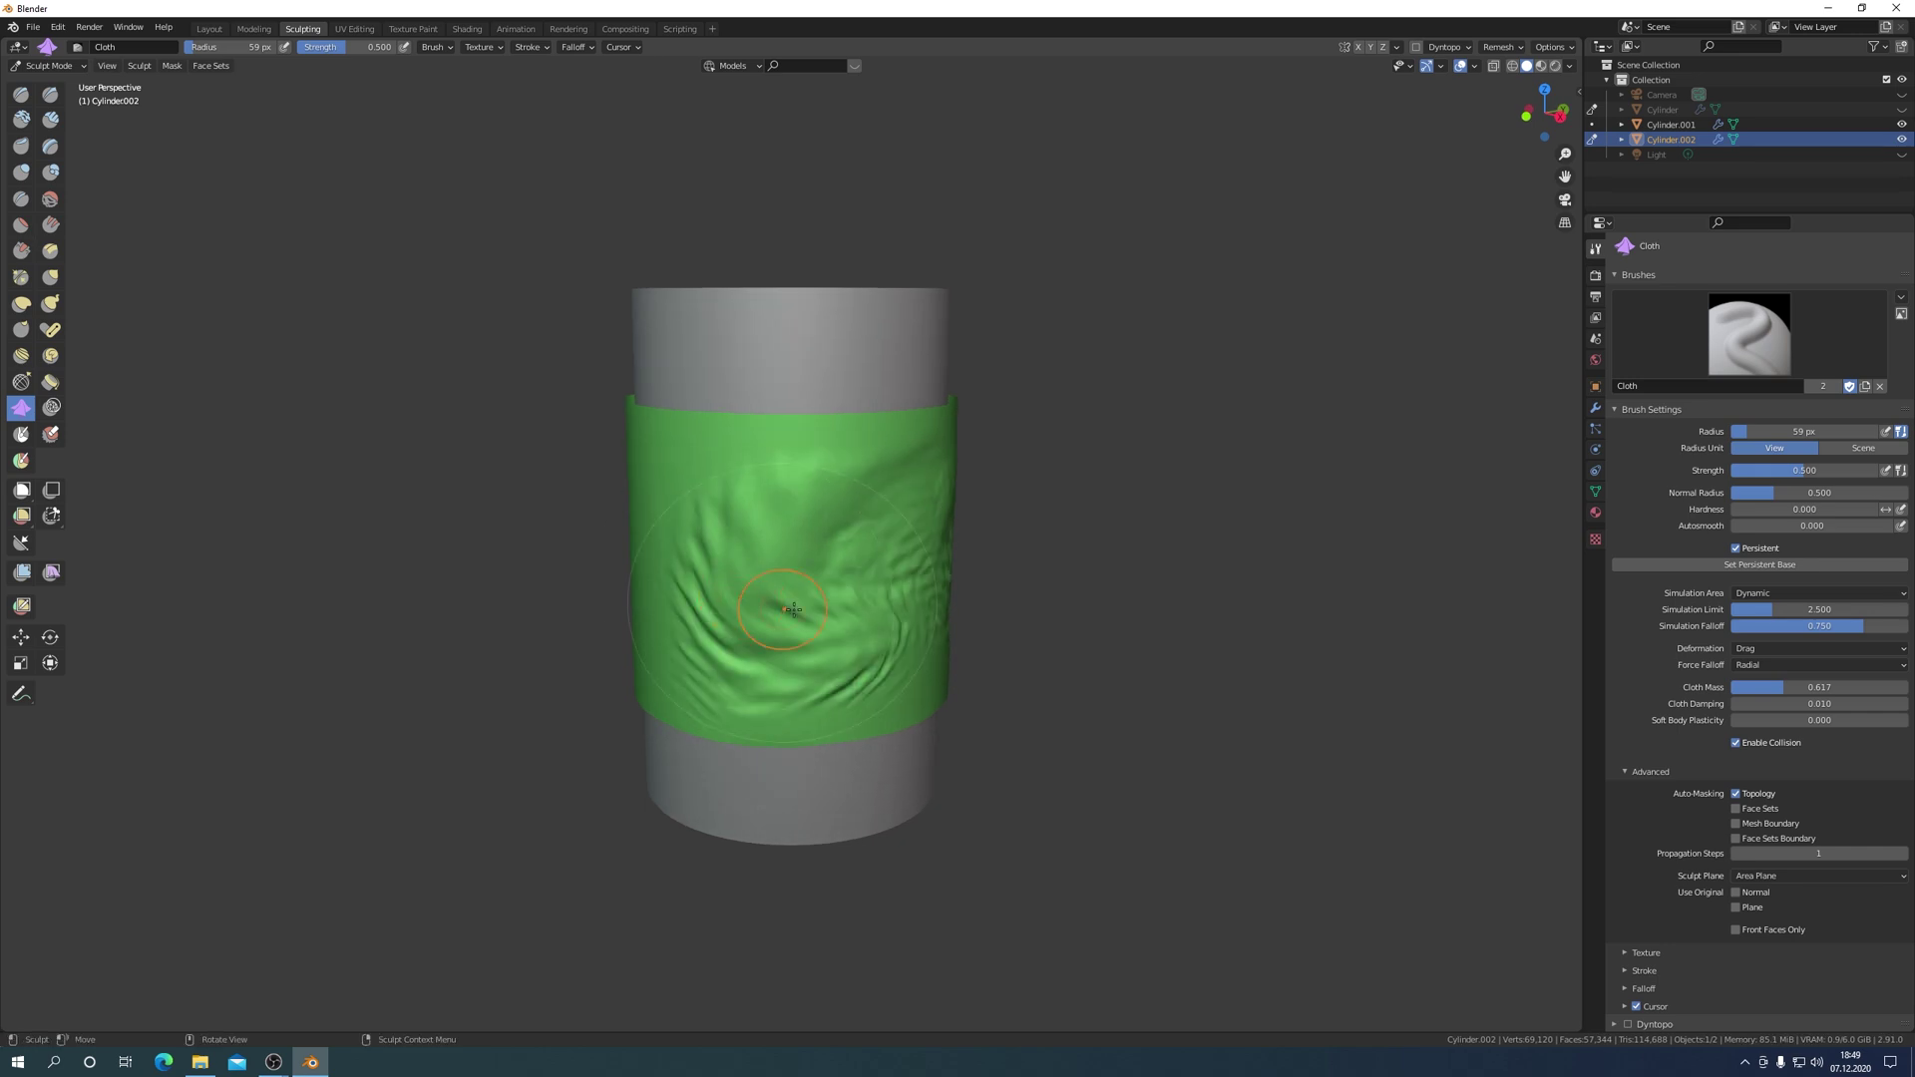
{"action": "scroll", "coordinate": [997, 638], "scroll_direction": "up", "scroll_amount": 1}
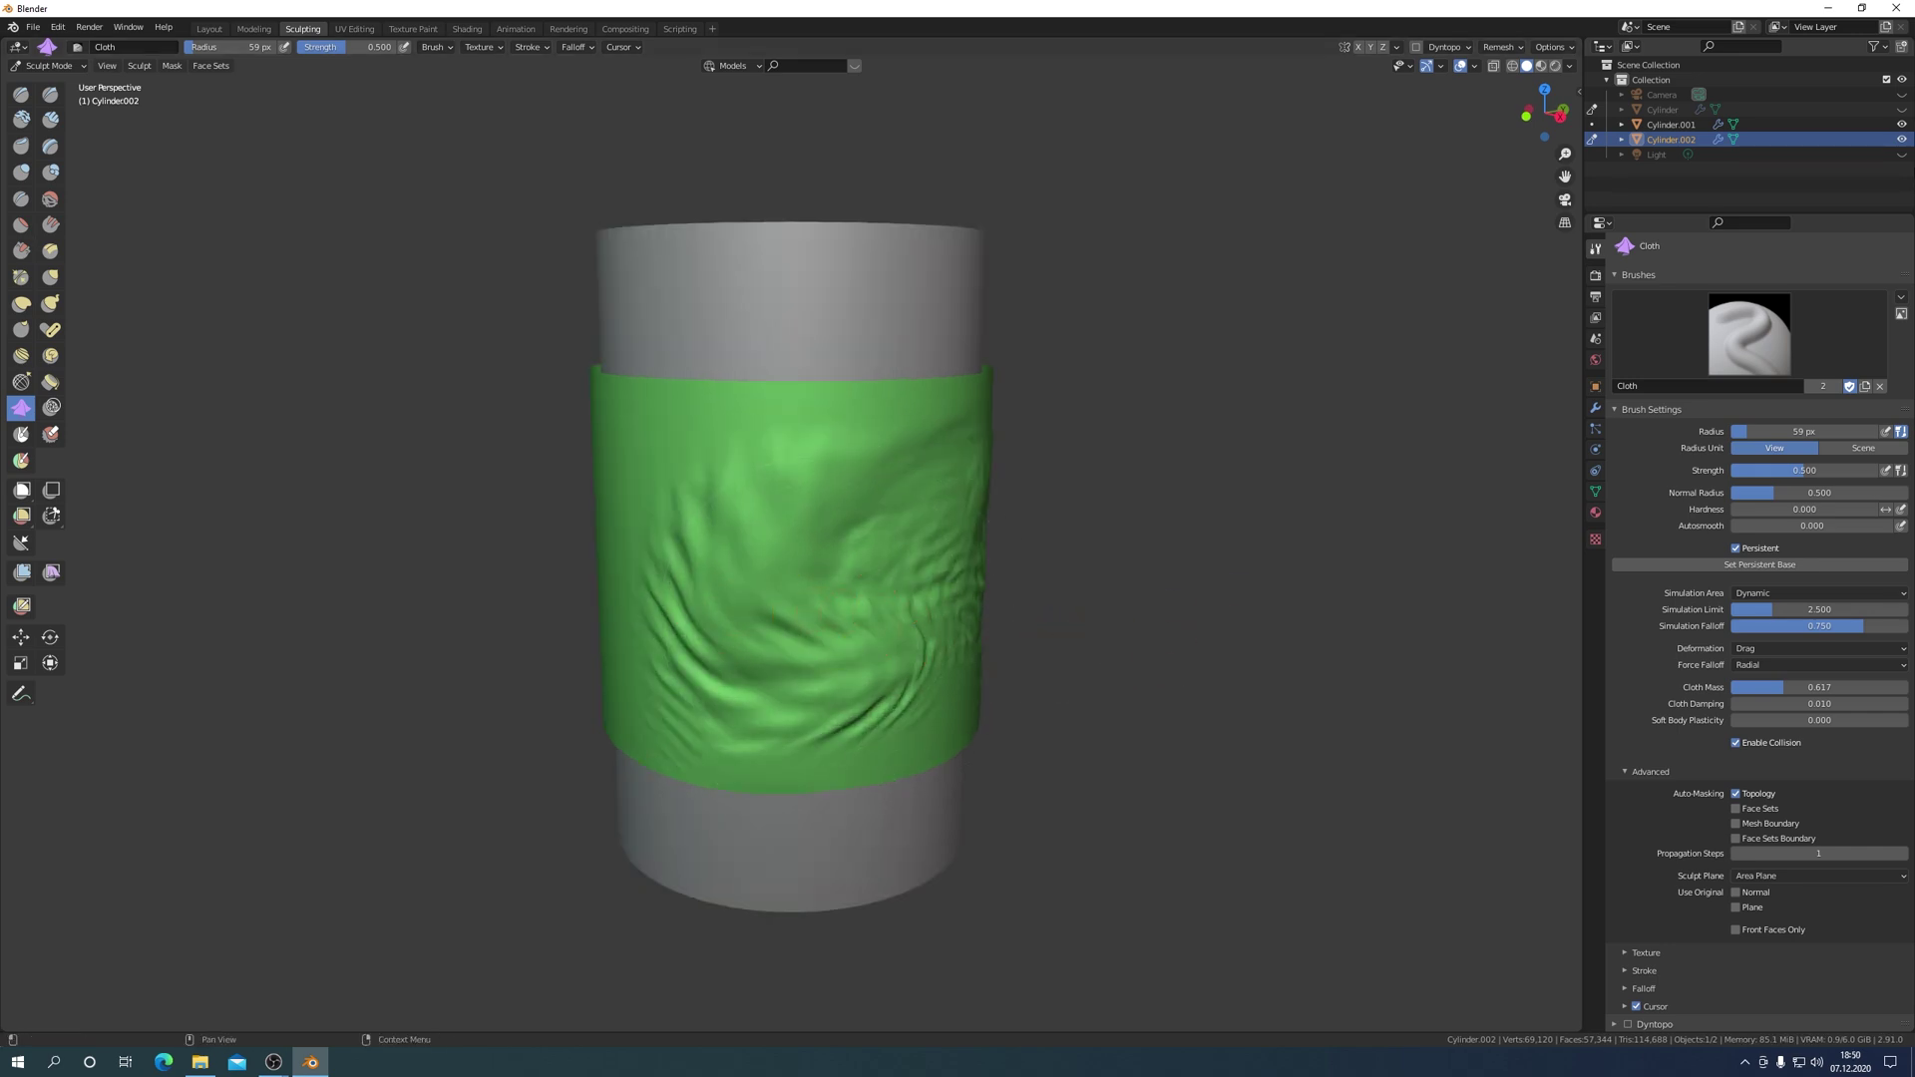
Hide Cylinder.002 and Cylinder.001, add a new cube and enter Edit Mode.
{"action": "left_click", "coordinate": [1902, 140]}
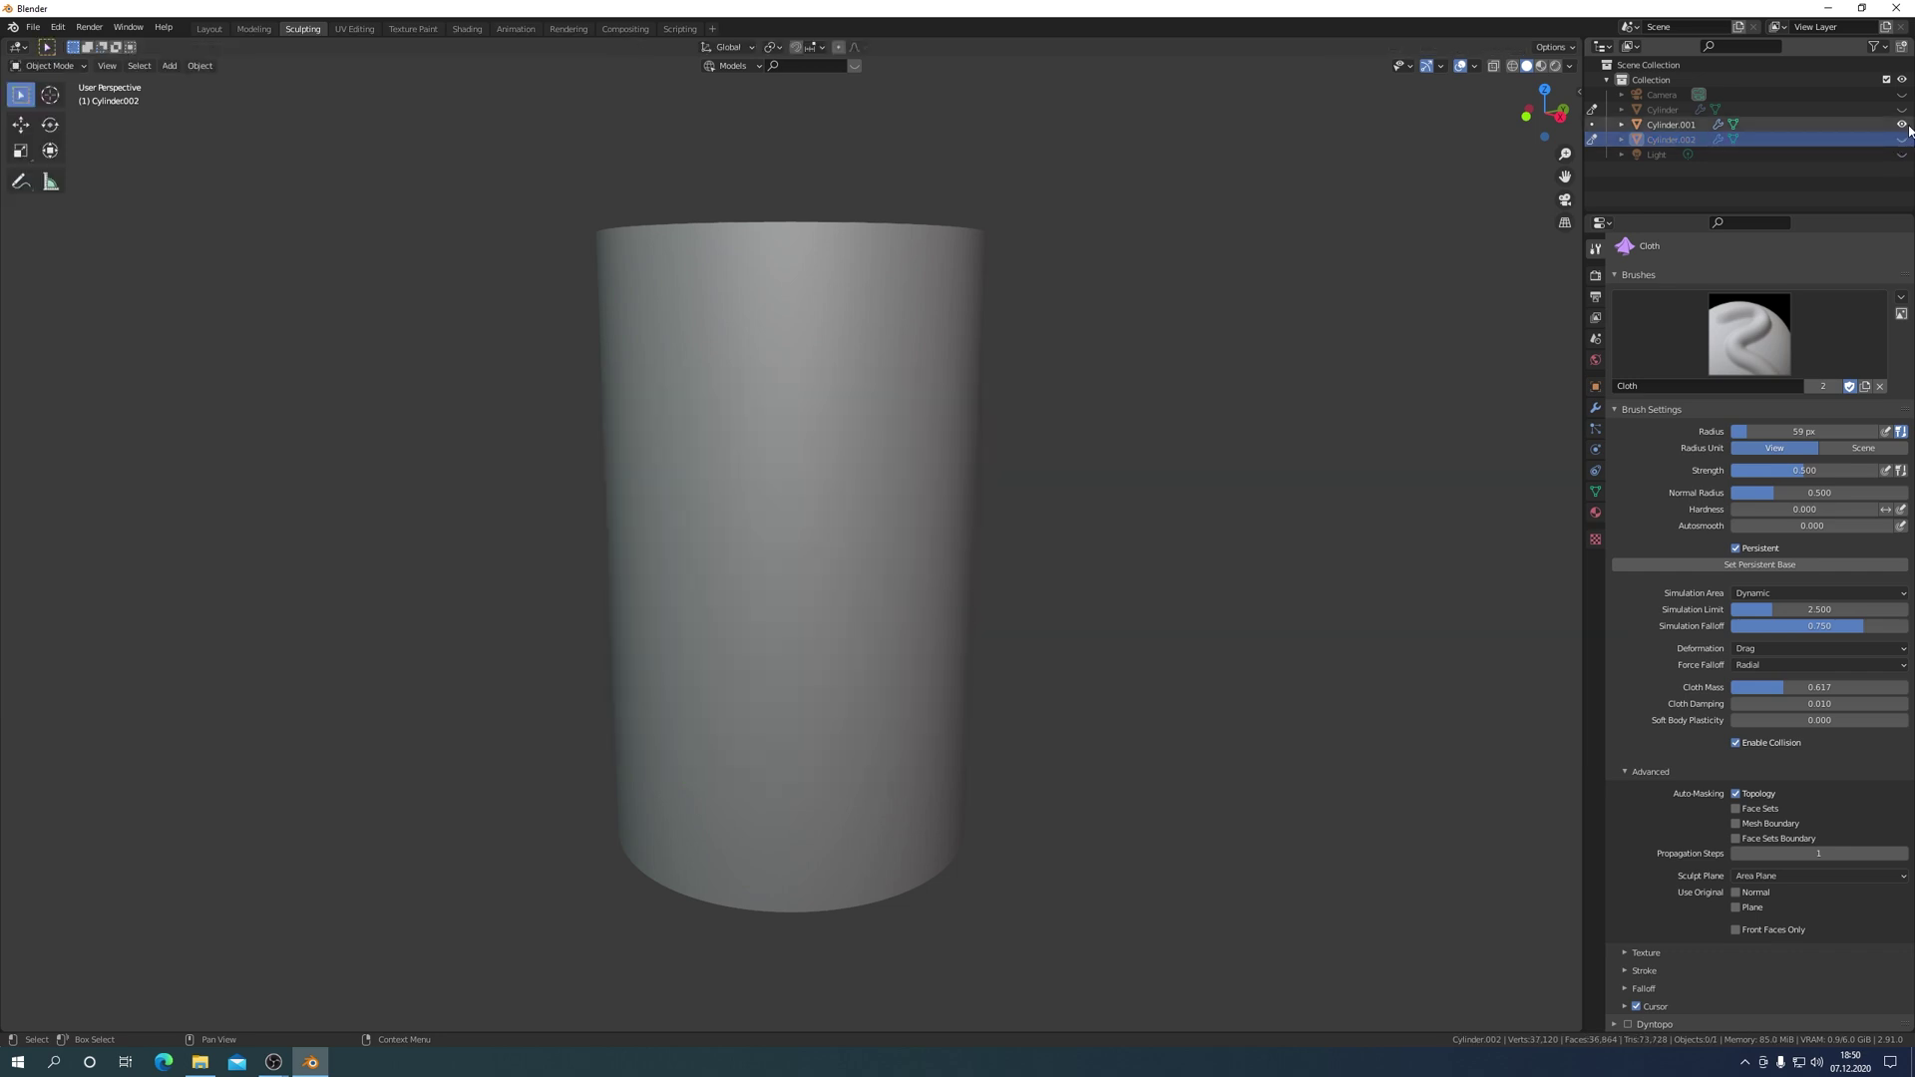
{"action": "left_click", "coordinate": [1902, 124]}
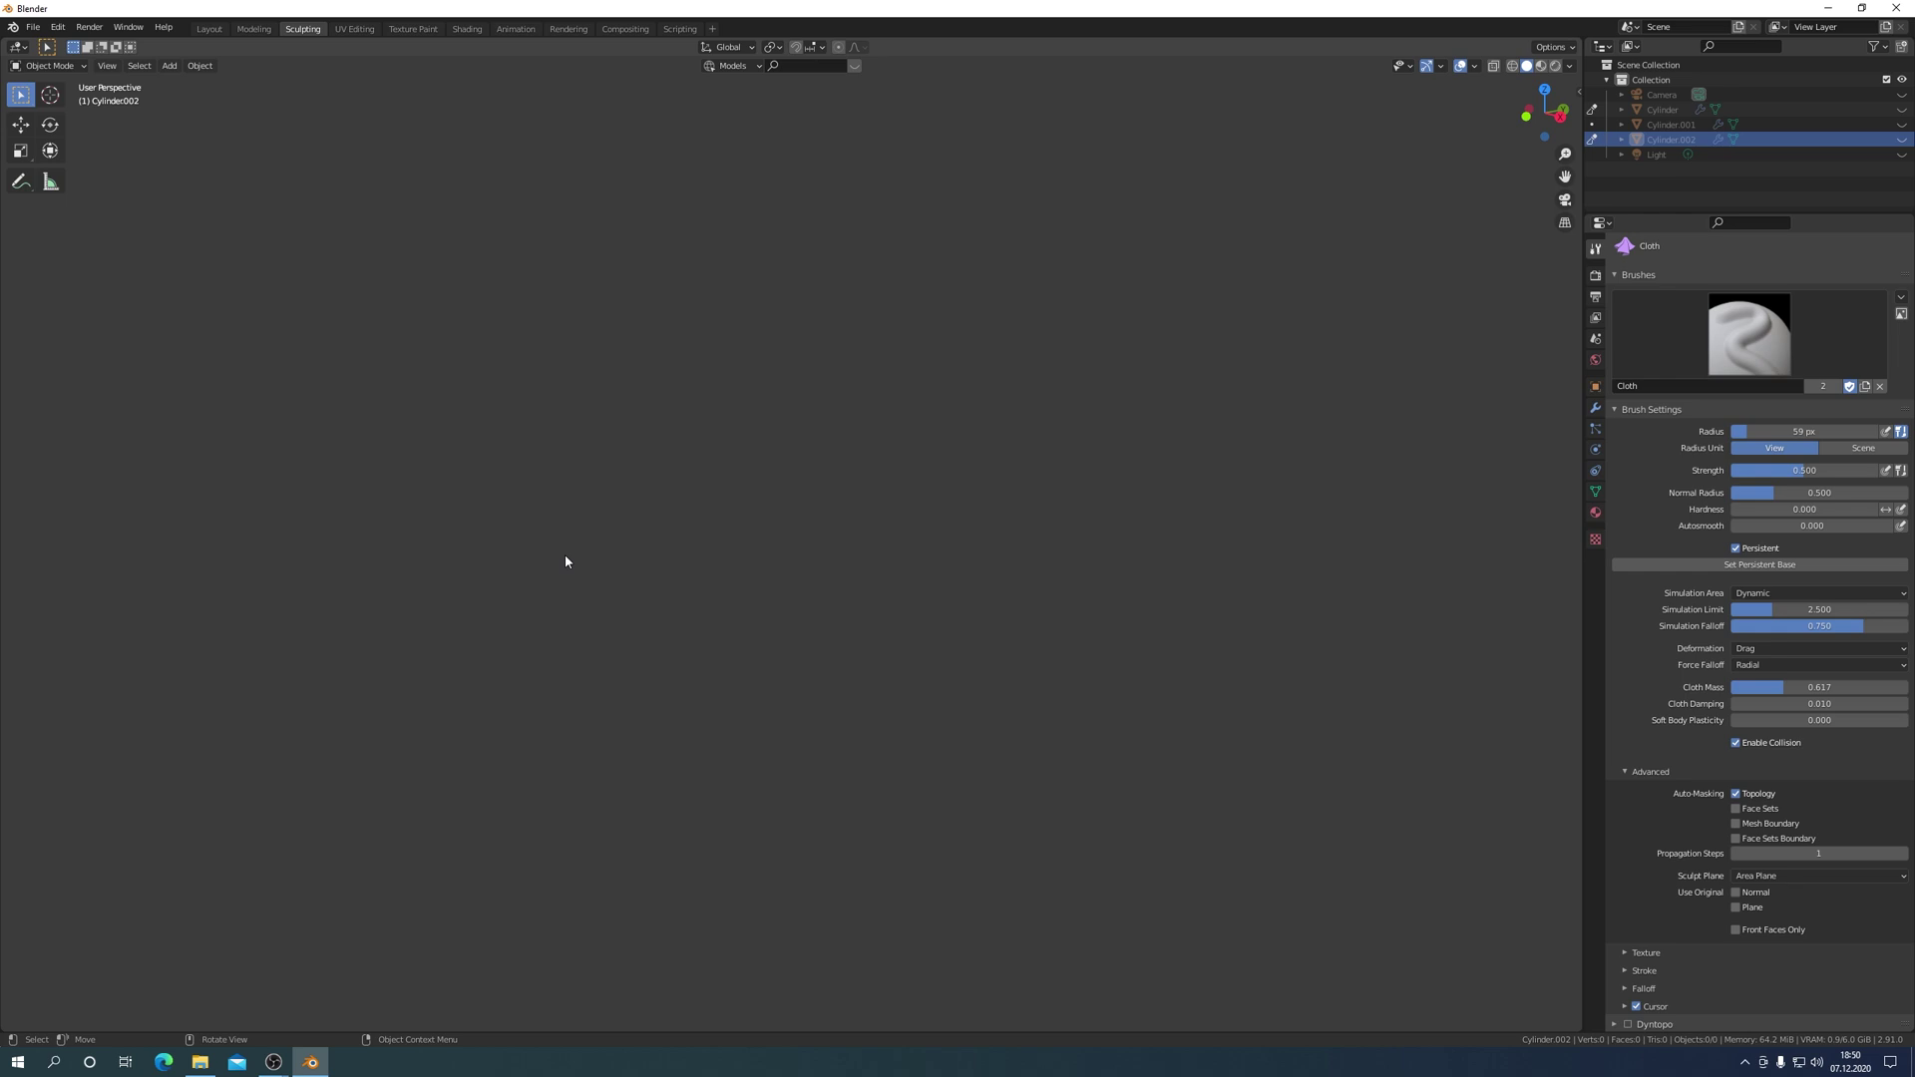
{"action": "left_click", "coordinate": [171, 66]}
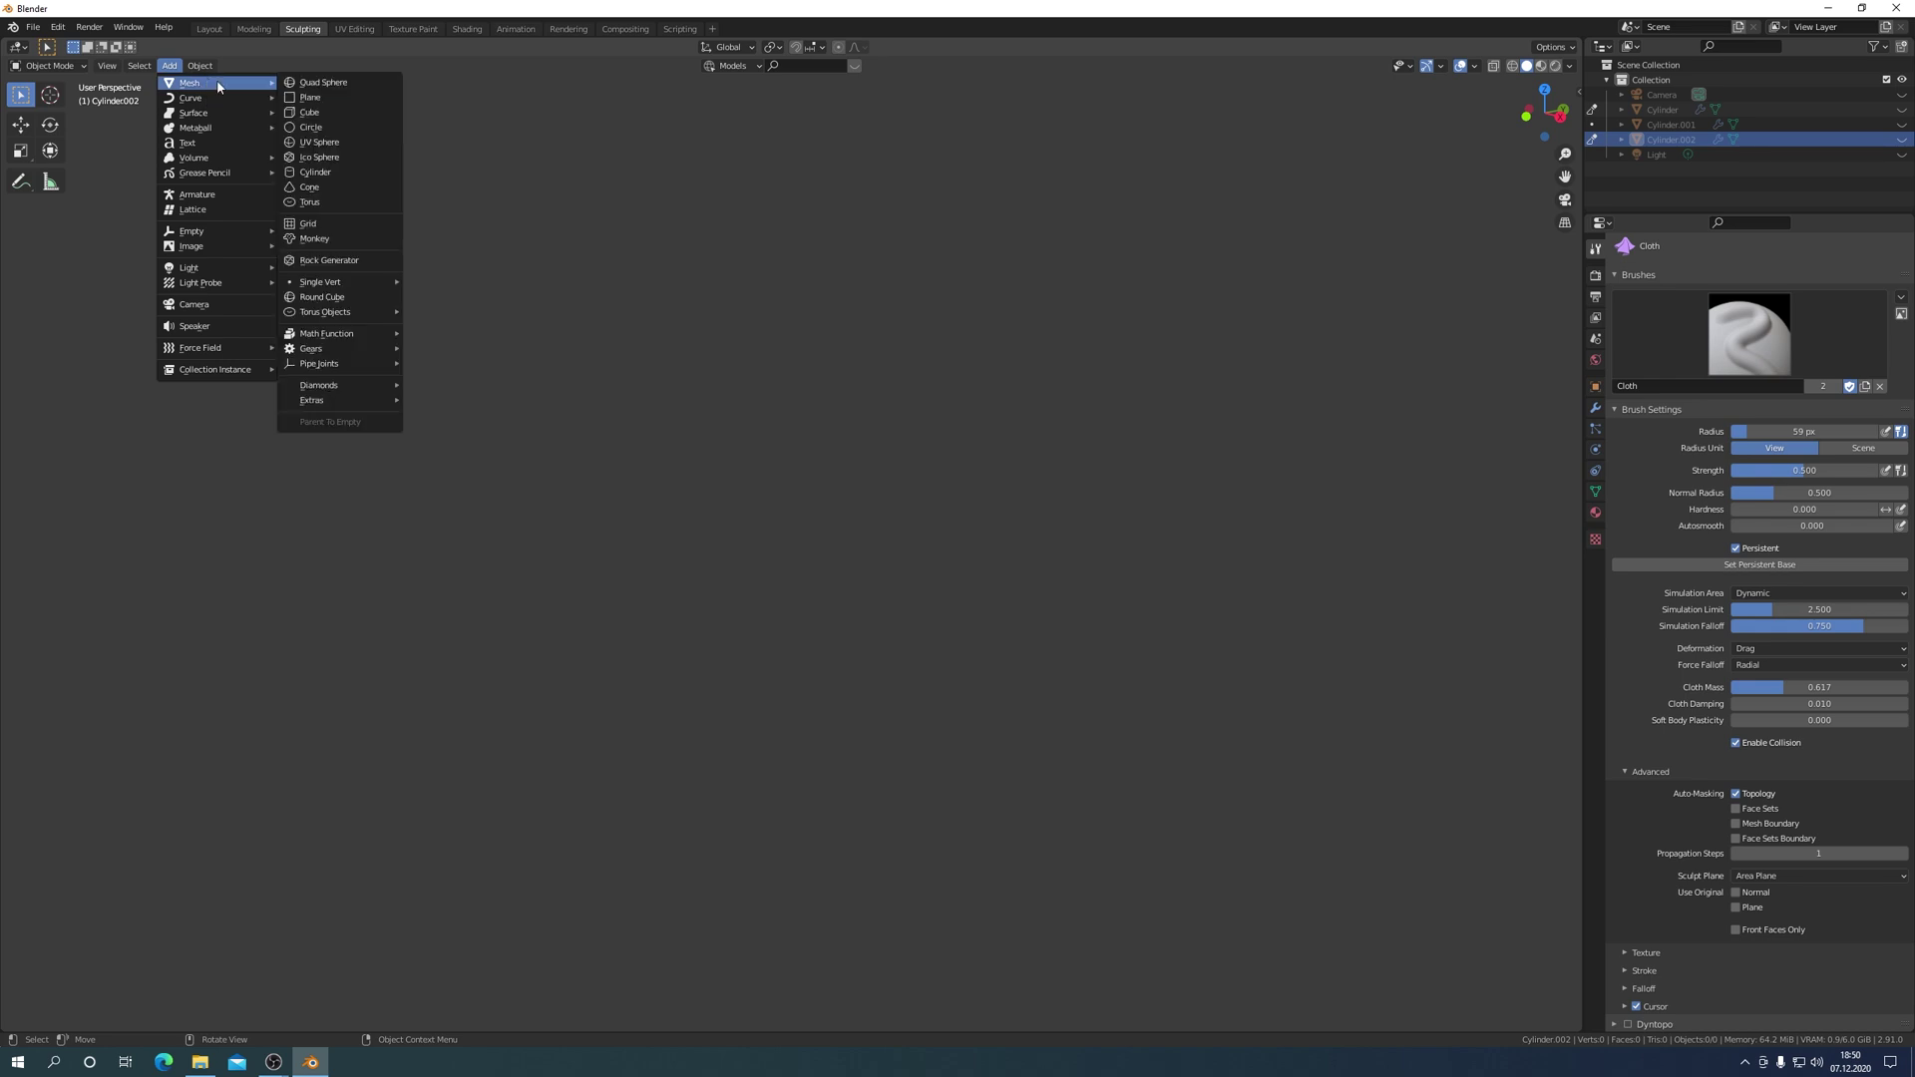
{"action": "left_click", "coordinate": [329, 98]}
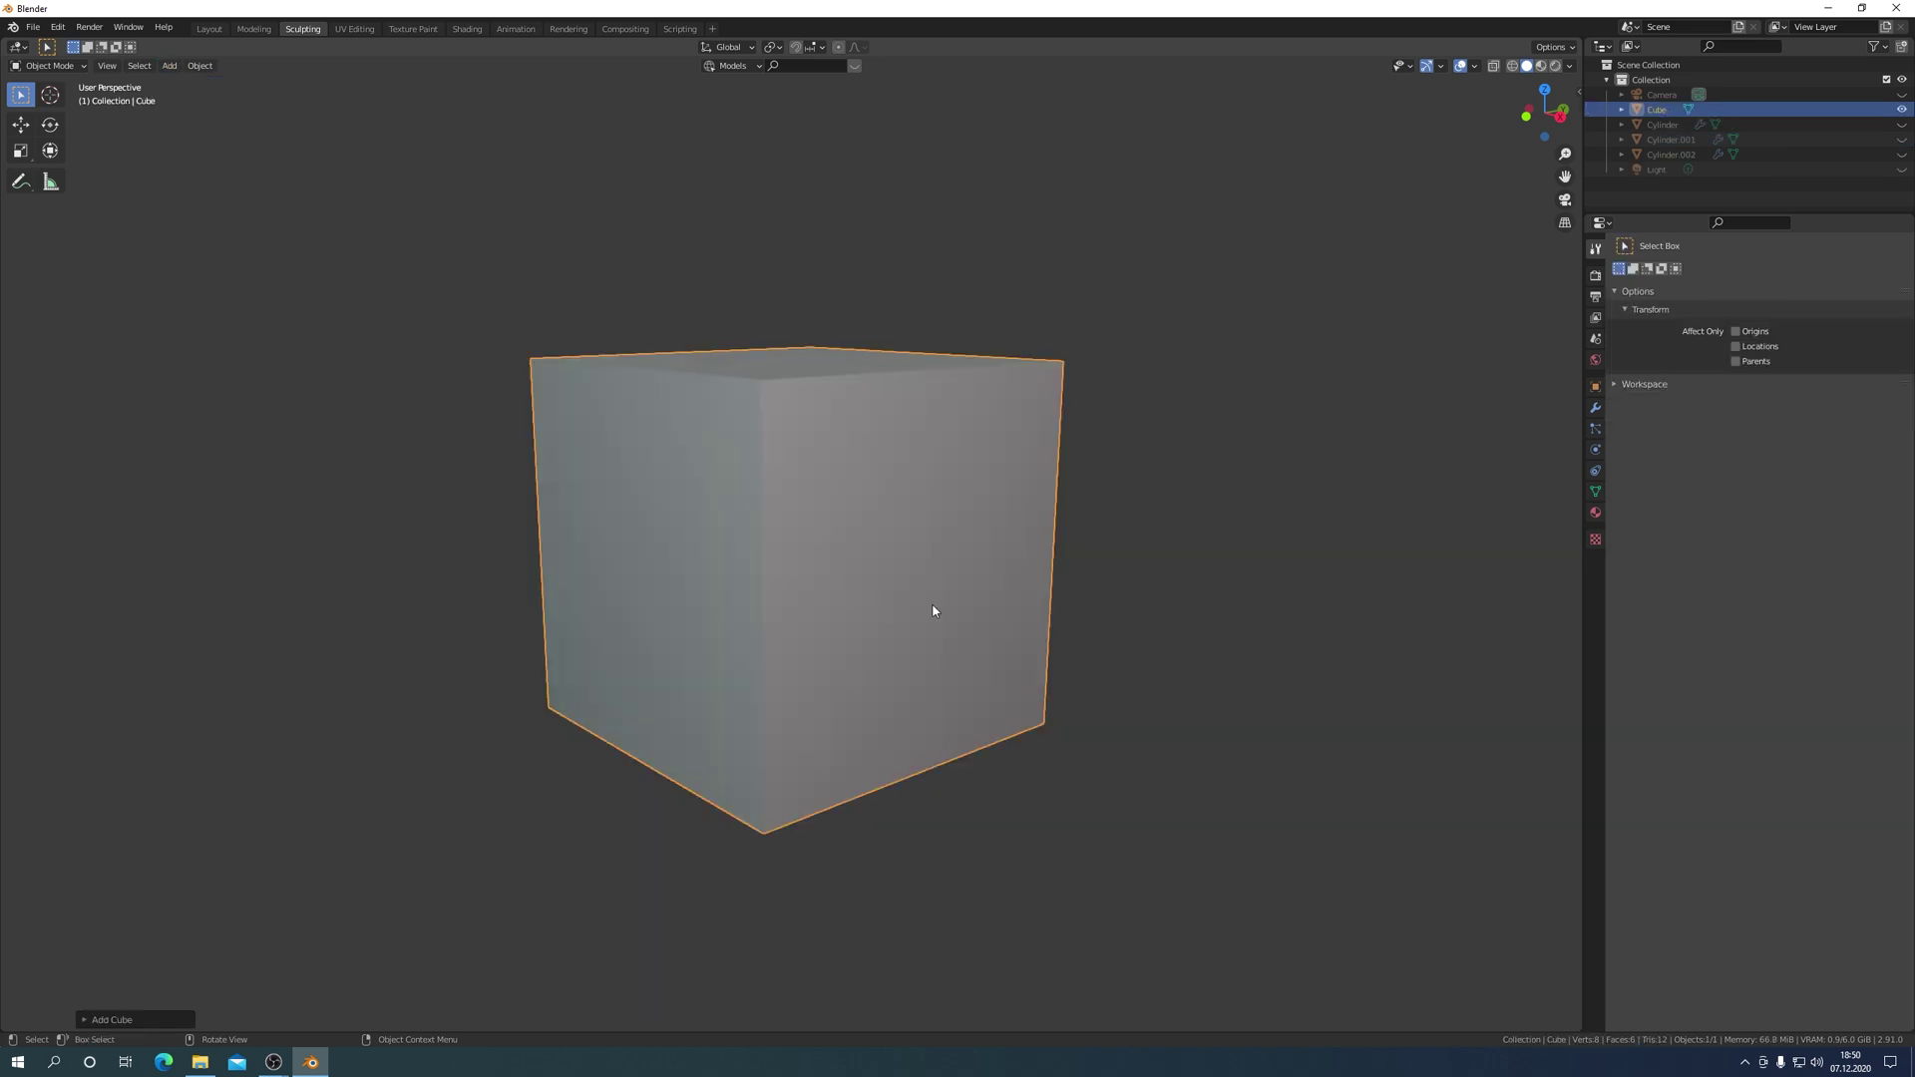
{"action": "key", "text": "ctrl+Tab"}
{"action": "left_click", "coordinate": [949, 515]}
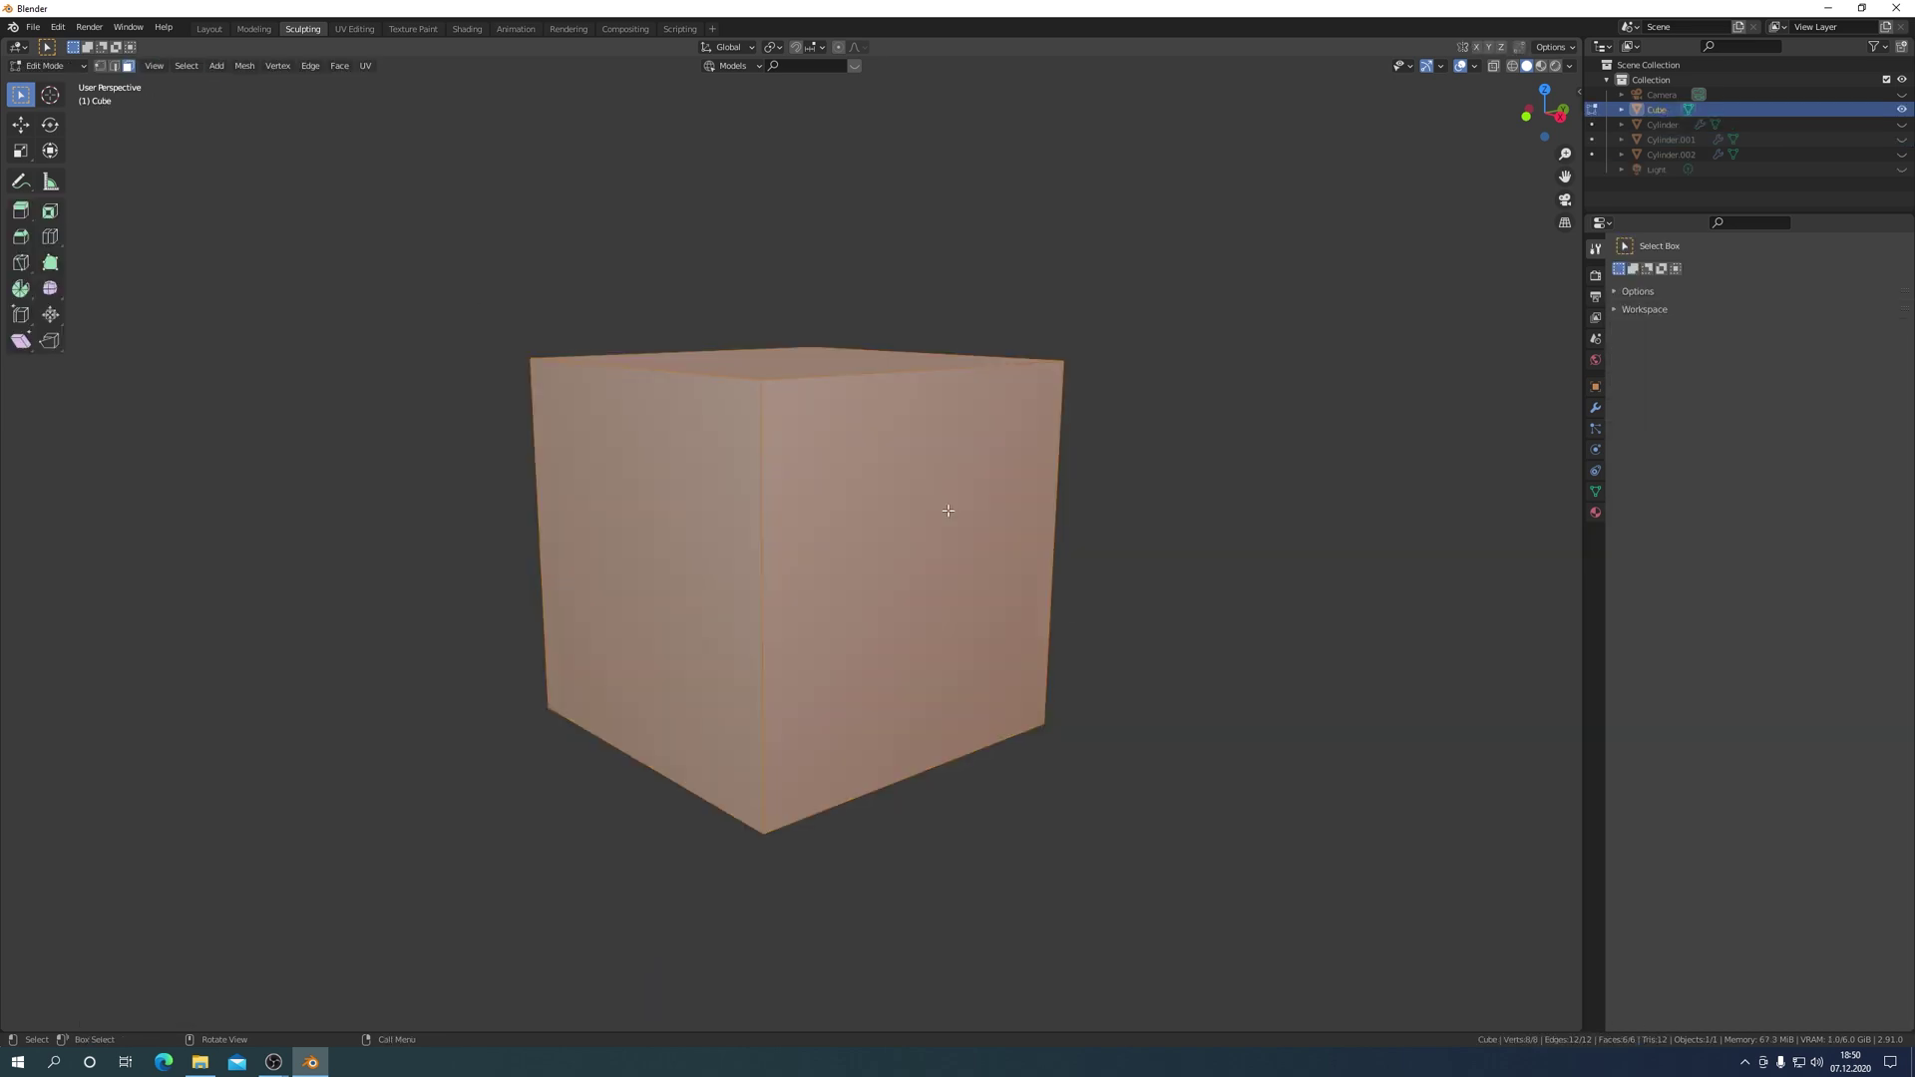
Bevel the cube's edges 0.124 m wide with 12 segments.
{"action": "middle_click_drag", "start_coordinate": [949, 515], "coordinate": [978, 568]}
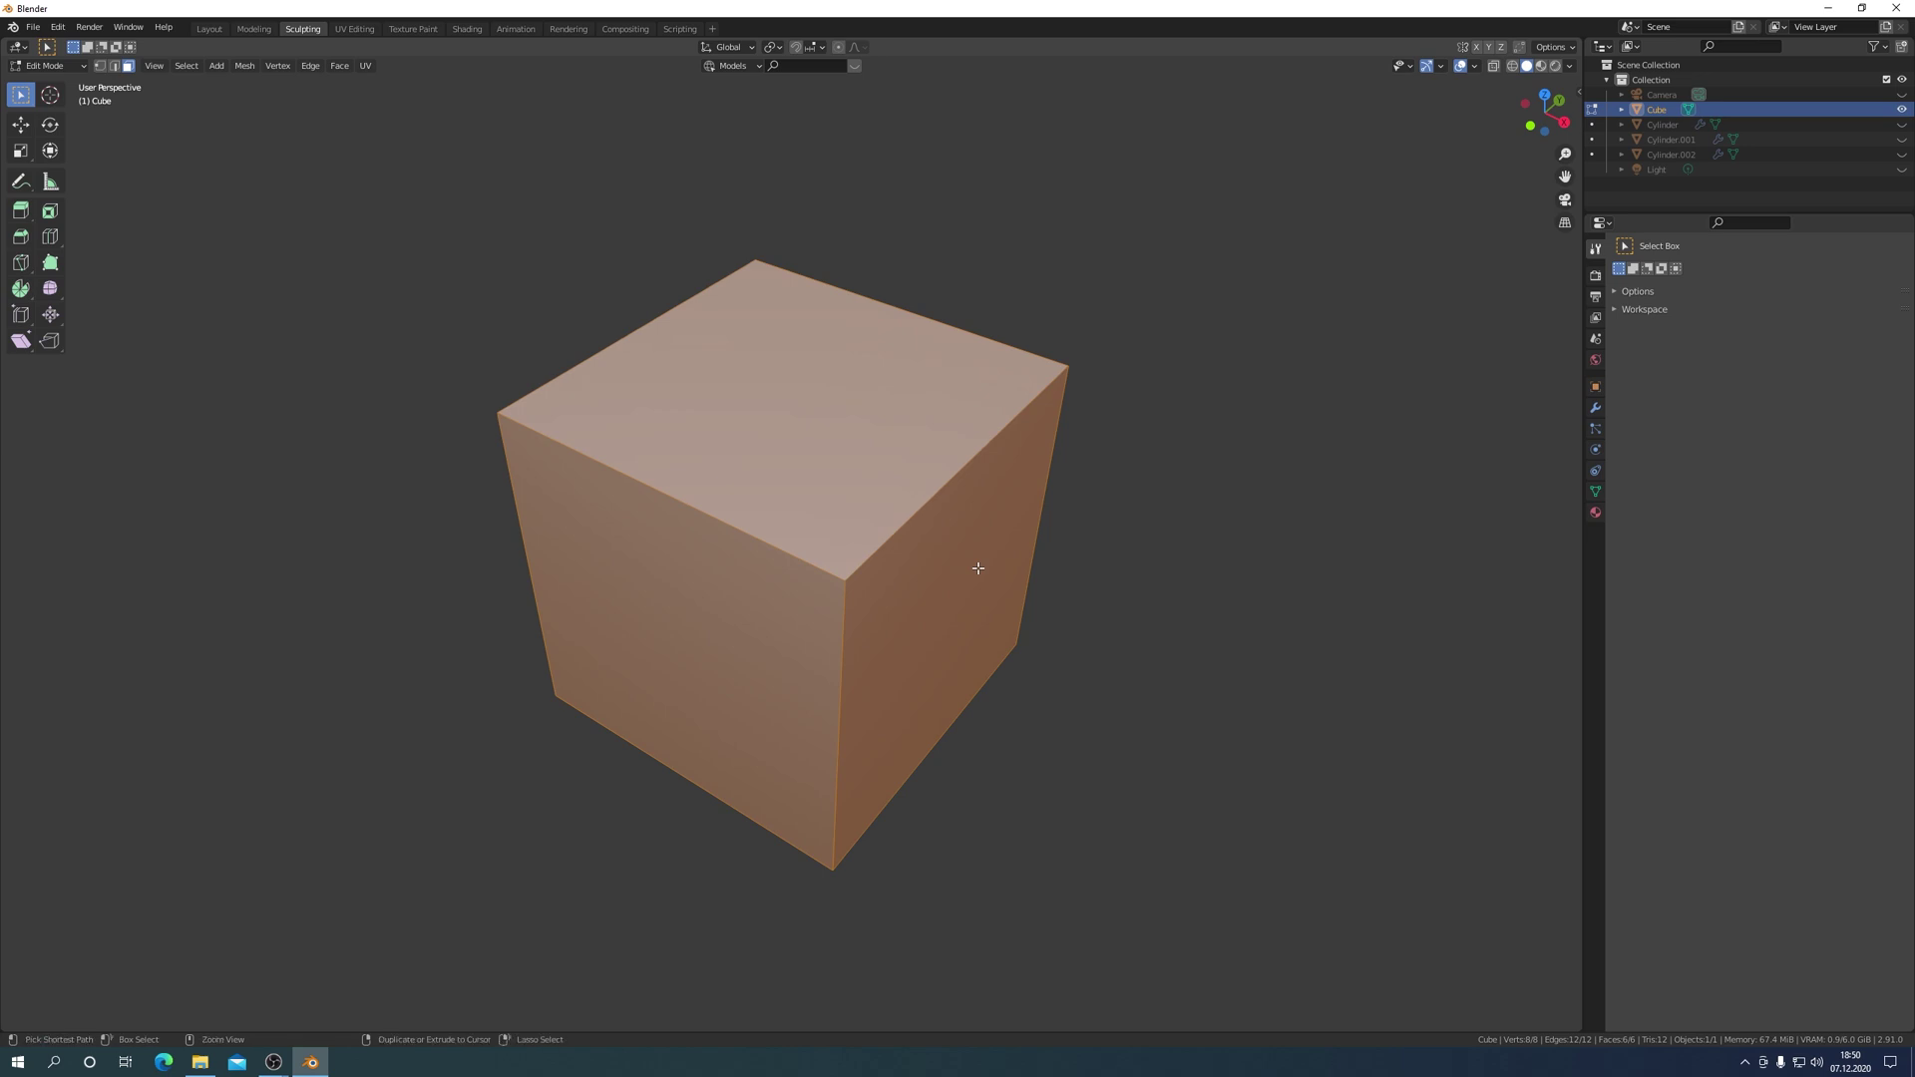
{"action": "key", "text": "ctrl+b"}
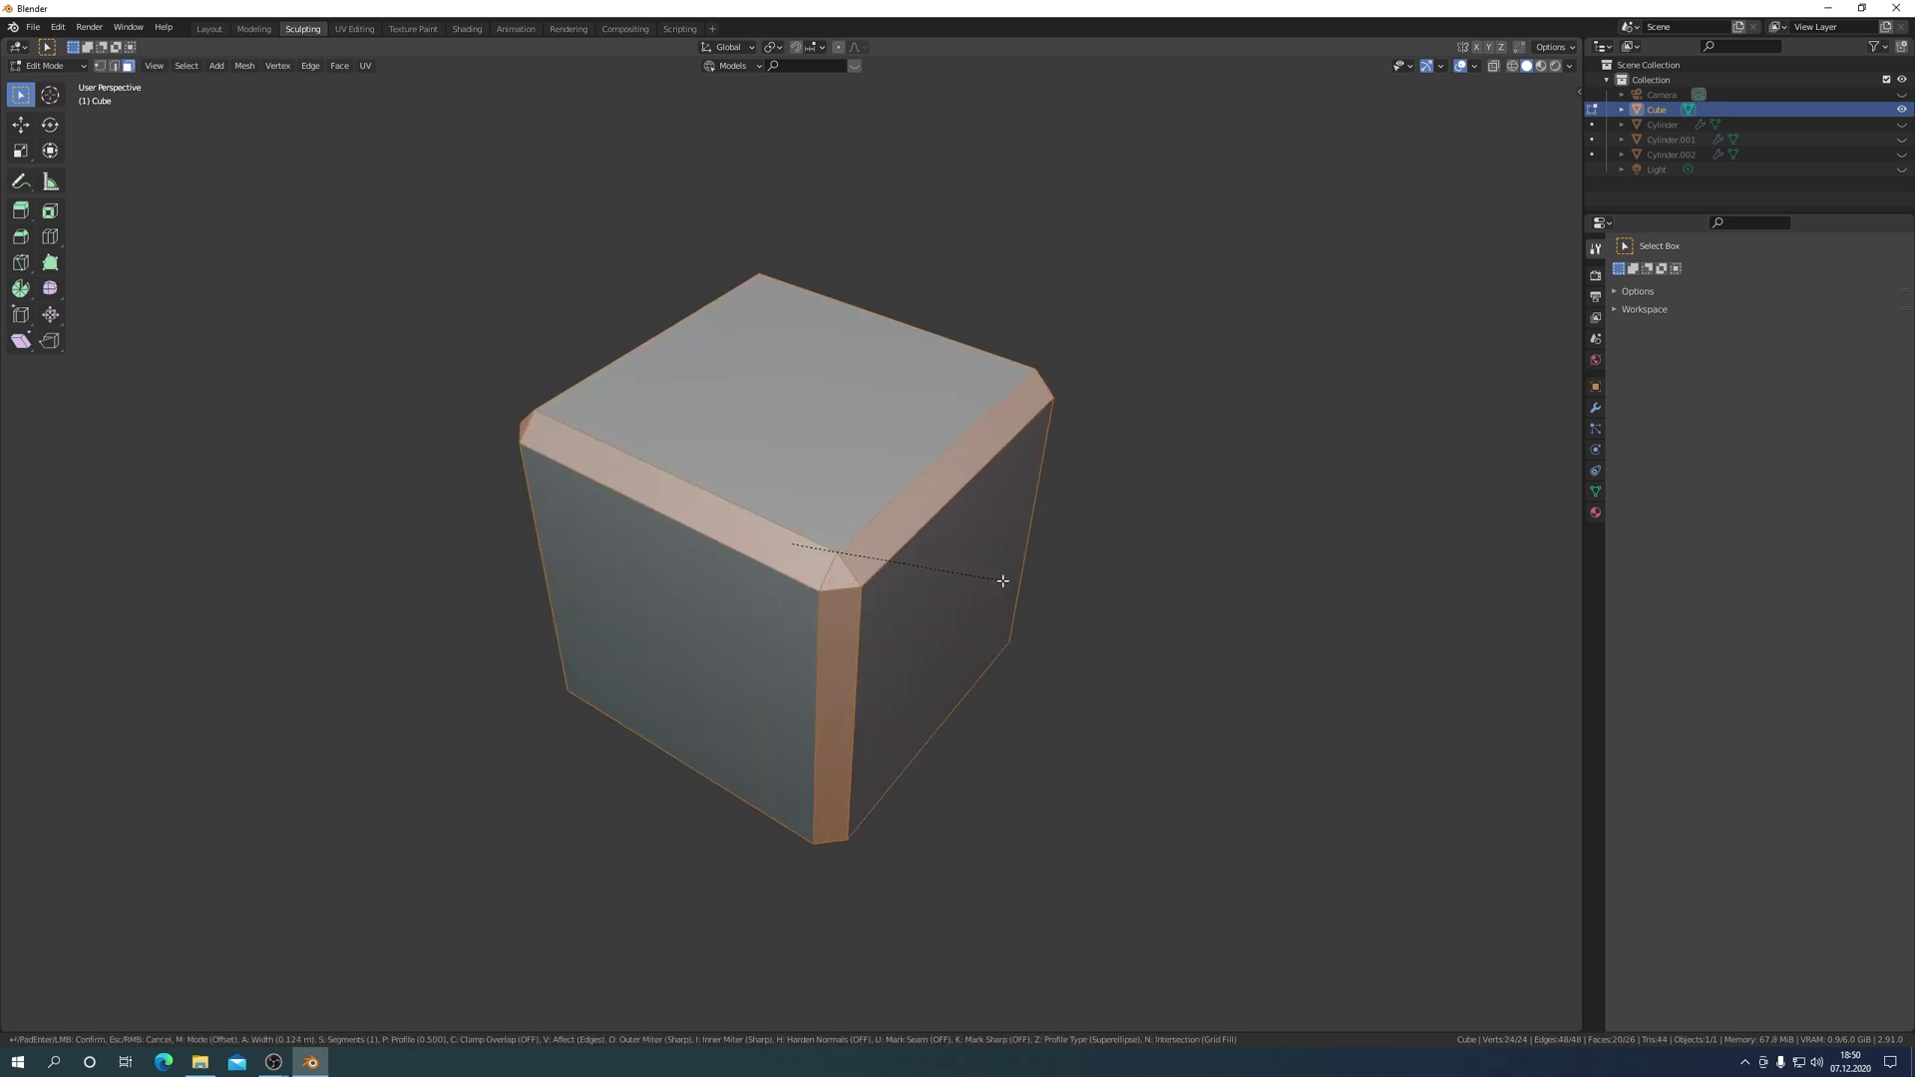
{"action": "left_click", "coordinate": [1003, 580]}
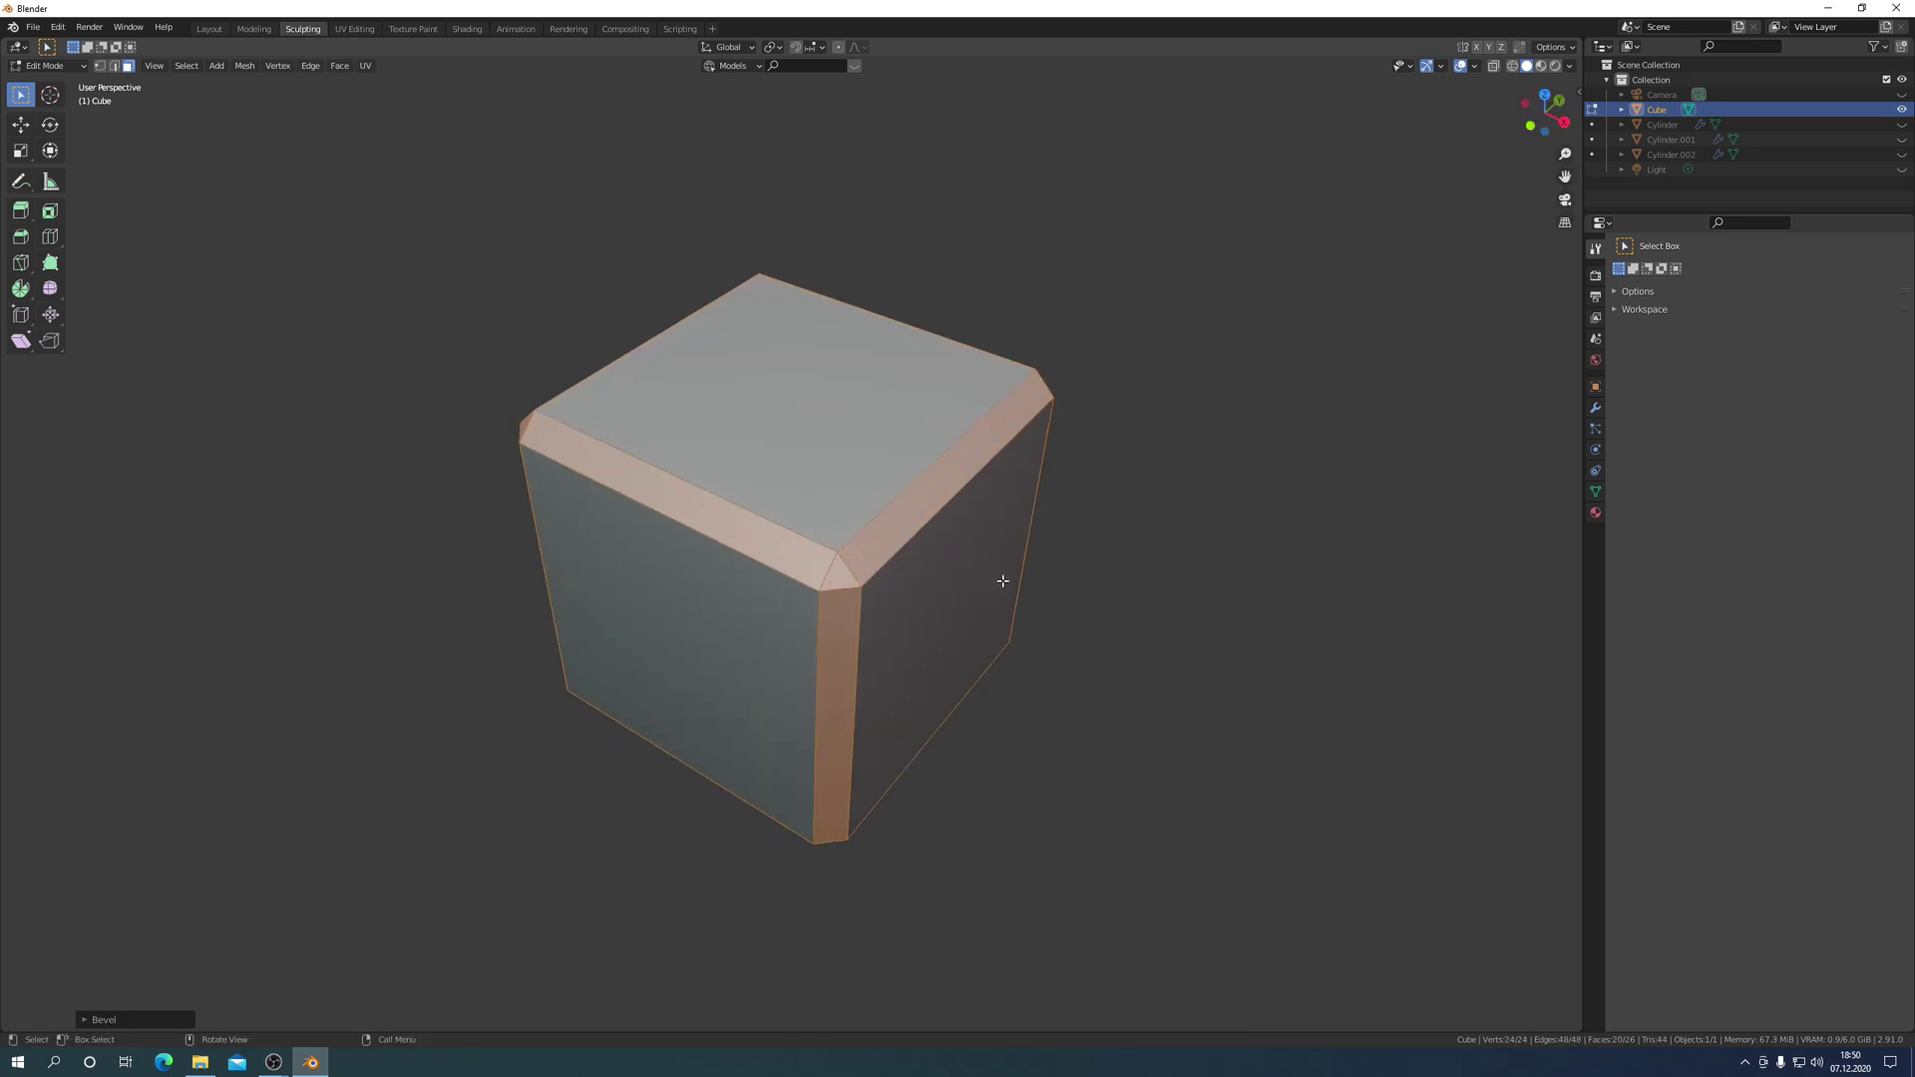
{"action": "left_click", "coordinate": [91, 1018]}
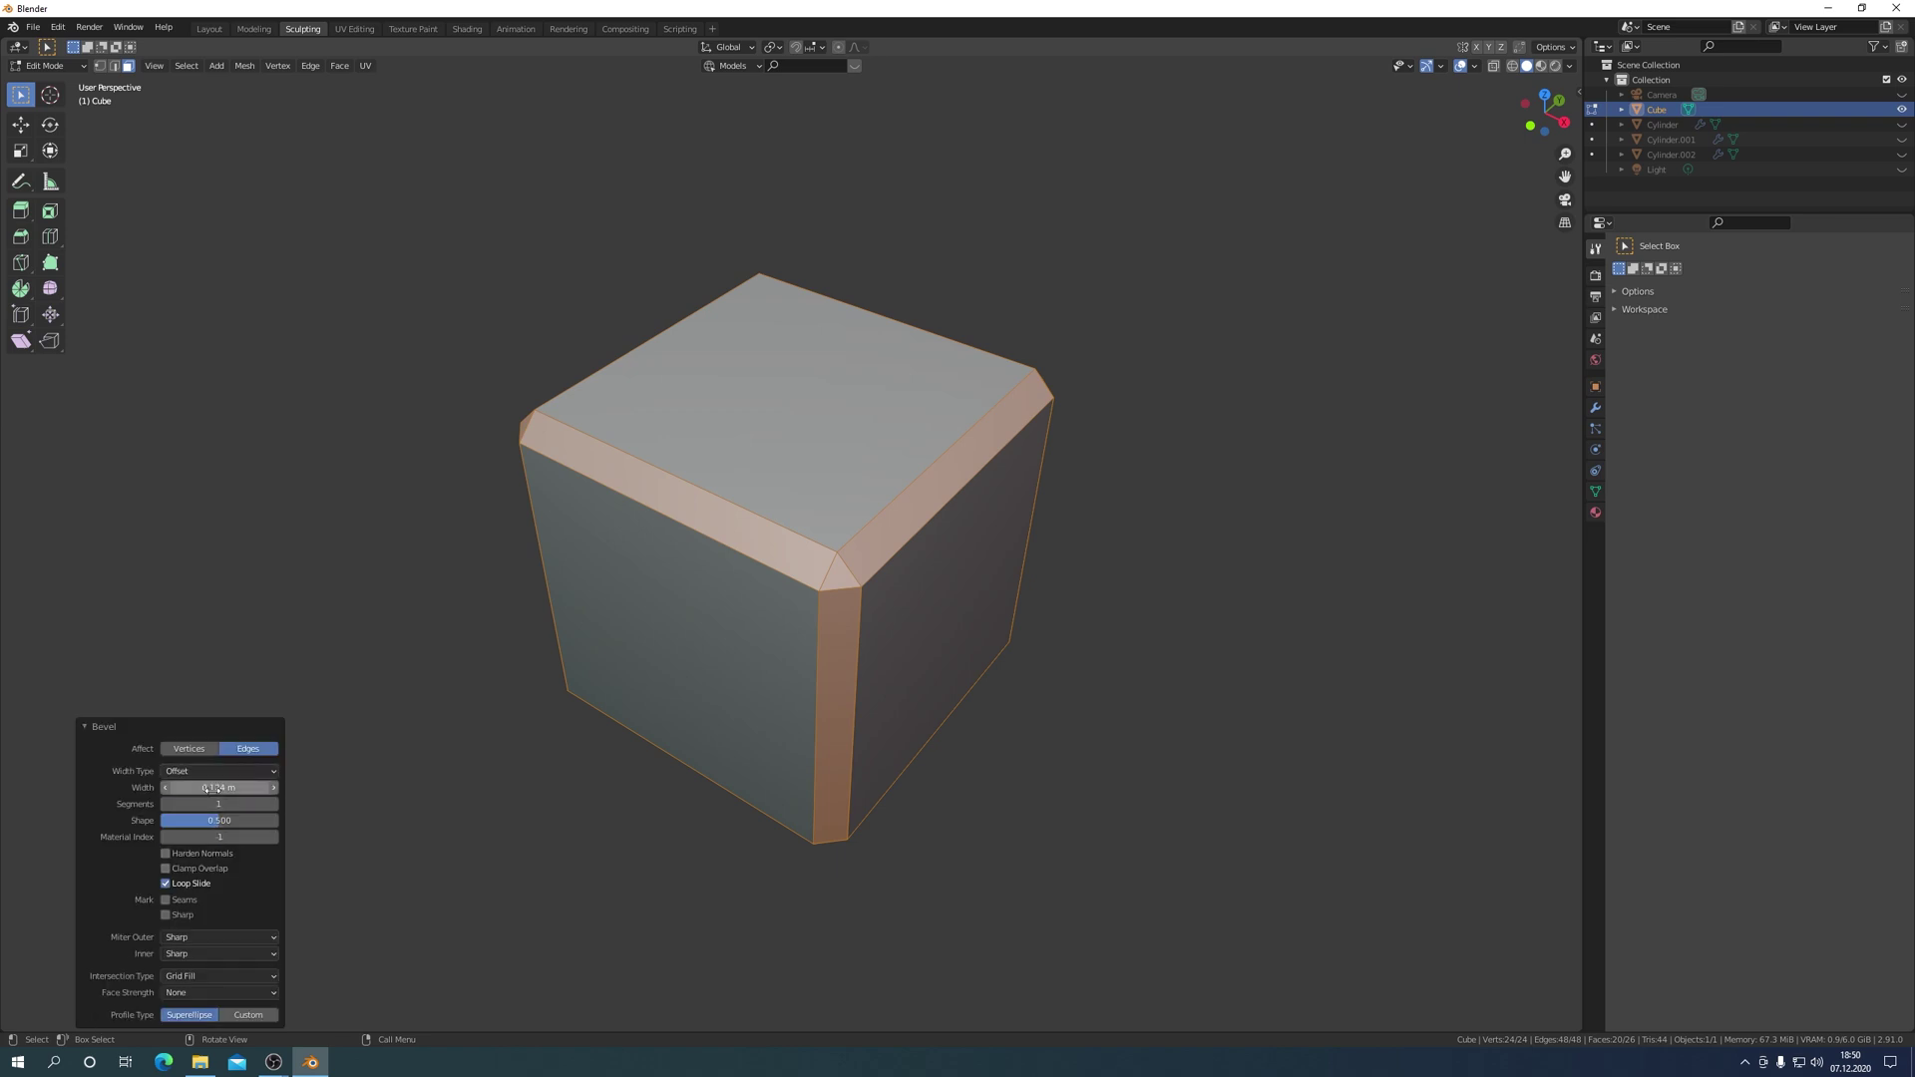
{"action": "mouse_move", "coordinate": [214, 804]}
{"action": "left_mouse_down"}
{"action": "mouse_move", "coordinate": [320, 804]}
{"action": "mouse_move", "coordinate": [219, 804]}
{"action": "left_mouse_up"}
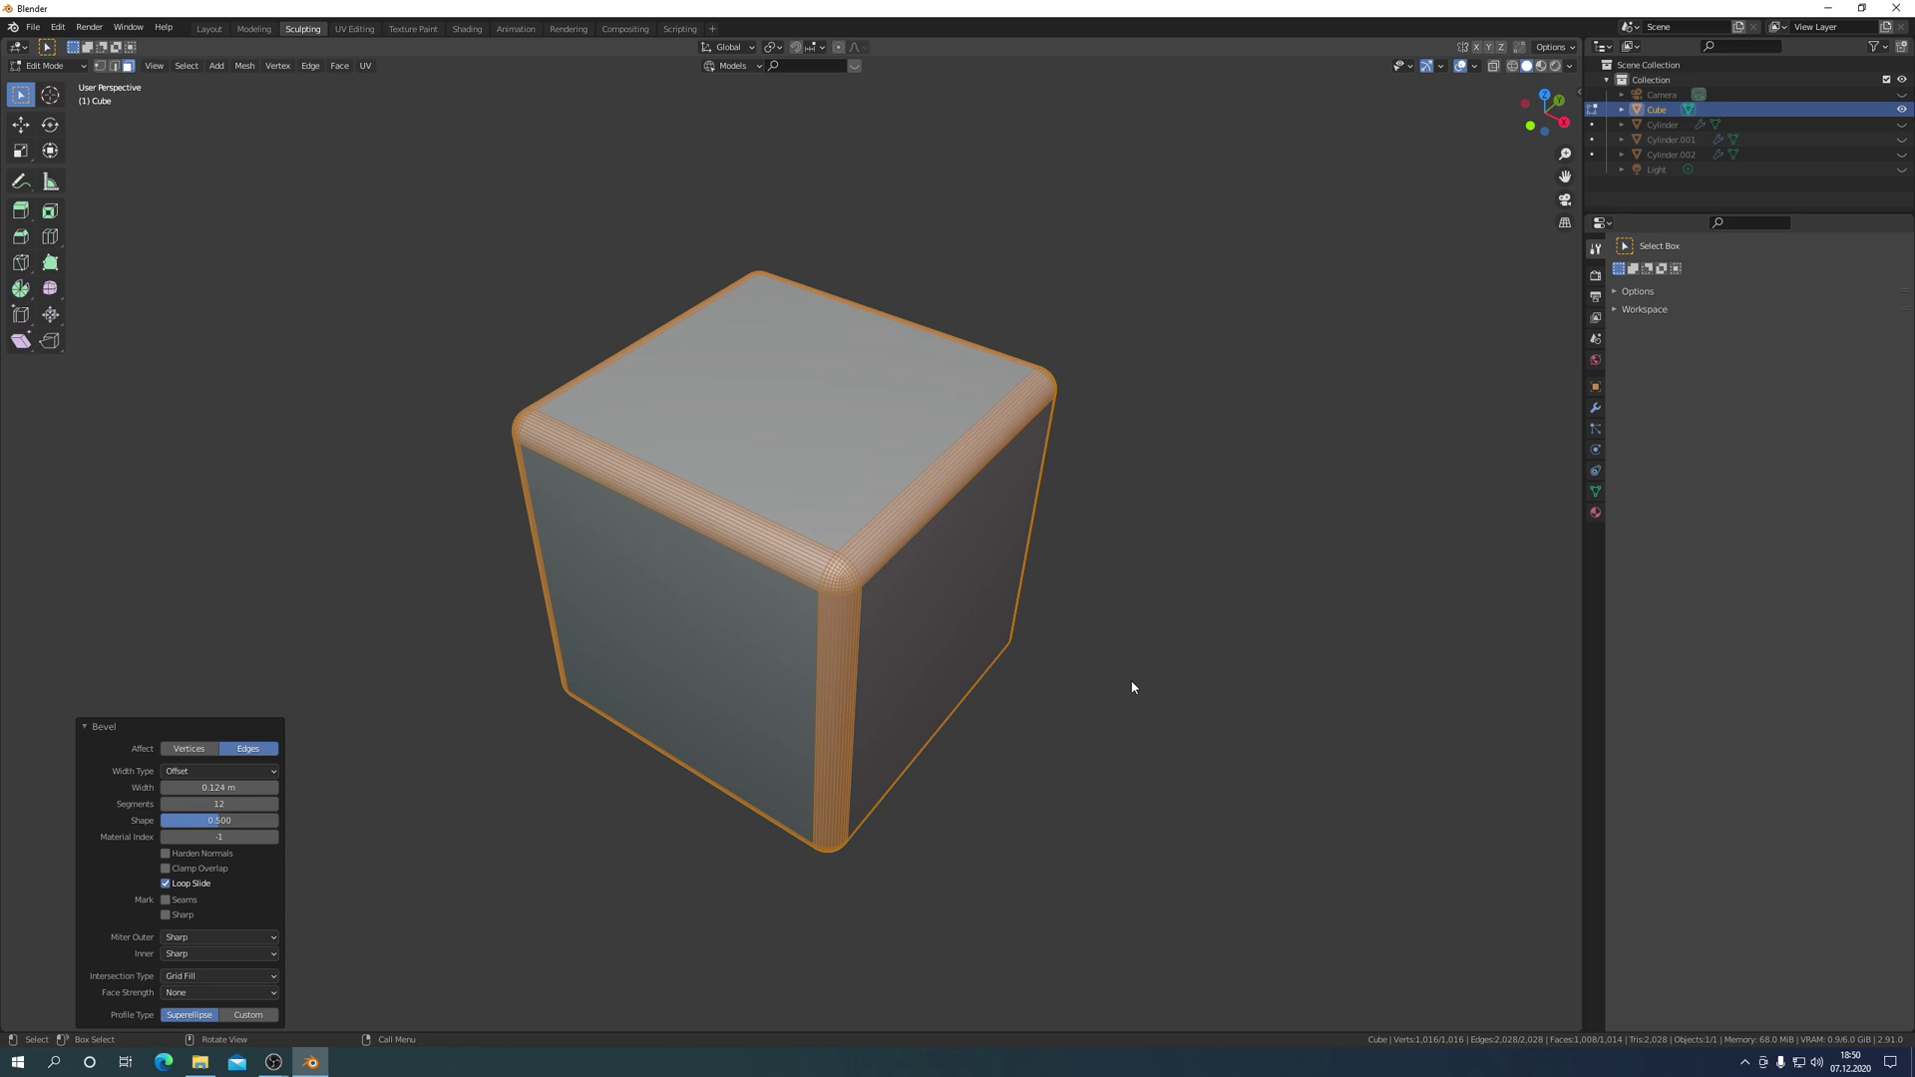
Return to Object Mode and shade the cube smooth.
{"action": "key", "text": "ctrl+Tab"}
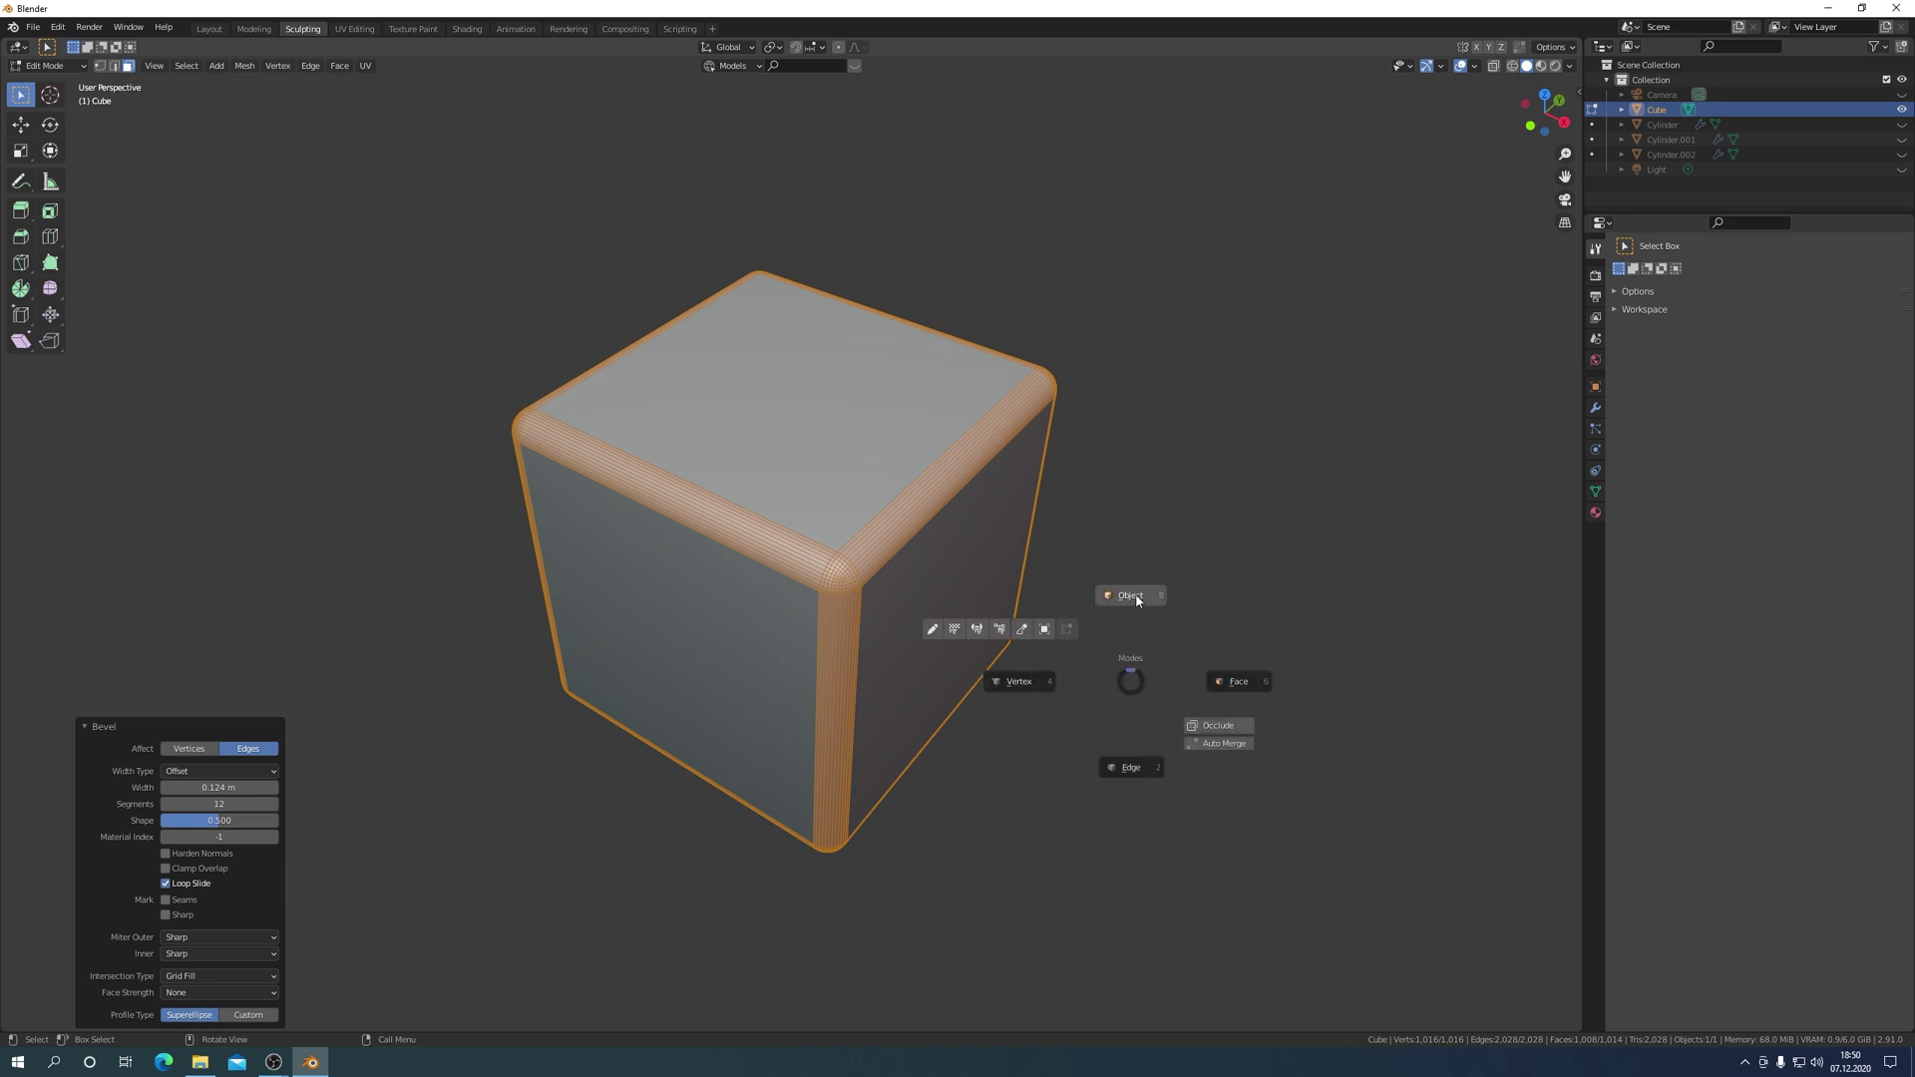
{"action": "left_click", "coordinate": [1137, 597]}
{"action": "right_click", "coordinate": [915, 446]}
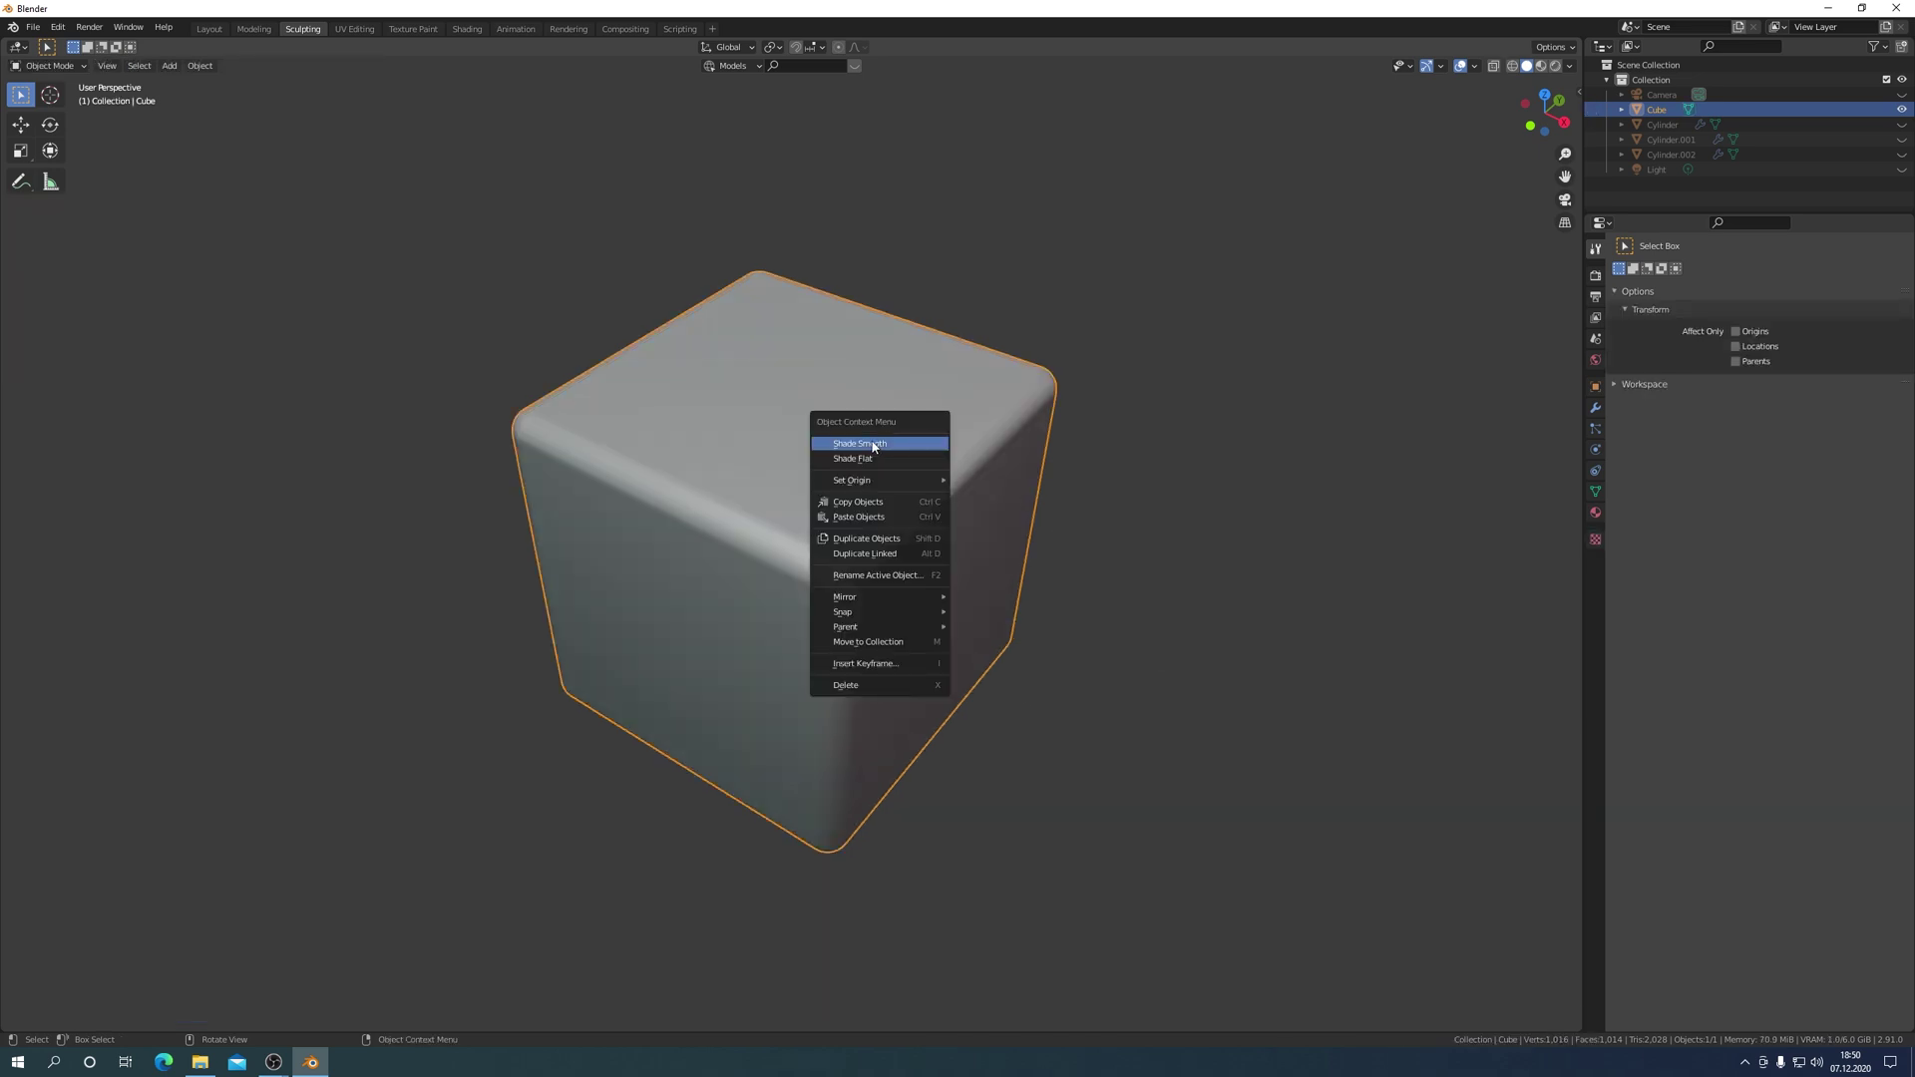
{"action": "left_click", "coordinate": [873, 445]}
{"action": "scroll", "coordinate": [875, 442], "scroll_direction": "down", "scroll_amount": 3}
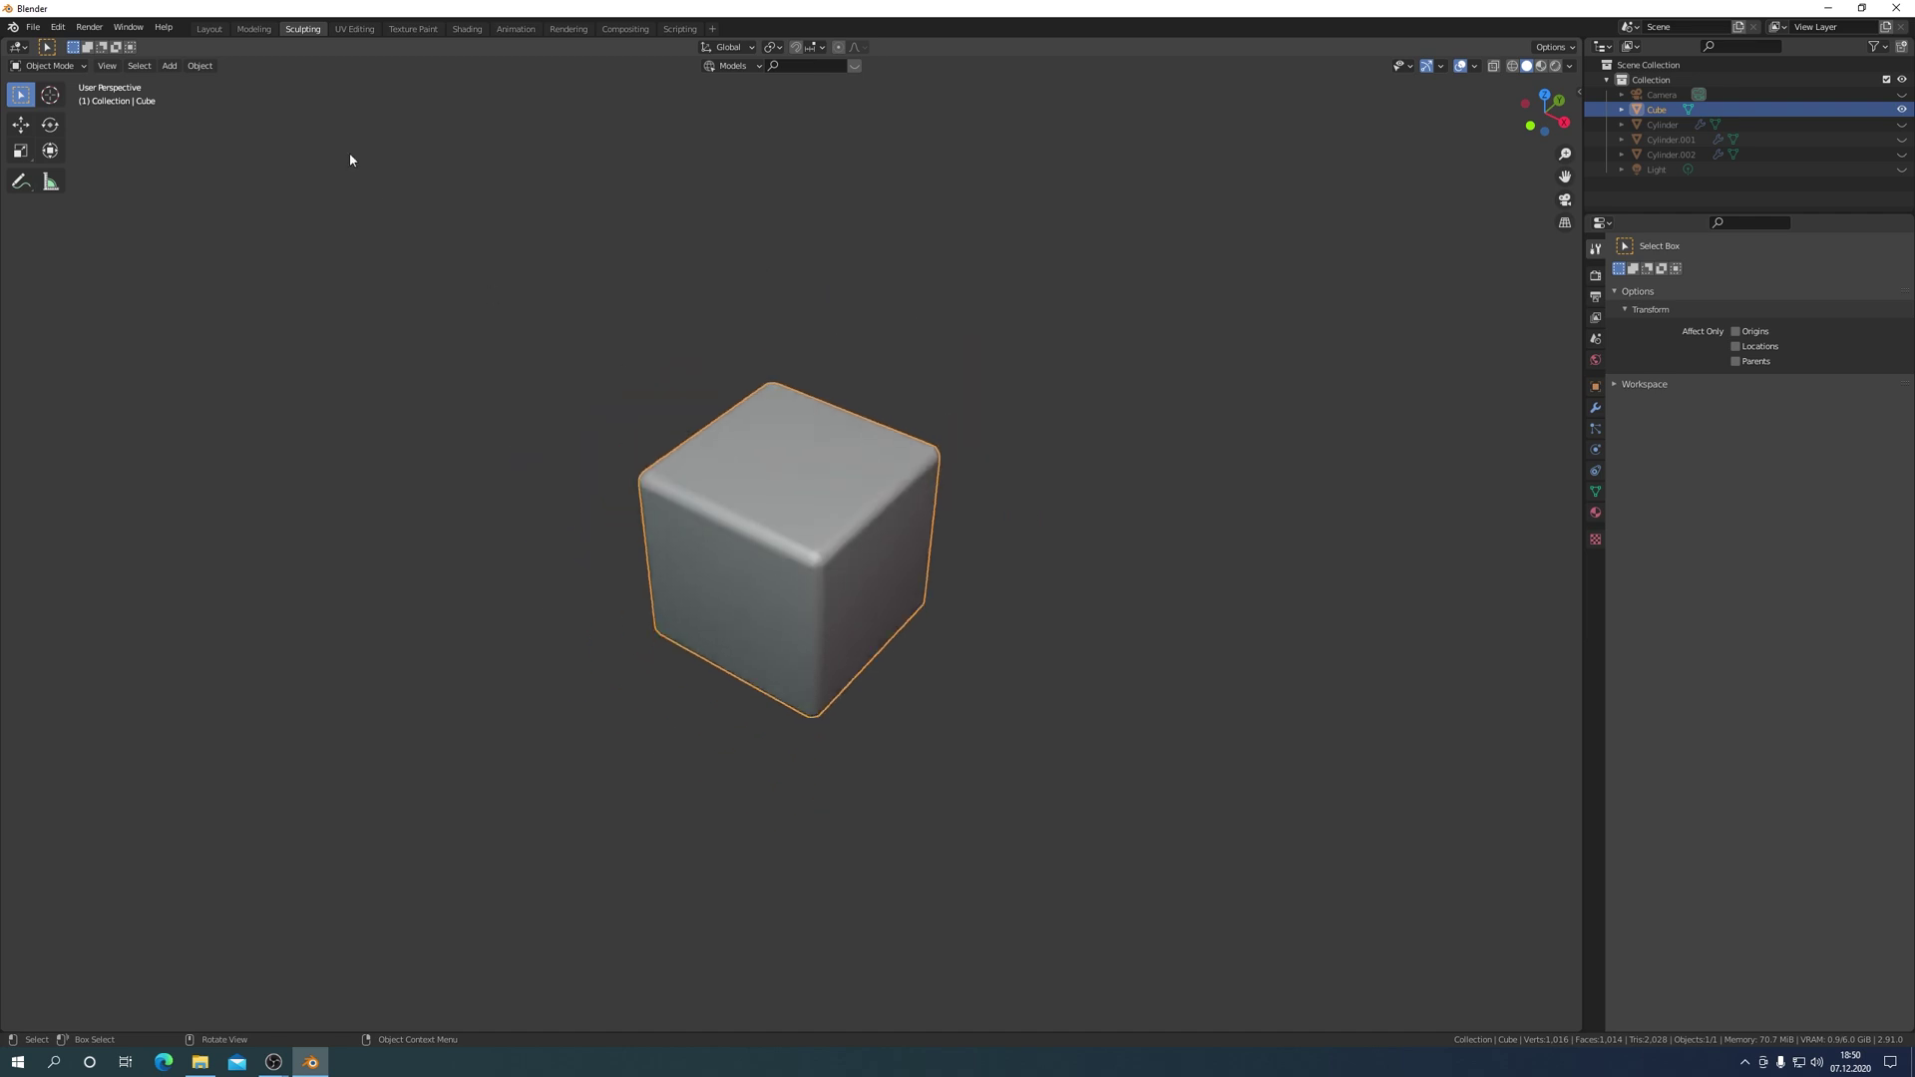
Add a plane and, in Edit Mode, scale it well beyond the cube.
{"action": "left_click", "coordinate": [180, 67]}
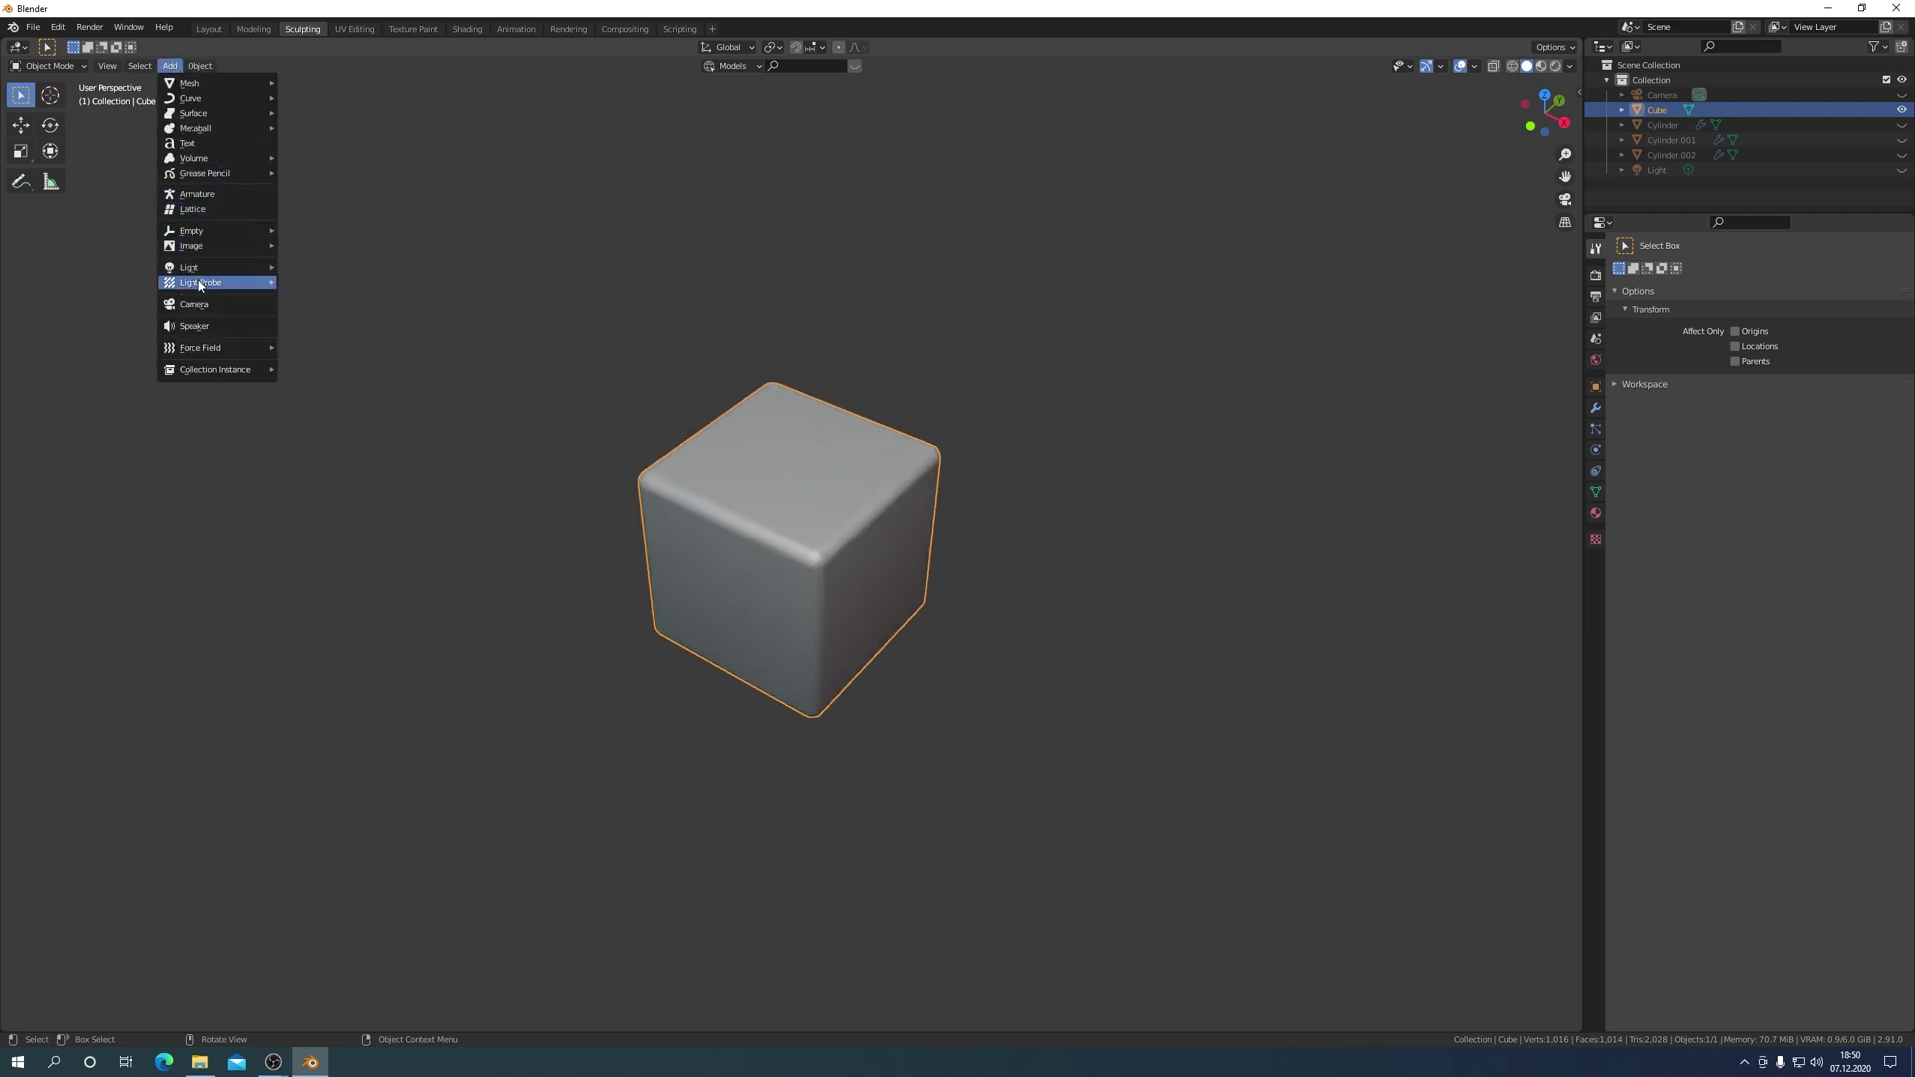
{"action": "mouse_move", "coordinate": [192, 82]}
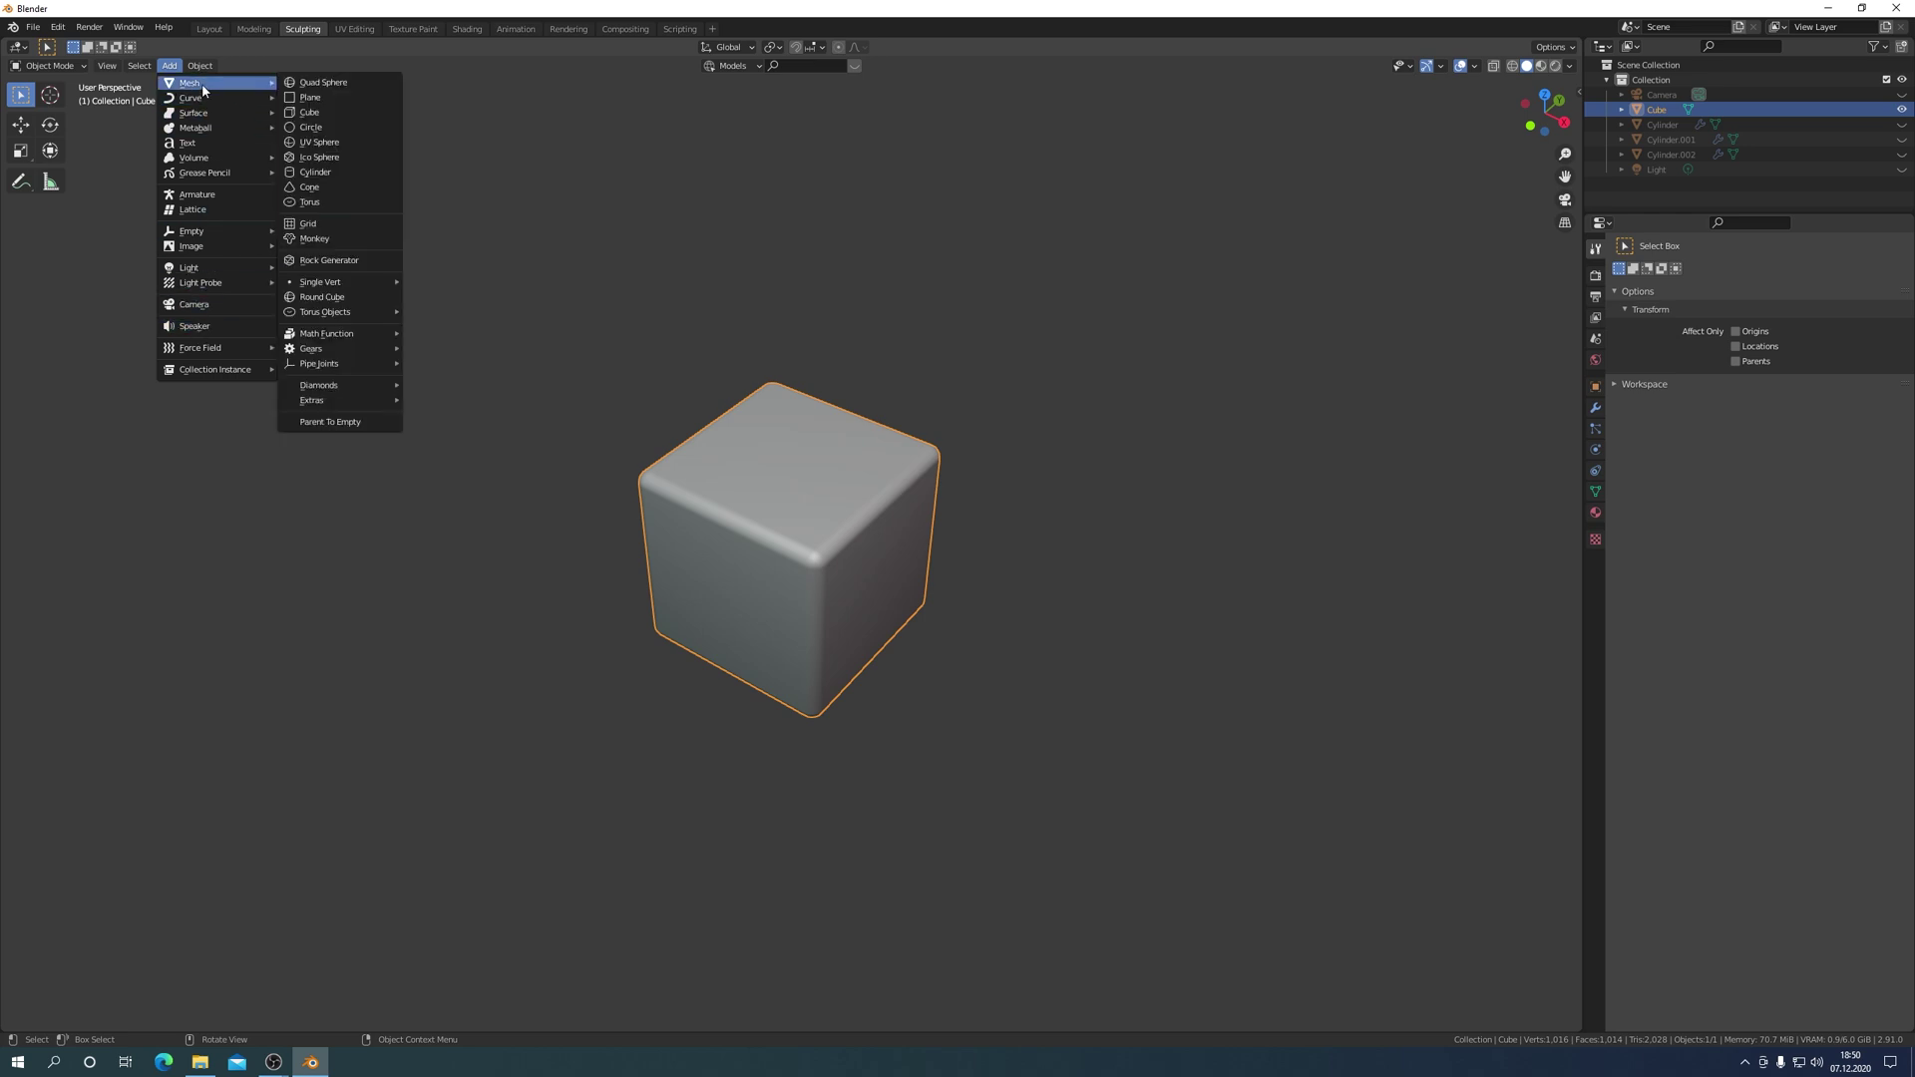
{"action": "left_click", "coordinate": [317, 92]}
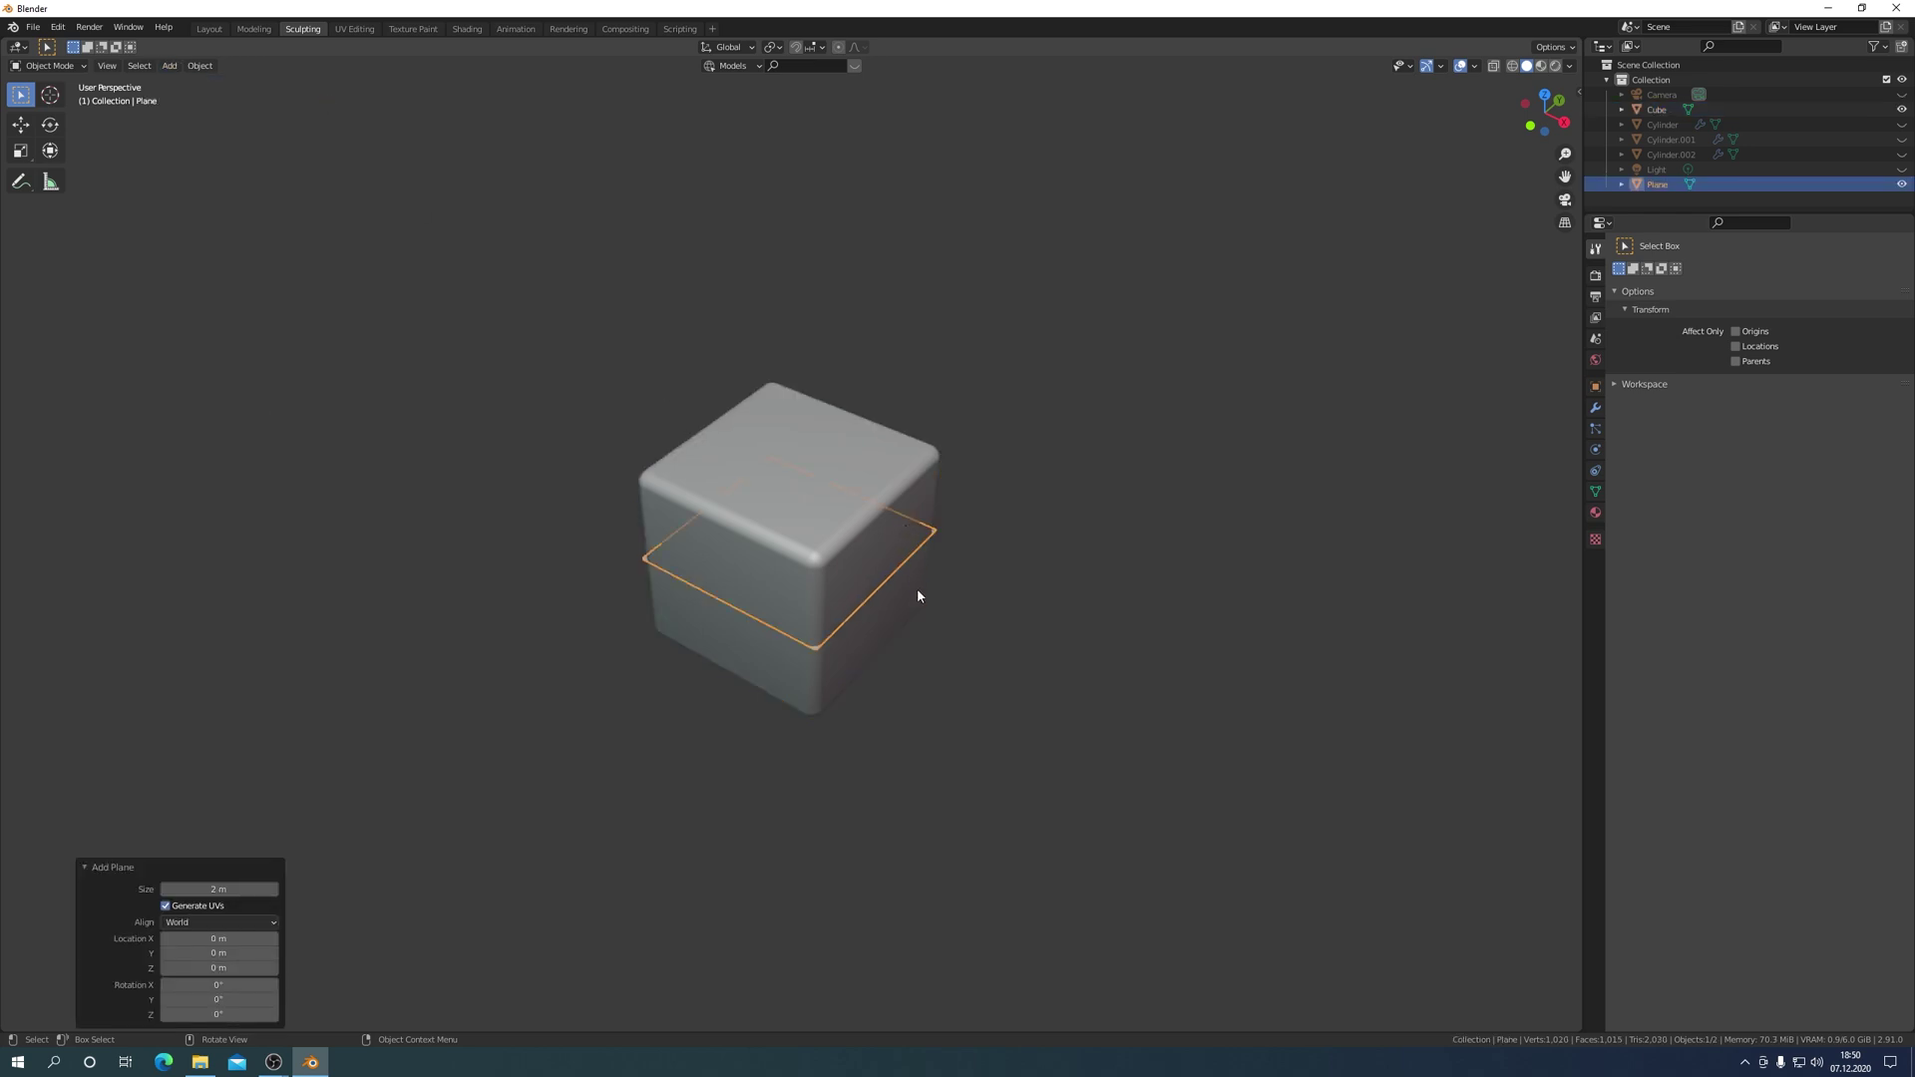
{"action": "key", "text": "ctrl+Tab"}
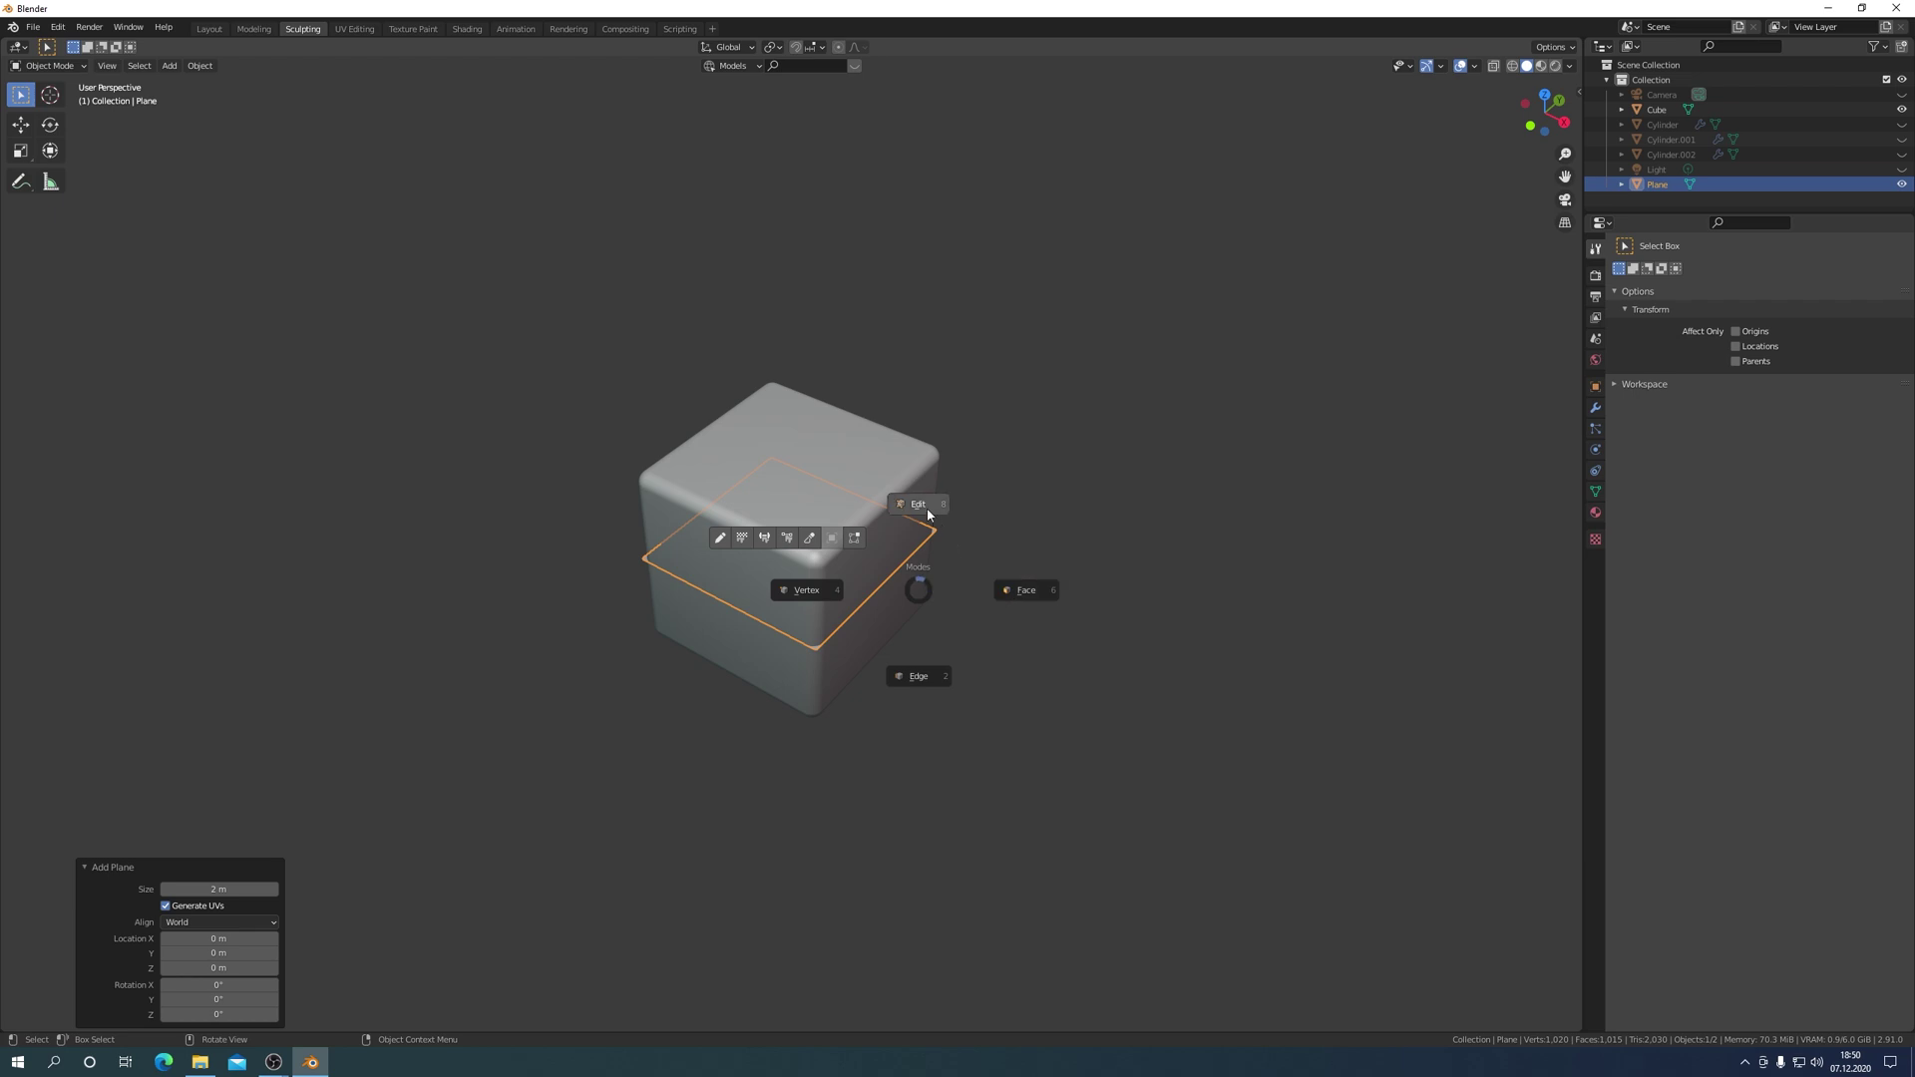
{"action": "left_click", "coordinate": [923, 539]}
{"action": "key", "text": "s"}
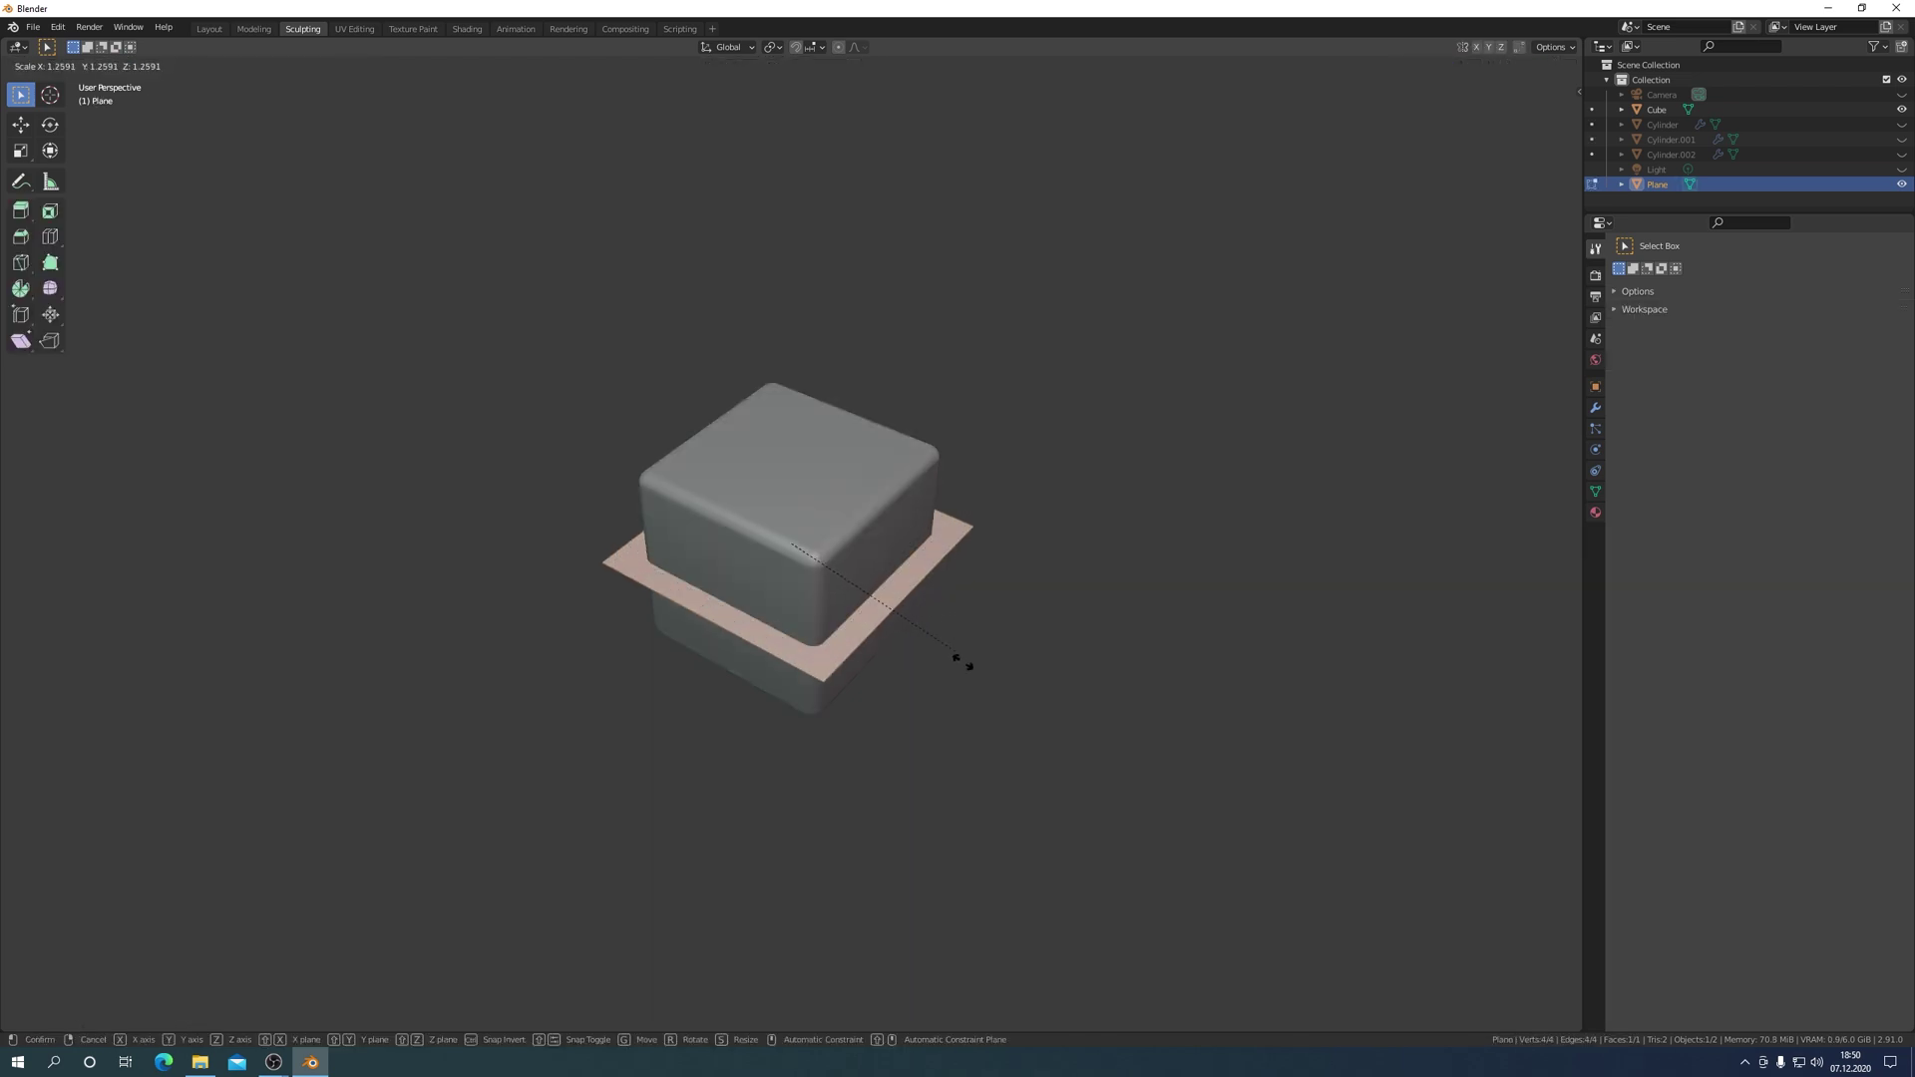
{"action": "left_click", "coordinate": [1235, 845]}
Subdivide the plane with 60 cuts.
{"action": "right_click", "coordinate": [1046, 622]}
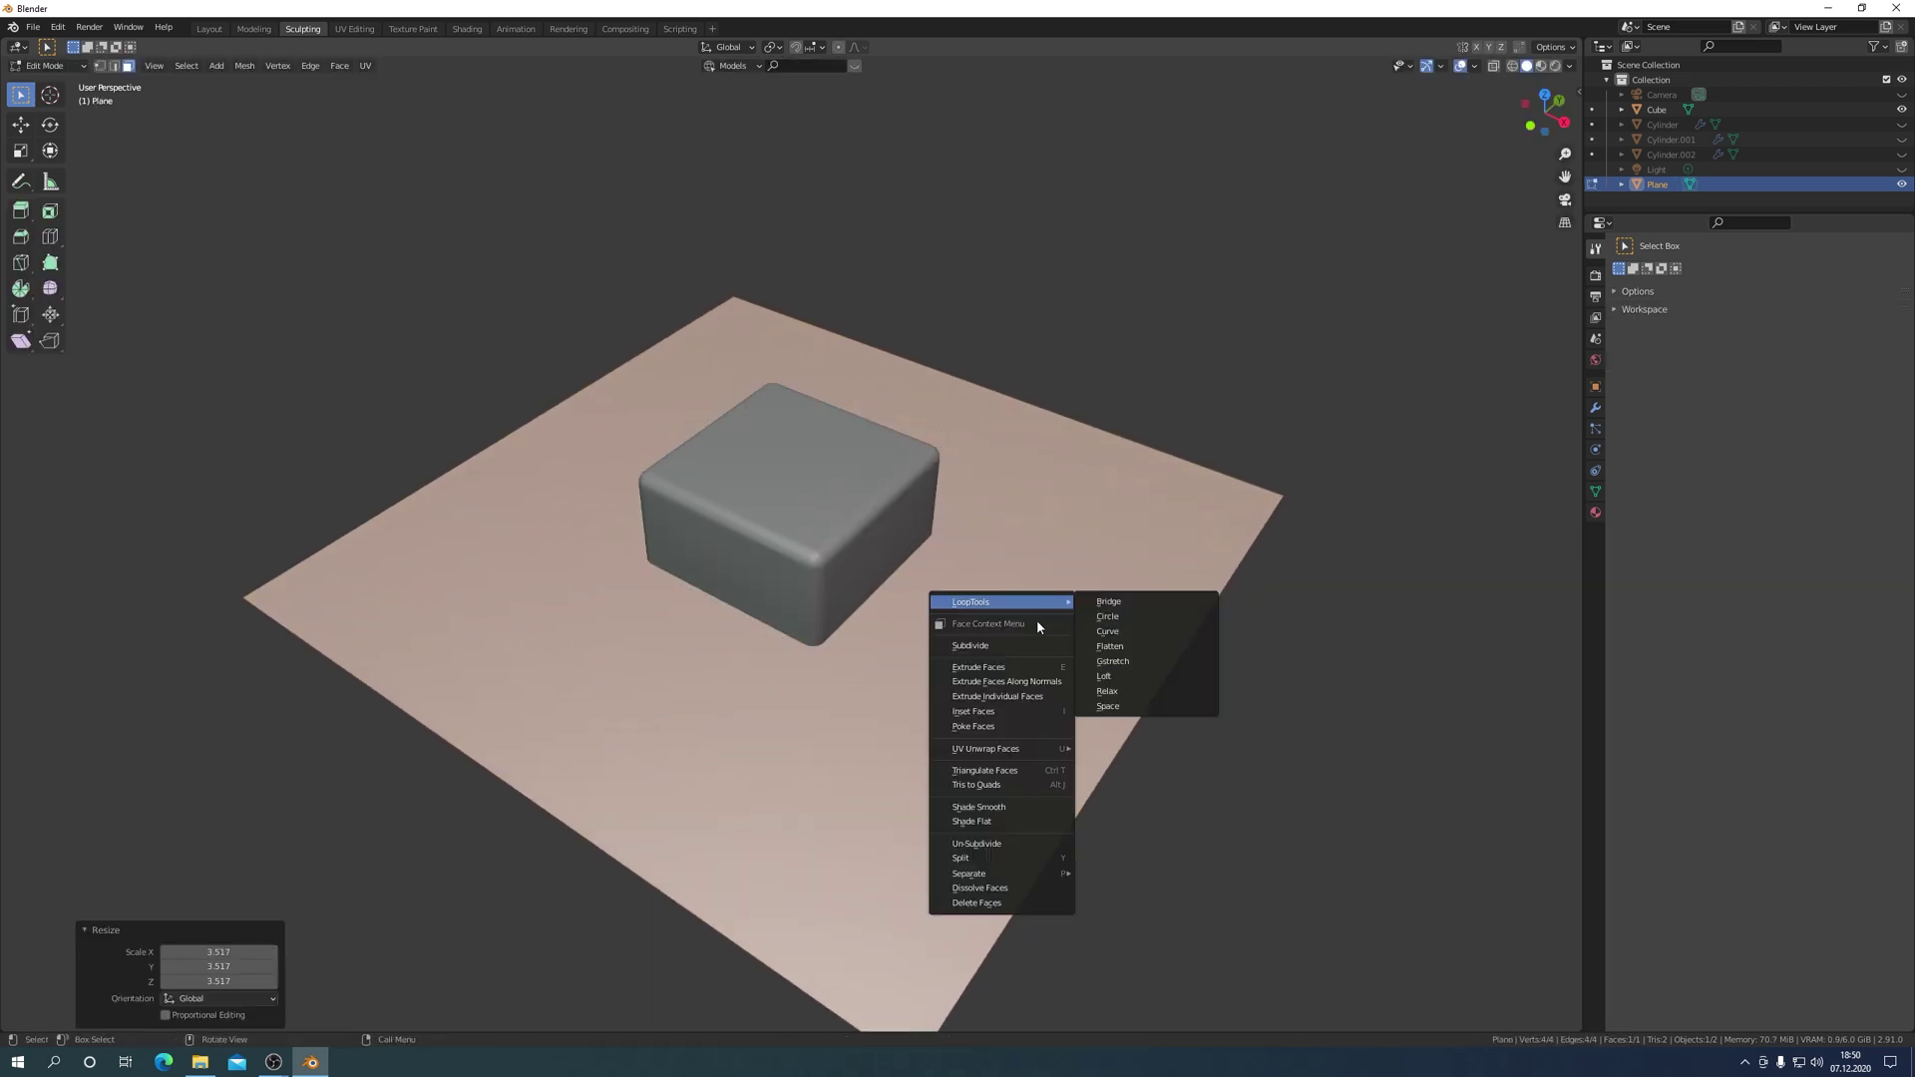
{"action": "left_click", "coordinate": [997, 647]}
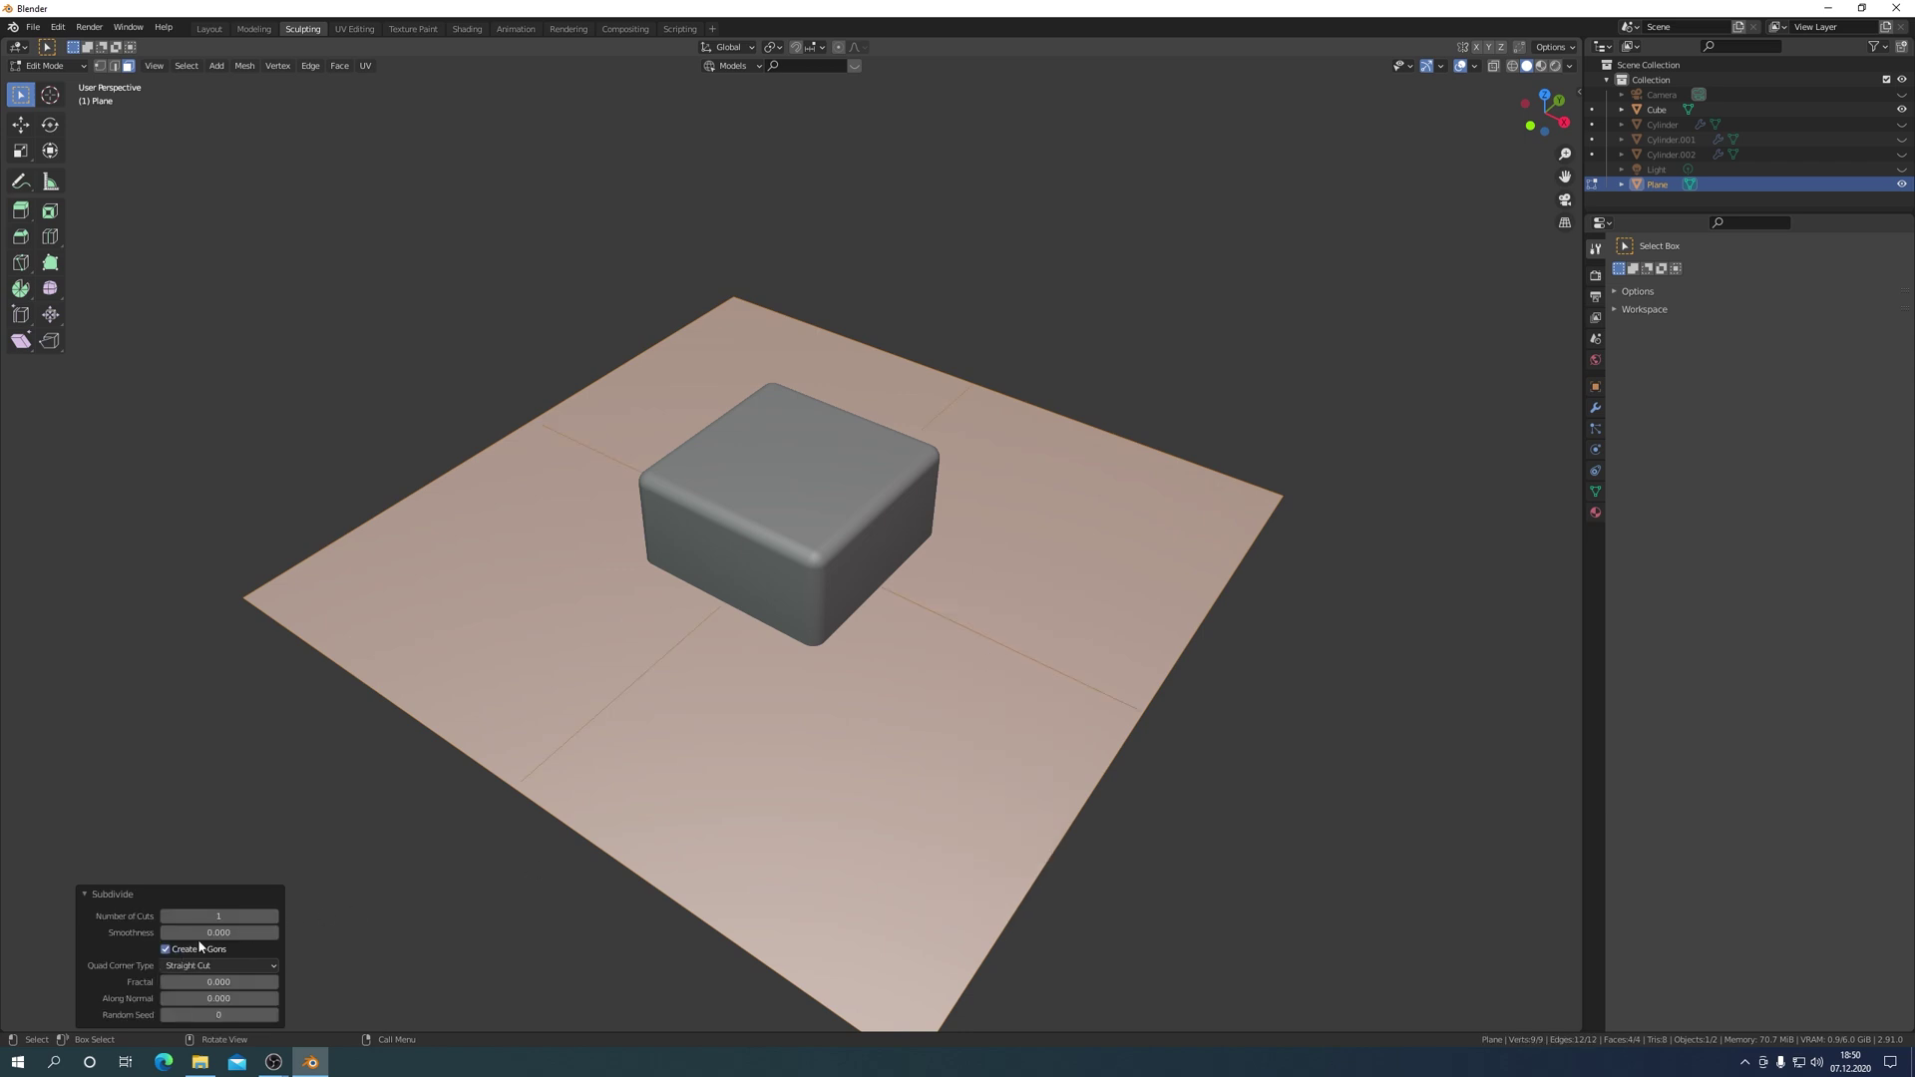
{"action": "left_click", "coordinate": [213, 916]}
{"action": "key", "text": "Return"}
Back in Object Mode, raise the plane 1.6172 m along Z above the cube.
{"action": "key", "text": "ctrl+Tab"}
{"action": "left_click", "coordinate": [909, 584]}
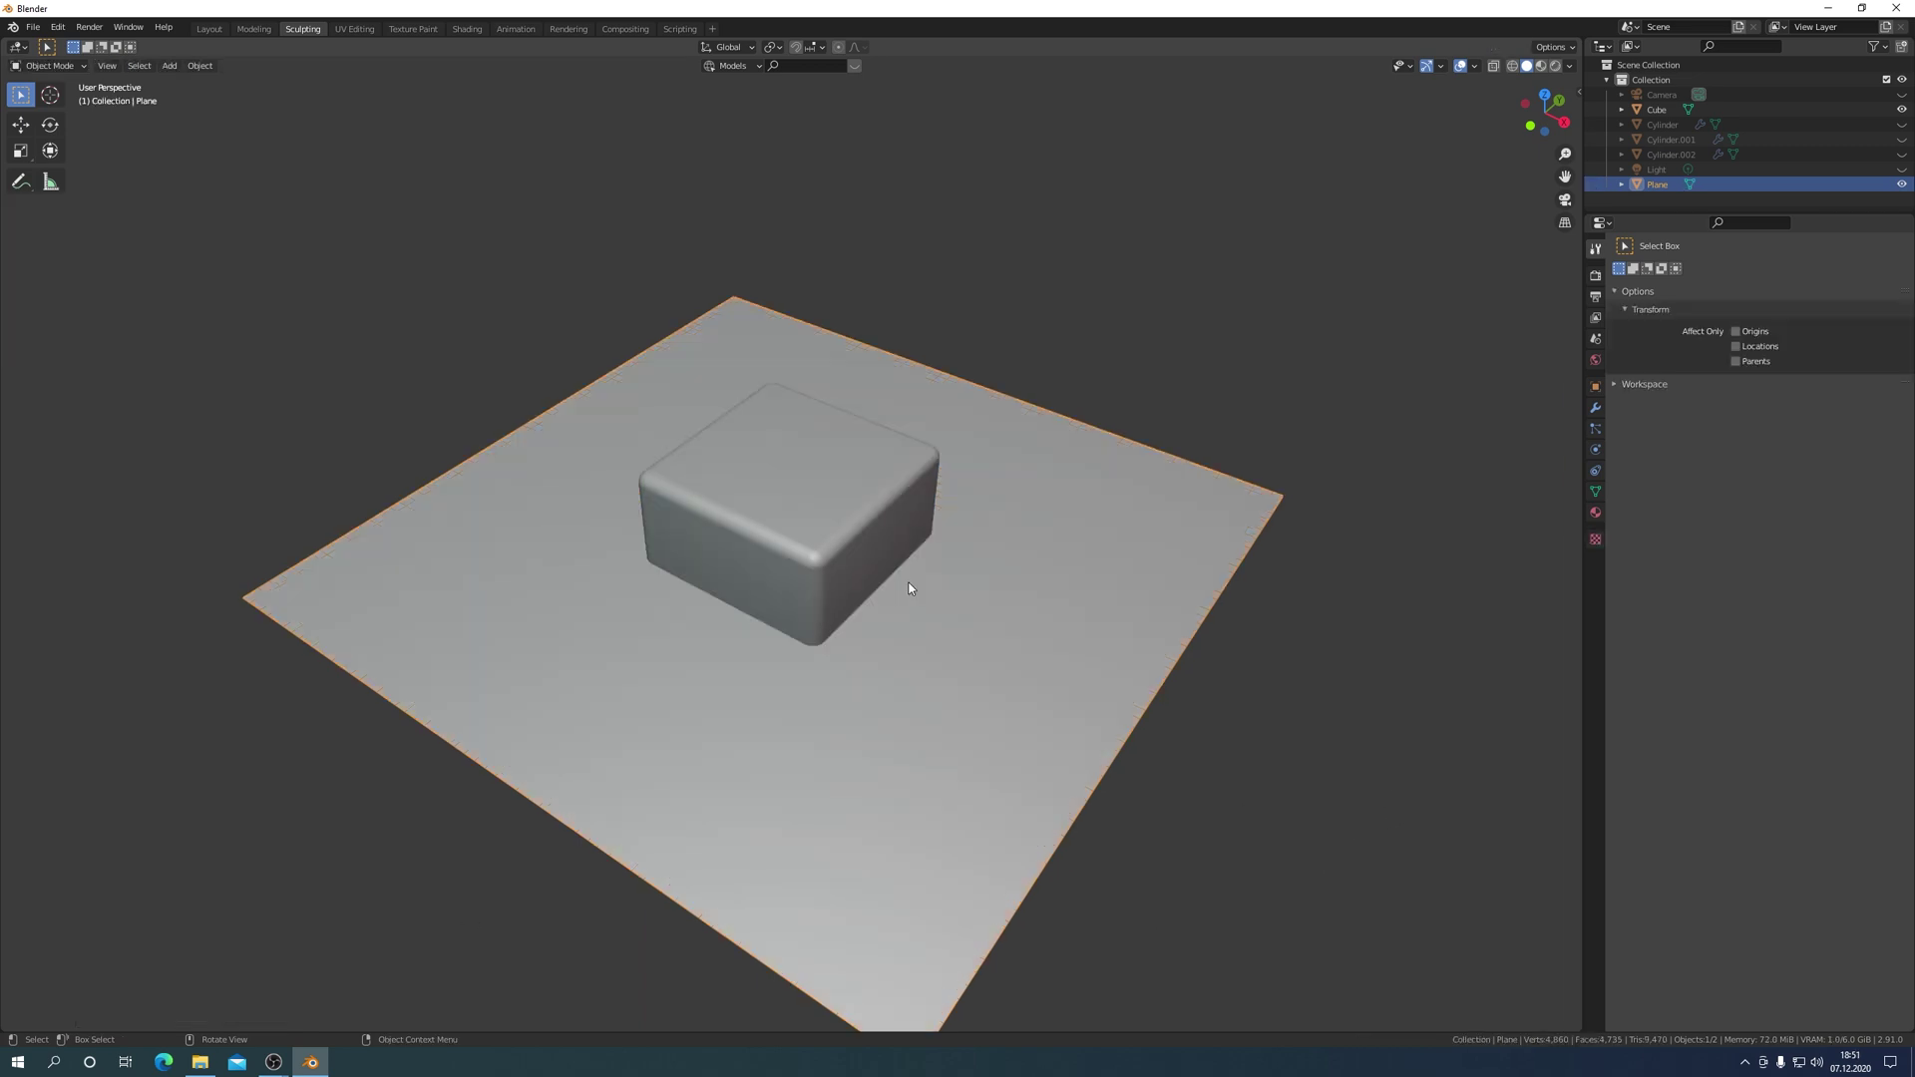
{"action": "key", "text": "g"}
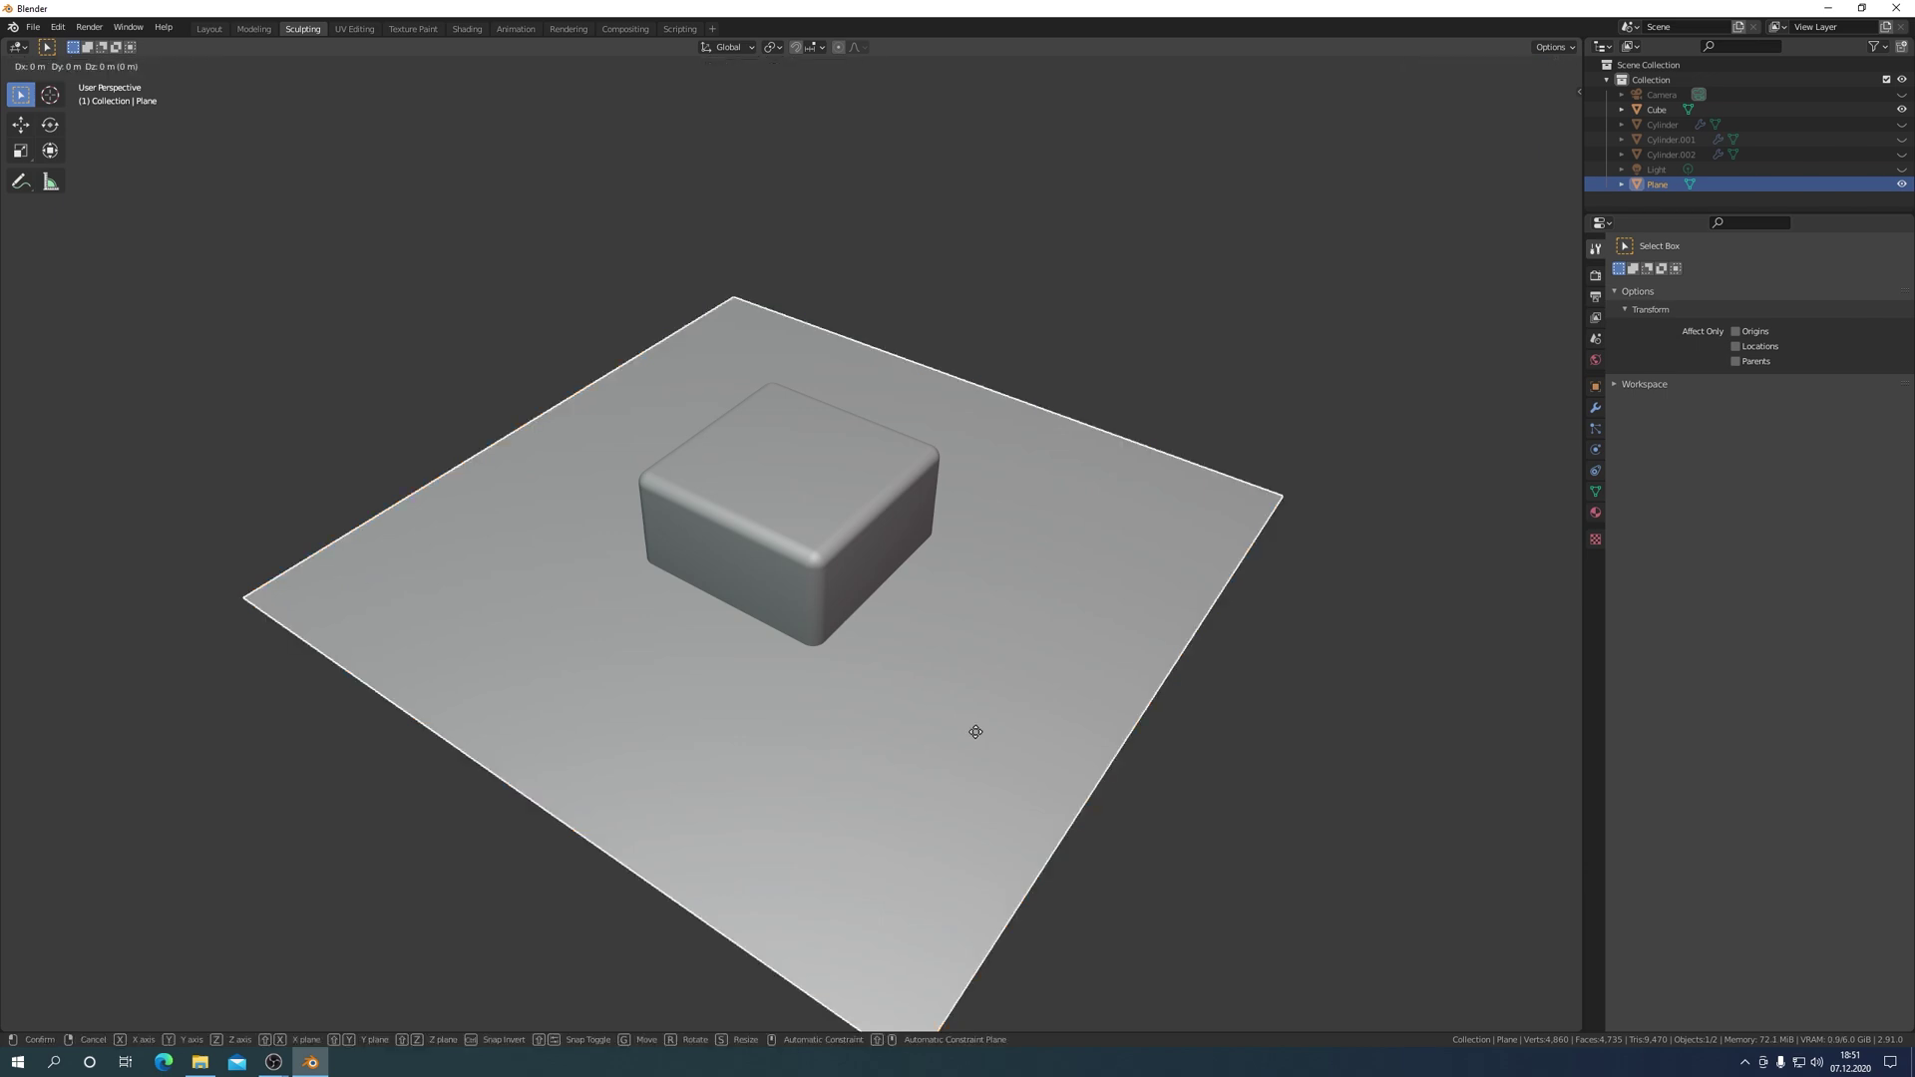
{"action": "key", "text": "z"}
{"action": "left_click", "coordinate": [955, 587]}
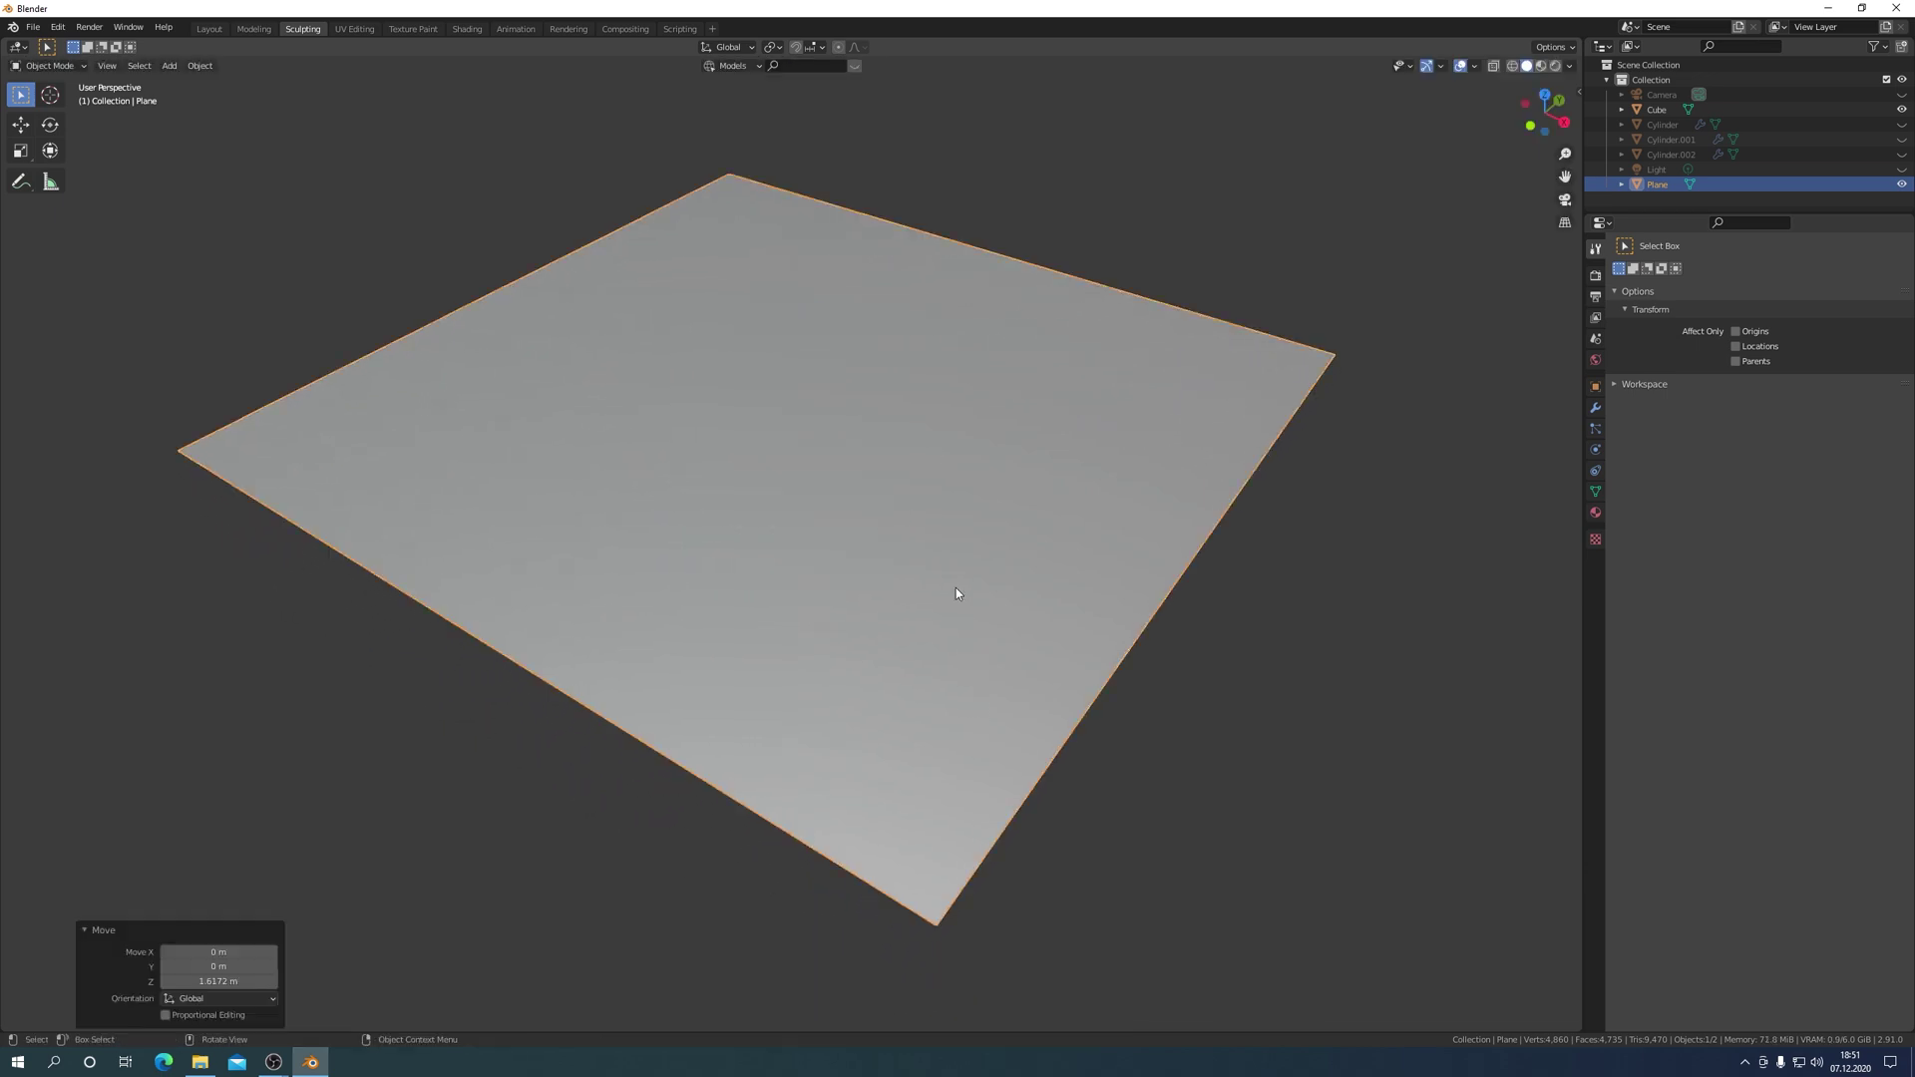
{"action": "scroll", "coordinate": [956, 587], "scroll_direction": "down", "scroll_amount": 2}
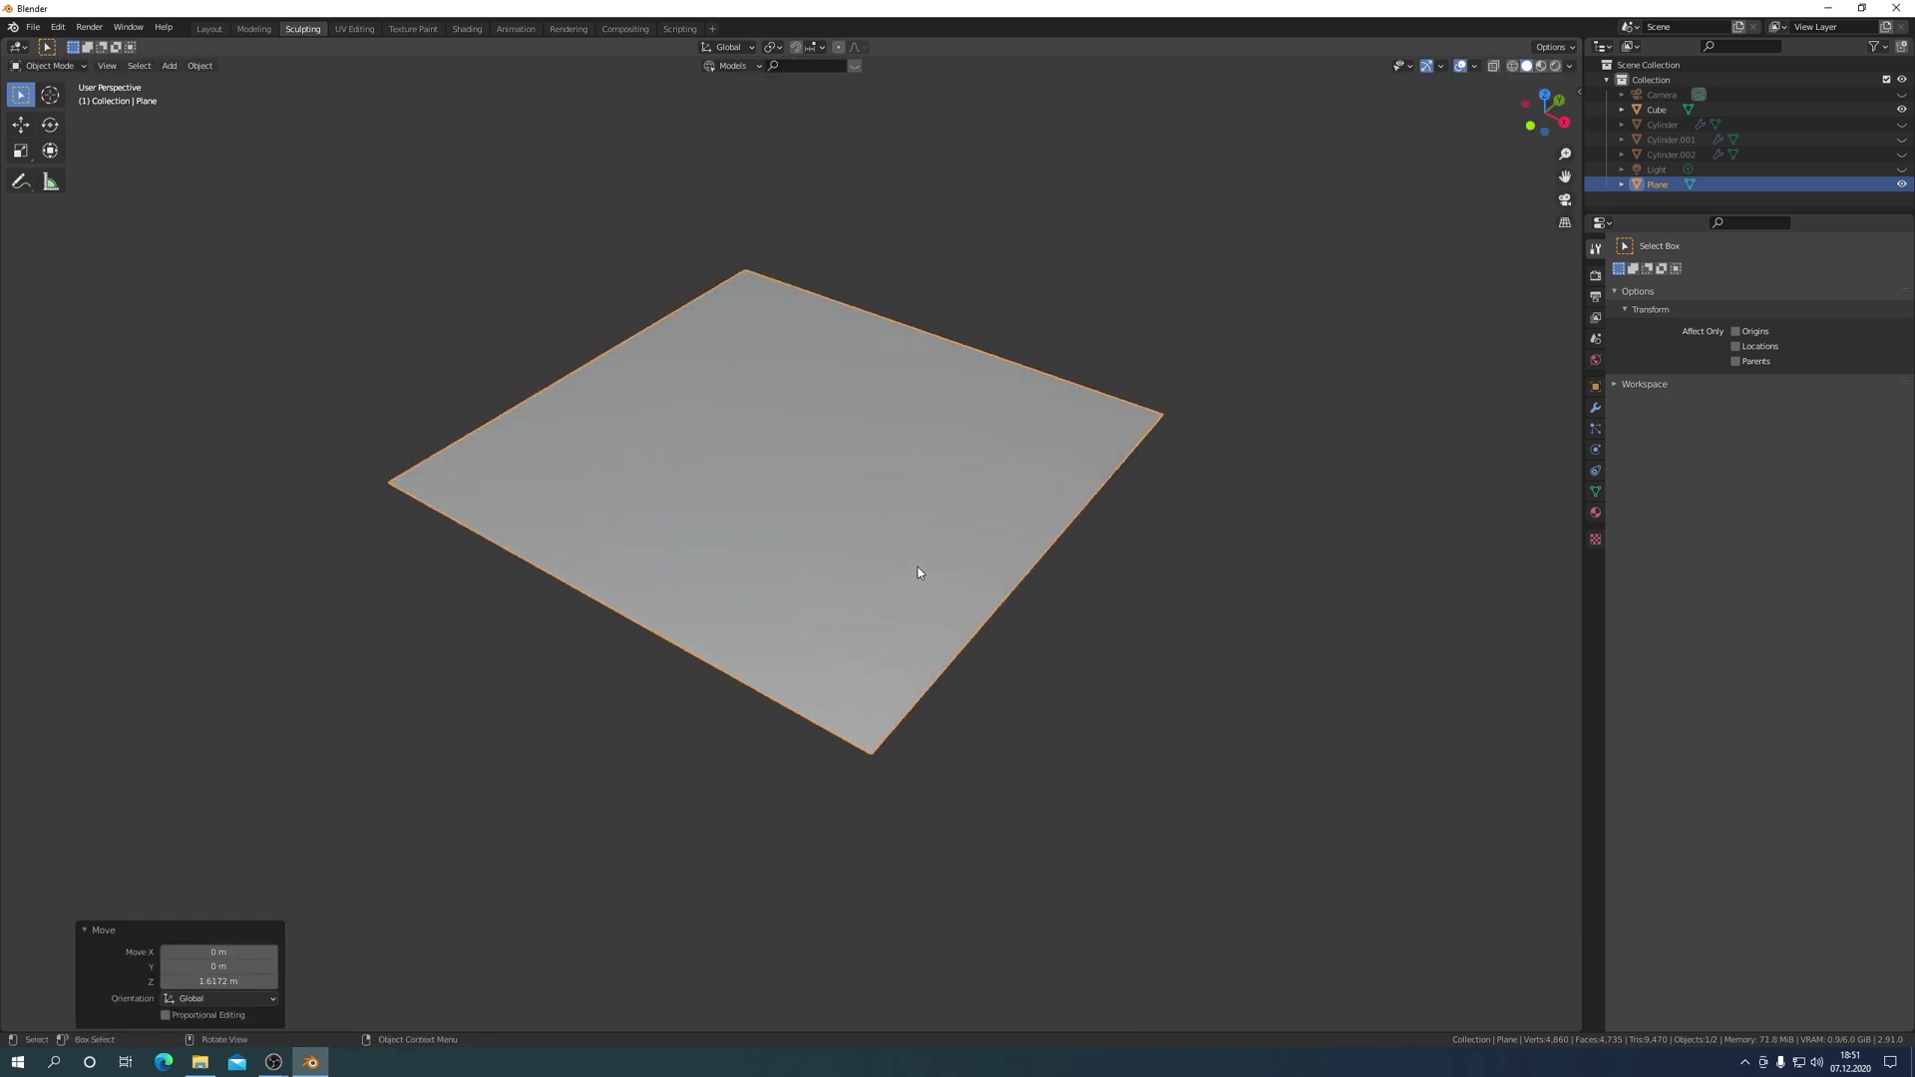
{"action": "middle_click_drag", "start_coordinate": [919, 572], "coordinate": [927, 514]}
{"action": "right_click", "coordinate": [926, 507]}
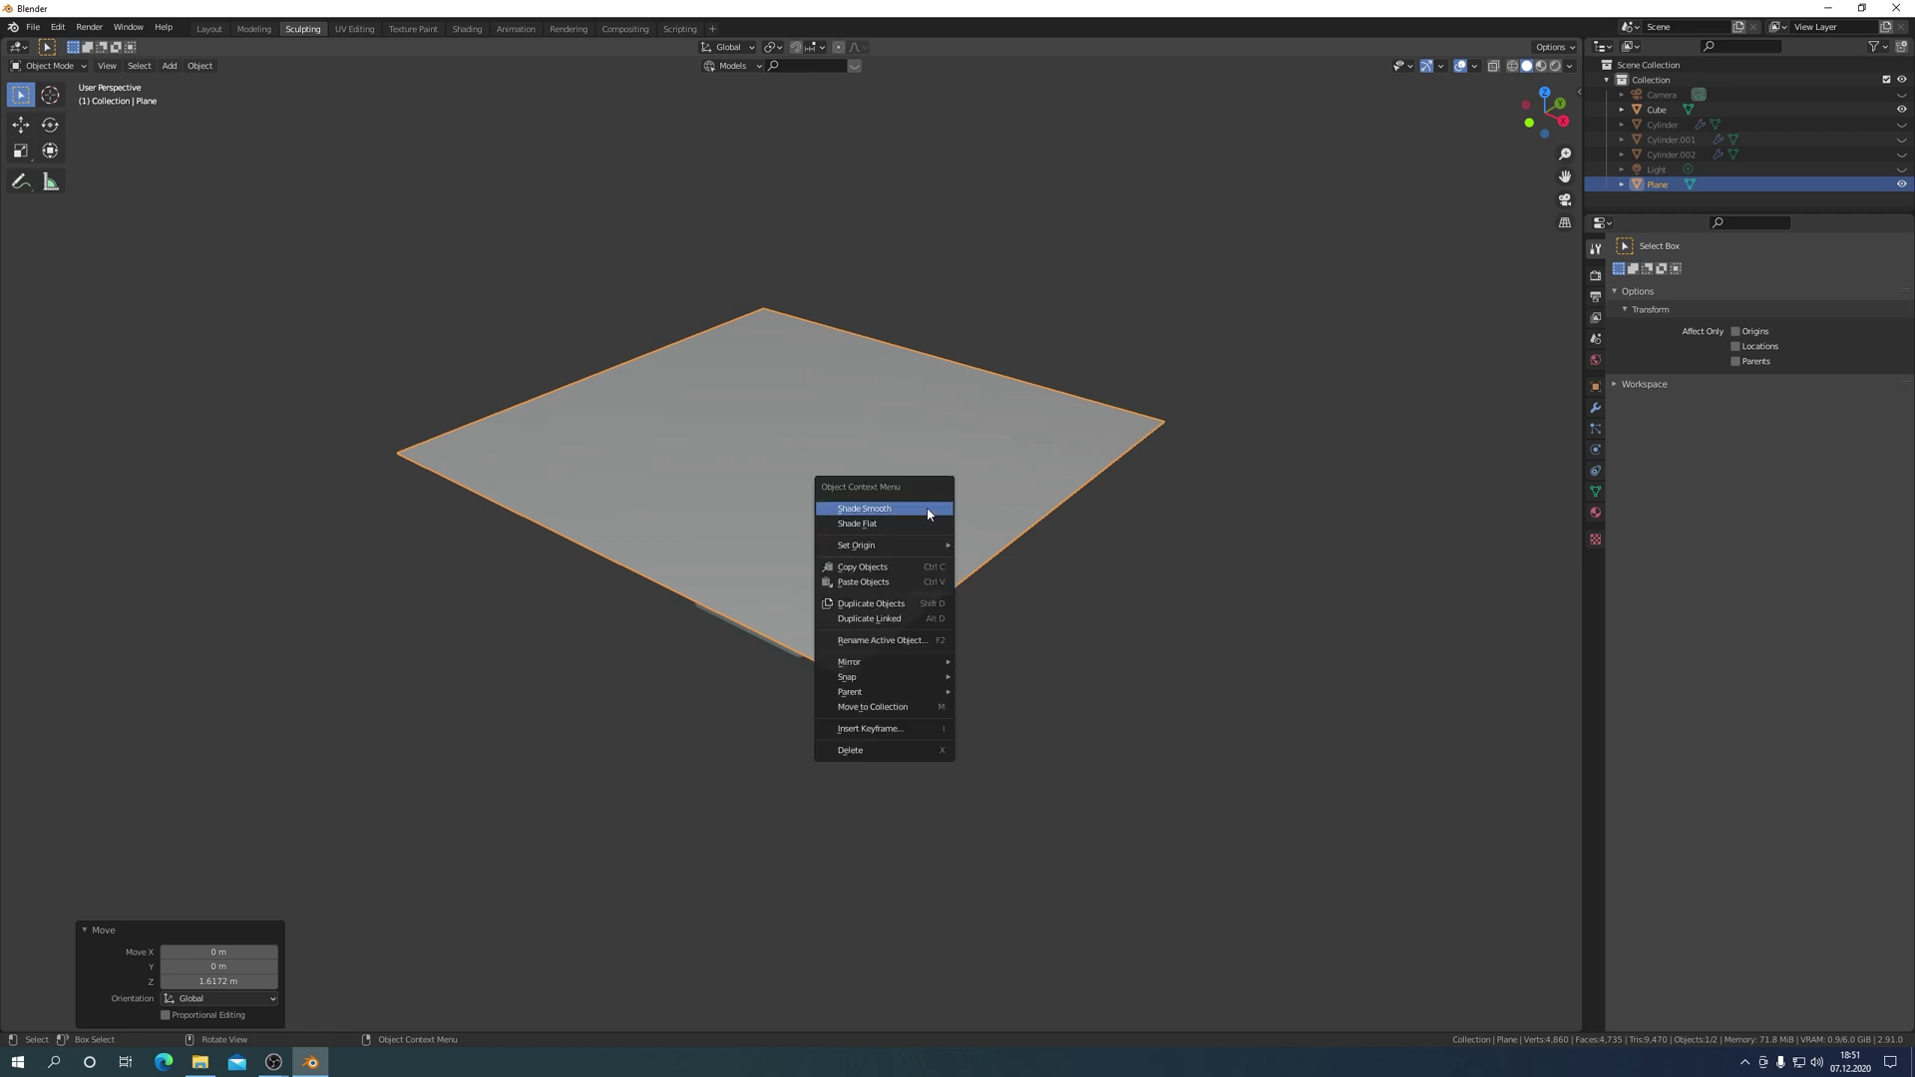
{"action": "right_click", "coordinate": [1045, 478]}
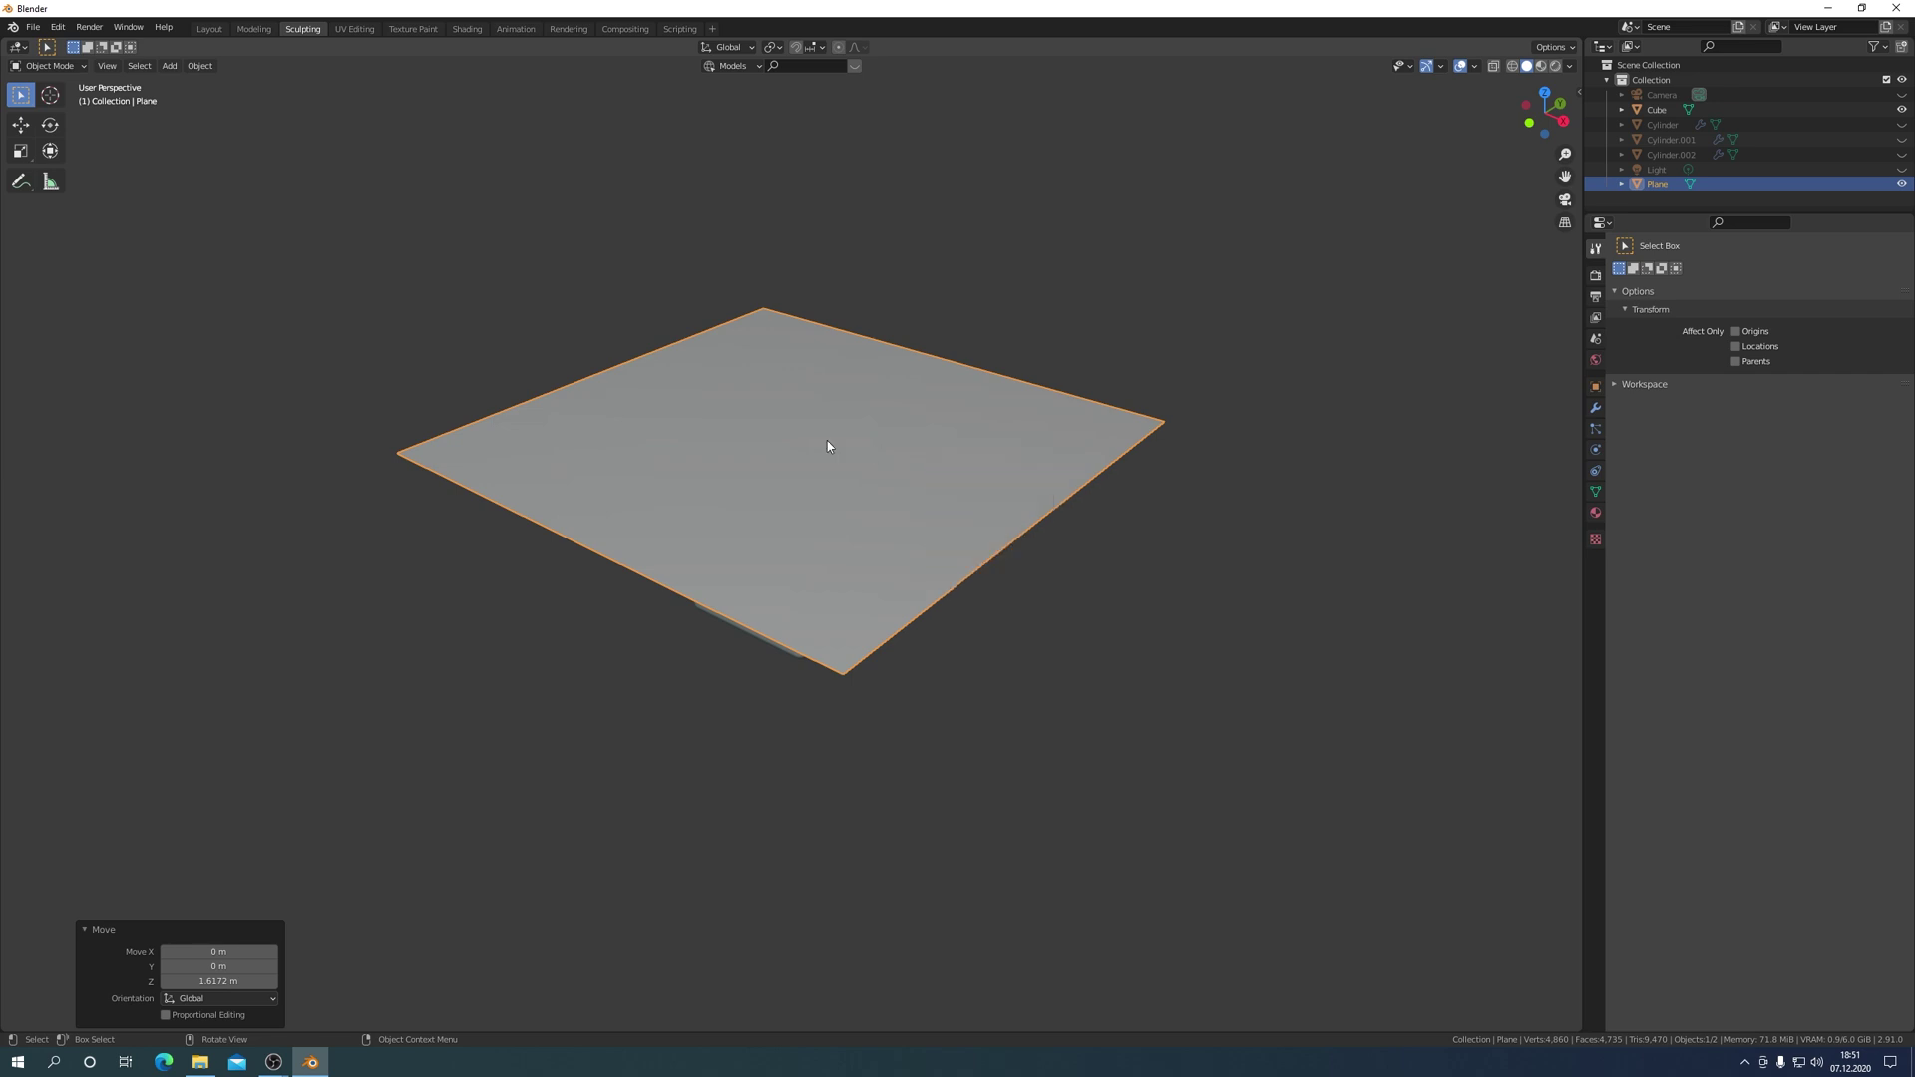
{"action": "key", "text": "Tab"}
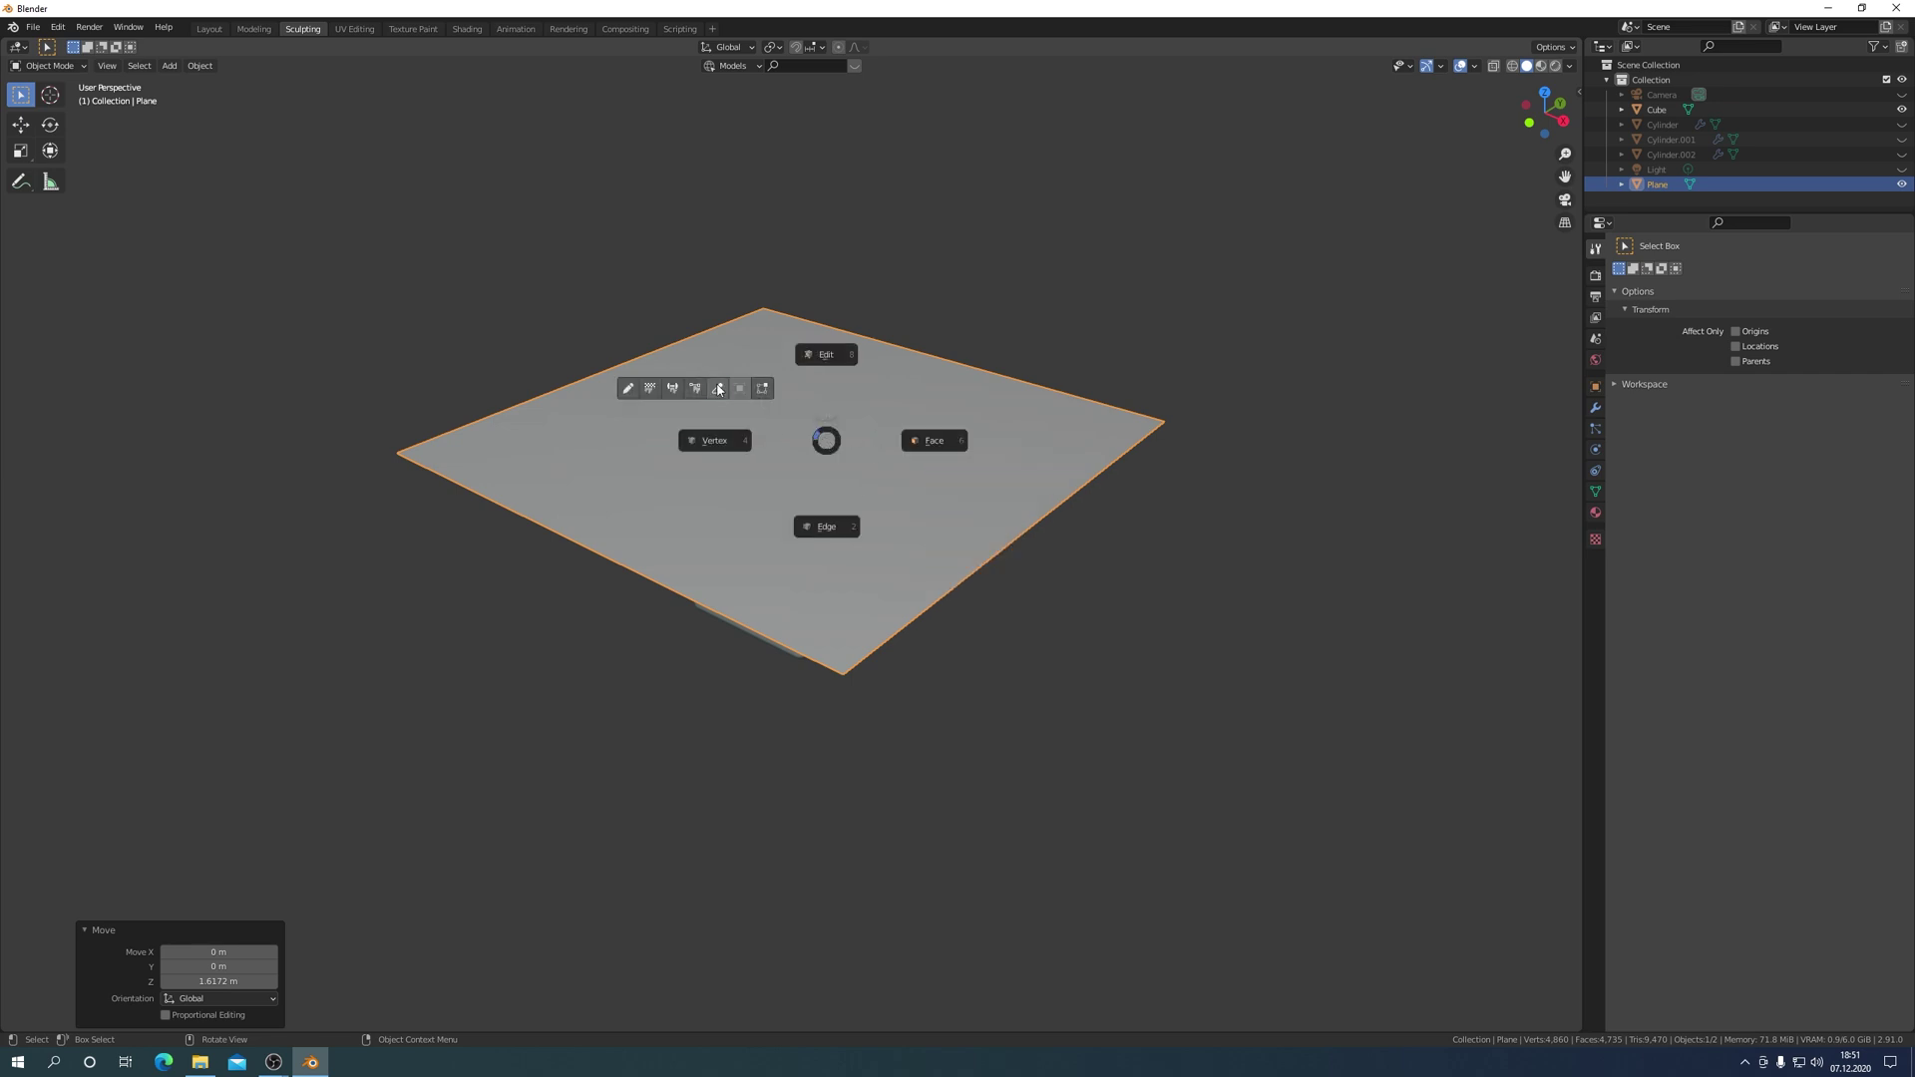
Enter Sculpt Mode and set the Cloth Filter to Gravity with force on Z only.
{"action": "left_click", "coordinate": [716, 389]}
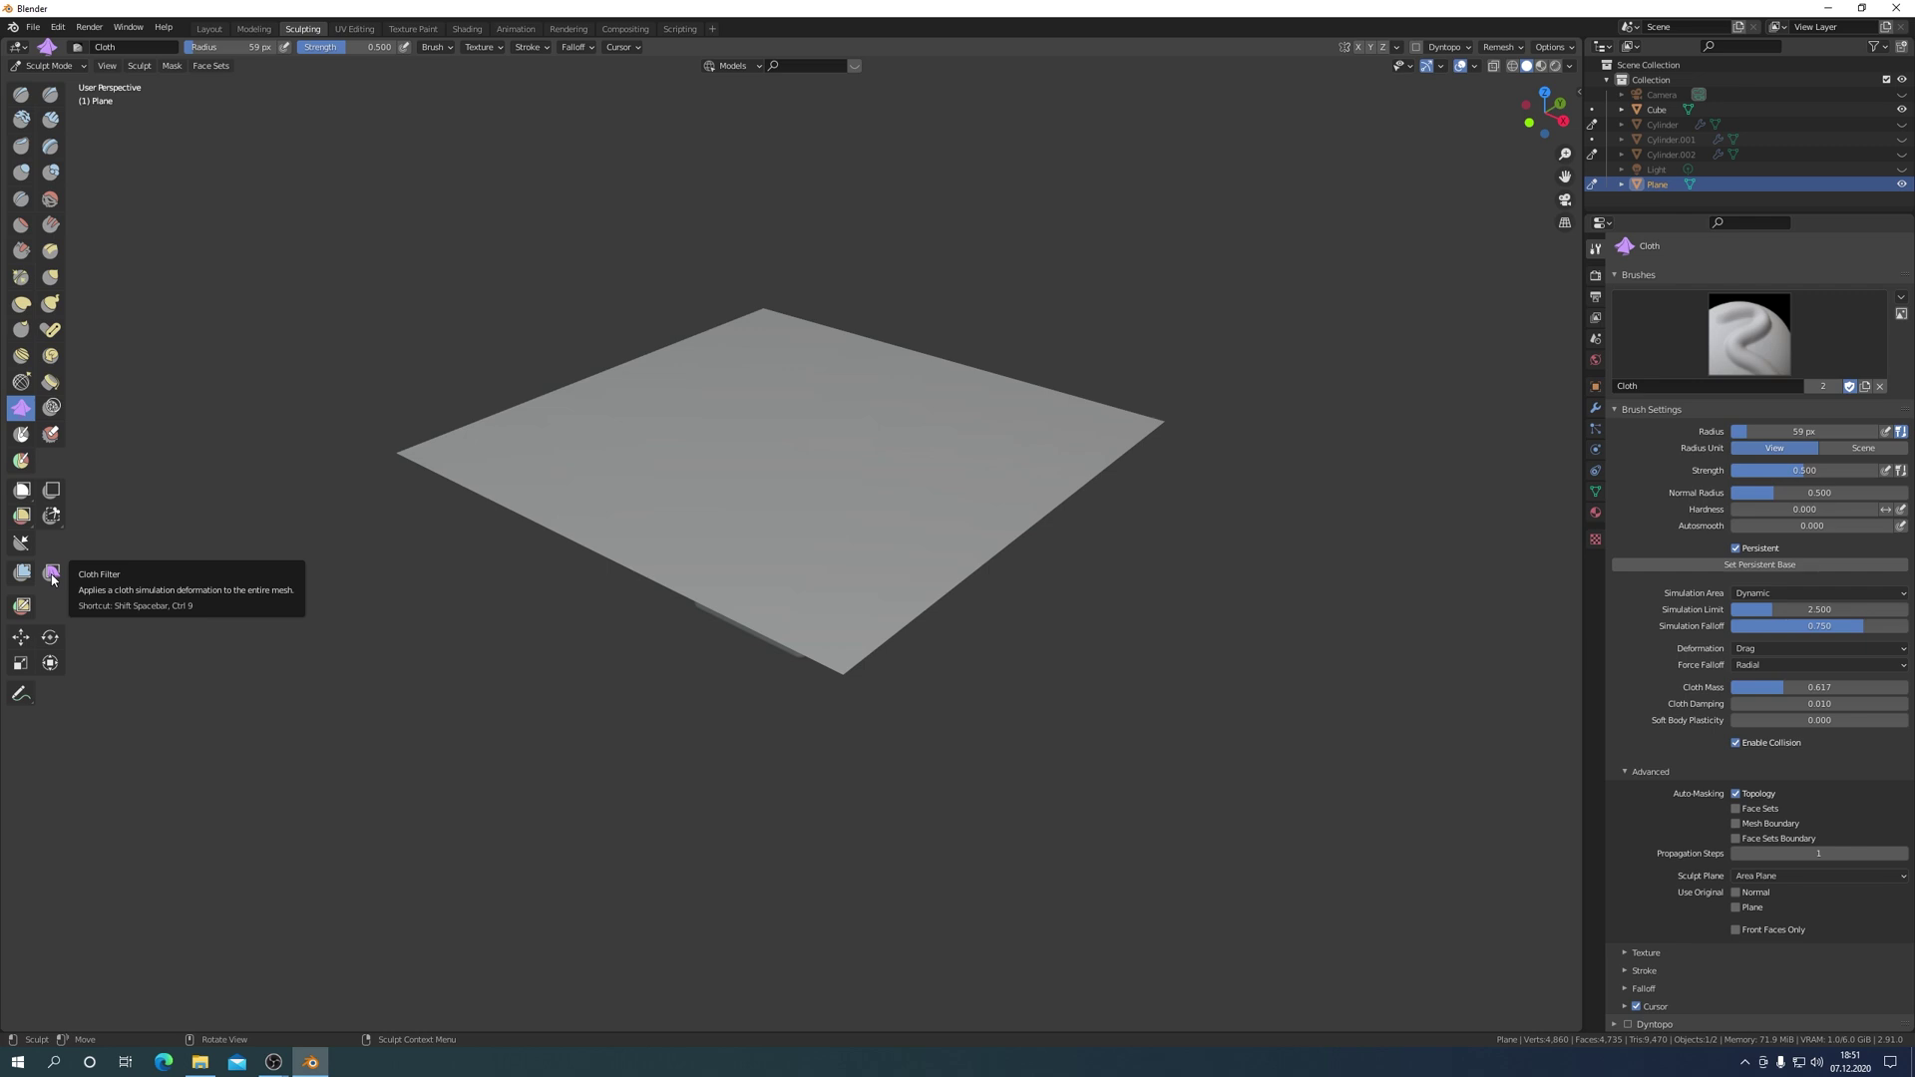
{"action": "left_click", "coordinate": [52, 576]}
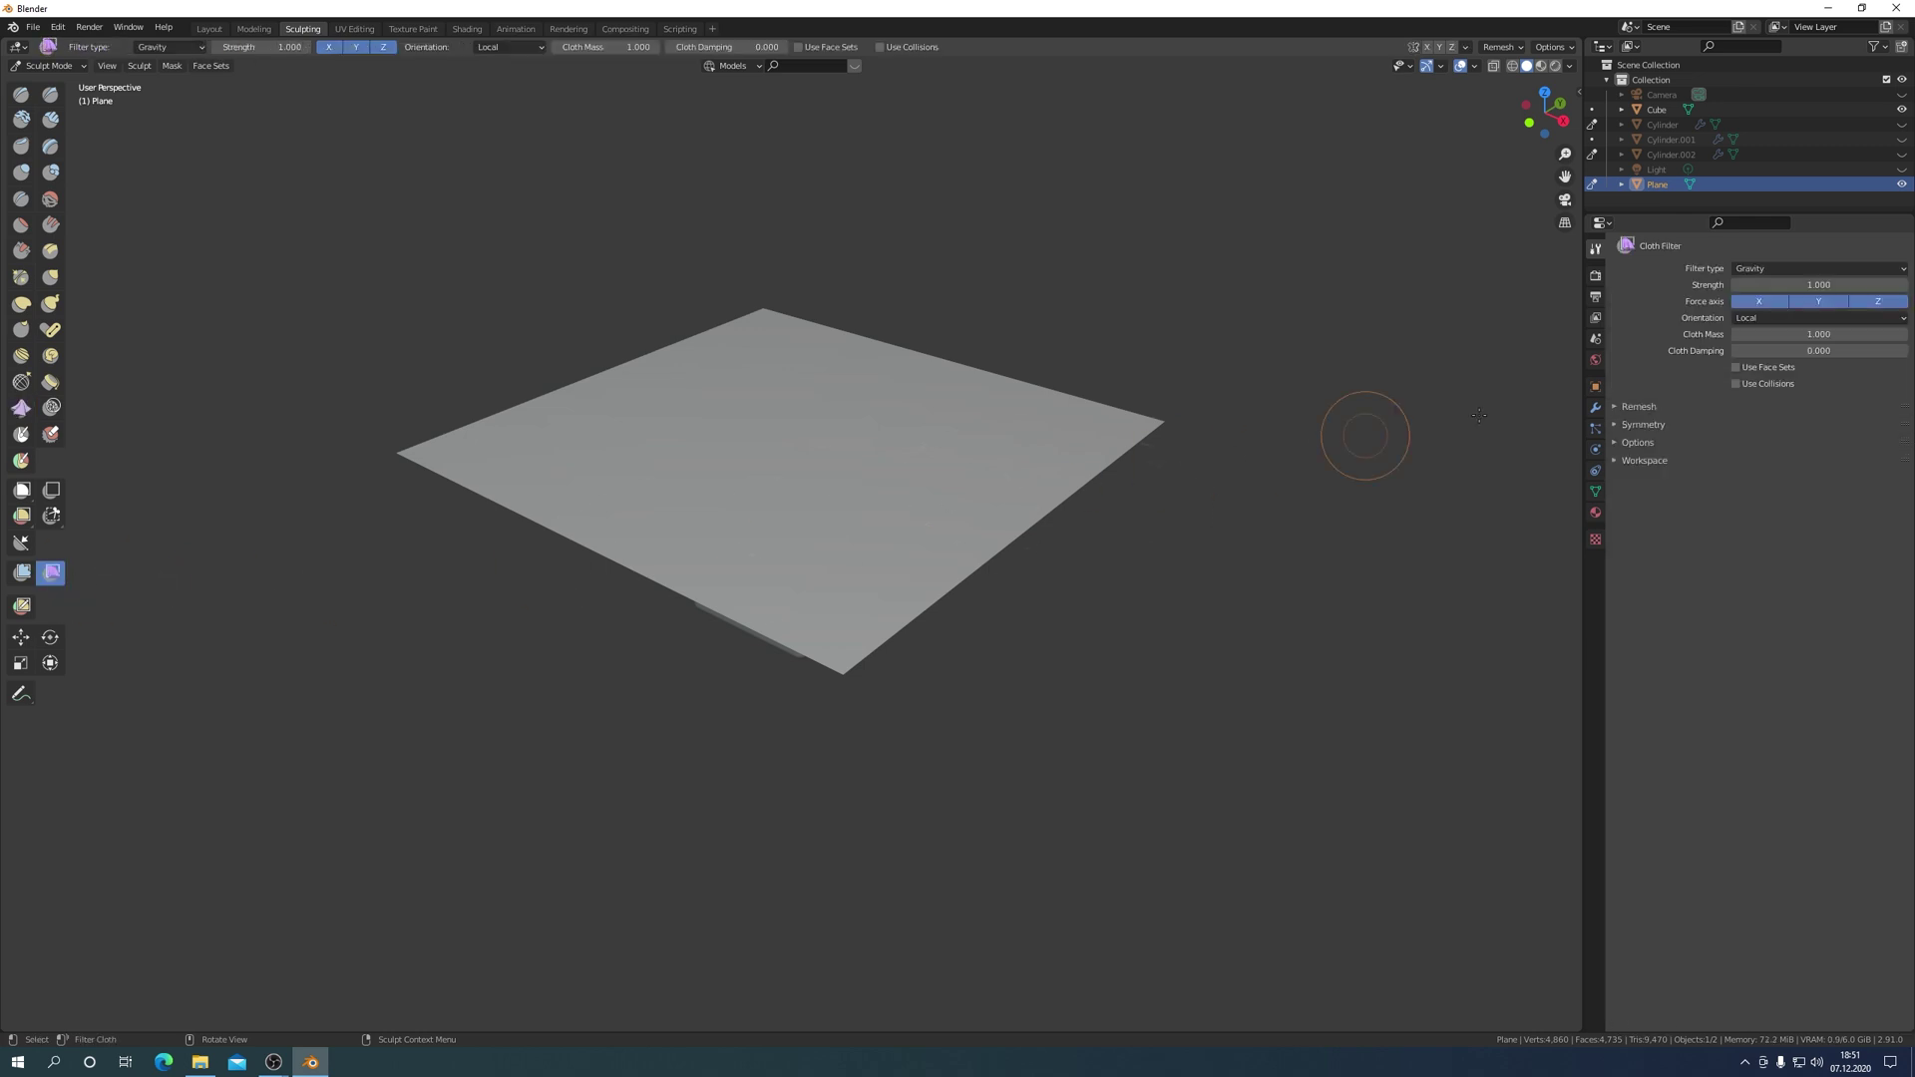
{"action": "left_click", "coordinate": [1903, 271]}
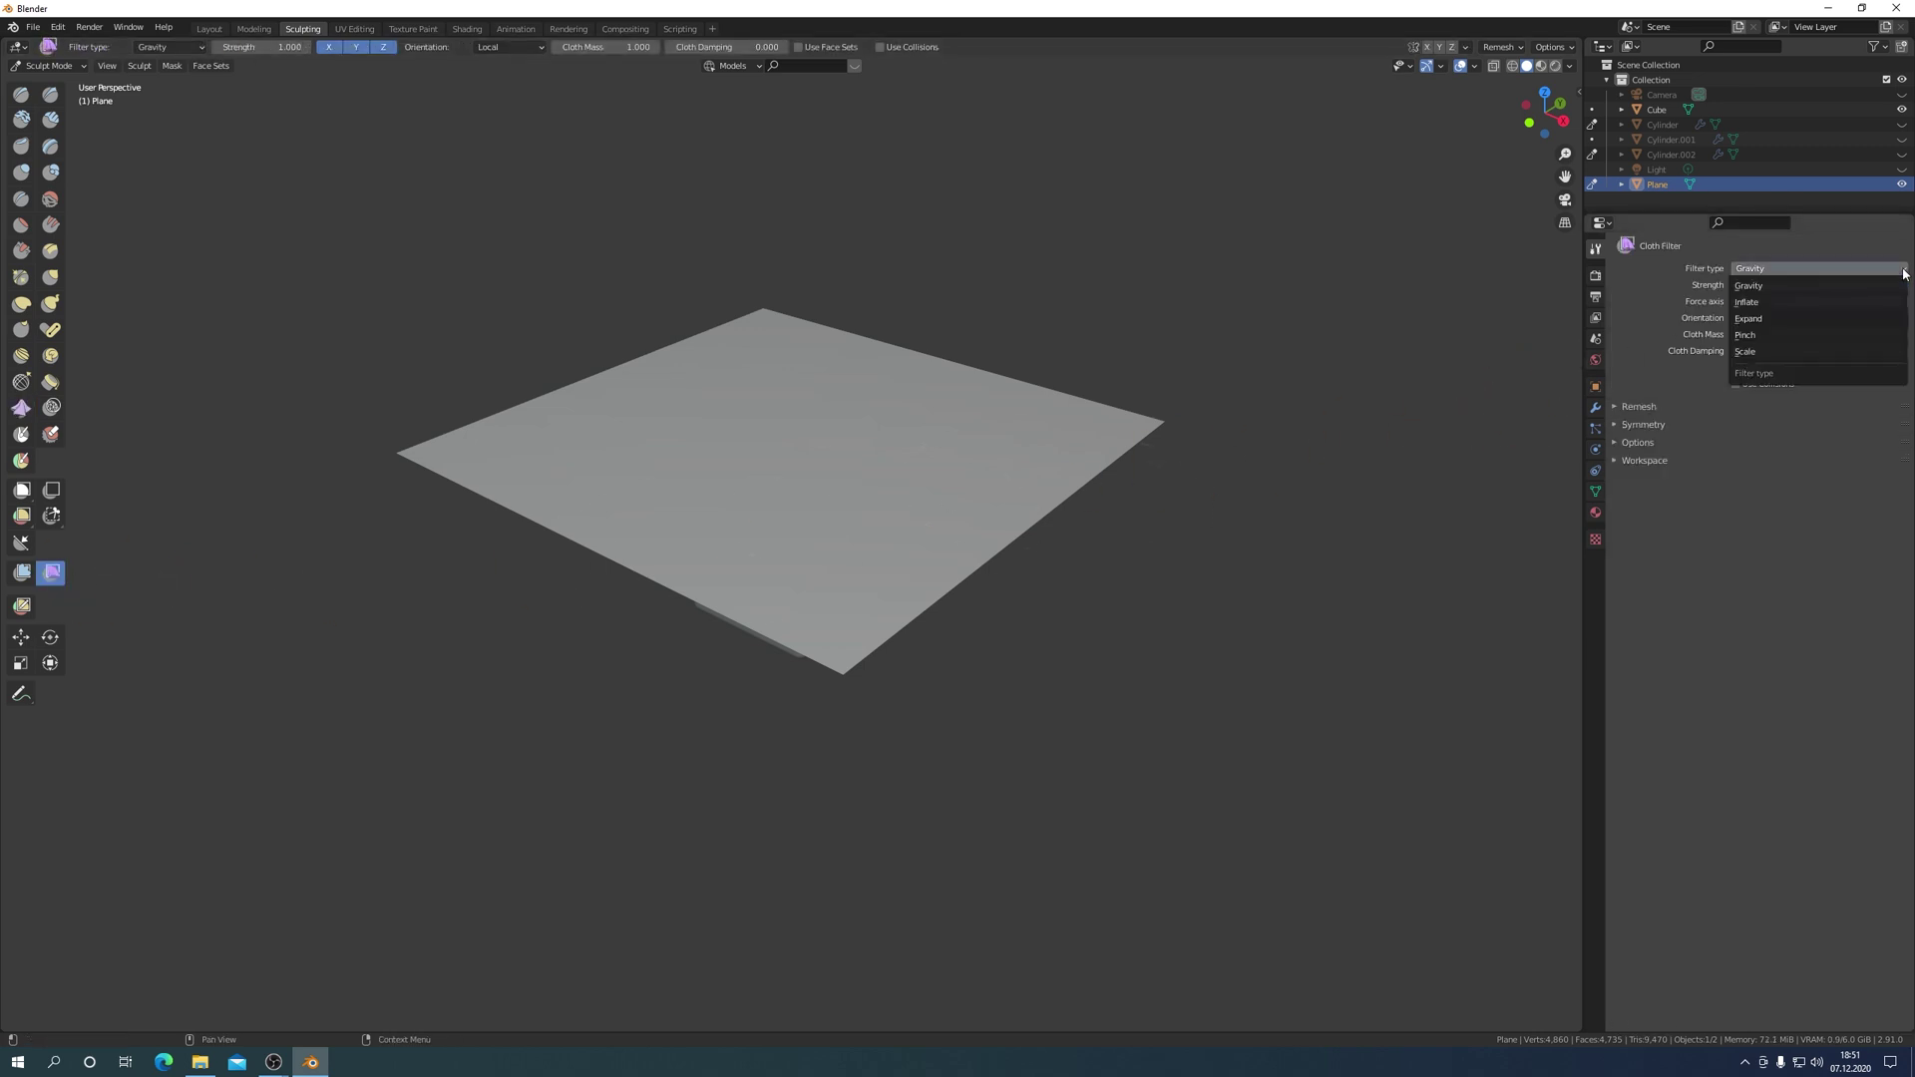
{"action": "left_click", "coordinate": [1755, 289]}
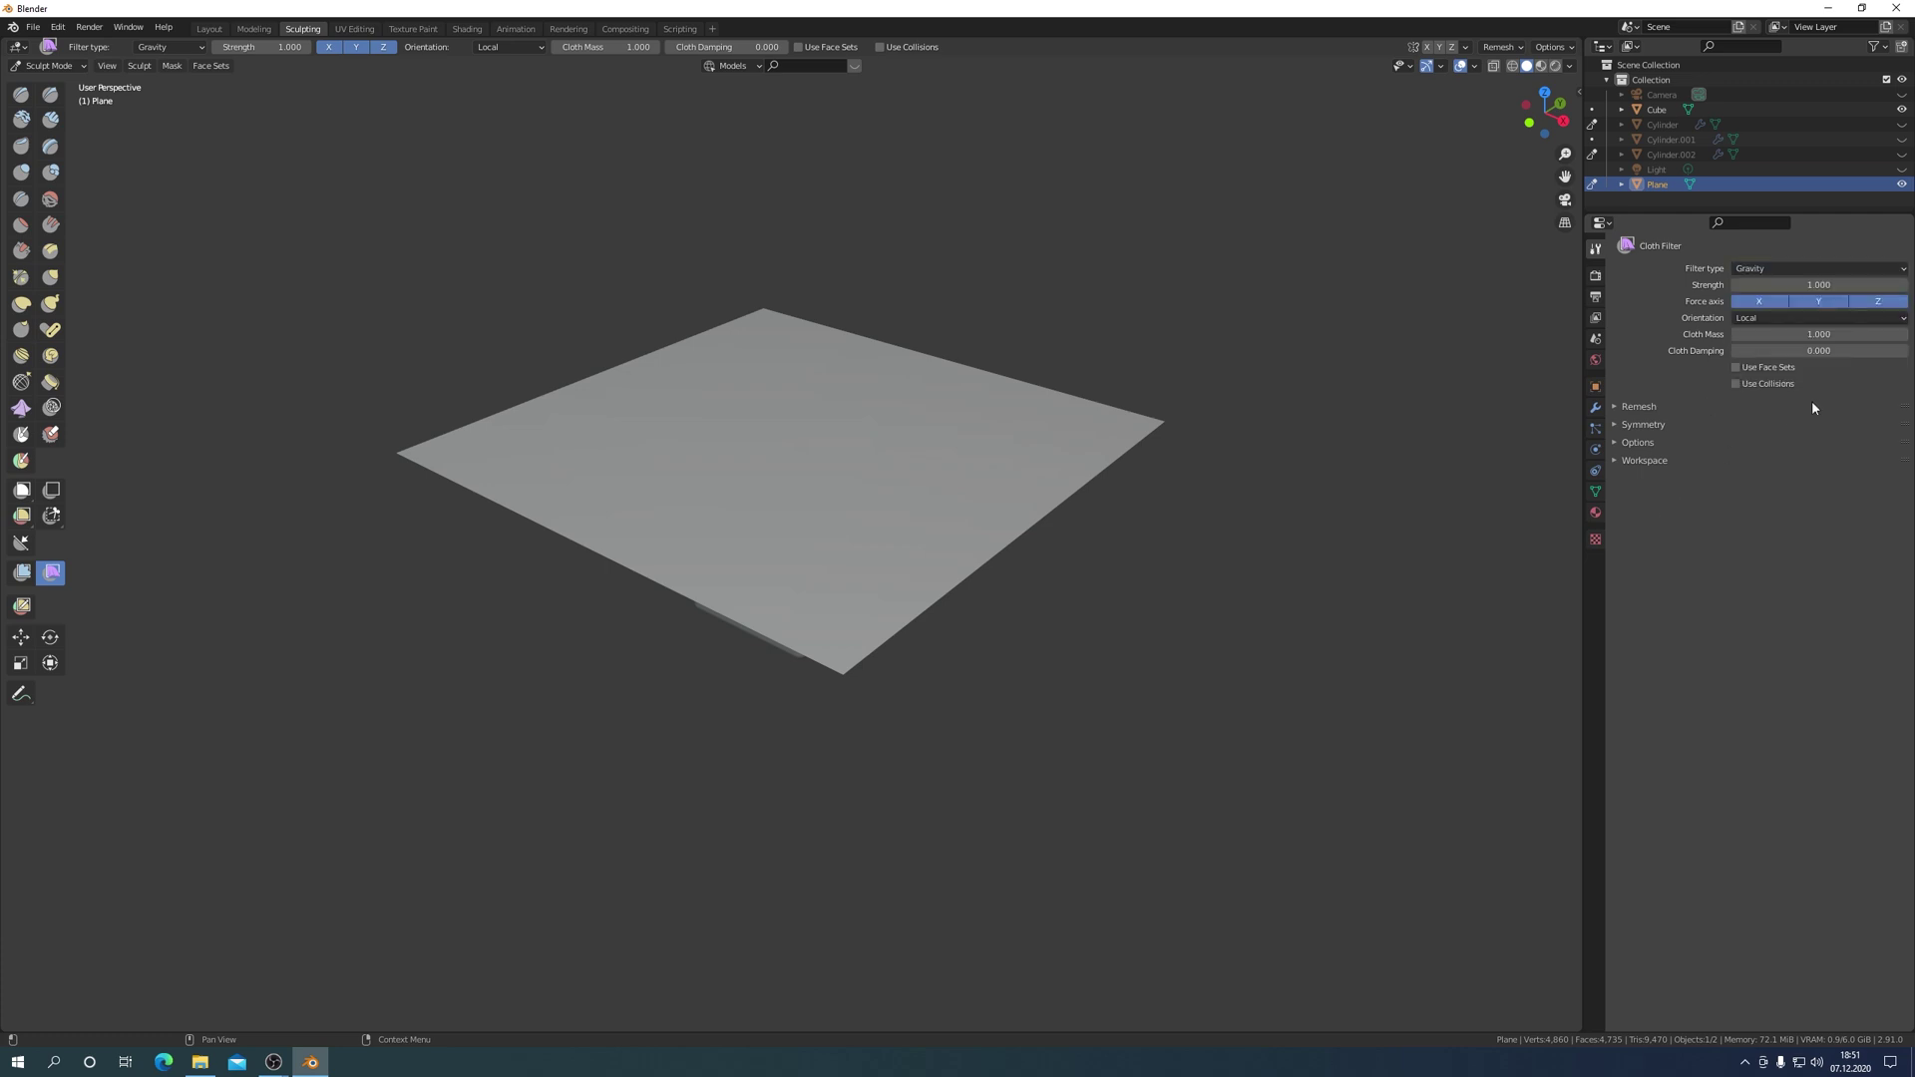
{"action": "left_click", "coordinate": [1882, 305]}
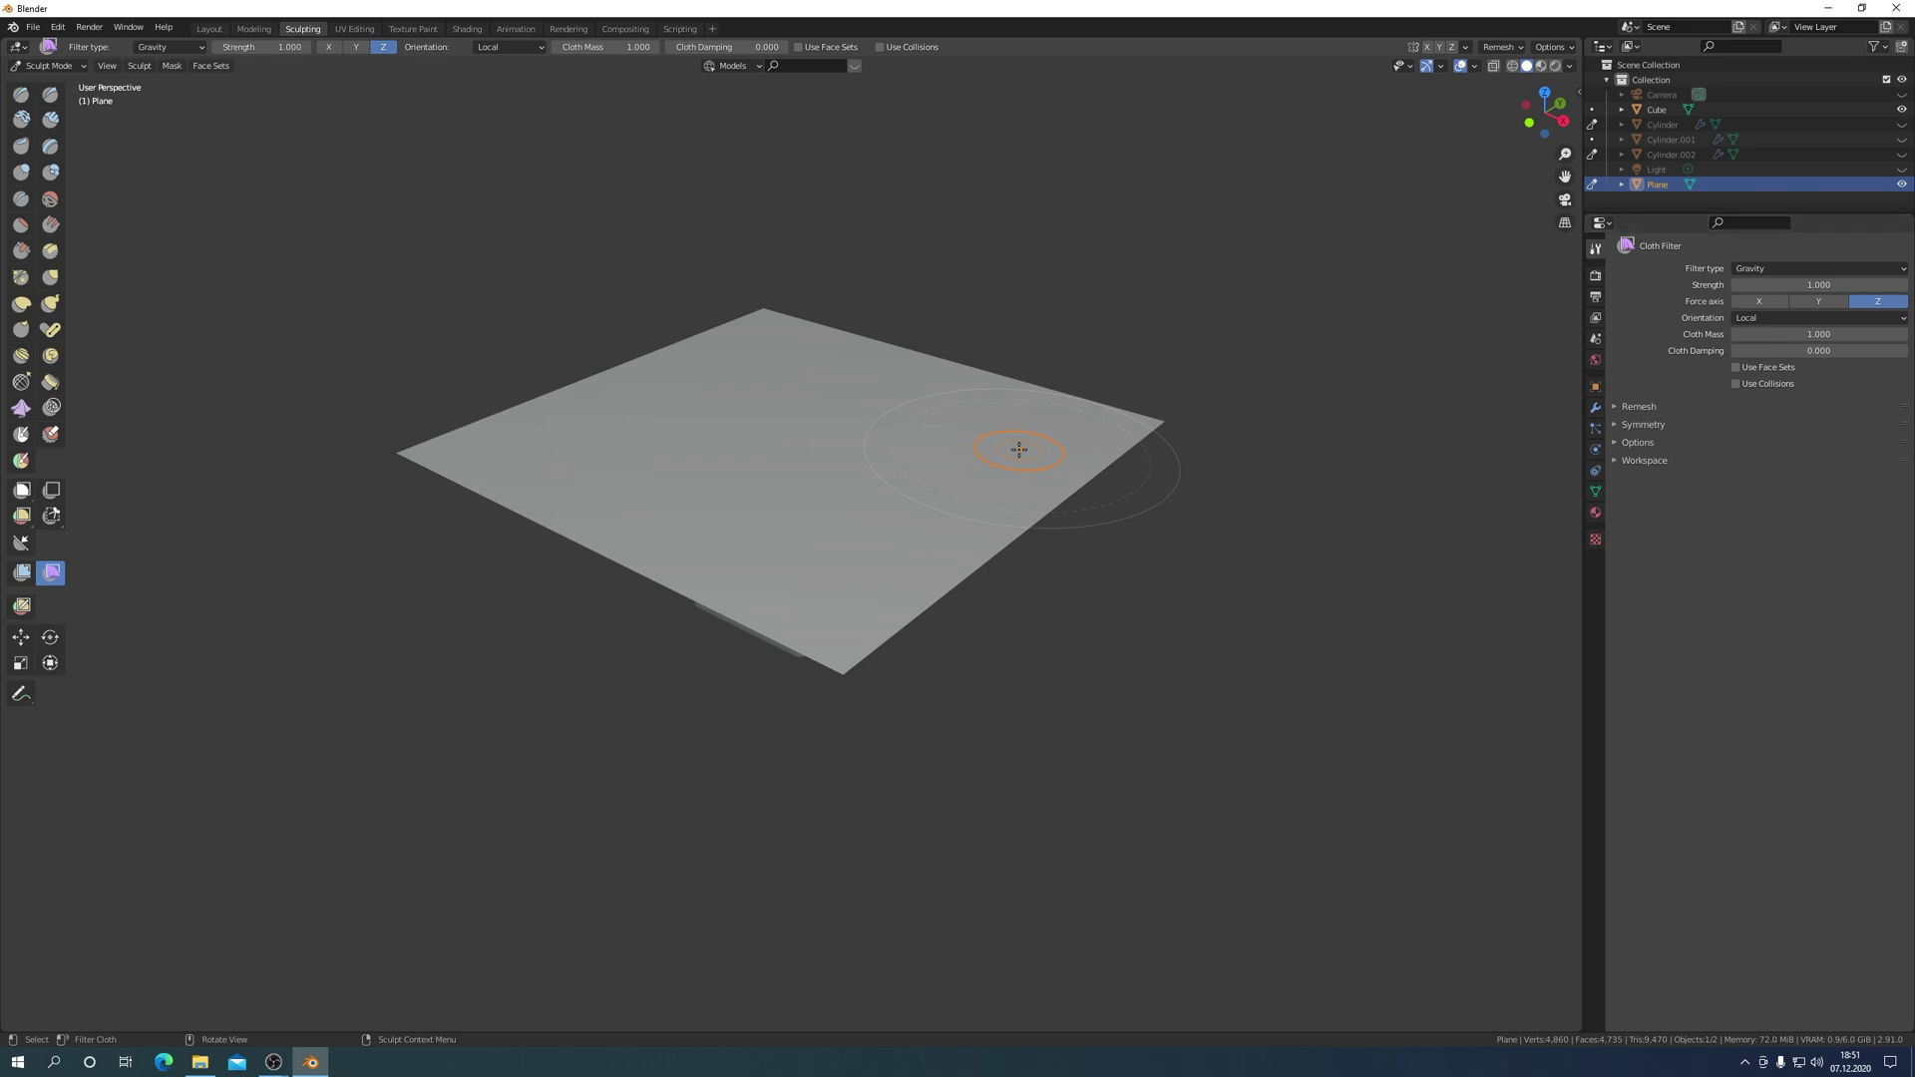
Test-drape the plane over the cube with the filter, then undo it.
{"action": "left_click_drag", "start_coordinate": [1019, 450], "coordinate": [1275, 686]}
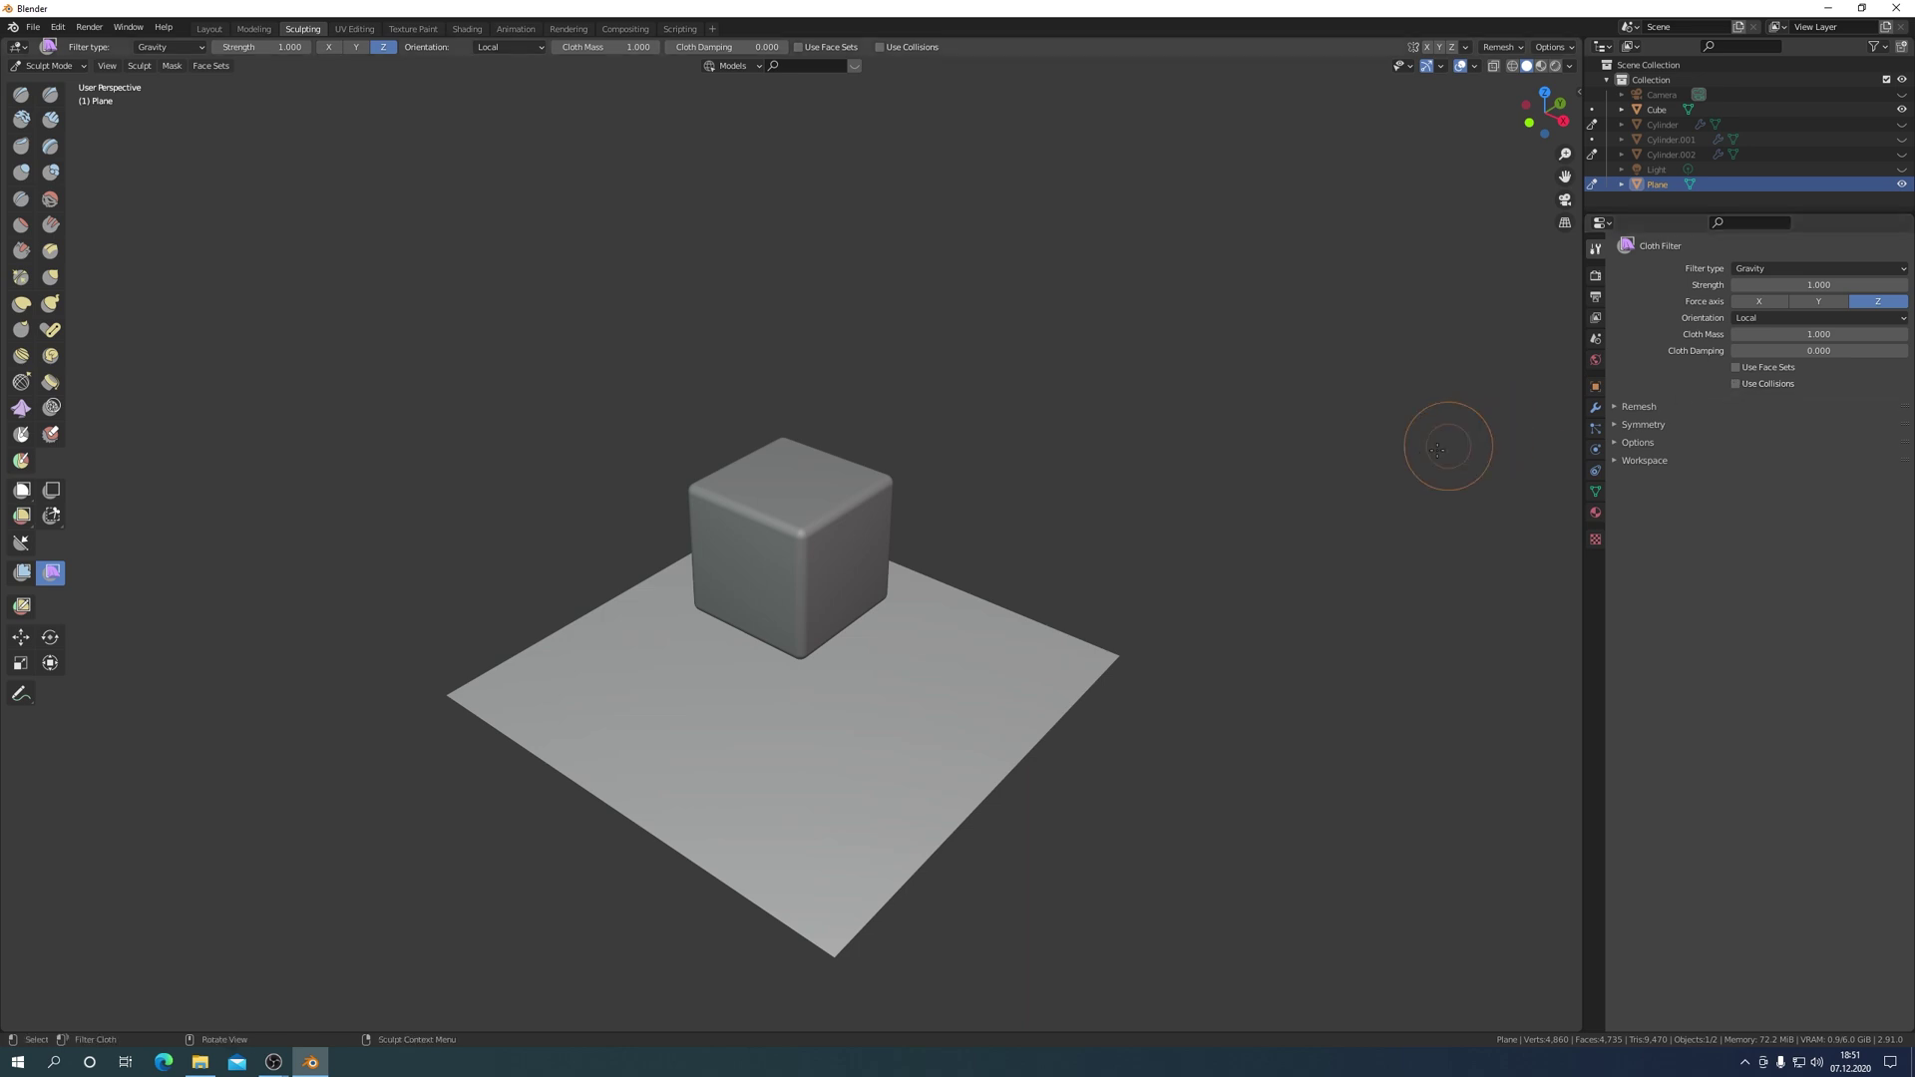
{"action": "key", "text": "ctrl"}
{"action": "key", "text": "ctrl+z"}
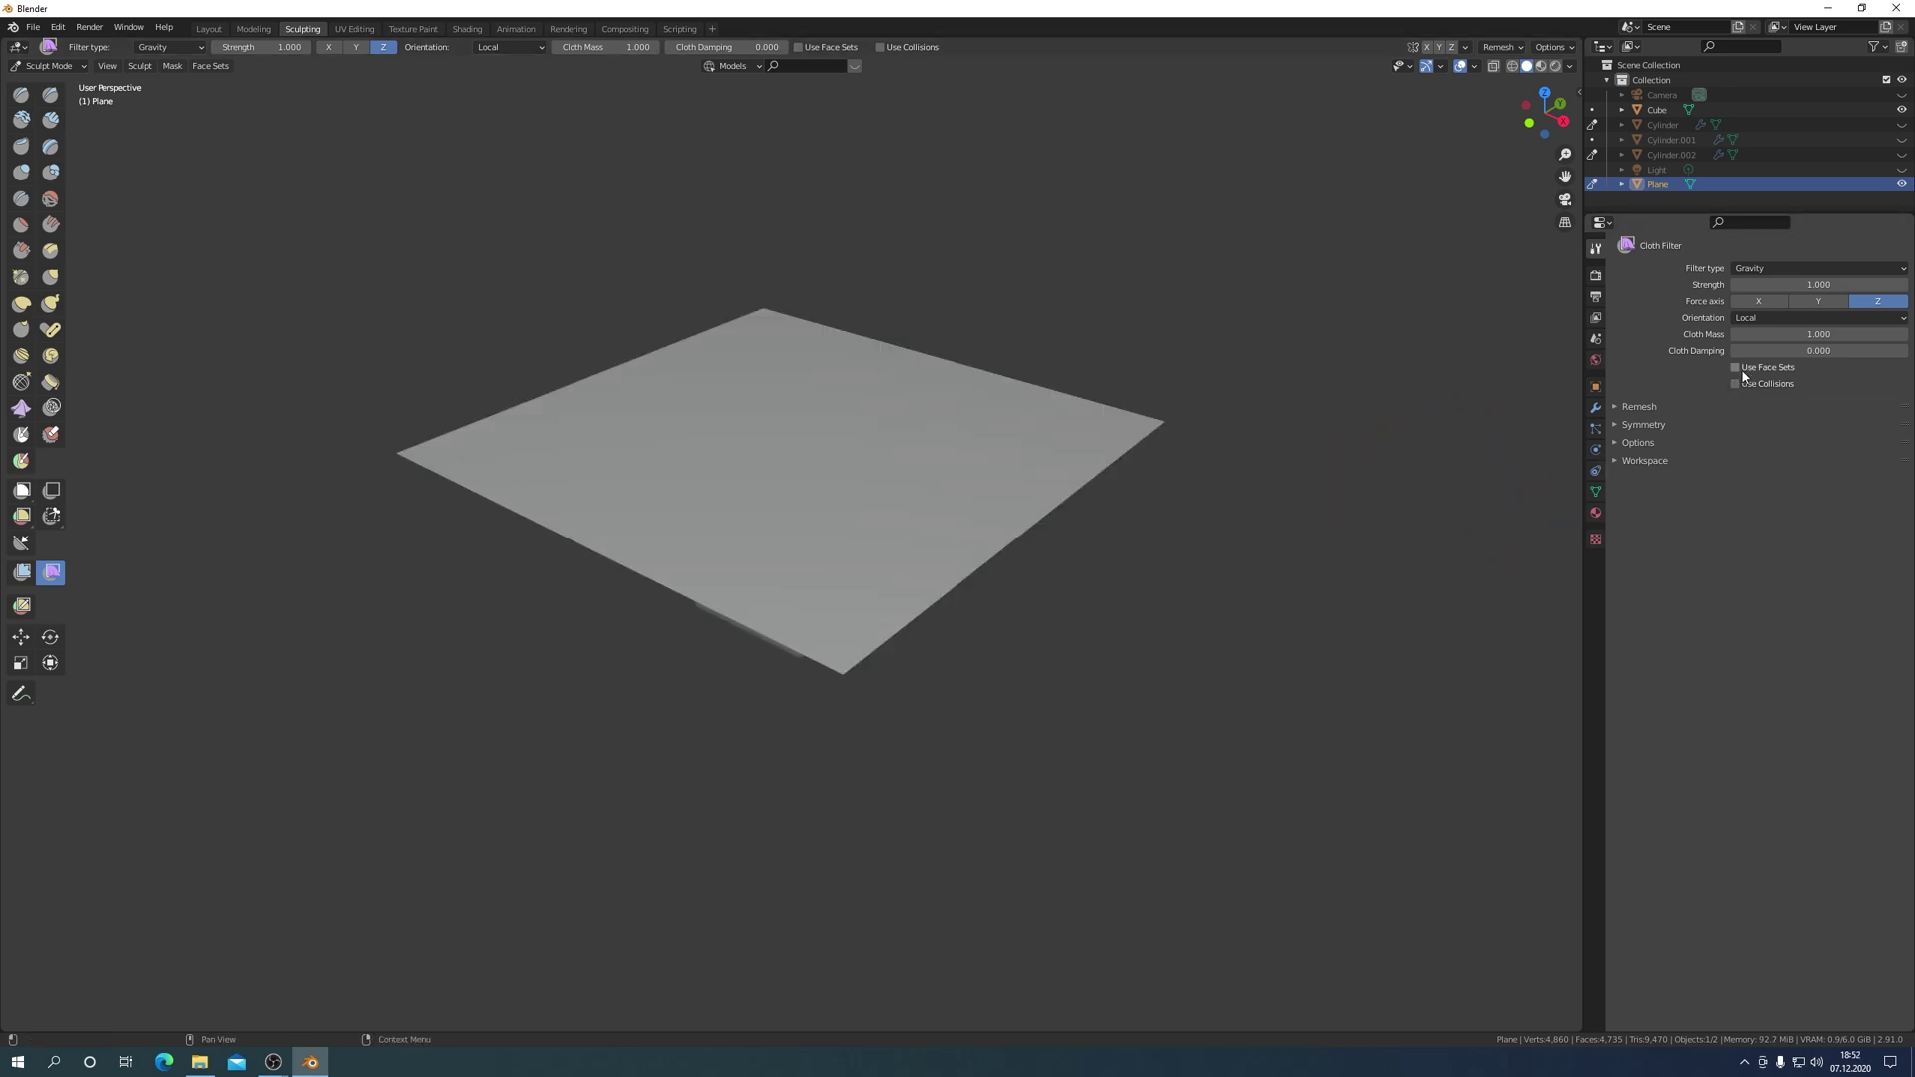
Turn on Use Collisions for the Cloth Filter and drag to drape the plane again.
{"action": "left_click", "coordinate": [1737, 384]}
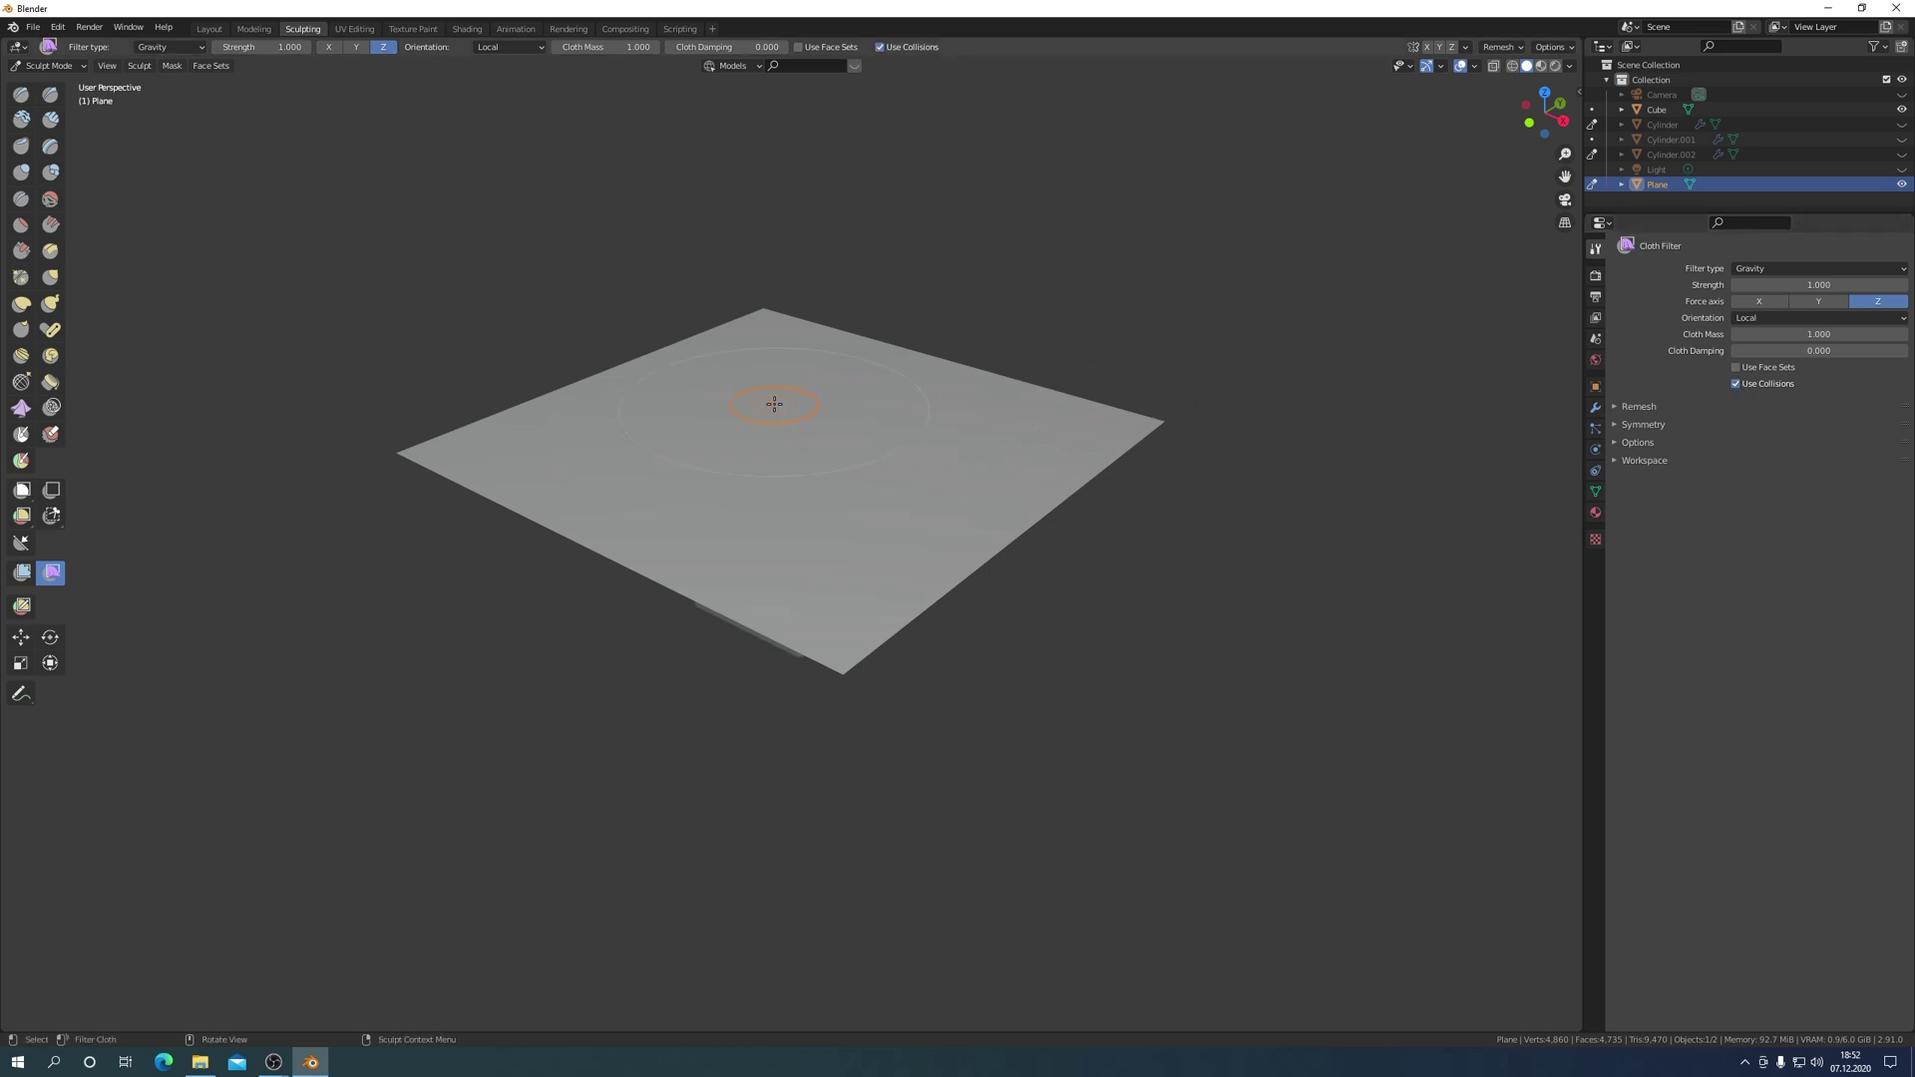
{"action": "mouse_move", "coordinate": [916, 412]}
{"action": "left_mouse_down"}
{"action": "mouse_move", "coordinate": [1107, 586]}
{"action": "mouse_move", "coordinate": [1199, 639]}
{"action": "left_mouse_up"}
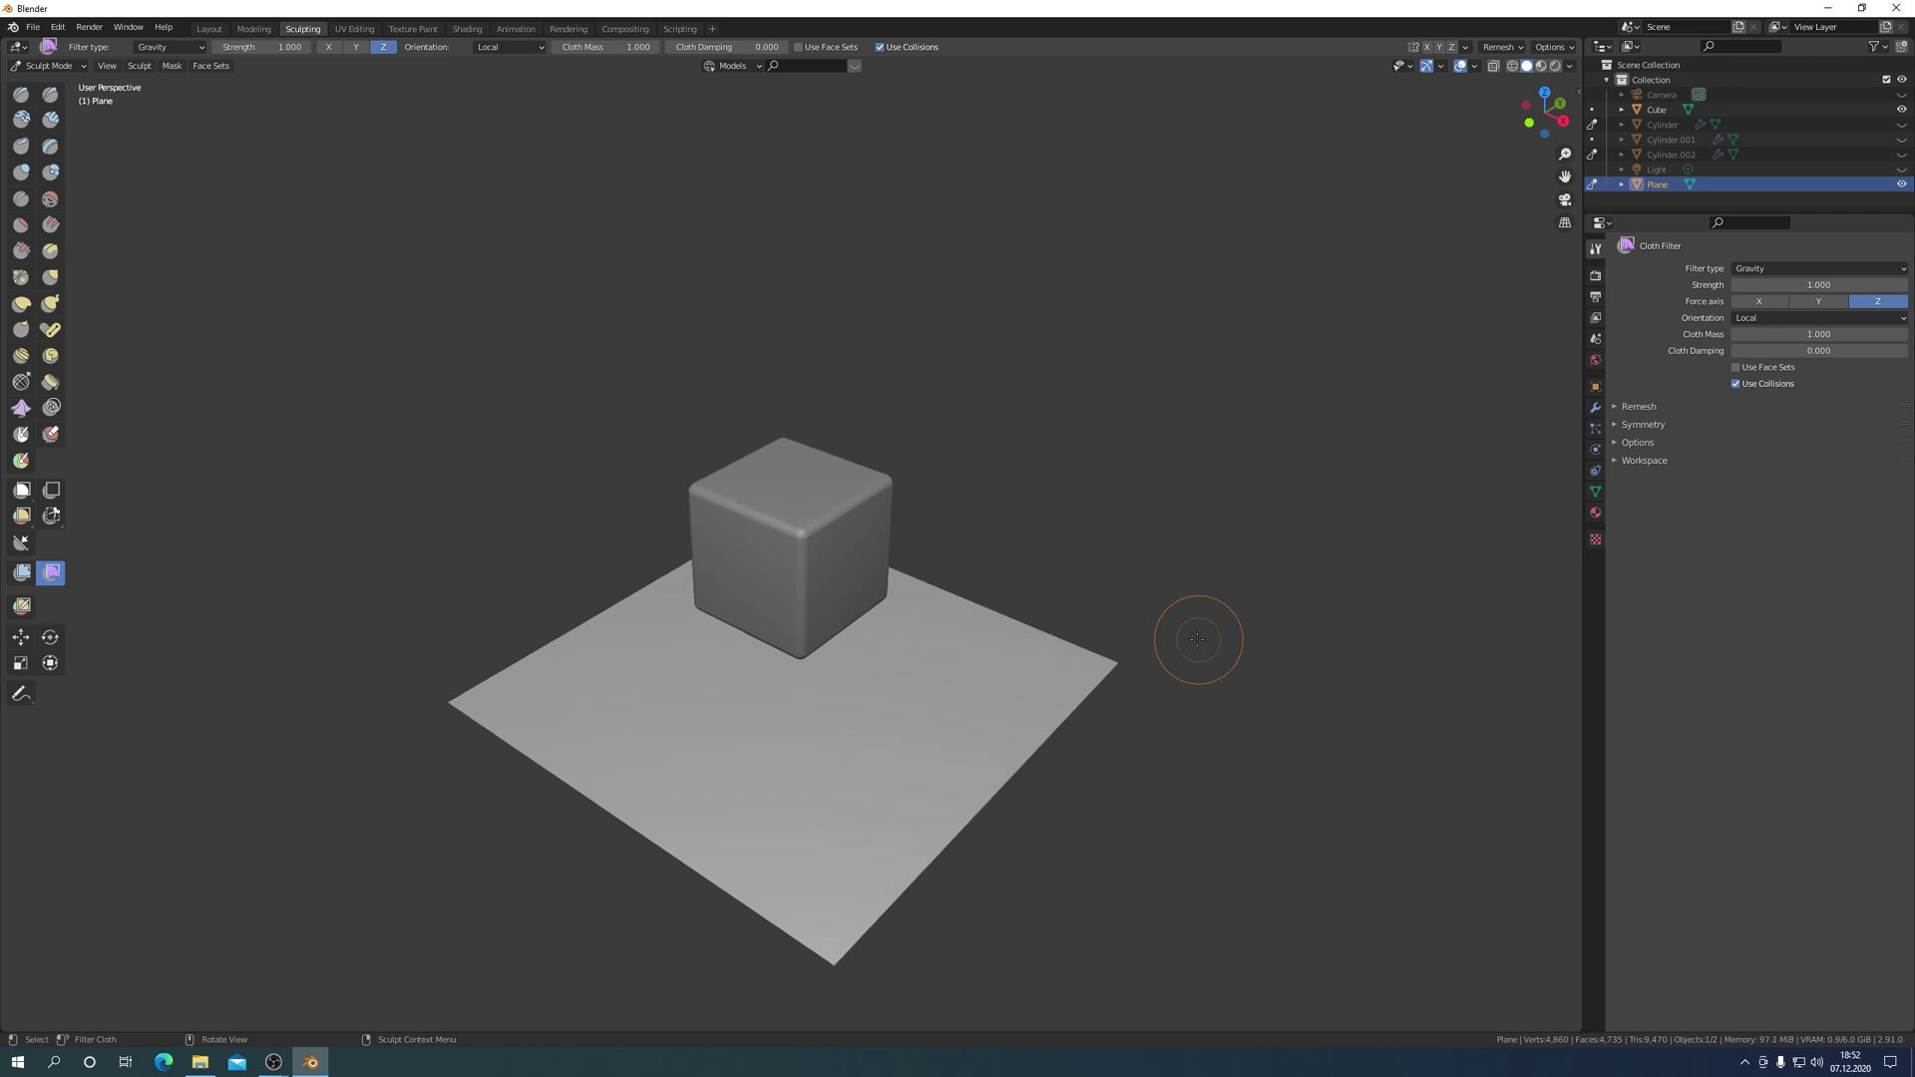
{"action": "key", "text": "shift"}
{"action": "left_click_drag", "start_coordinate": [1178, 479], "coordinate": [1178, 480]}
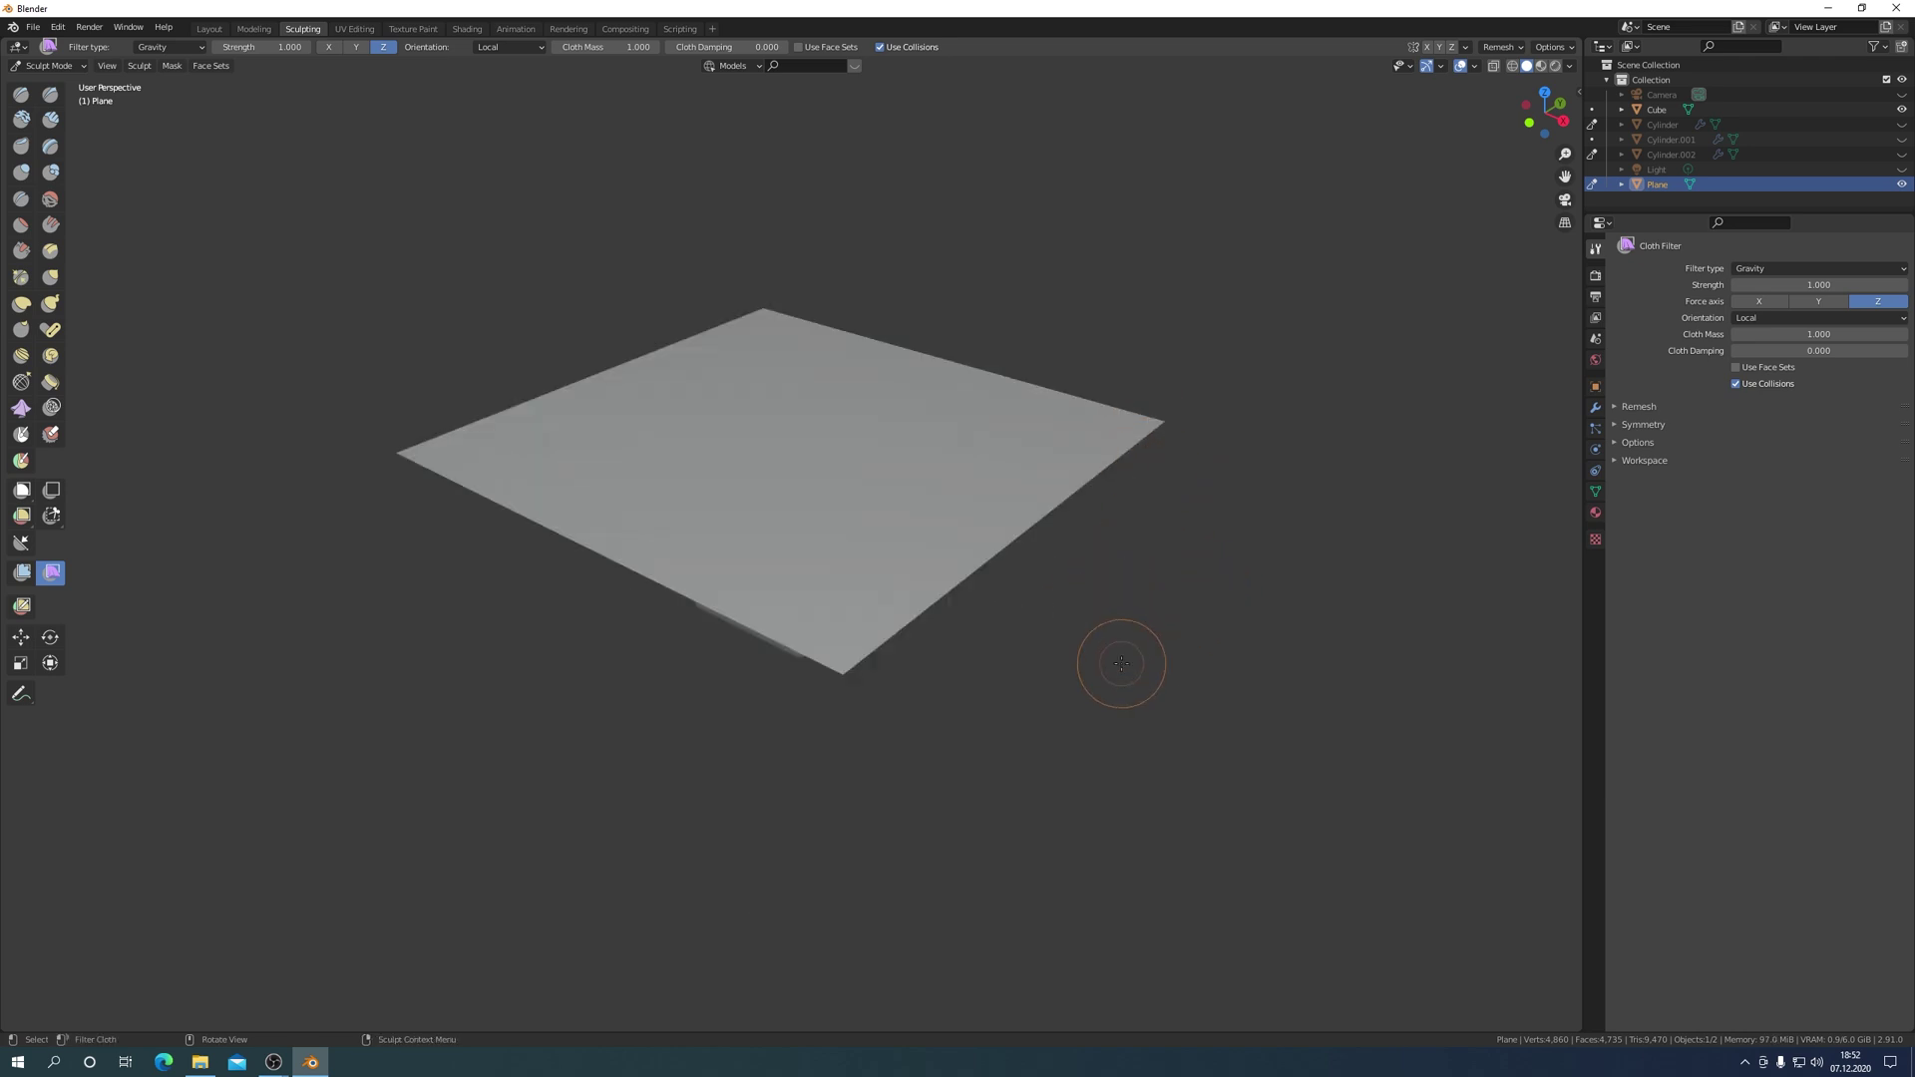
Return to Object Mode and select the rounded cube beneath the plane.
{"action": "middle_click_drag", "start_coordinate": [1120, 662], "coordinate": [1125, 628]}
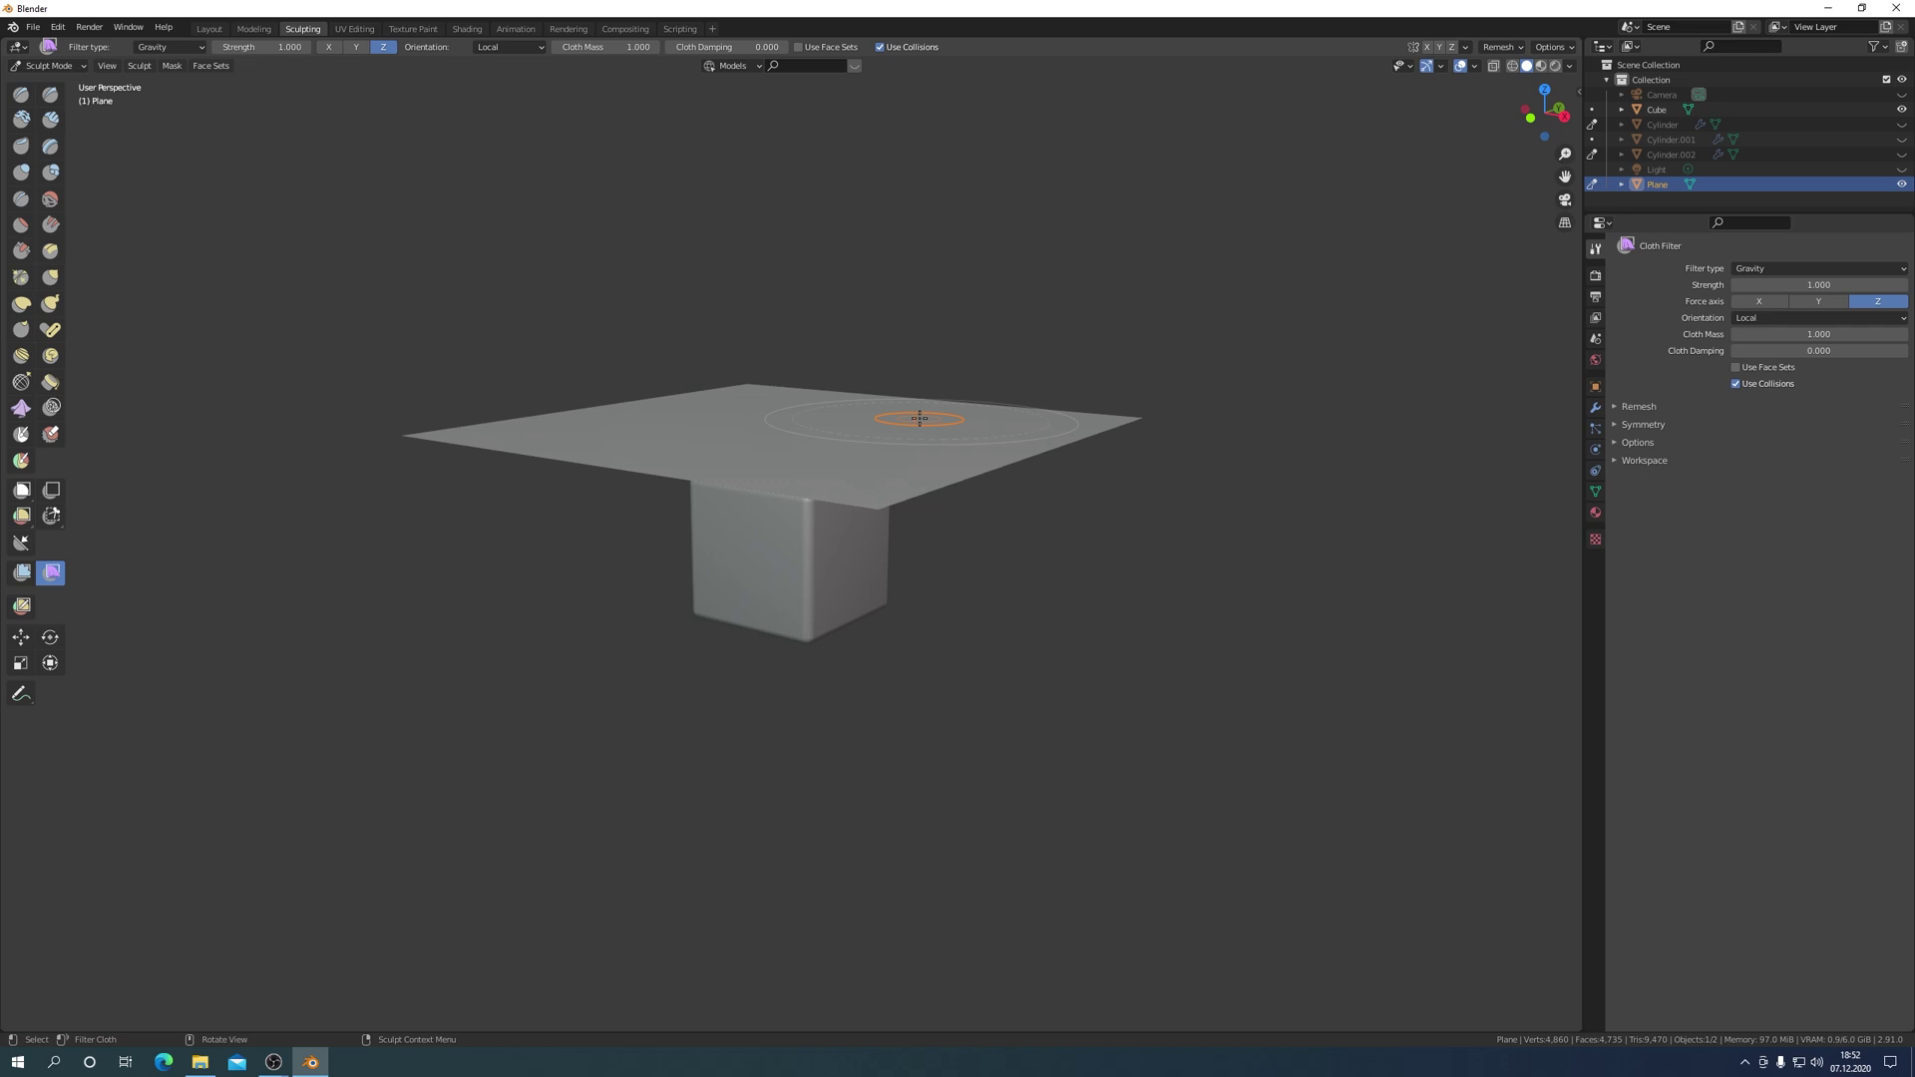
{"action": "key", "text": "ctrl+Tab"}
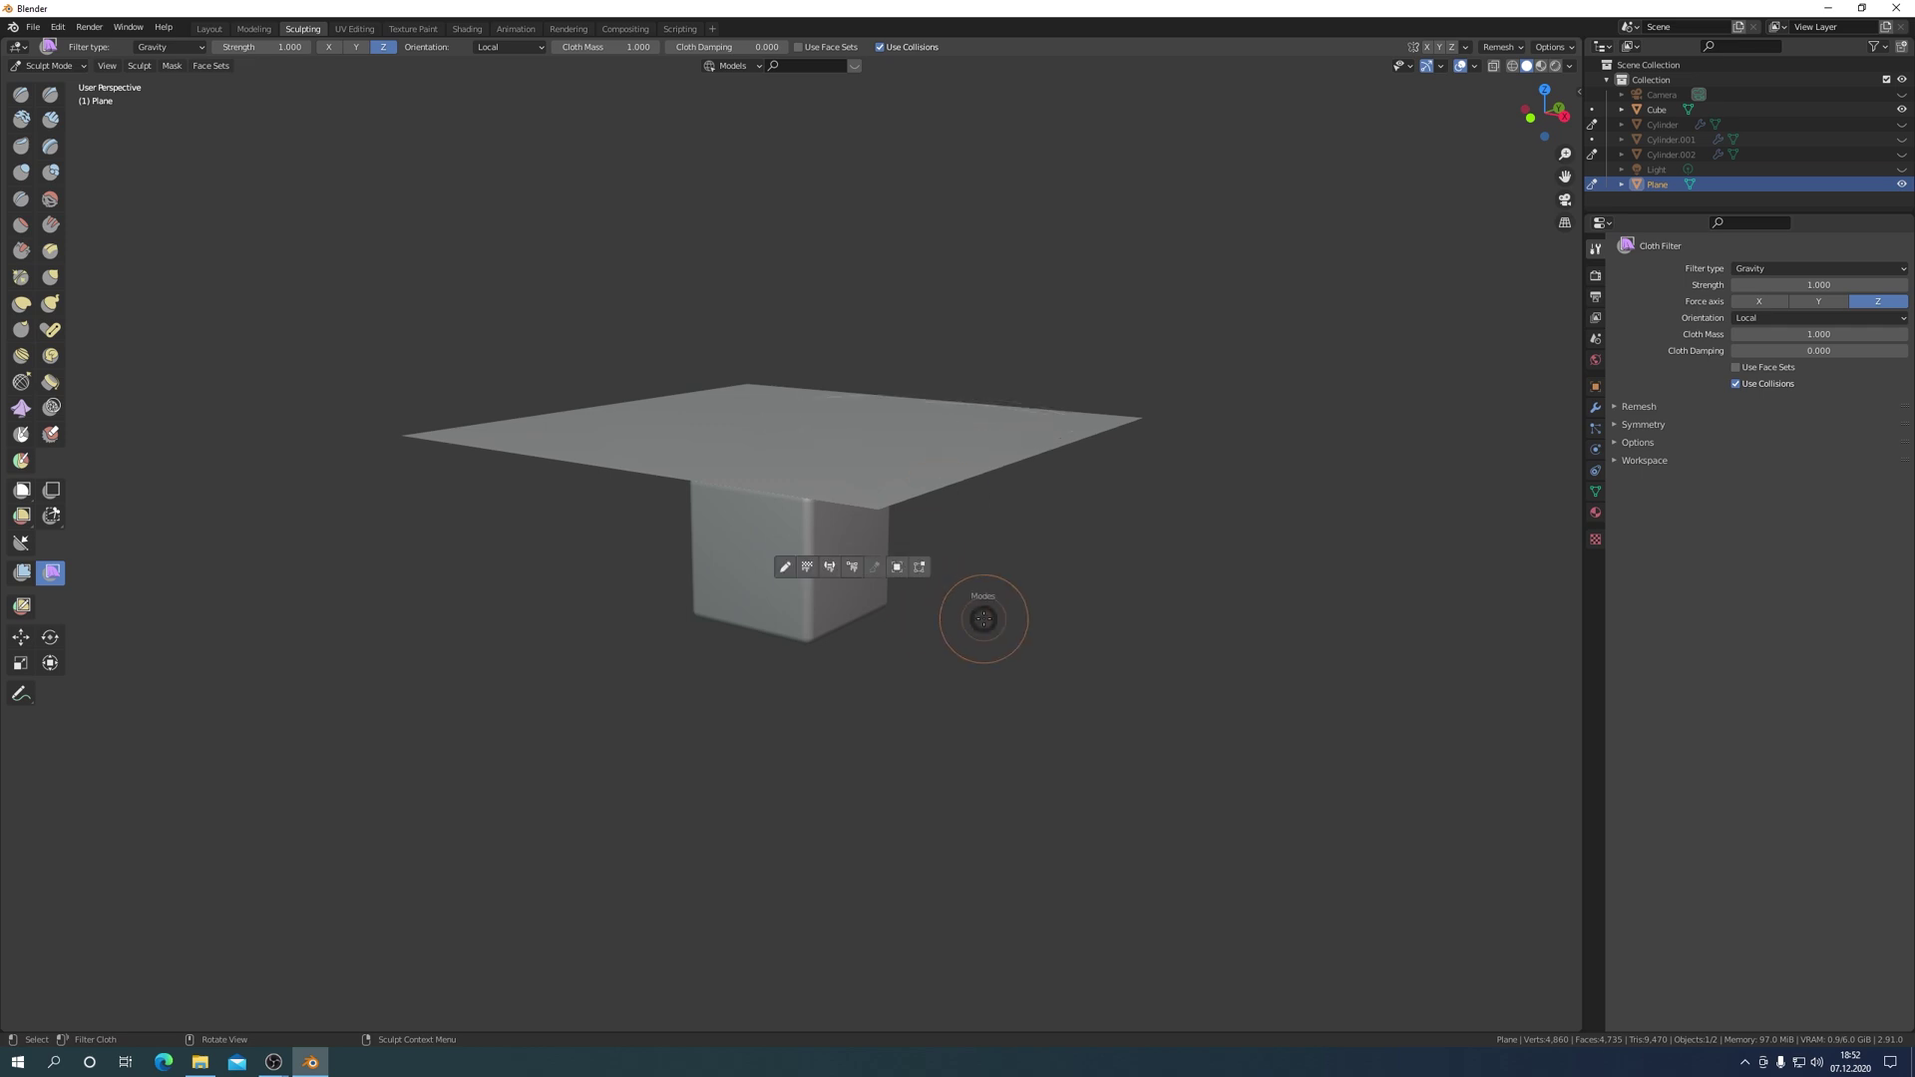
{"action": "left_click", "coordinate": [896, 568]}
{"action": "left_click", "coordinate": [831, 576]}
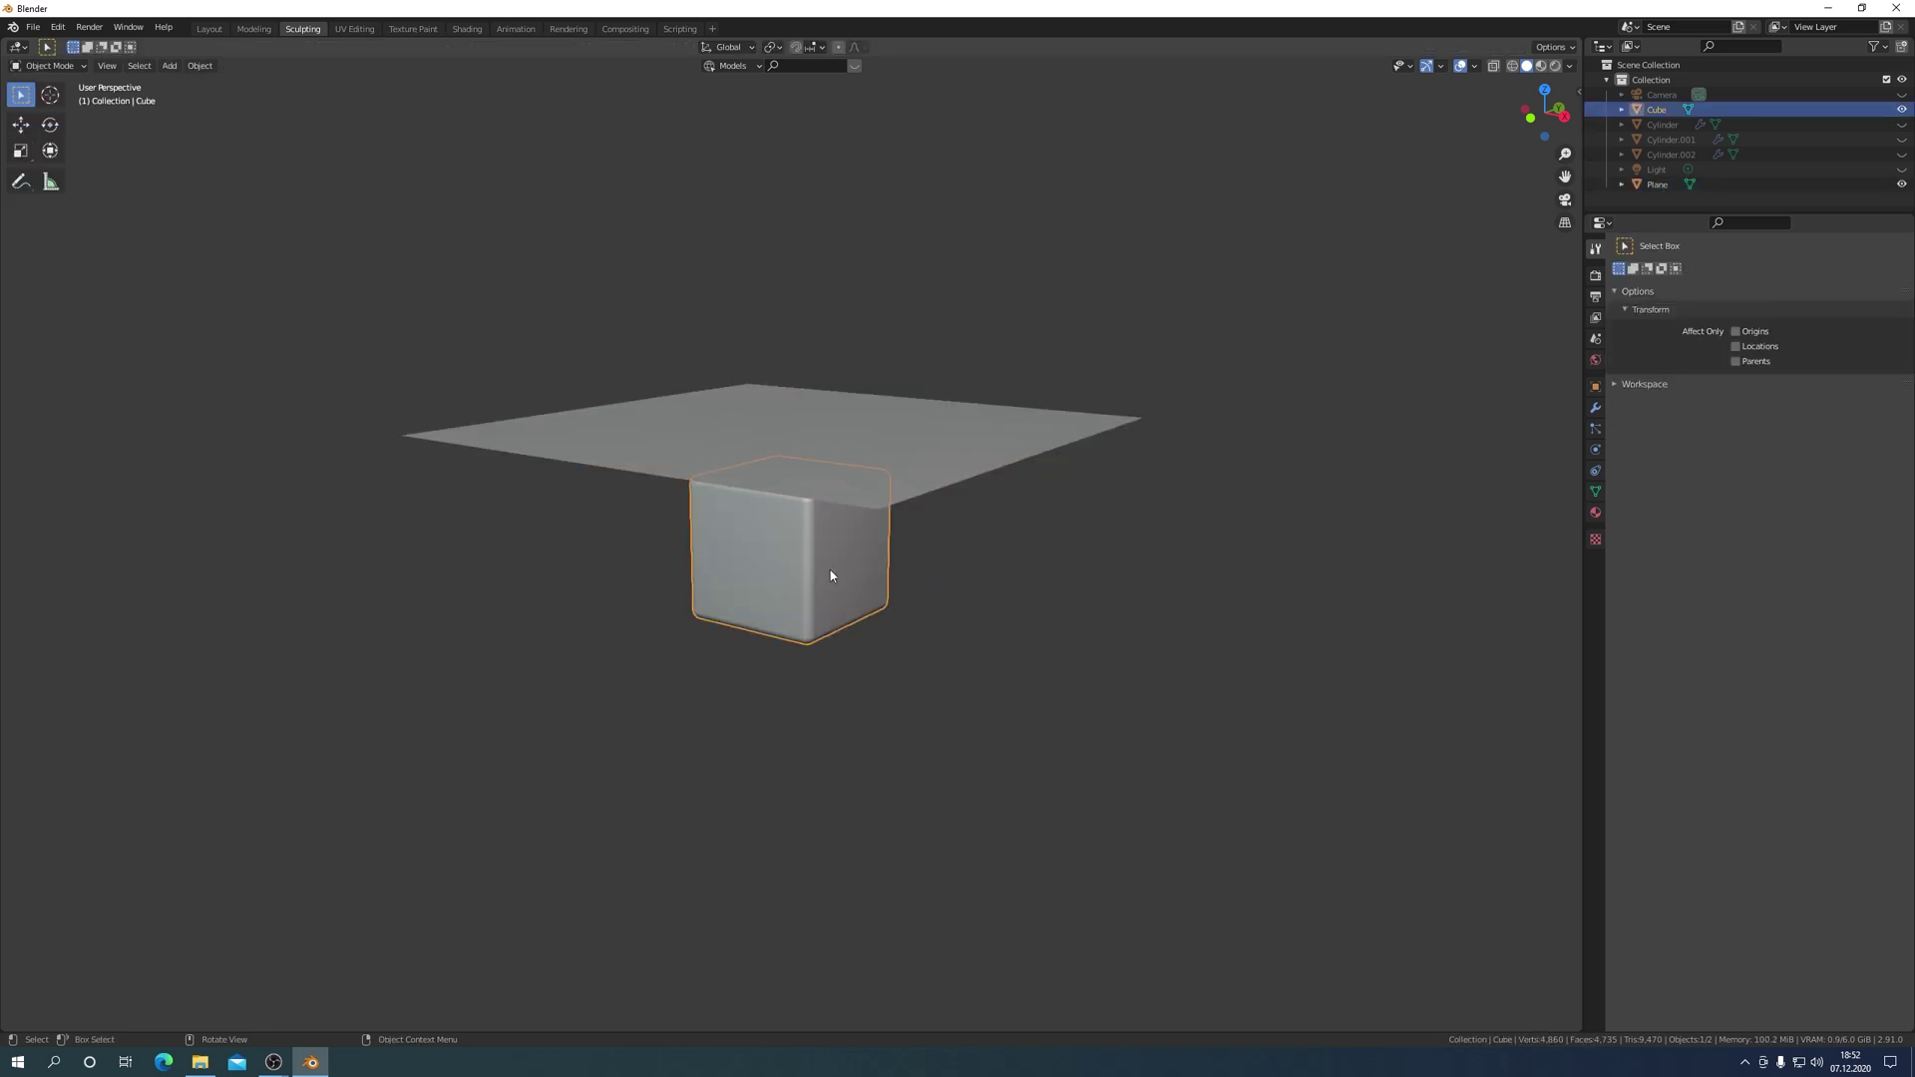
Give the cube Collision physics, then select the plane and enter Sculpt Mode.
{"action": "left_click", "coordinate": [1596, 451]}
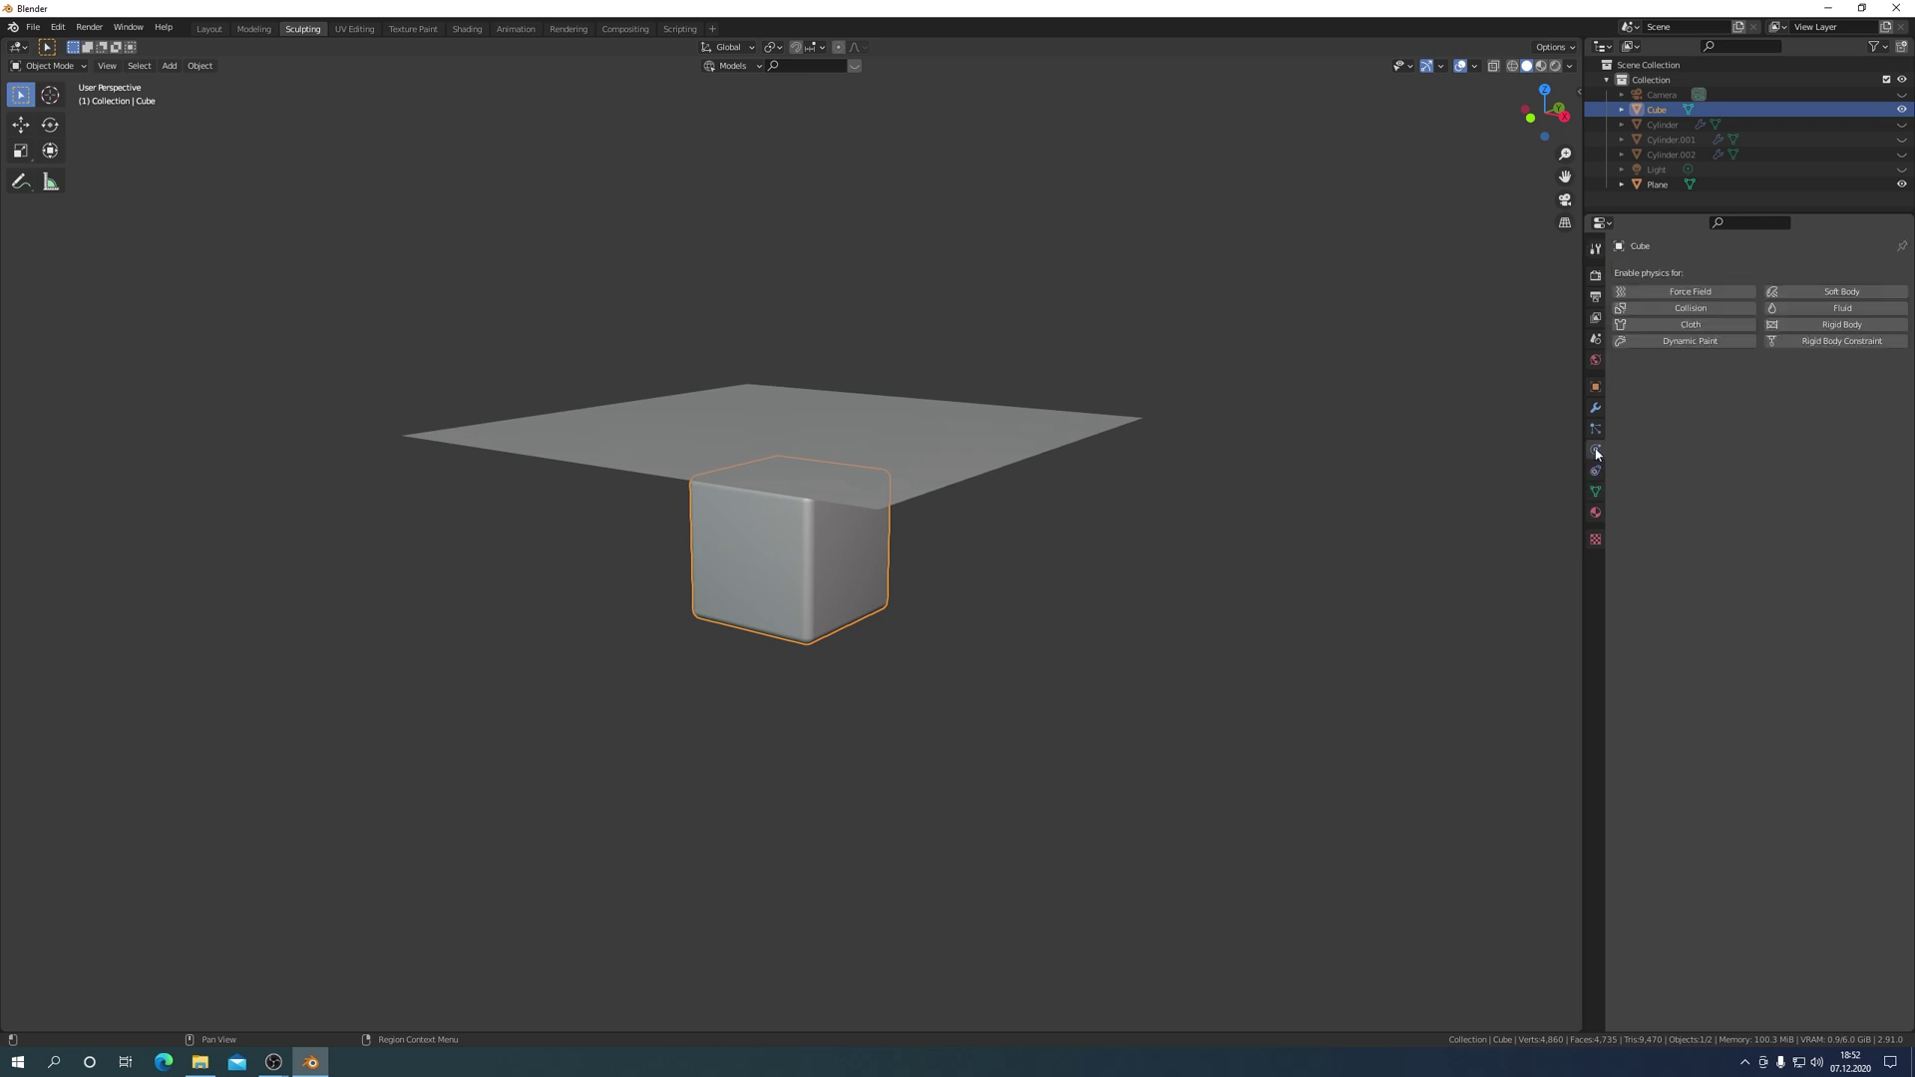
{"action": "left_click", "coordinate": [1682, 312]}
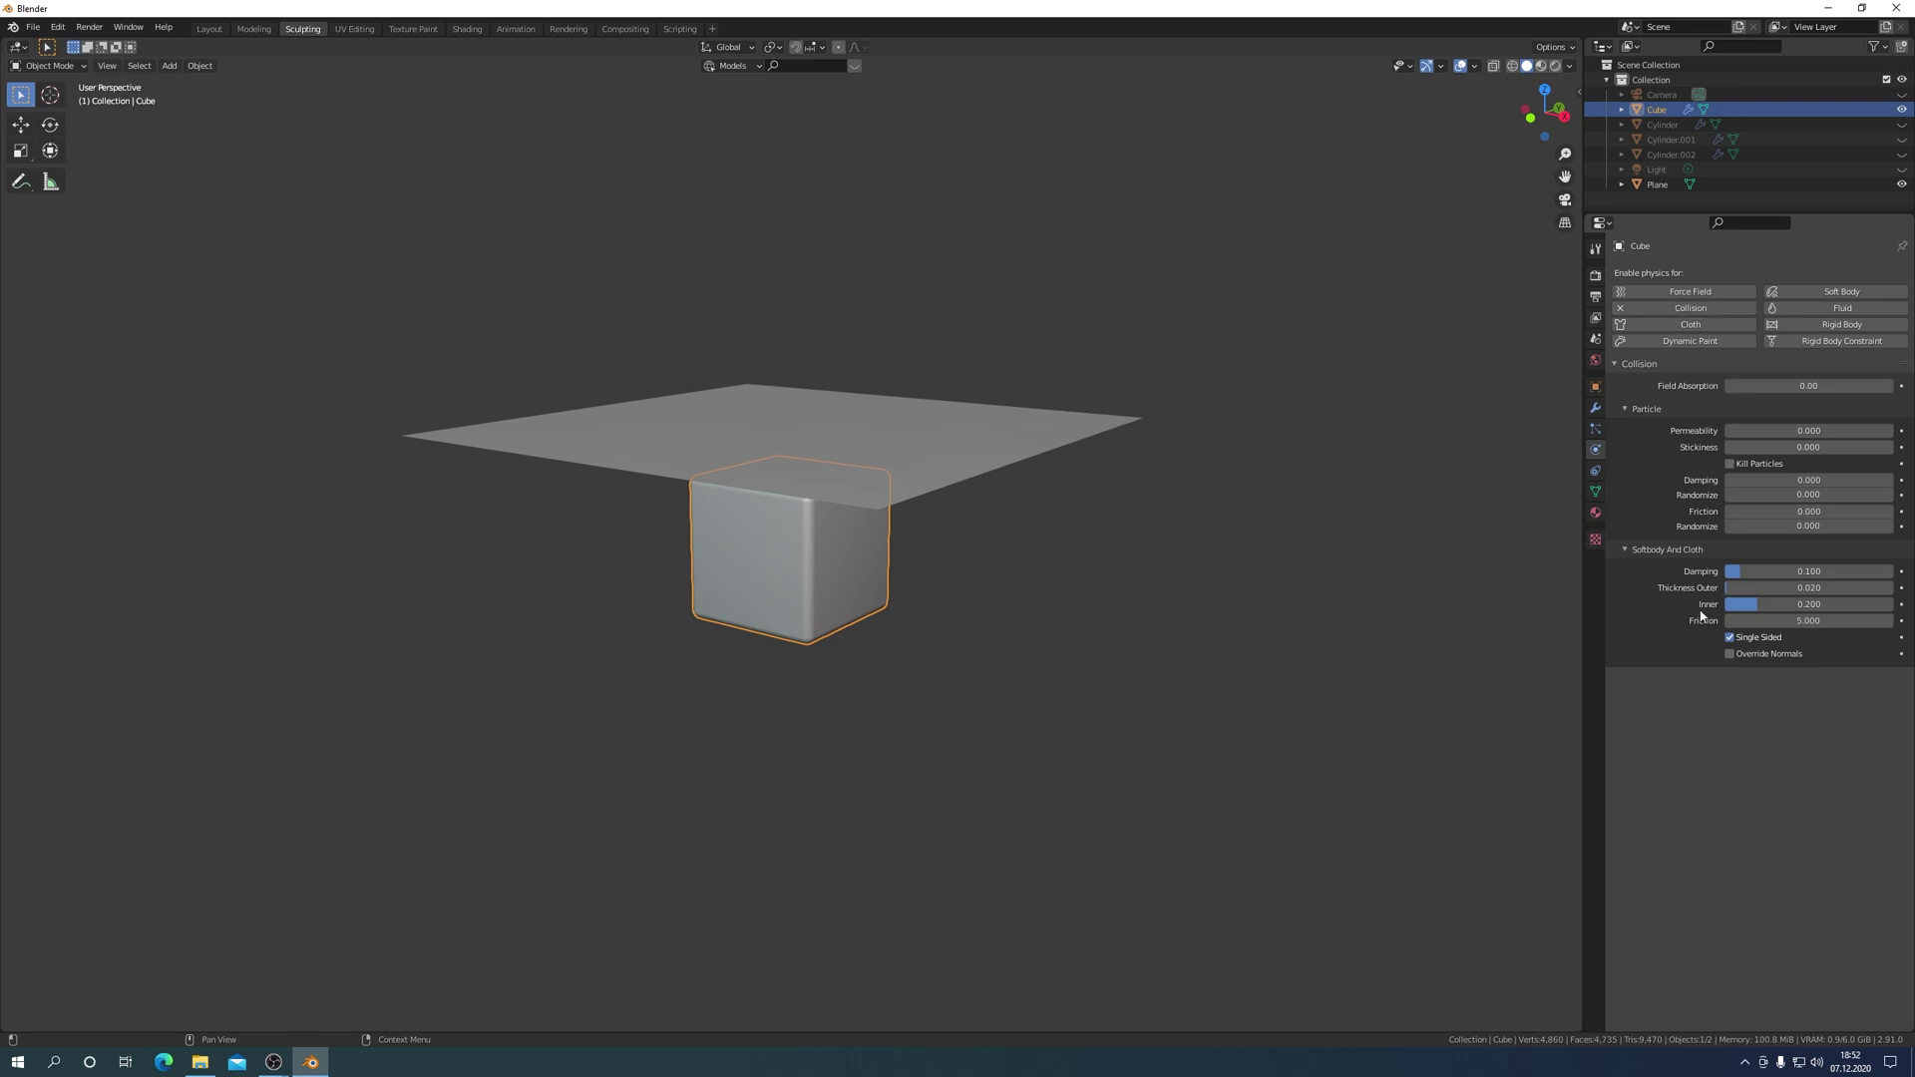
{"action": "left_click", "coordinate": [964, 442]}
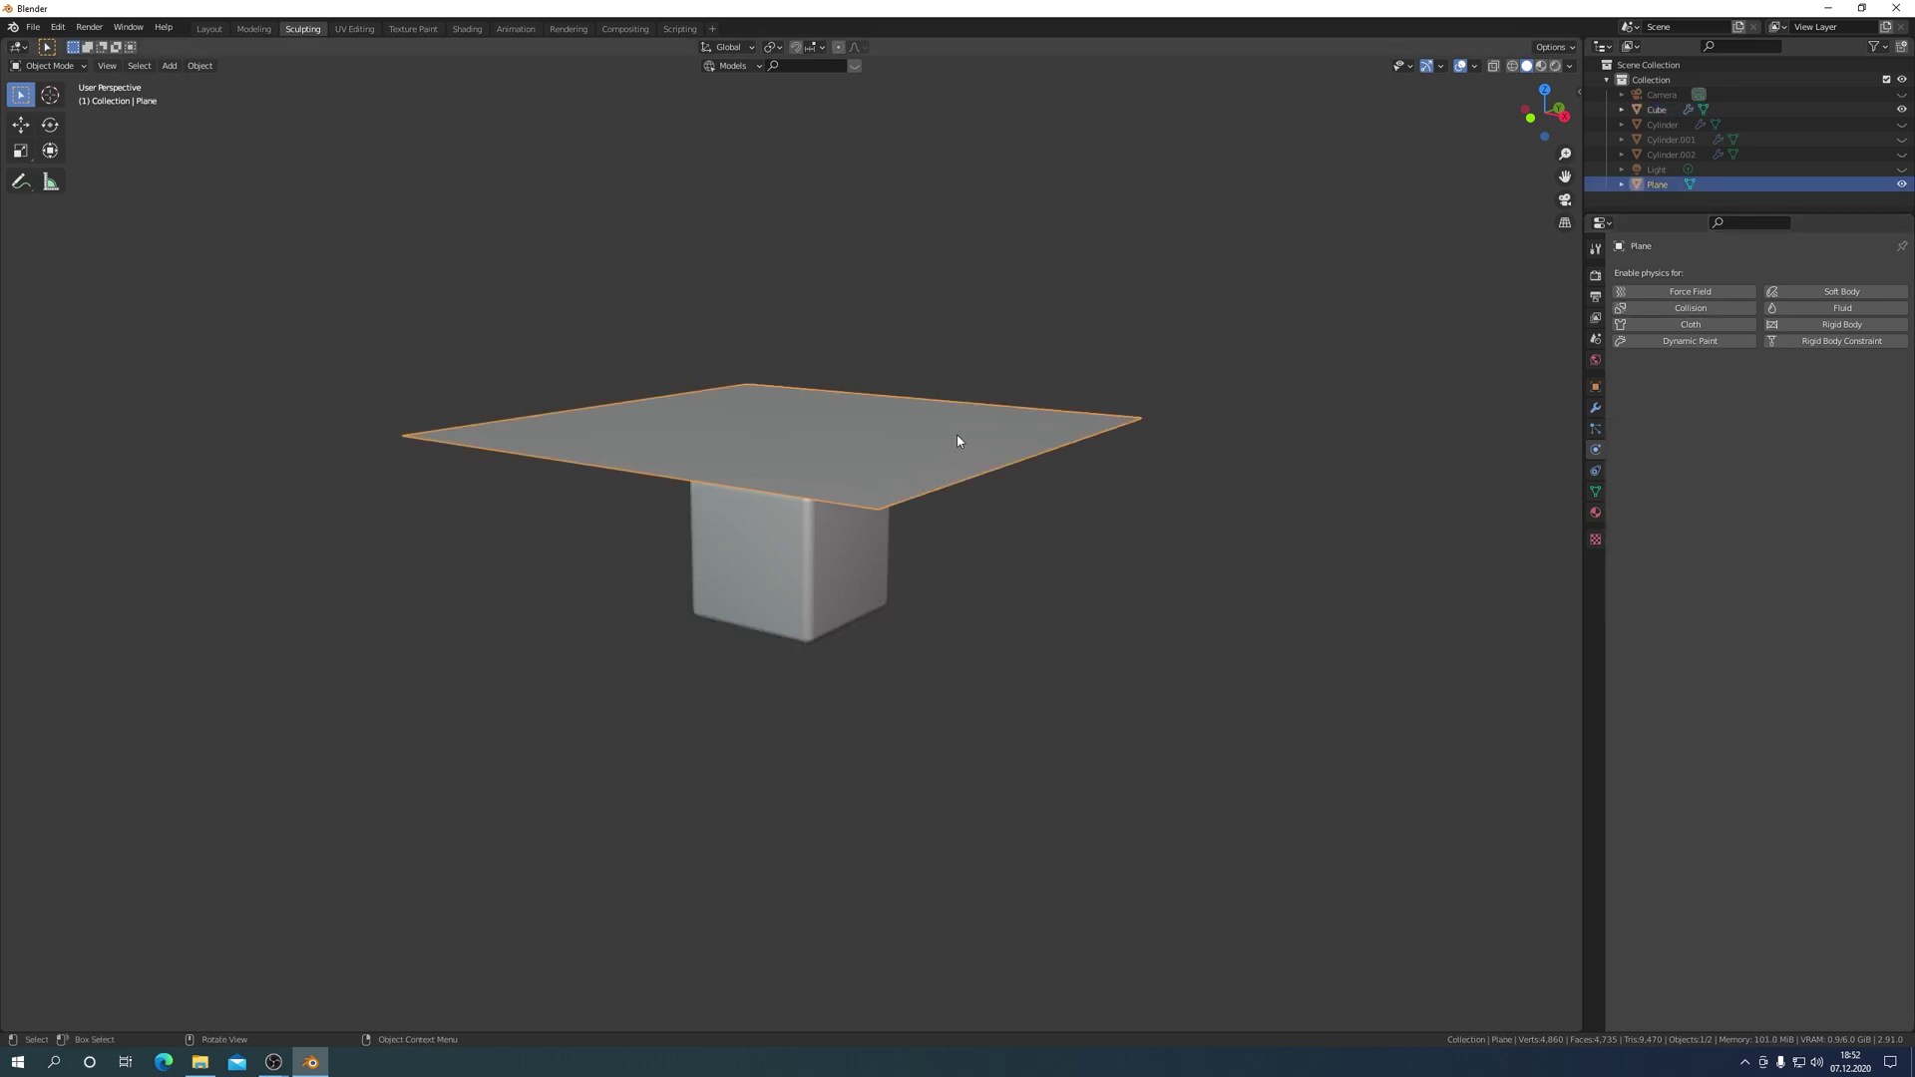
{"action": "key", "text": "Tab"}
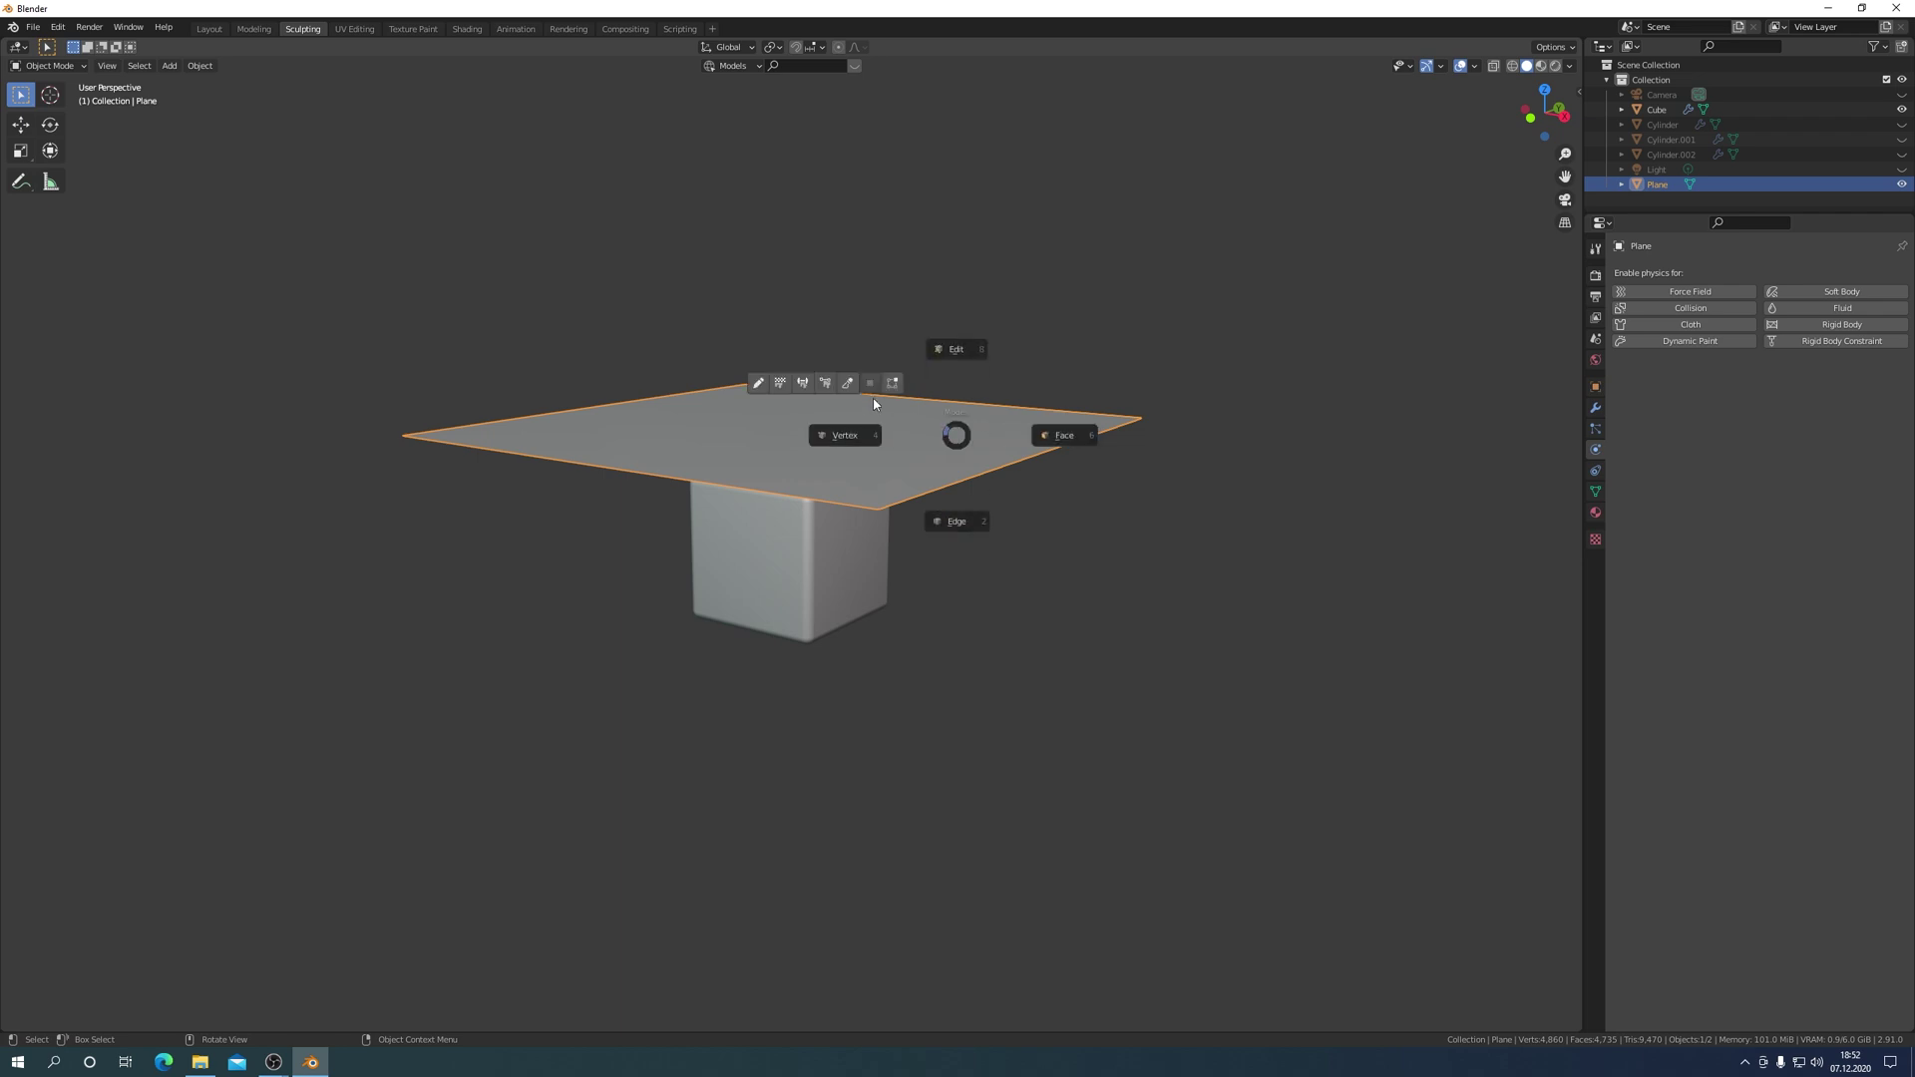
{"action": "left_click", "coordinate": [847, 384]}
Try a gravity drape of the plane over the cube, then undo it.
{"action": "middle_click_drag", "start_coordinate": [877, 428], "coordinate": [947, 486]}
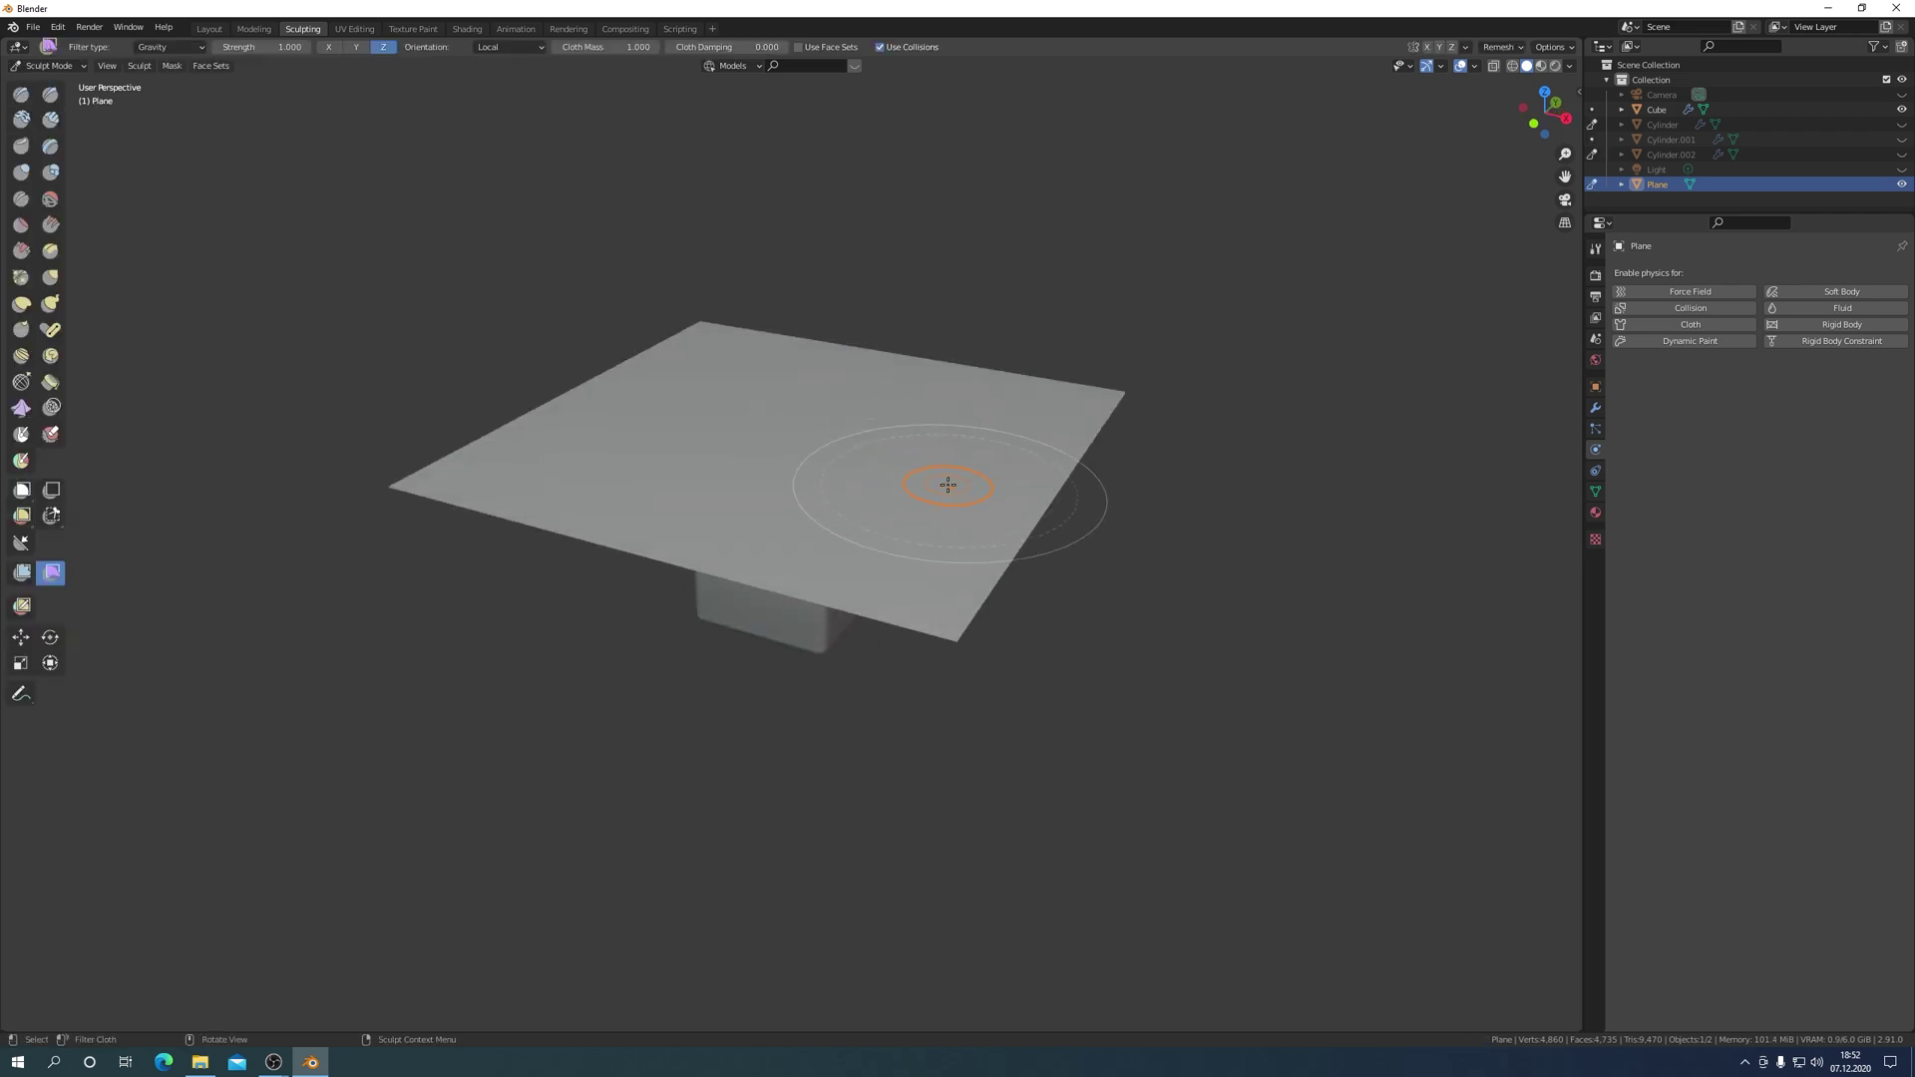
{"action": "left_click_drag", "start_coordinate": [948, 485], "coordinate": [1128, 692]}
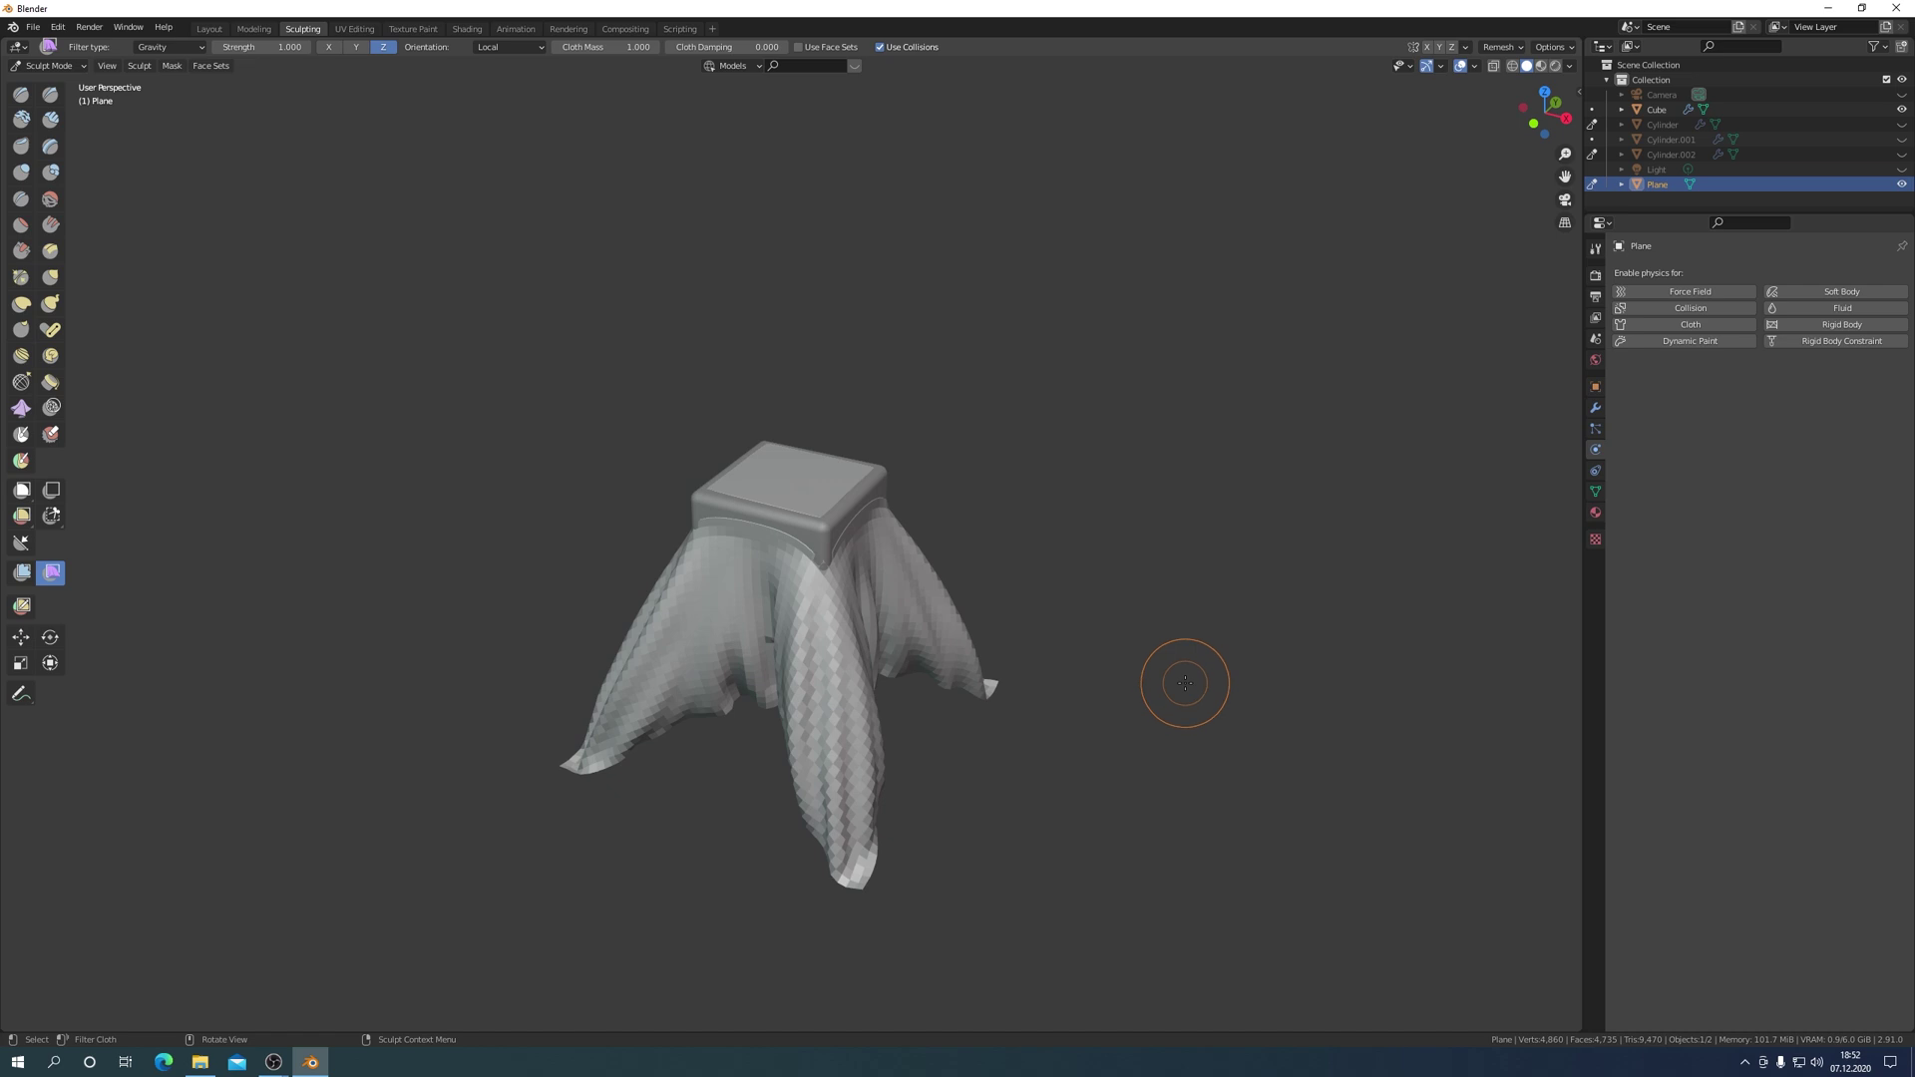
{"action": "key", "text": "ctrl+z"}
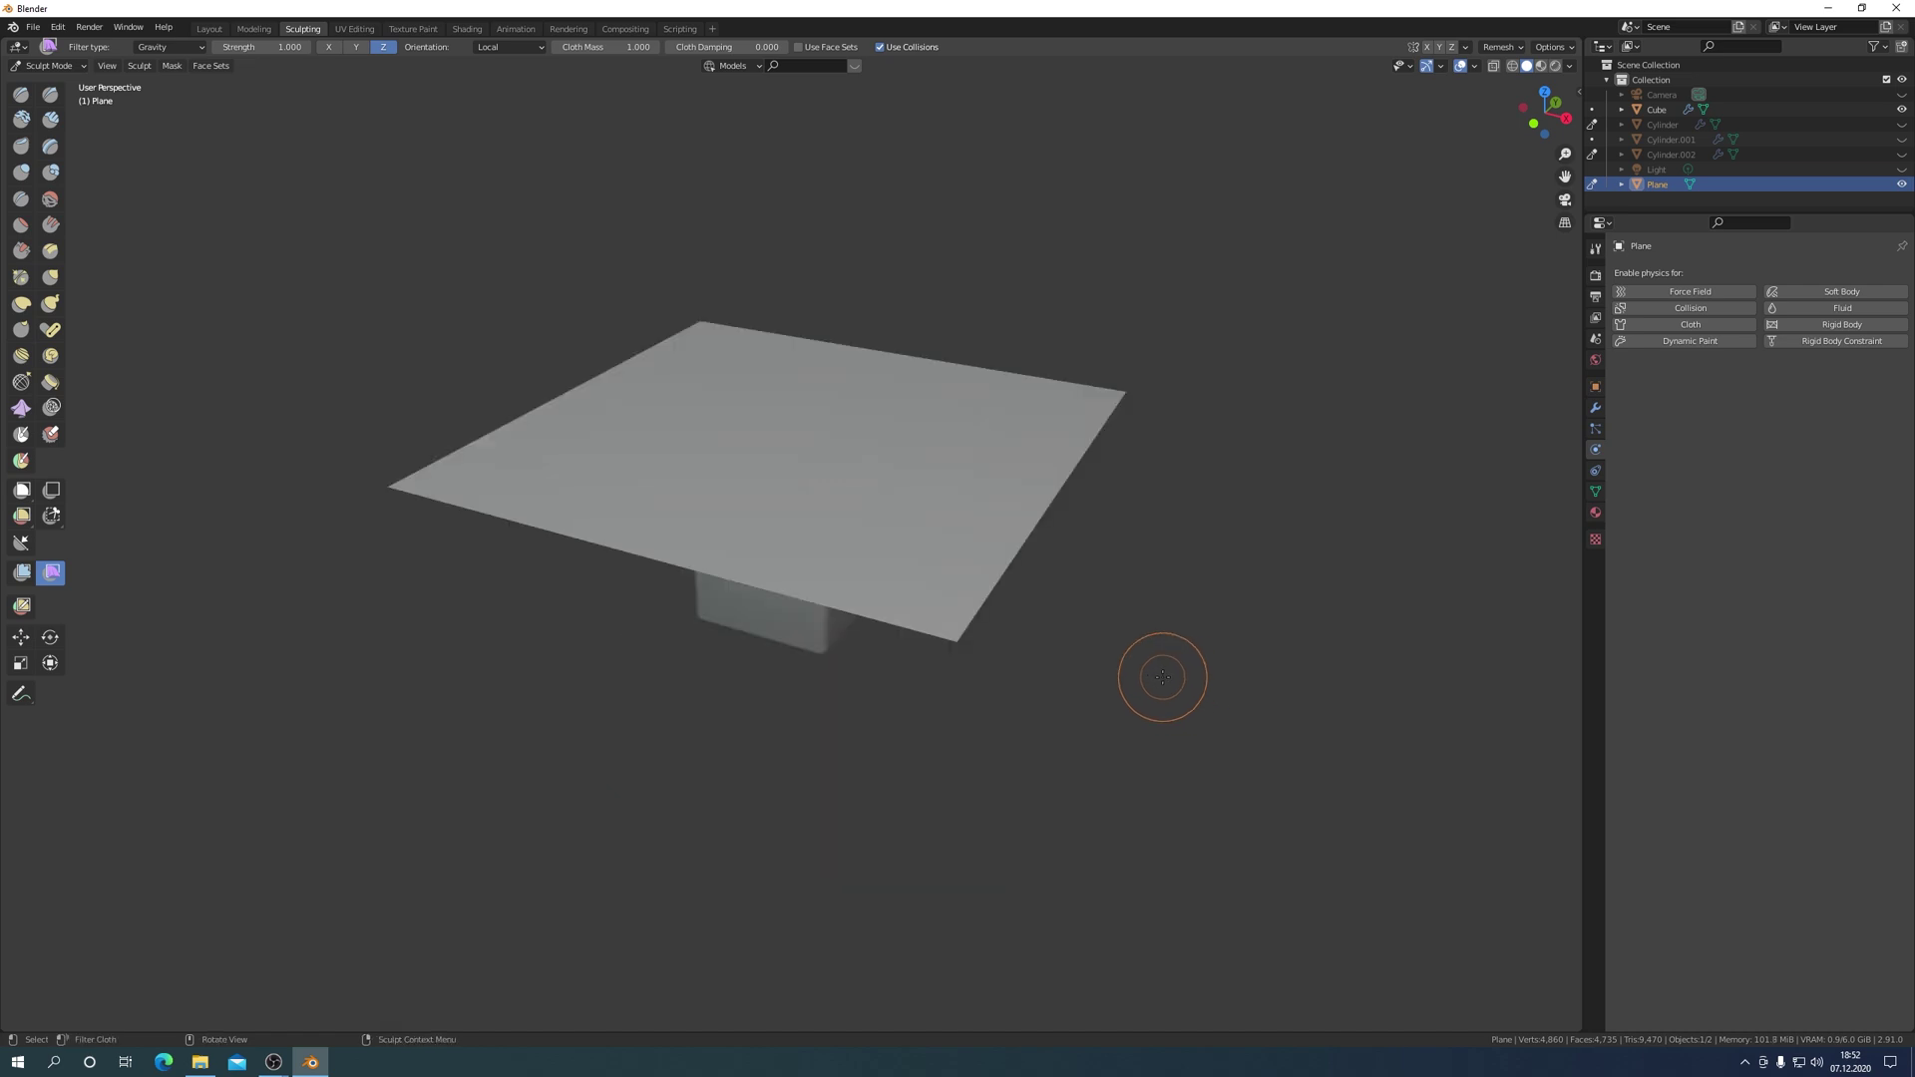
Subdivide the plane once more to 16,145 vertices and return to Object Mode.
{"action": "left_click", "coordinate": [1077, 625]}
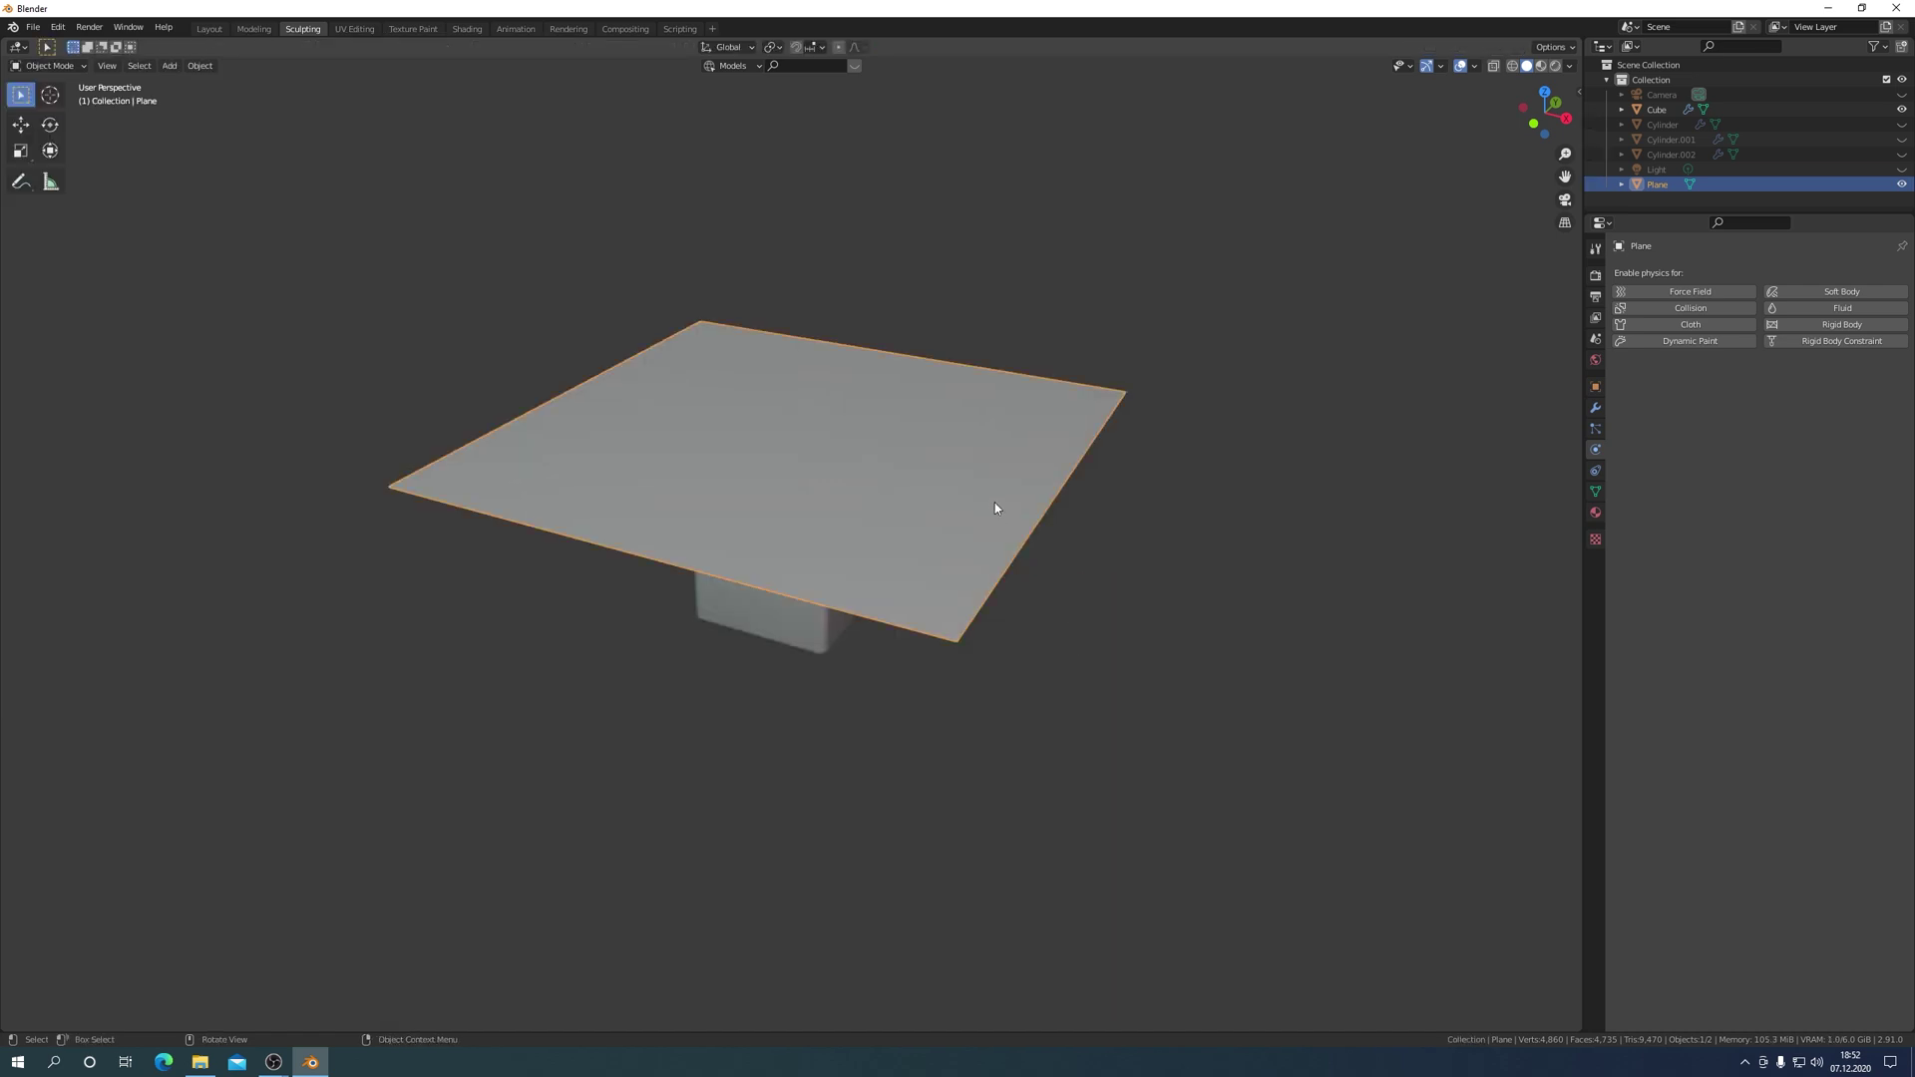
{"action": "right_click", "coordinate": [995, 503]}
{"action": "left_click", "coordinate": [949, 501]}
{"action": "key", "text": "ctrl+Tab"}
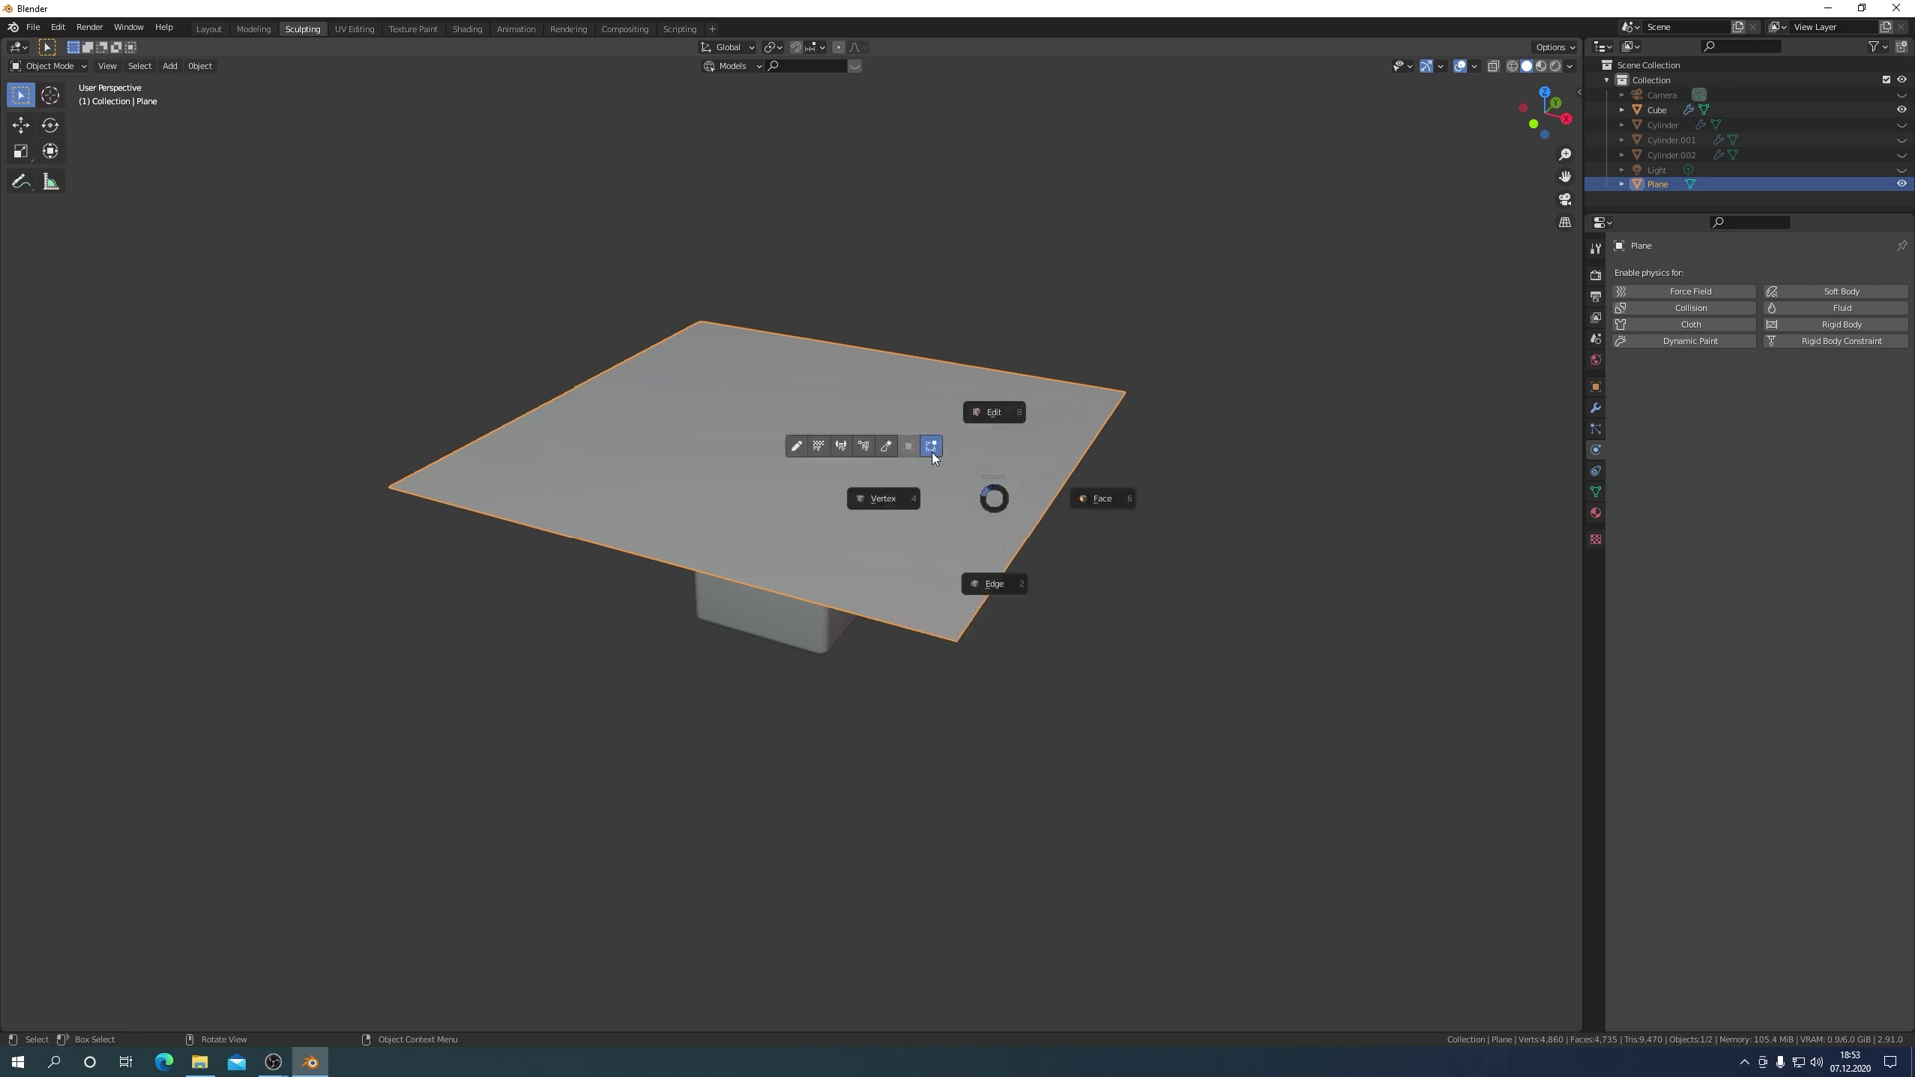
{"action": "left_click", "coordinate": [931, 452]}
{"action": "right_click", "coordinate": [929, 452]}
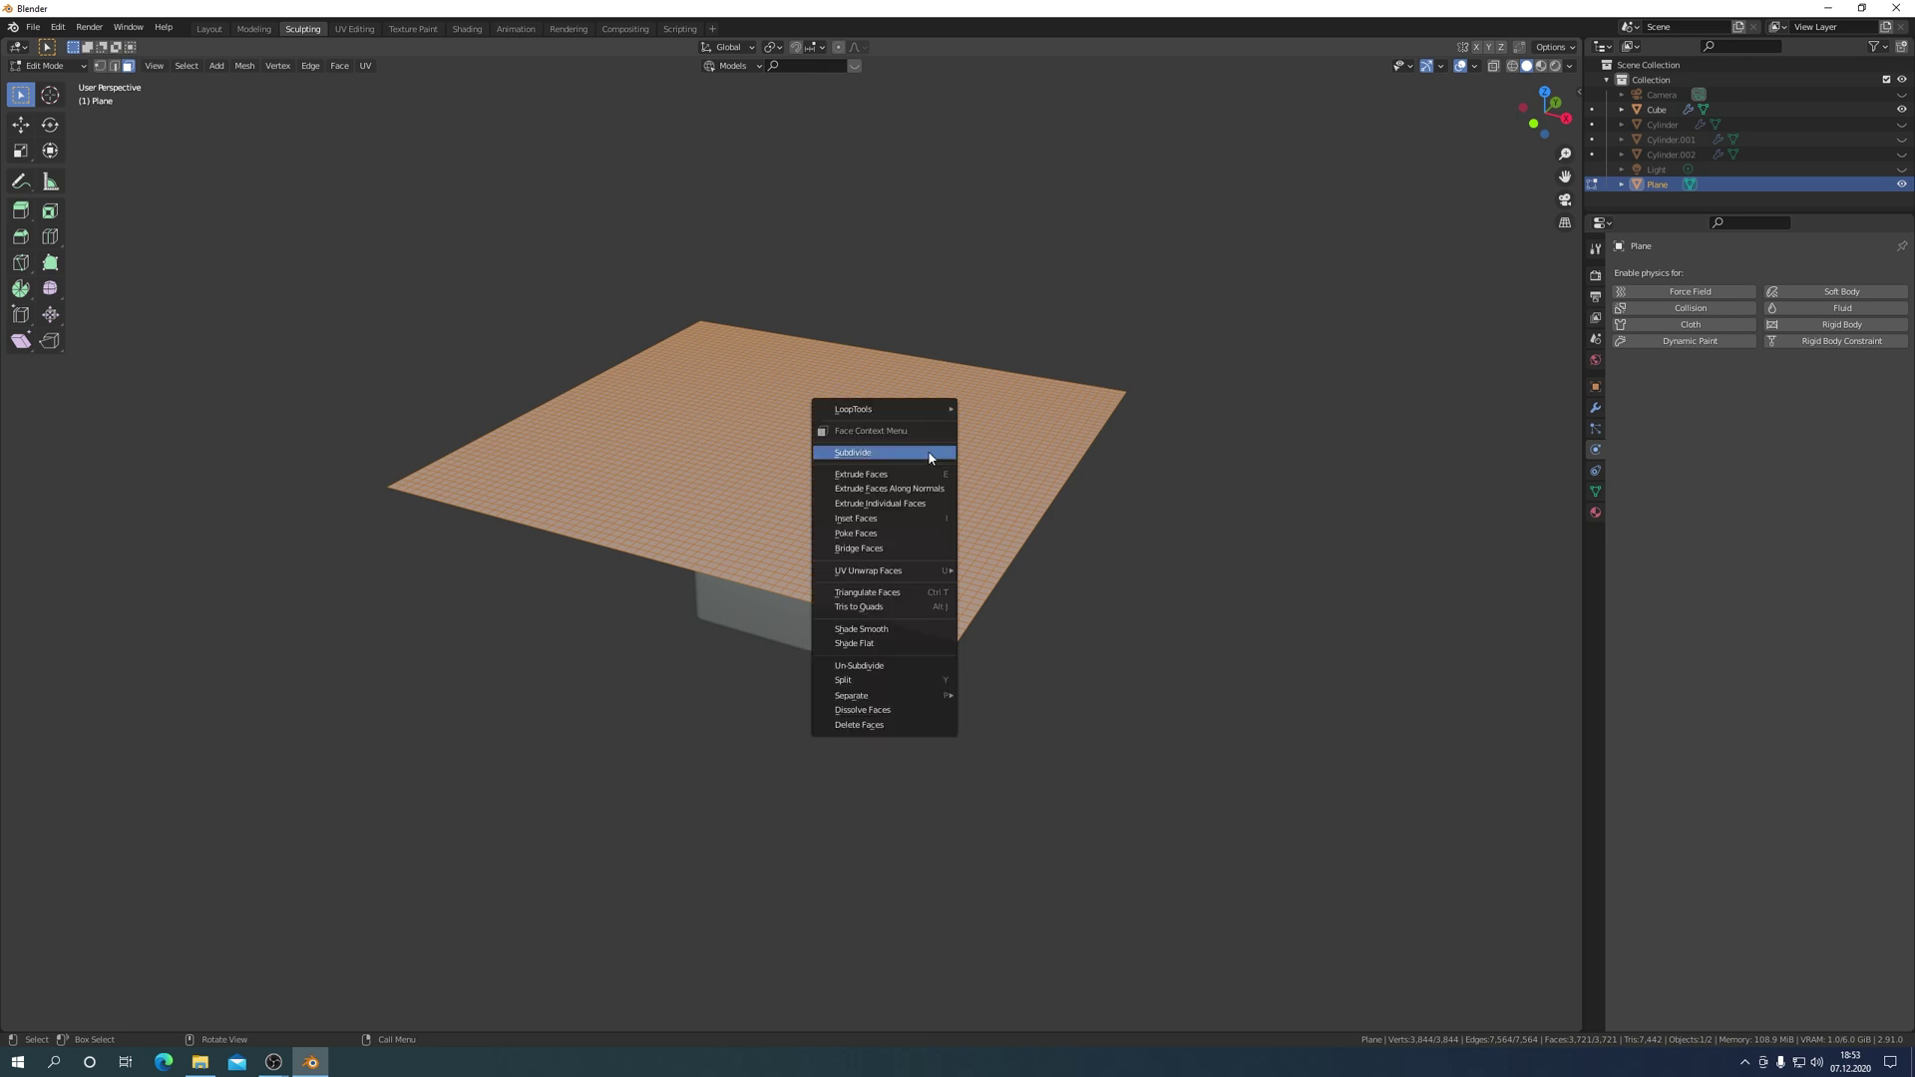
{"action": "left_click", "coordinate": [903, 454]}
{"action": "key", "text": "ctrl+Tab"}
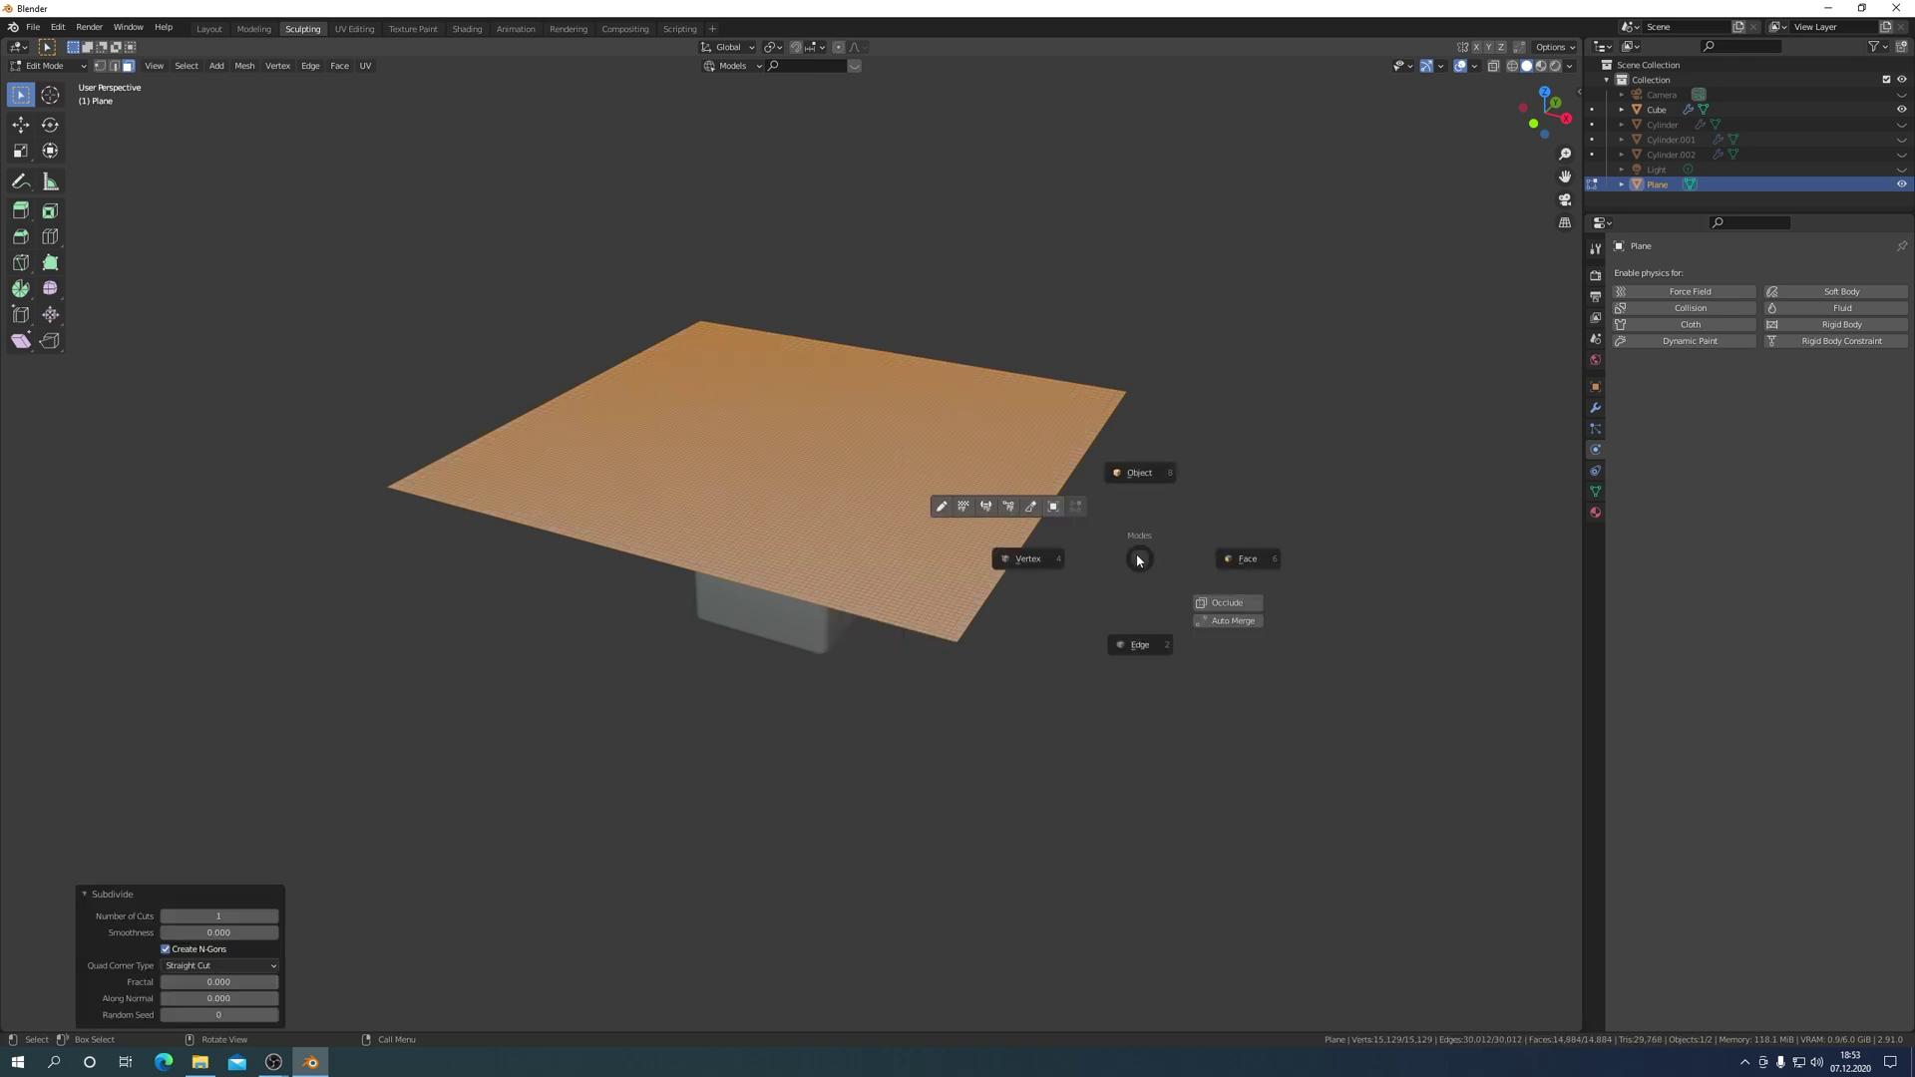
{"action": "left_click", "coordinate": [1090, 575]}
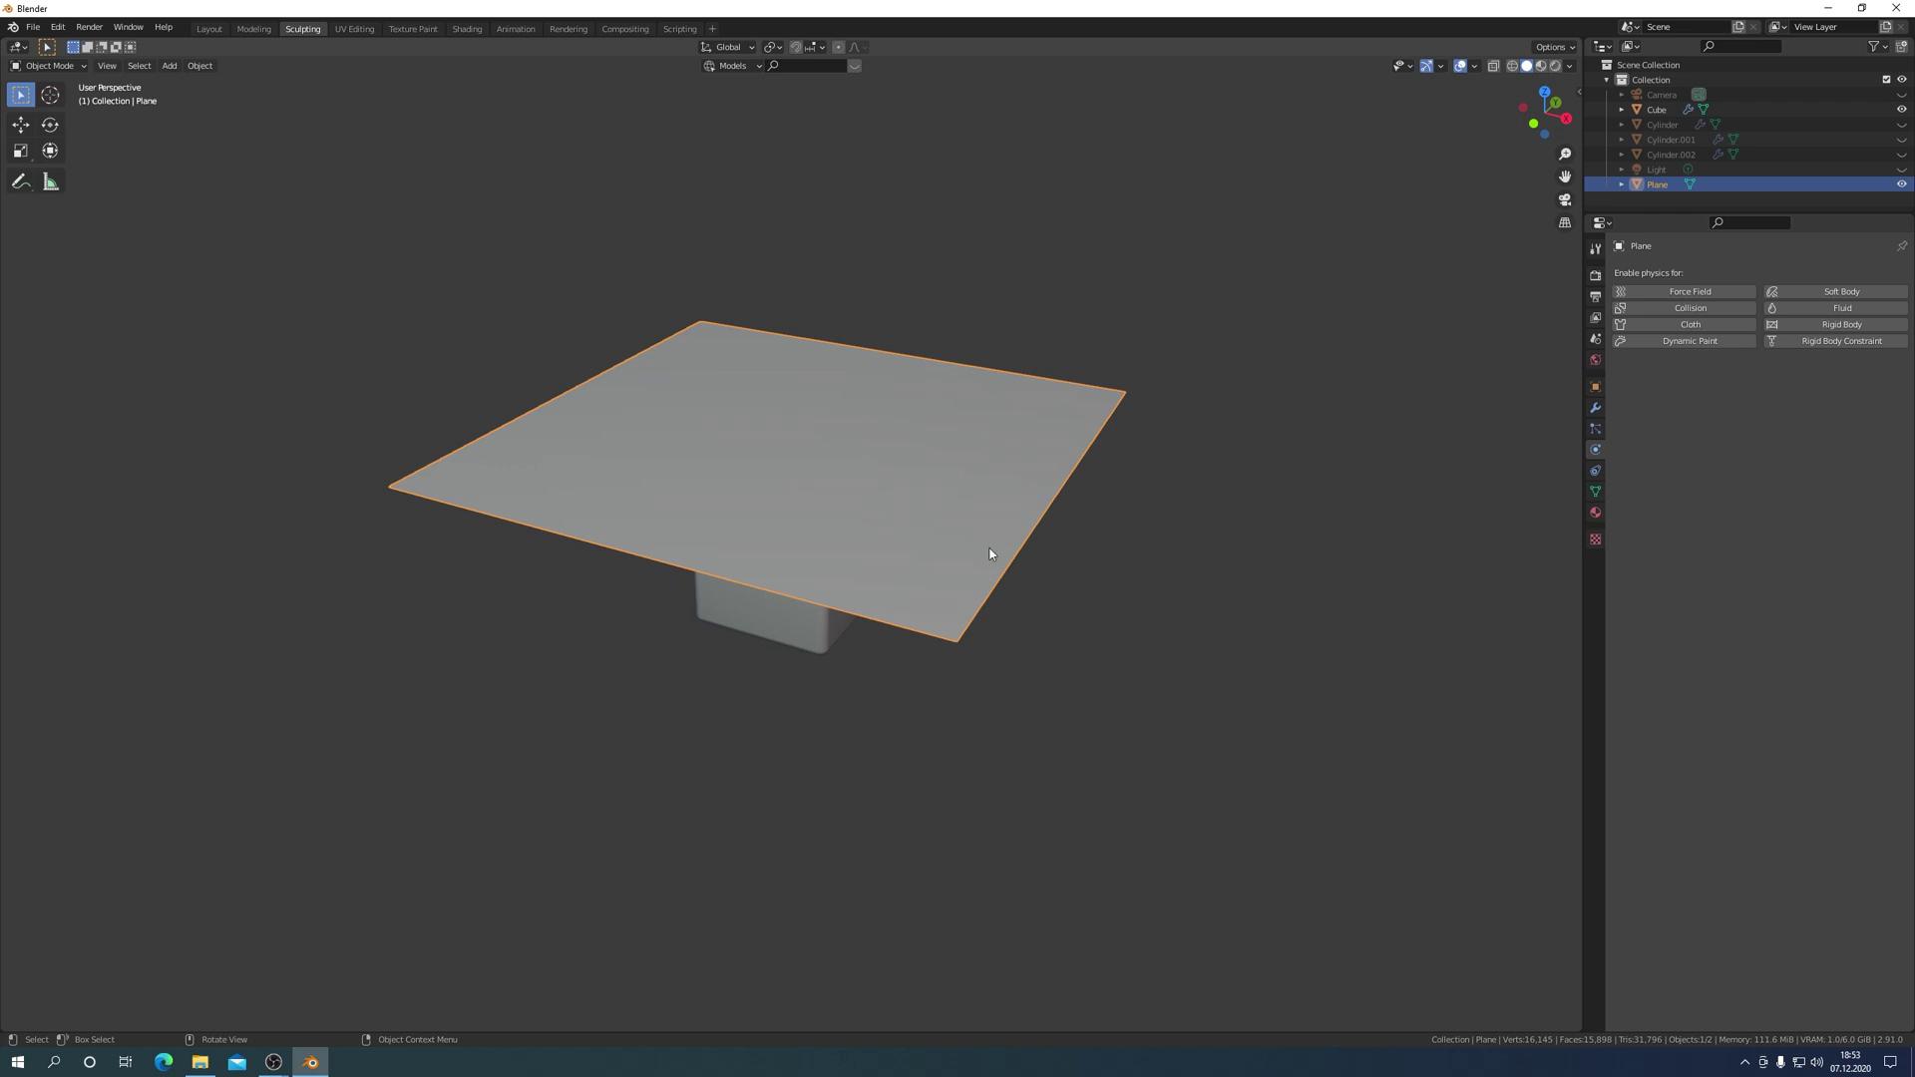
{"action": "key", "text": "ctrl+Tab"}
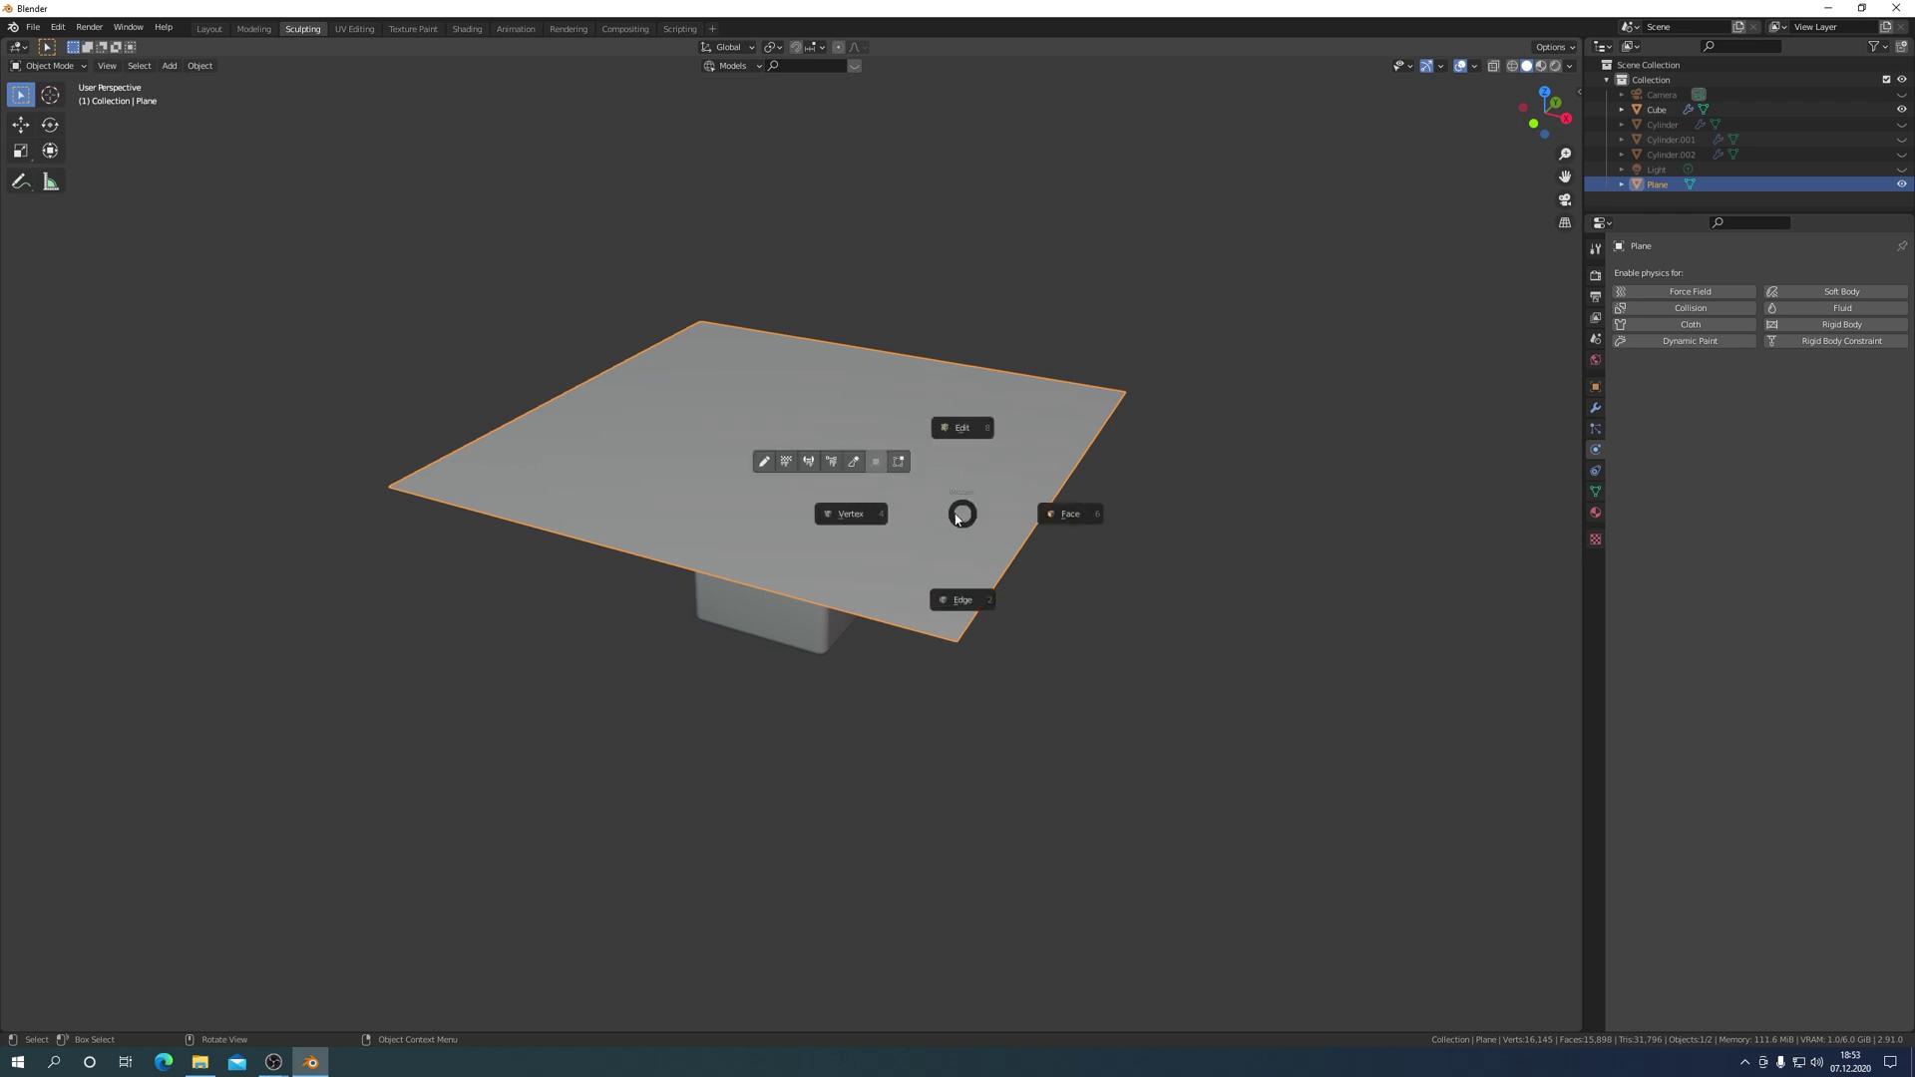
In Sculpt Mode, drape the dense plane over the cube with the Cloth Filter, undo, then drape again.
{"action": "left_click", "coordinate": [855, 466]}
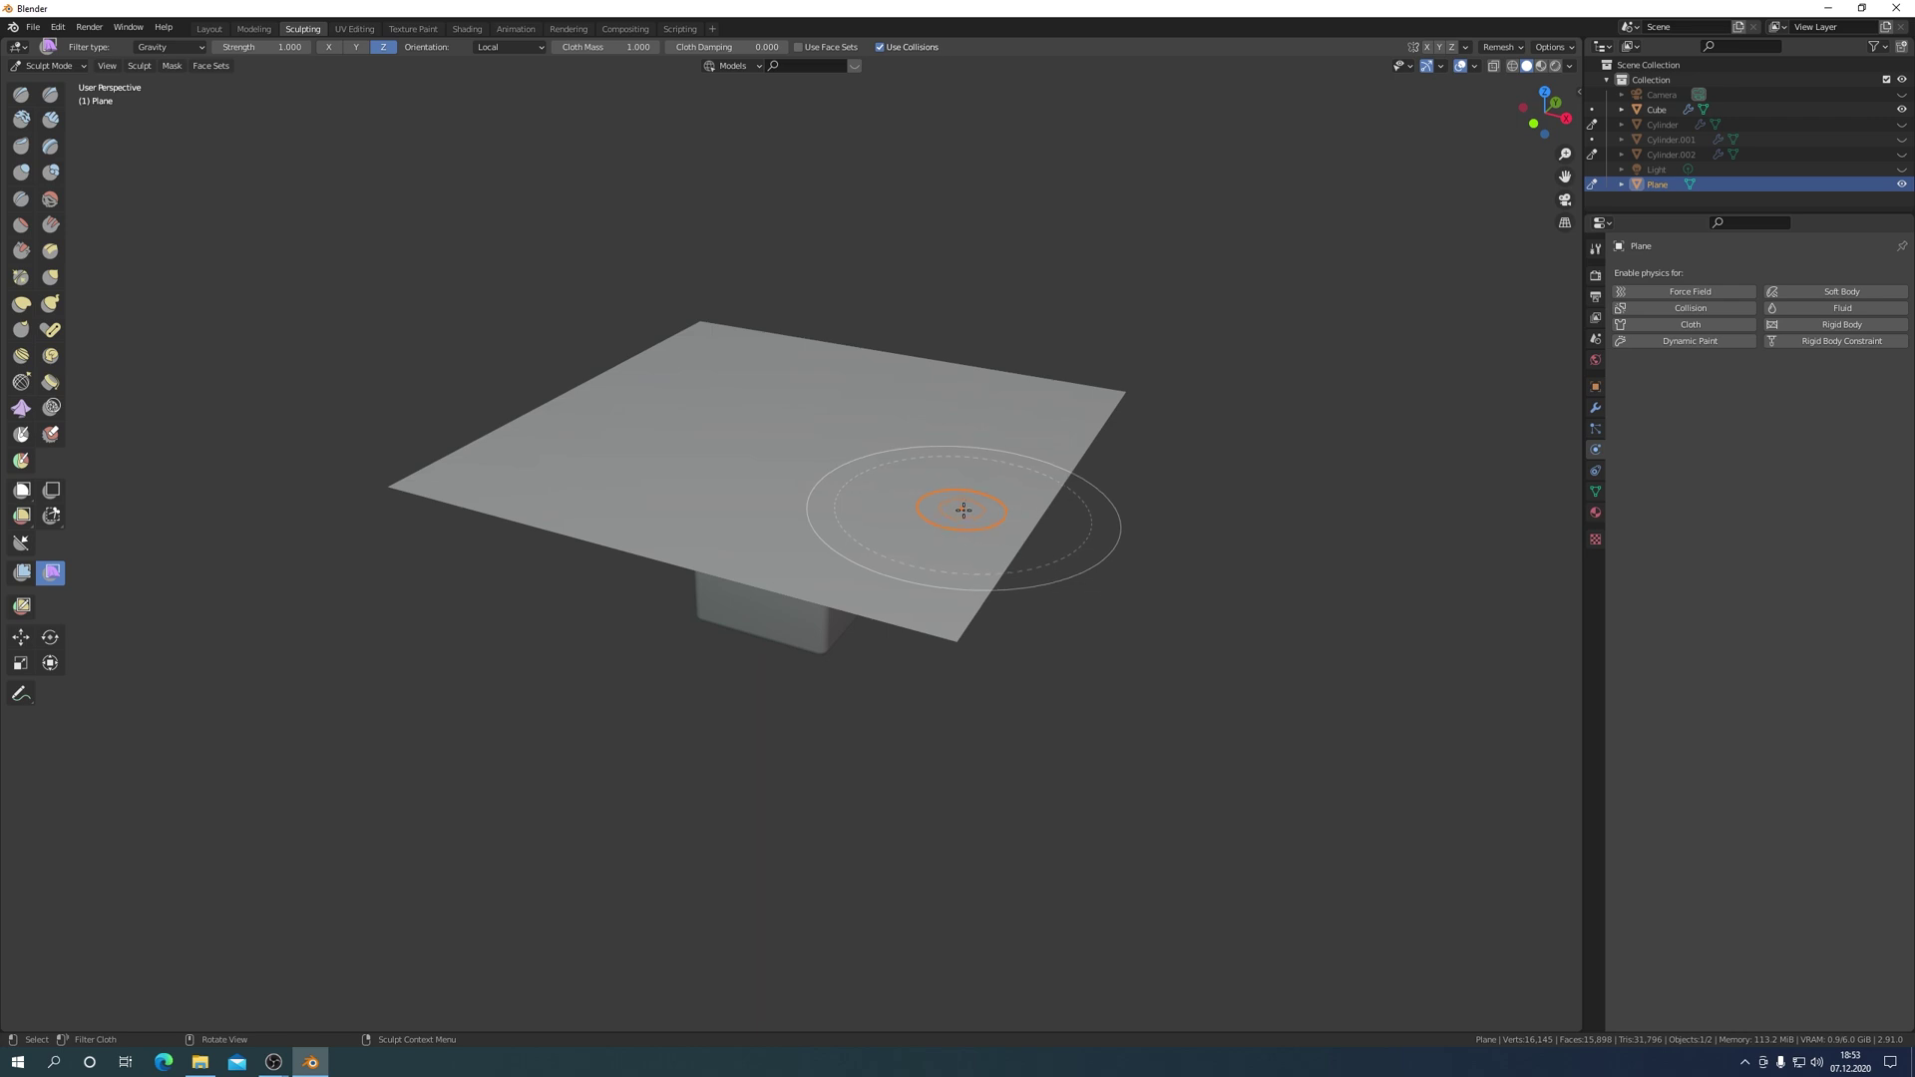
{"action": "mouse_move", "coordinate": [960, 506]}
{"action": "left_mouse_down"}
{"action": "mouse_move", "coordinate": [1089, 679]}
{"action": "mouse_move", "coordinate": [1411, 833]}
{"action": "left_mouse_up"}
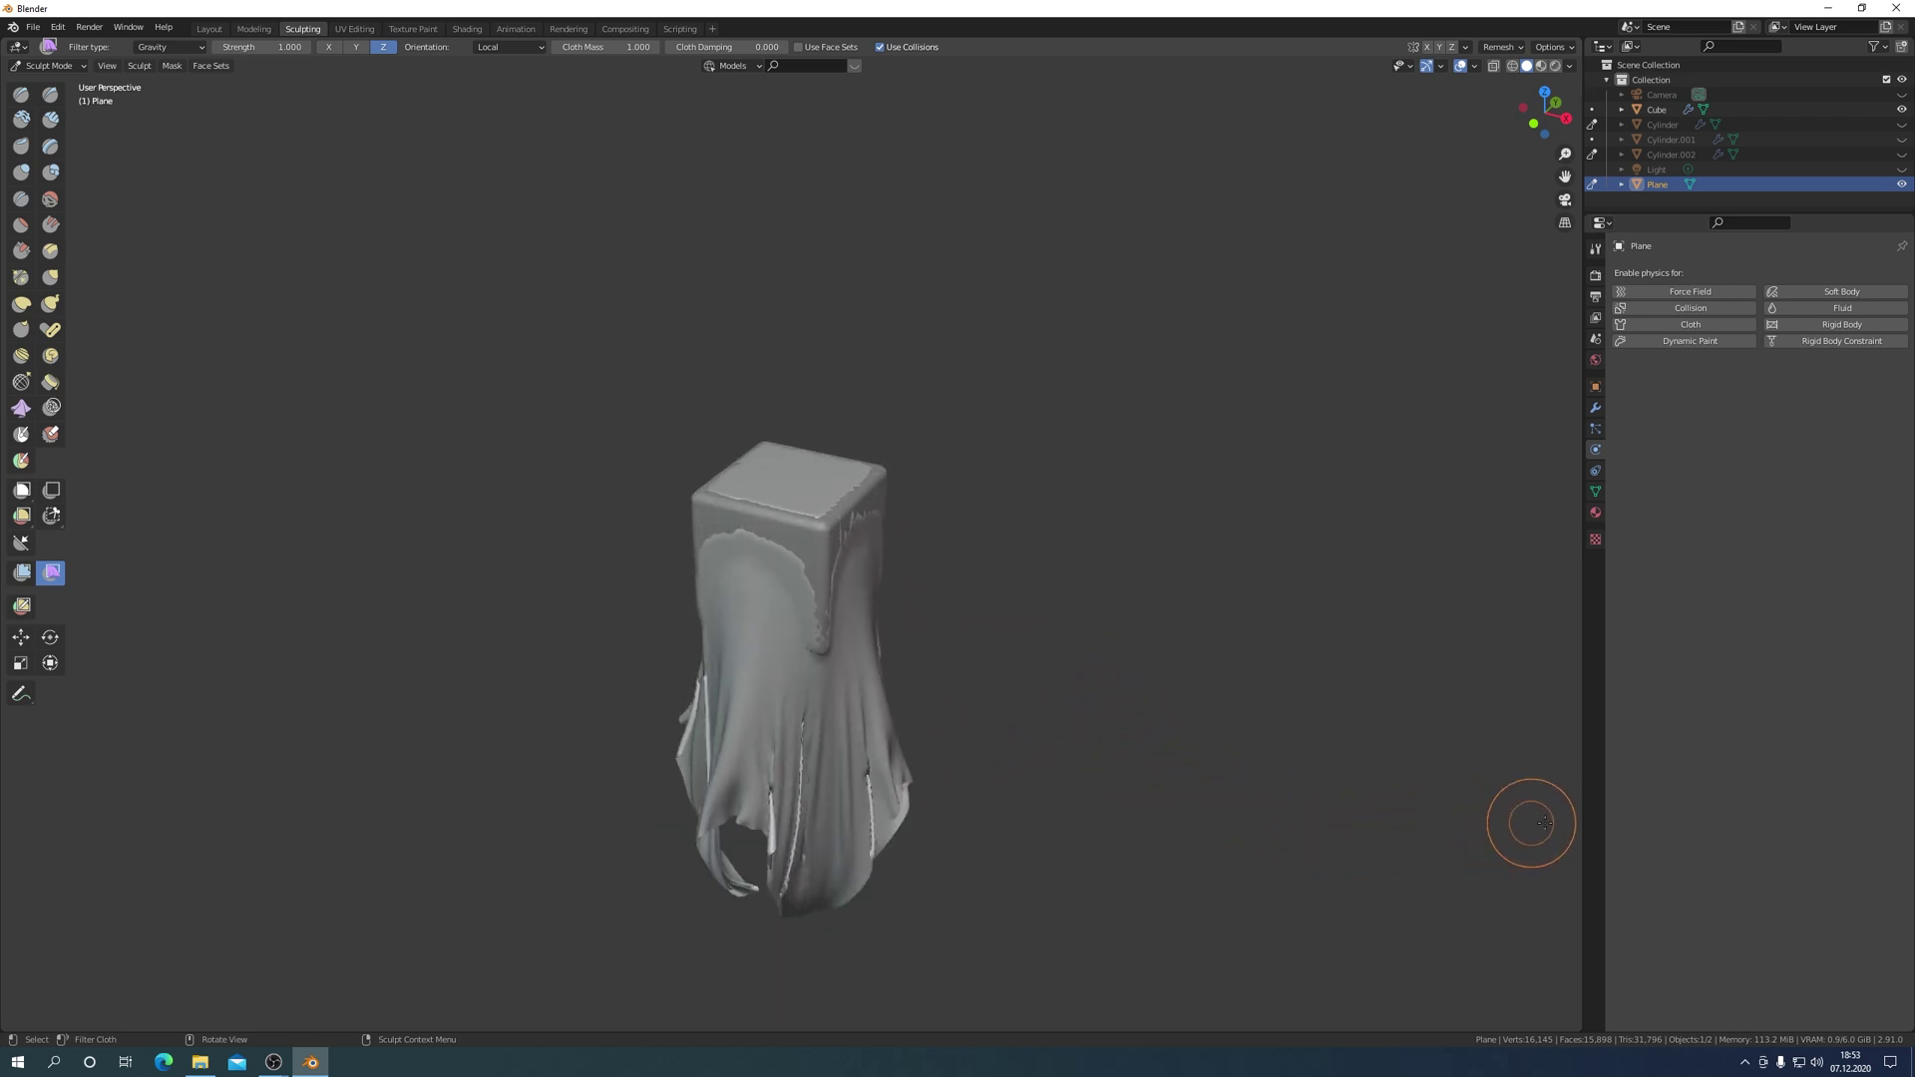
{"action": "mouse_move", "coordinate": [1411, 834]}
{"action": "left_mouse_down"}
{"action": "mouse_move", "coordinate": [1287, 619]}
{"action": "mouse_move", "coordinate": [761, 120]}
{"action": "mouse_move", "coordinate": [730, 3]}
{"action": "mouse_move", "coordinate": [821, 149]}
{"action": "mouse_move", "coordinate": [958, 136]}
{"action": "mouse_move", "coordinate": [991, 34]}
{"action": "mouse_move", "coordinate": [1100, 583]}
{"action": "mouse_move", "coordinate": [706, 684]}
{"action": "mouse_move", "coordinate": [492, 513]}
{"action": "mouse_move", "coordinate": [586, 376]}
{"action": "mouse_move", "coordinate": [604, 488]}
{"action": "left_mouse_up"}
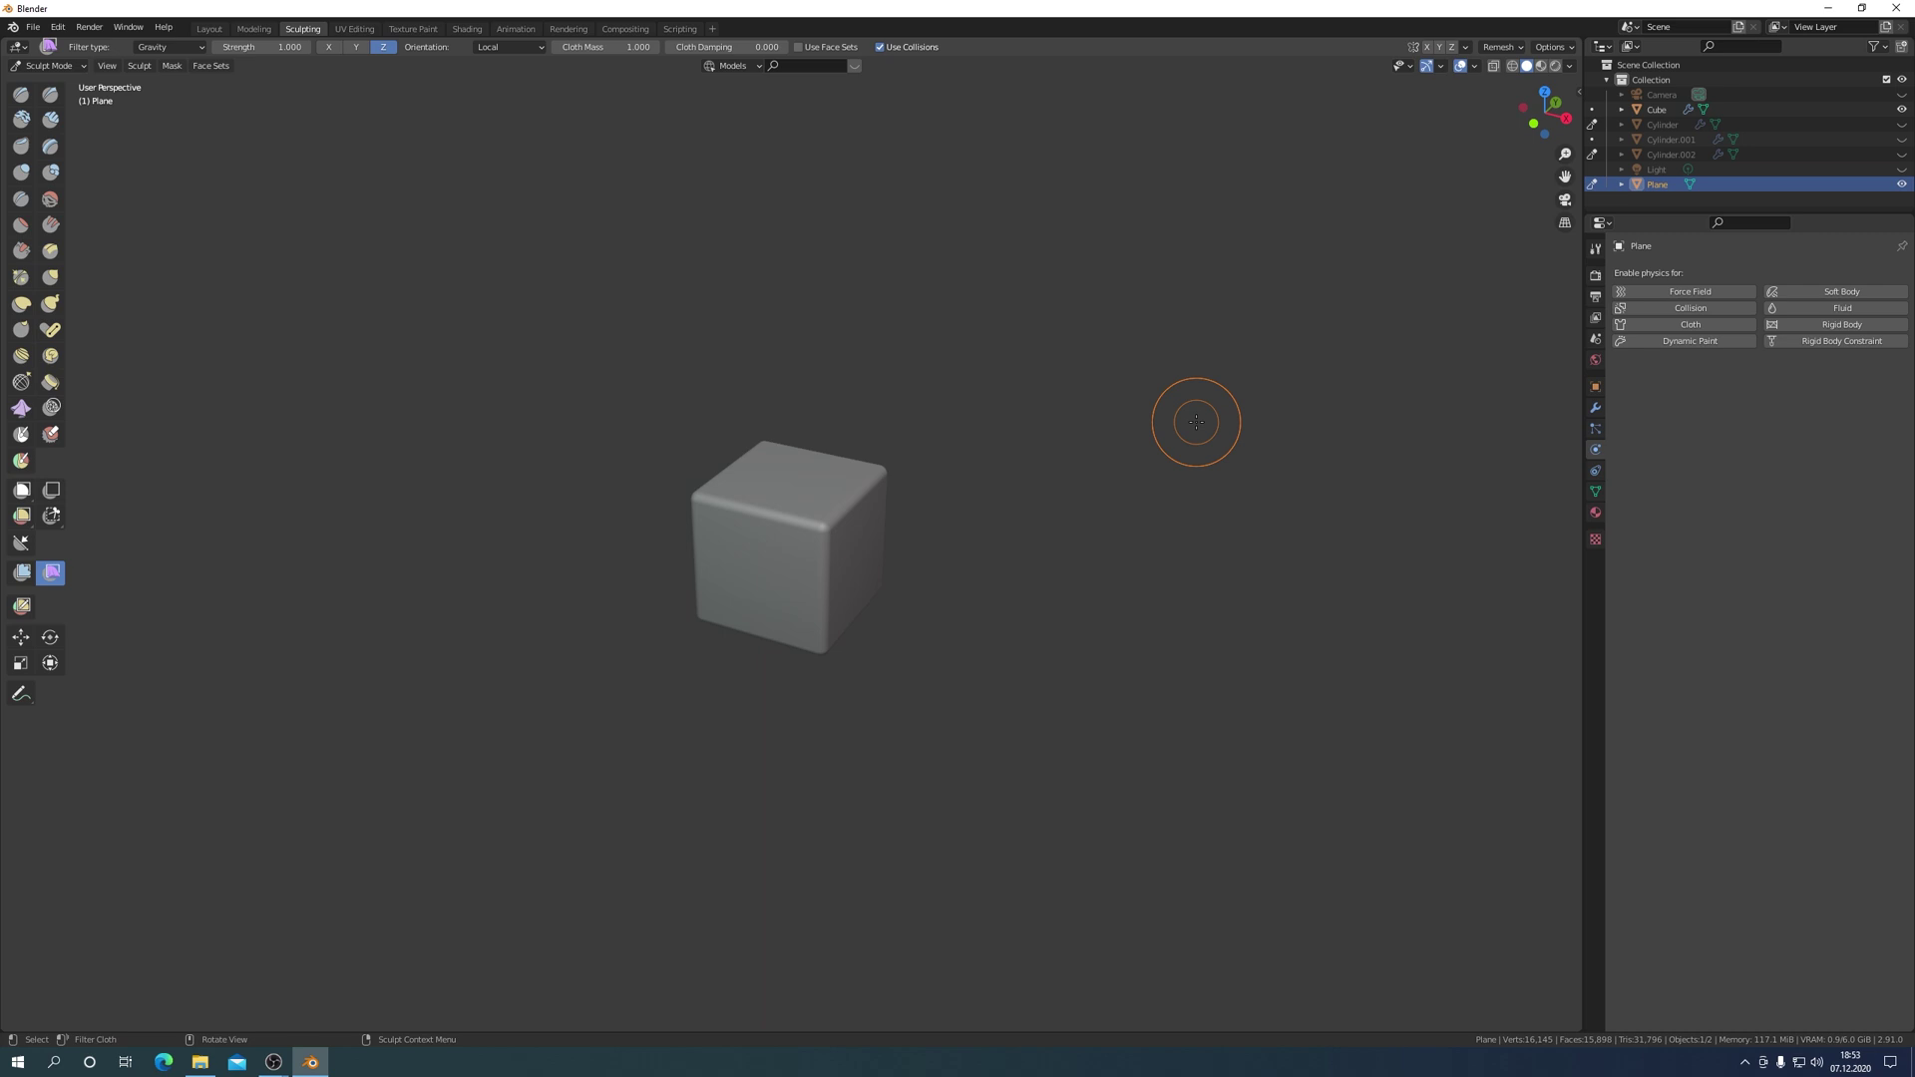
{"action": "key", "text": "ctrl"}
{"action": "key", "text": "ctrl+z"}
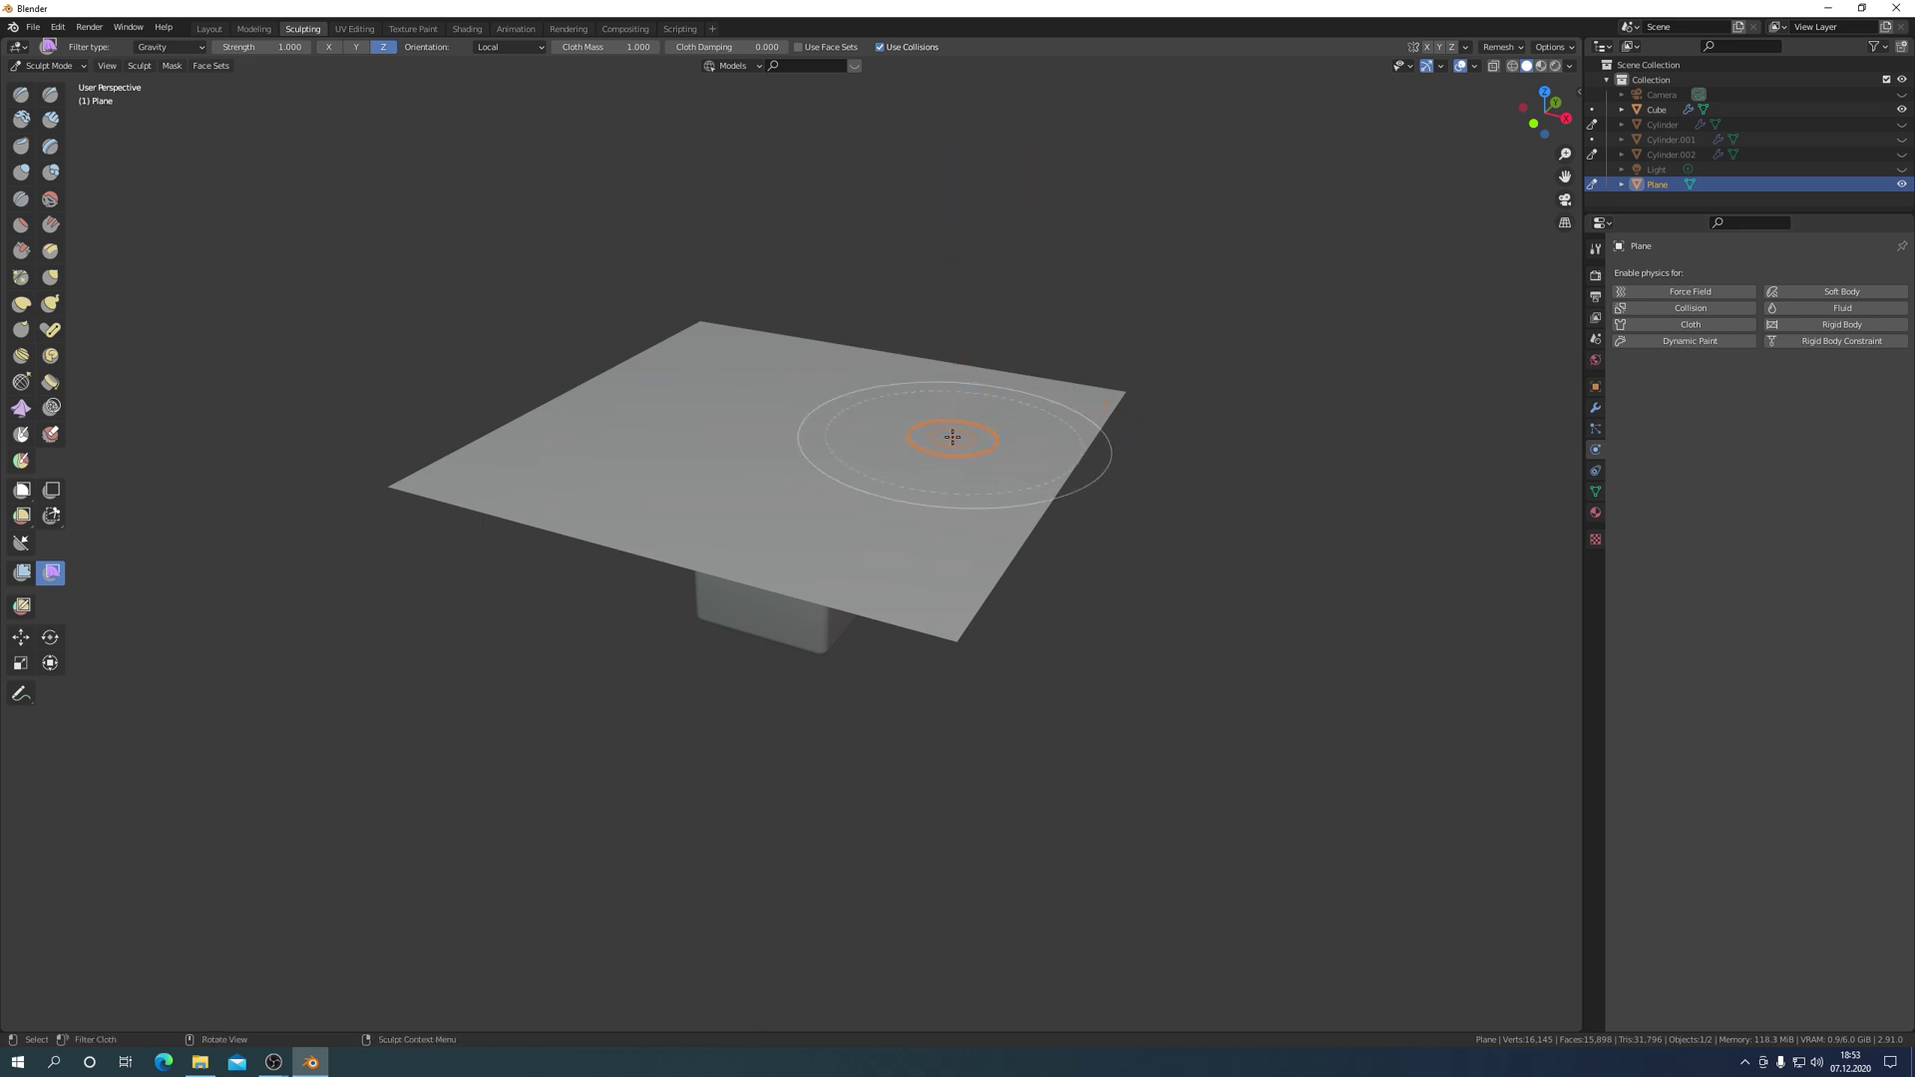
{"action": "left_click_drag", "start_coordinate": [953, 437], "coordinate": [1167, 607]}
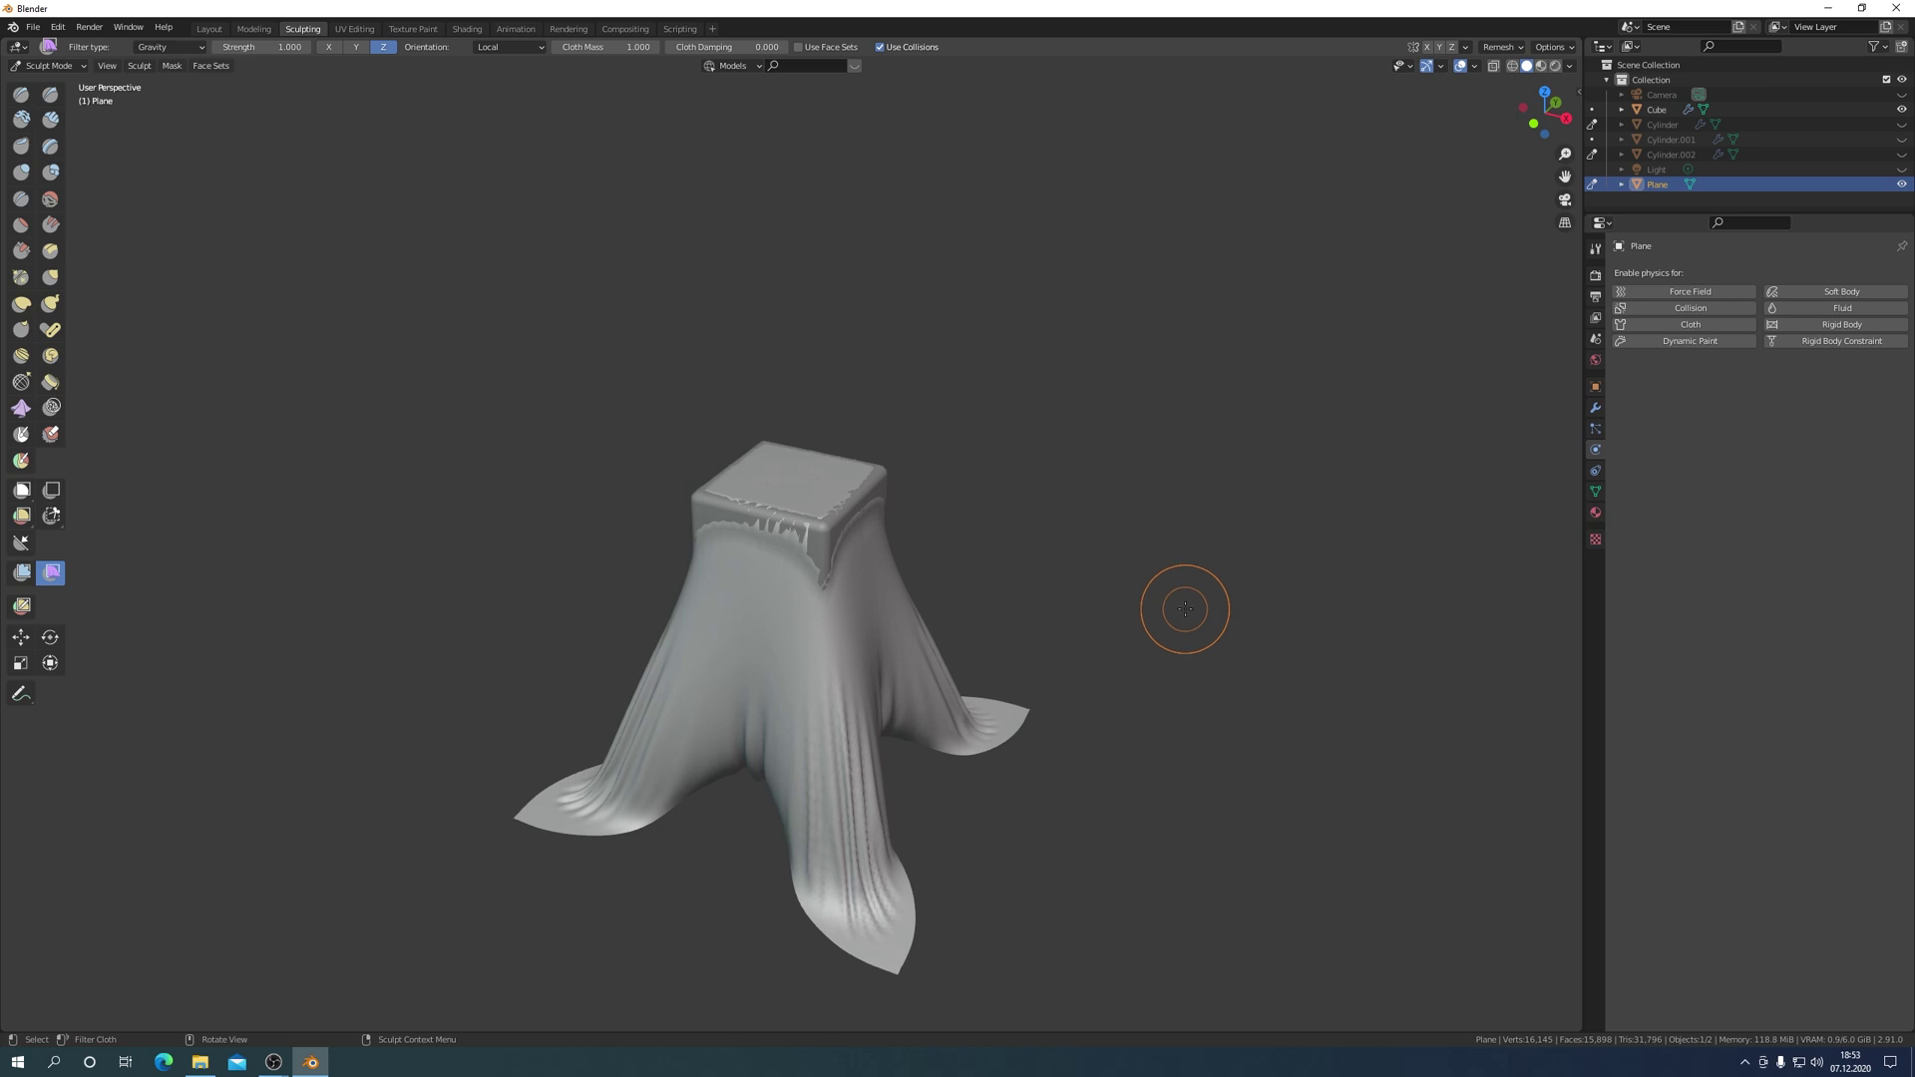
{"action": "left_click_drag", "start_coordinate": [1157, 613], "coordinate": [1135, 604]}
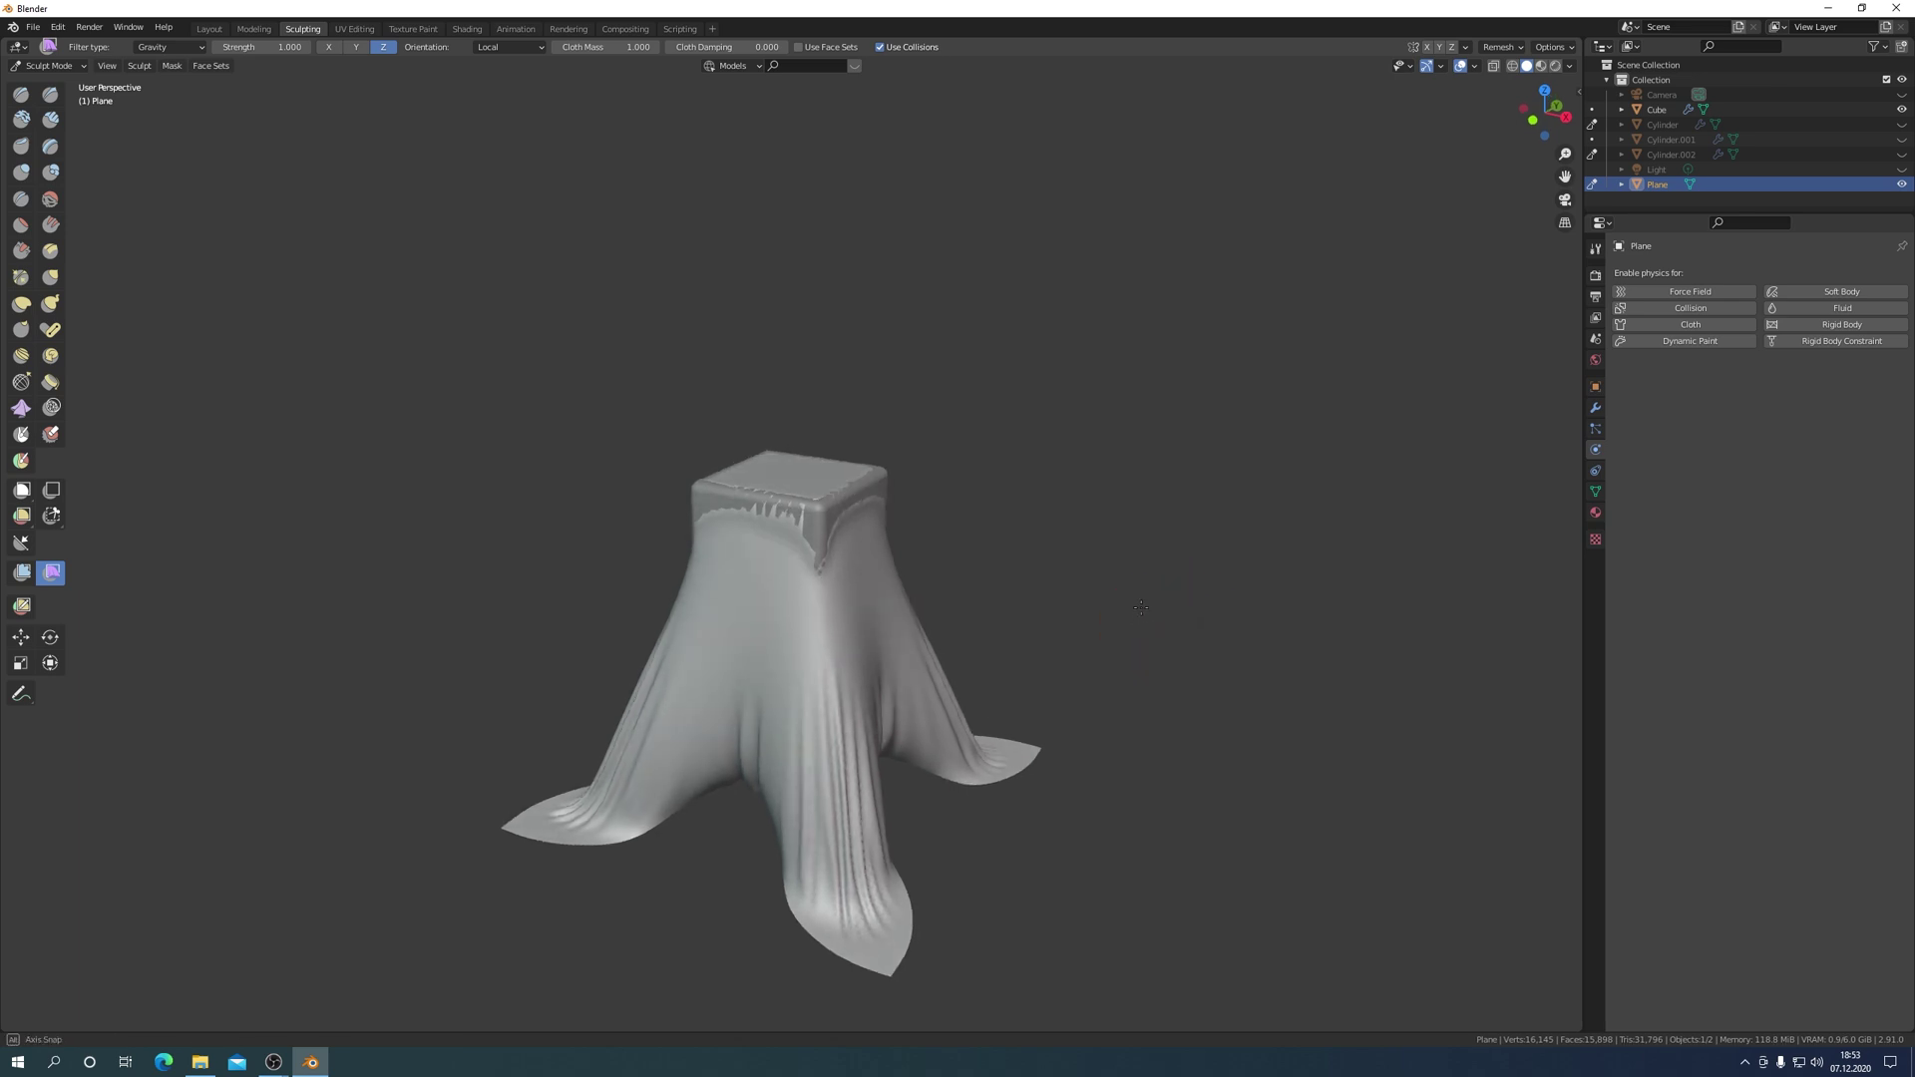
Orbit slightly around the draped cube and activate the Cloth sculpt brush.
{"action": "middle_click_drag", "start_coordinate": [1135, 605], "coordinate": [1108, 634]}
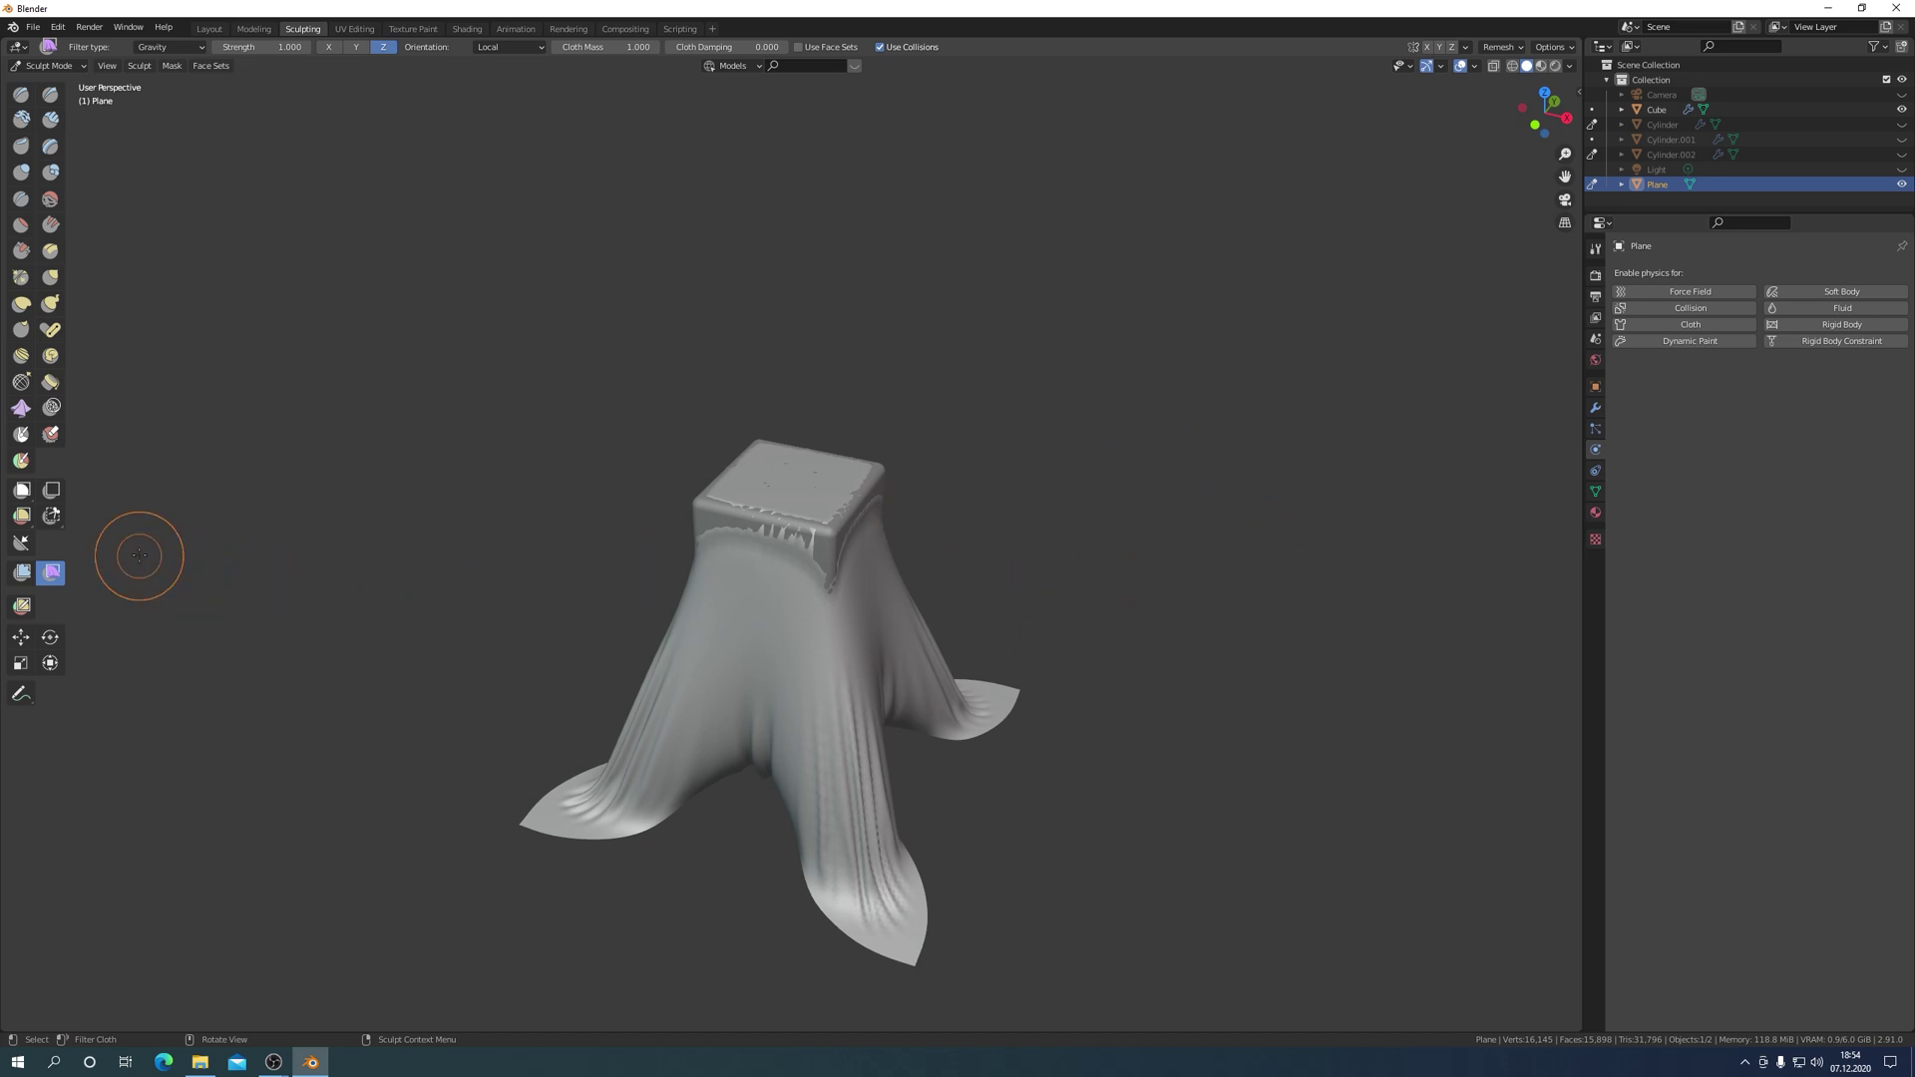
{"action": "left_click", "coordinate": [21, 407]}
{"action": "left_click", "coordinate": [1595, 248]}
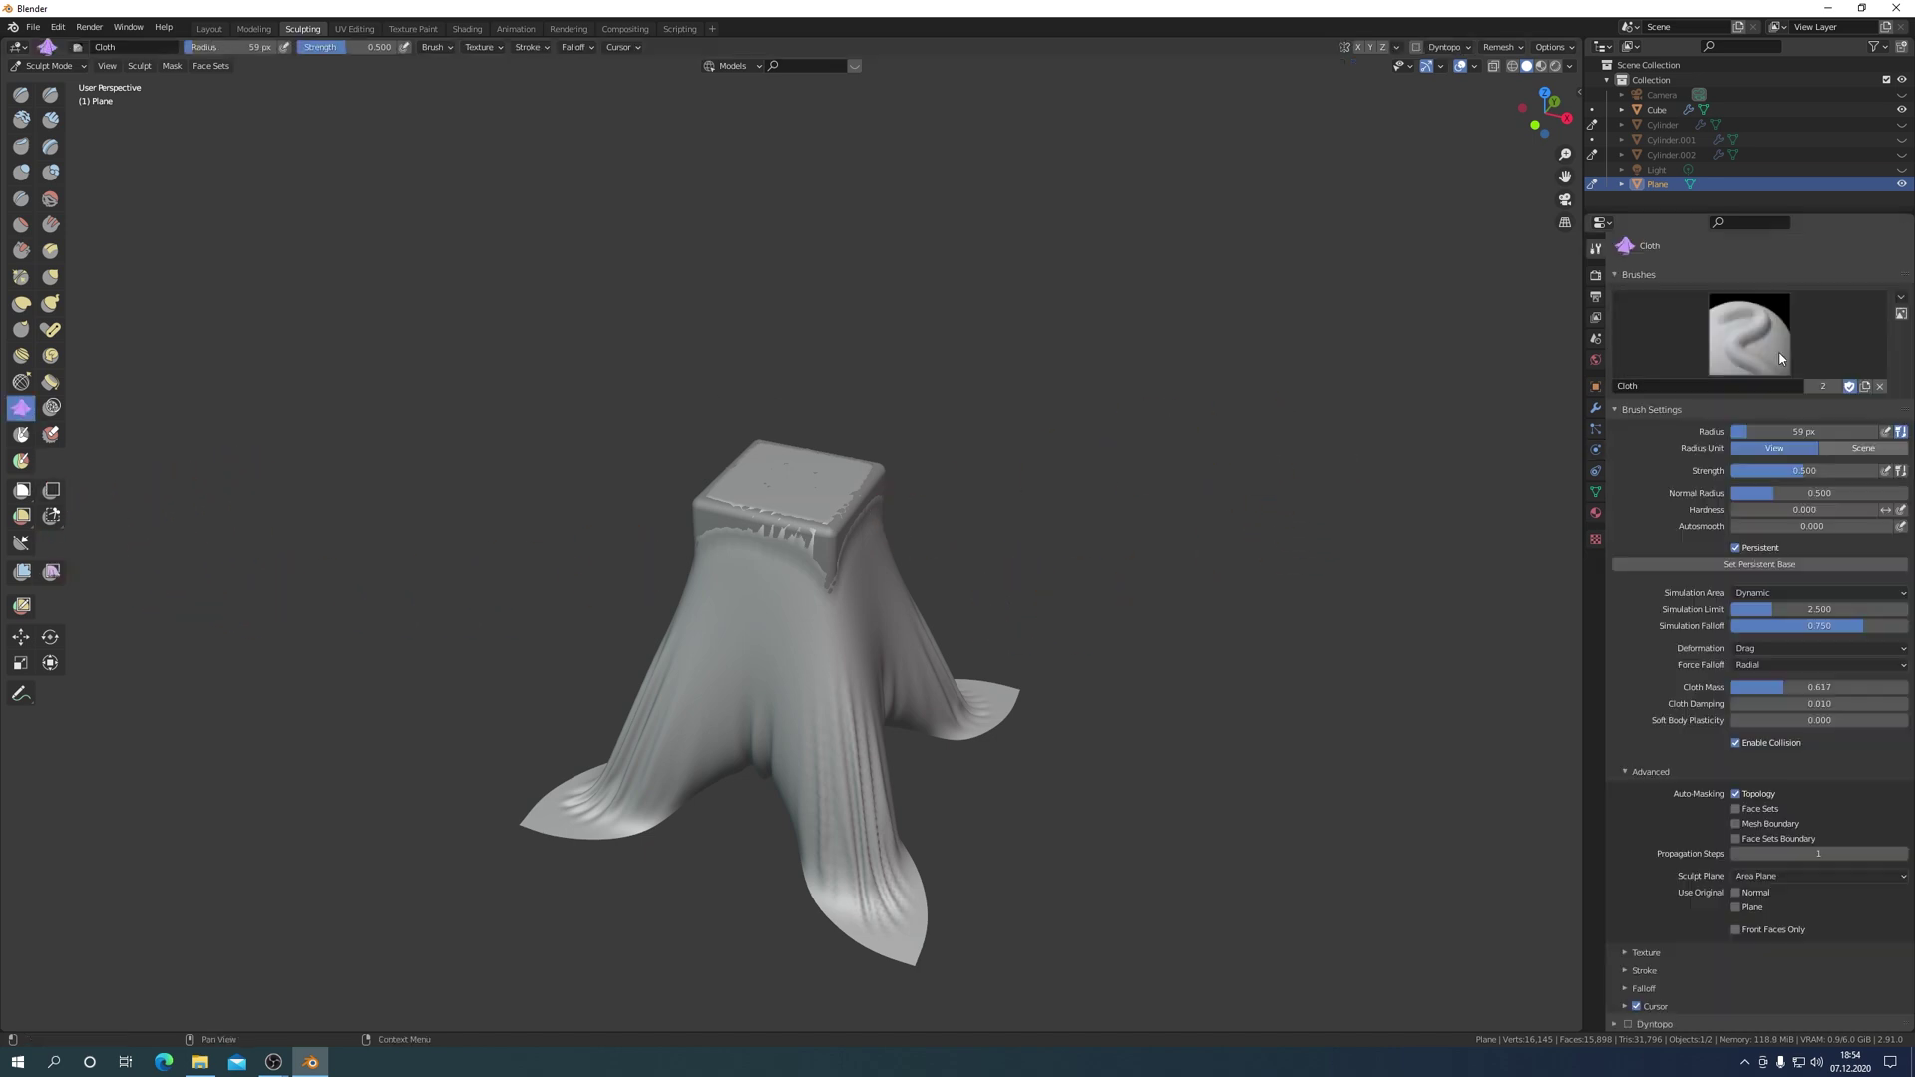